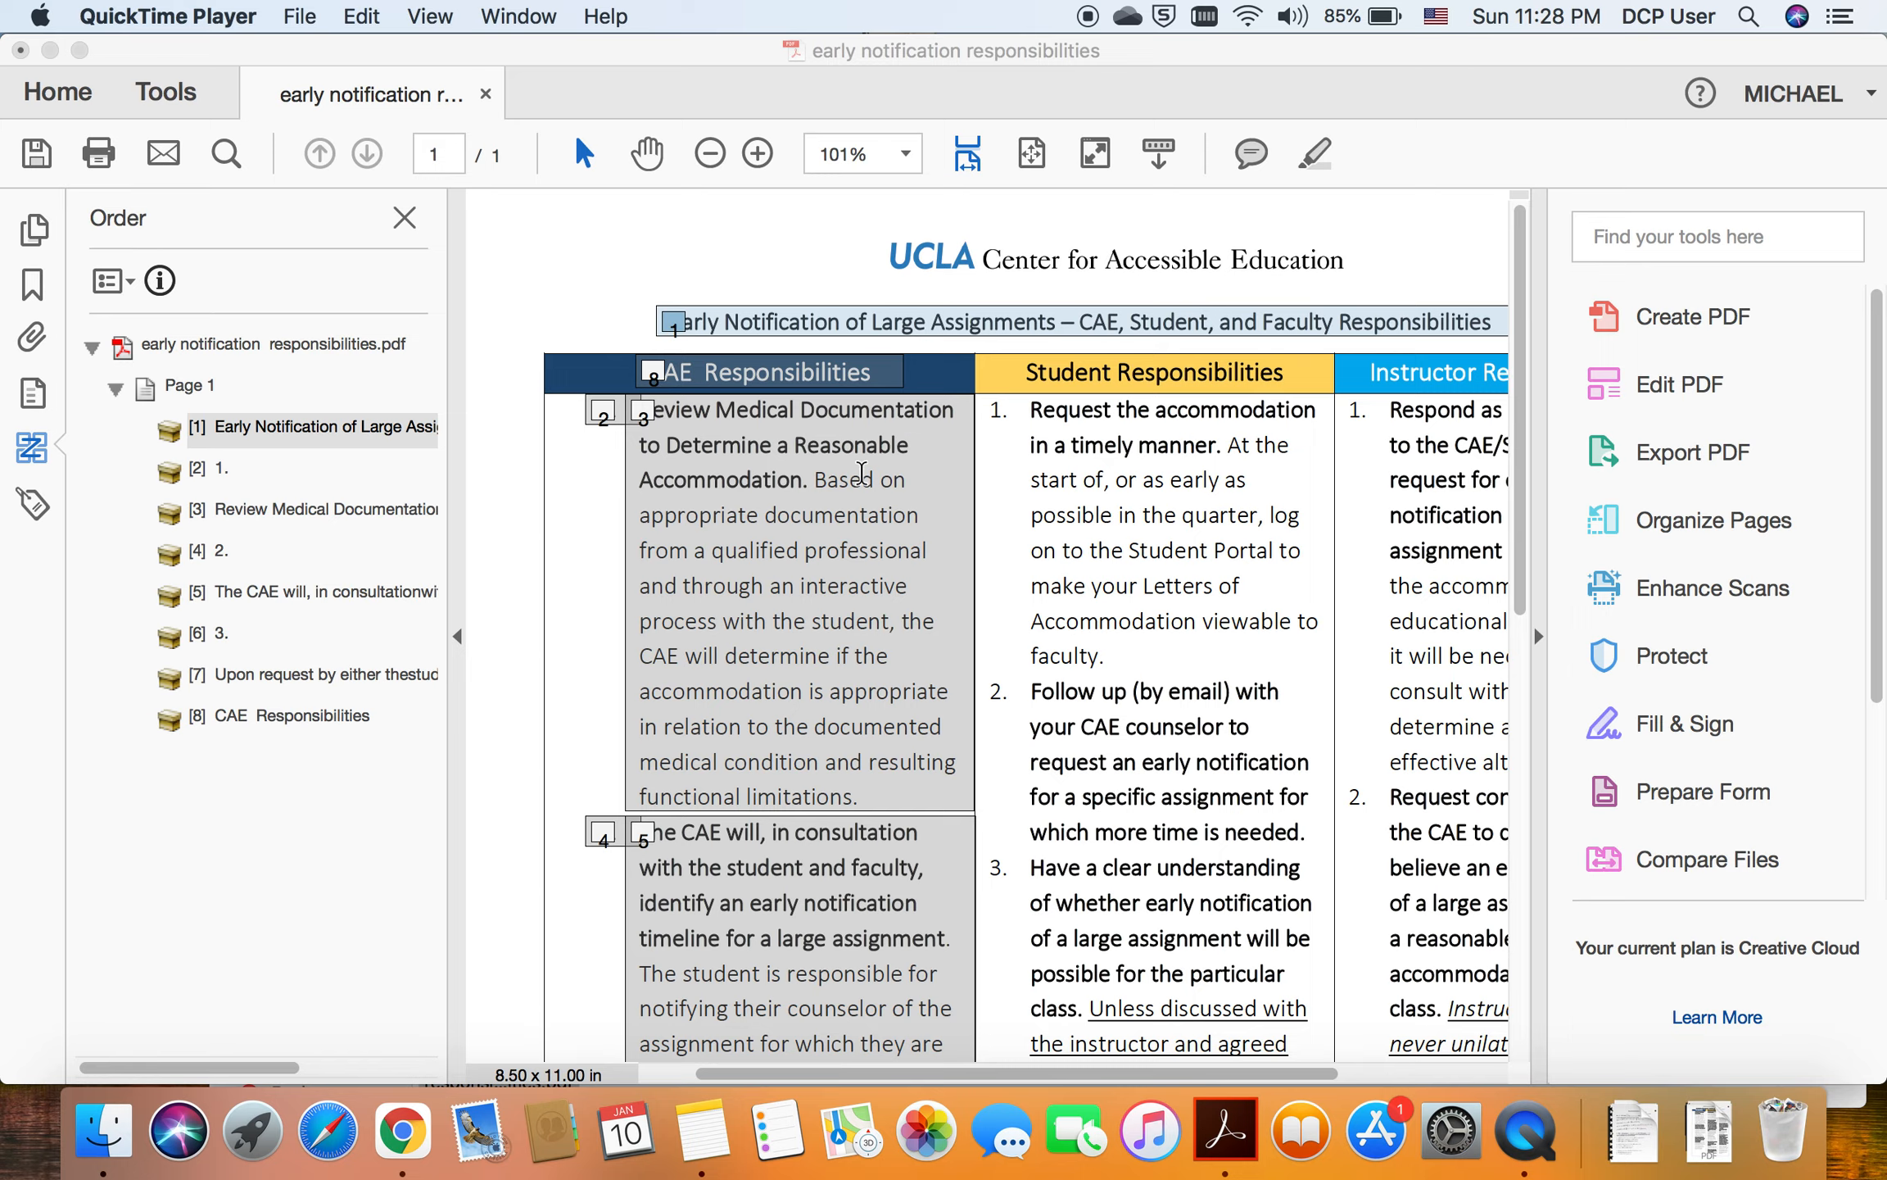
# Step: Examine the numbered reading-order regions across the CAE, Student and Instructor Responsibilities columns of the page
pyautogui.scroll(-1, 1270, 512)
pyautogui.hscroll(1, 1269, 512)
pyautogui.hscroll(4, 1257, 518)
pyautogui.scroll(1, 1257, 517)
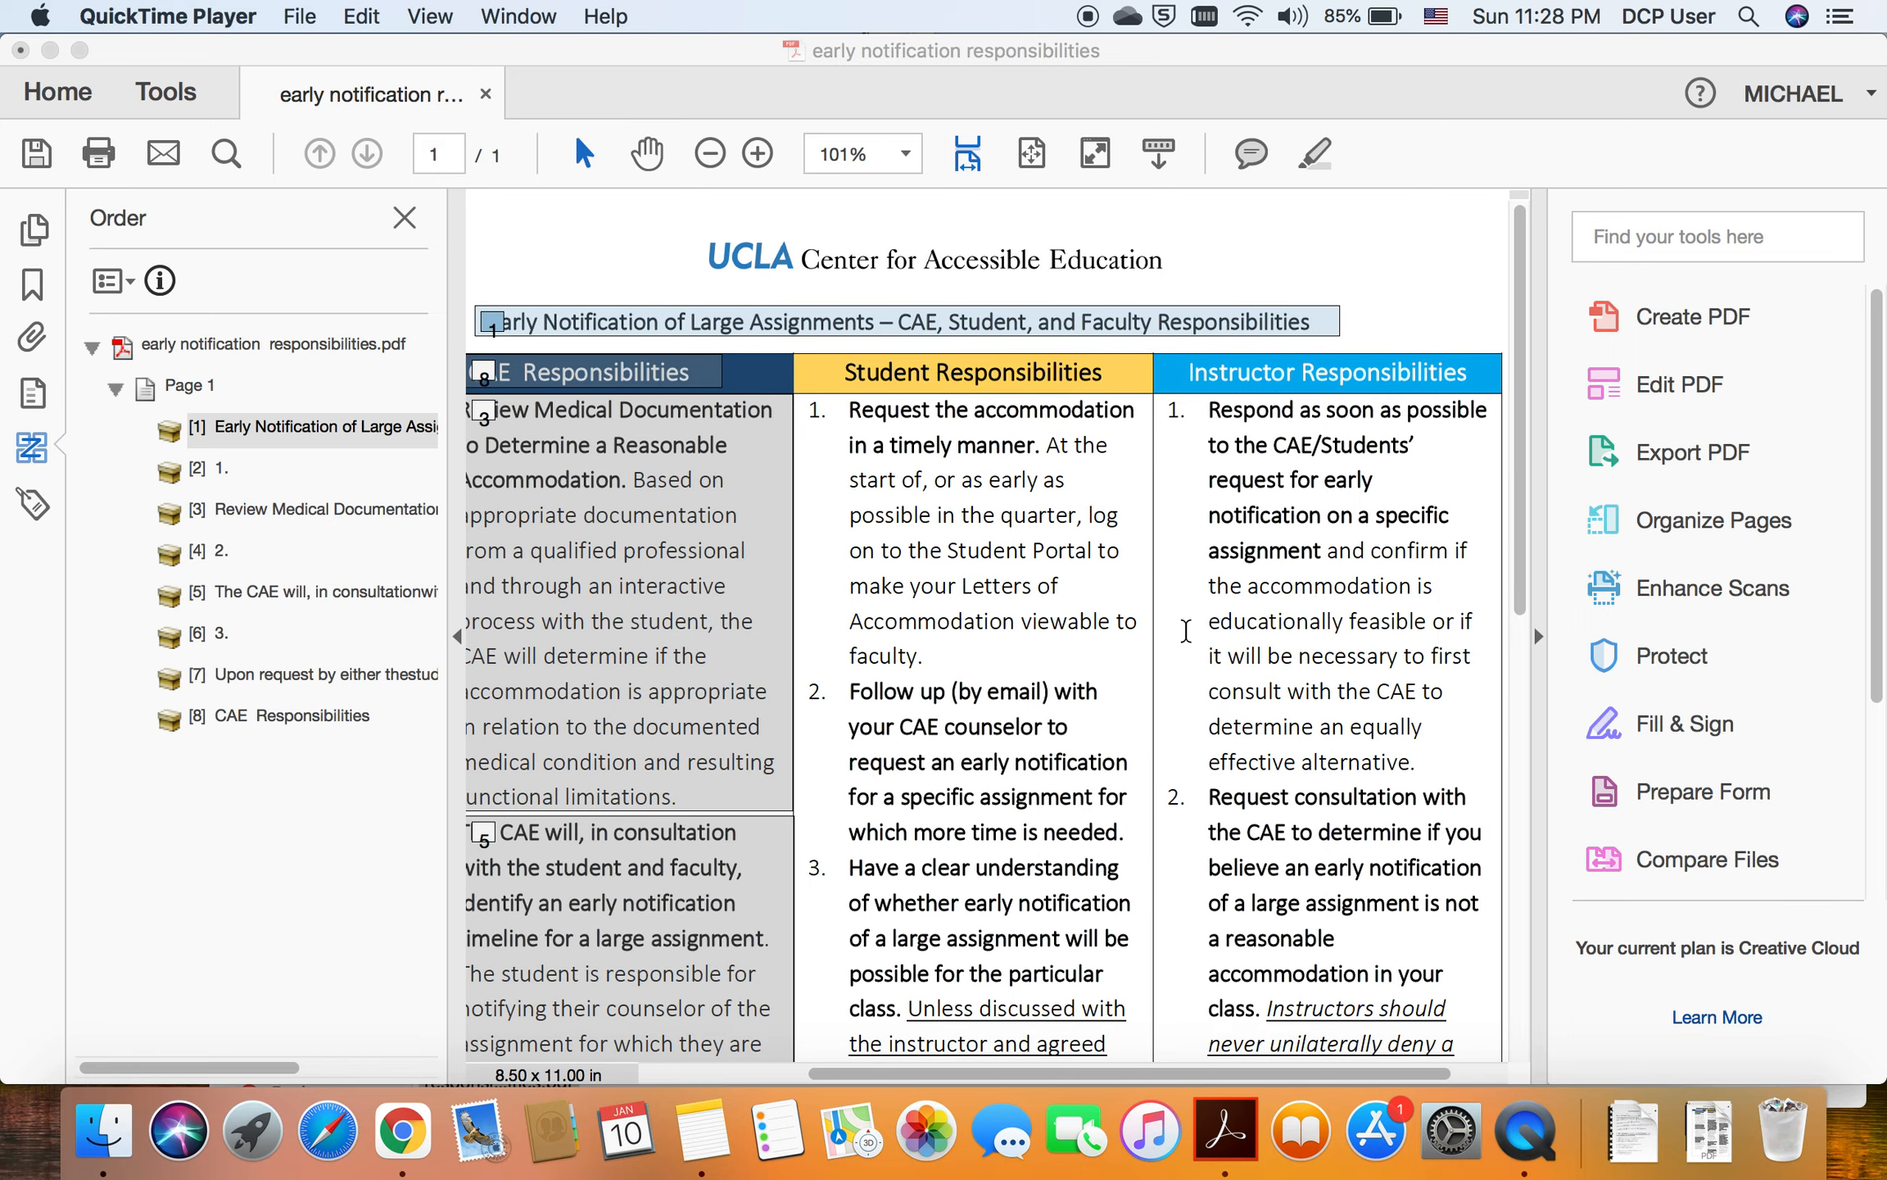
pyautogui.scroll(-3, 618, 293)
pyautogui.hscroll(-5, 619, 292)
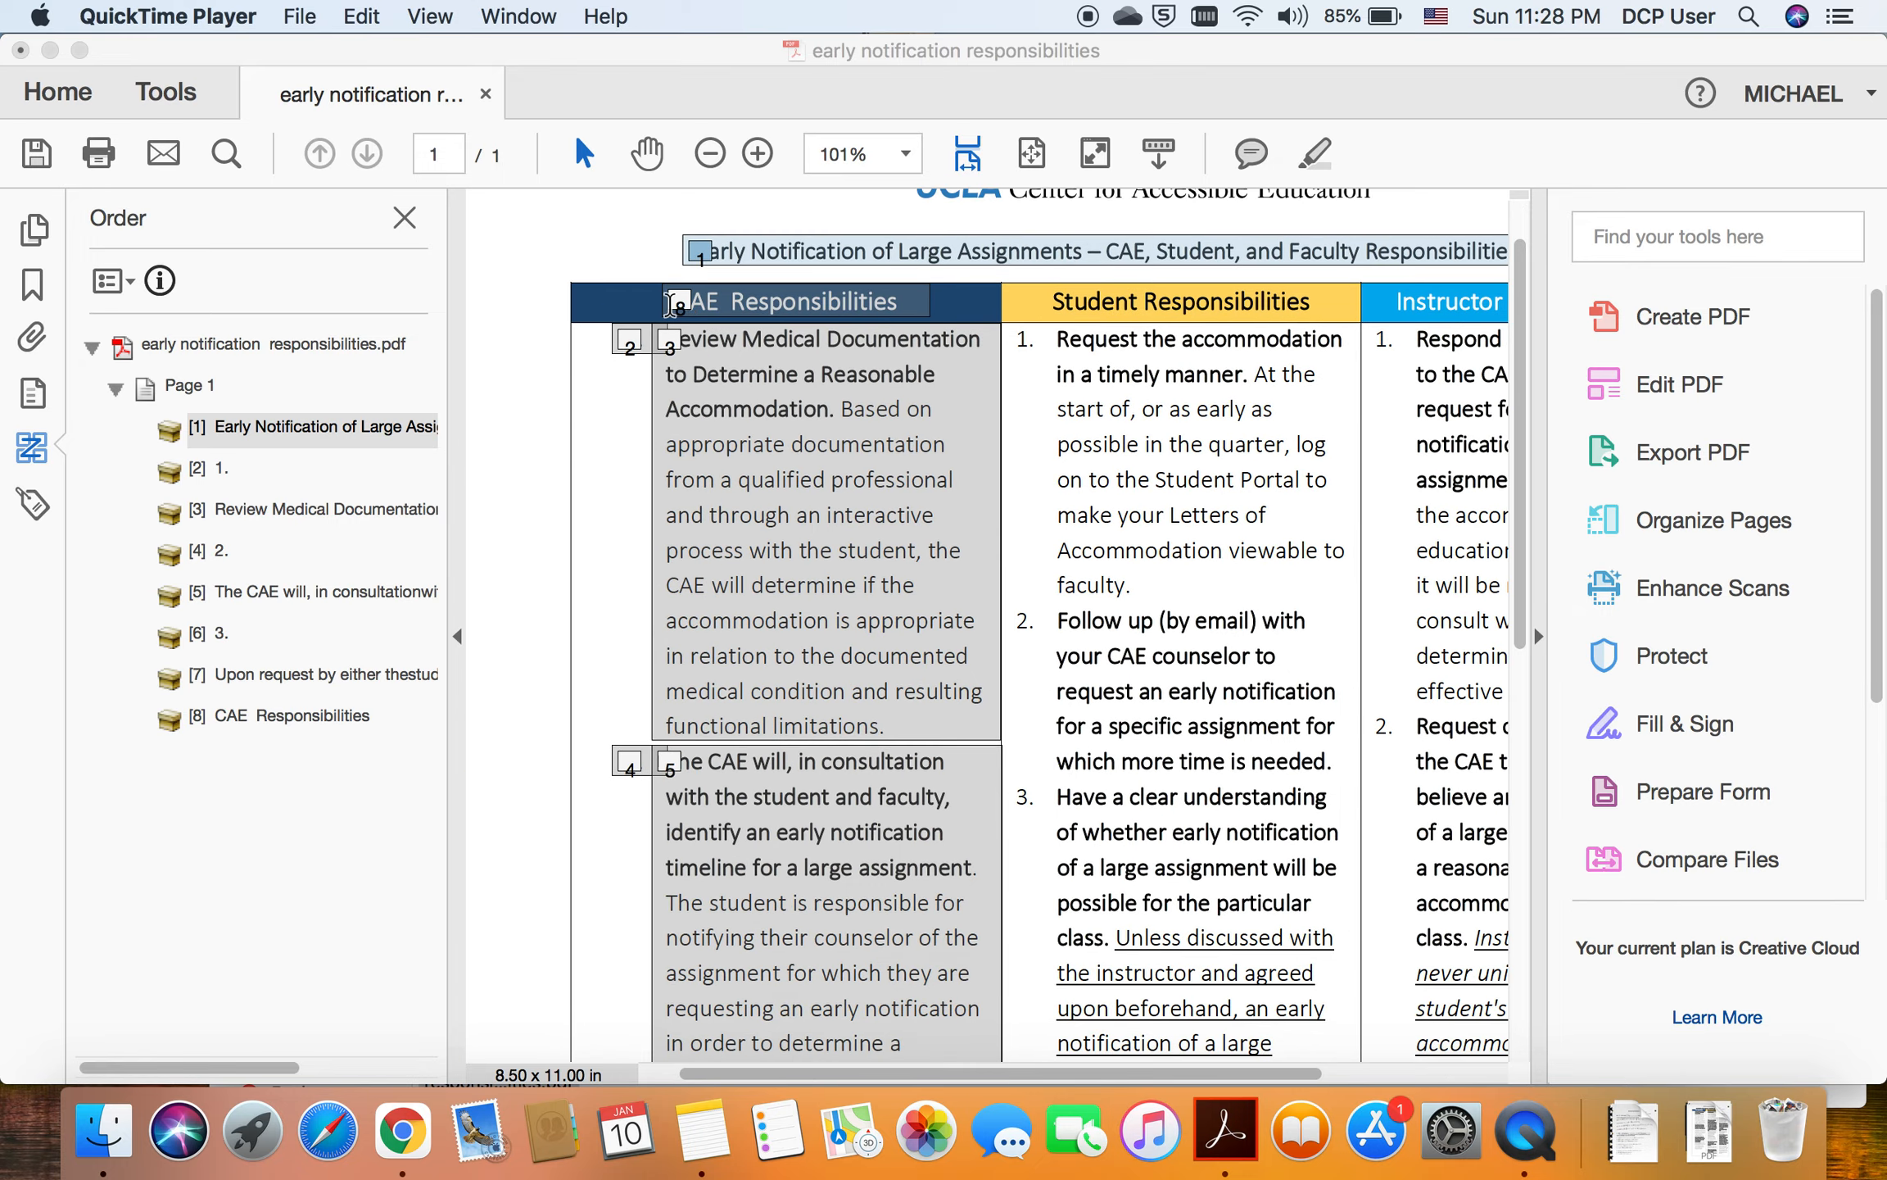
pyautogui.hscroll(1, 962, 238)
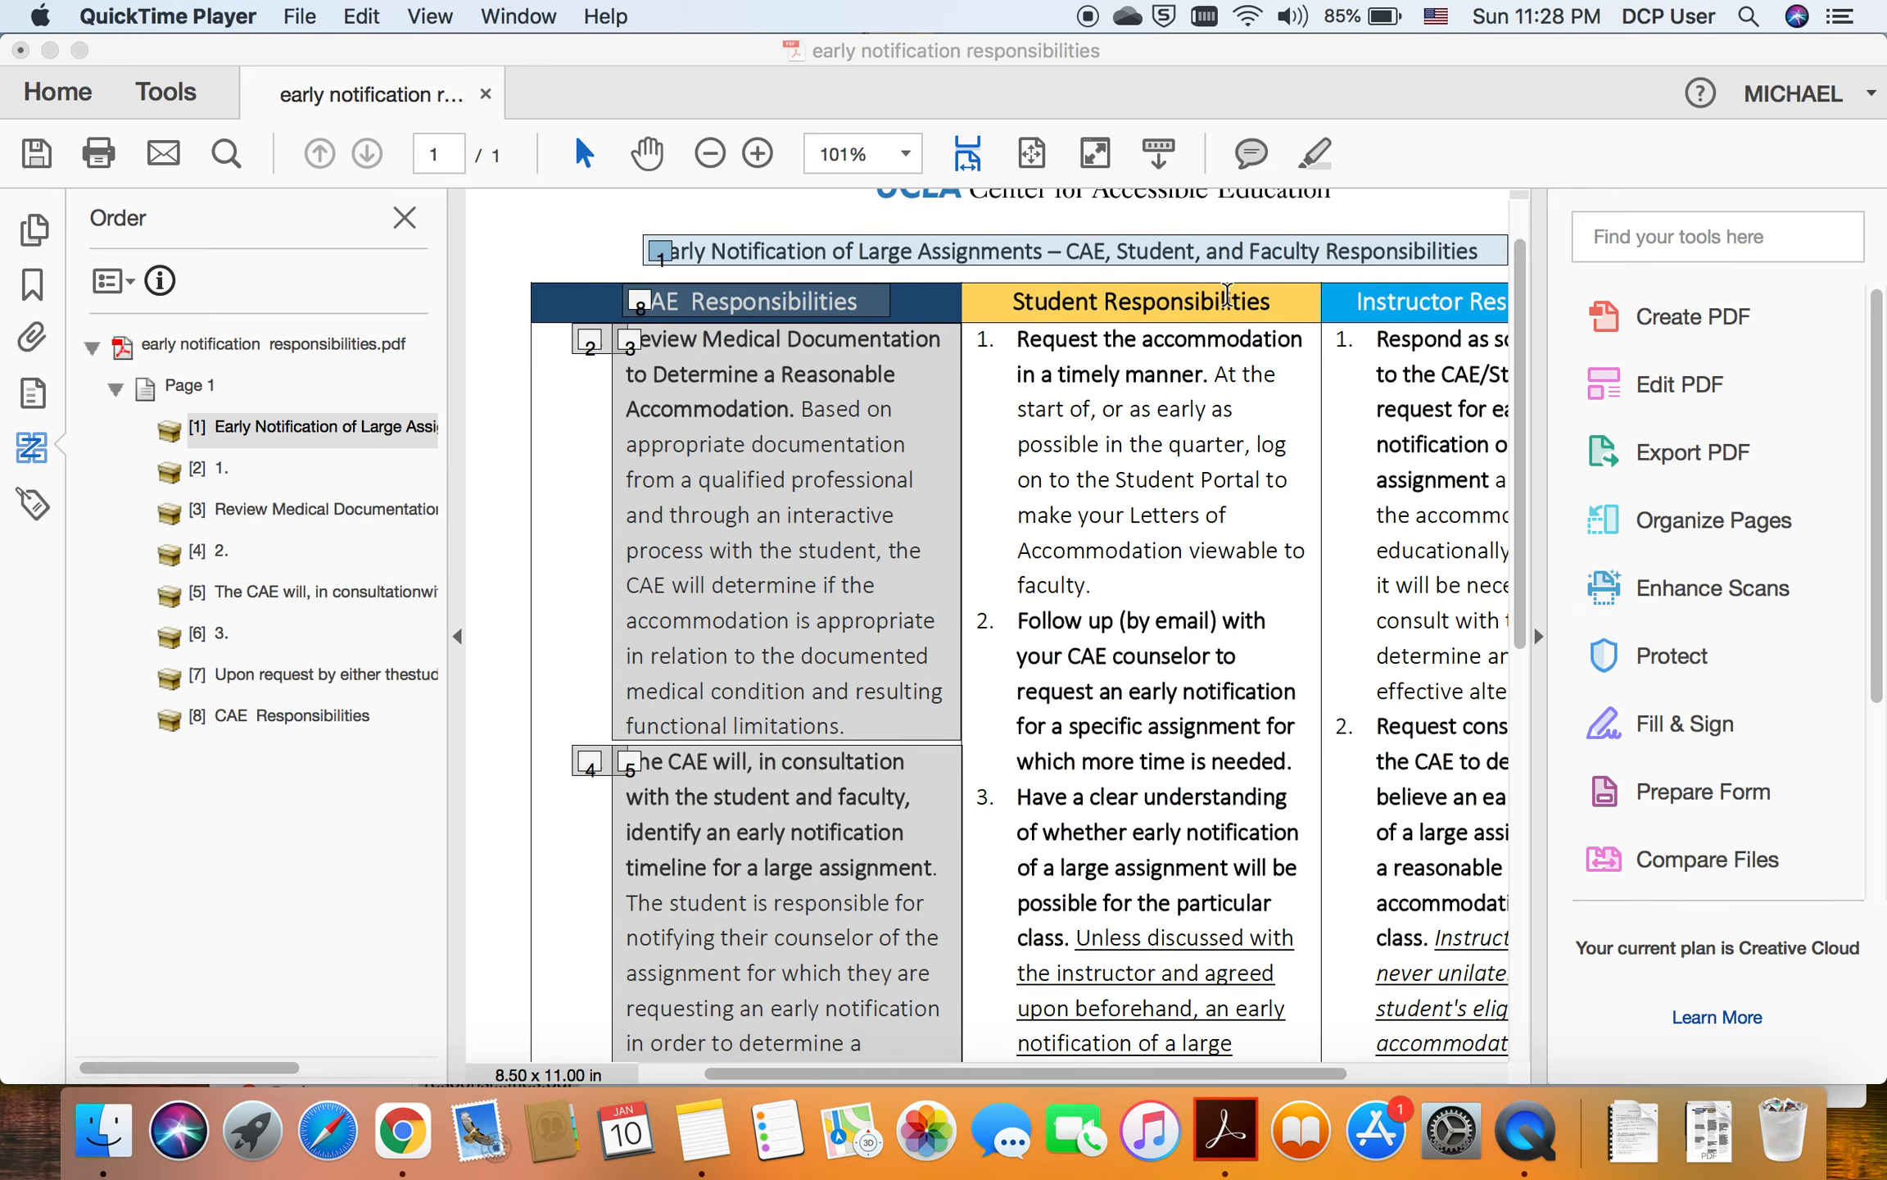
pyautogui.scroll(-5, 807, 390)
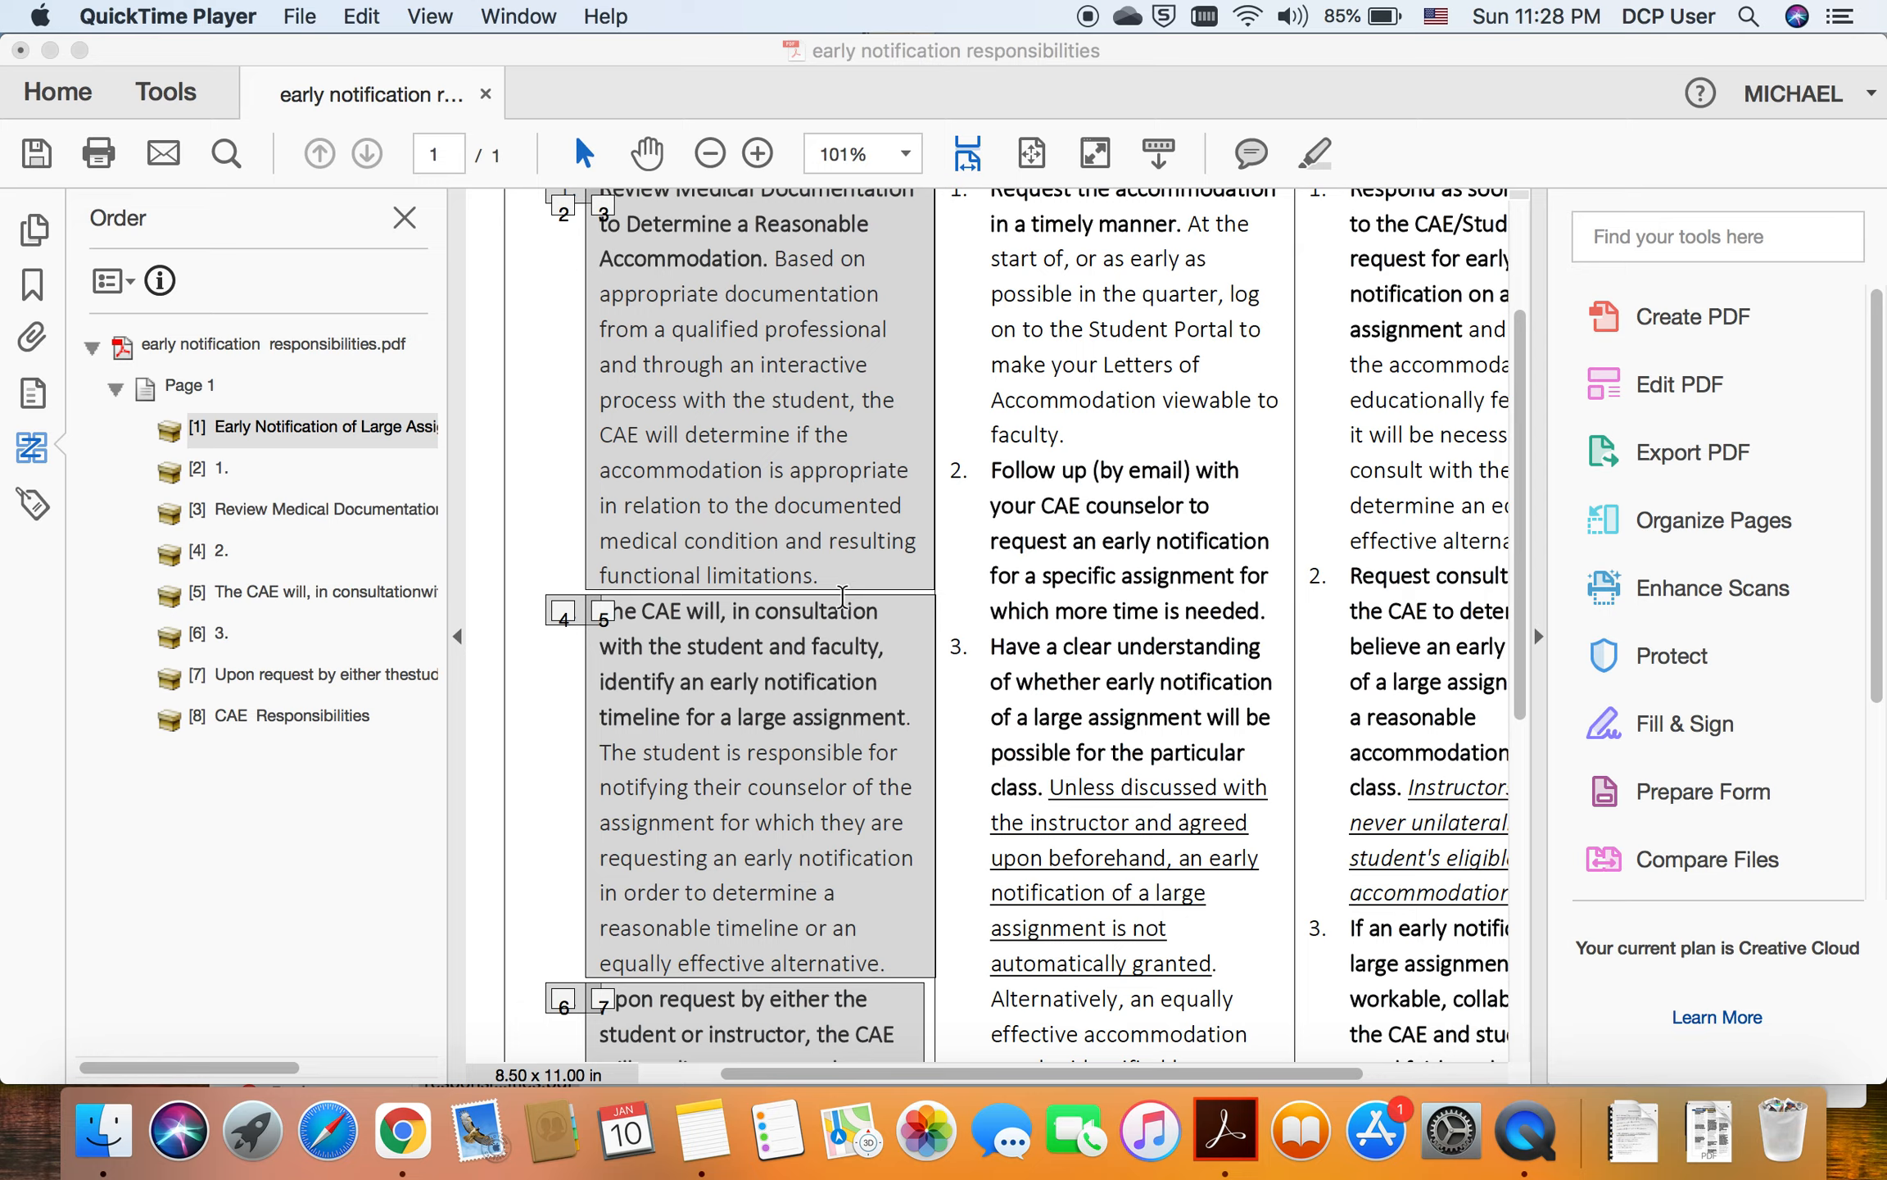
pyautogui.hscroll(4, 842, 597)
pyautogui.scroll(5, 842, 597)
pyautogui.hscroll(-1, 977, 516)
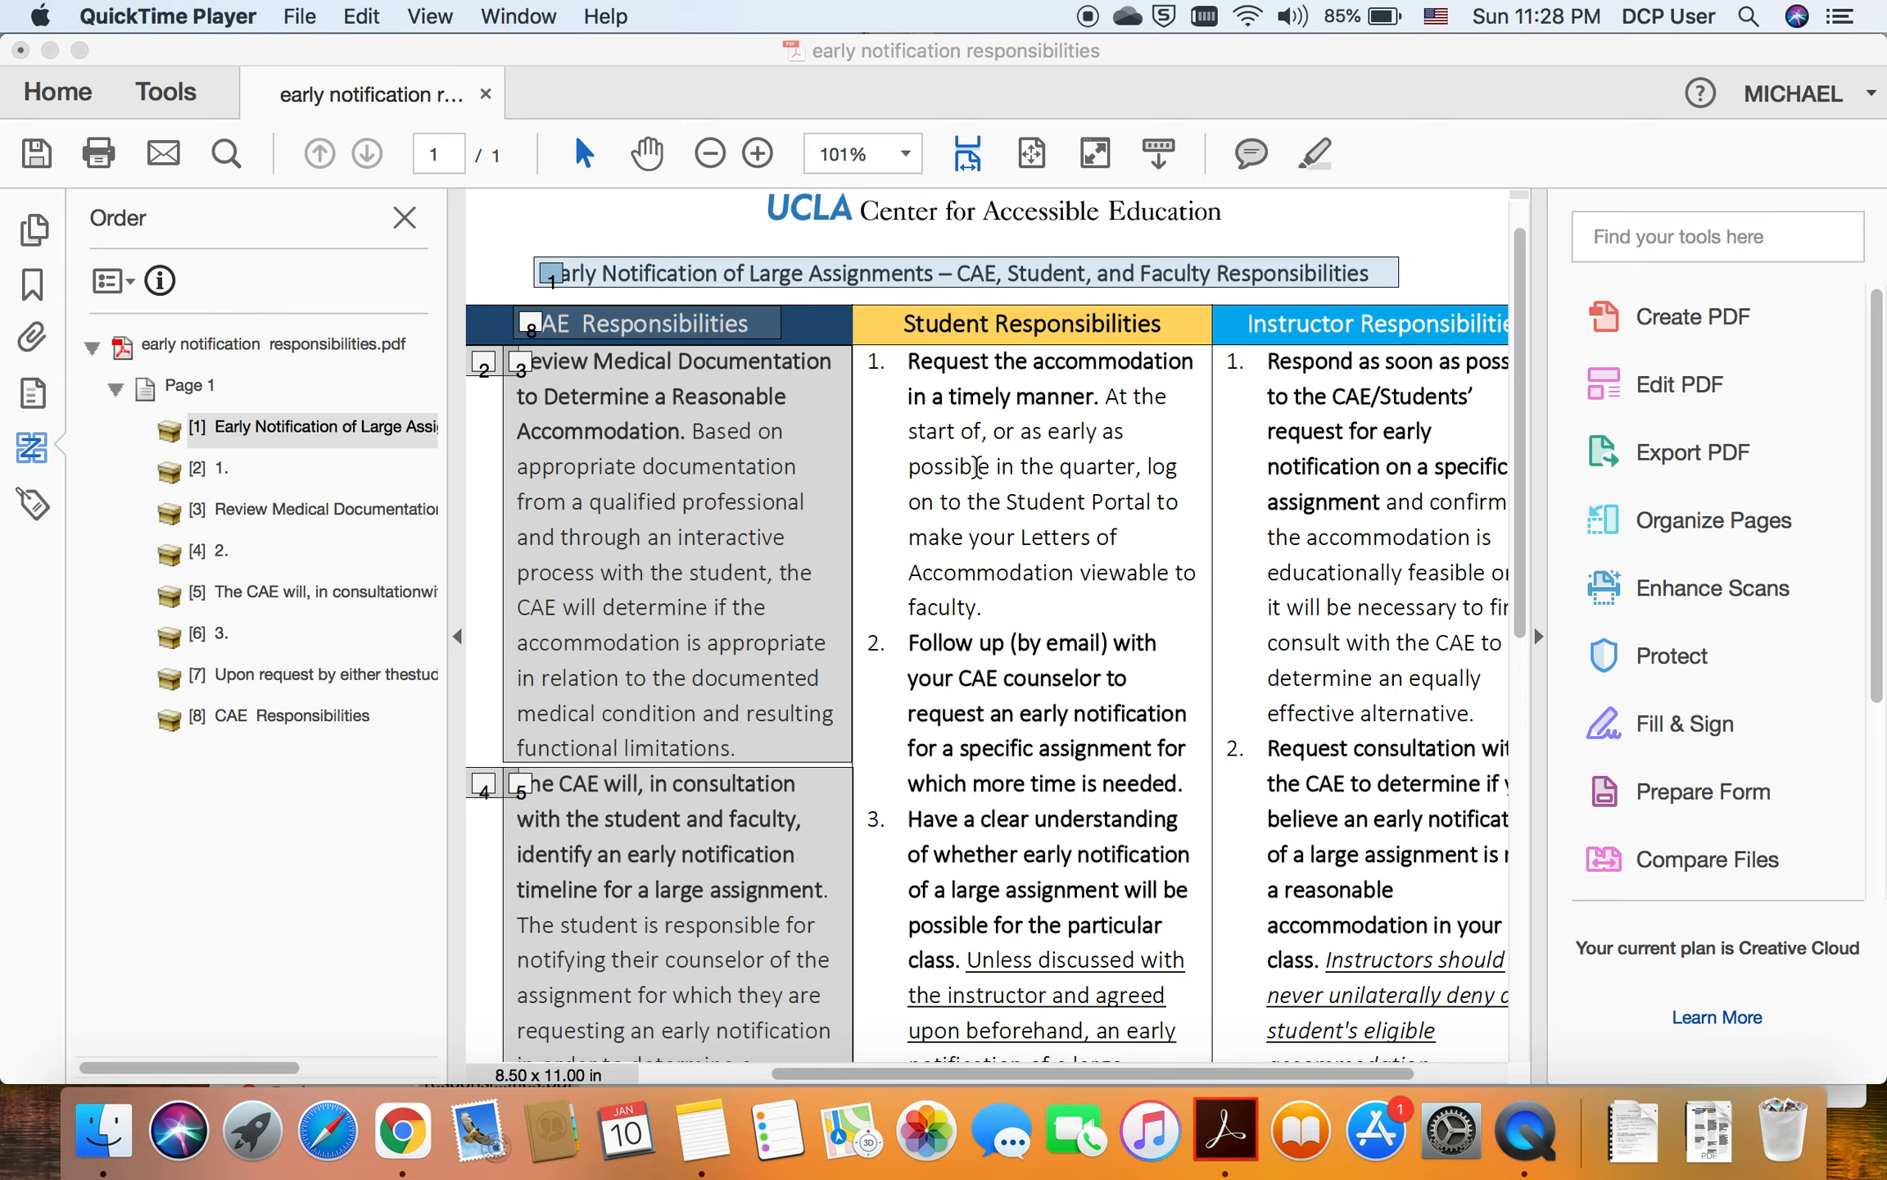
pyautogui.scroll(1, 974, 468)
pyautogui.hscroll(-1, 975, 468)
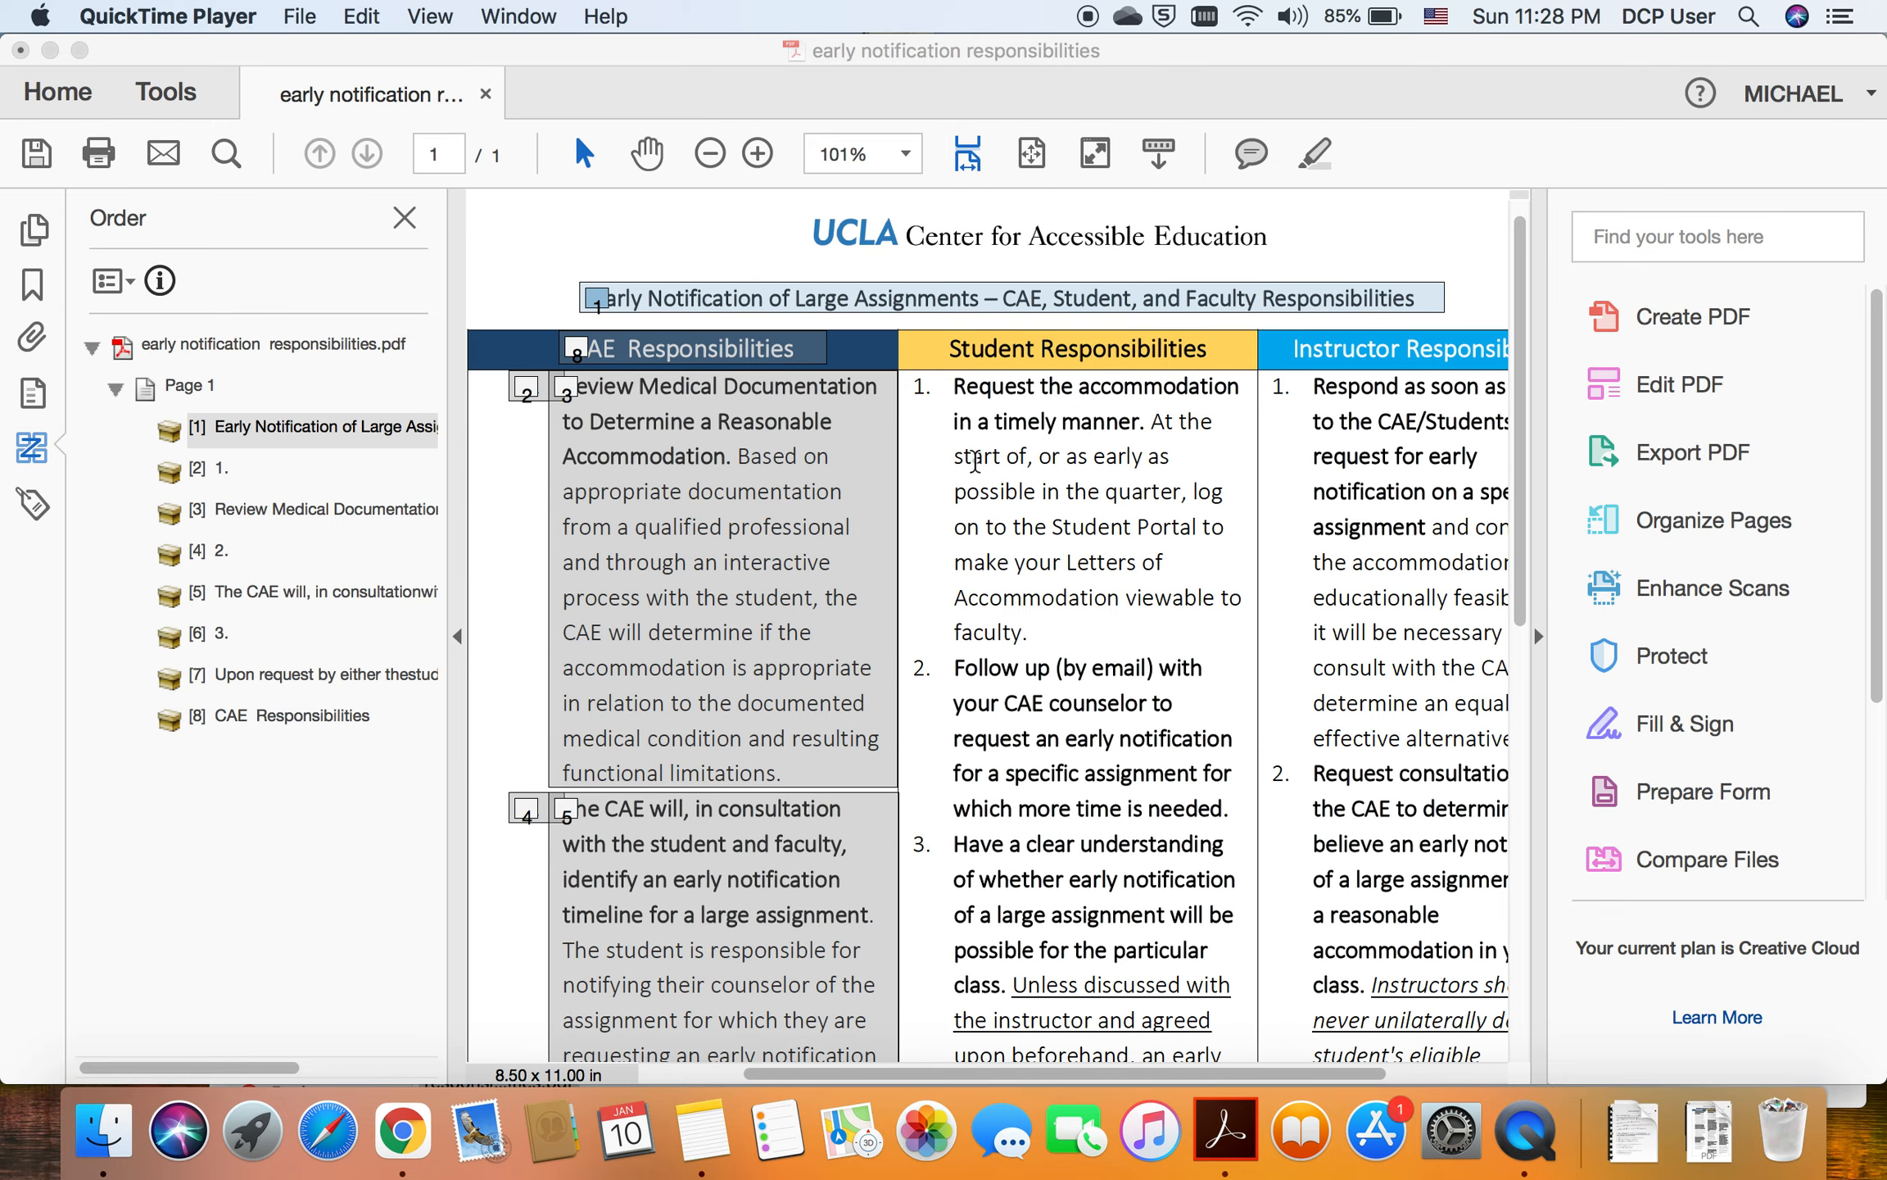
pyautogui.hscroll(-1, 934, 442)
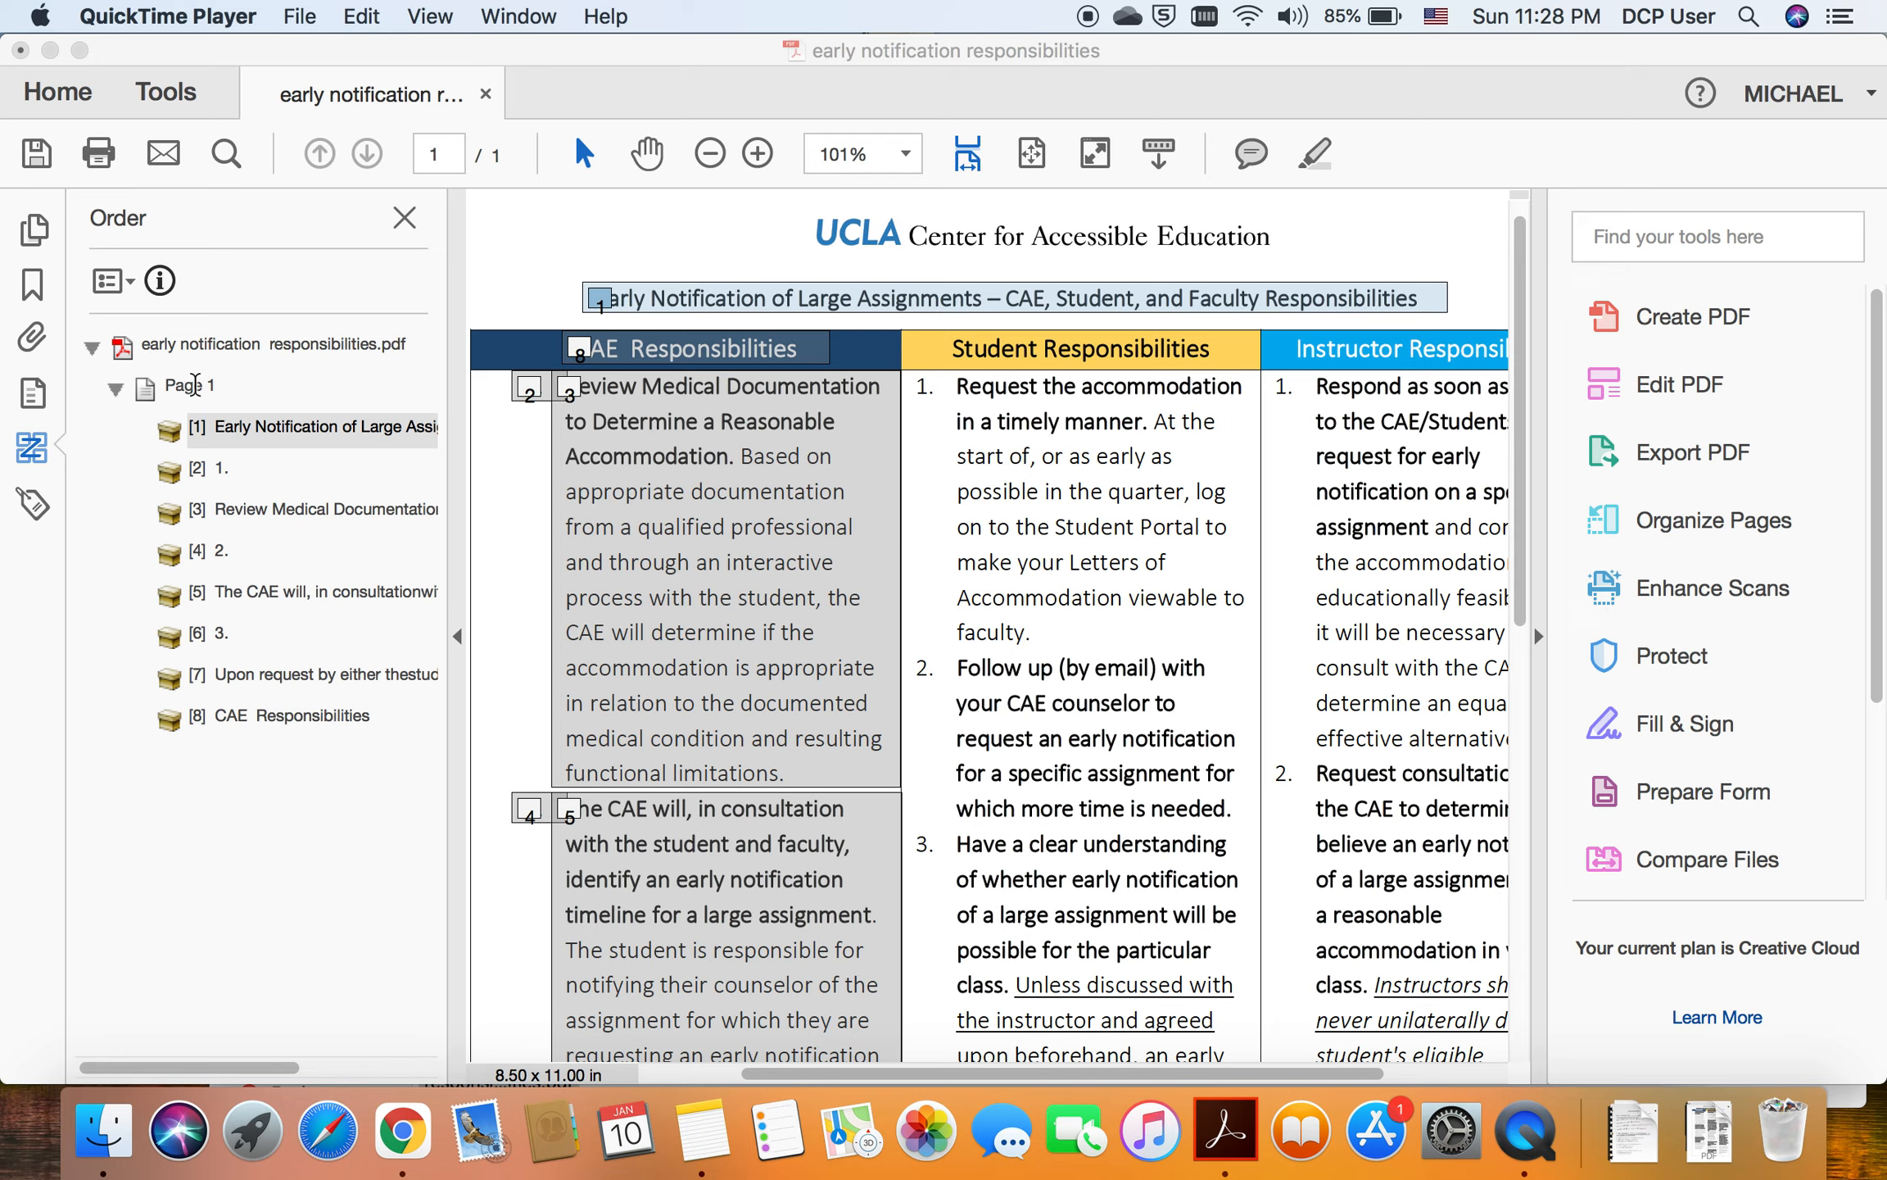
pyautogui.click(256, 395)
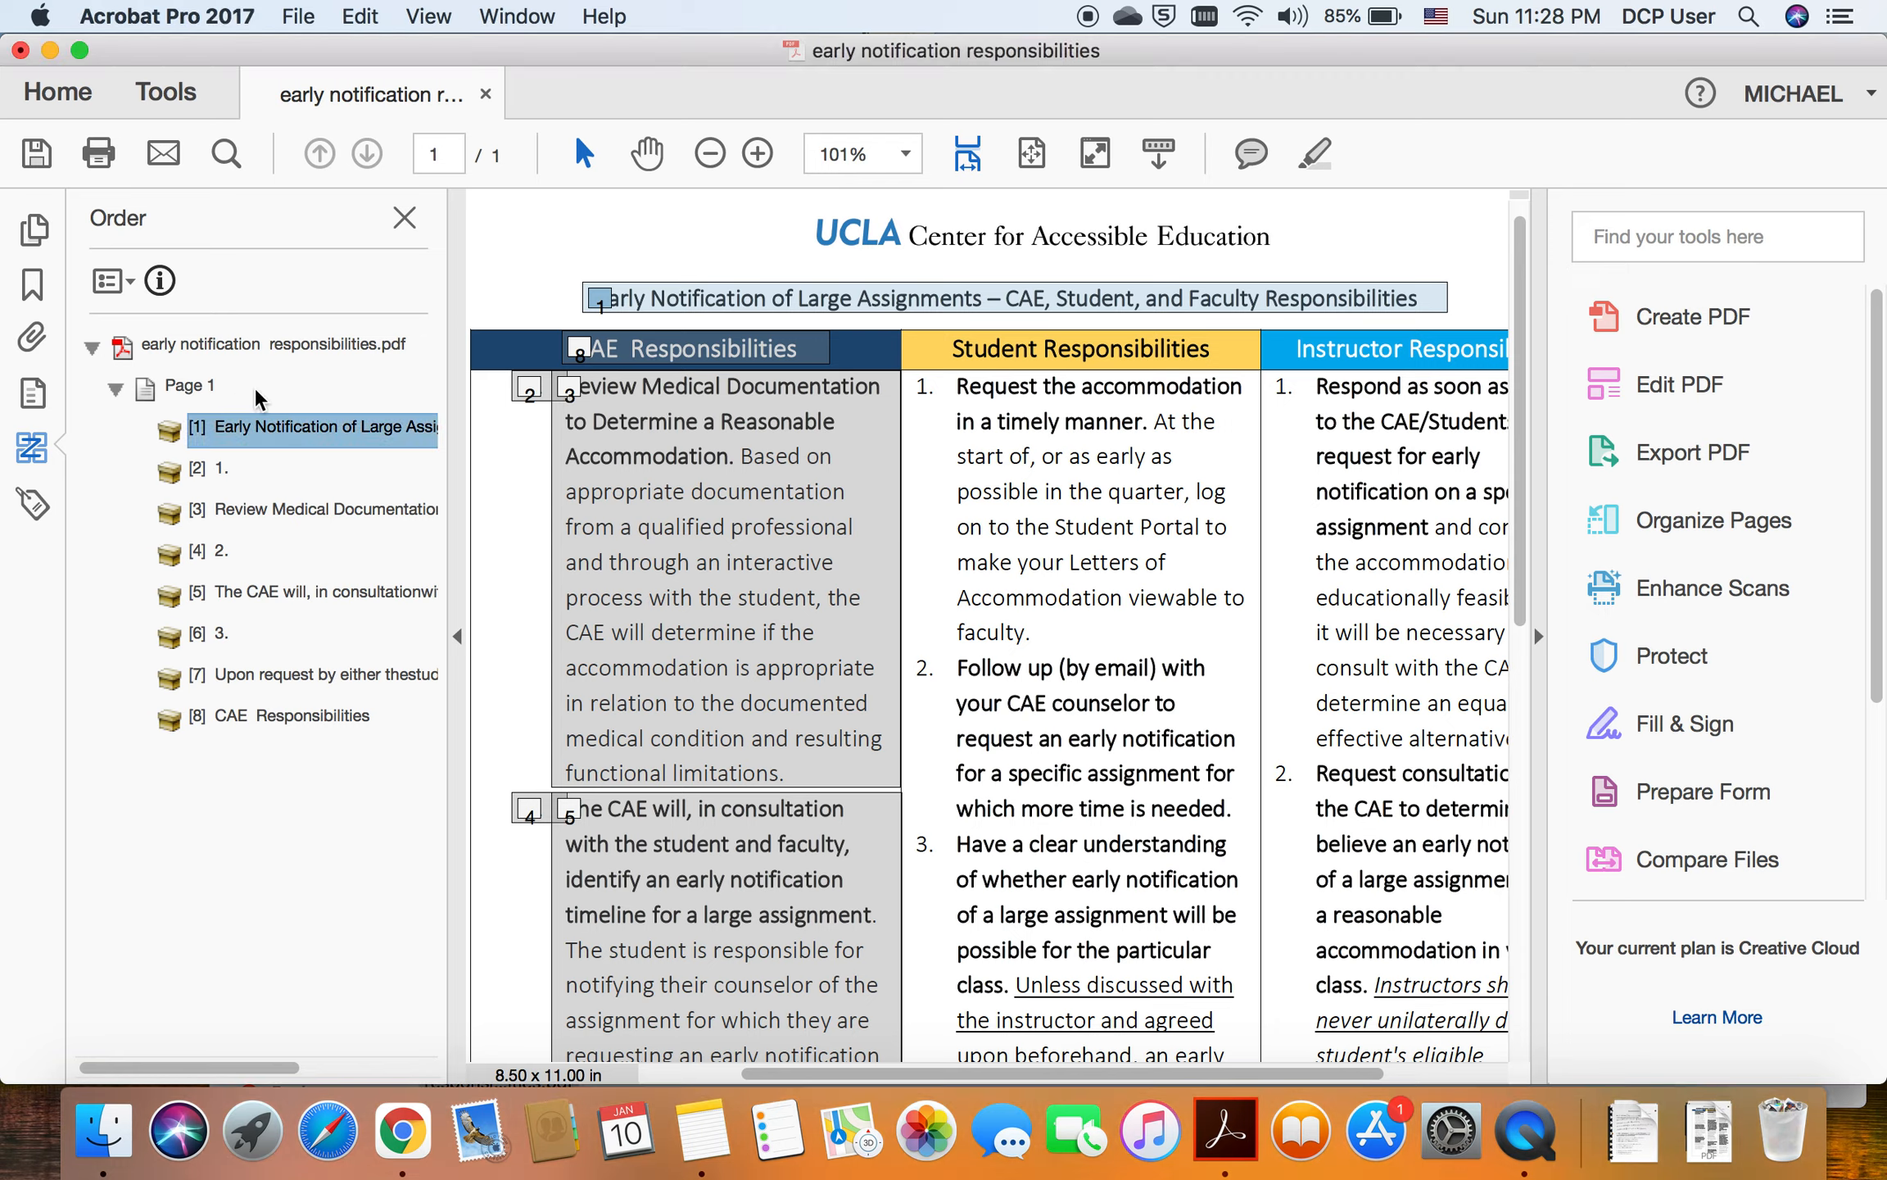
pyautogui.rightClick(179, 380)
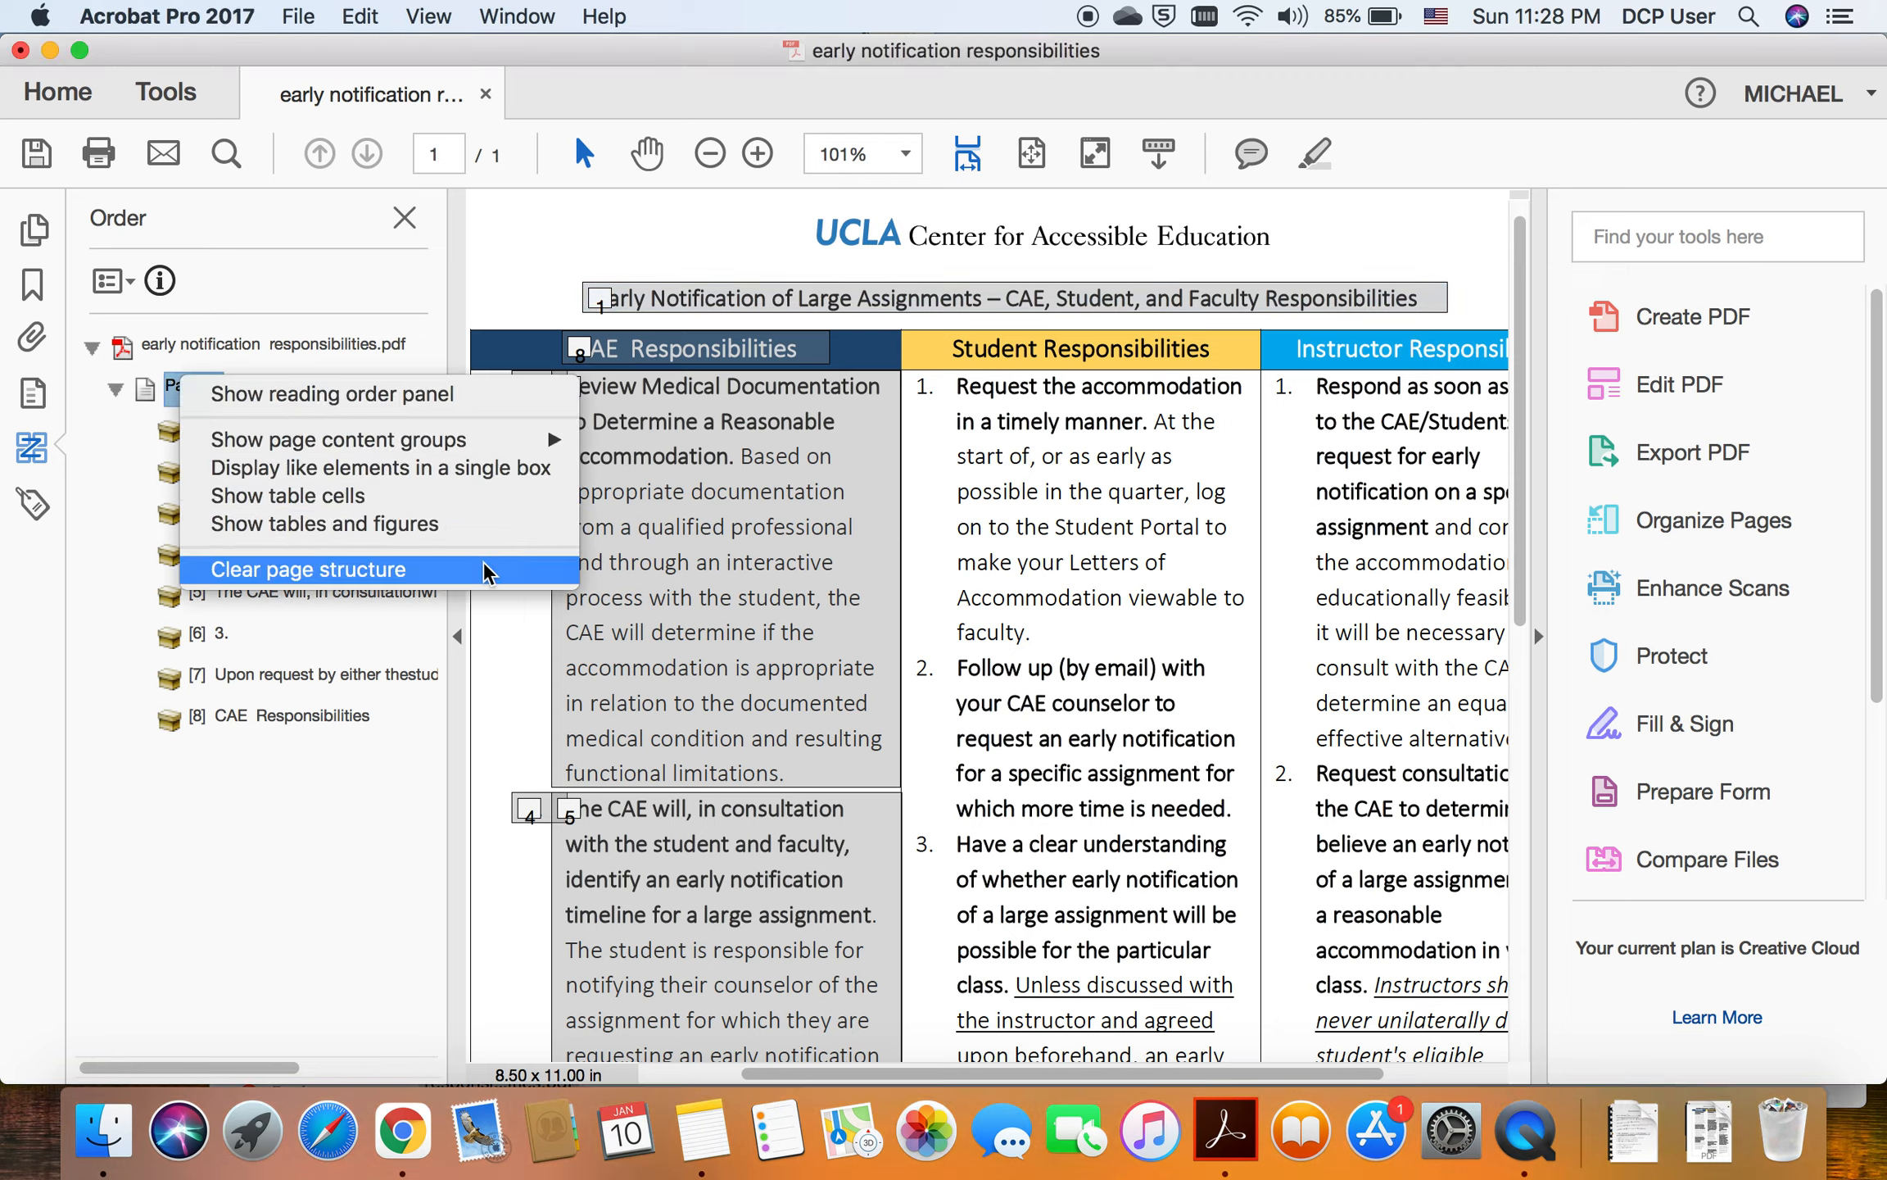
pyautogui.click(415, 793)
# Step: Clear the entire page structure of Page 1, confirming the deletion
pyautogui.scroll(-8, 737, 614)
pyautogui.hscroll(2, 738, 615)
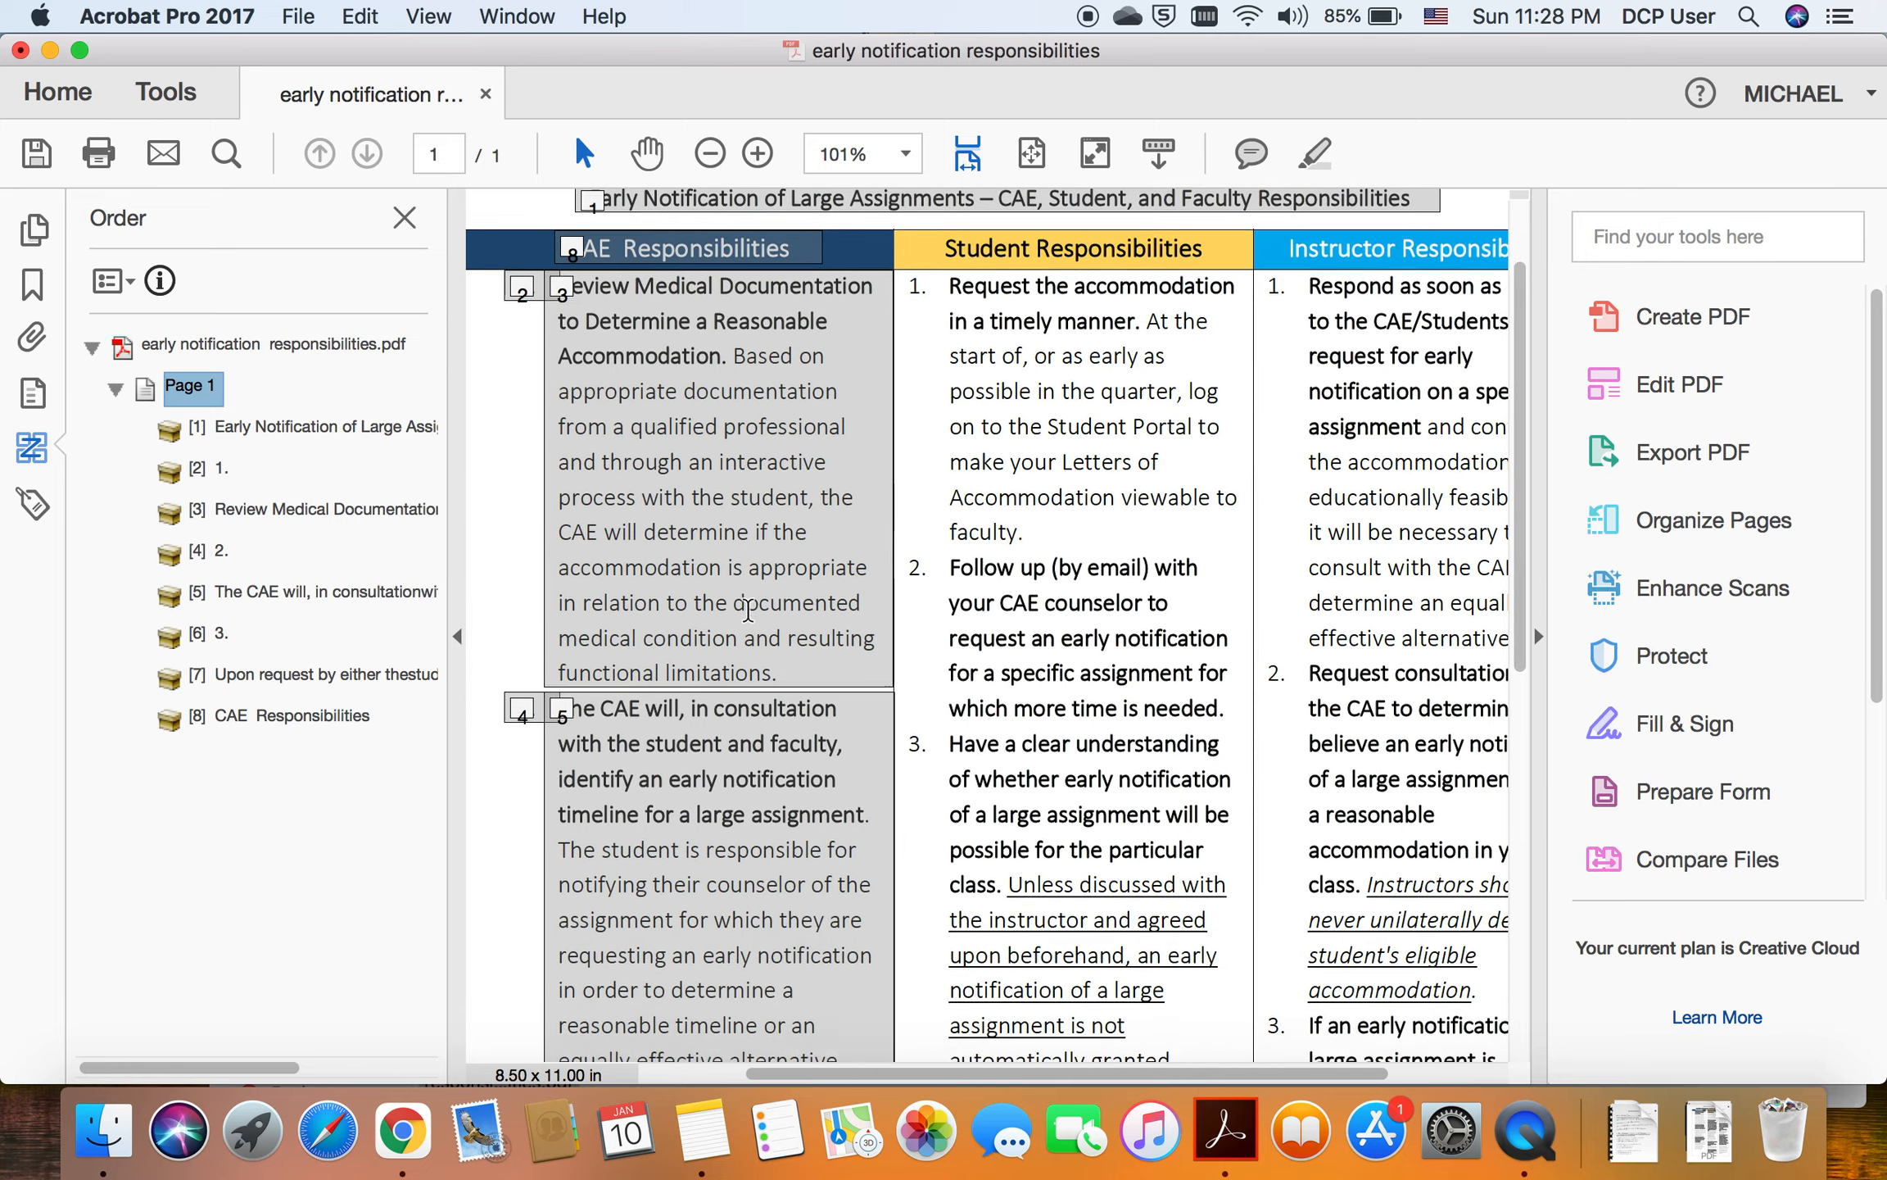
pyautogui.scroll(8, 747, 610)
pyautogui.hscroll(-2, 747, 610)
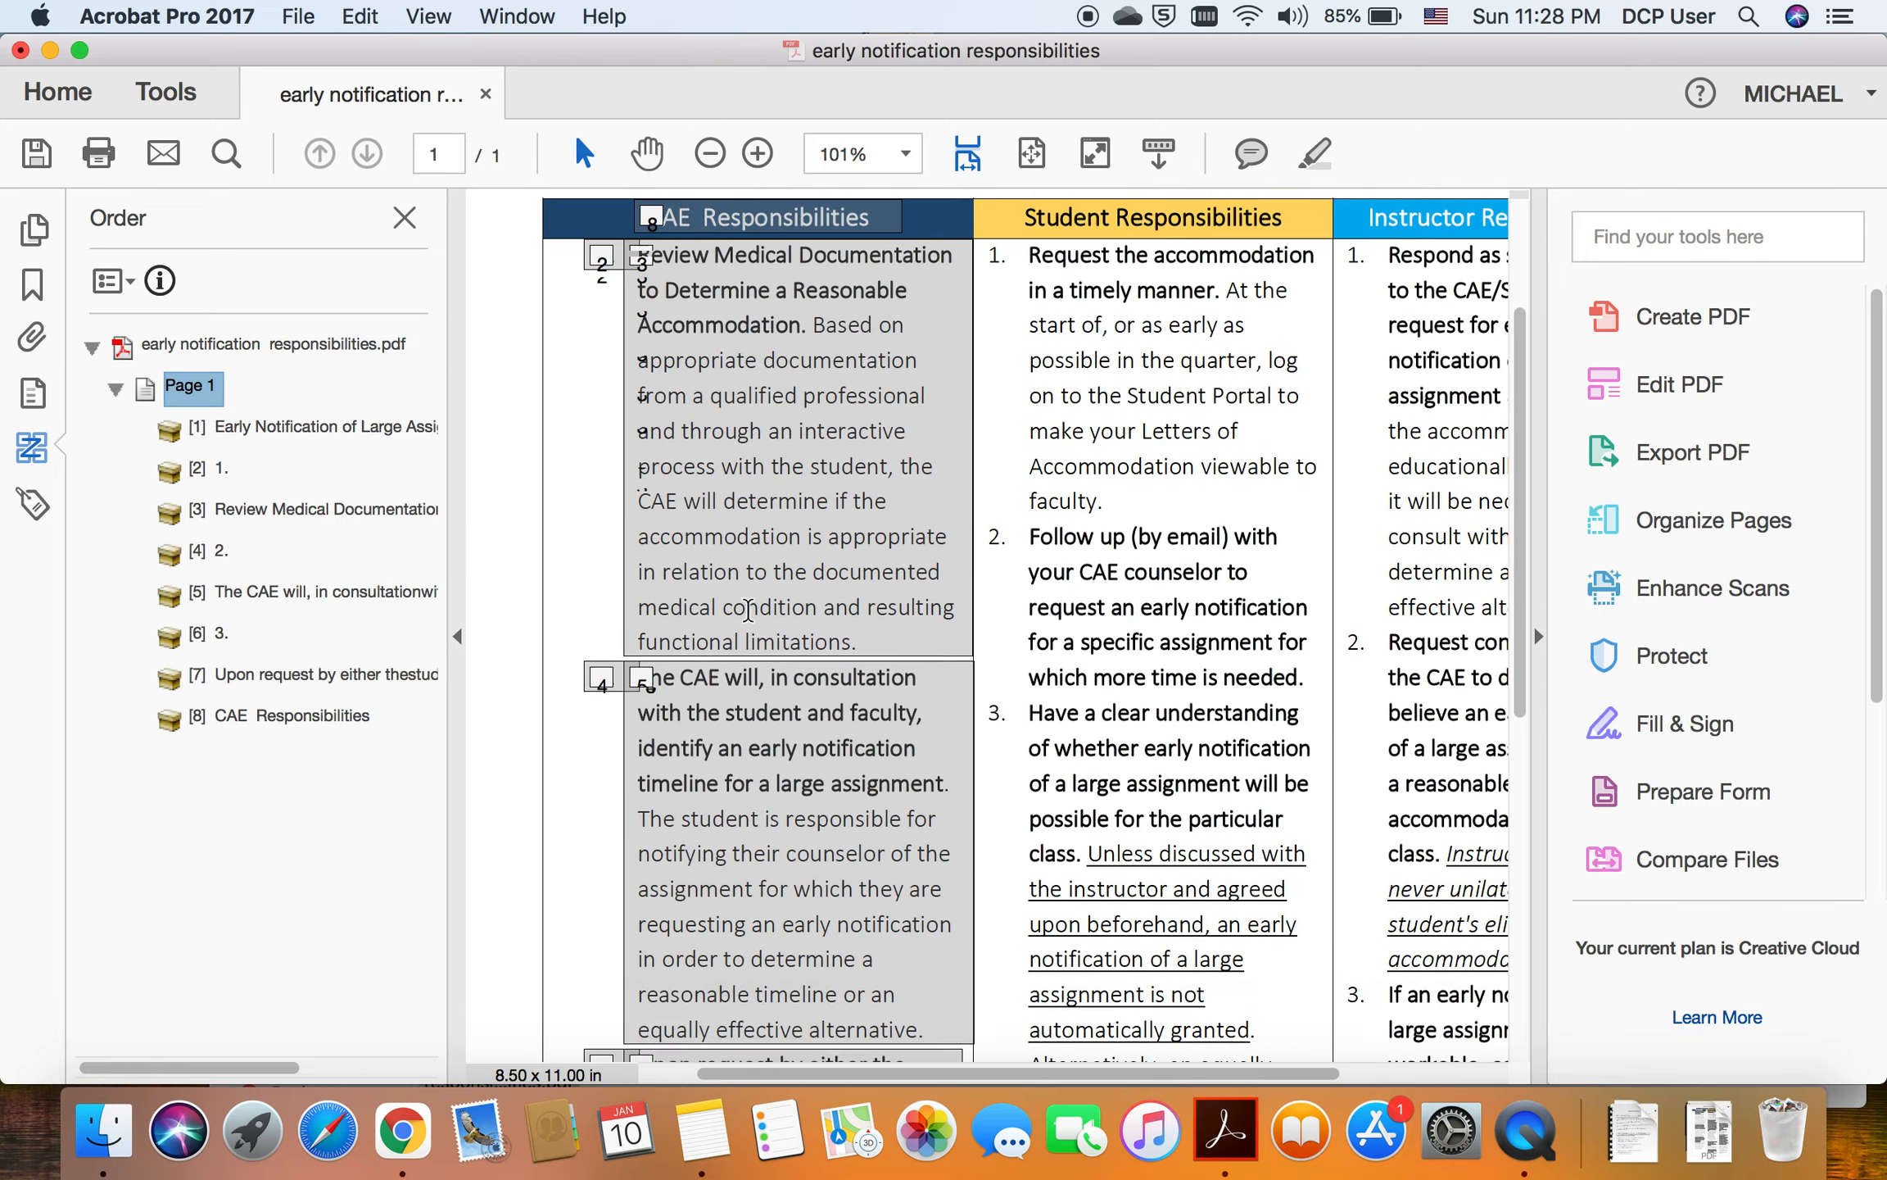
pyautogui.scroll(-1, 695, 594)
pyautogui.hscroll(1, 695, 593)
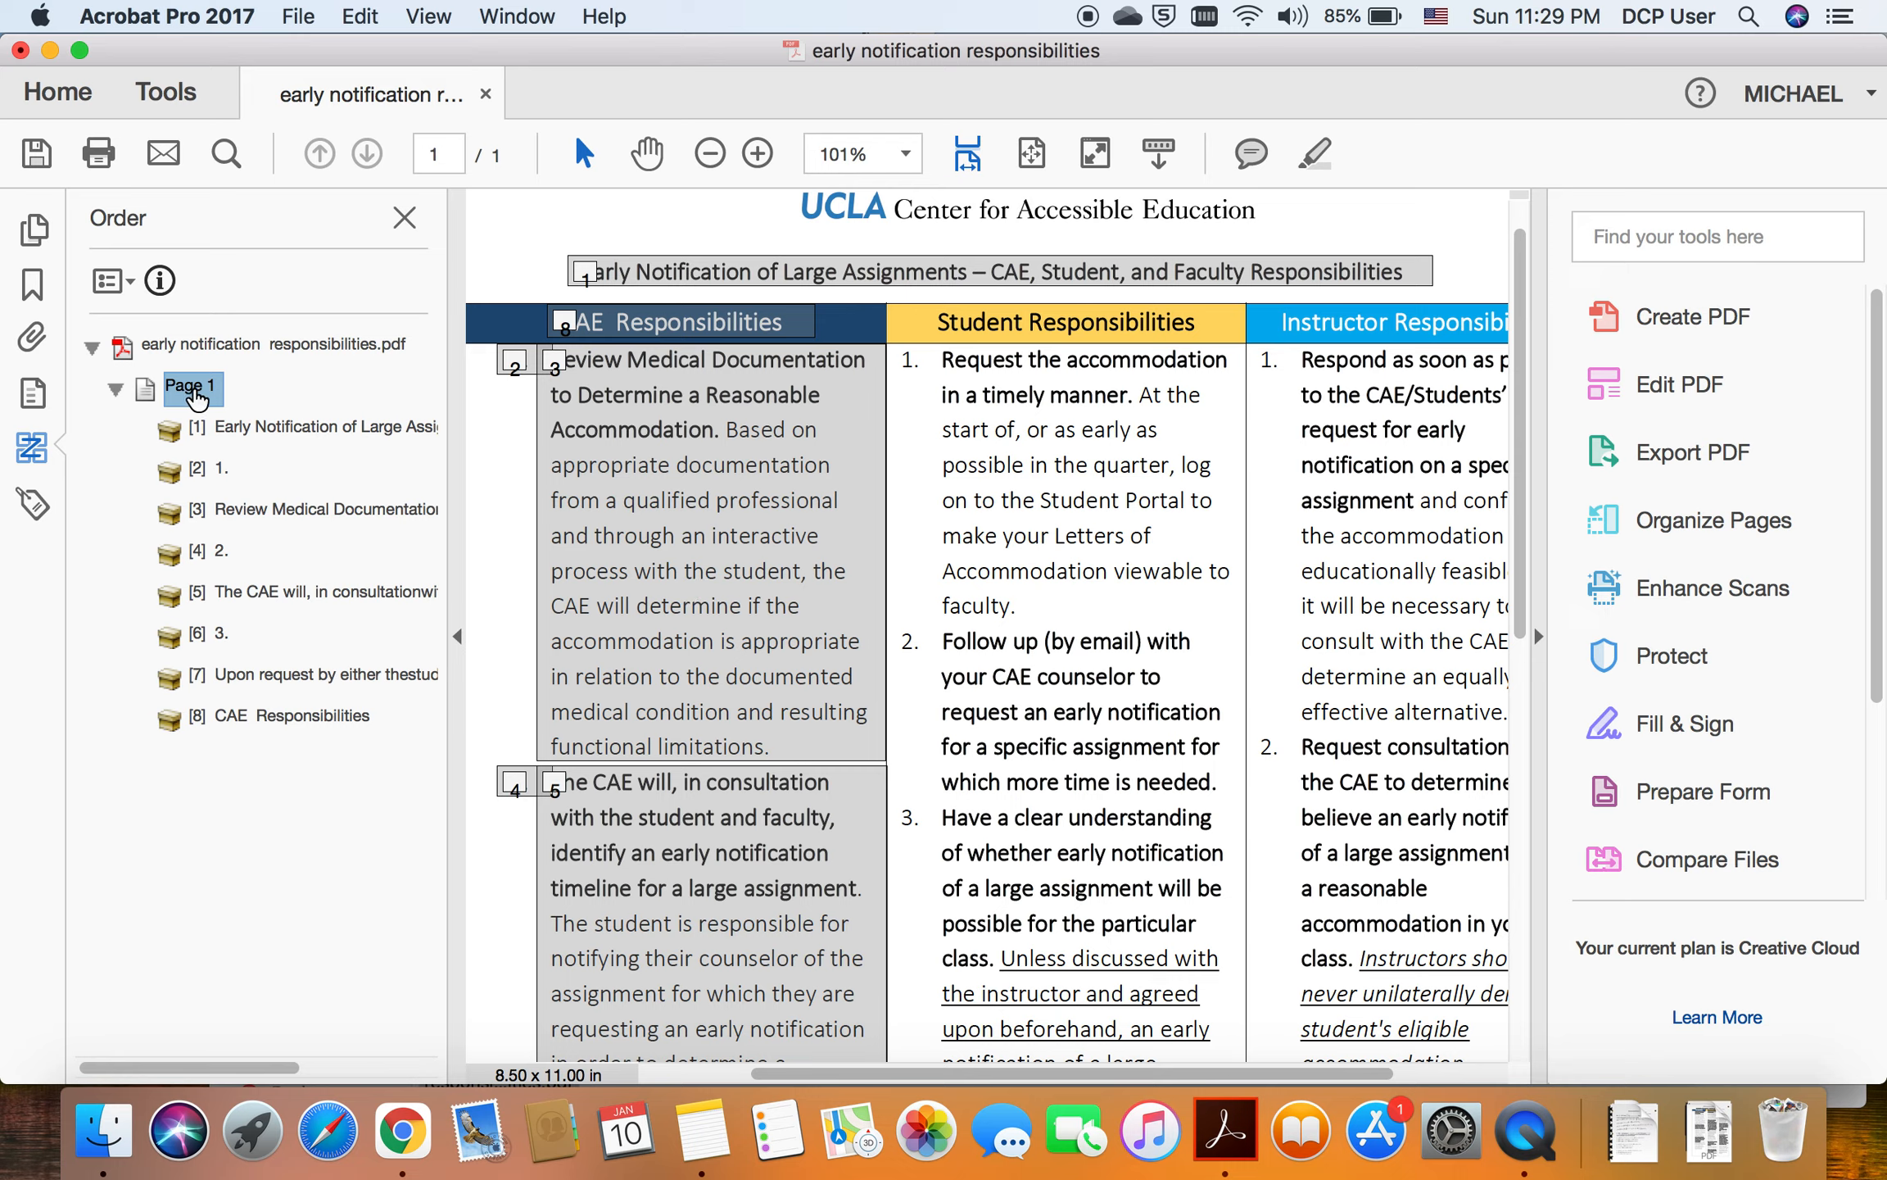
pyautogui.rightClick(195, 392)
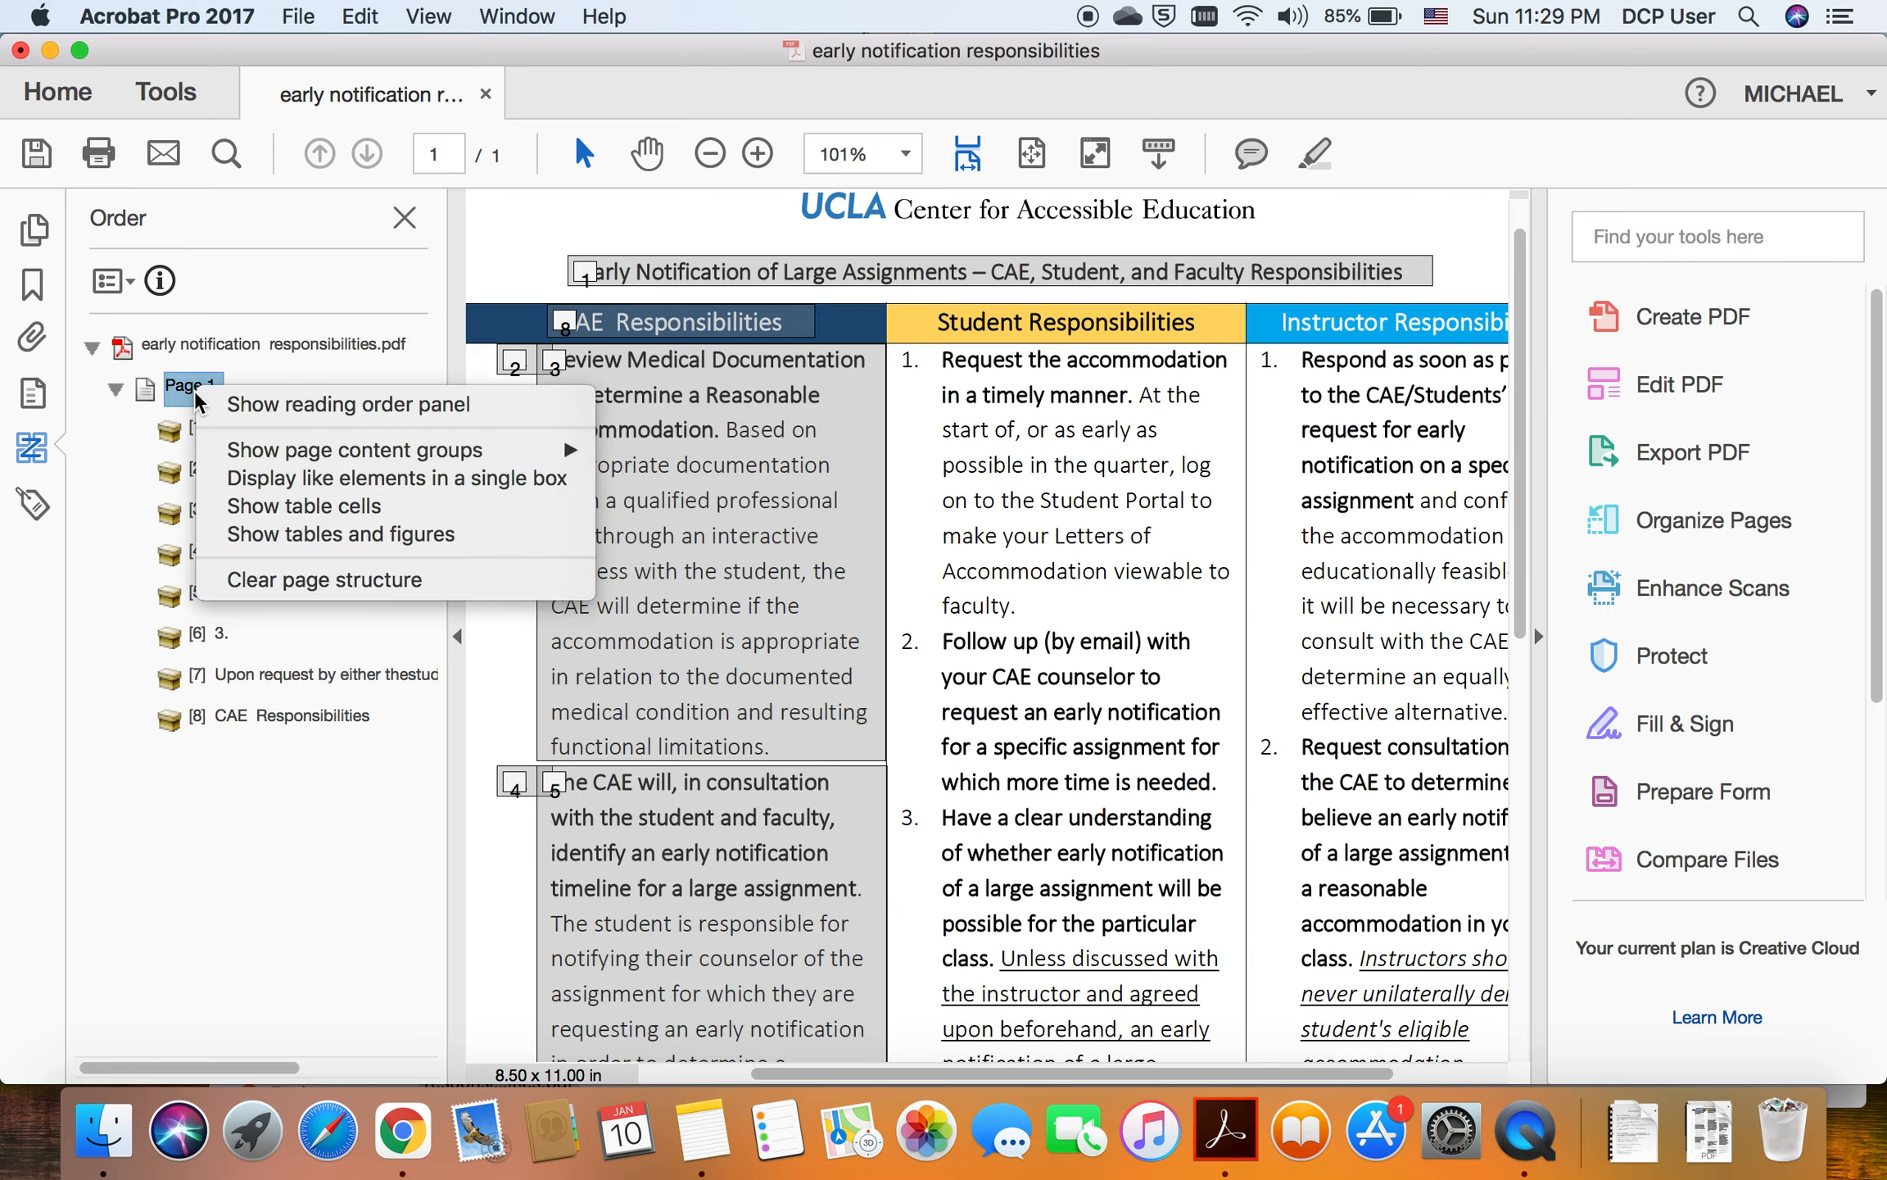
pyautogui.click(365, 596)
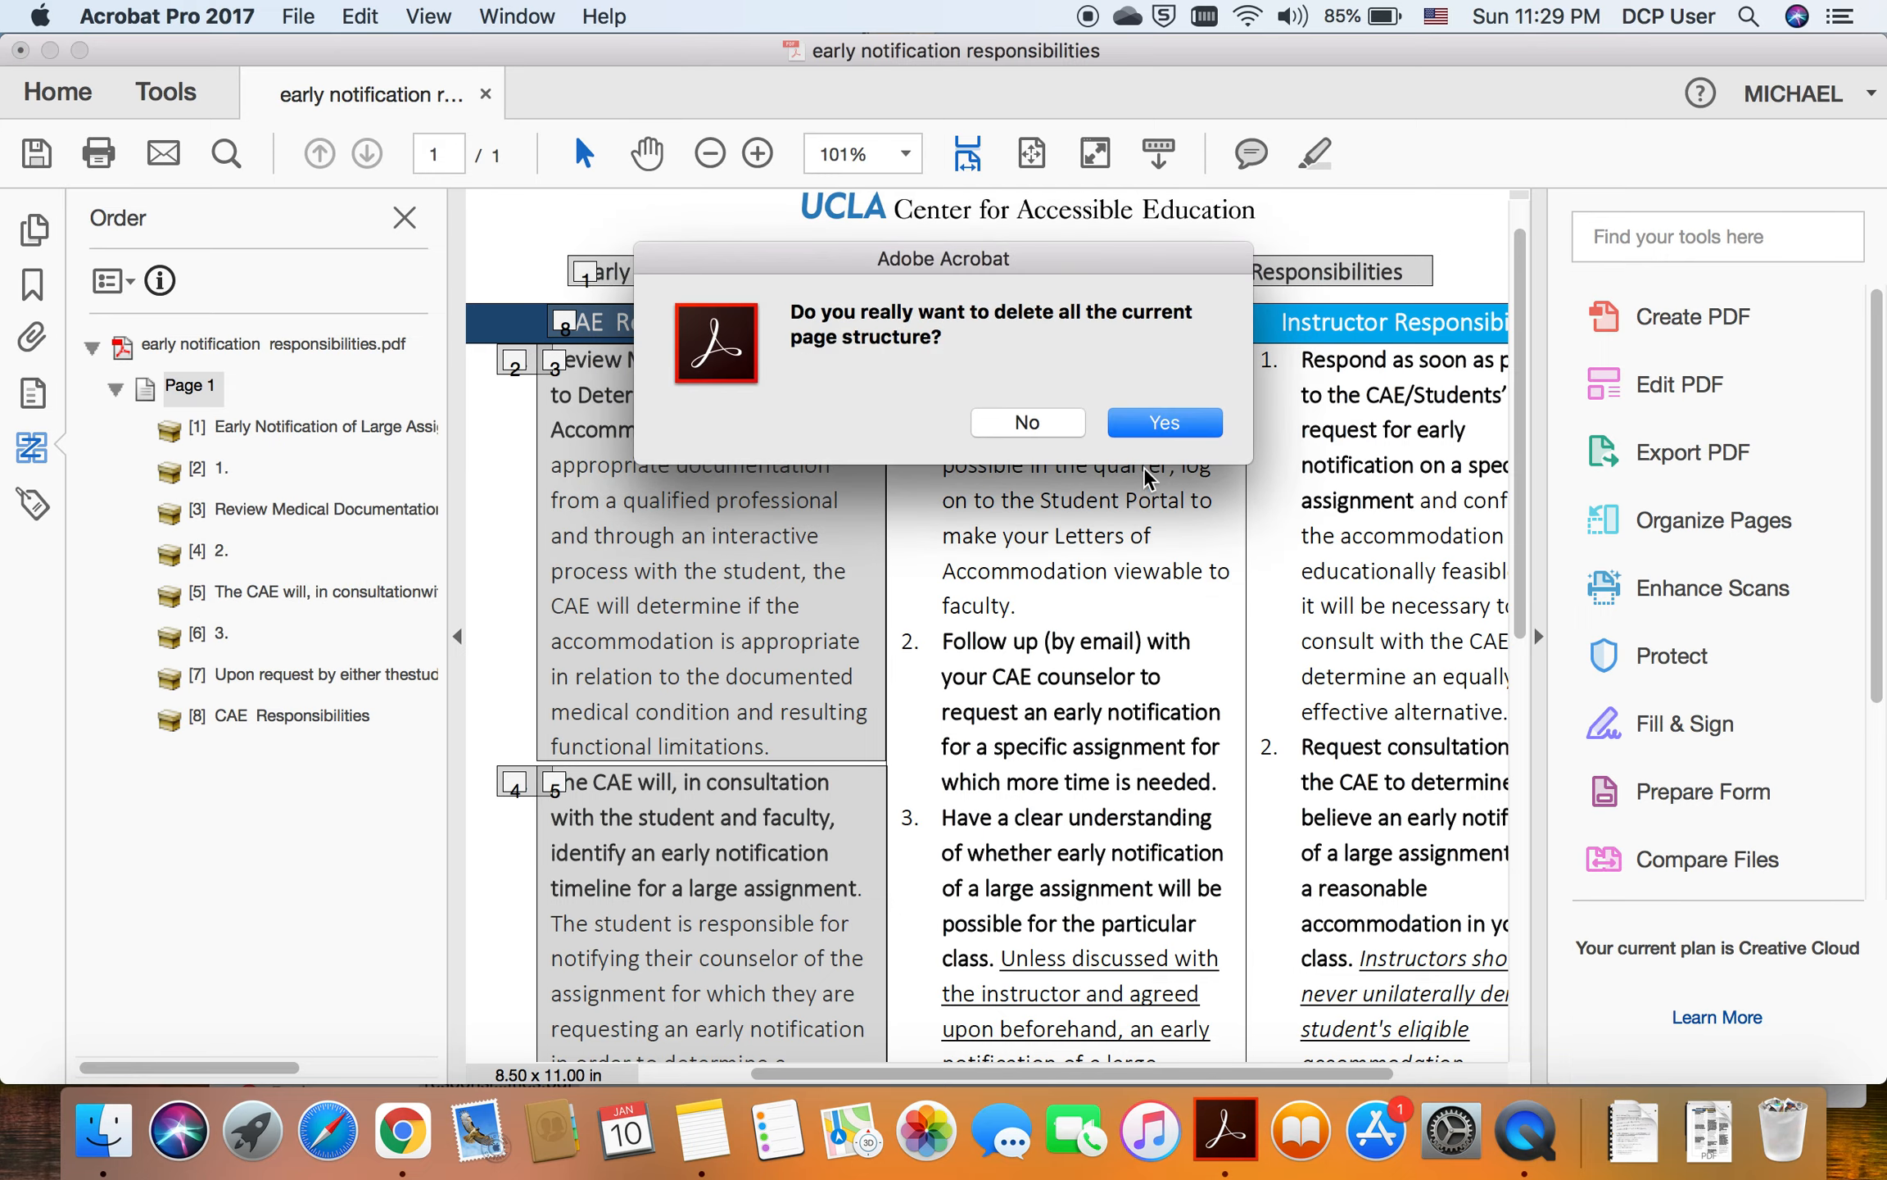
pyautogui.click(1163, 422)
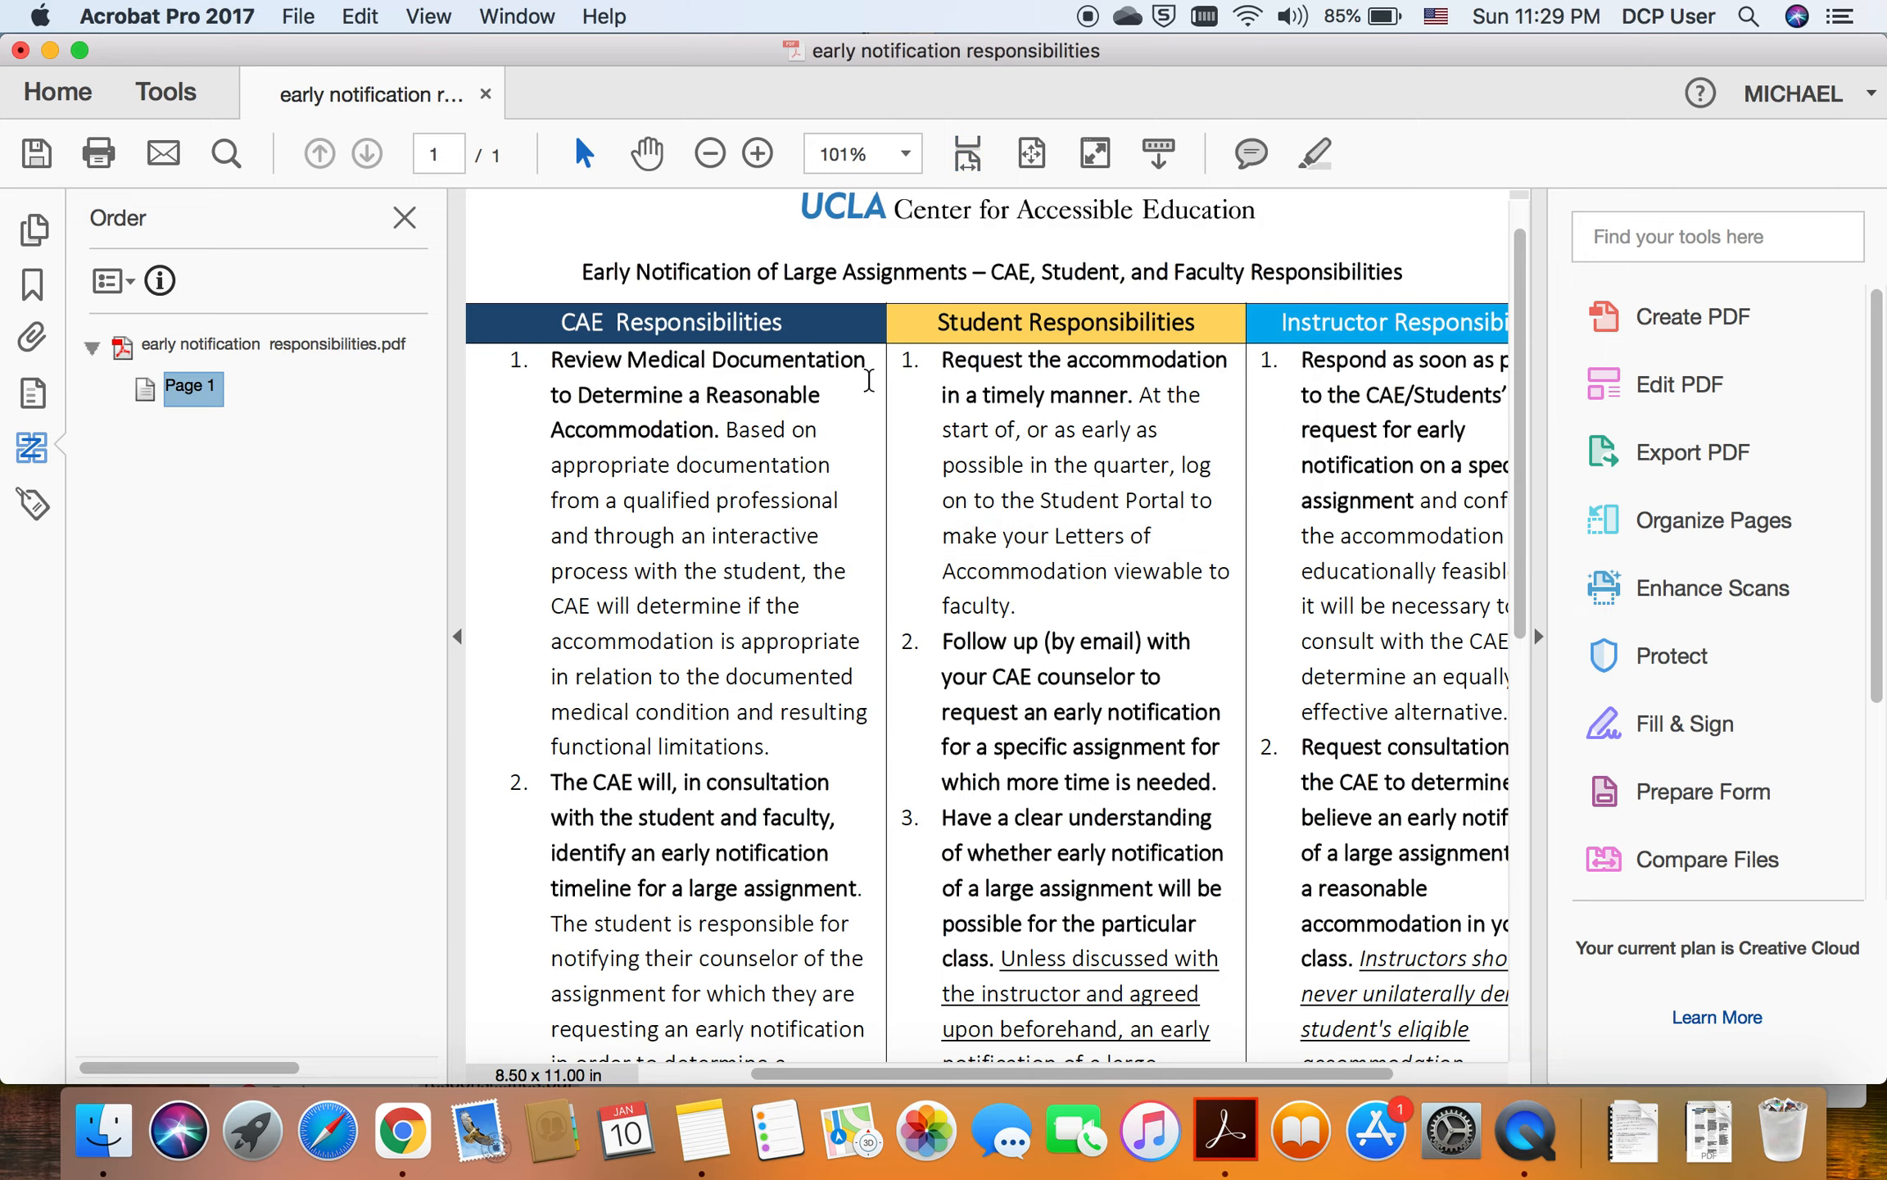
# Step: Using Touch Up Reading Order, tag the title line "Early Notification of Large Assignments – CAE, Student, and Faculty Responsibilities" as Heading 1
pyautogui.scroll(-3, 821, 445)
pyautogui.scroll(5, 733, 479)
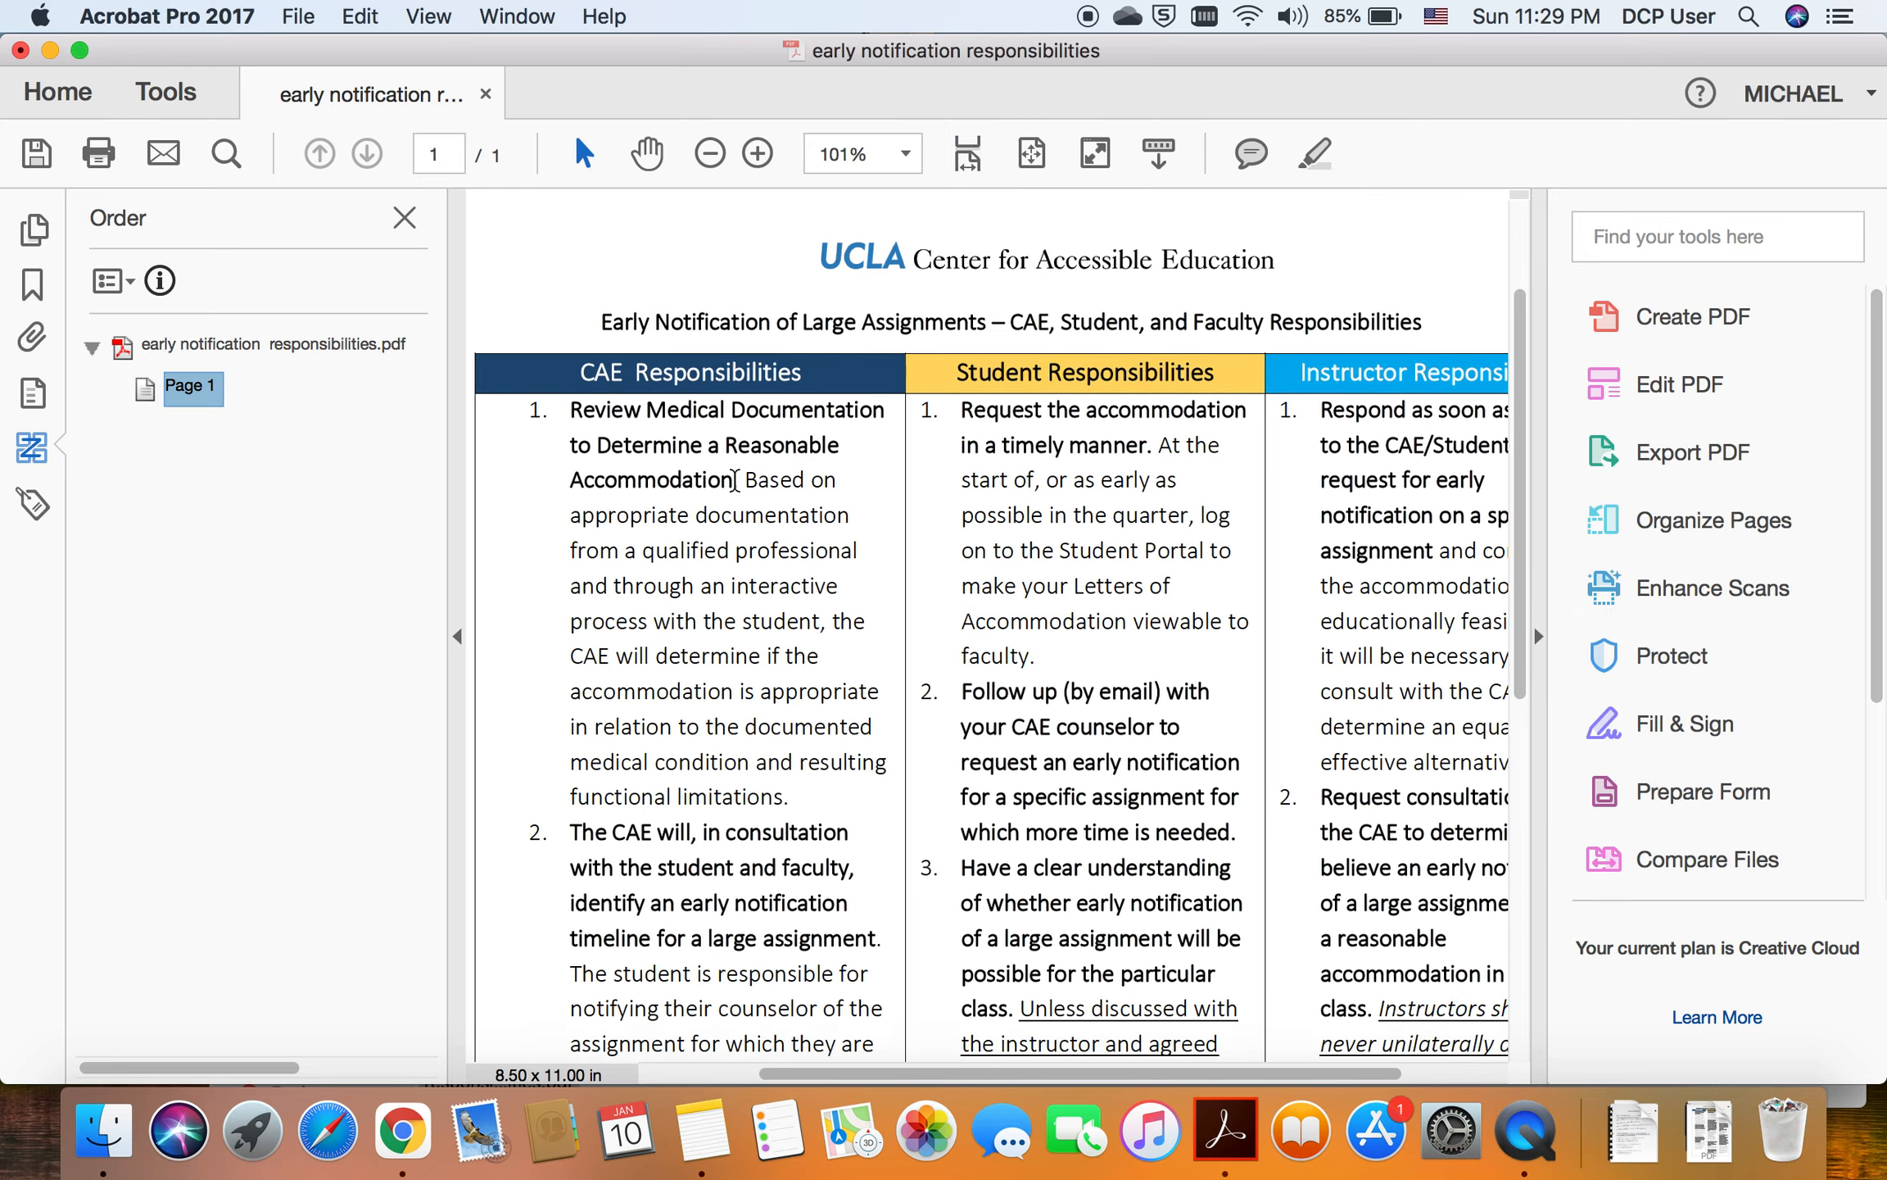
pyautogui.hscroll(5, 1016, 473)
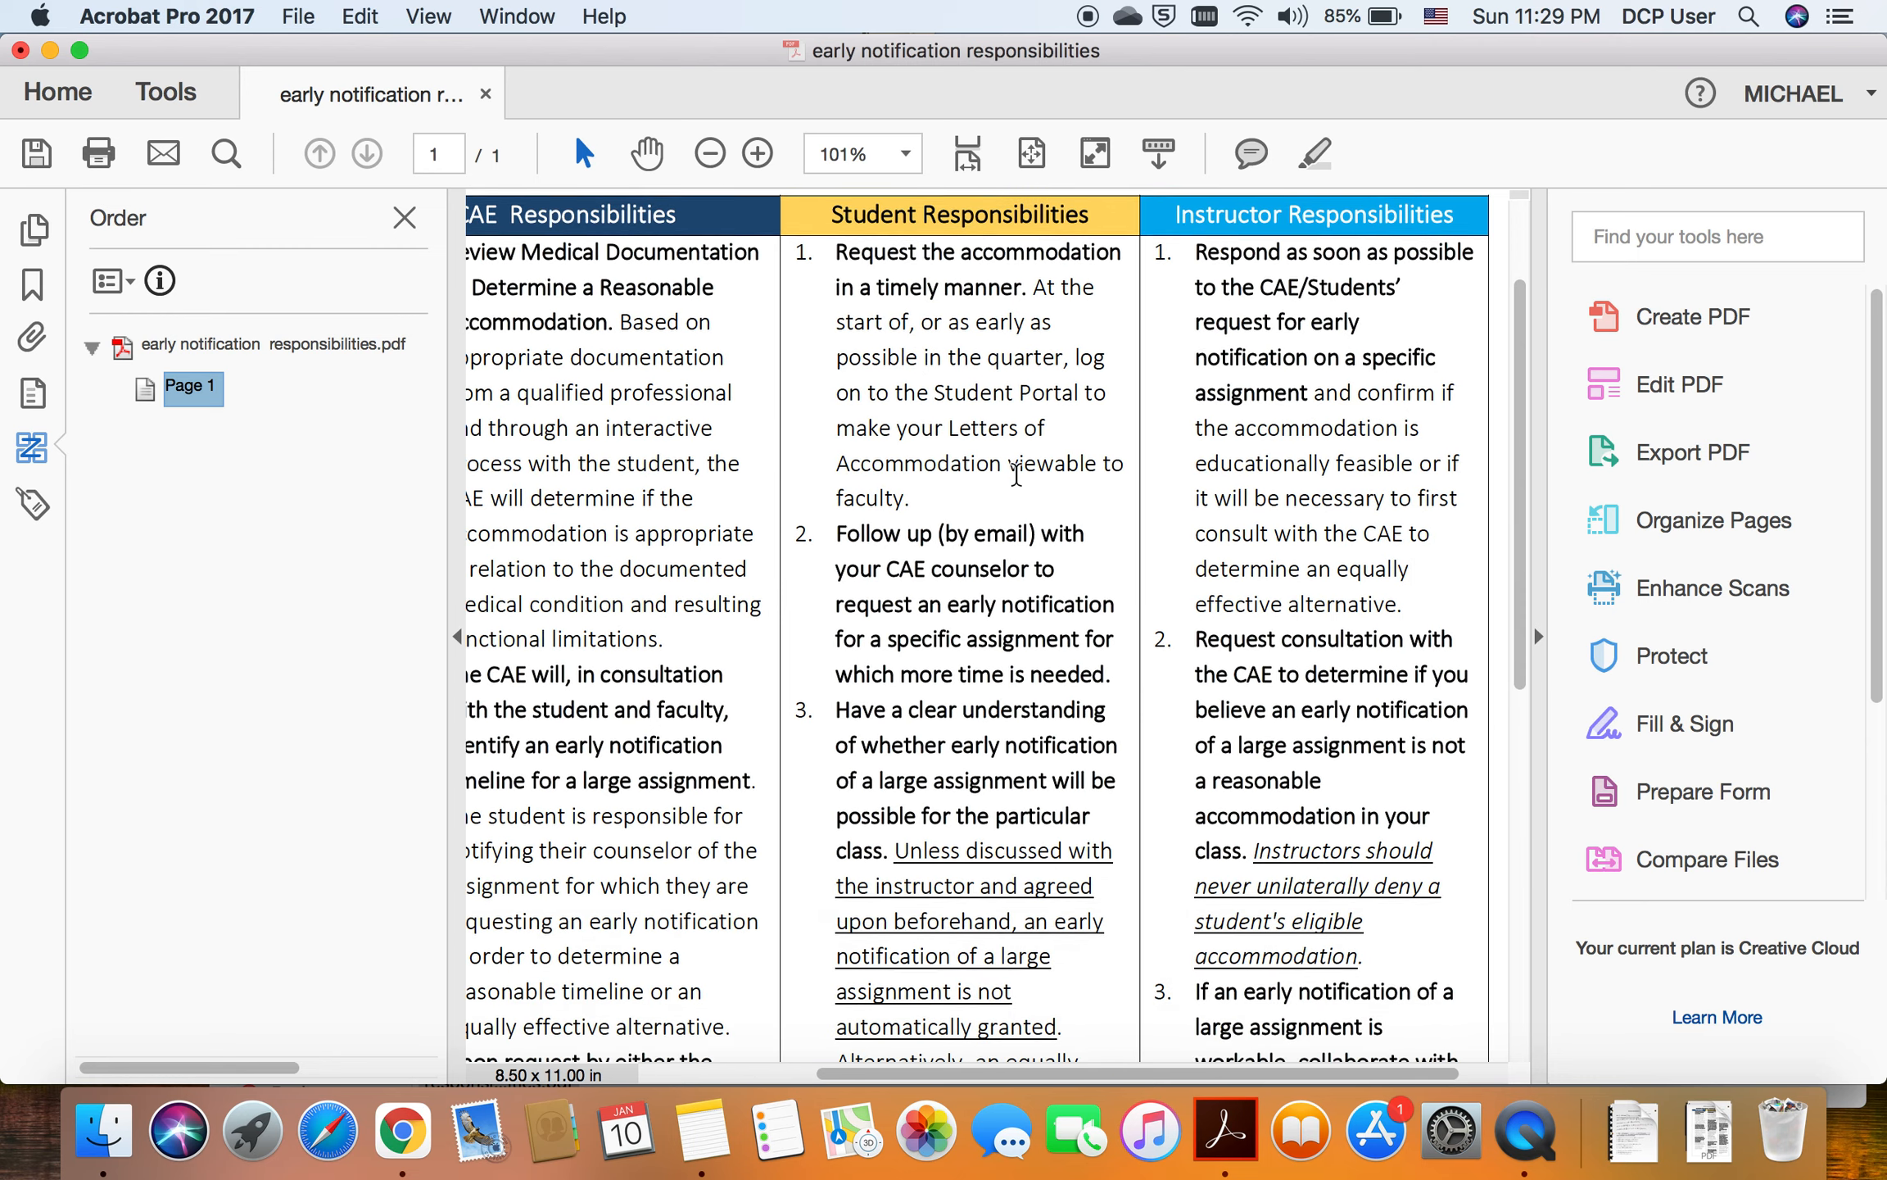
pyautogui.hscroll(-4, 1016, 473)
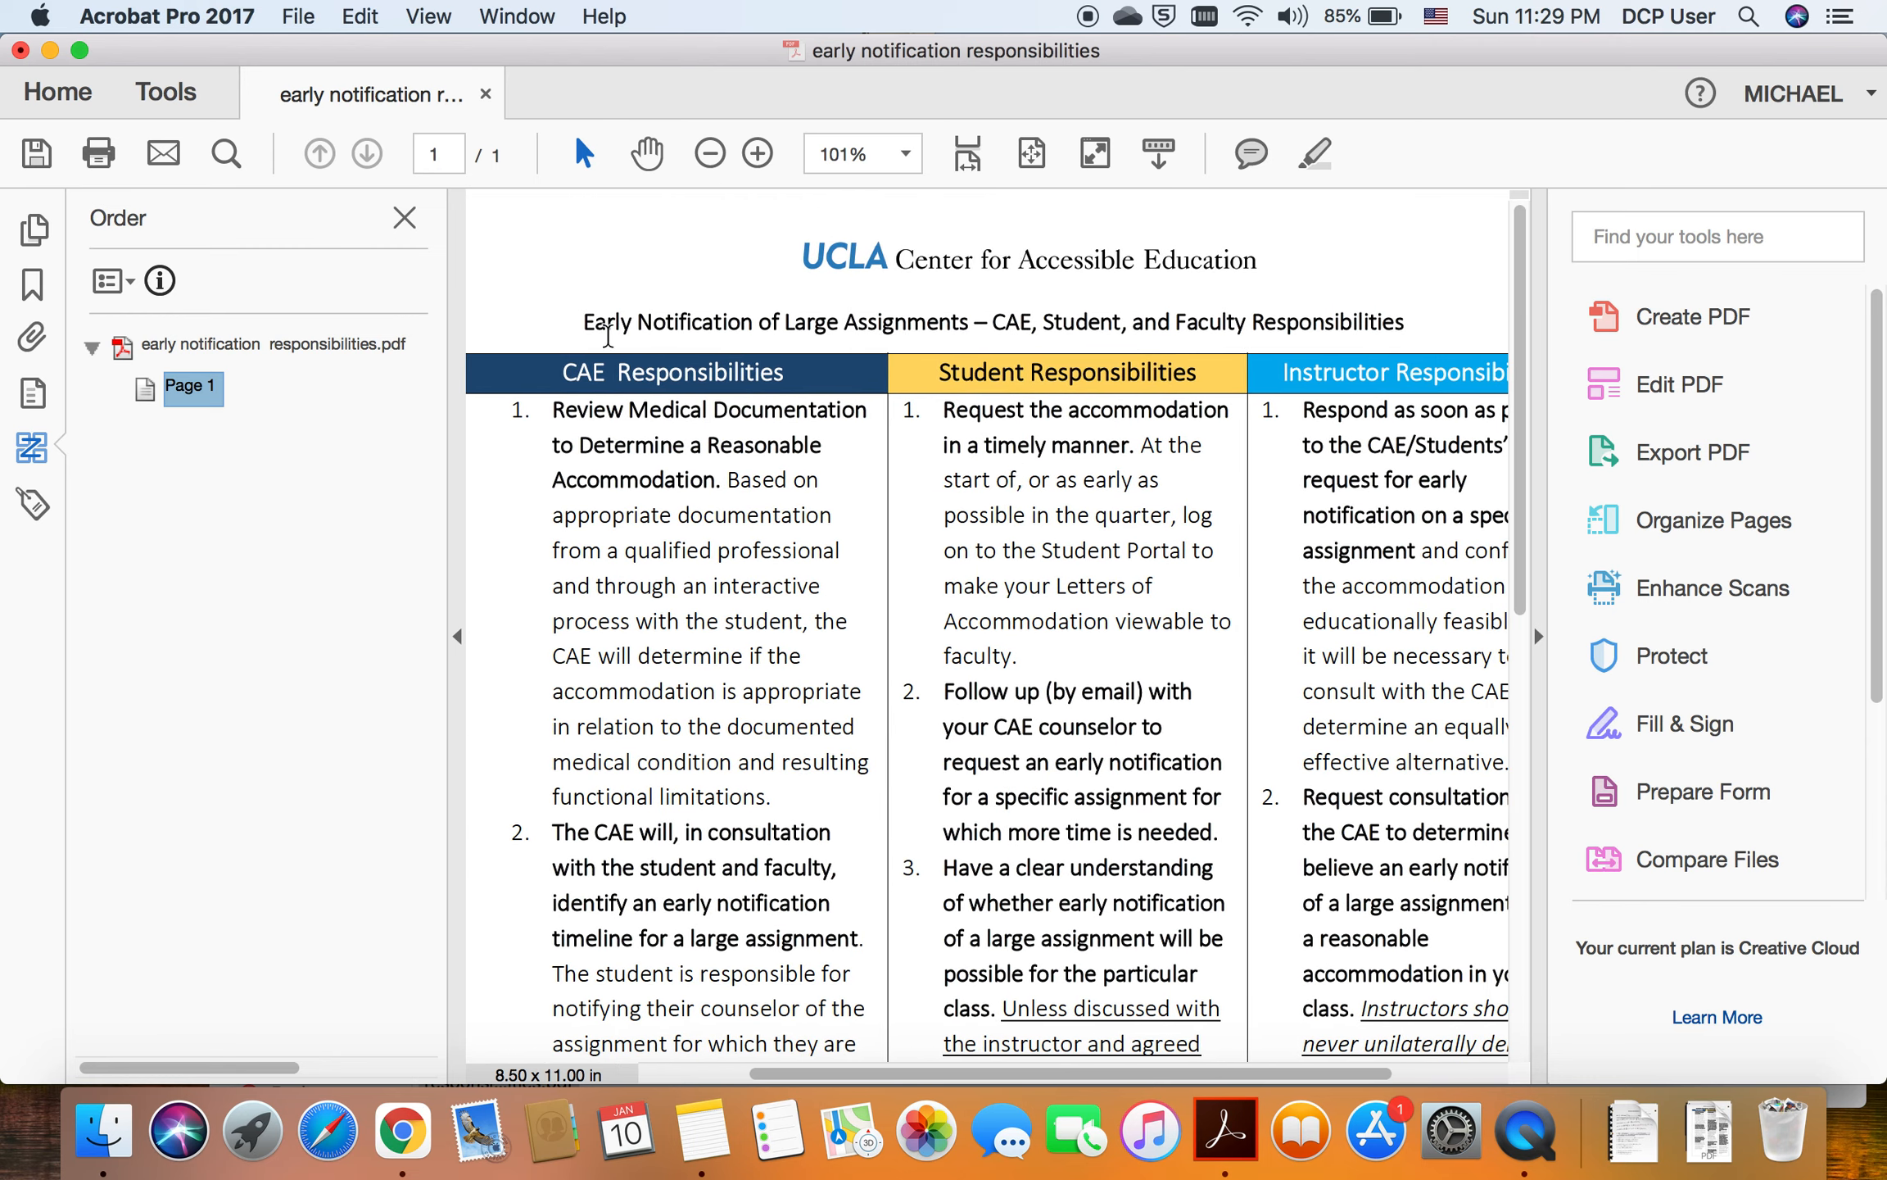
pyautogui.click(115, 282)
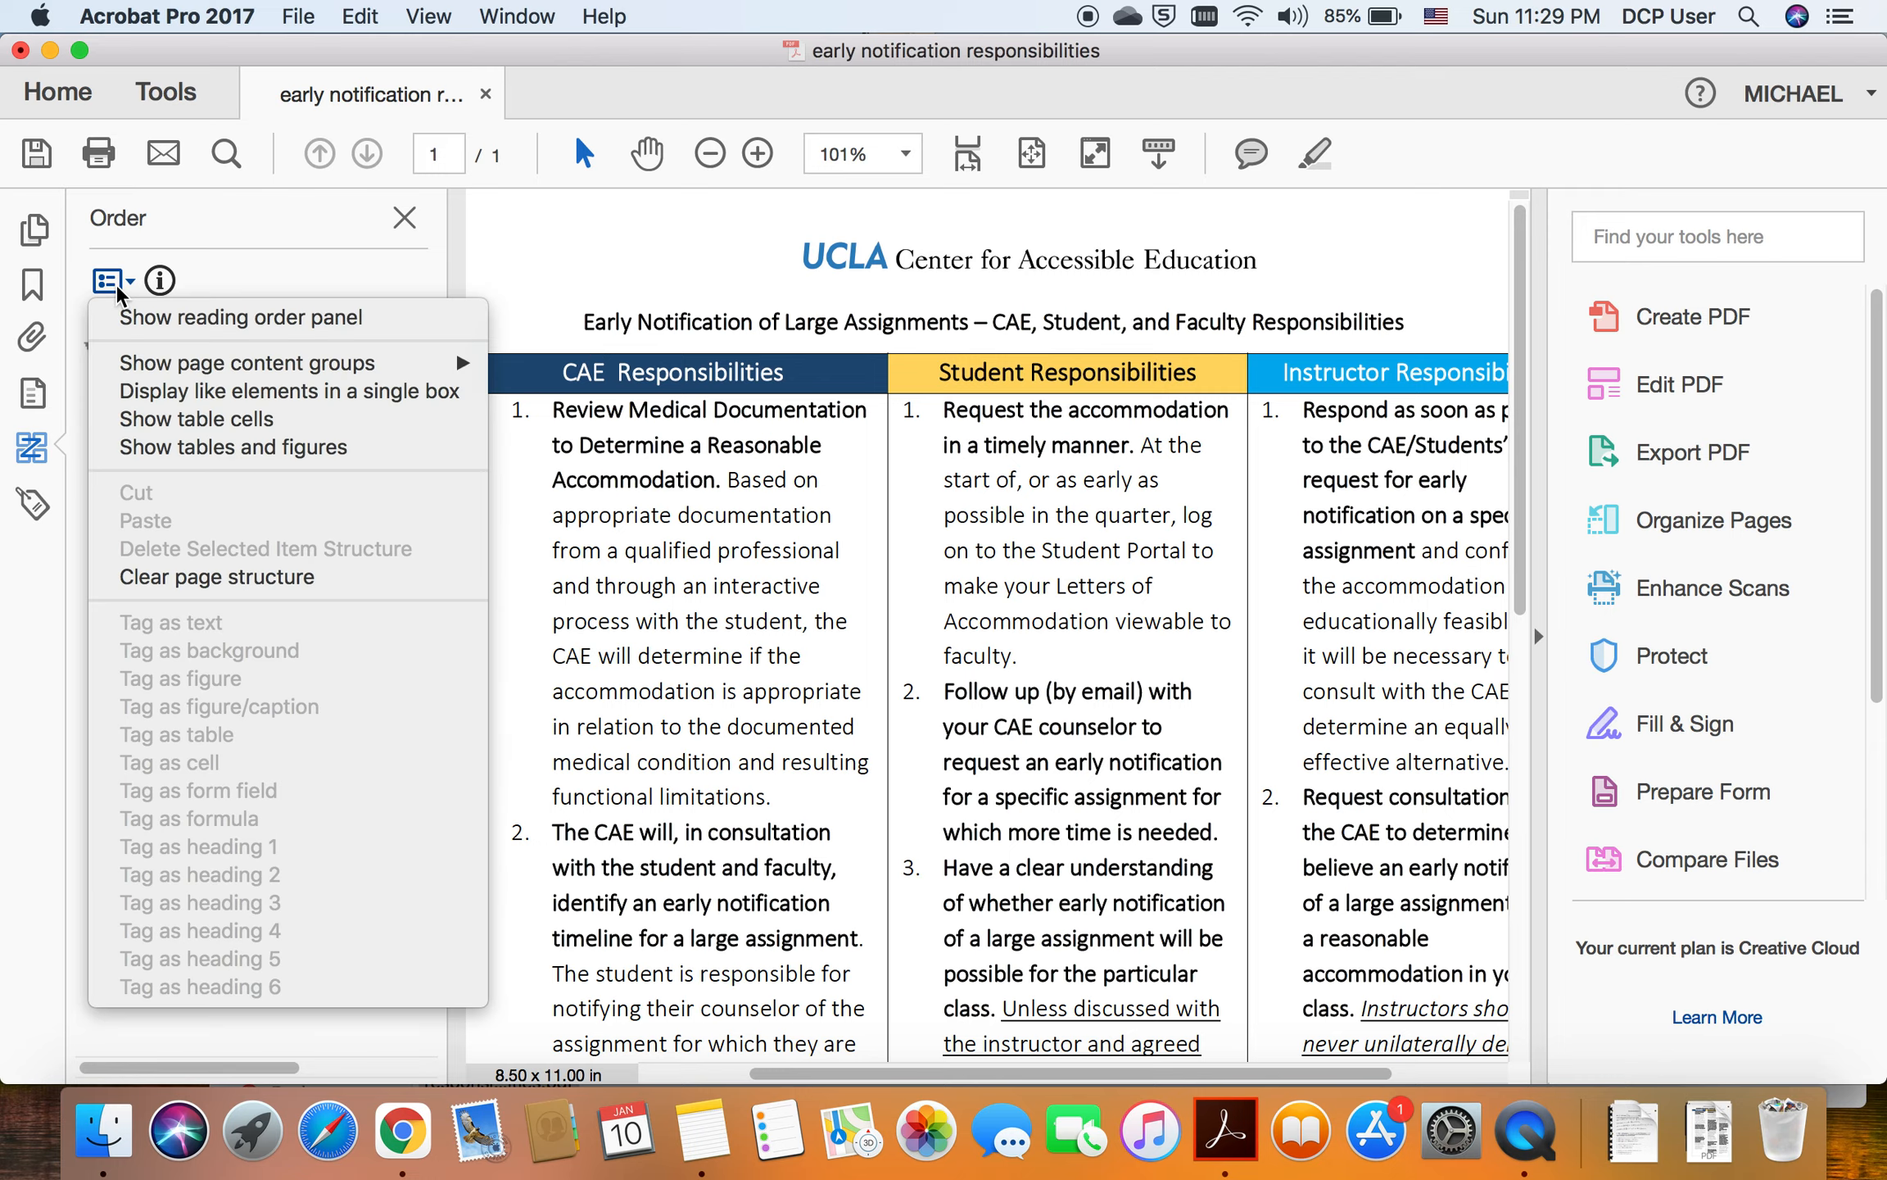
pyautogui.click(175, 318)
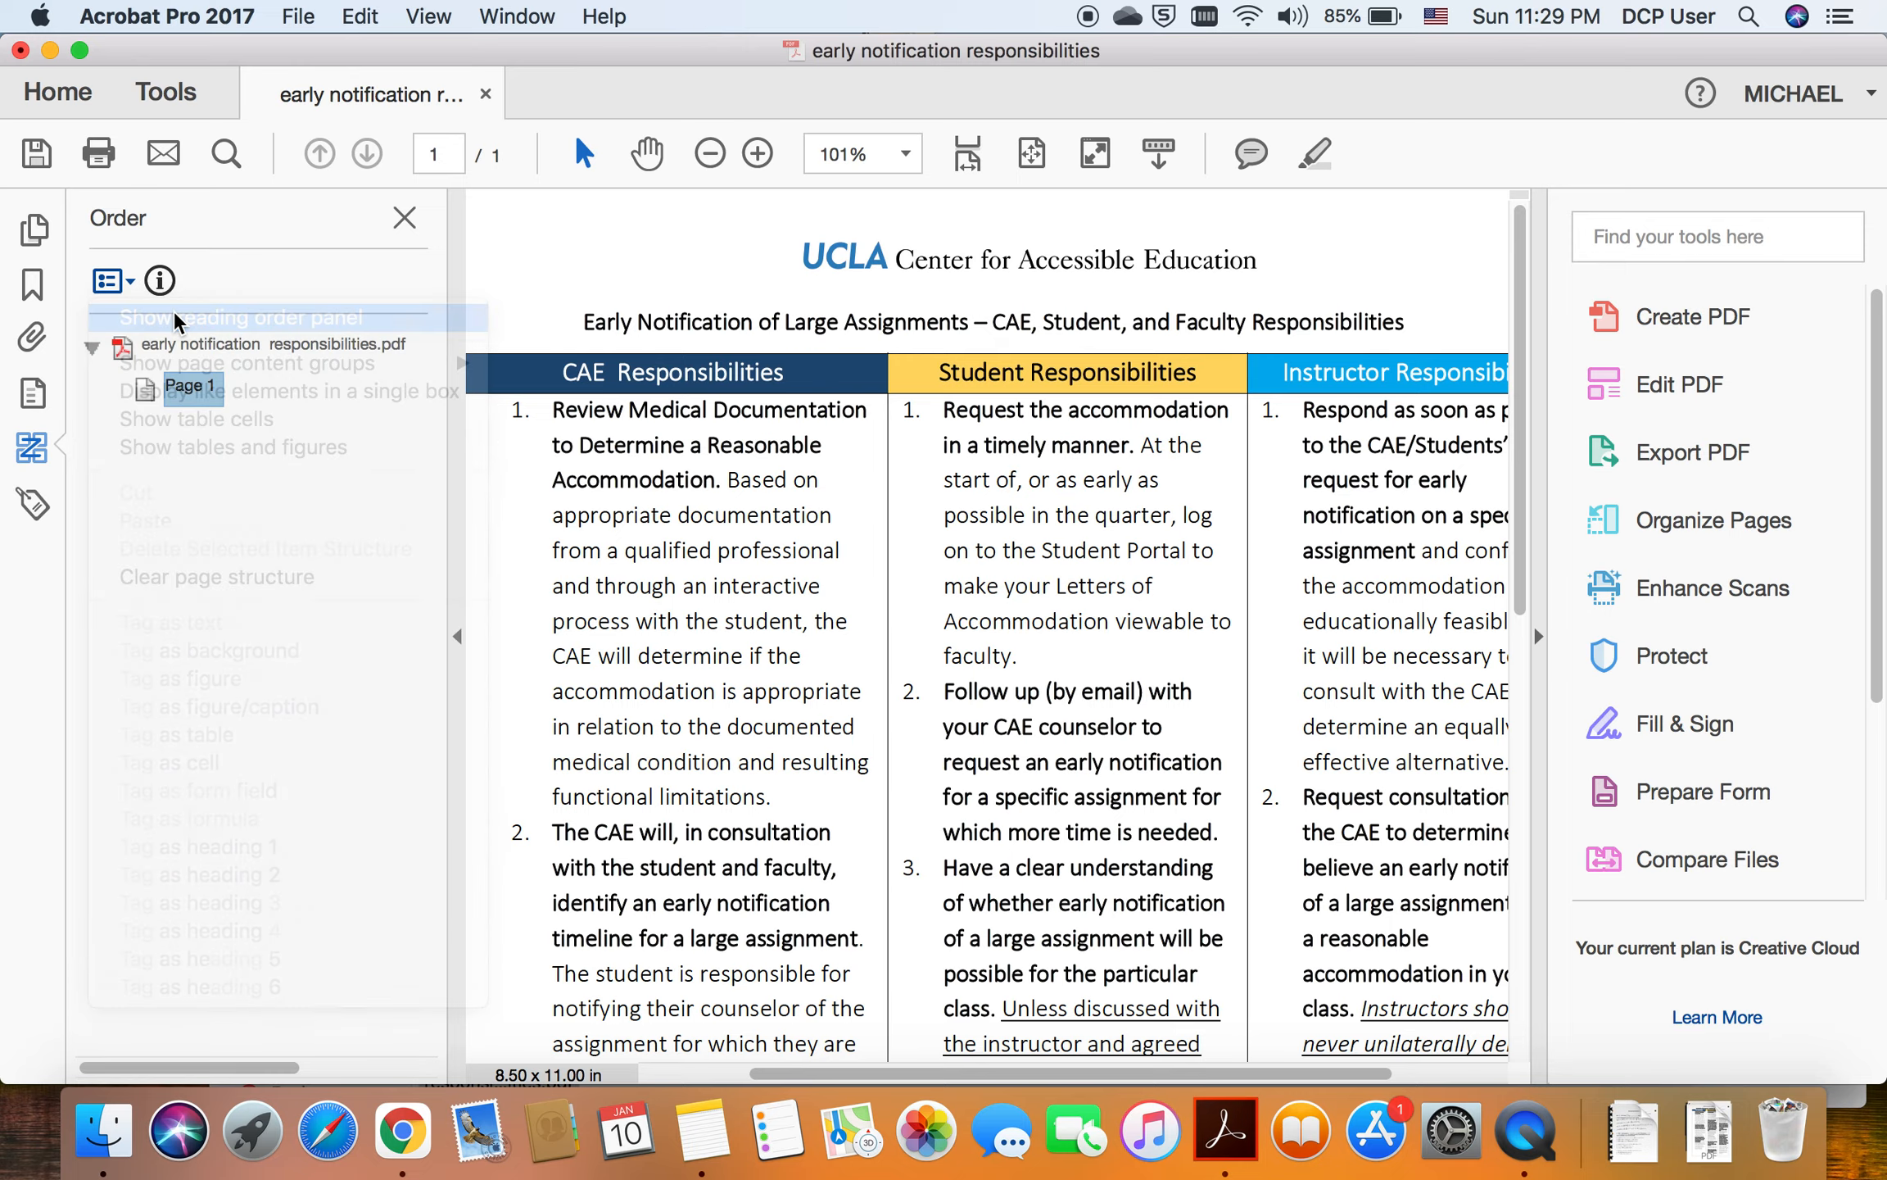
pyautogui.moveTo(805, 138); pyautogui.dragTo(1079, 249)
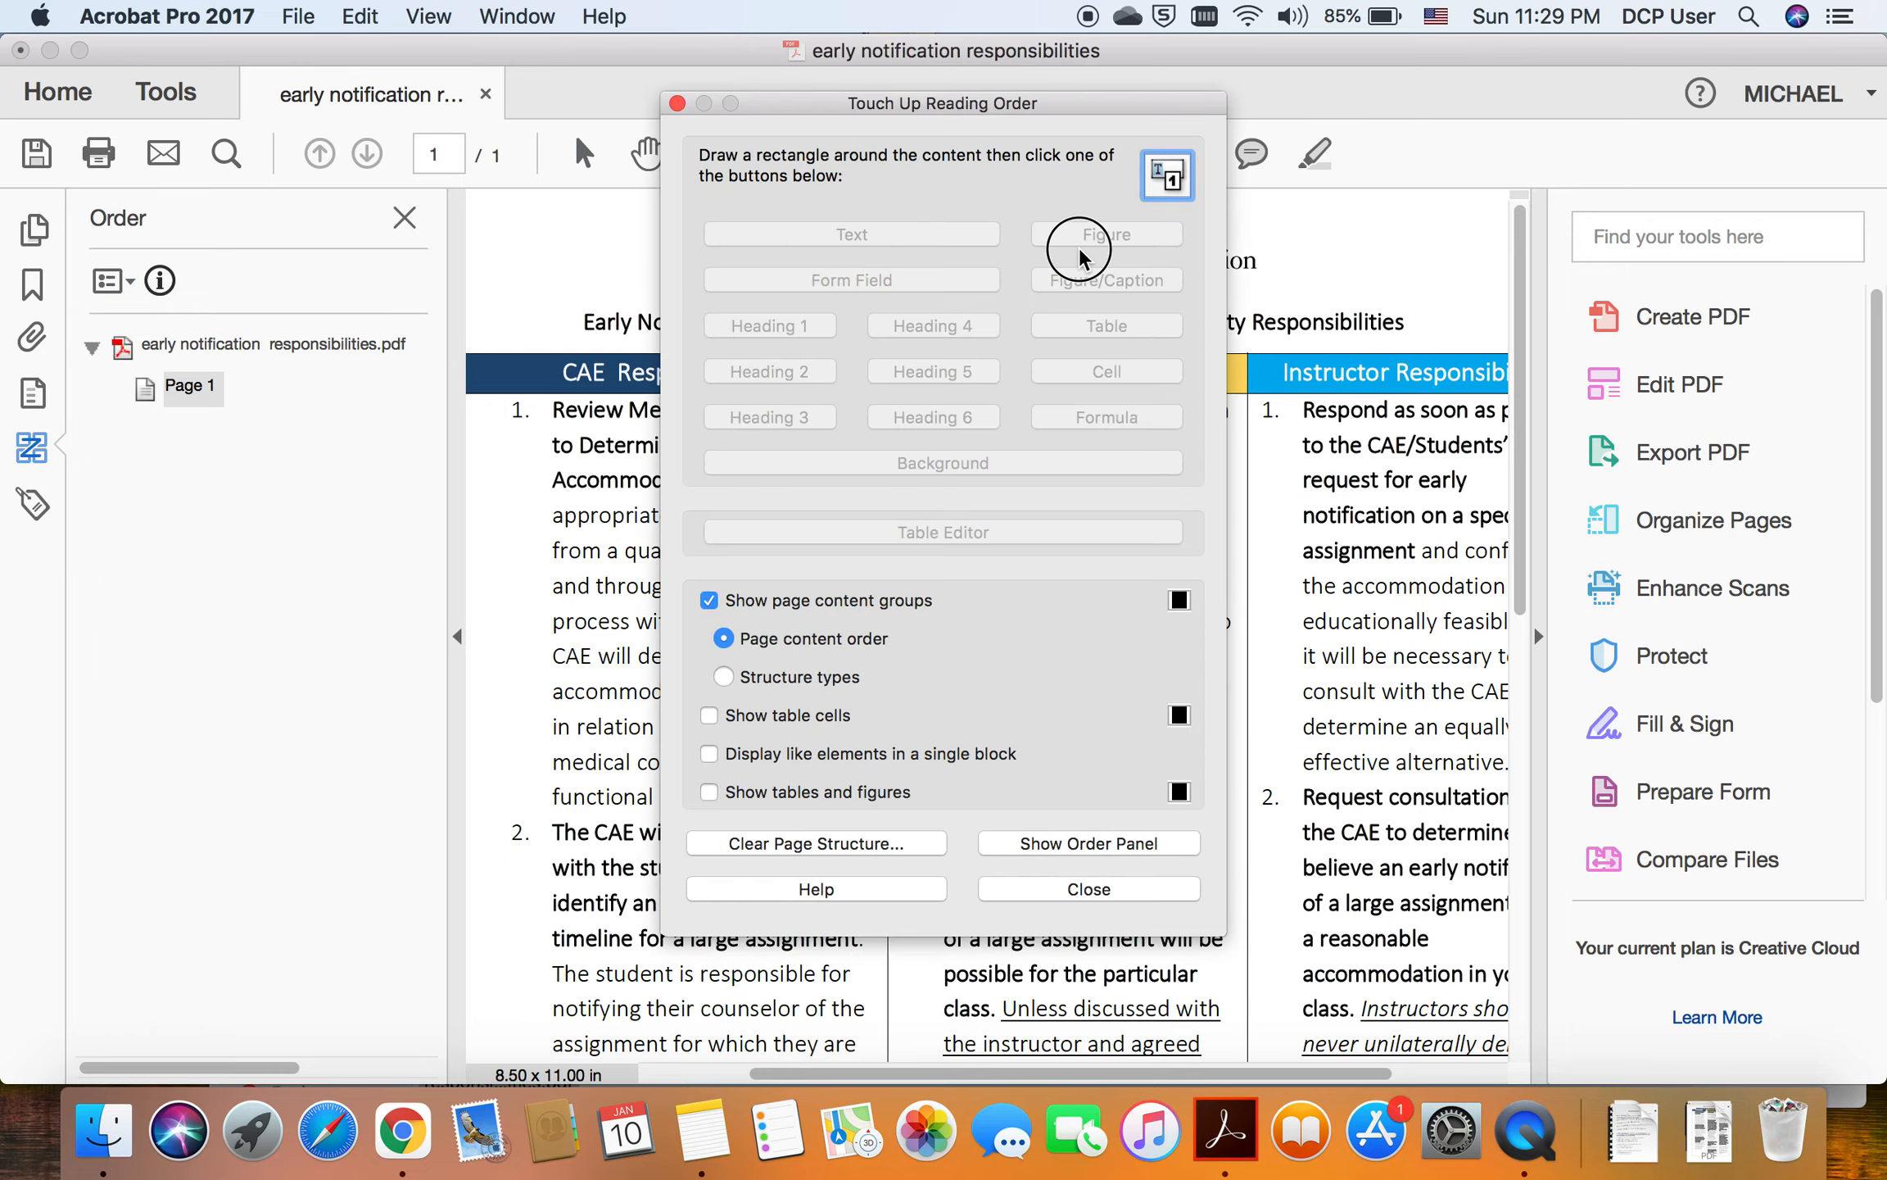
pyautogui.moveTo(951, 97); pyautogui.dragTo(1488, 410)
pyautogui.moveTo(564, 289)
pyautogui.mouseDown()
pyautogui.moveTo(910, 346)
pyautogui.moveTo(1416, 336)
pyautogui.mouseUp()
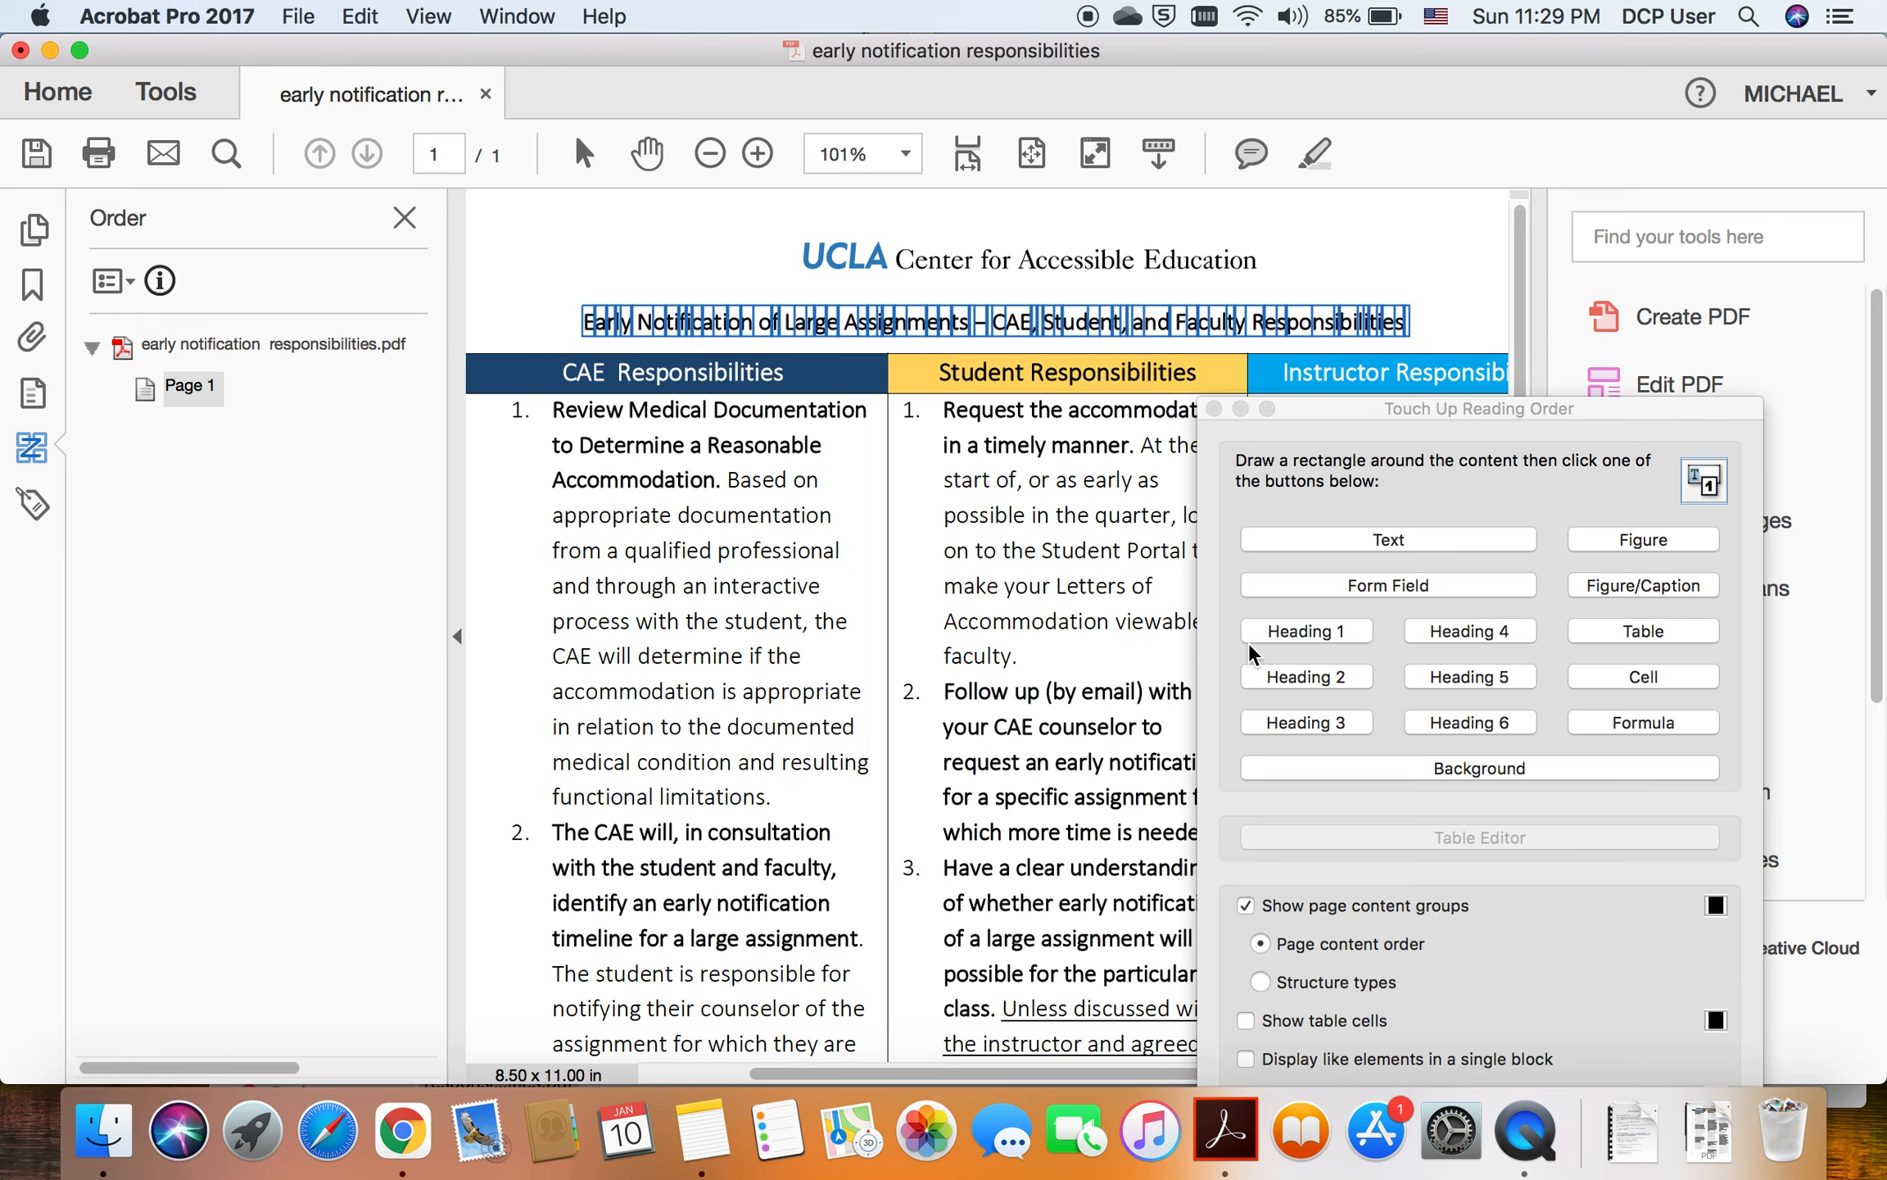
pyautogui.click(1277, 636)
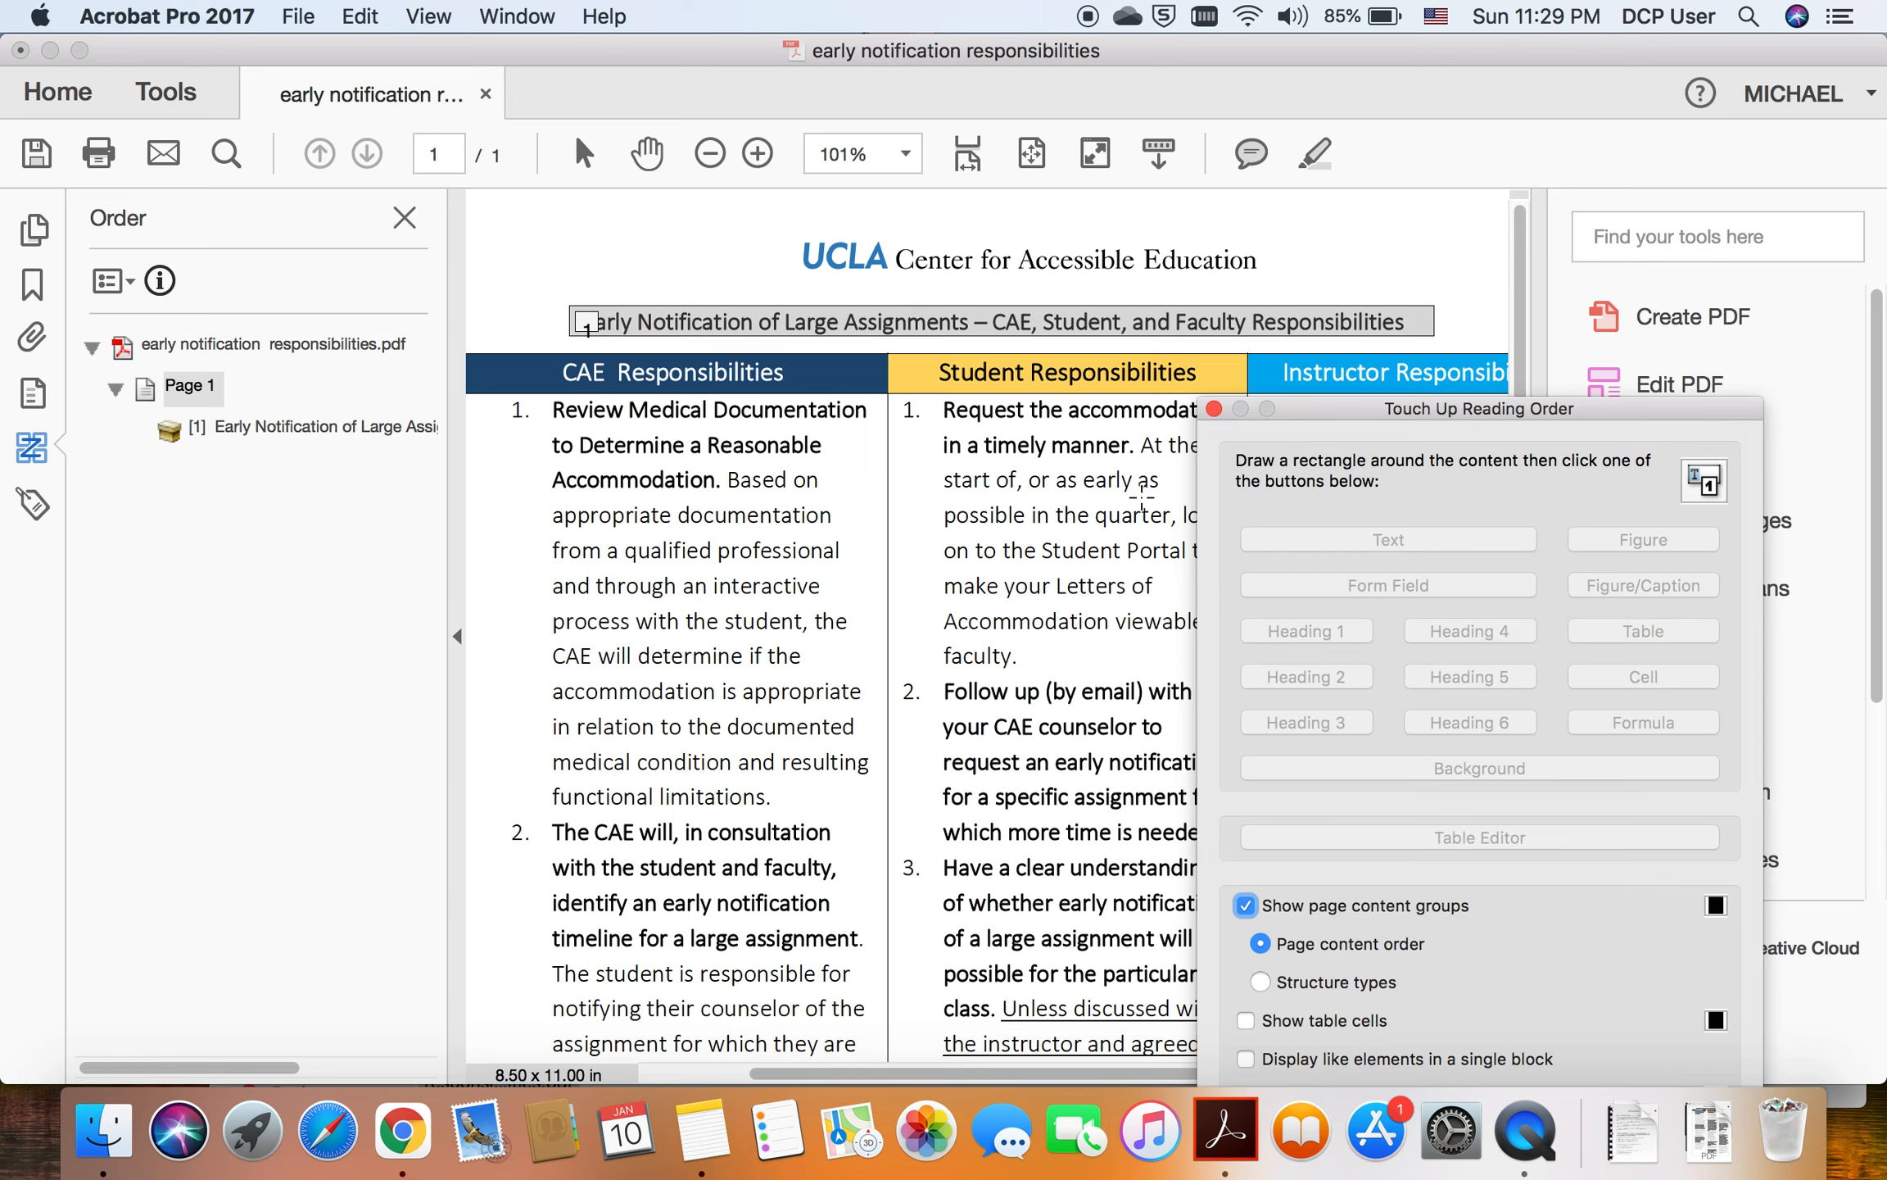
pyautogui.click(1215, 410)
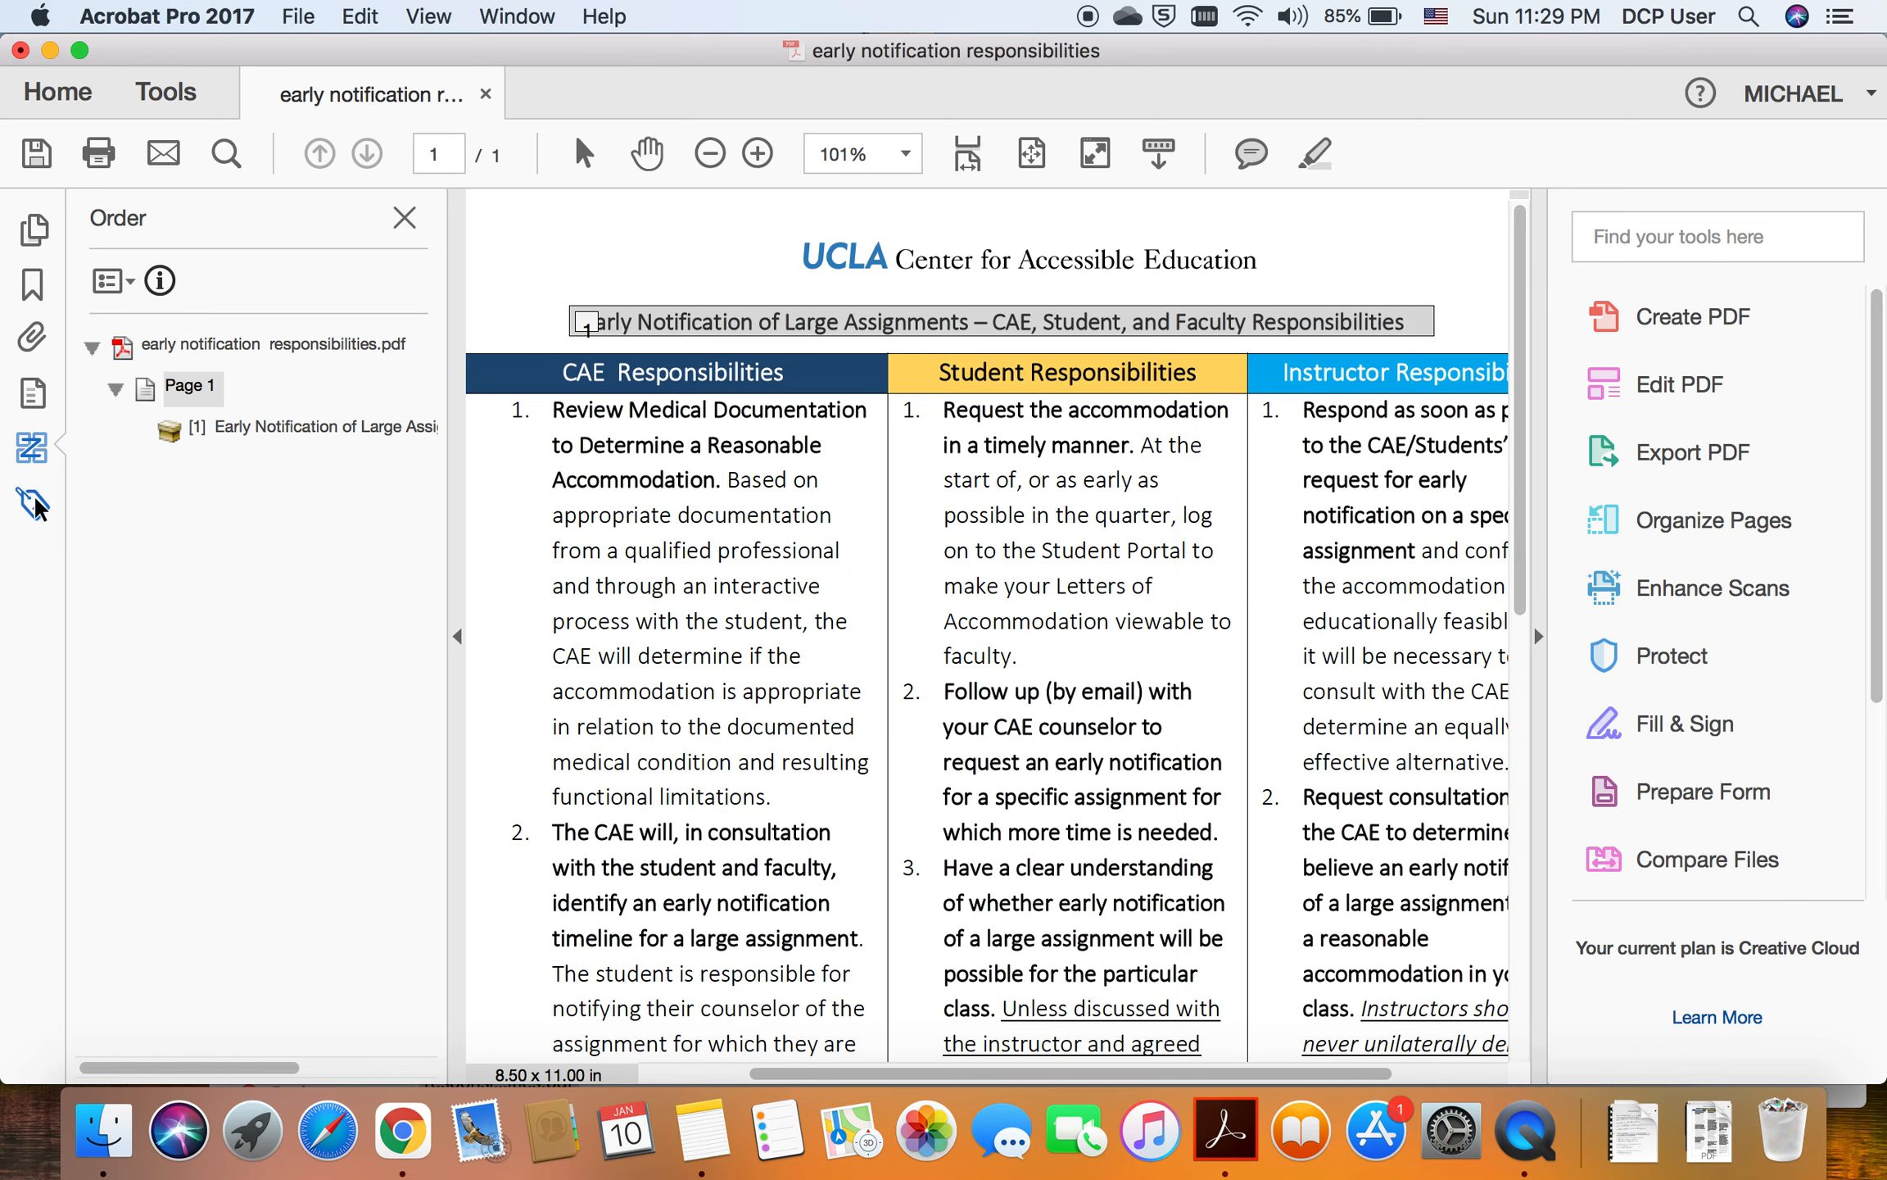
# Step: Check in the document's tag tree which page content sits under the H1 tag
pyautogui.rightClick(28, 544)
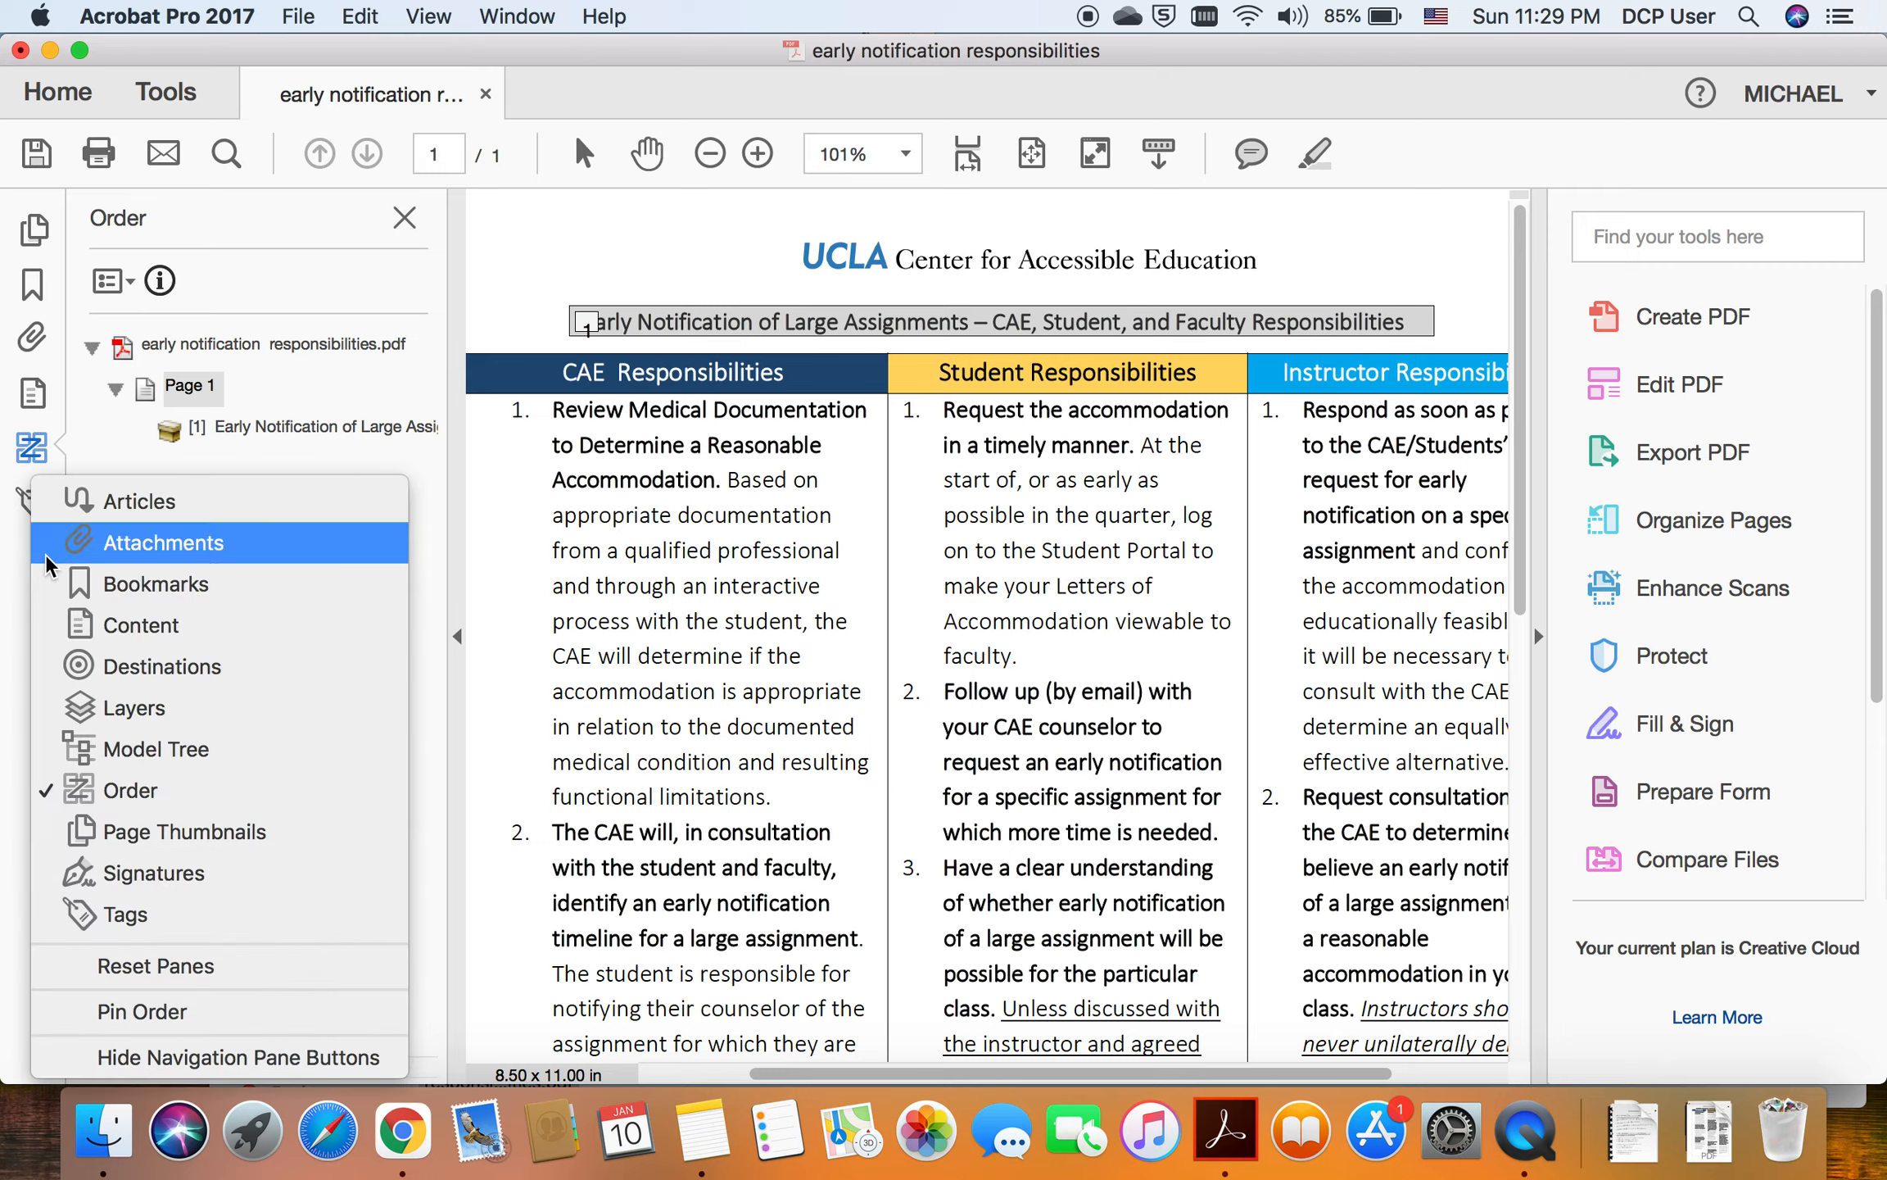
pyautogui.click(184, 913)
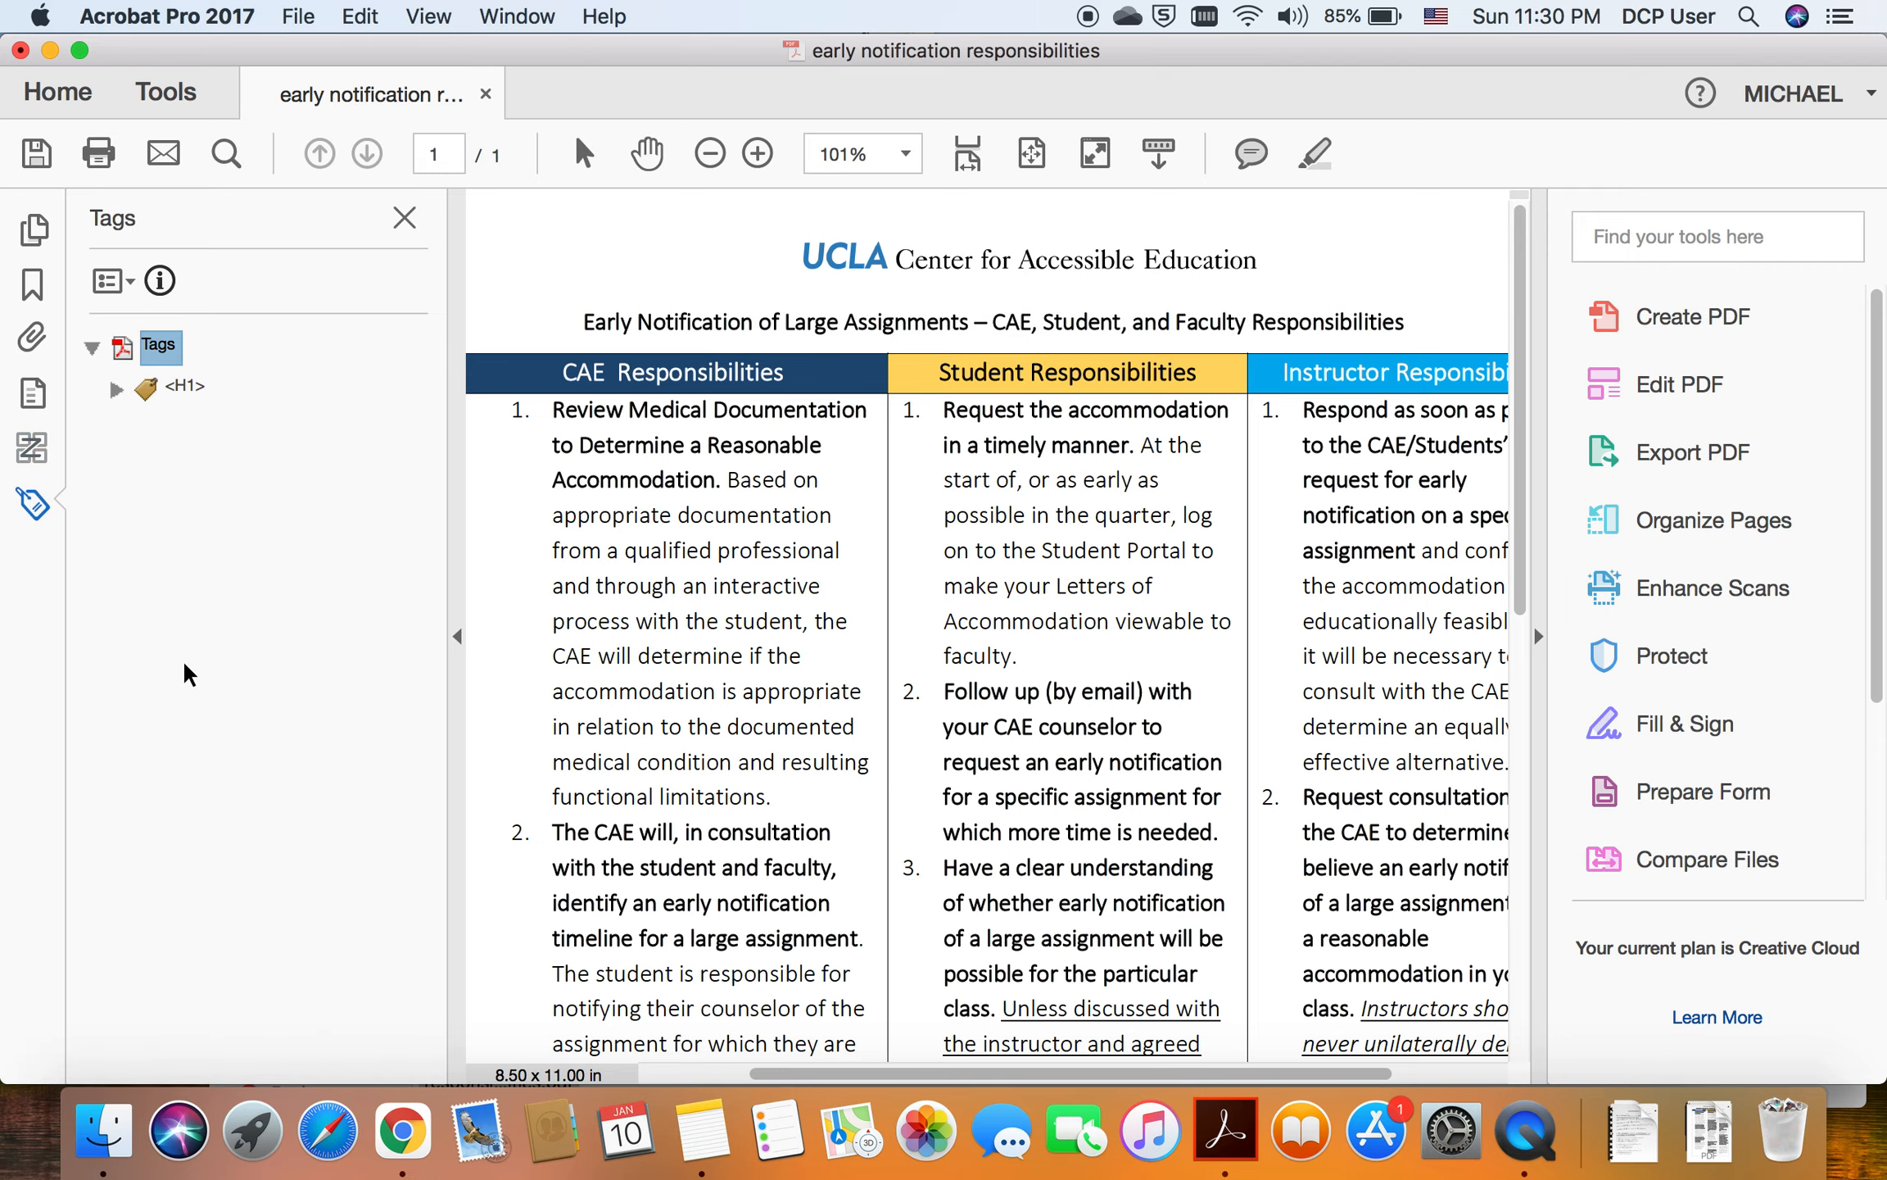
pyautogui.click(116, 387)
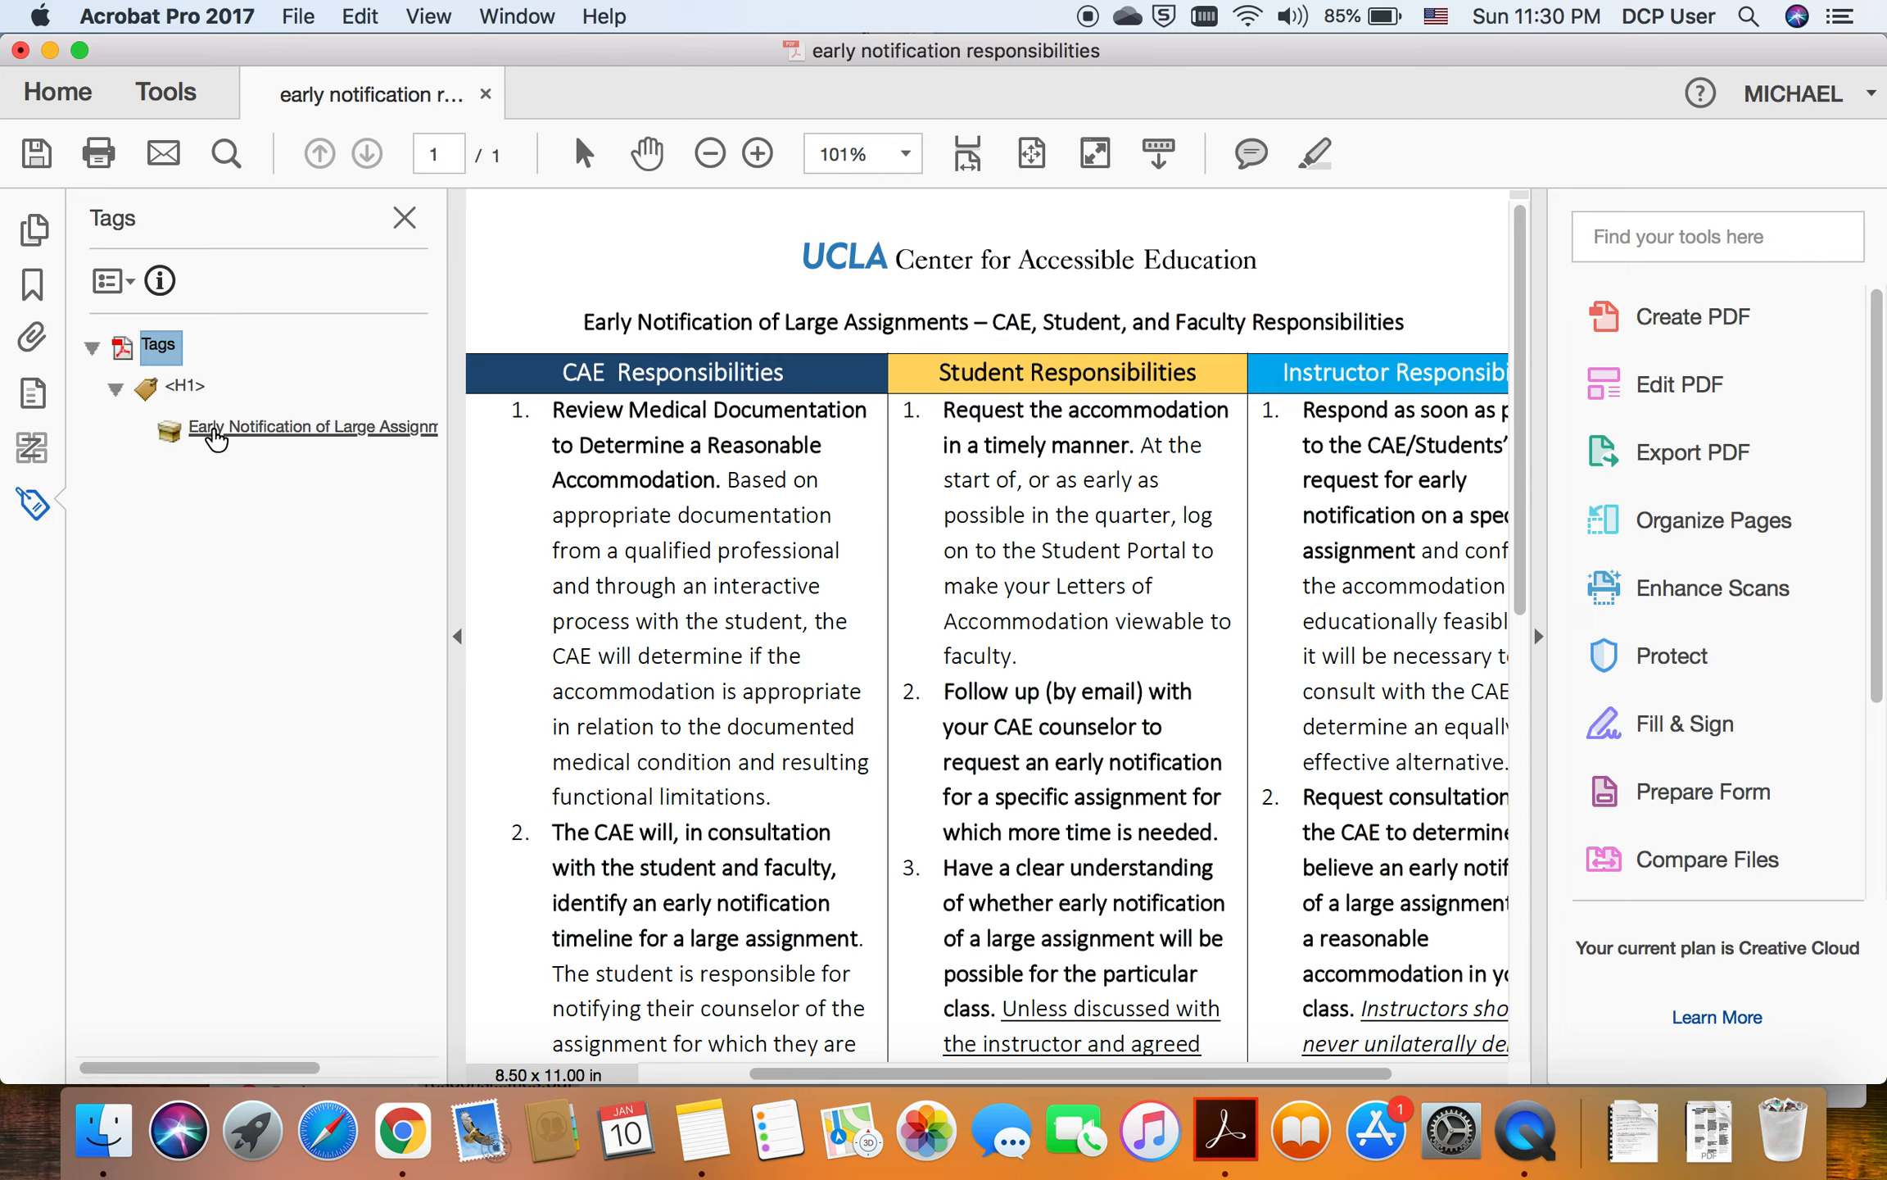
pyautogui.click(242, 434)
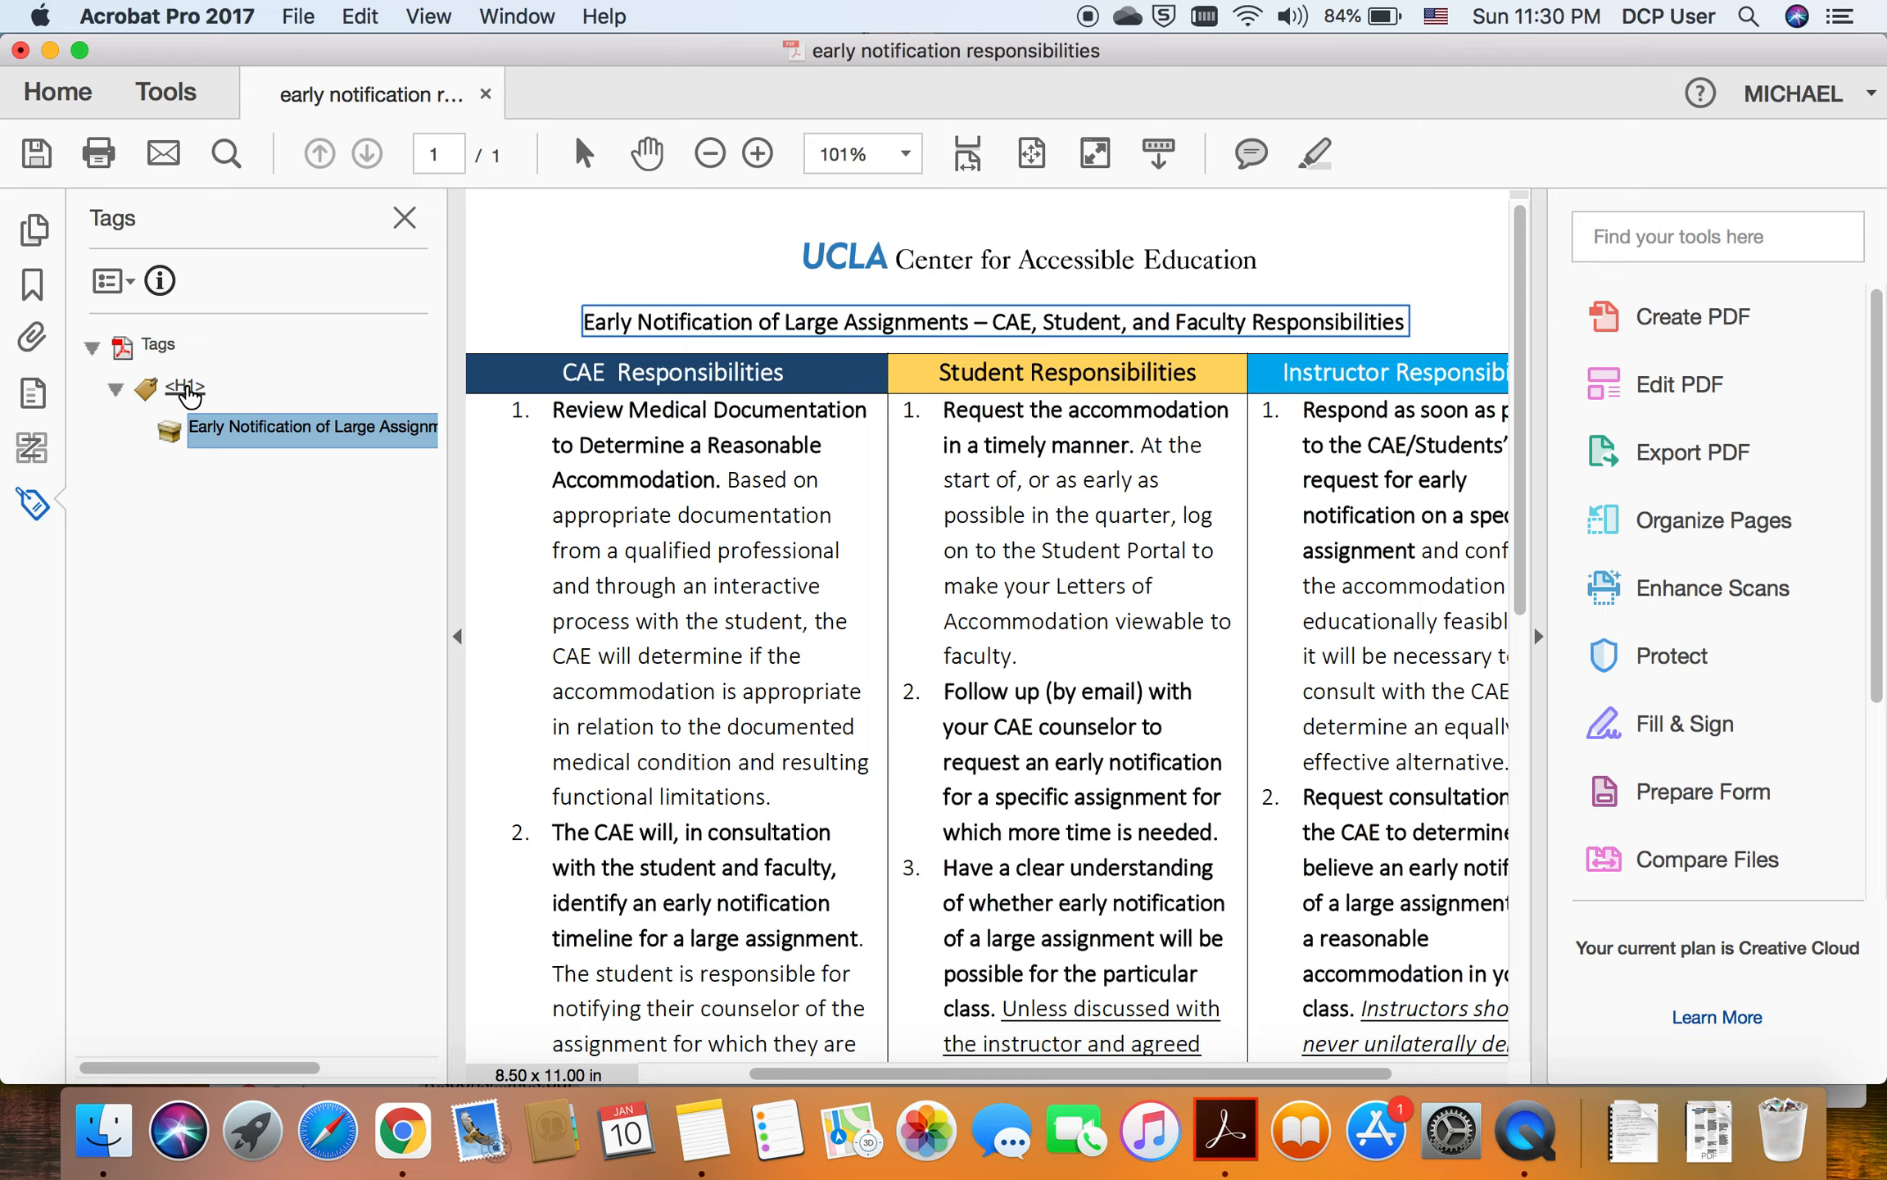
# Step: Using Touch Up Reading Order, tag the "CAE Responsibilities" column header as Heading 2 and close the reading order window
pyautogui.scroll(-3, 758, 475)
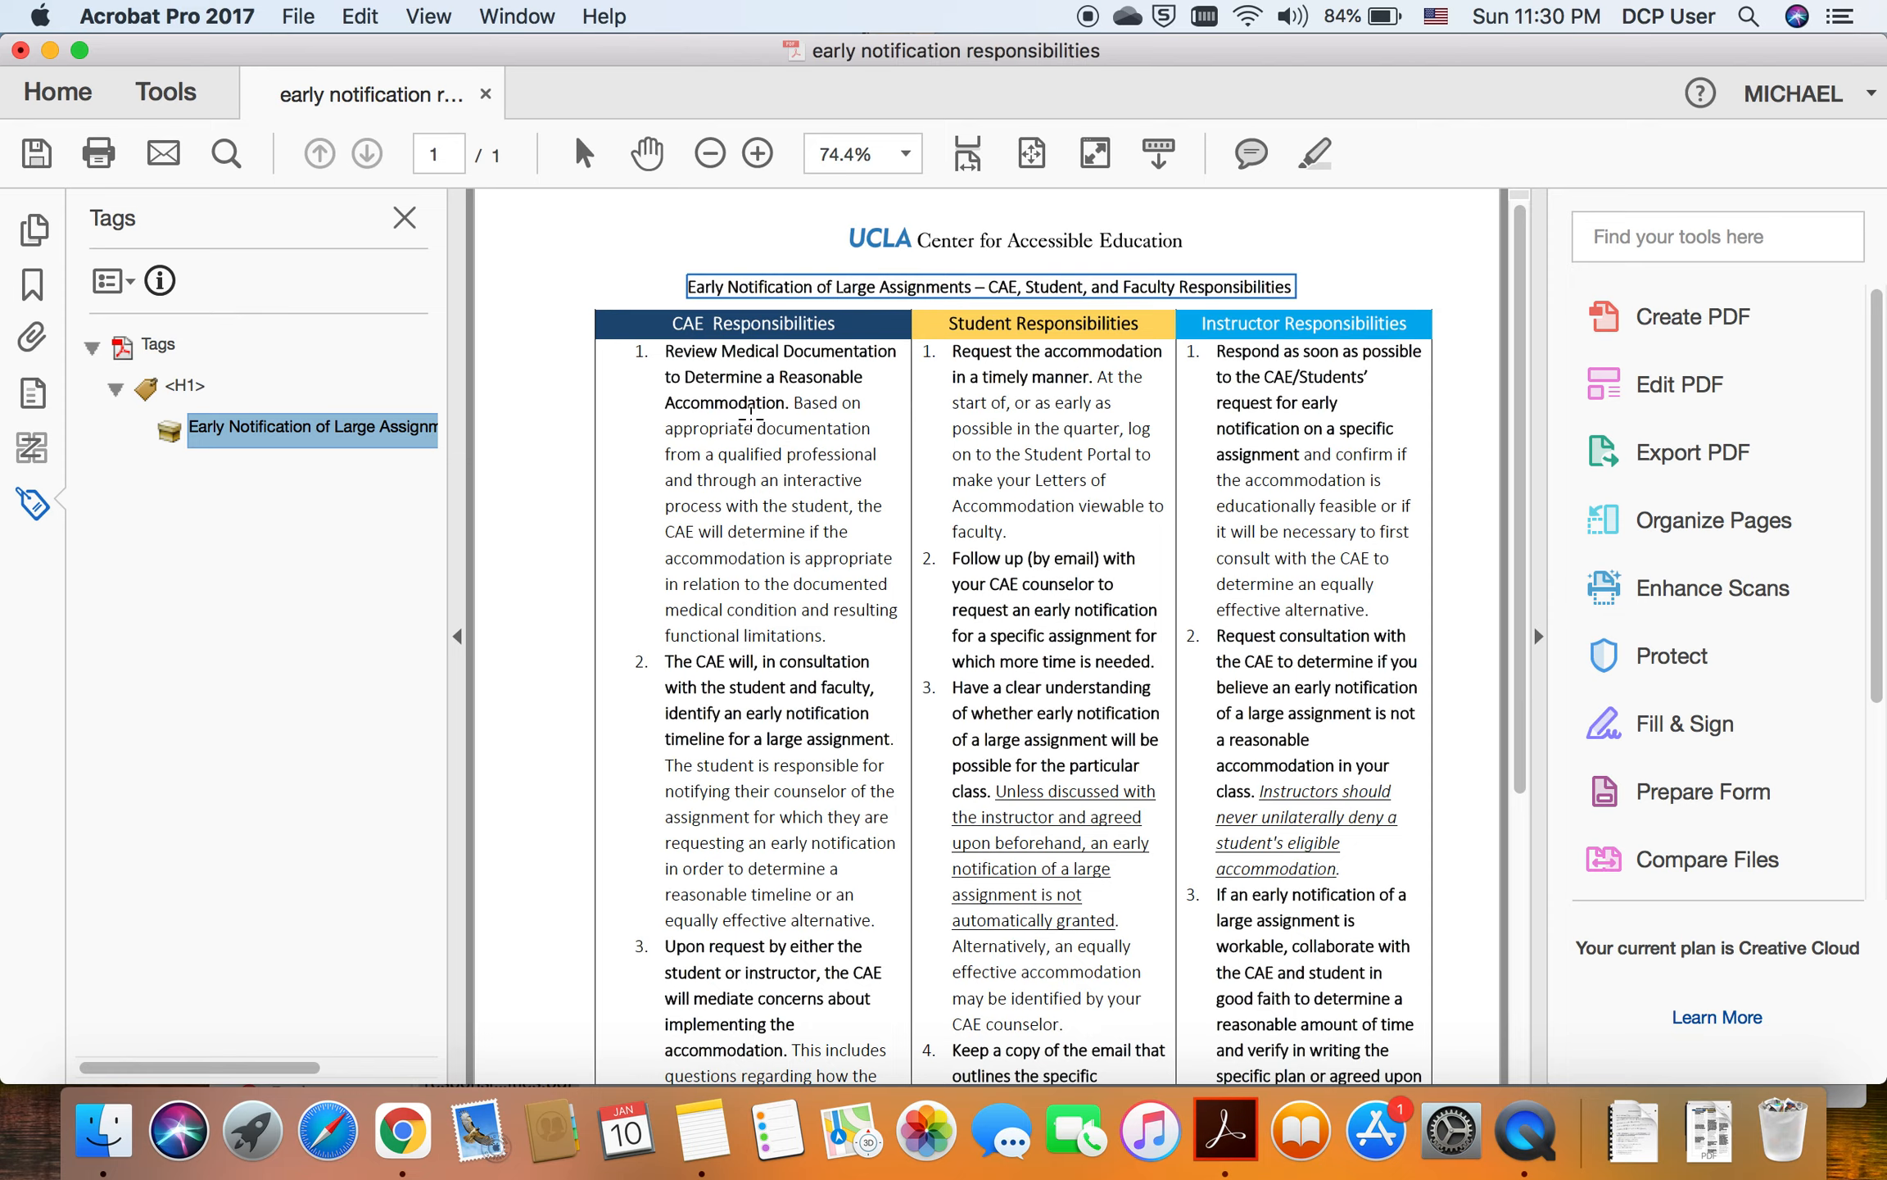
pyautogui.scroll(1, 750, 418)
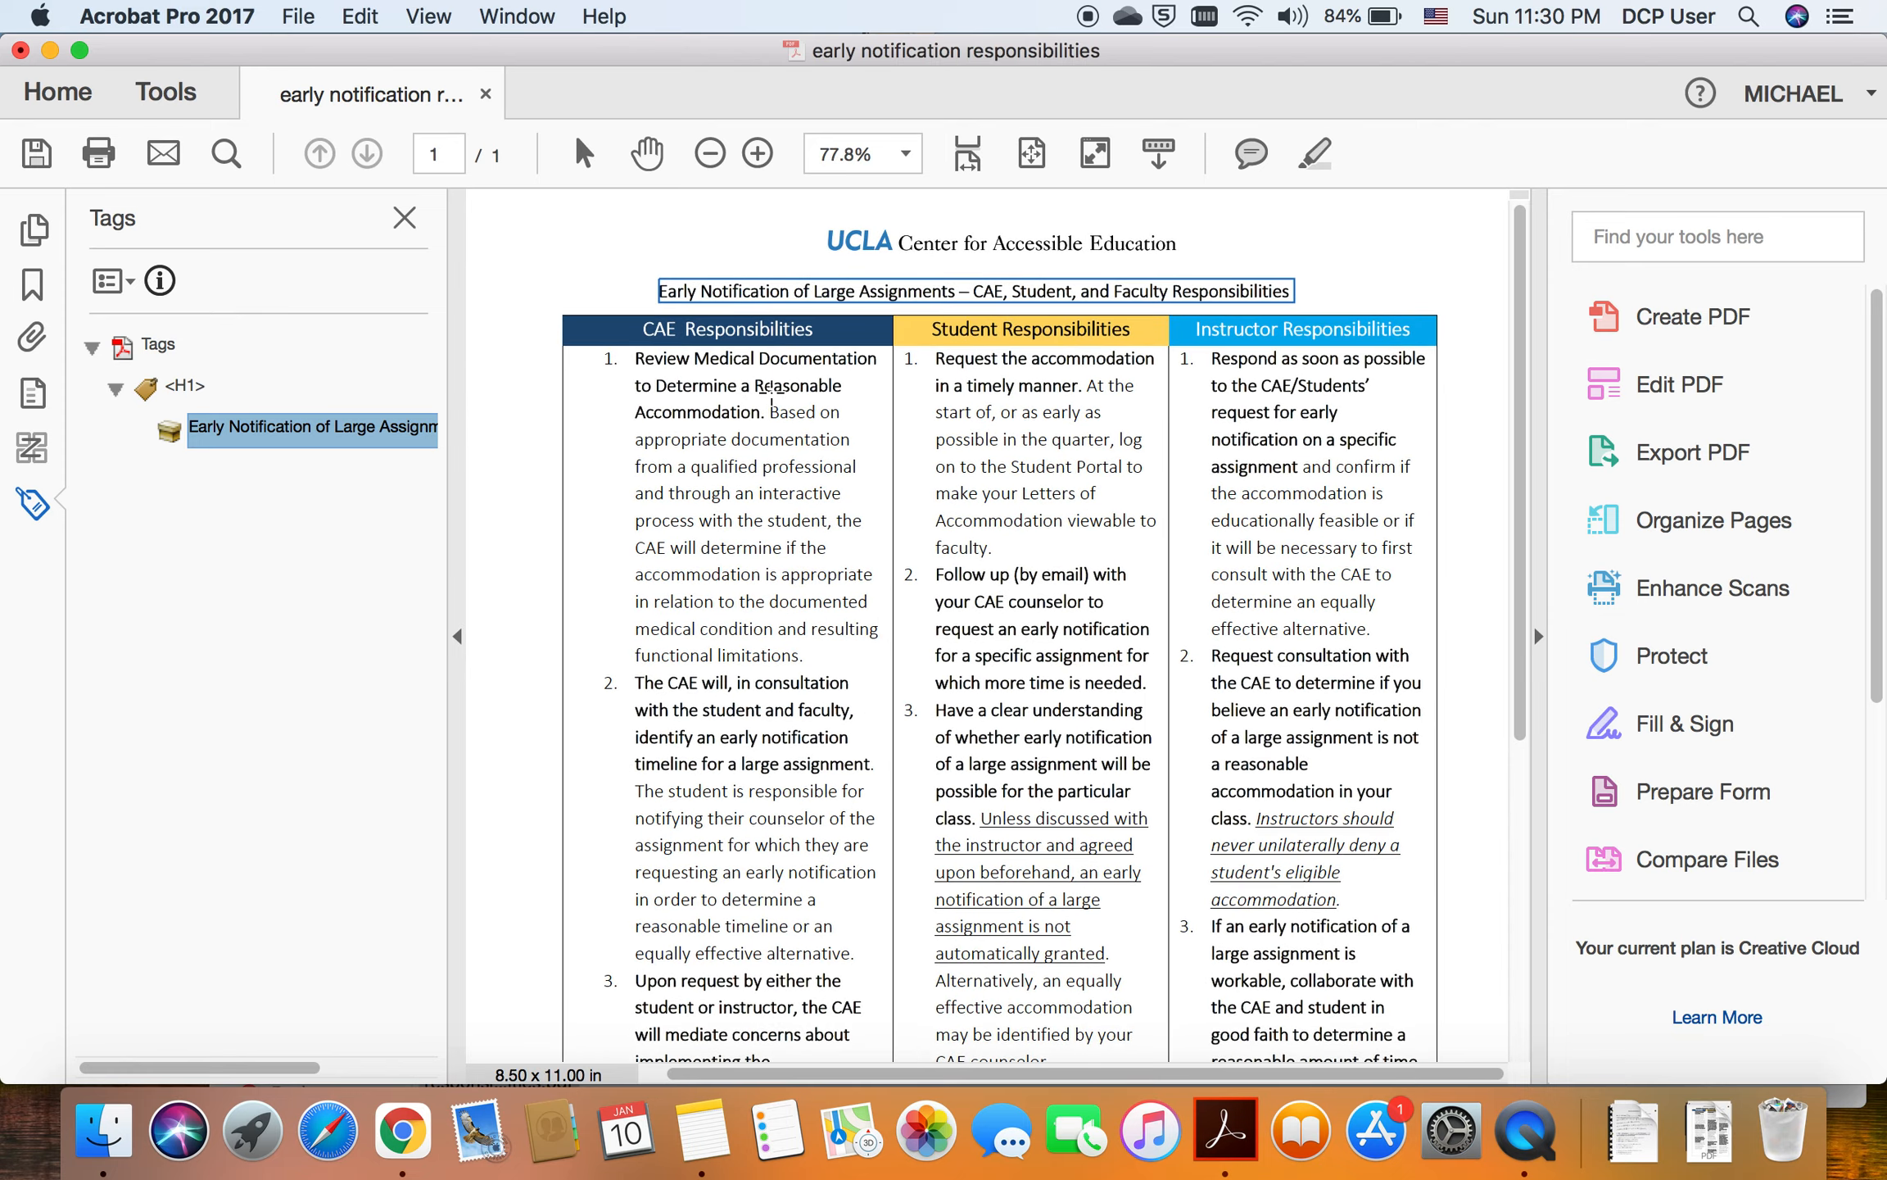
pyautogui.scroll(1, 770, 401)
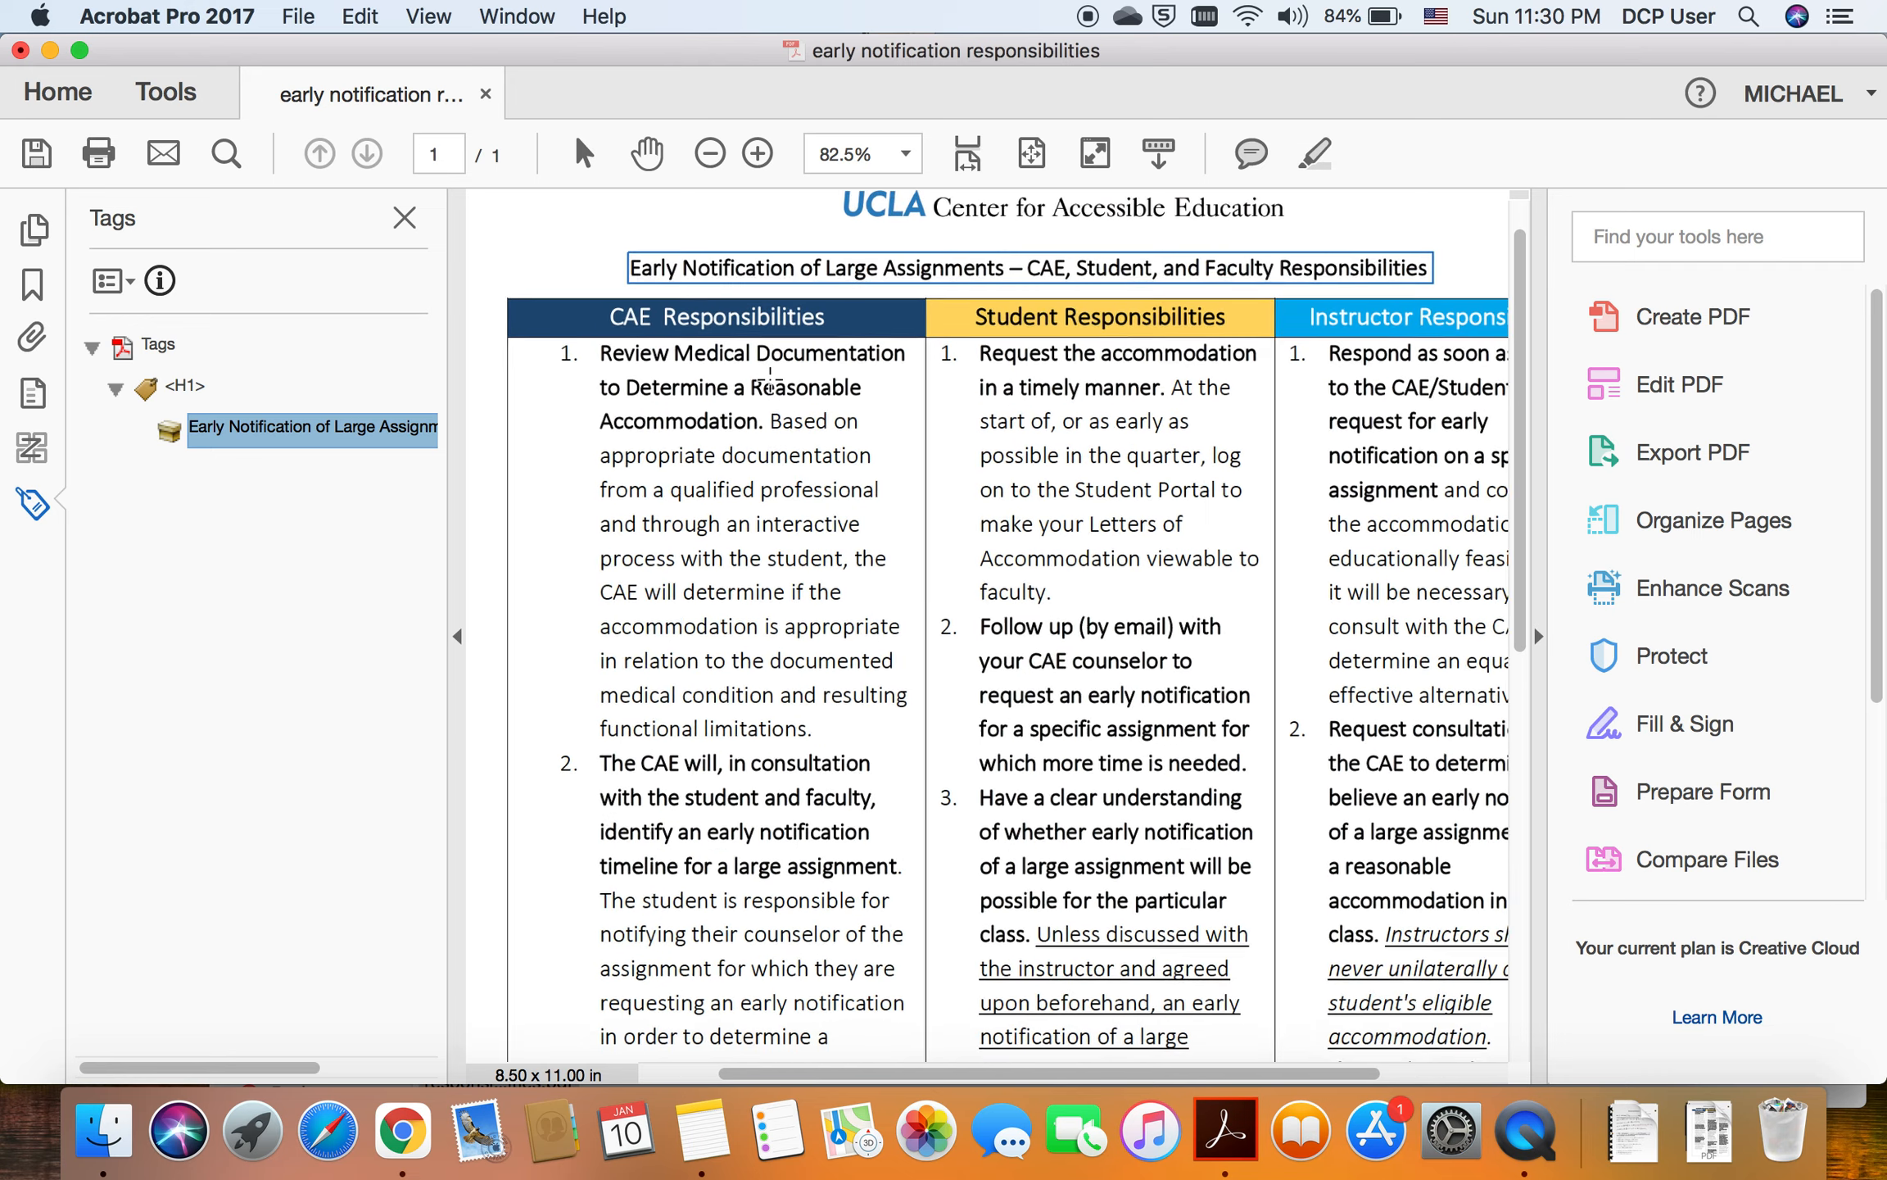
pyautogui.scroll(2, 770, 381)
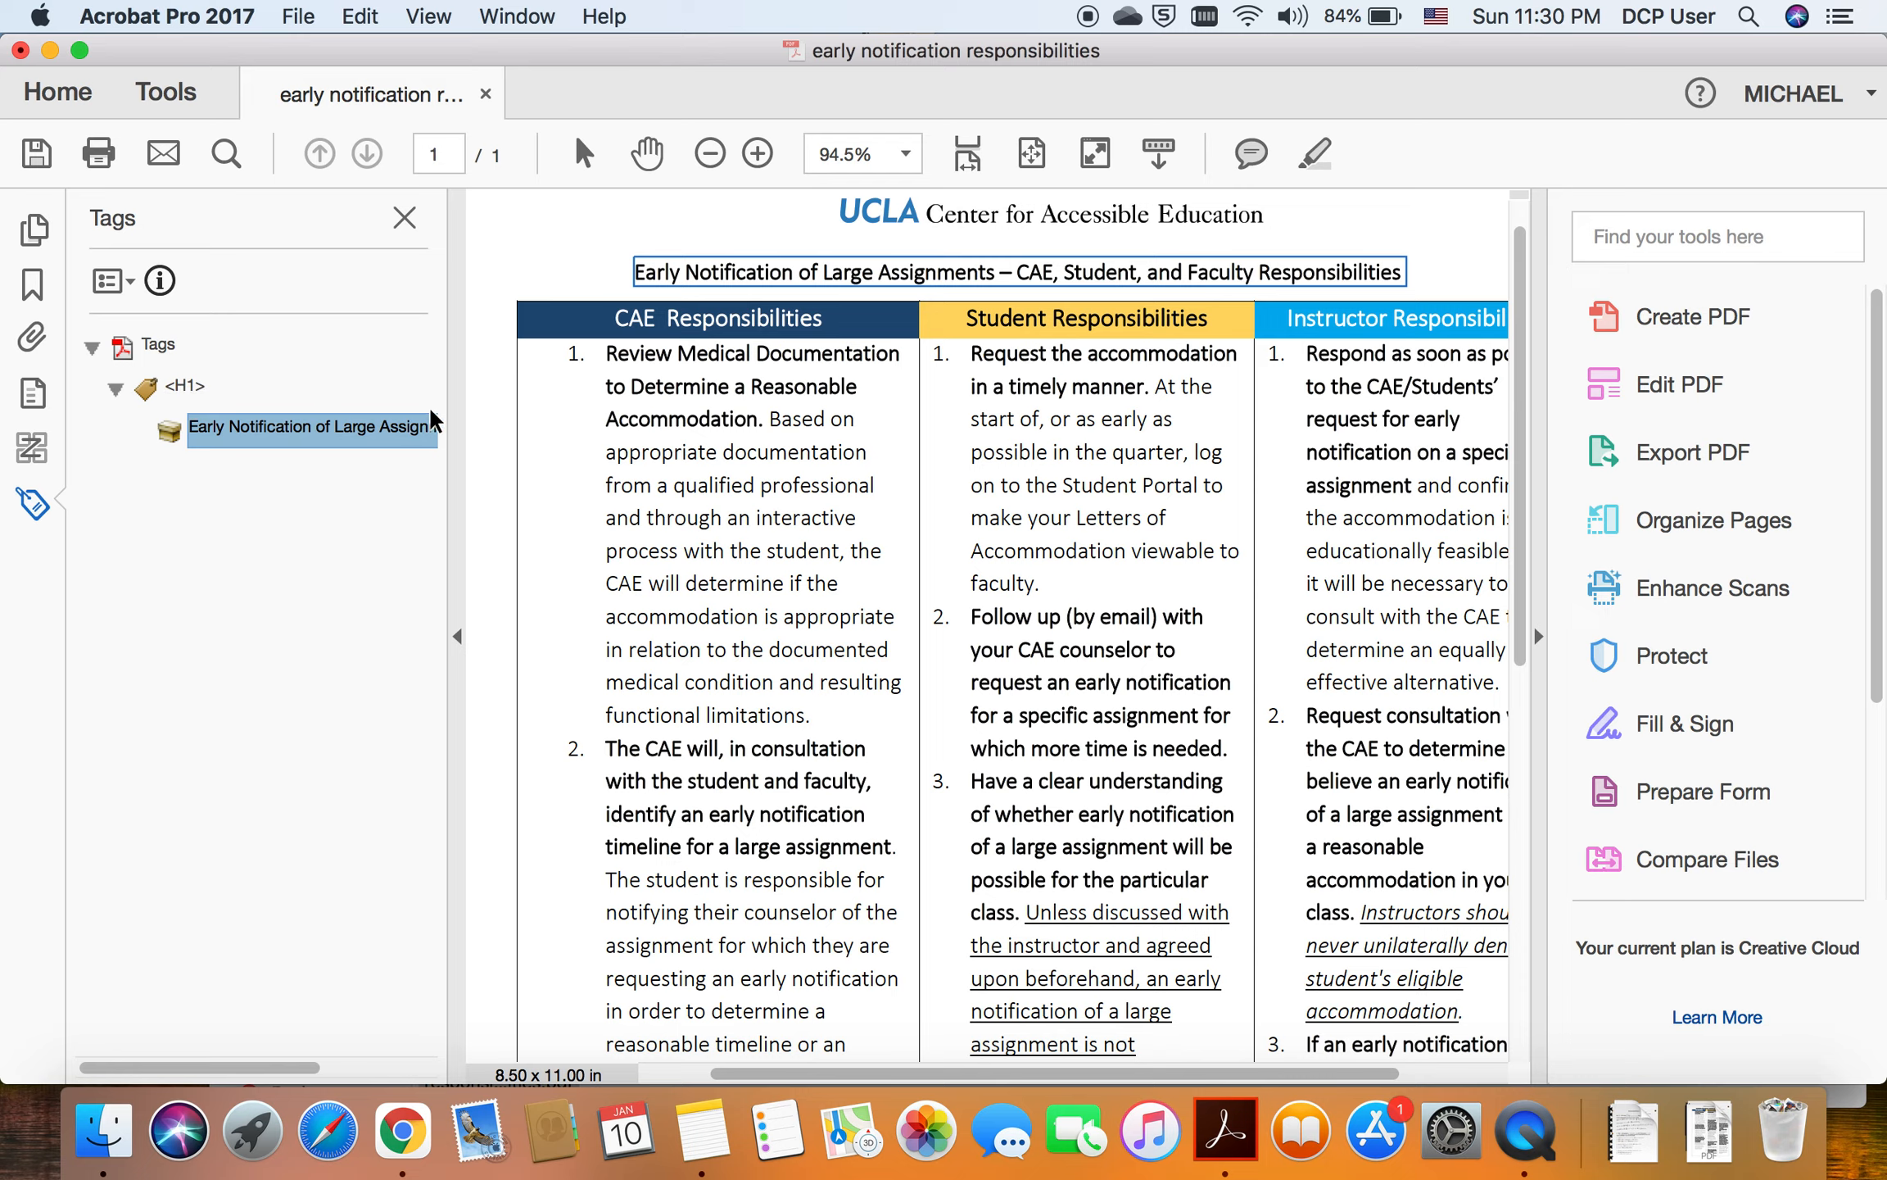
pyautogui.click(37, 449)
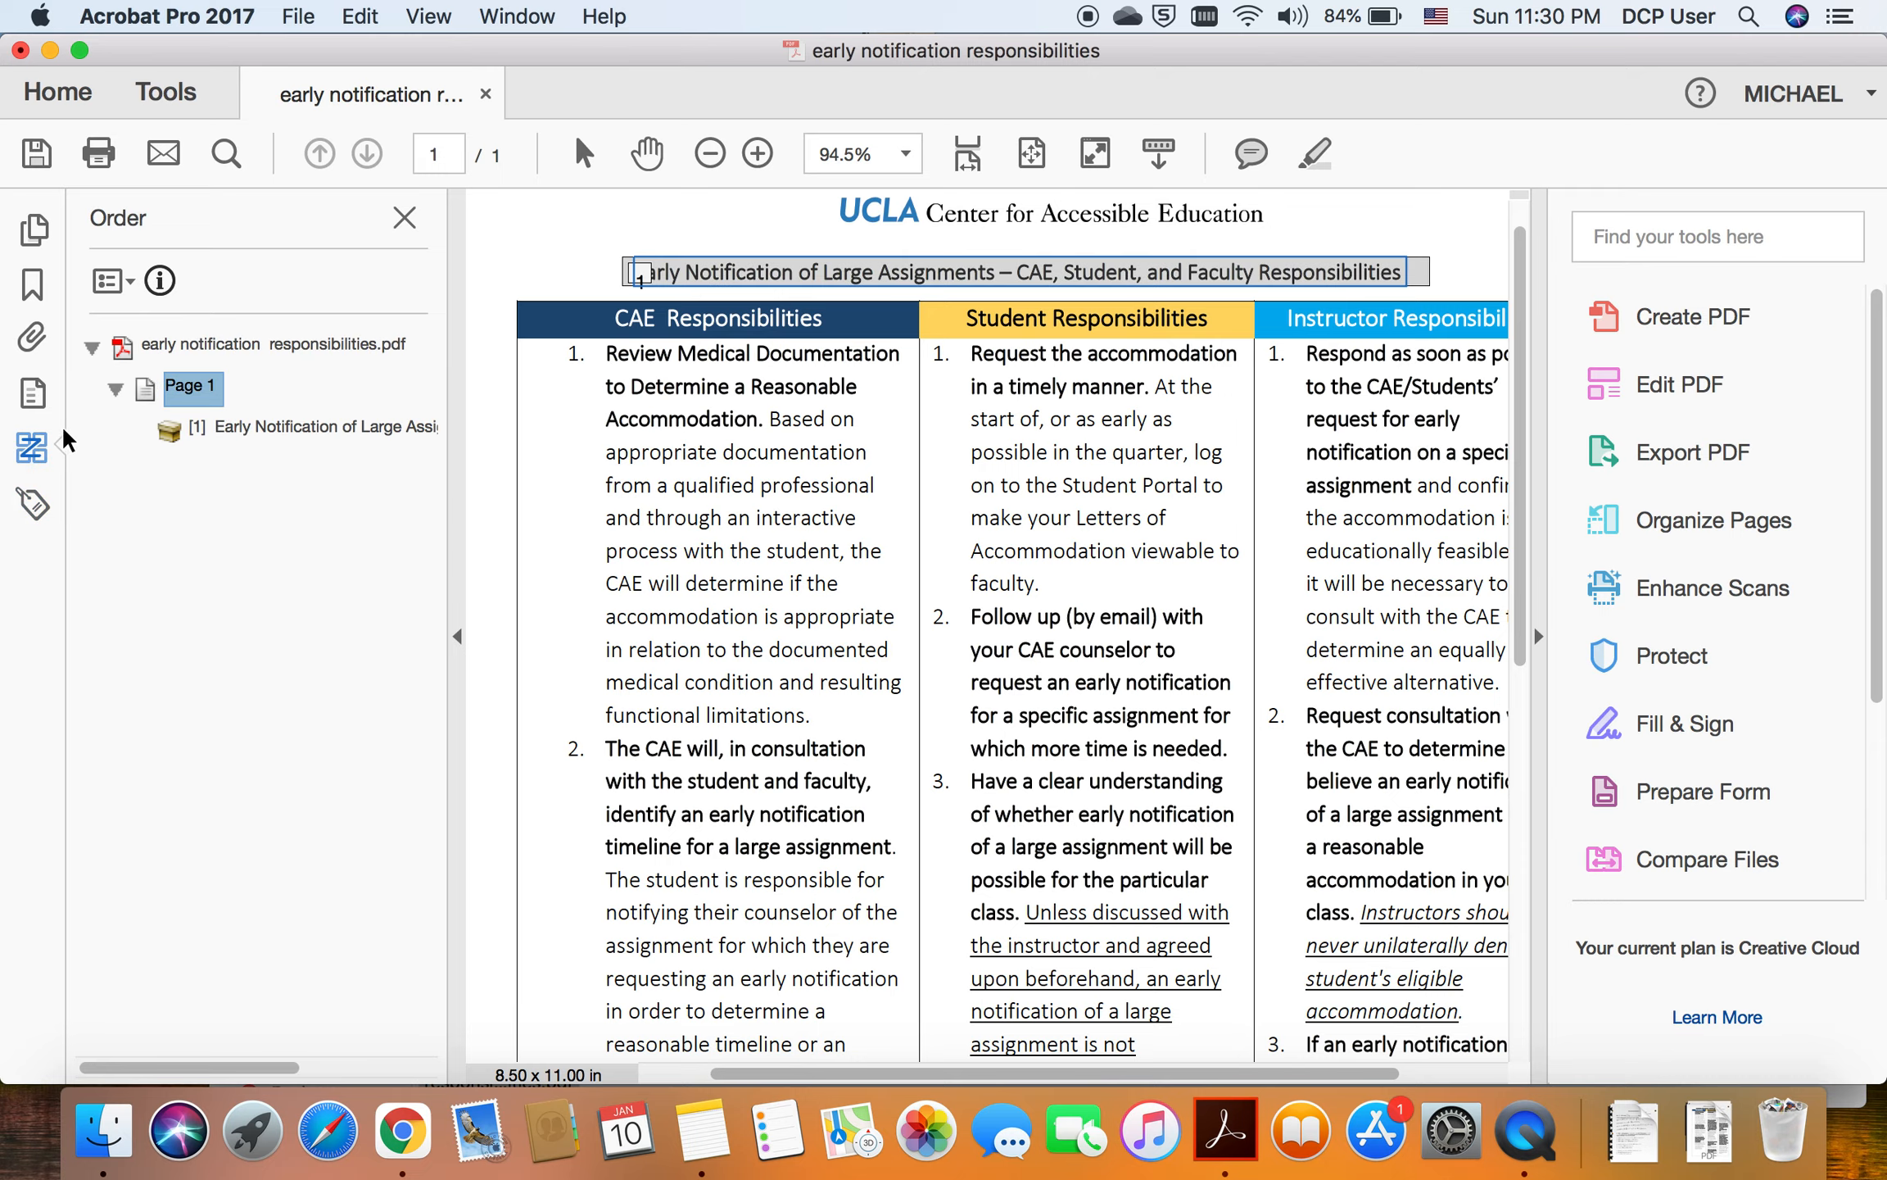
pyautogui.click(111, 281)
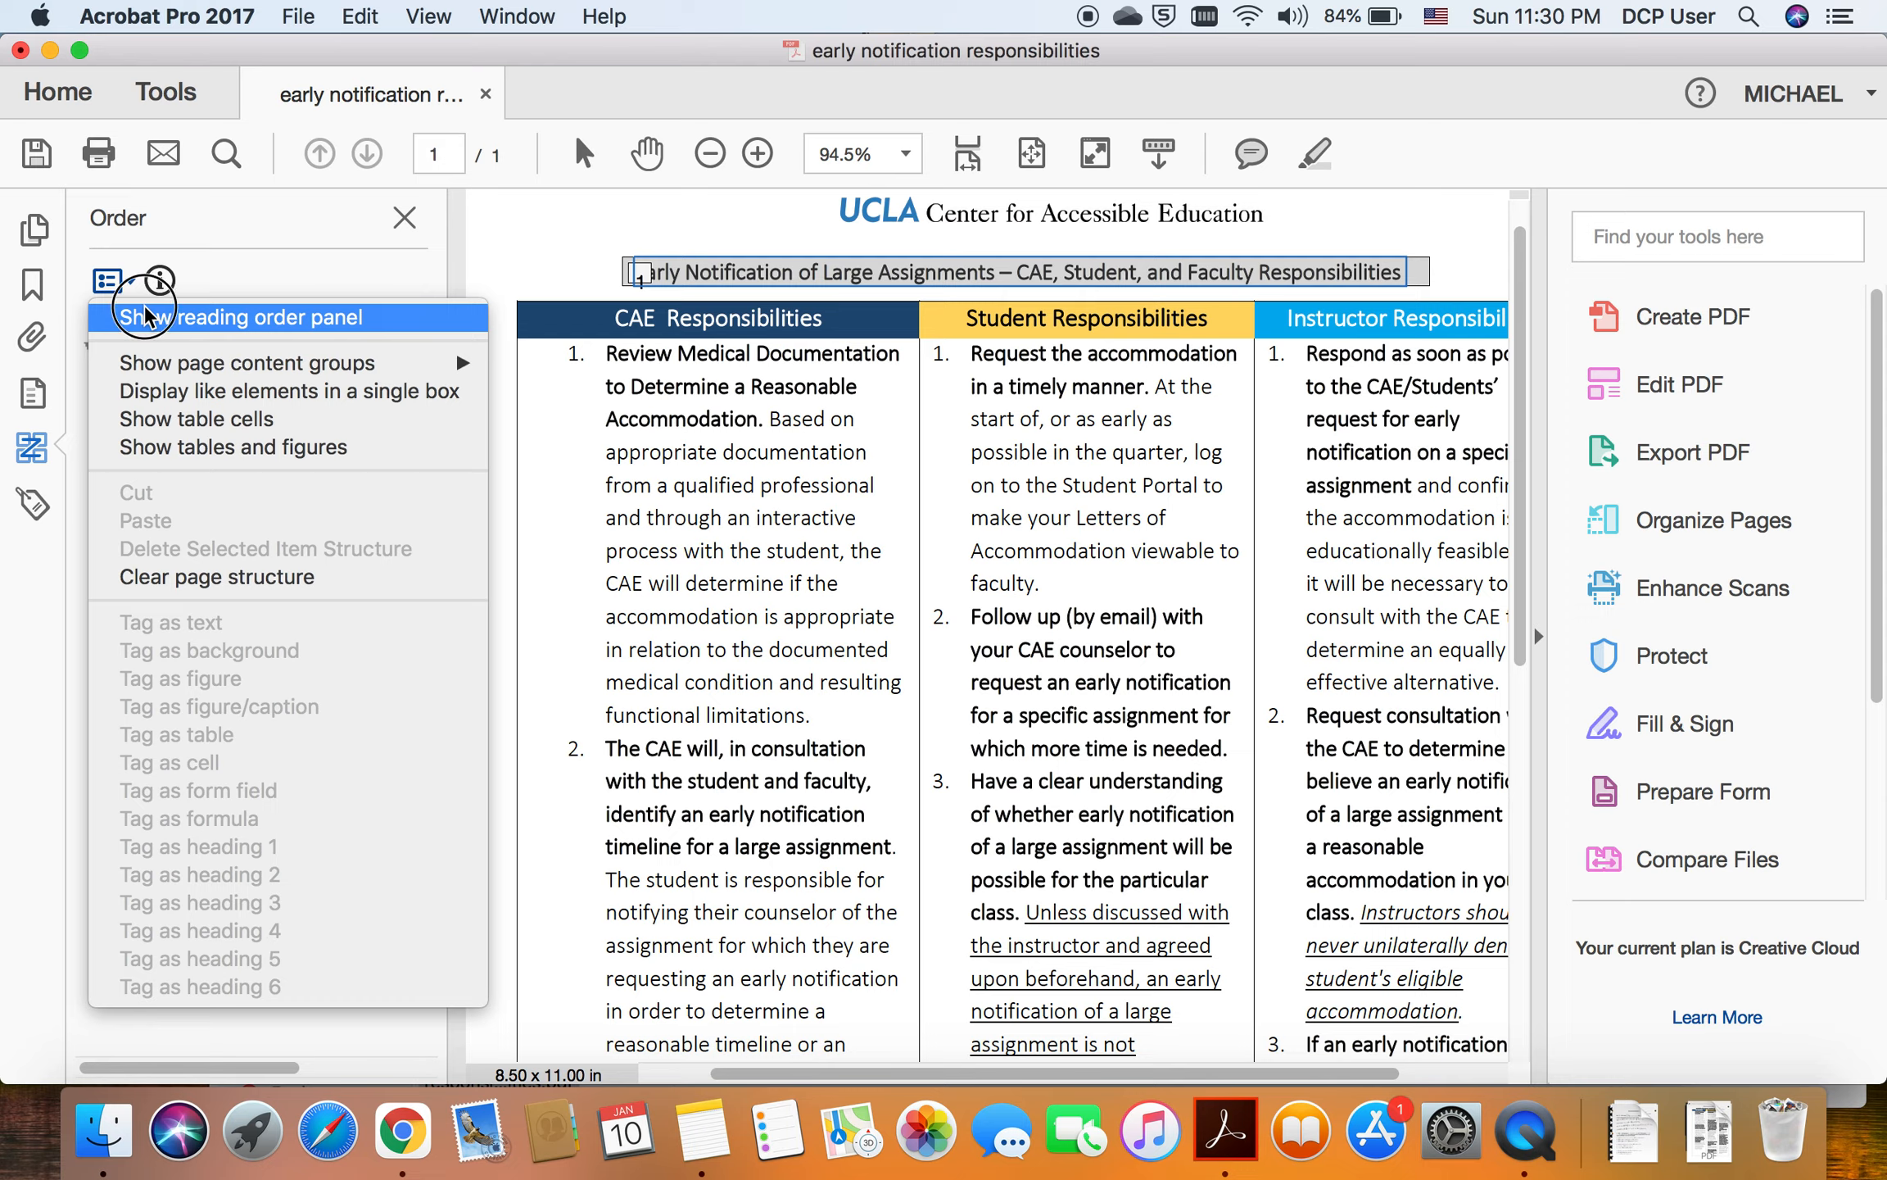
pyautogui.click(146, 317)
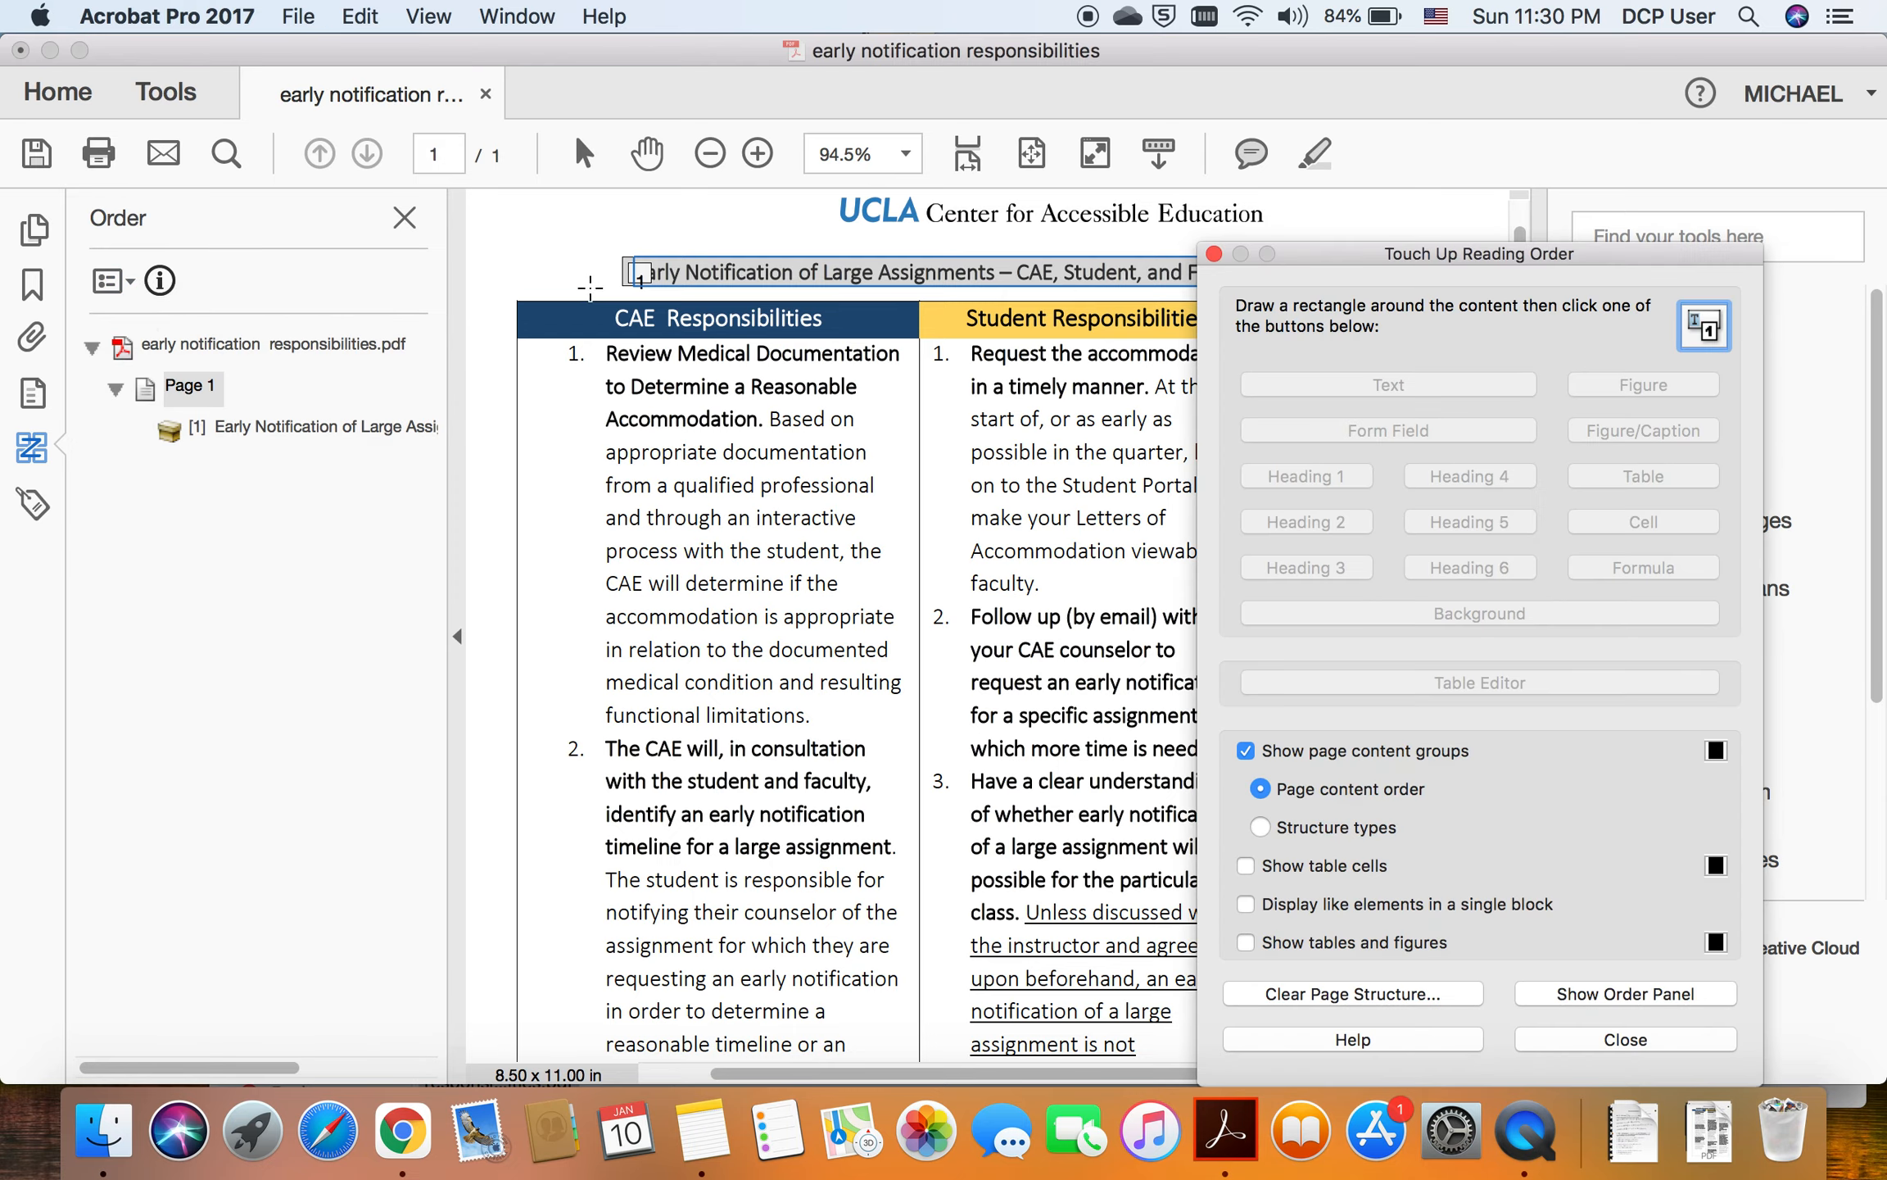
pyautogui.moveTo(588, 286); pyautogui.dragTo(834, 354)
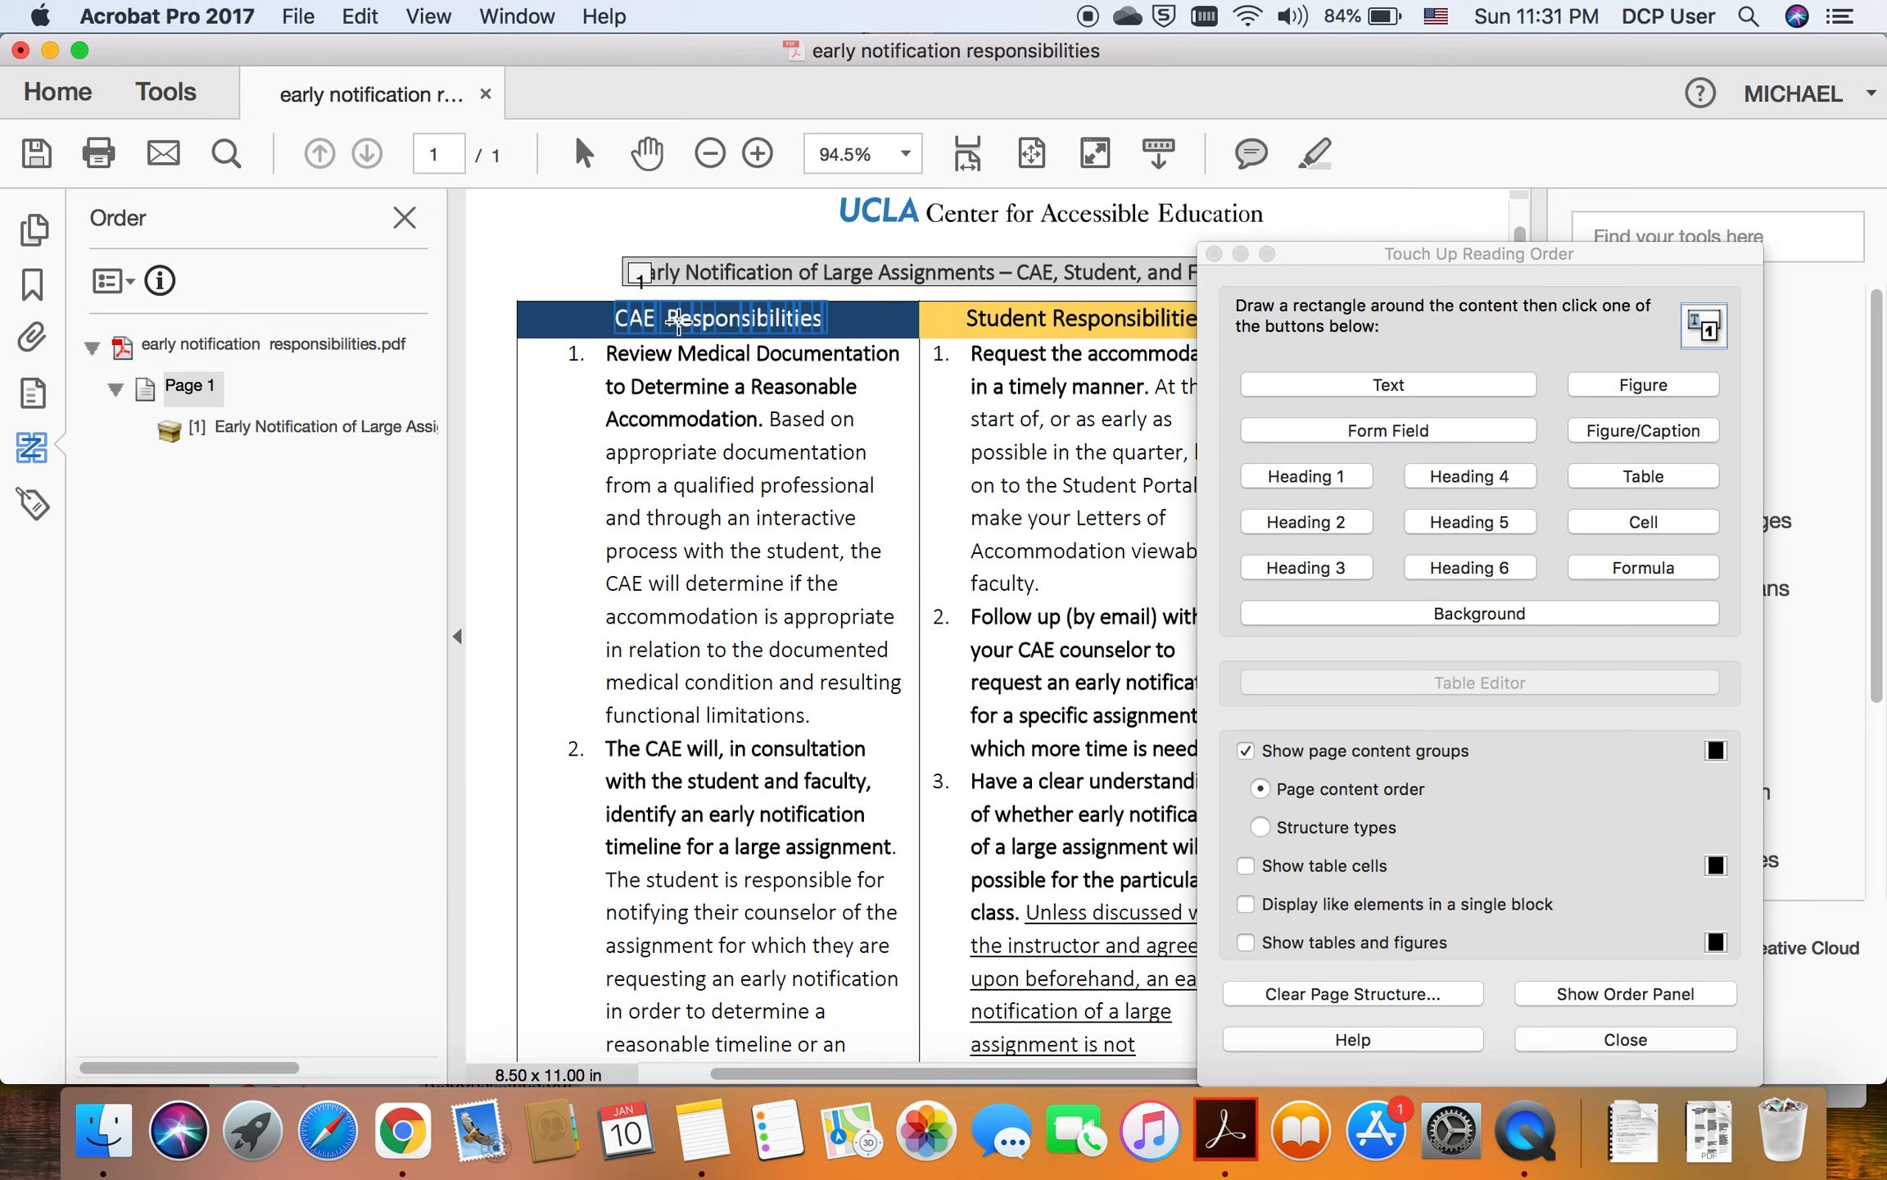
pyautogui.click(1326, 513)
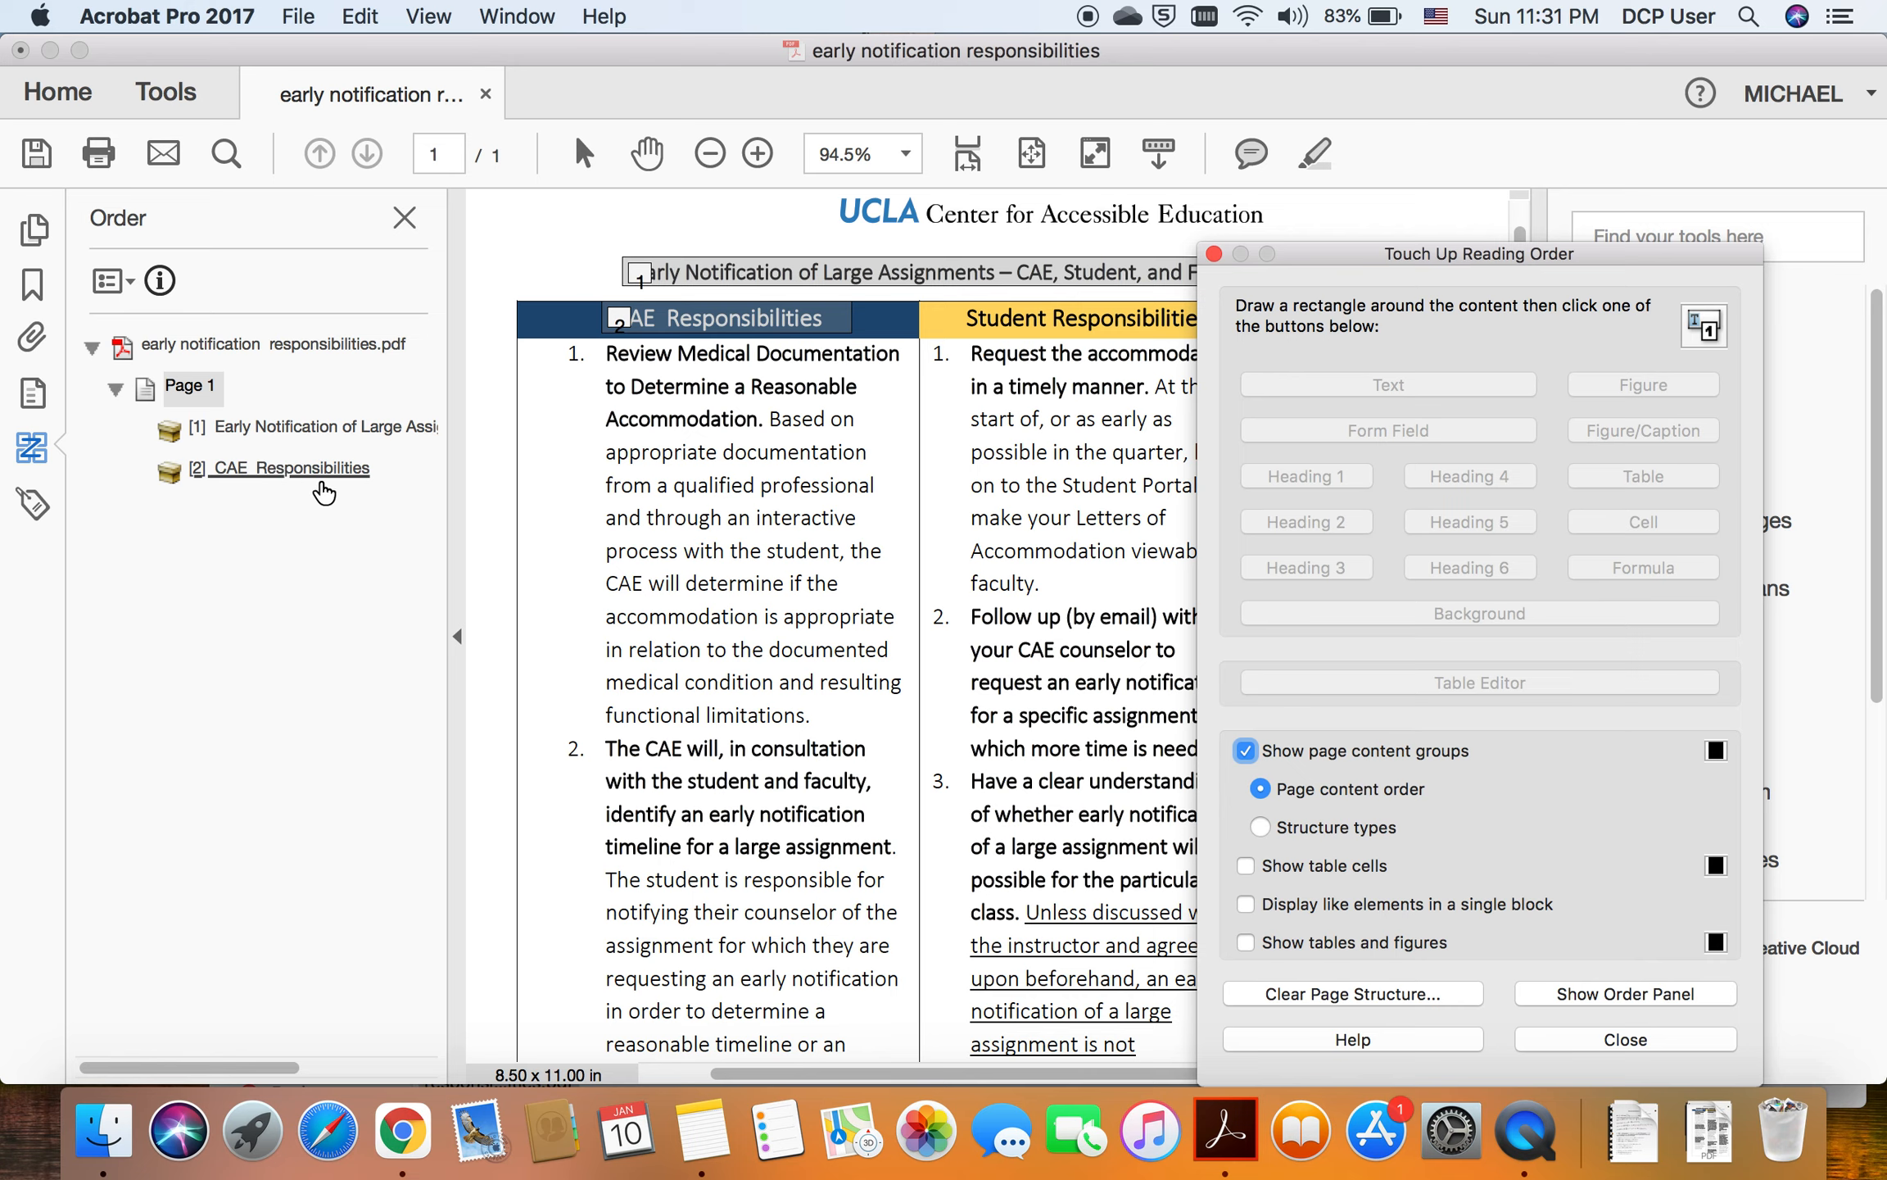
pyautogui.click(1215, 253)
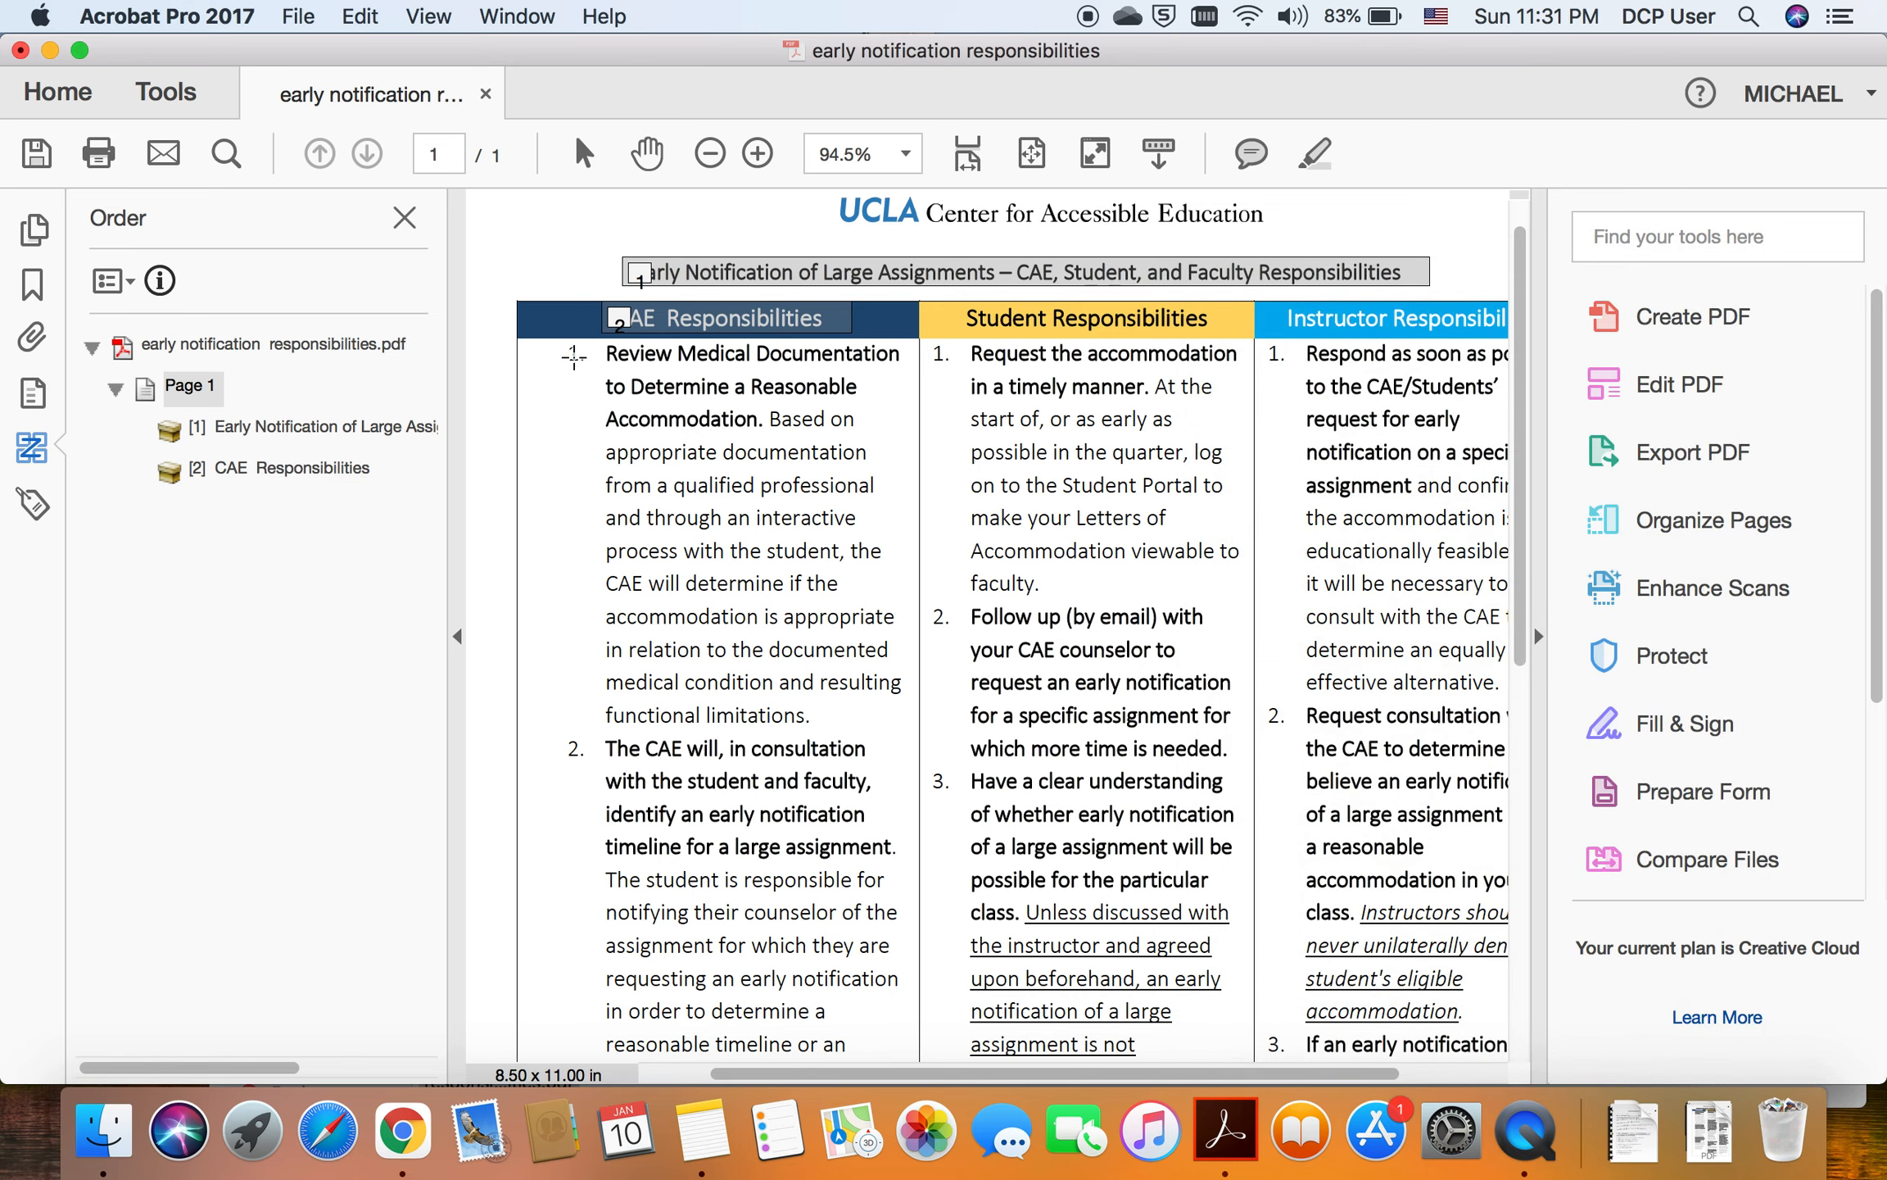
# Step: Check in the document's tag tree which page content the H1 and H2 tags each cover
pyautogui.click(33, 509)
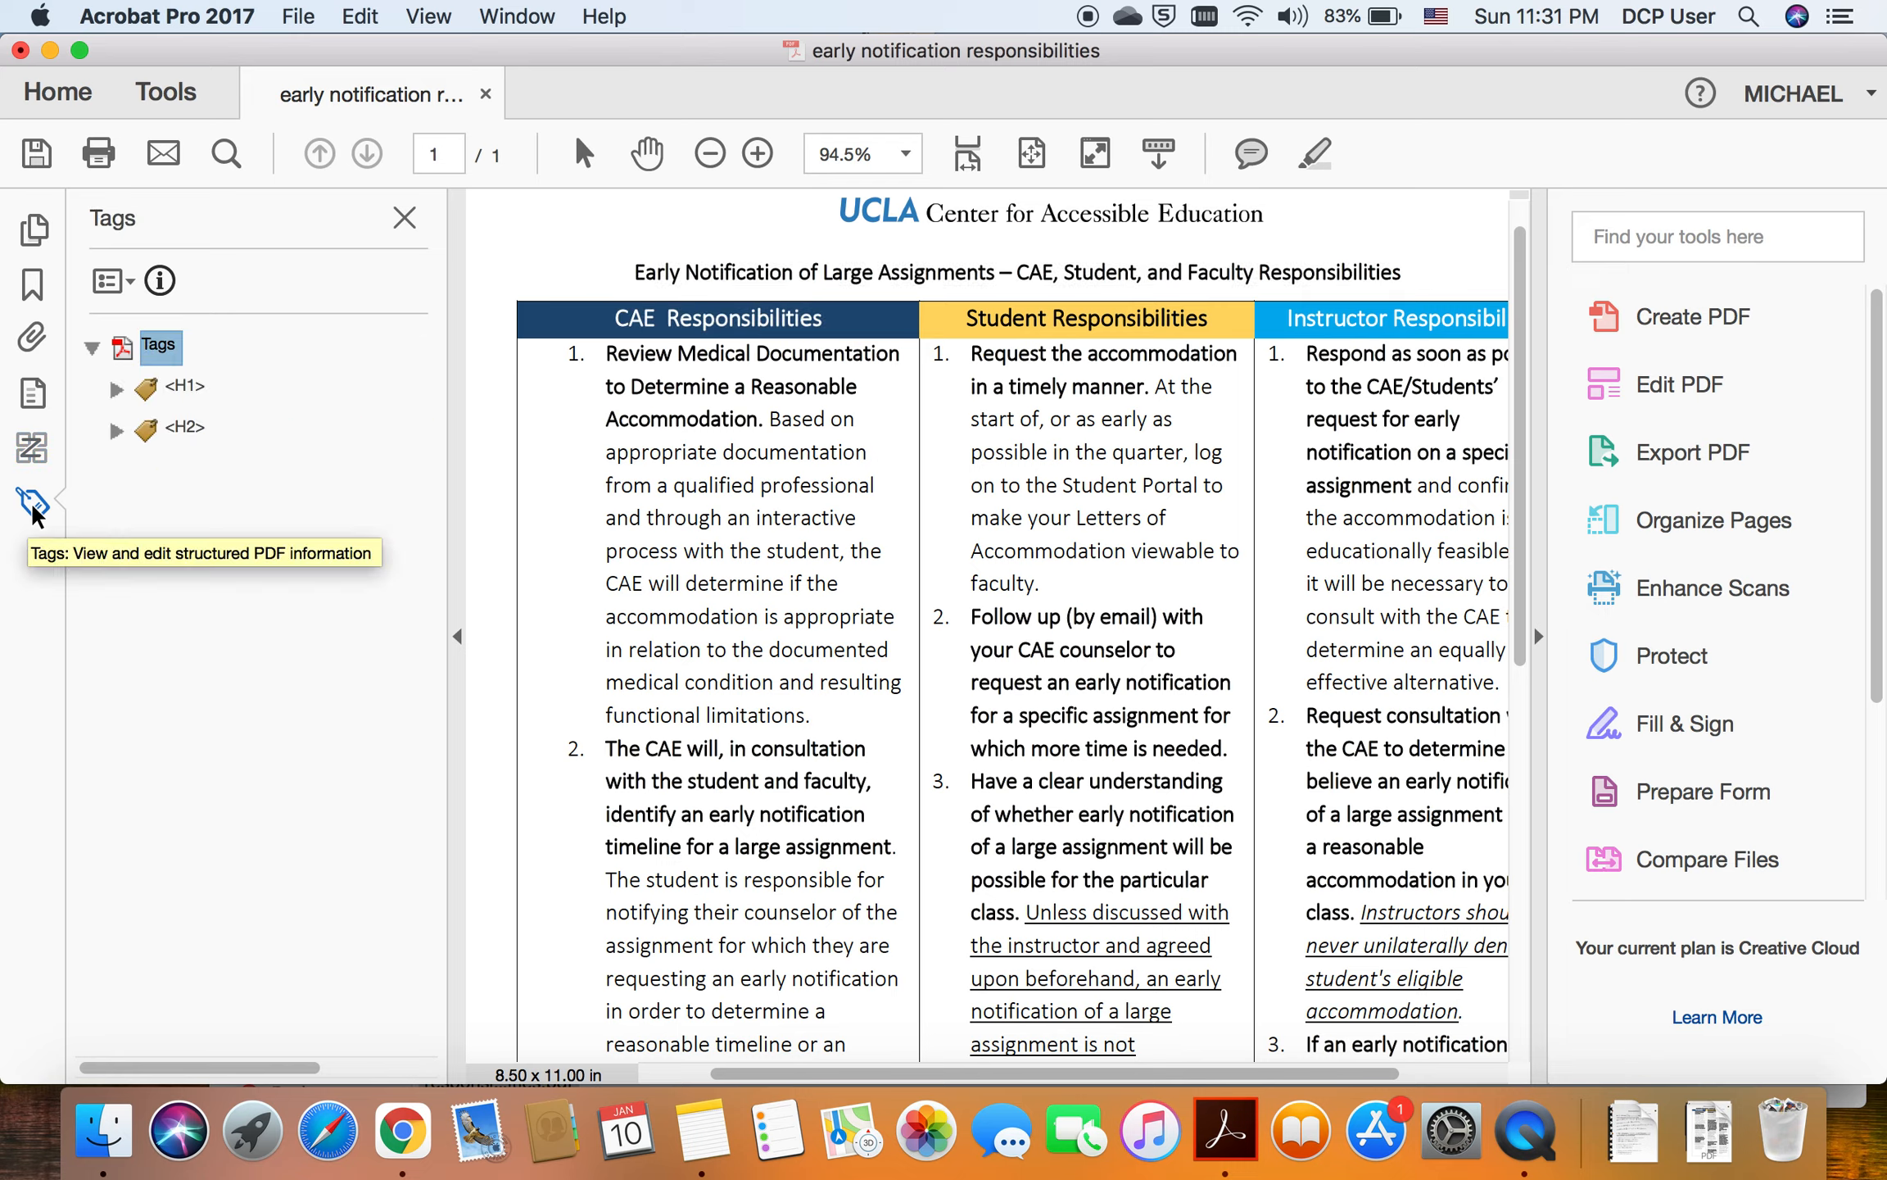
pyautogui.click(182, 391)
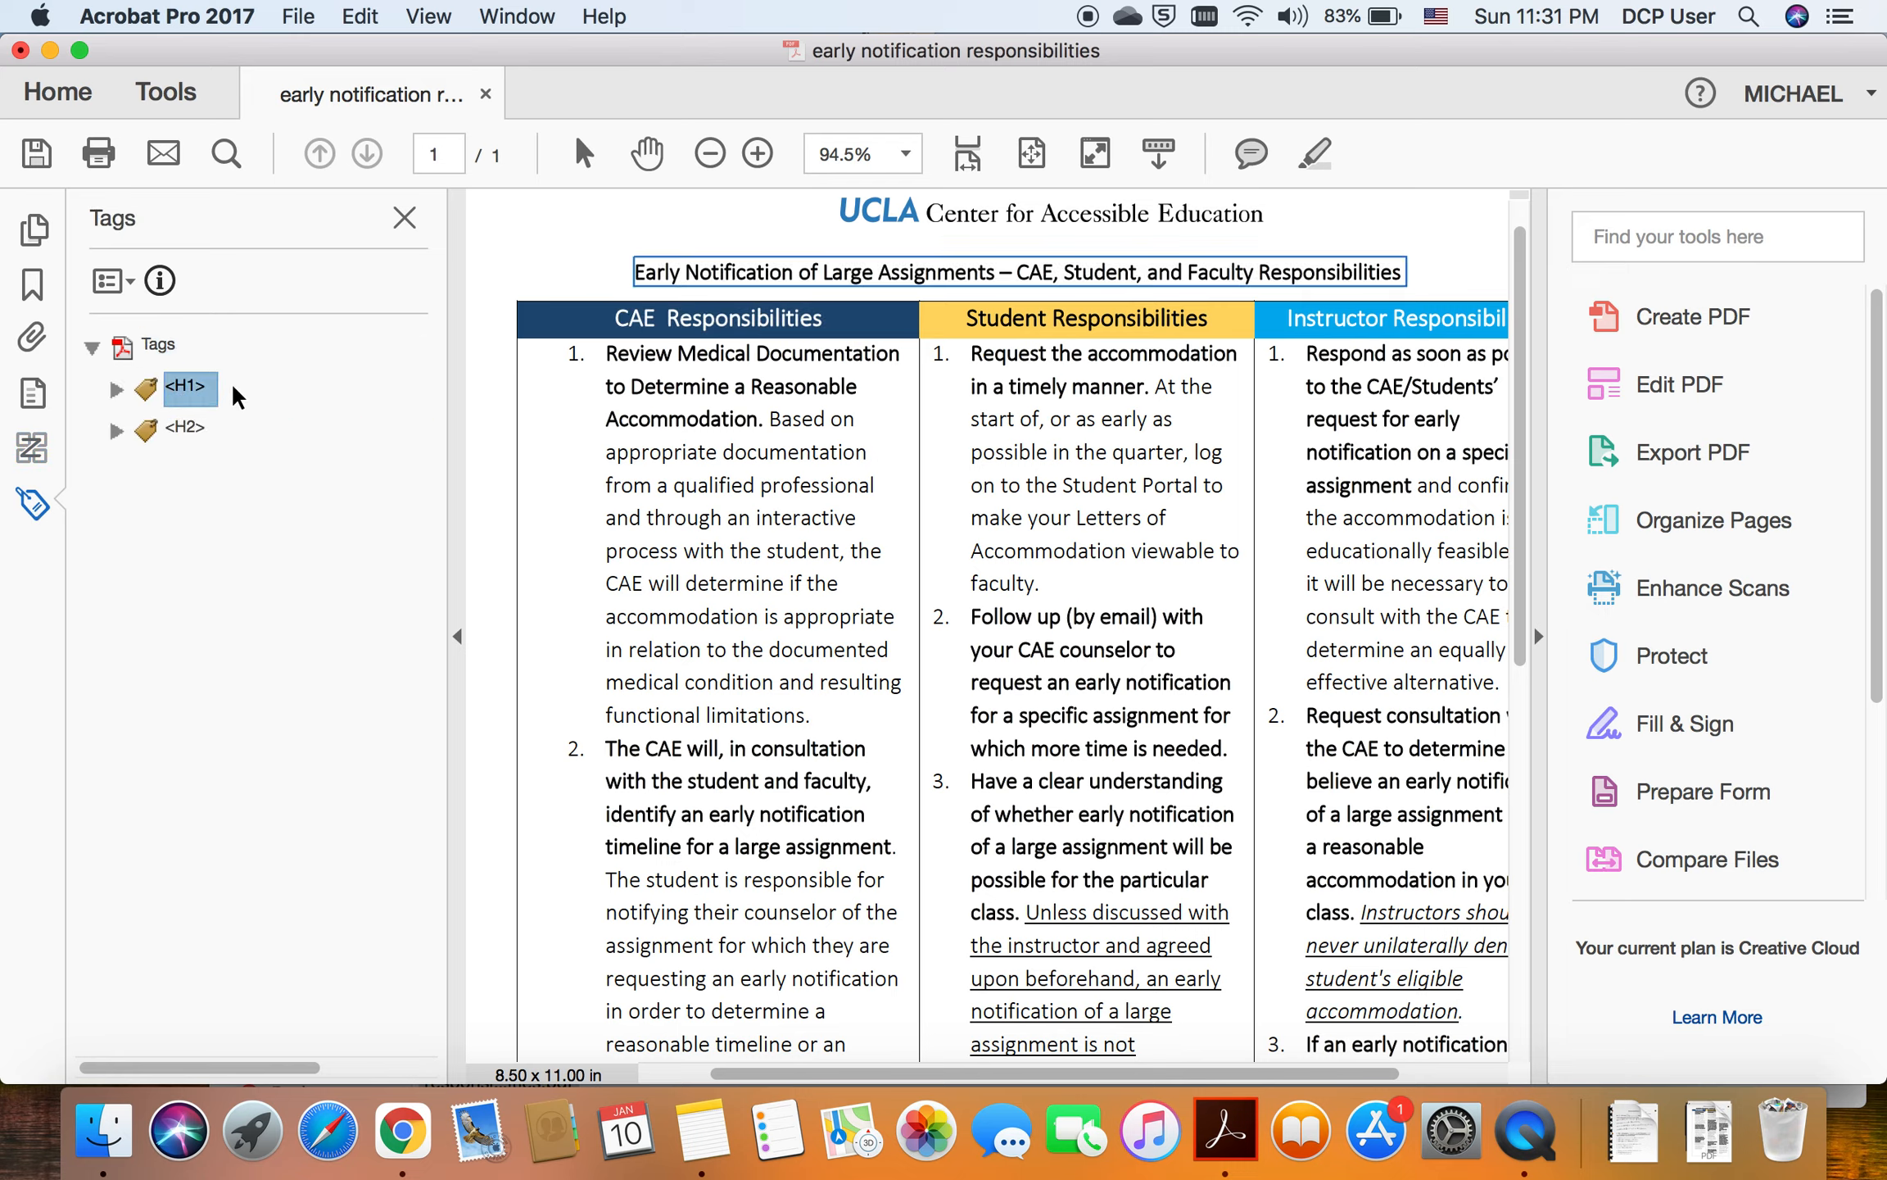
pyautogui.click(185, 429)
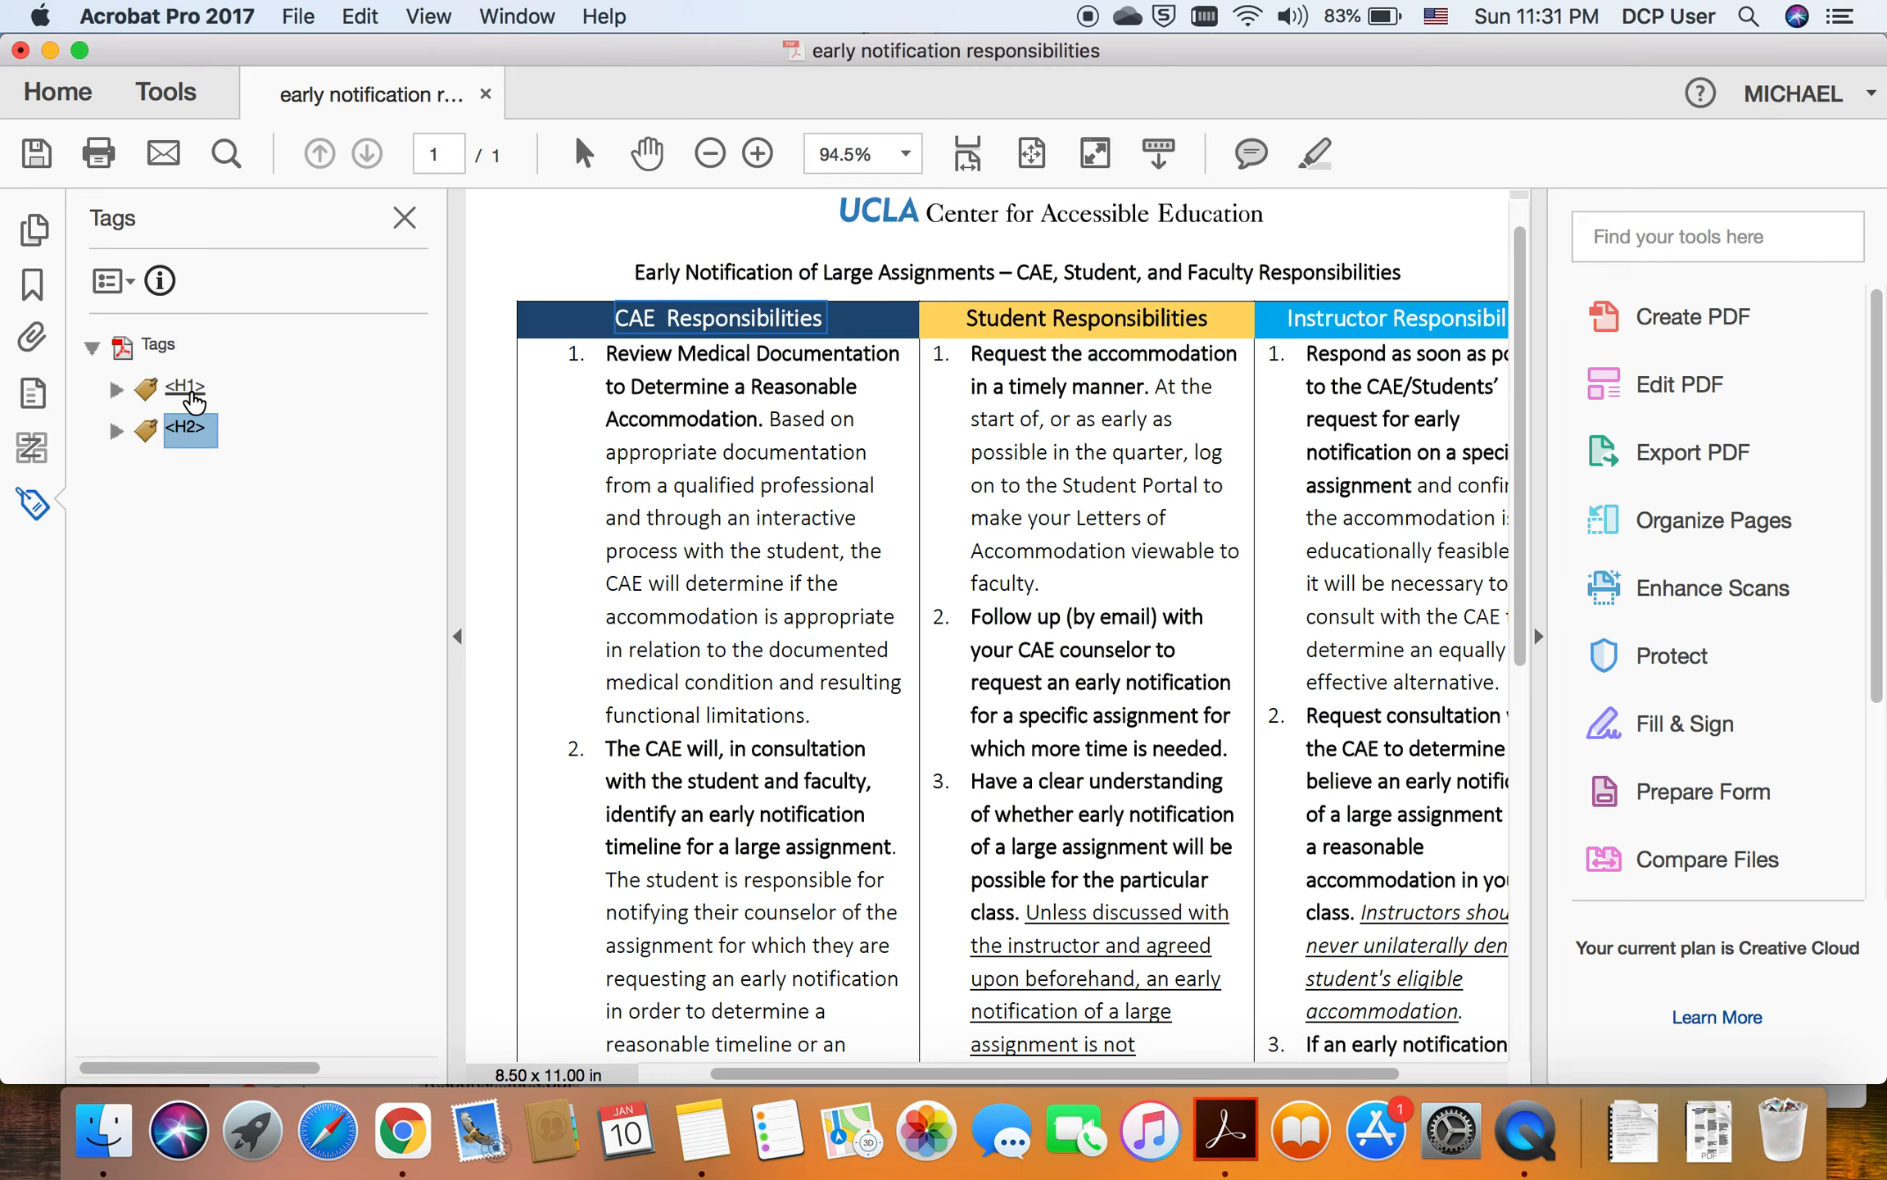
pyautogui.click(190, 393)
pyautogui.click(117, 388)
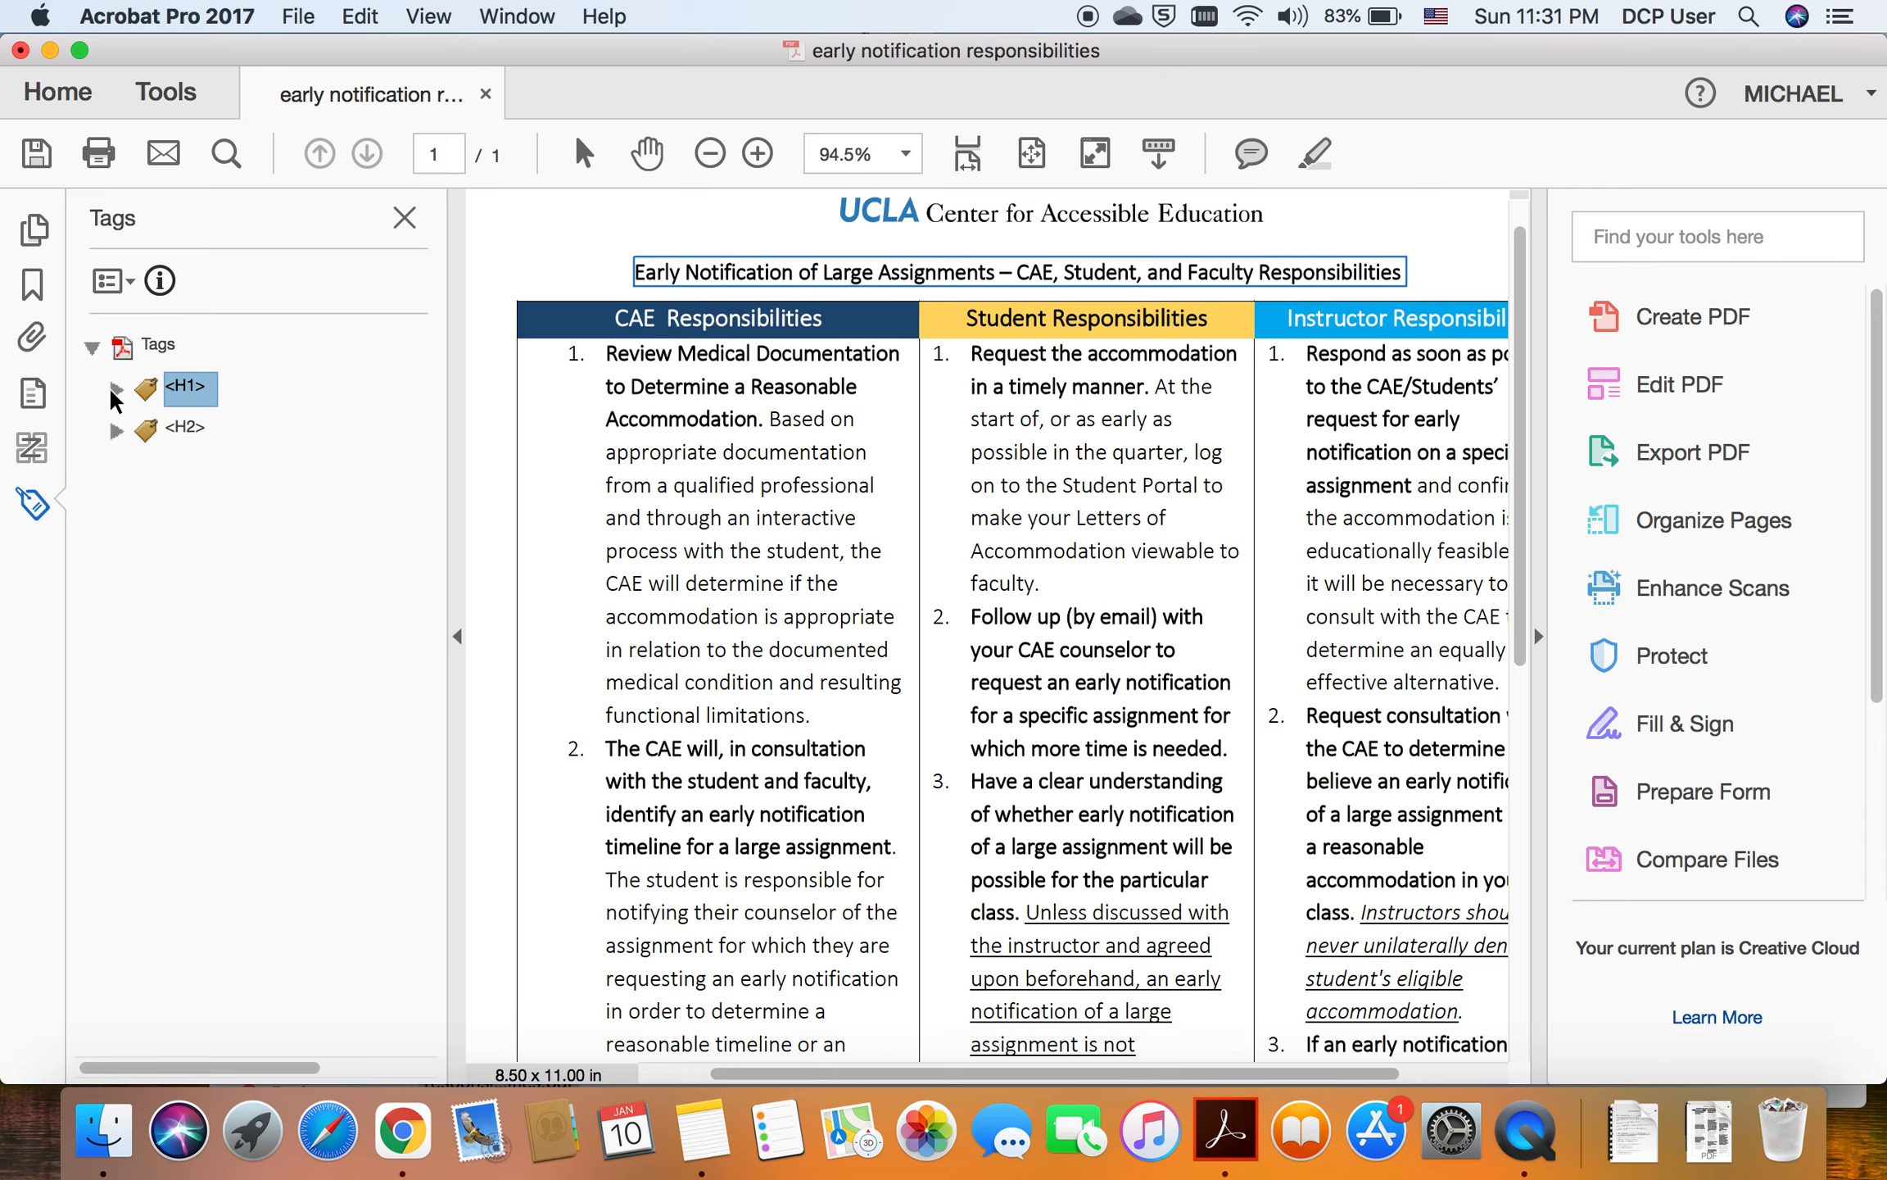
pyautogui.click(32, 449)
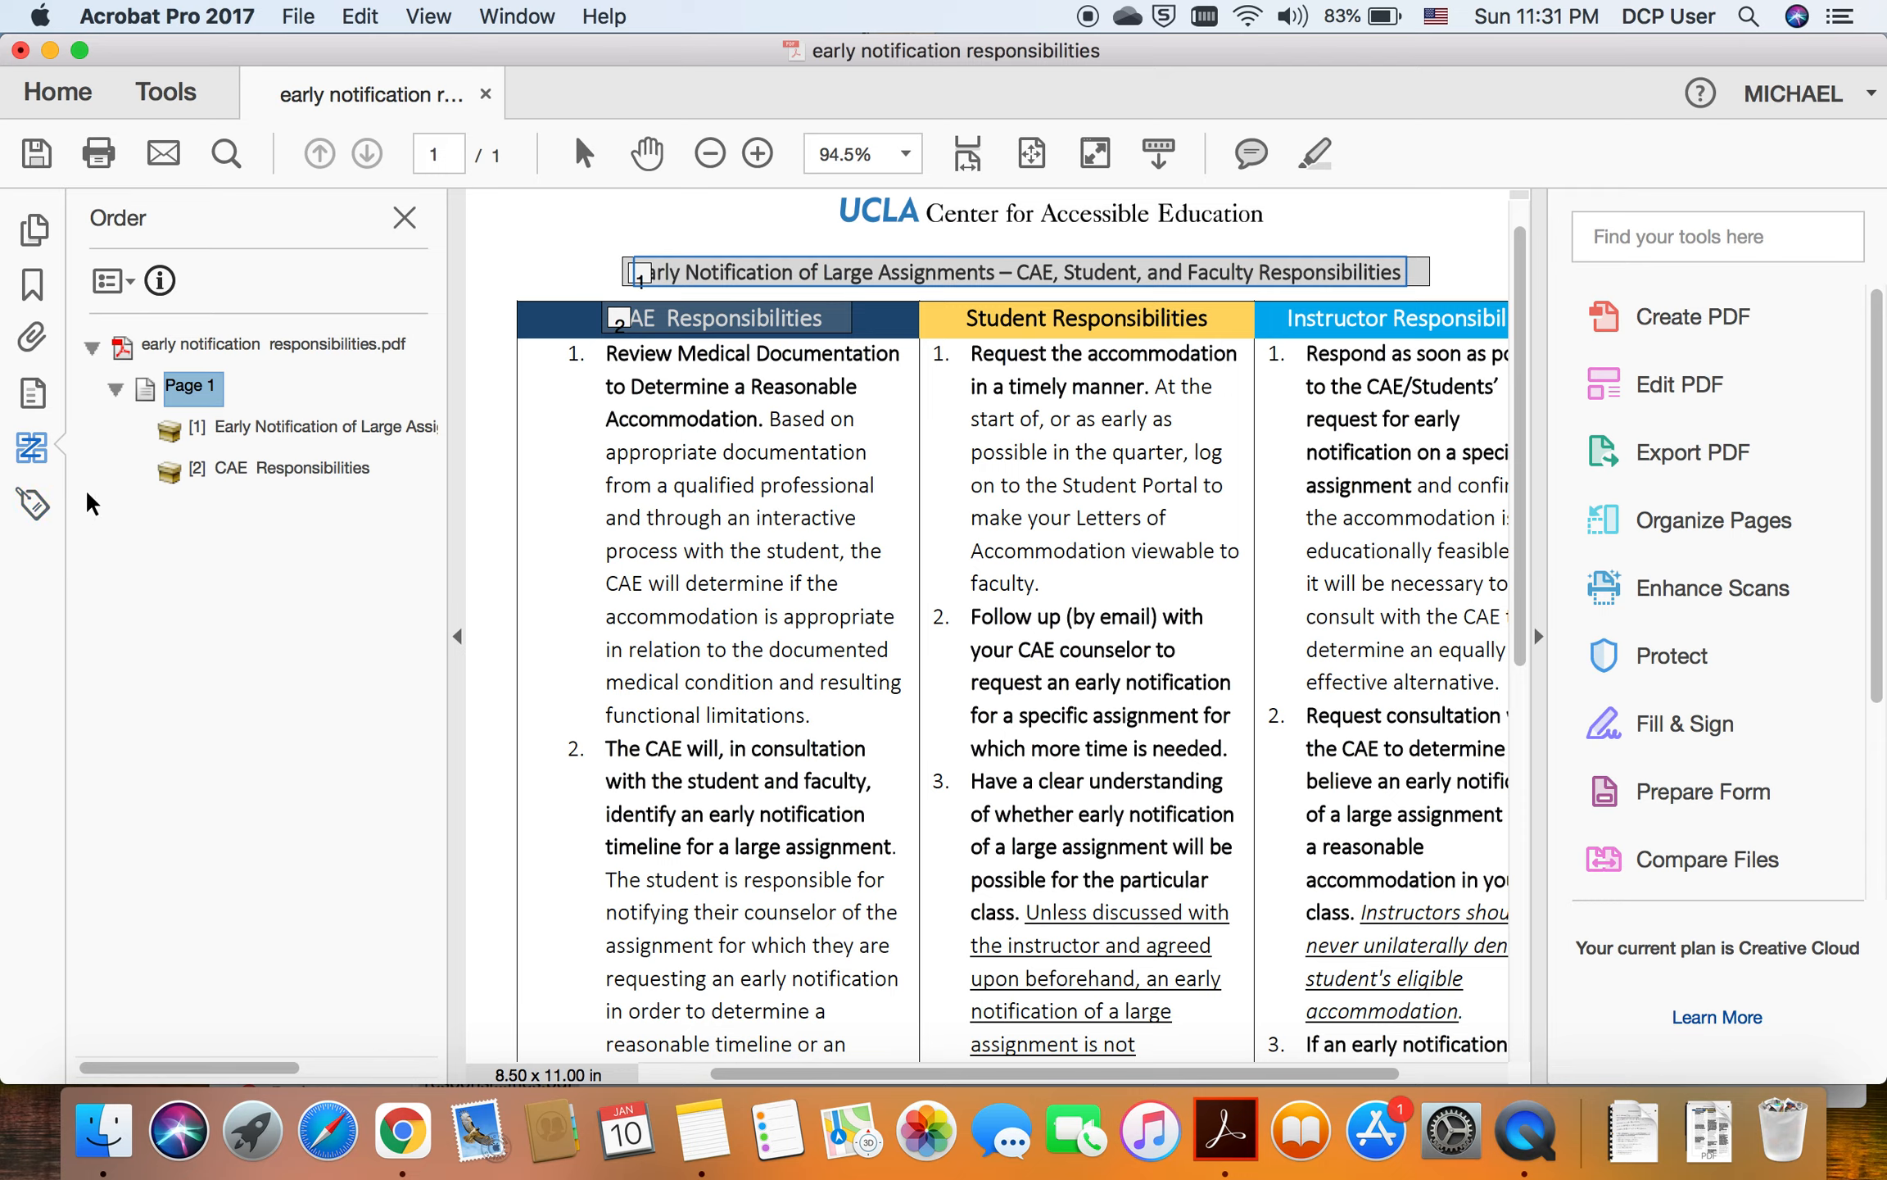
pyautogui.click(122, 285)
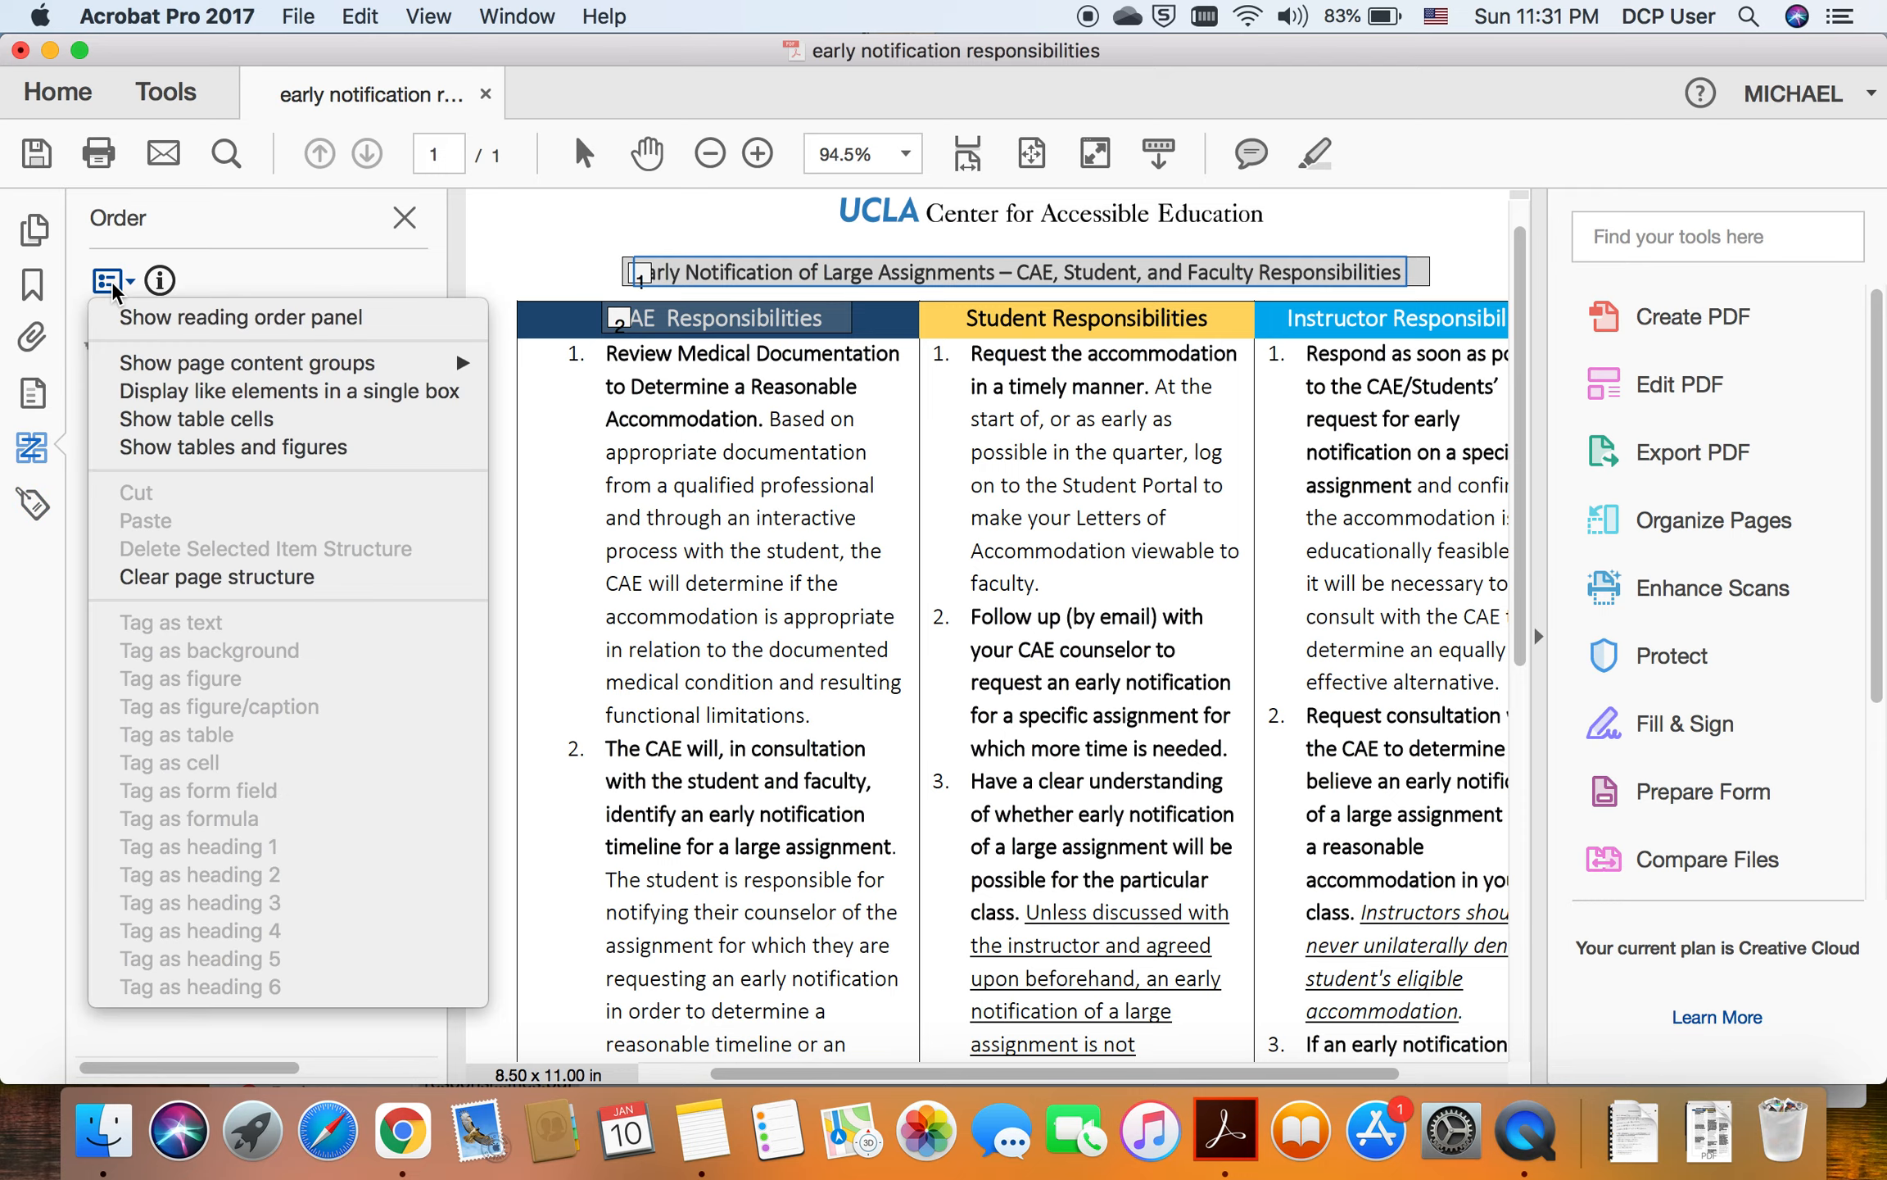
pyautogui.click(211, 316)
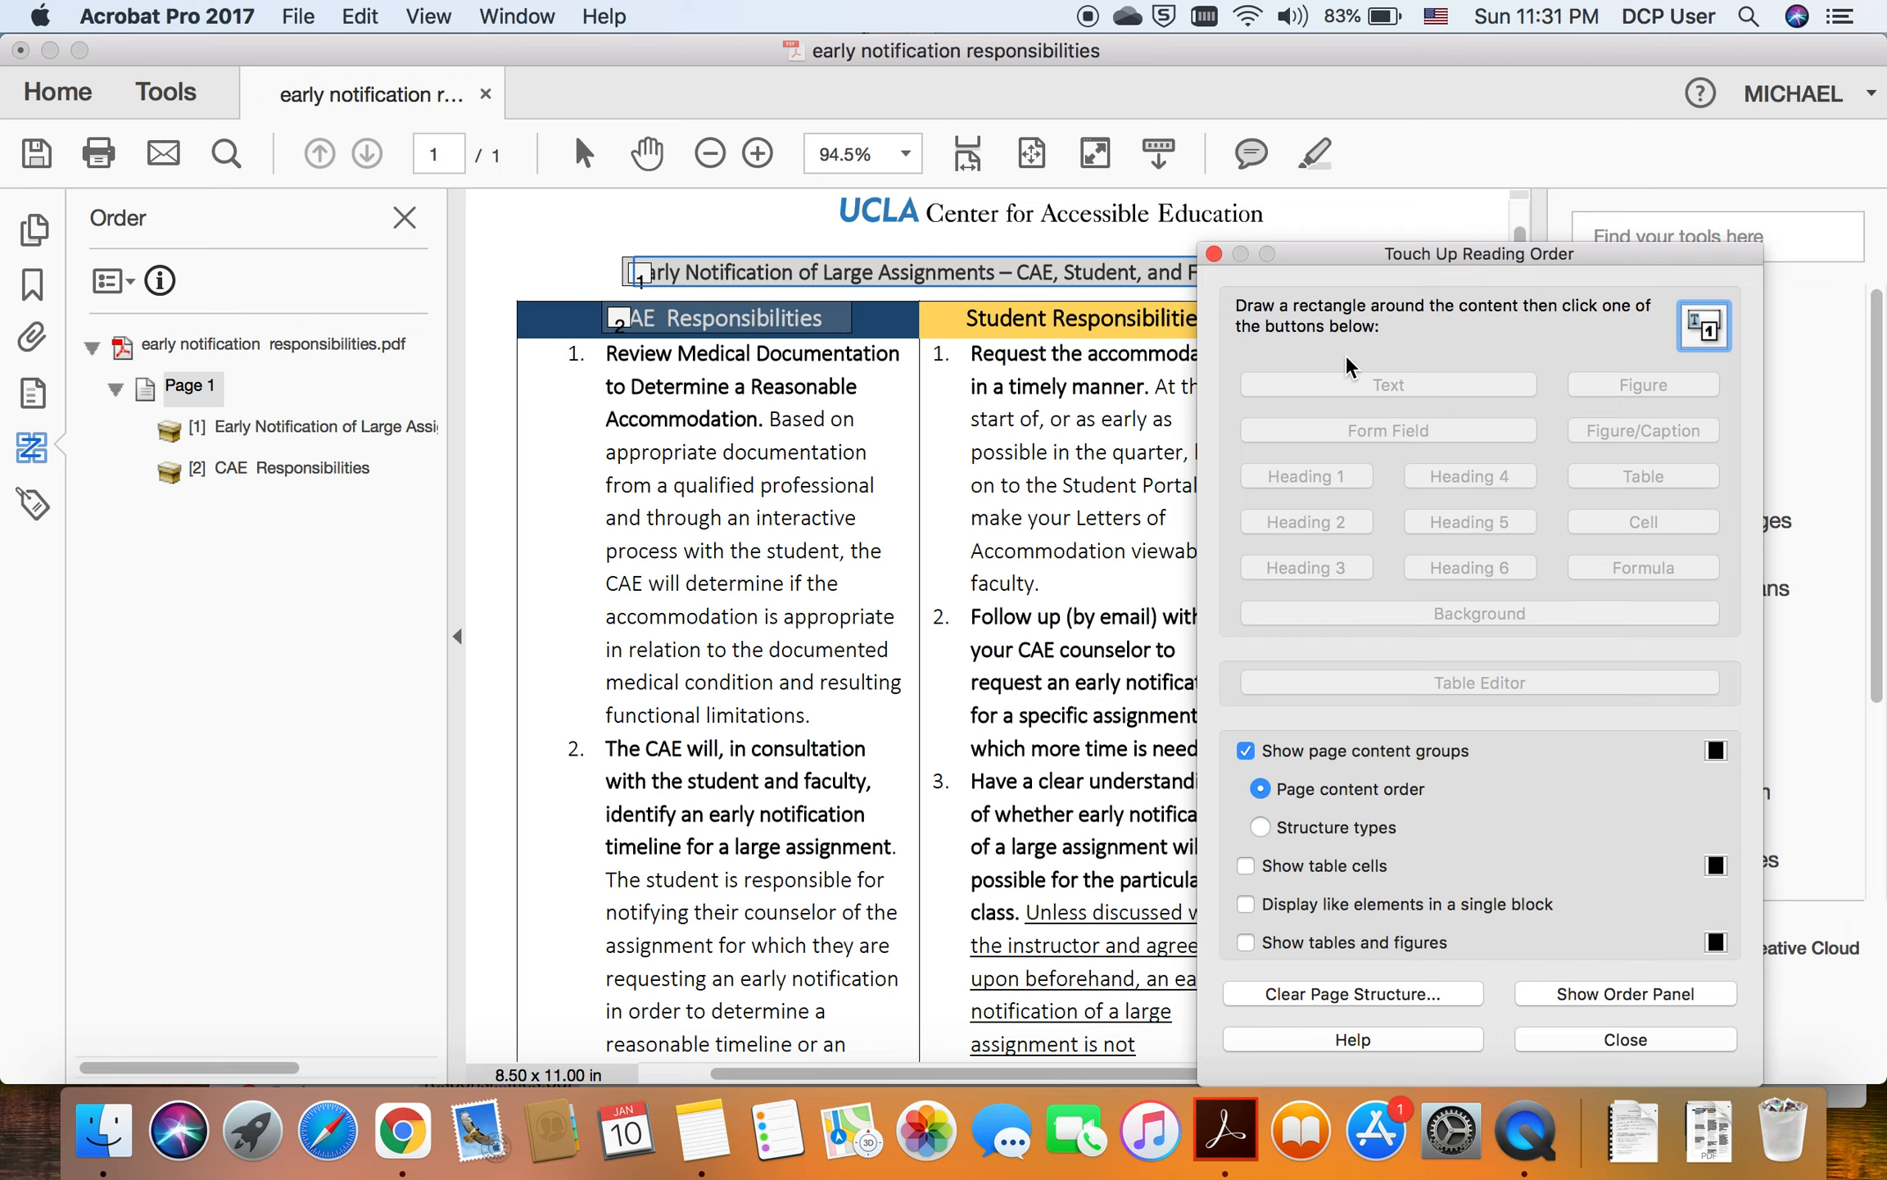
pyautogui.click(1214, 254)
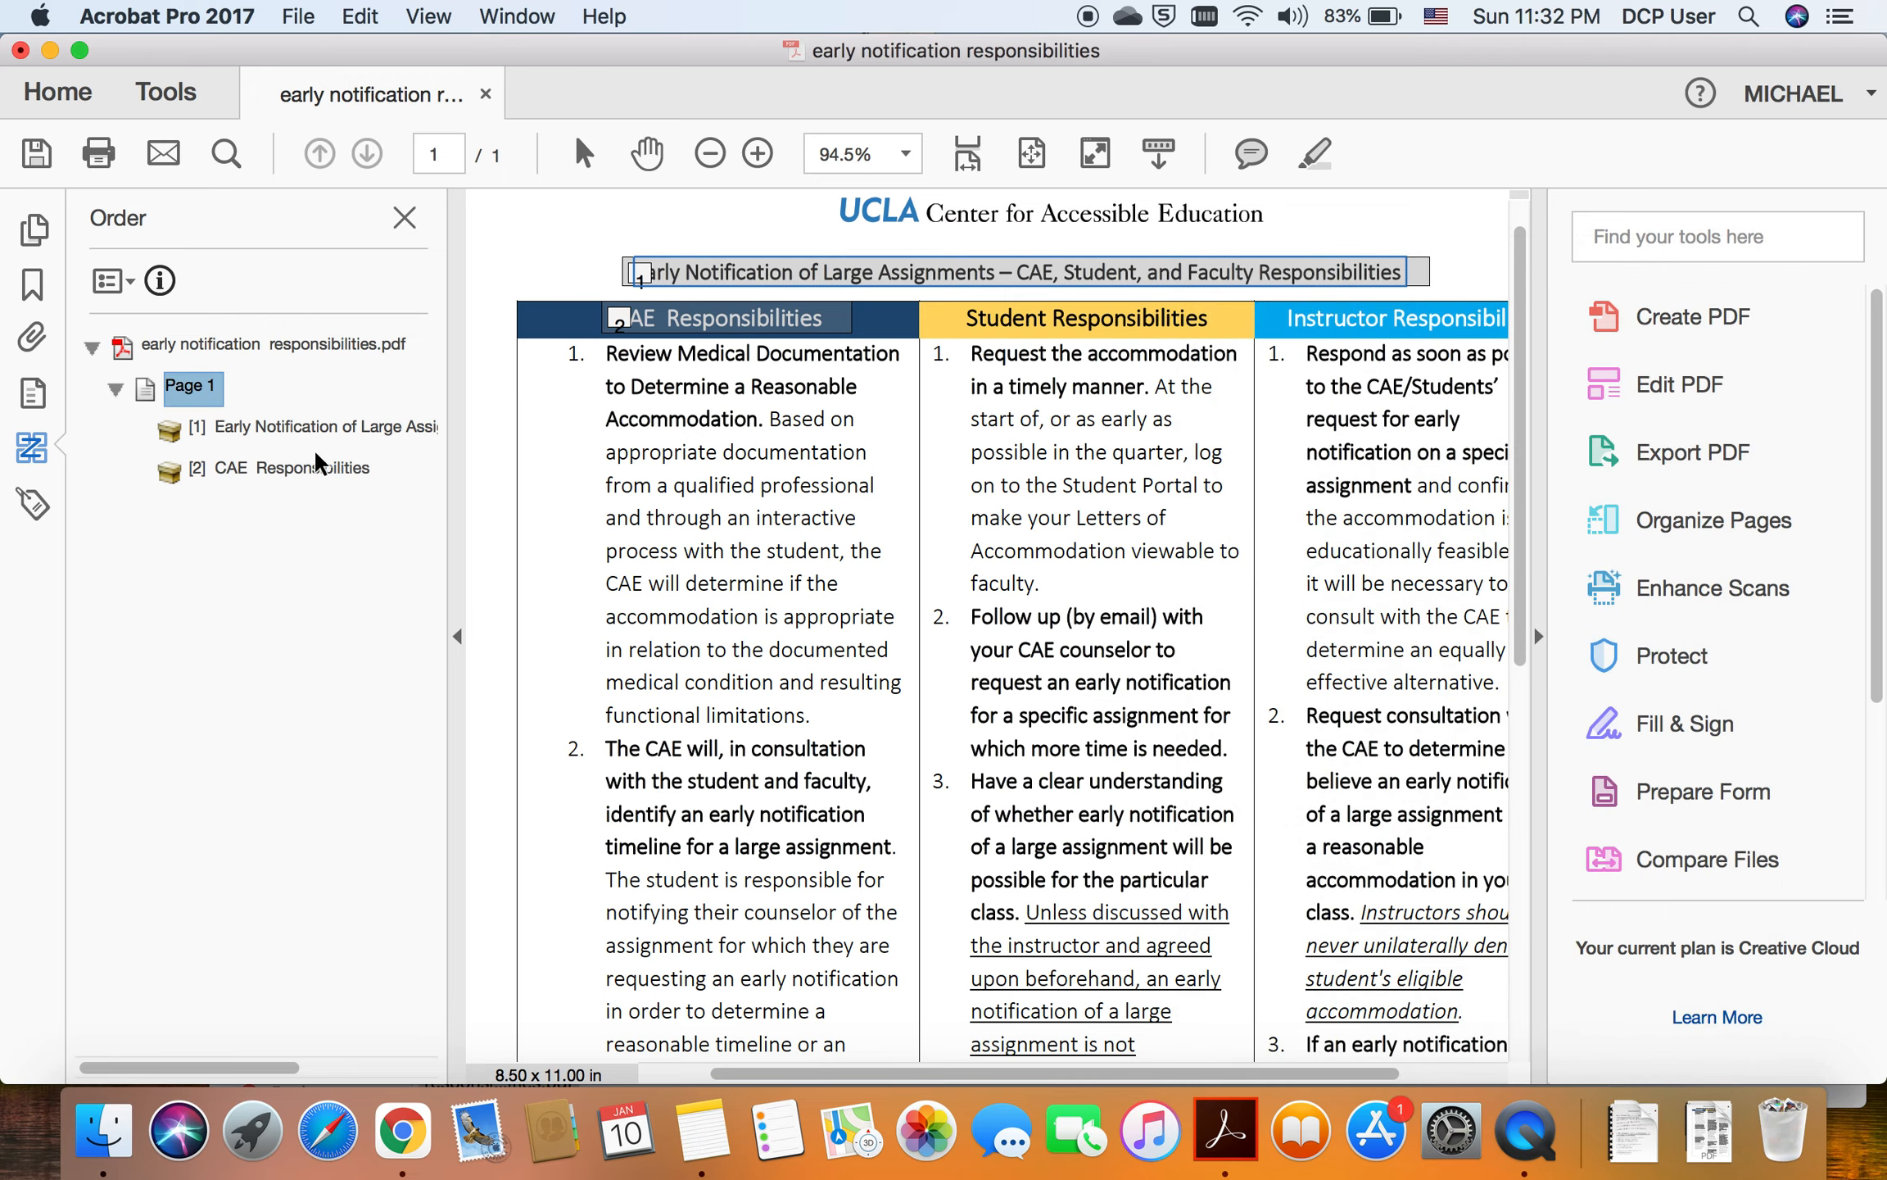
# Step: Select the H2 tag in the tag tree, and switch to Notes to review the outline of nested list, list item, label and body tags
pyautogui.click(31, 503)
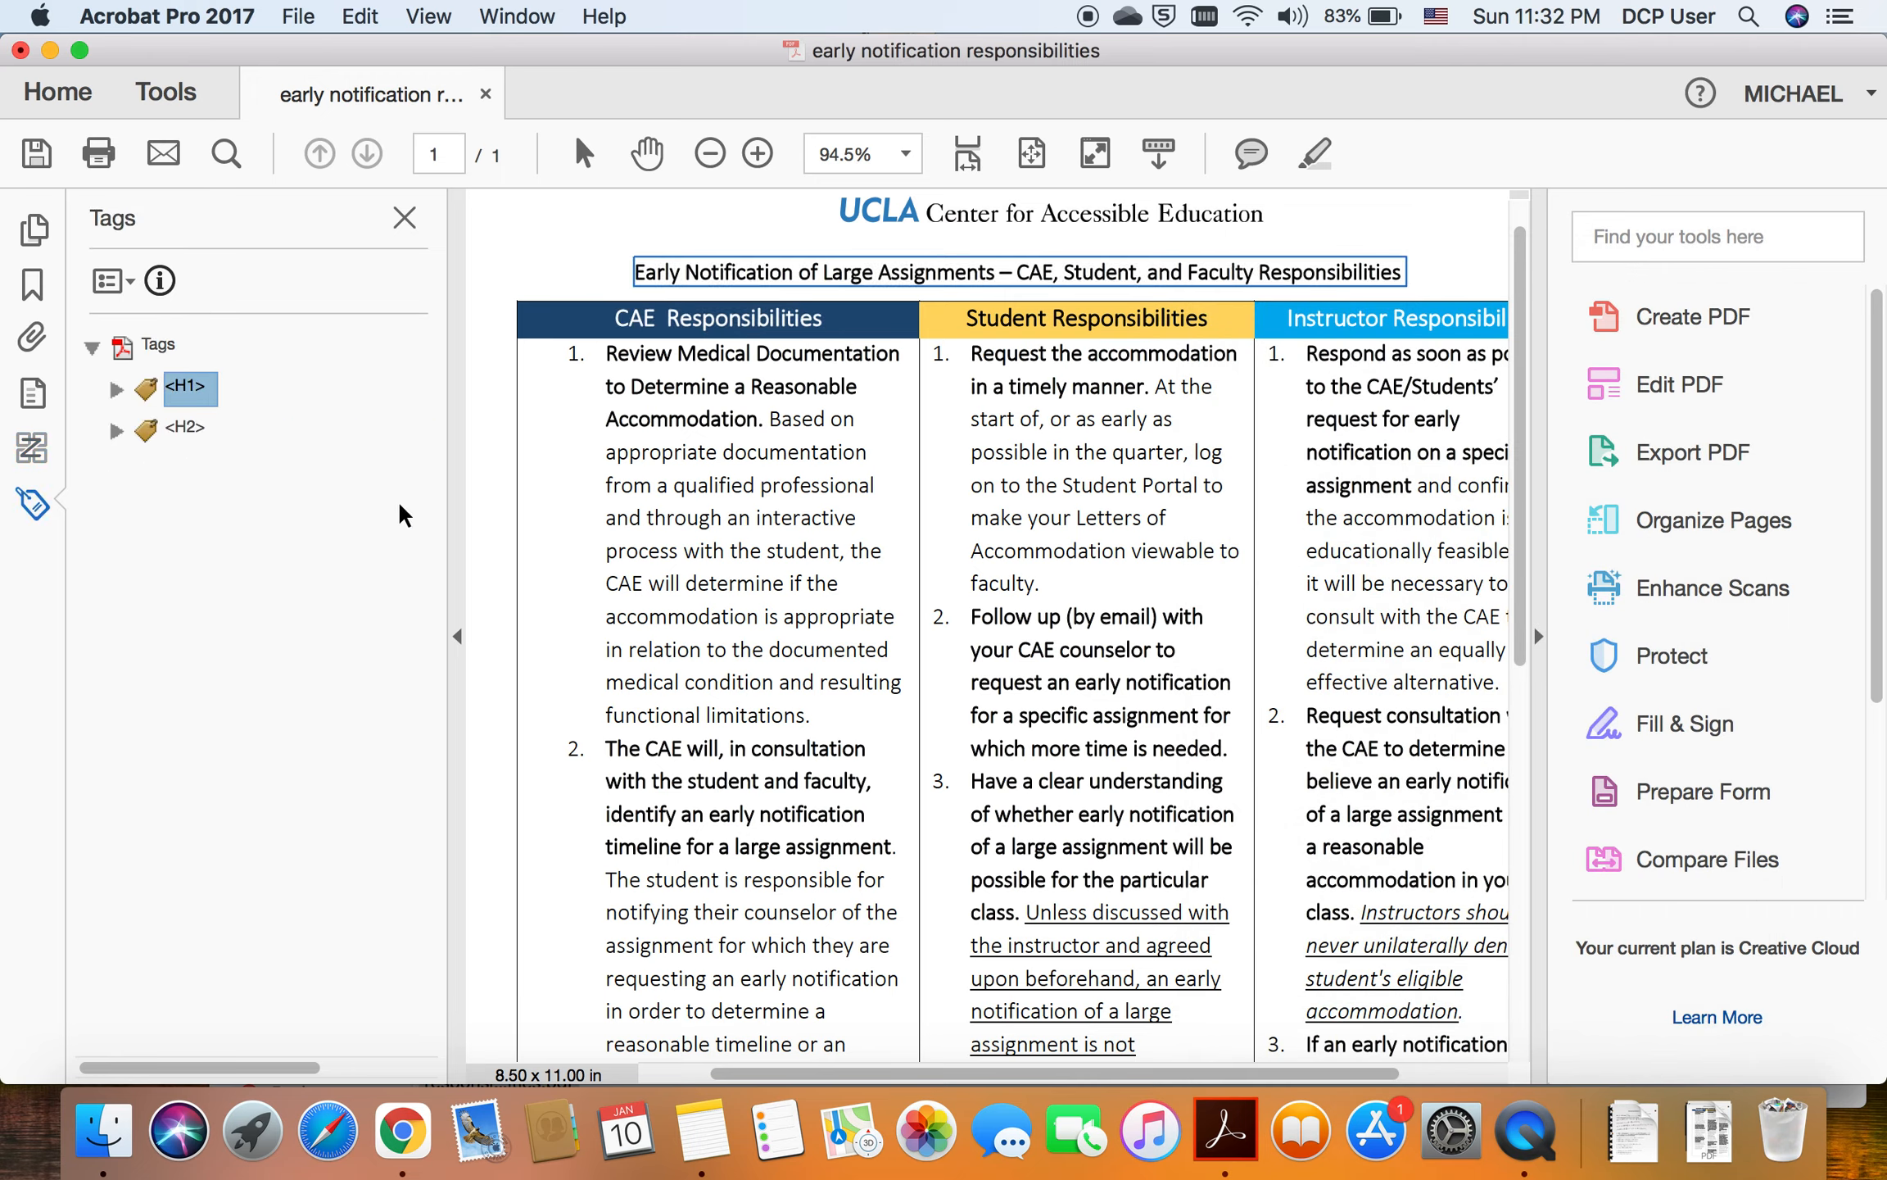
pyautogui.click(185, 428)
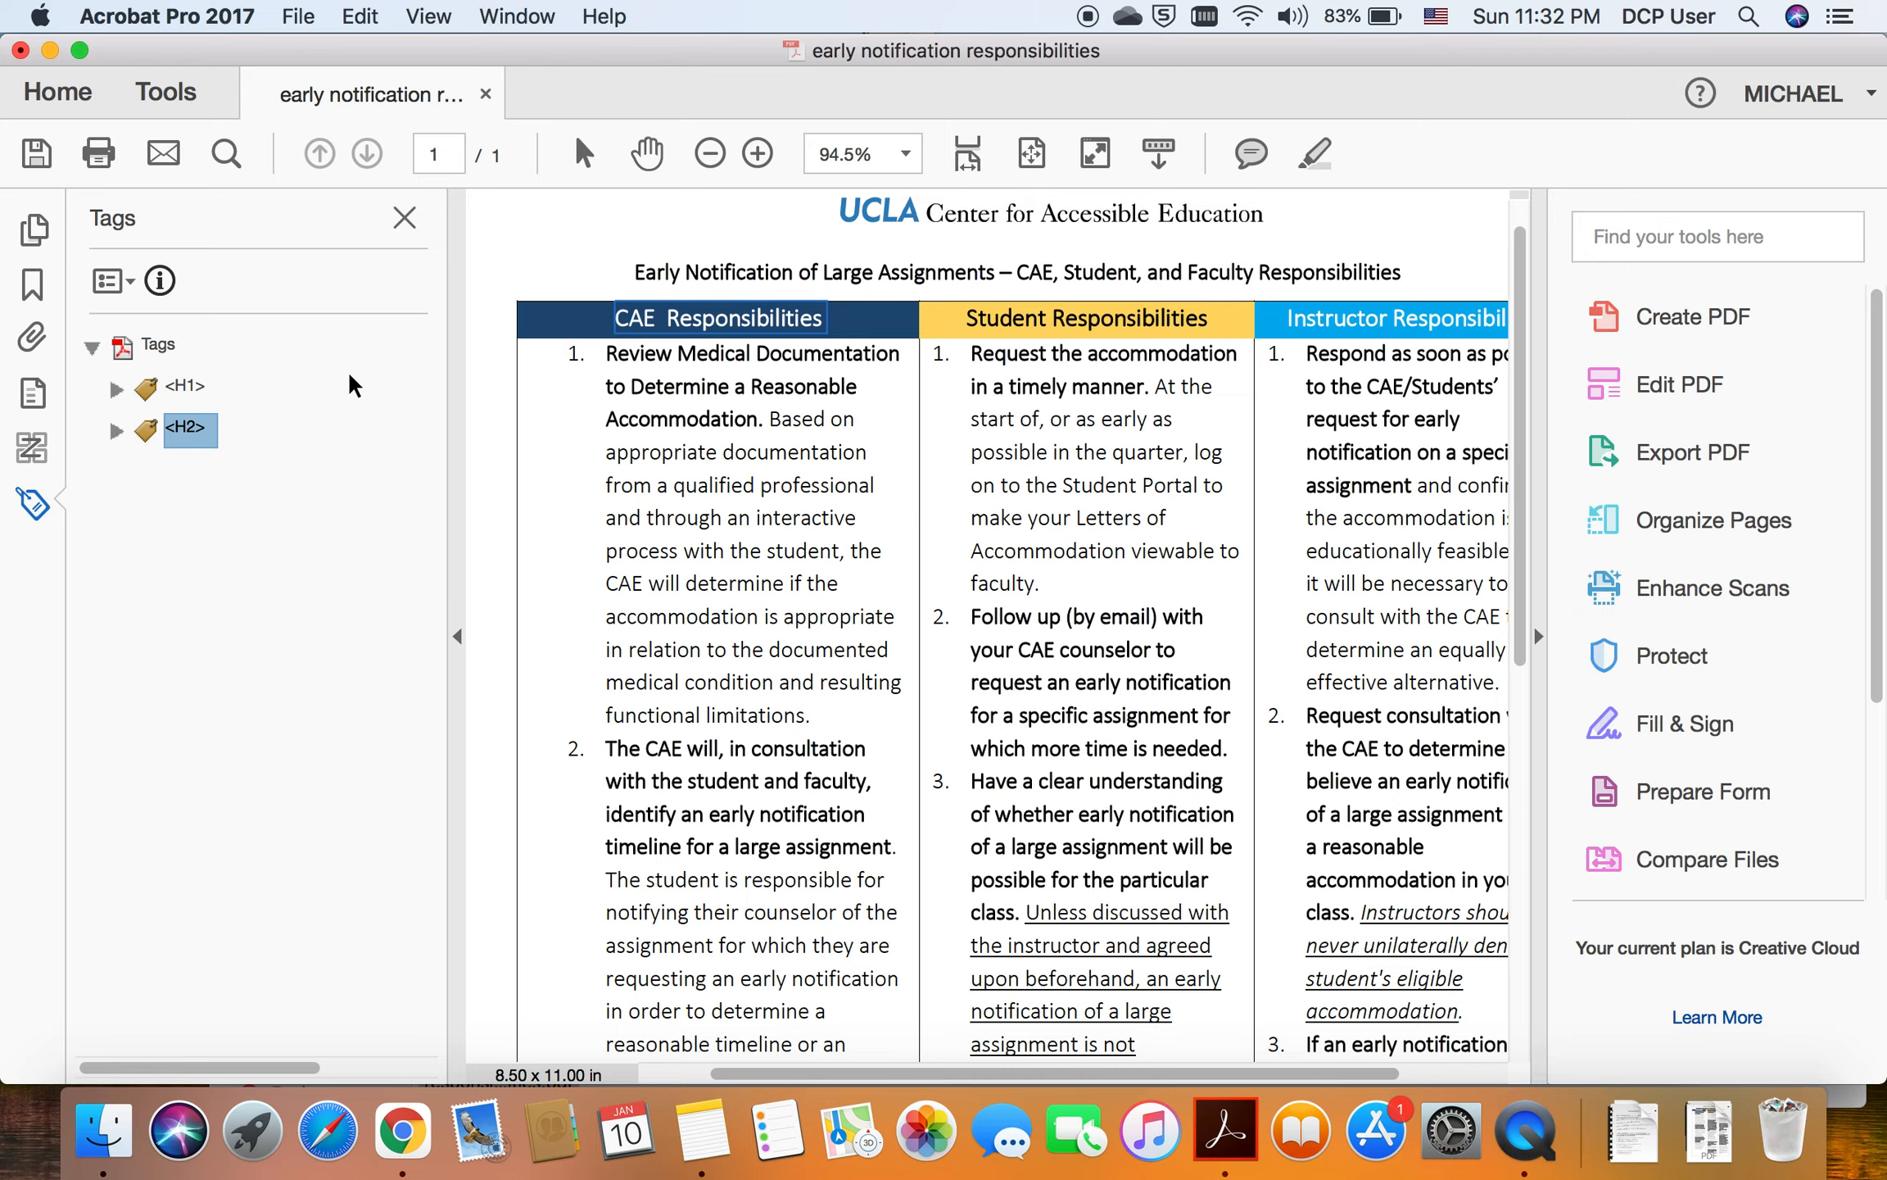
pyautogui.press('super+Tab')
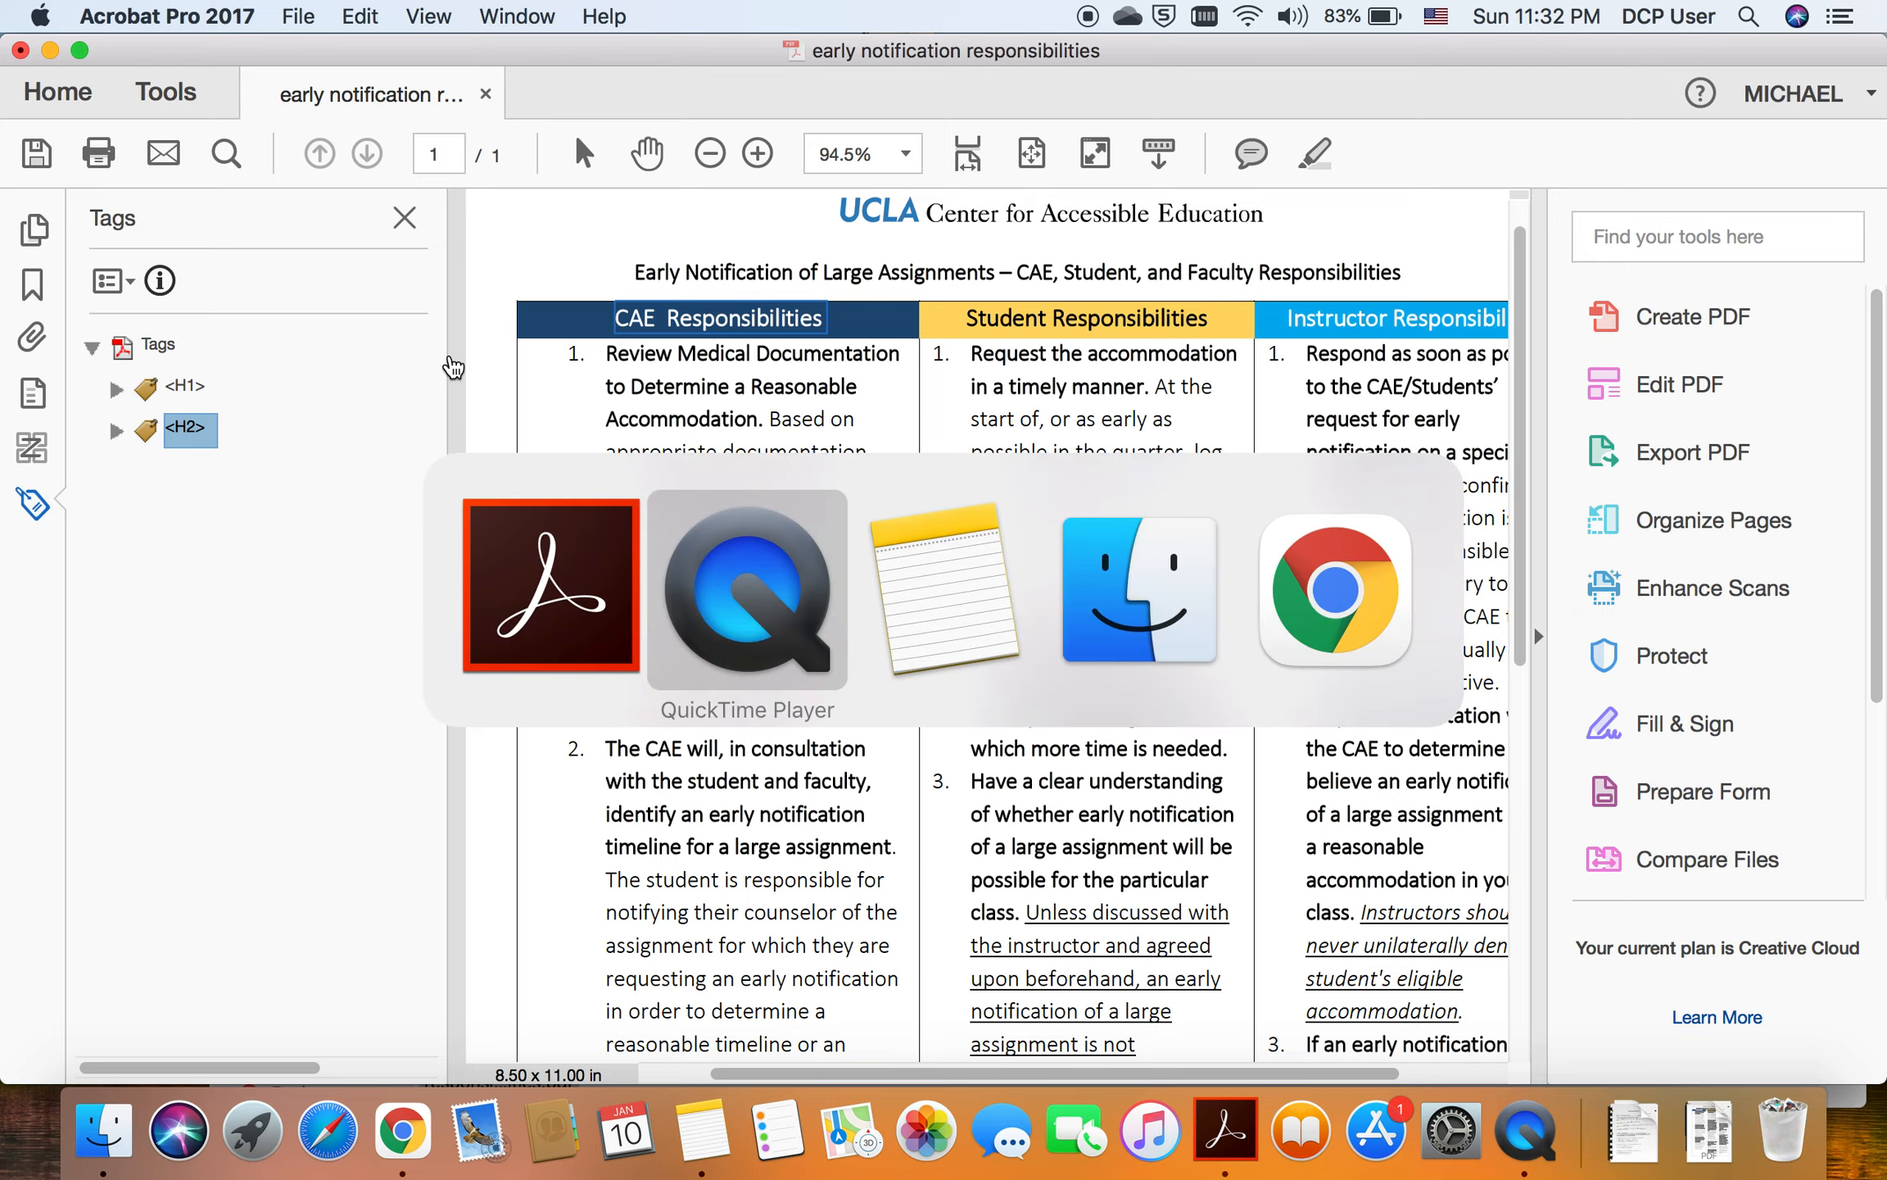
pyautogui.press('super+Tab')
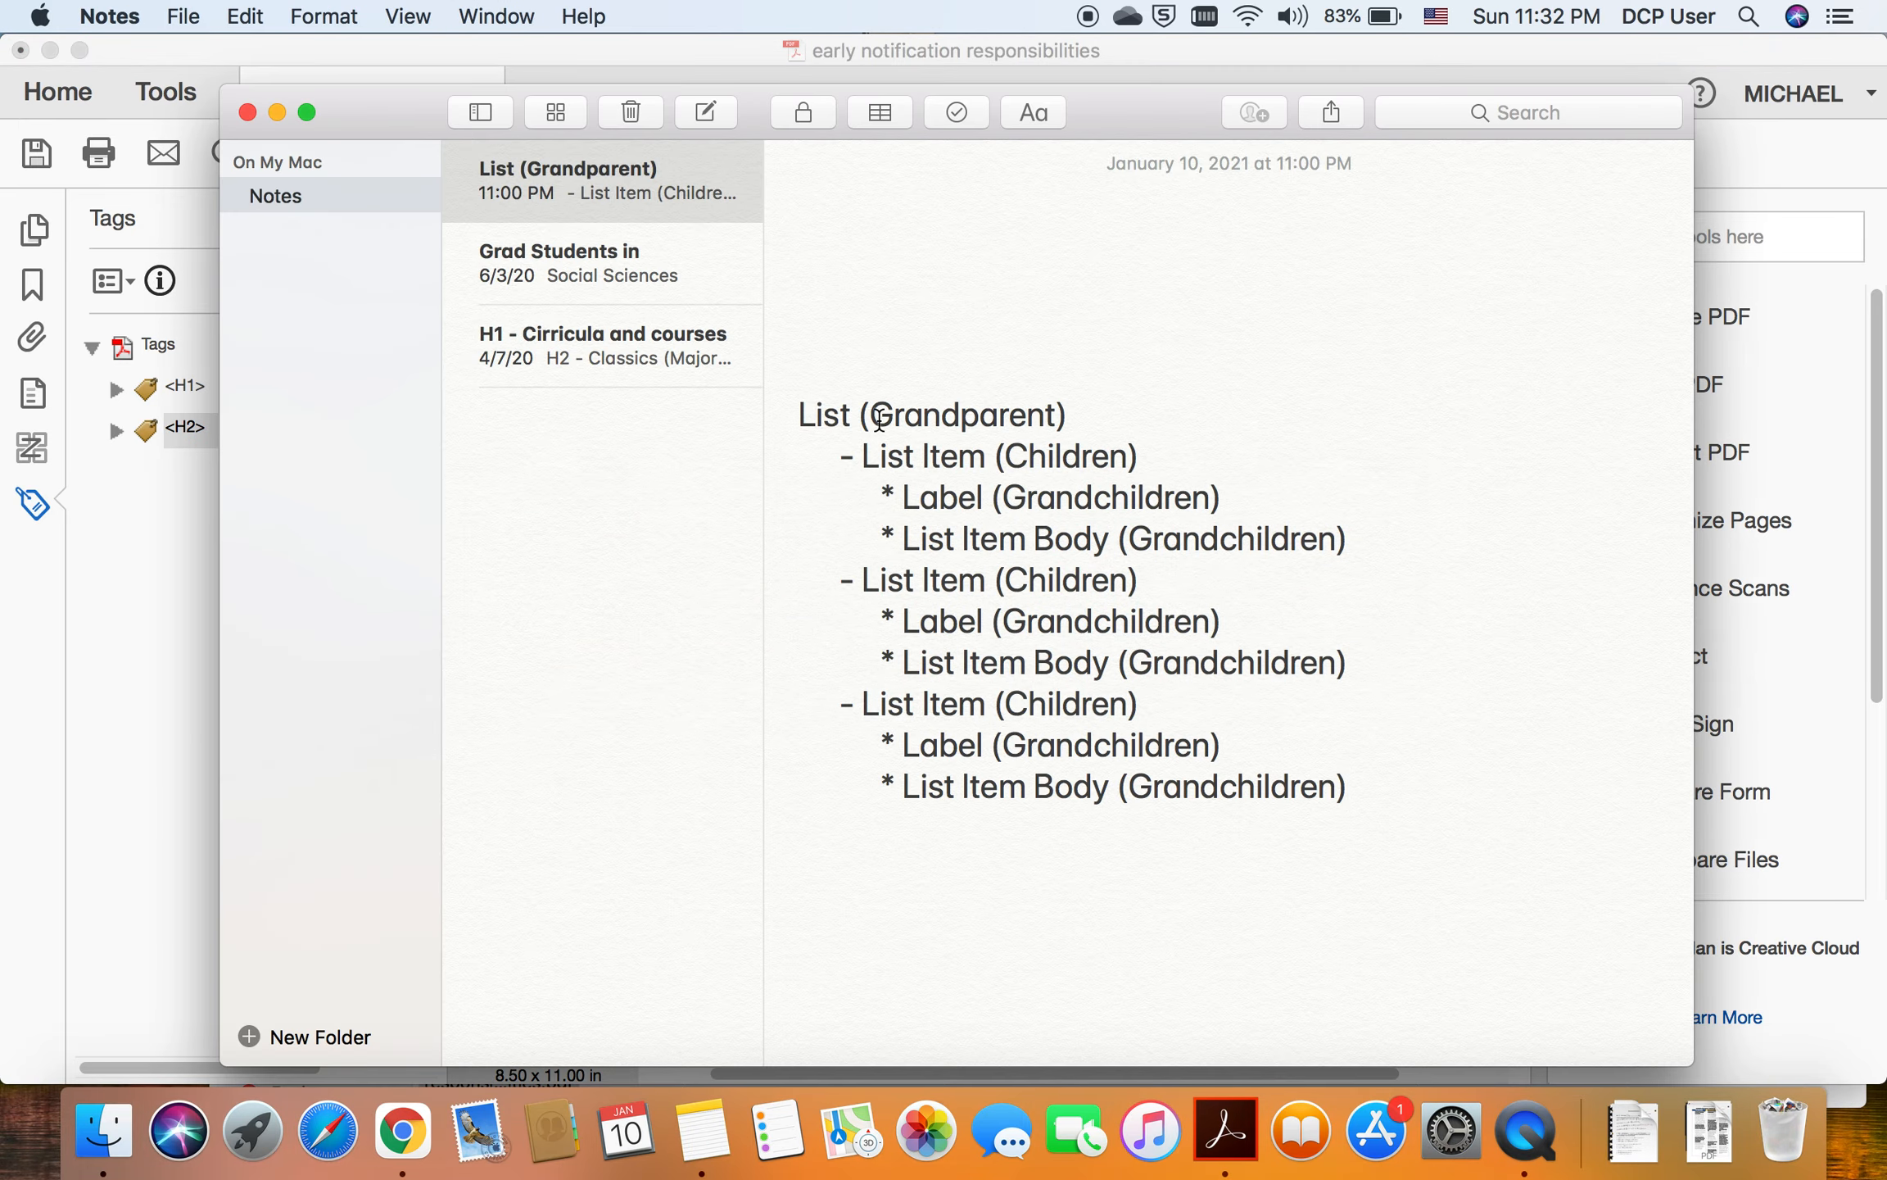
pyautogui.moveTo(824, 411); pyautogui.dragTo(1369, 813)
pyautogui.click(1371, 813)
pyautogui.moveTo(1084, 408); pyautogui.dragTo(799, 410)
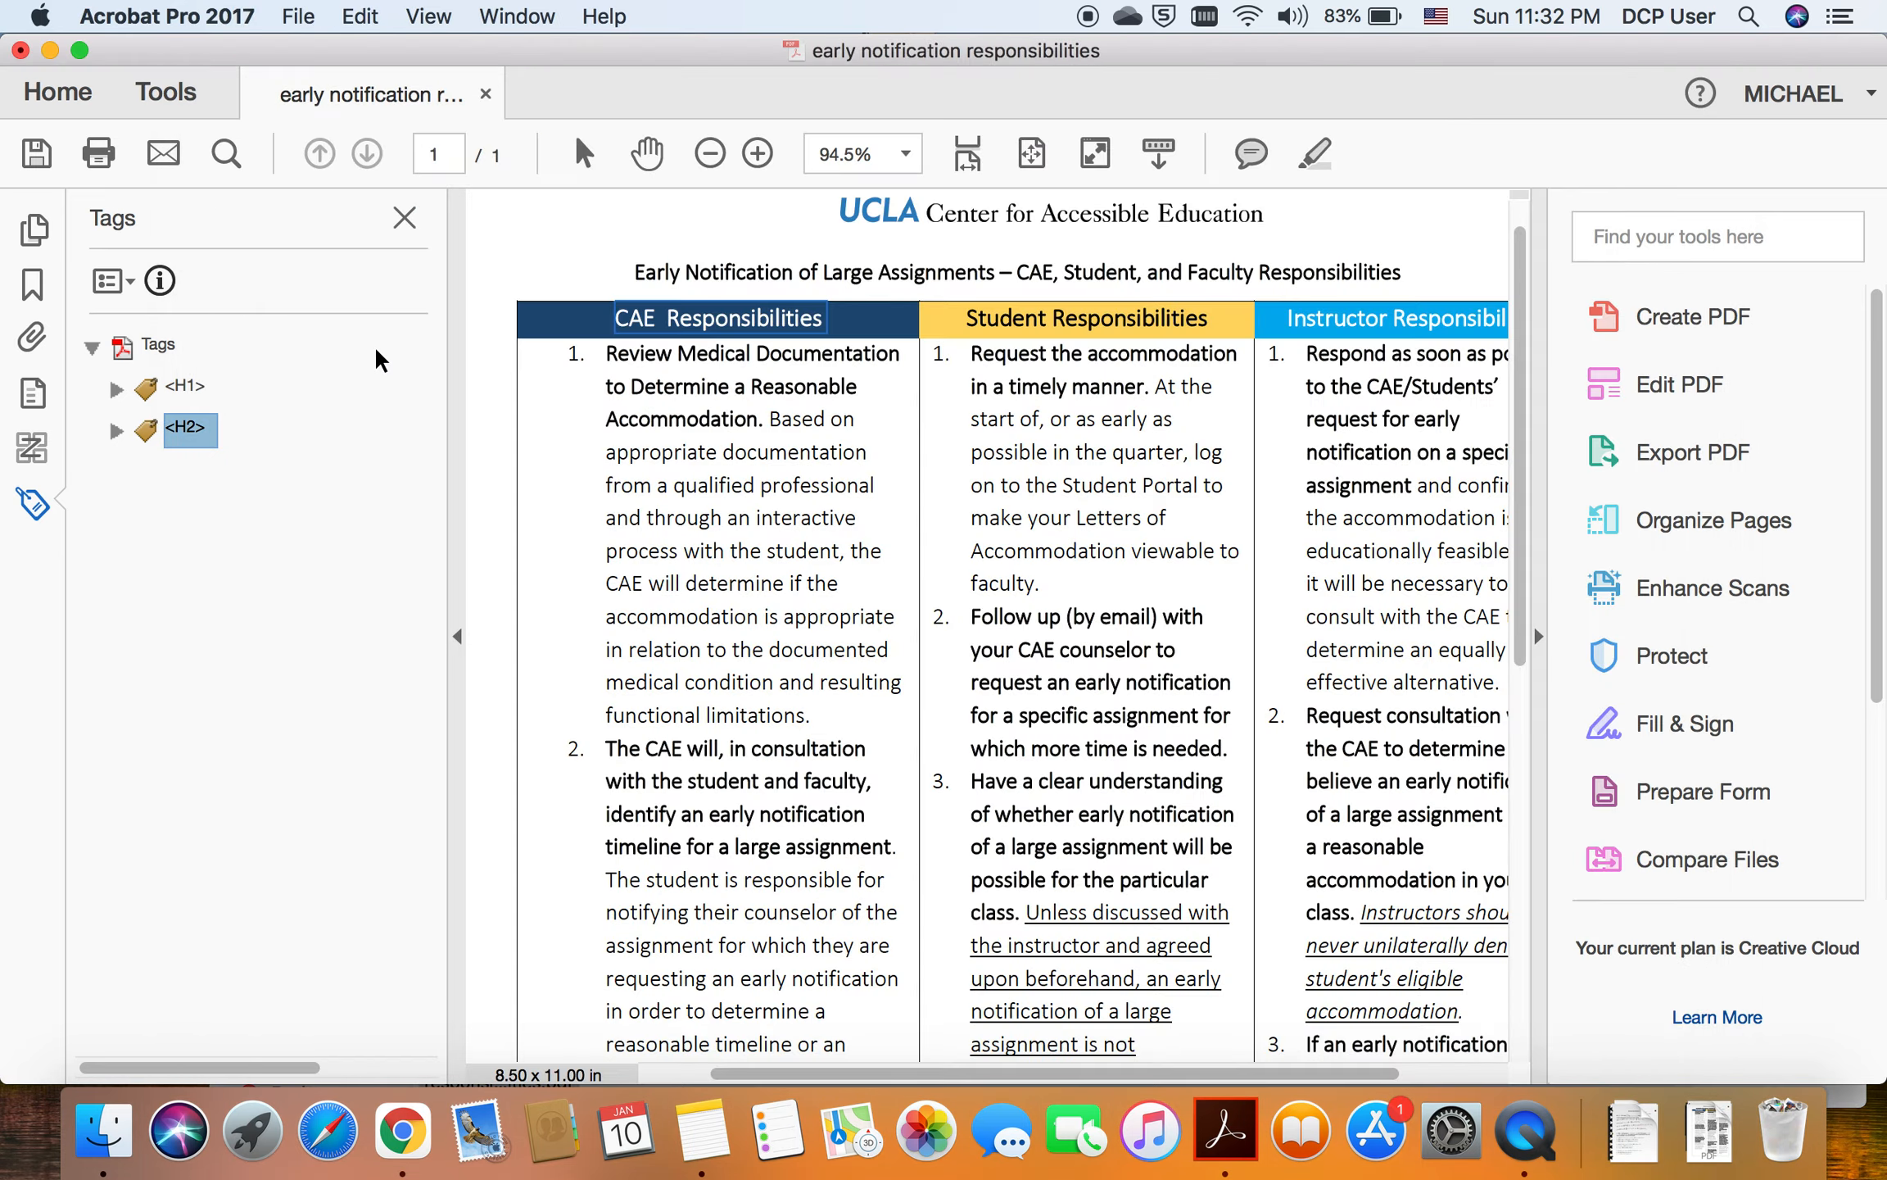
# Step: Back in Acrobat Pro, create a new tag of type List after the H2 tag, leaving its title blank
pyautogui.press('super+Tab')
pyautogui.click(116, 282)
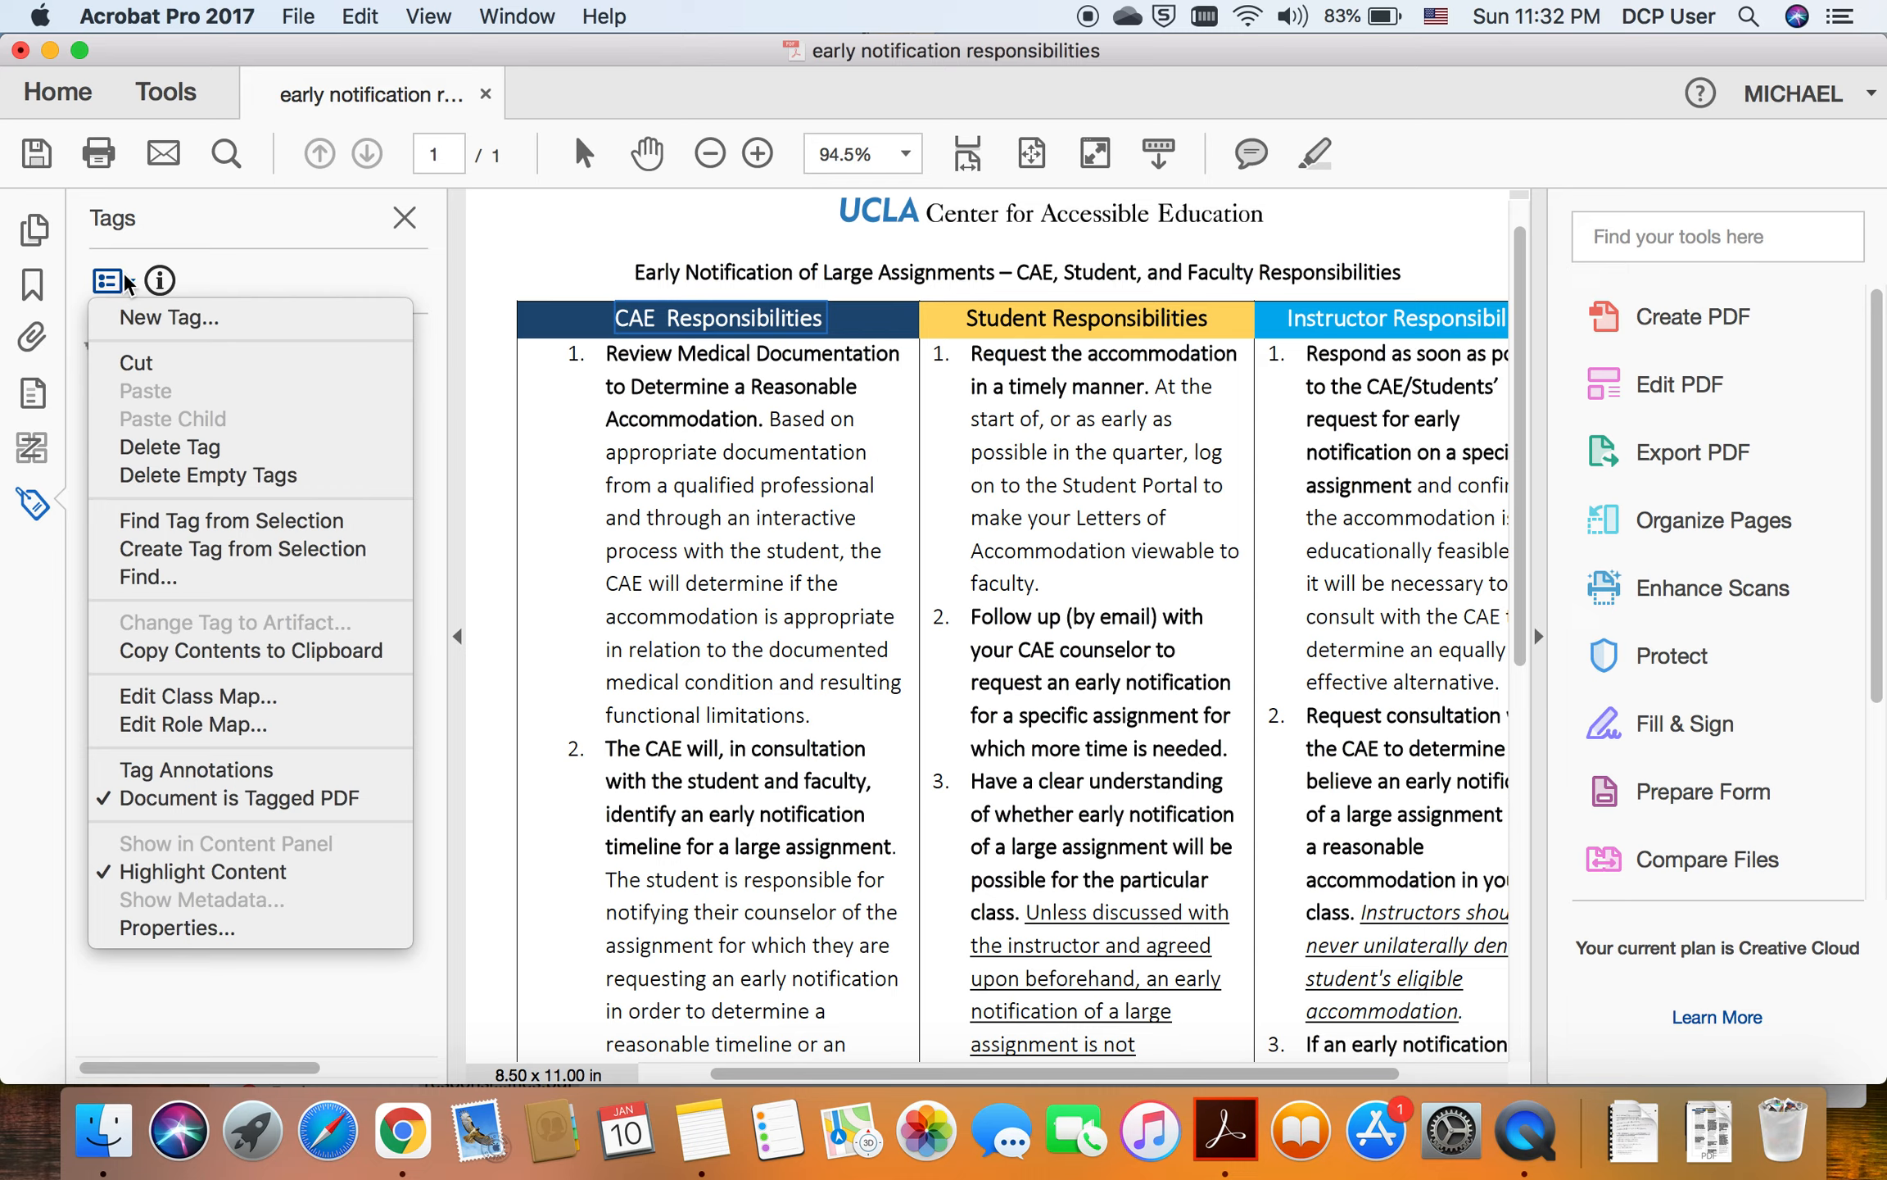
pyautogui.click(148, 317)
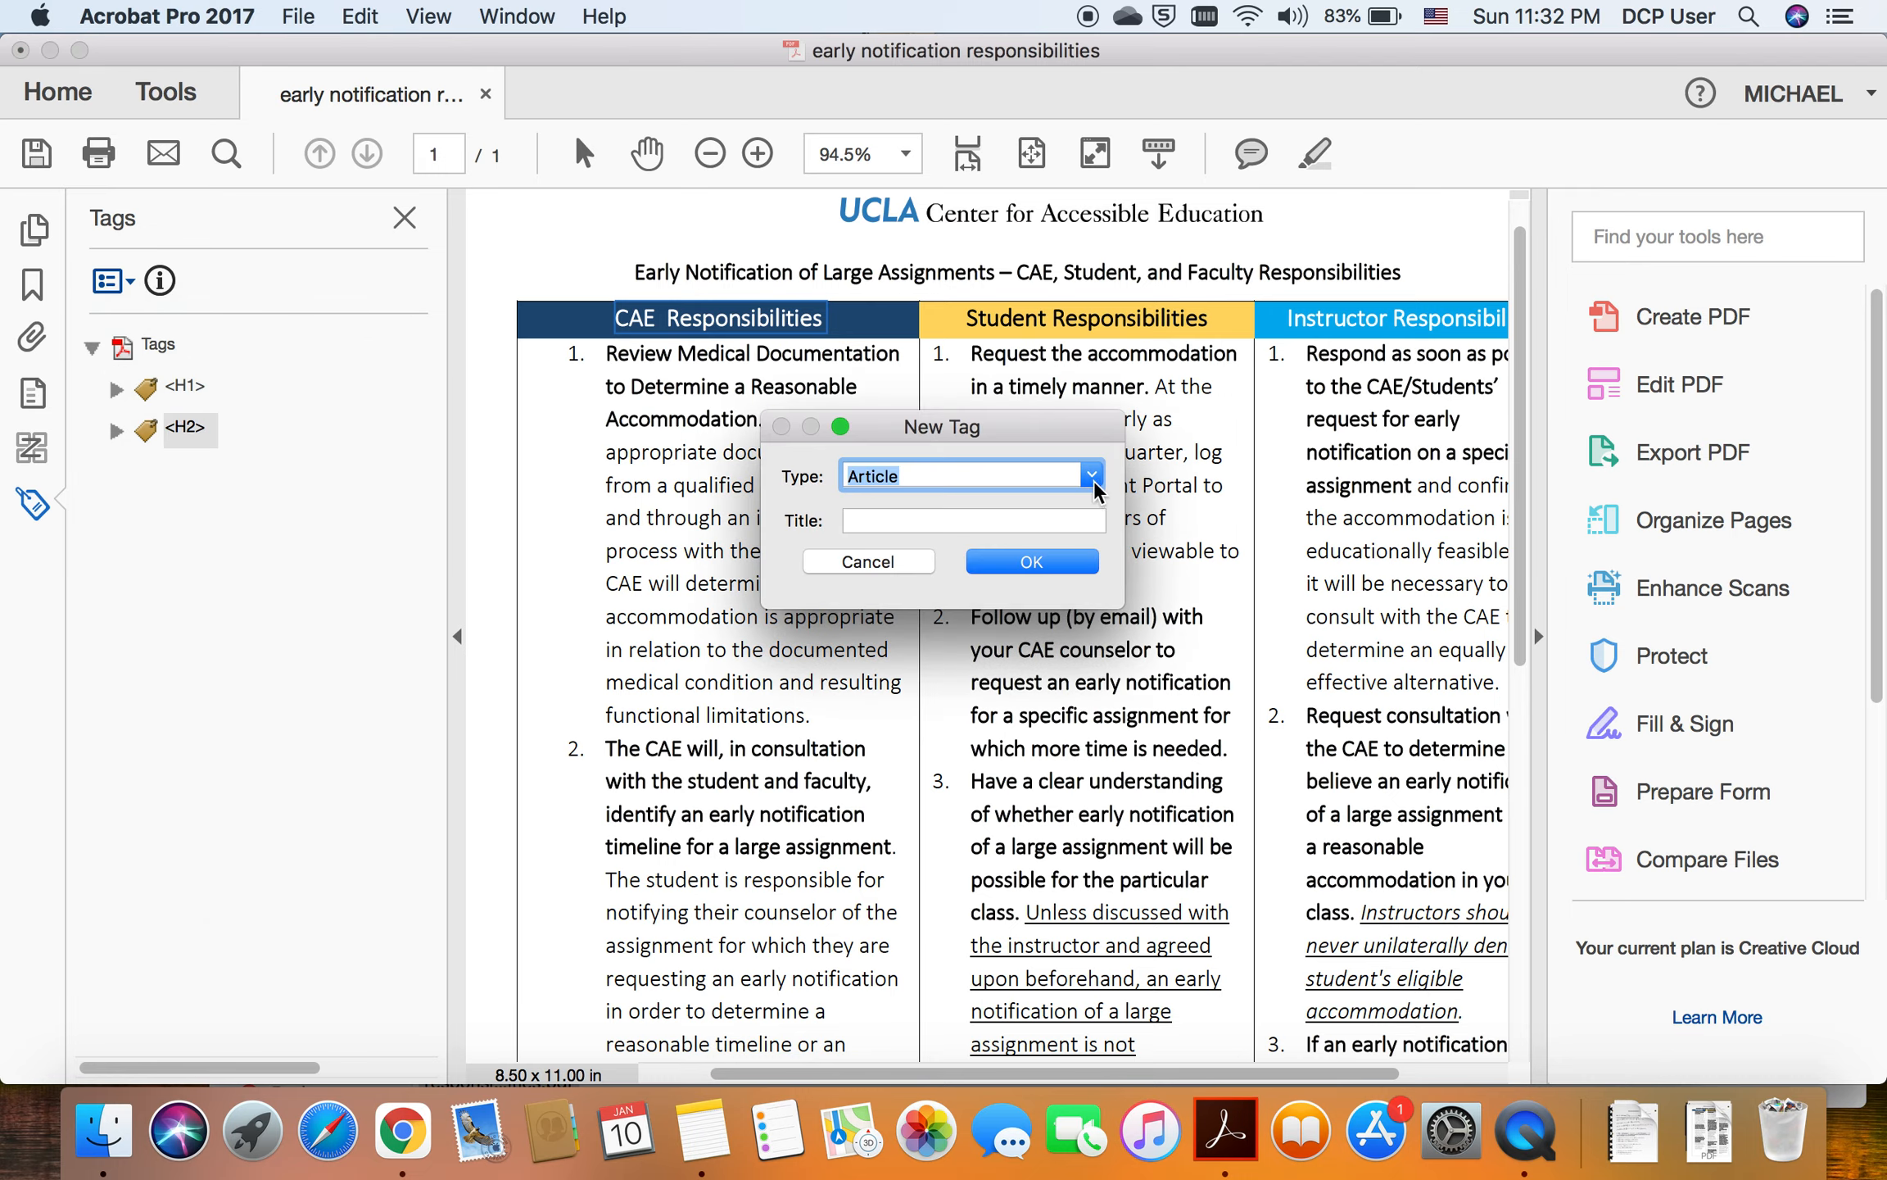
pyautogui.click(1093, 478)
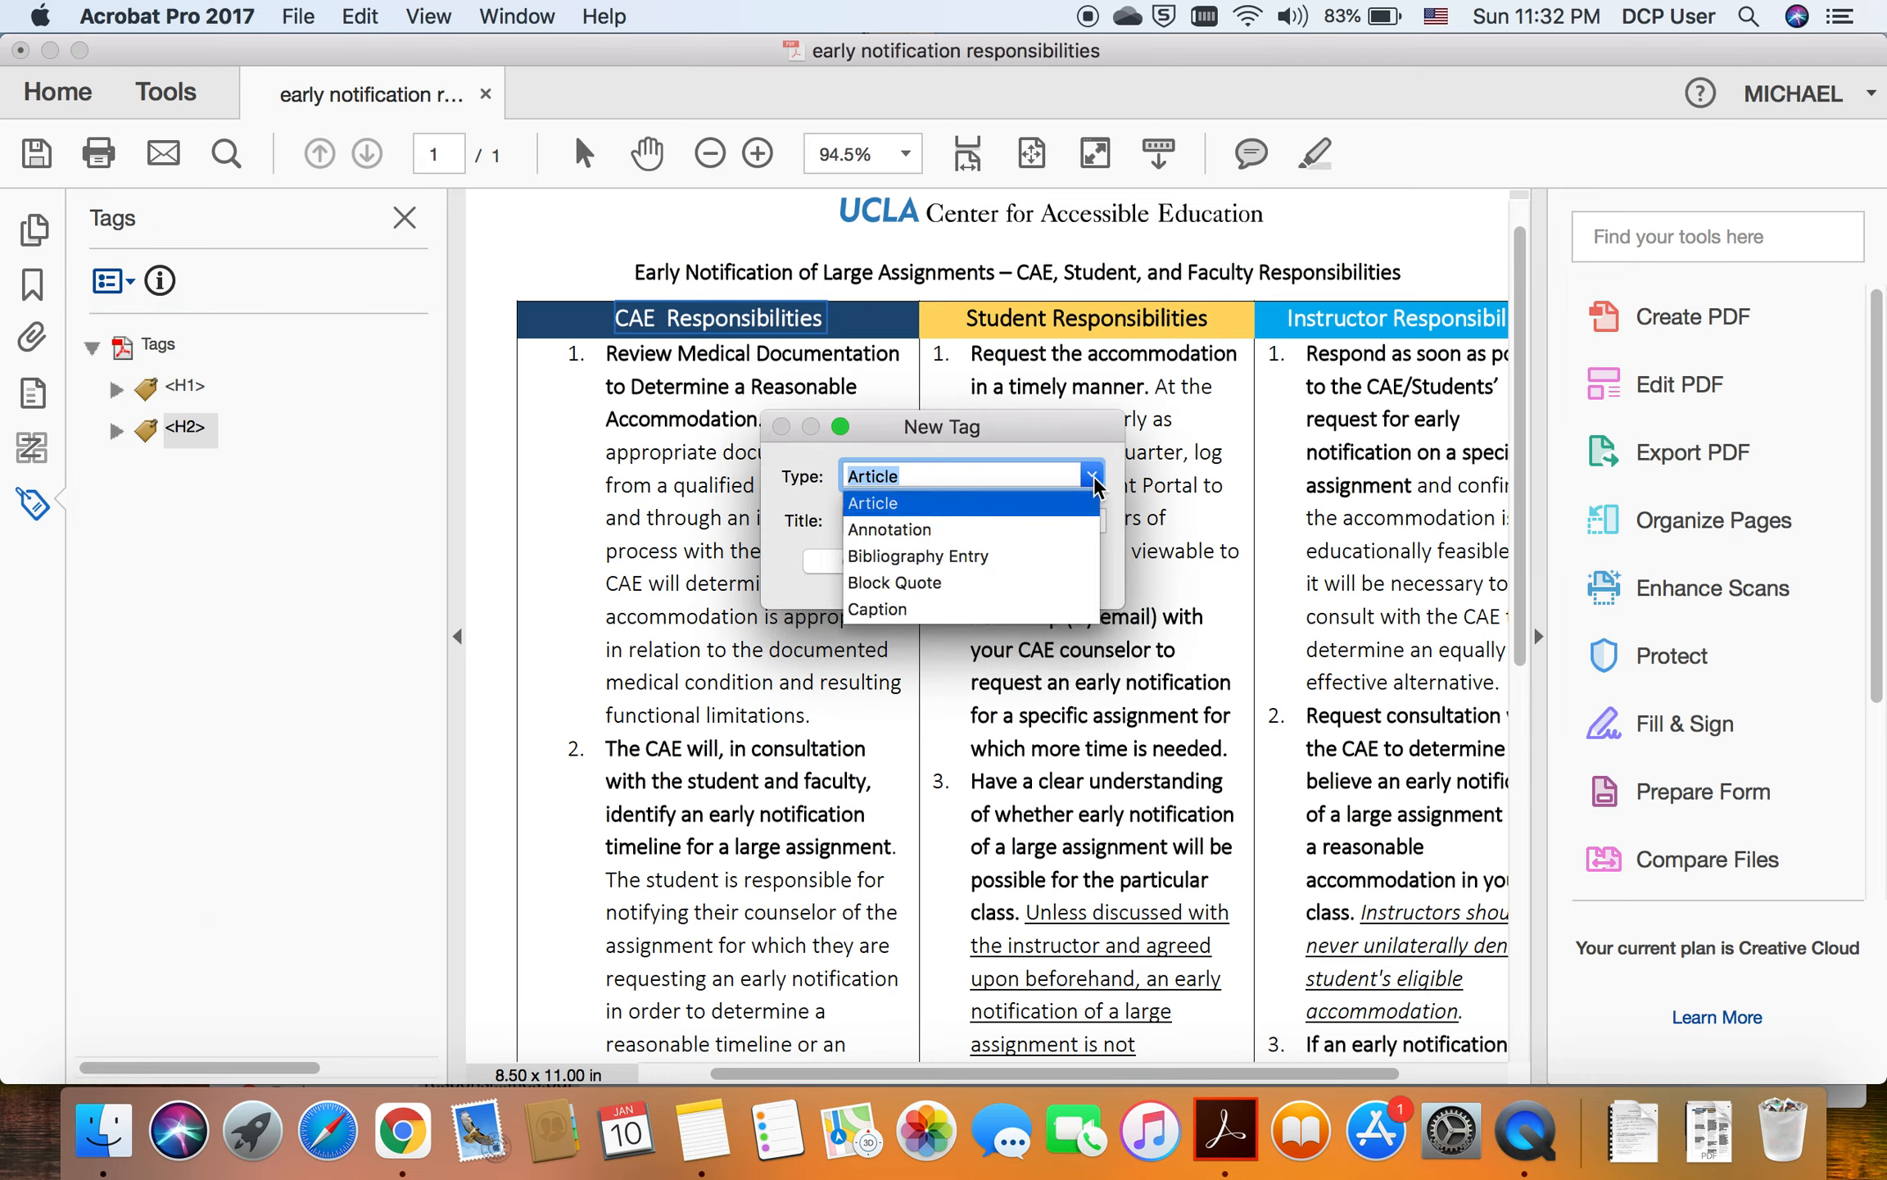
pyautogui.scroll(-3, 920, 573)
pyautogui.scroll(-2, 918, 562)
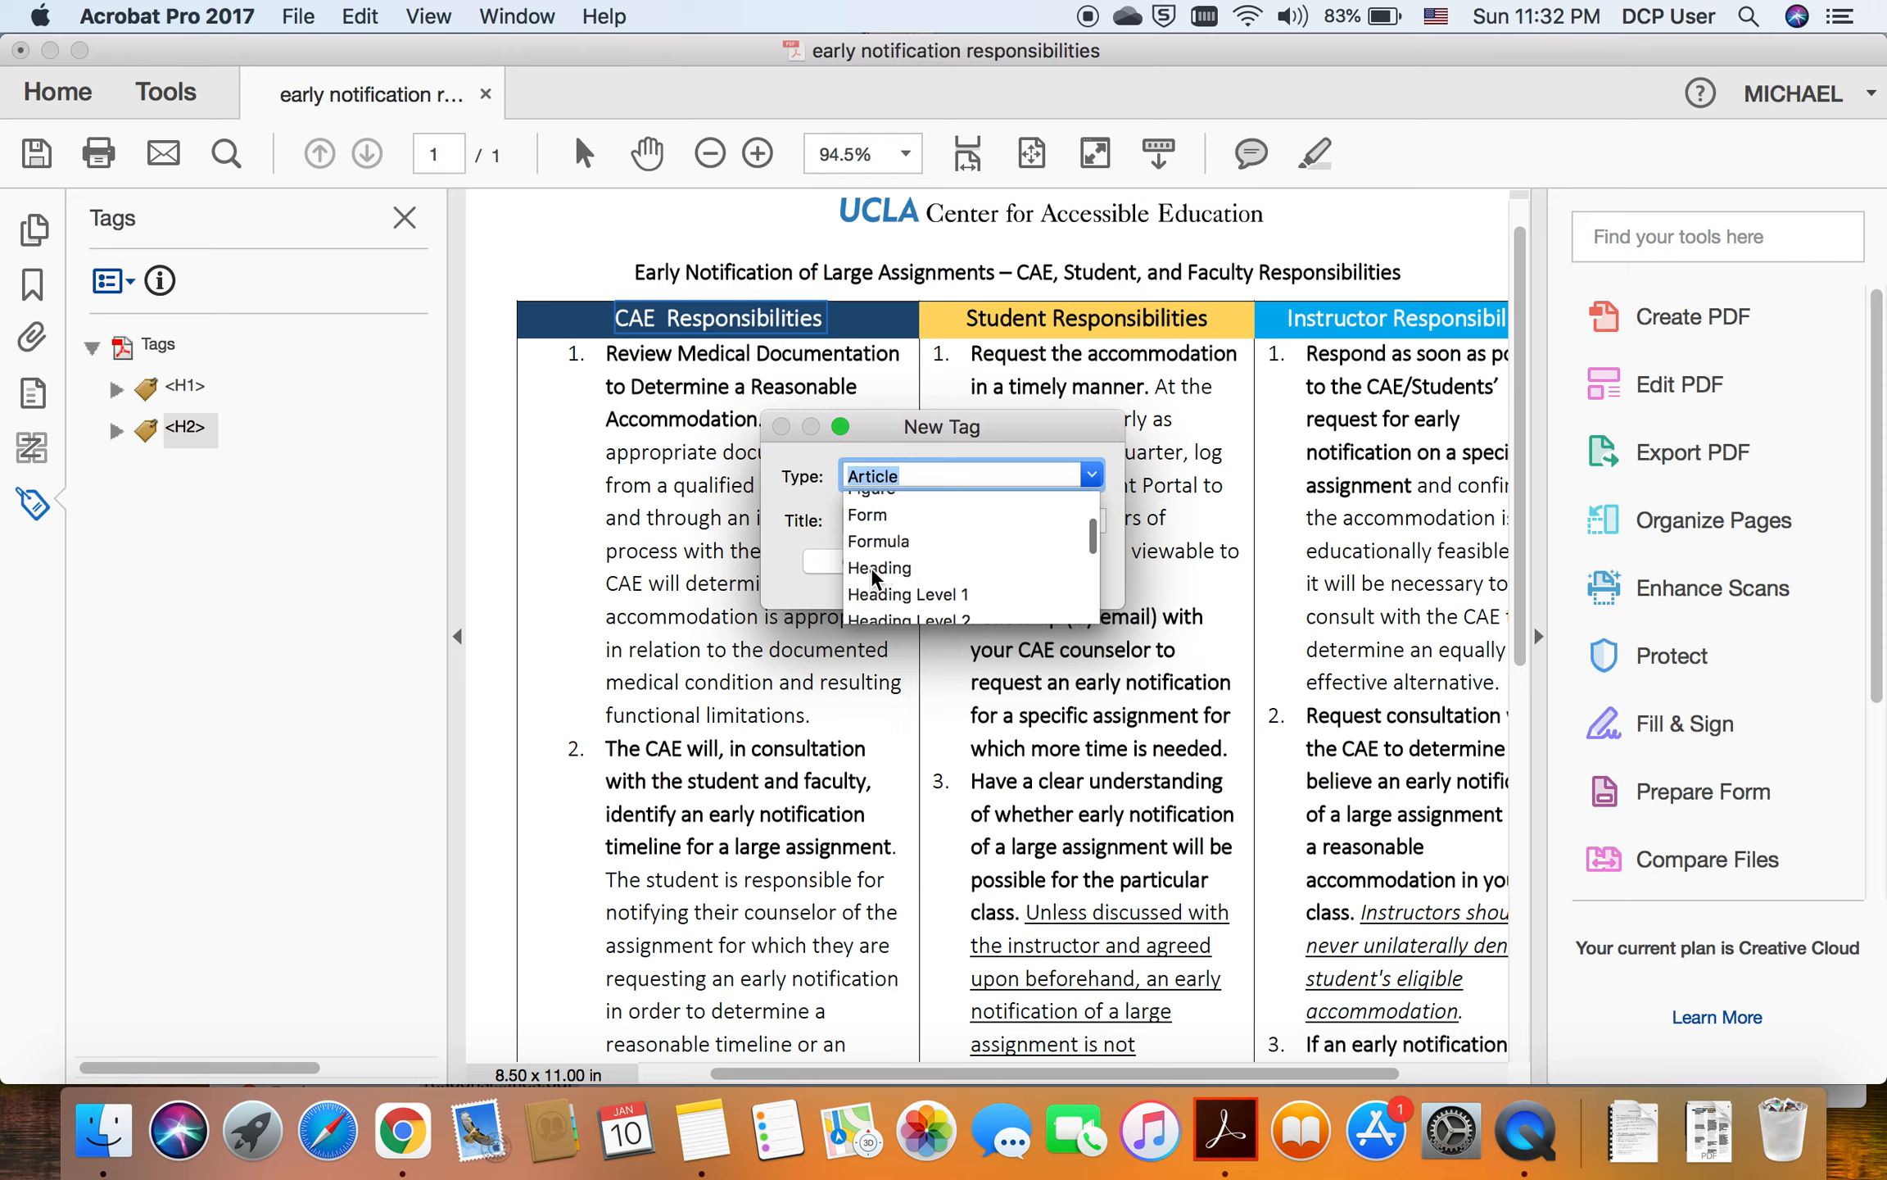
pyautogui.scroll(-4, 906, 553)
pyautogui.scroll(-8, 955, 562)
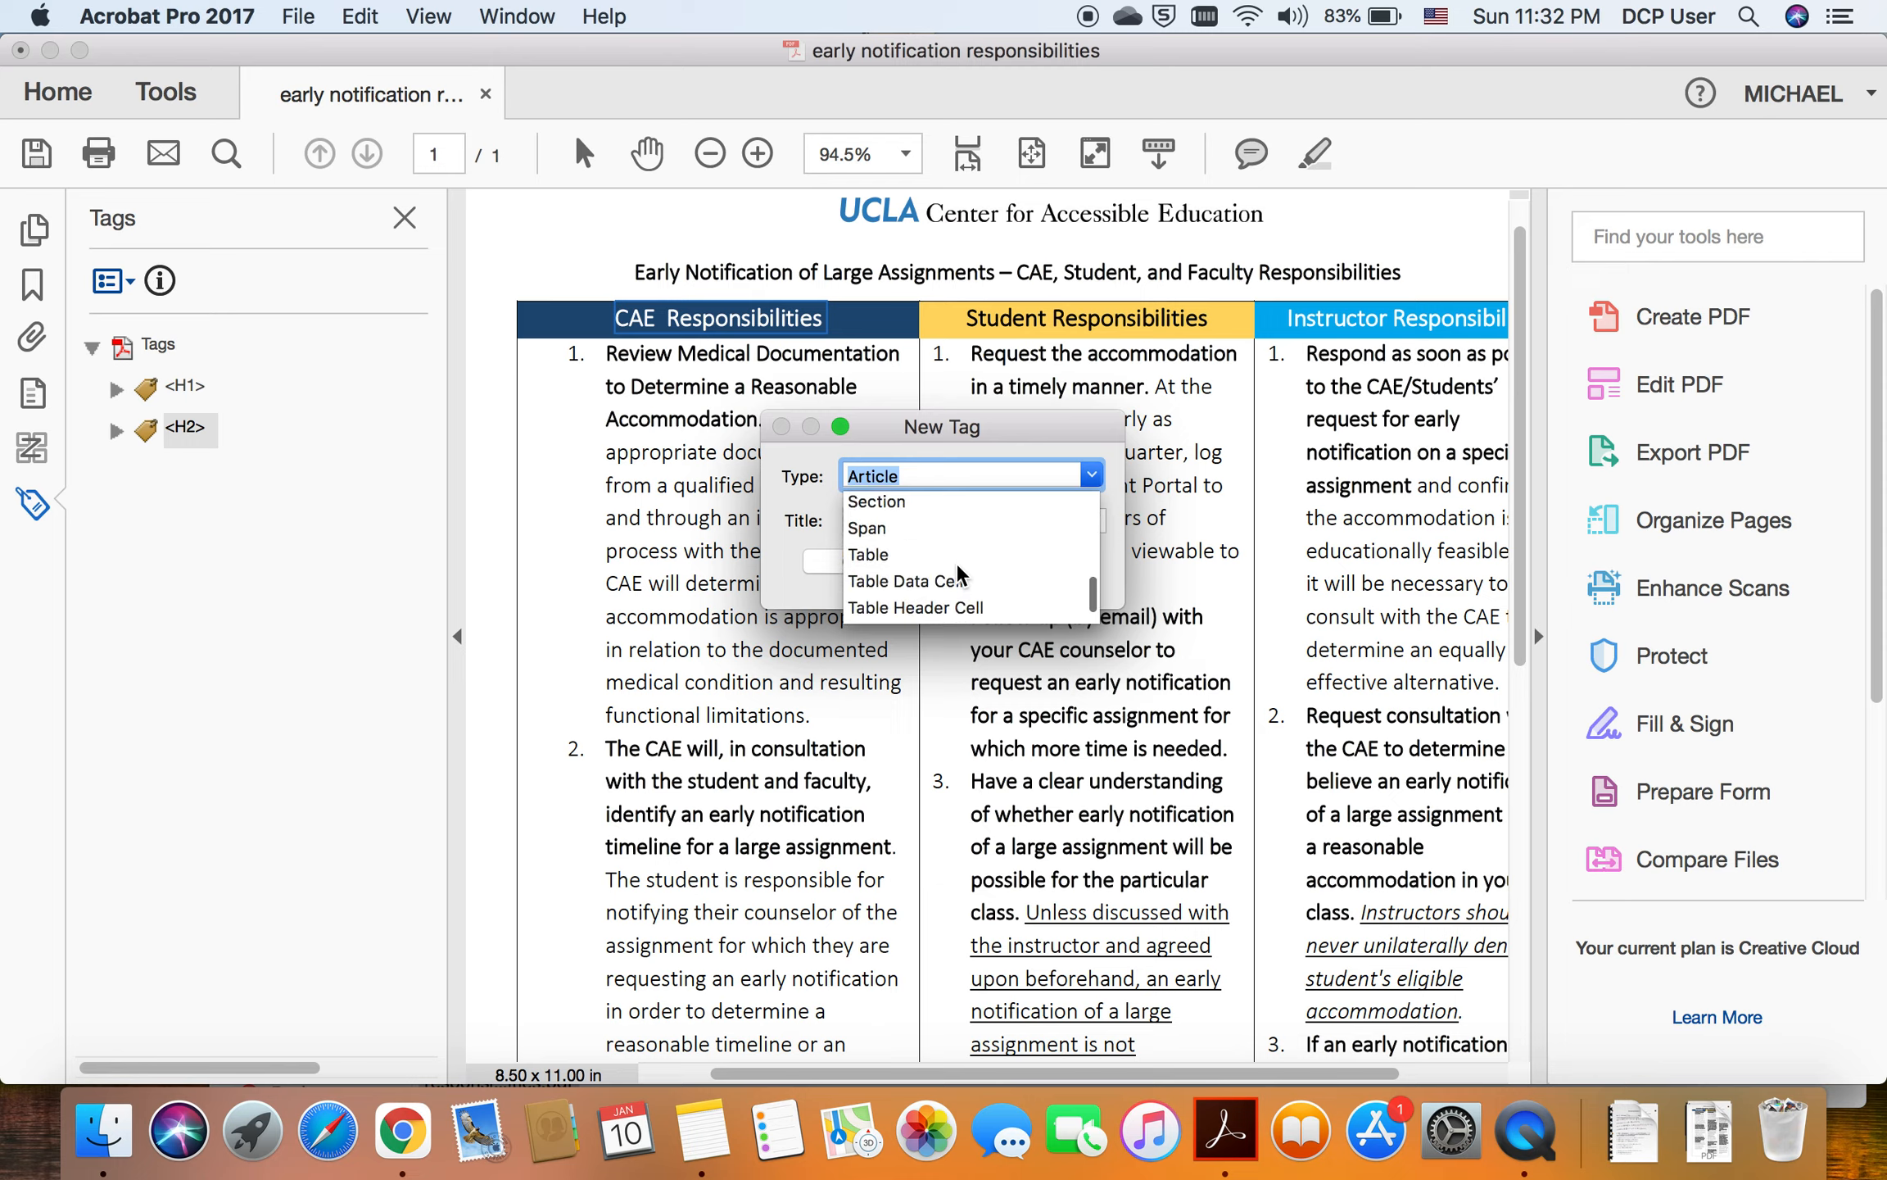
pyautogui.scroll(-1, 946, 566)
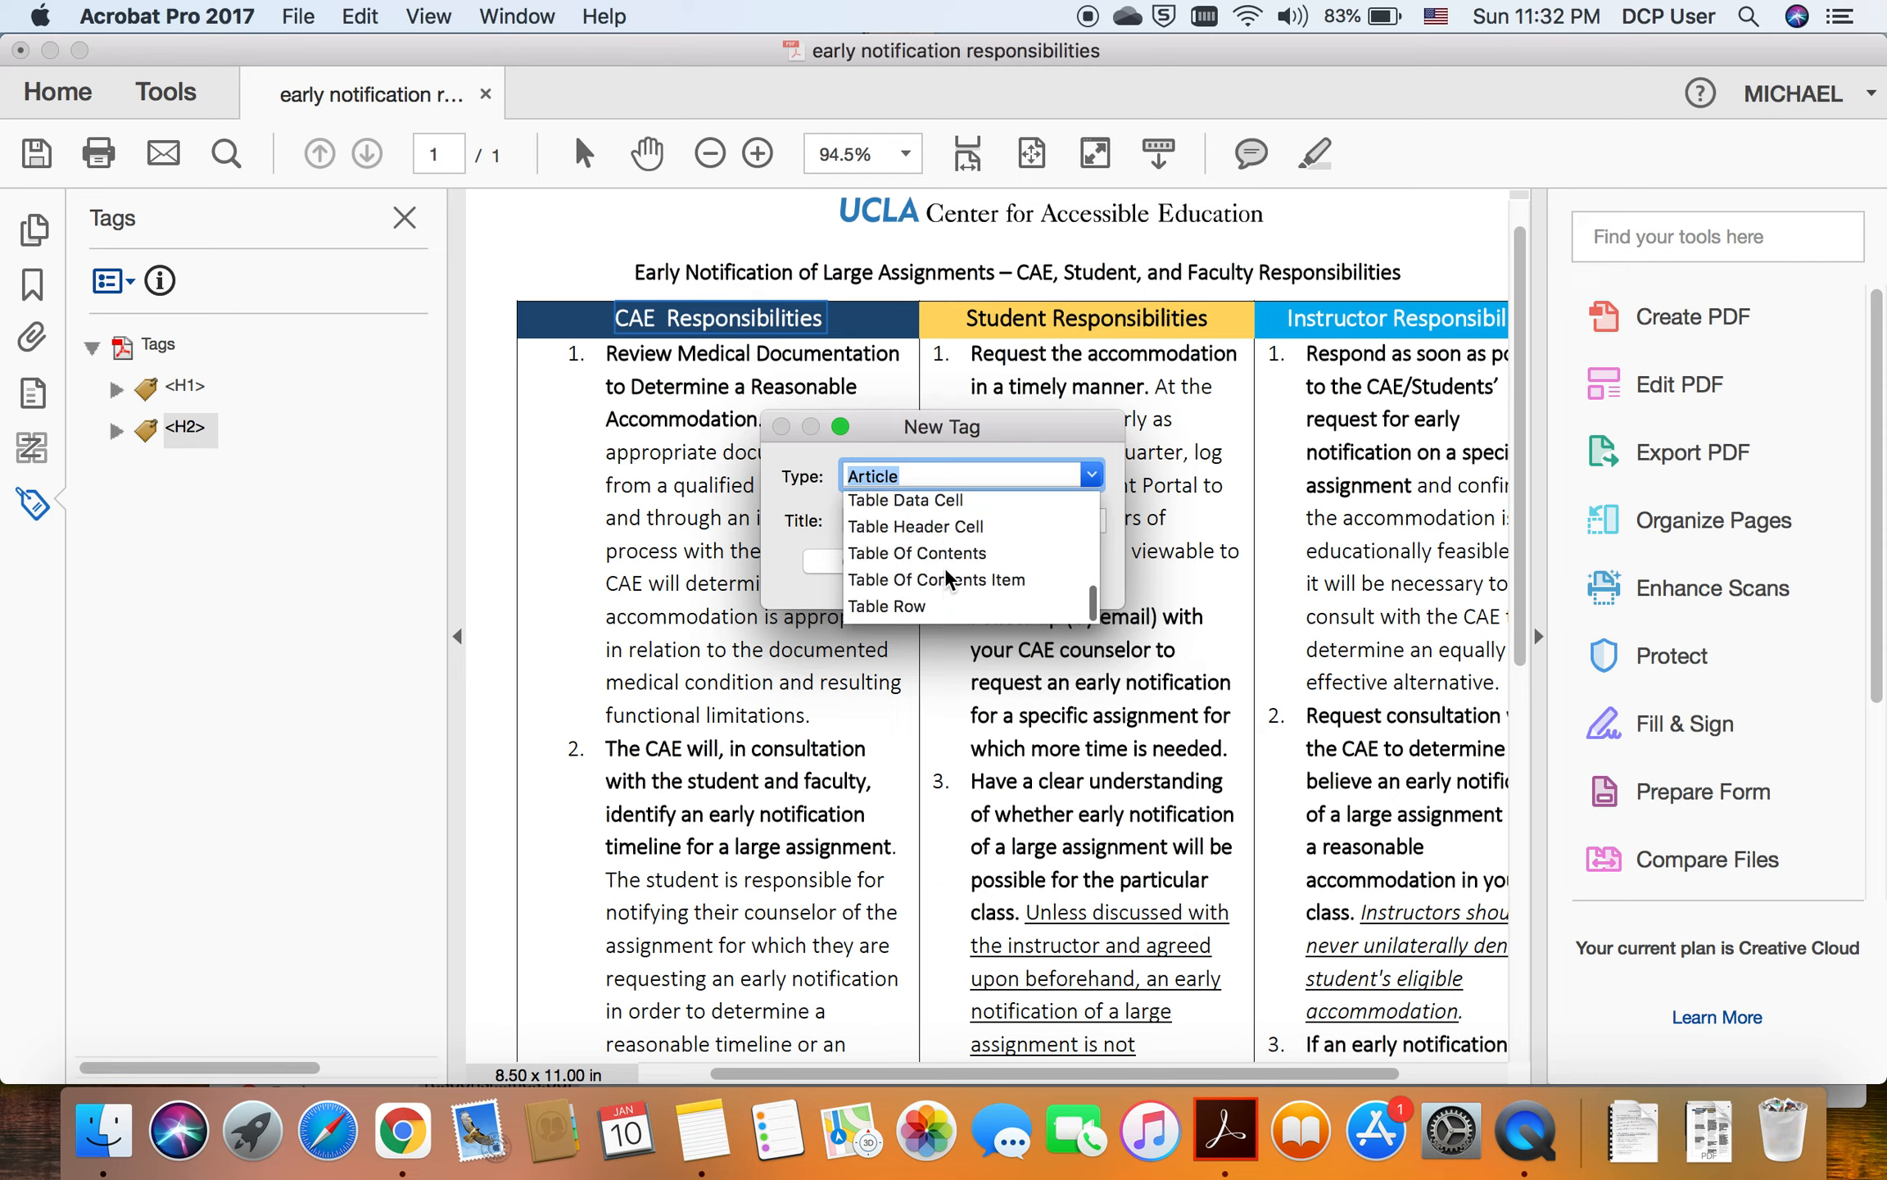
pyautogui.scroll(5, 941, 554)
pyautogui.scroll(-3, 925, 544)
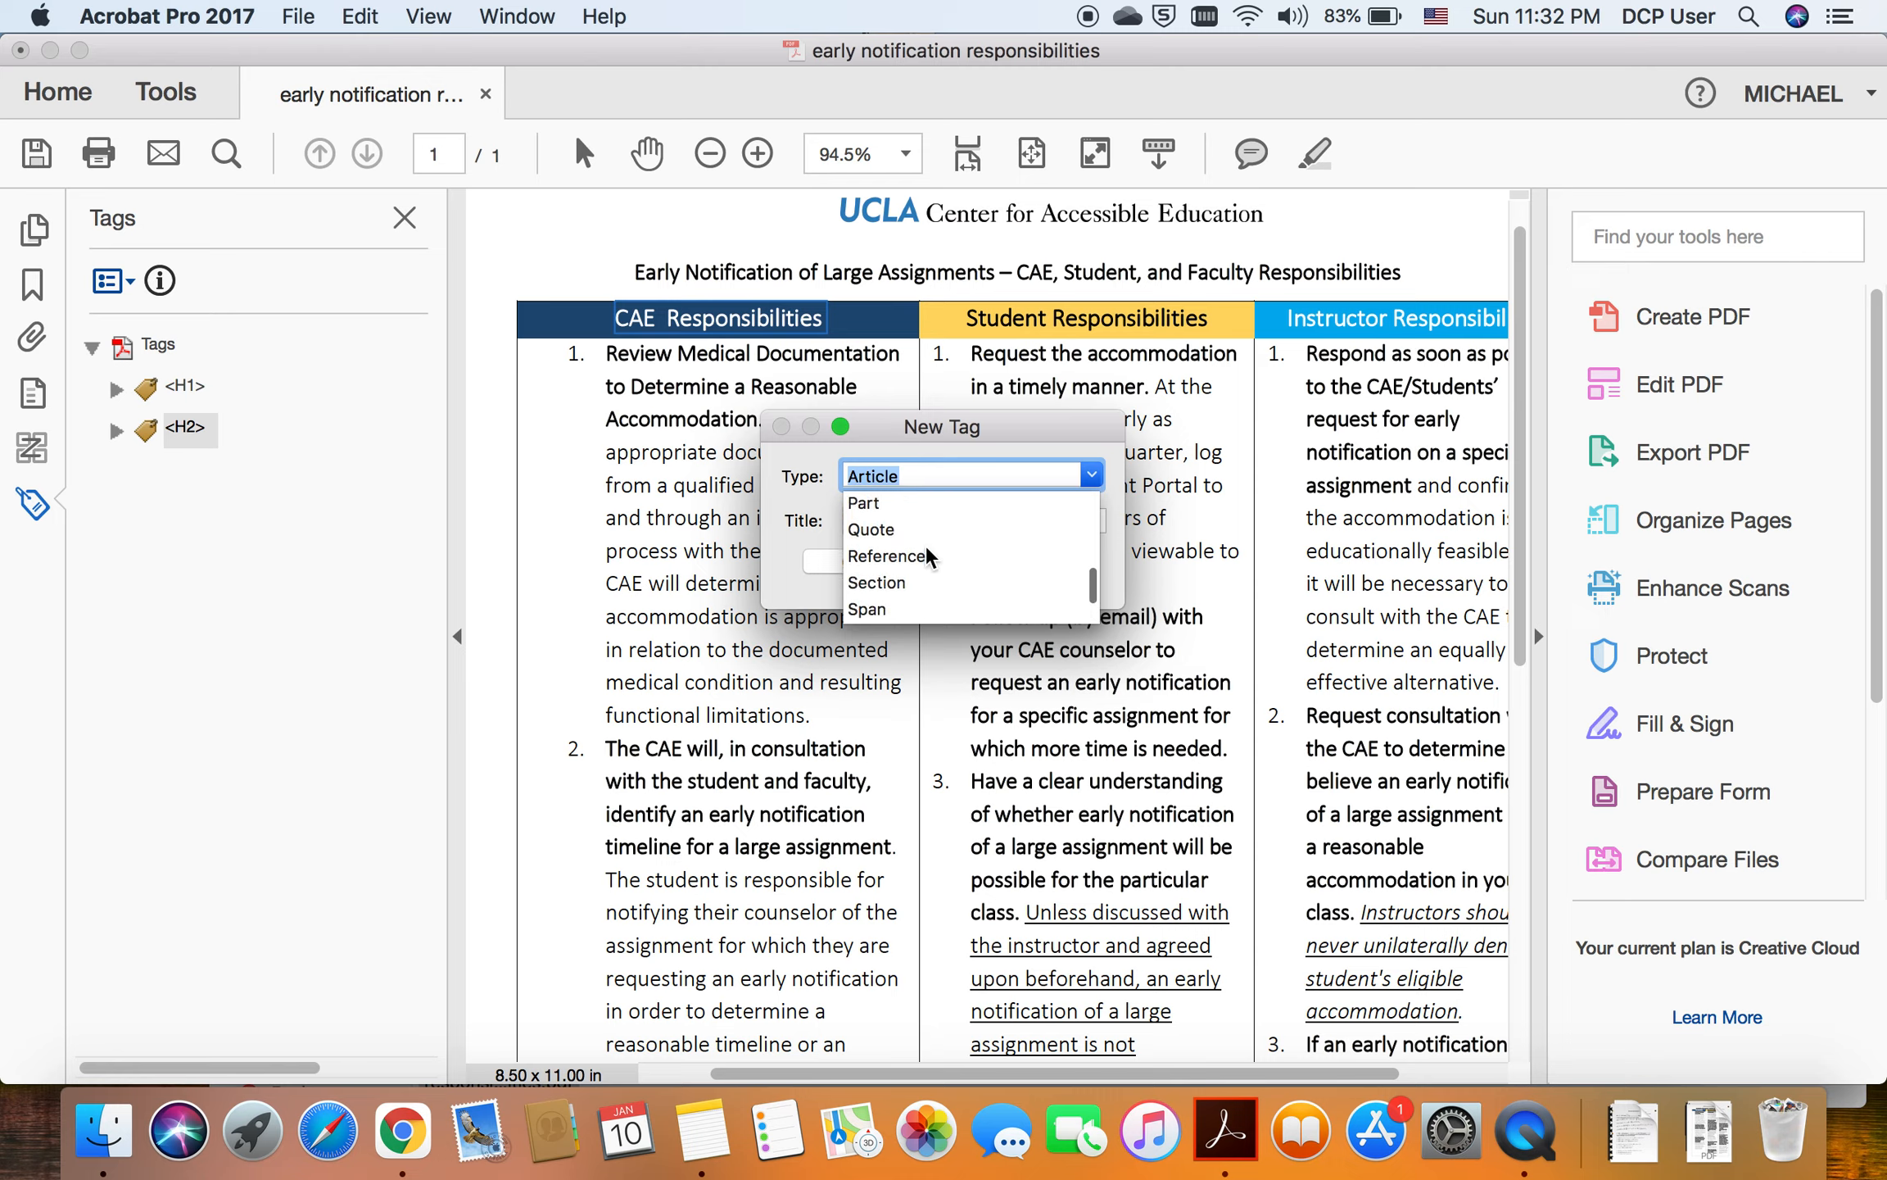
pyautogui.scroll(7, 925, 544)
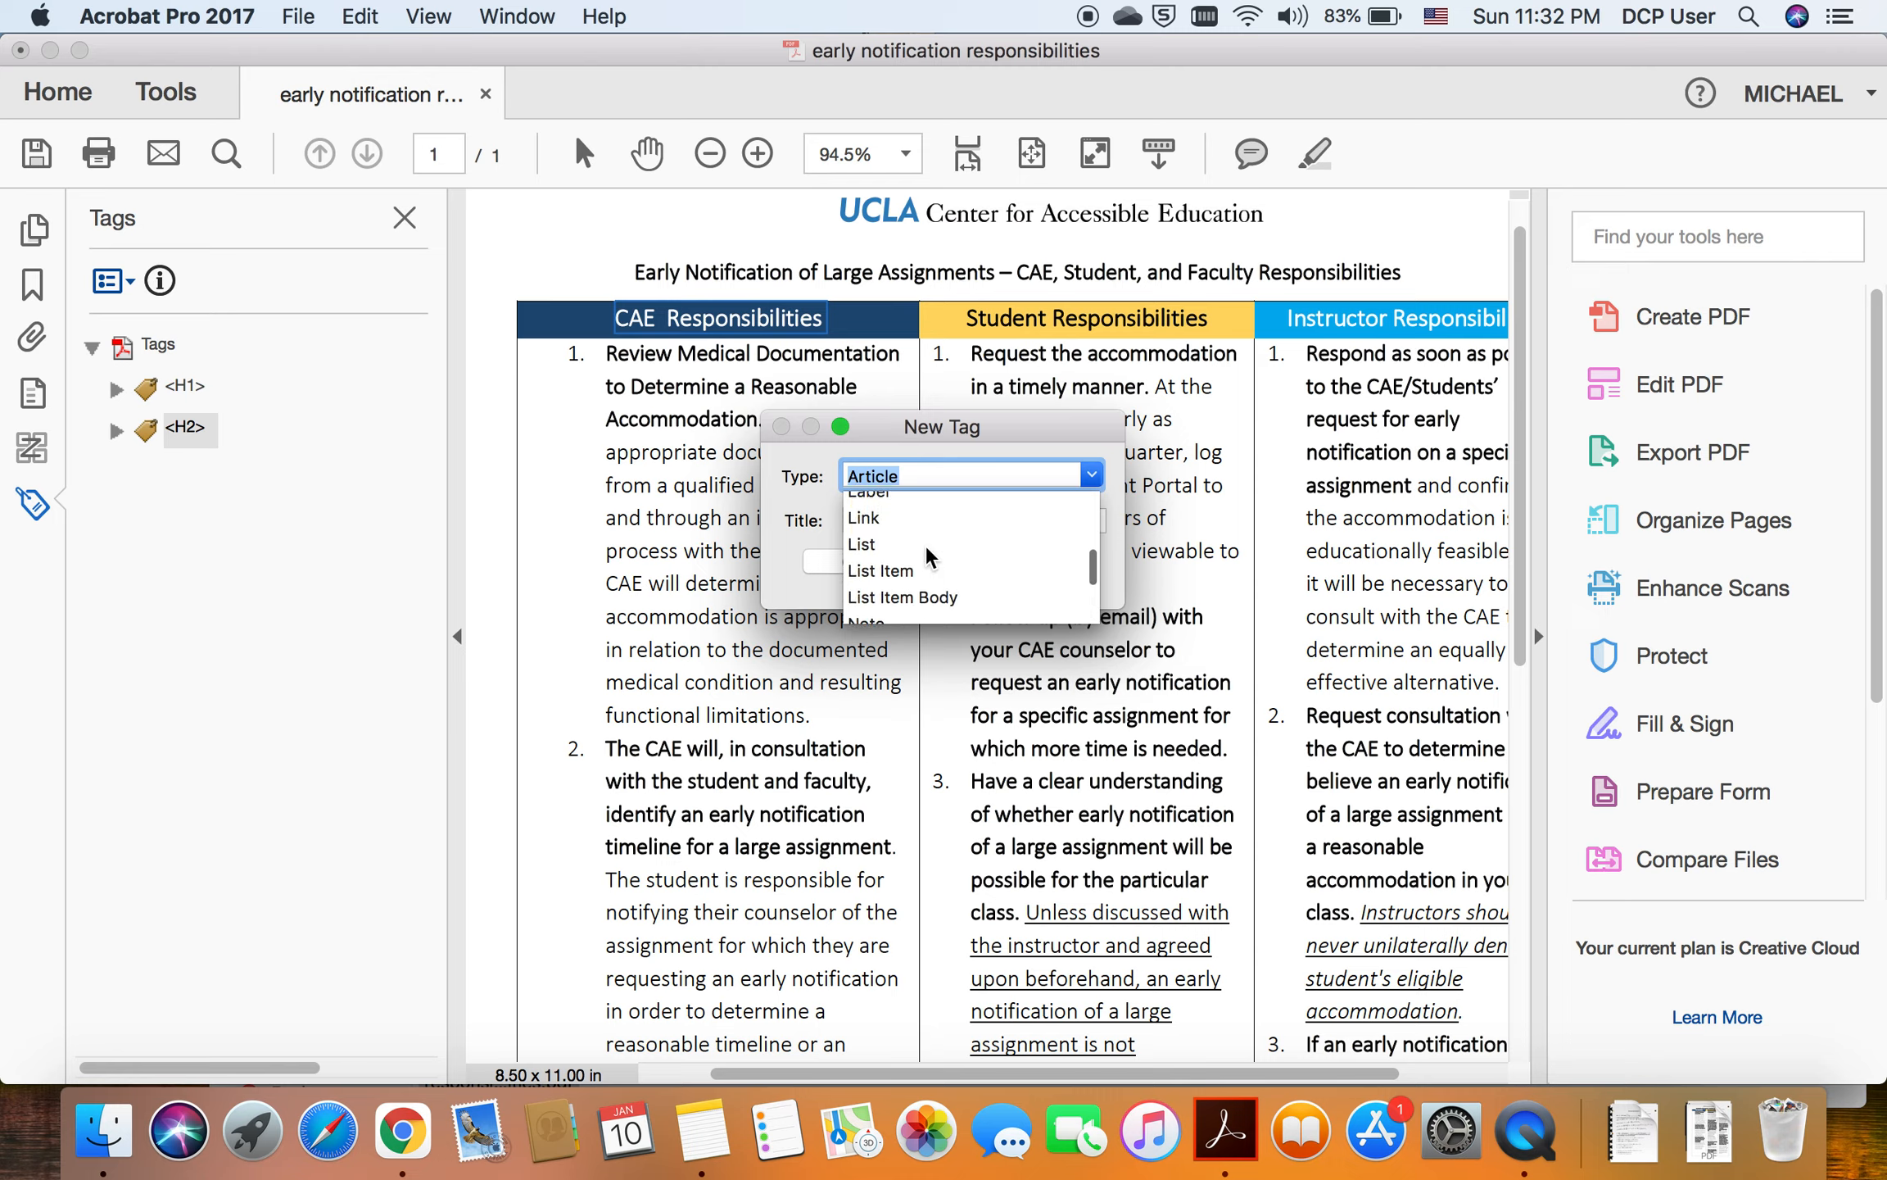
pyautogui.click(872, 543)
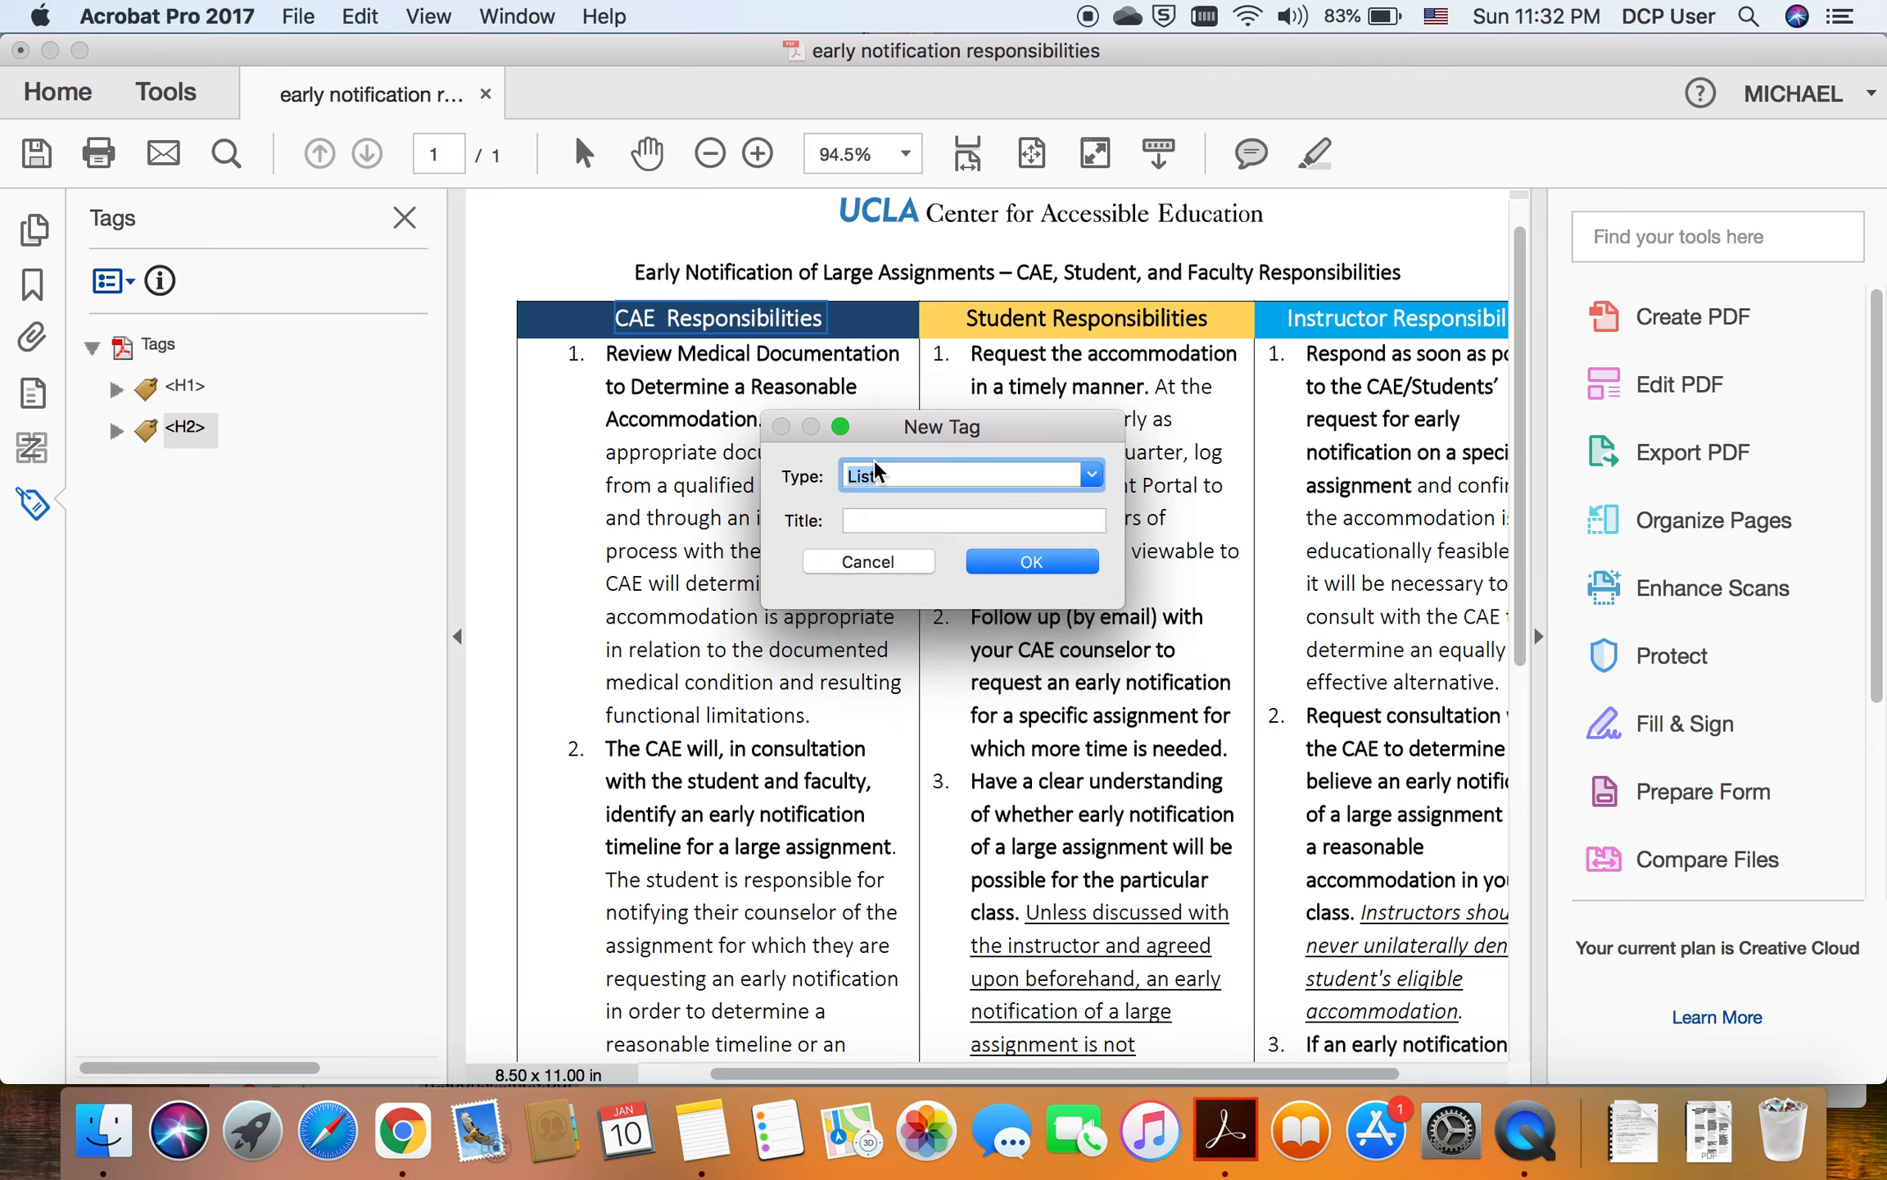
pyautogui.click(998, 563)
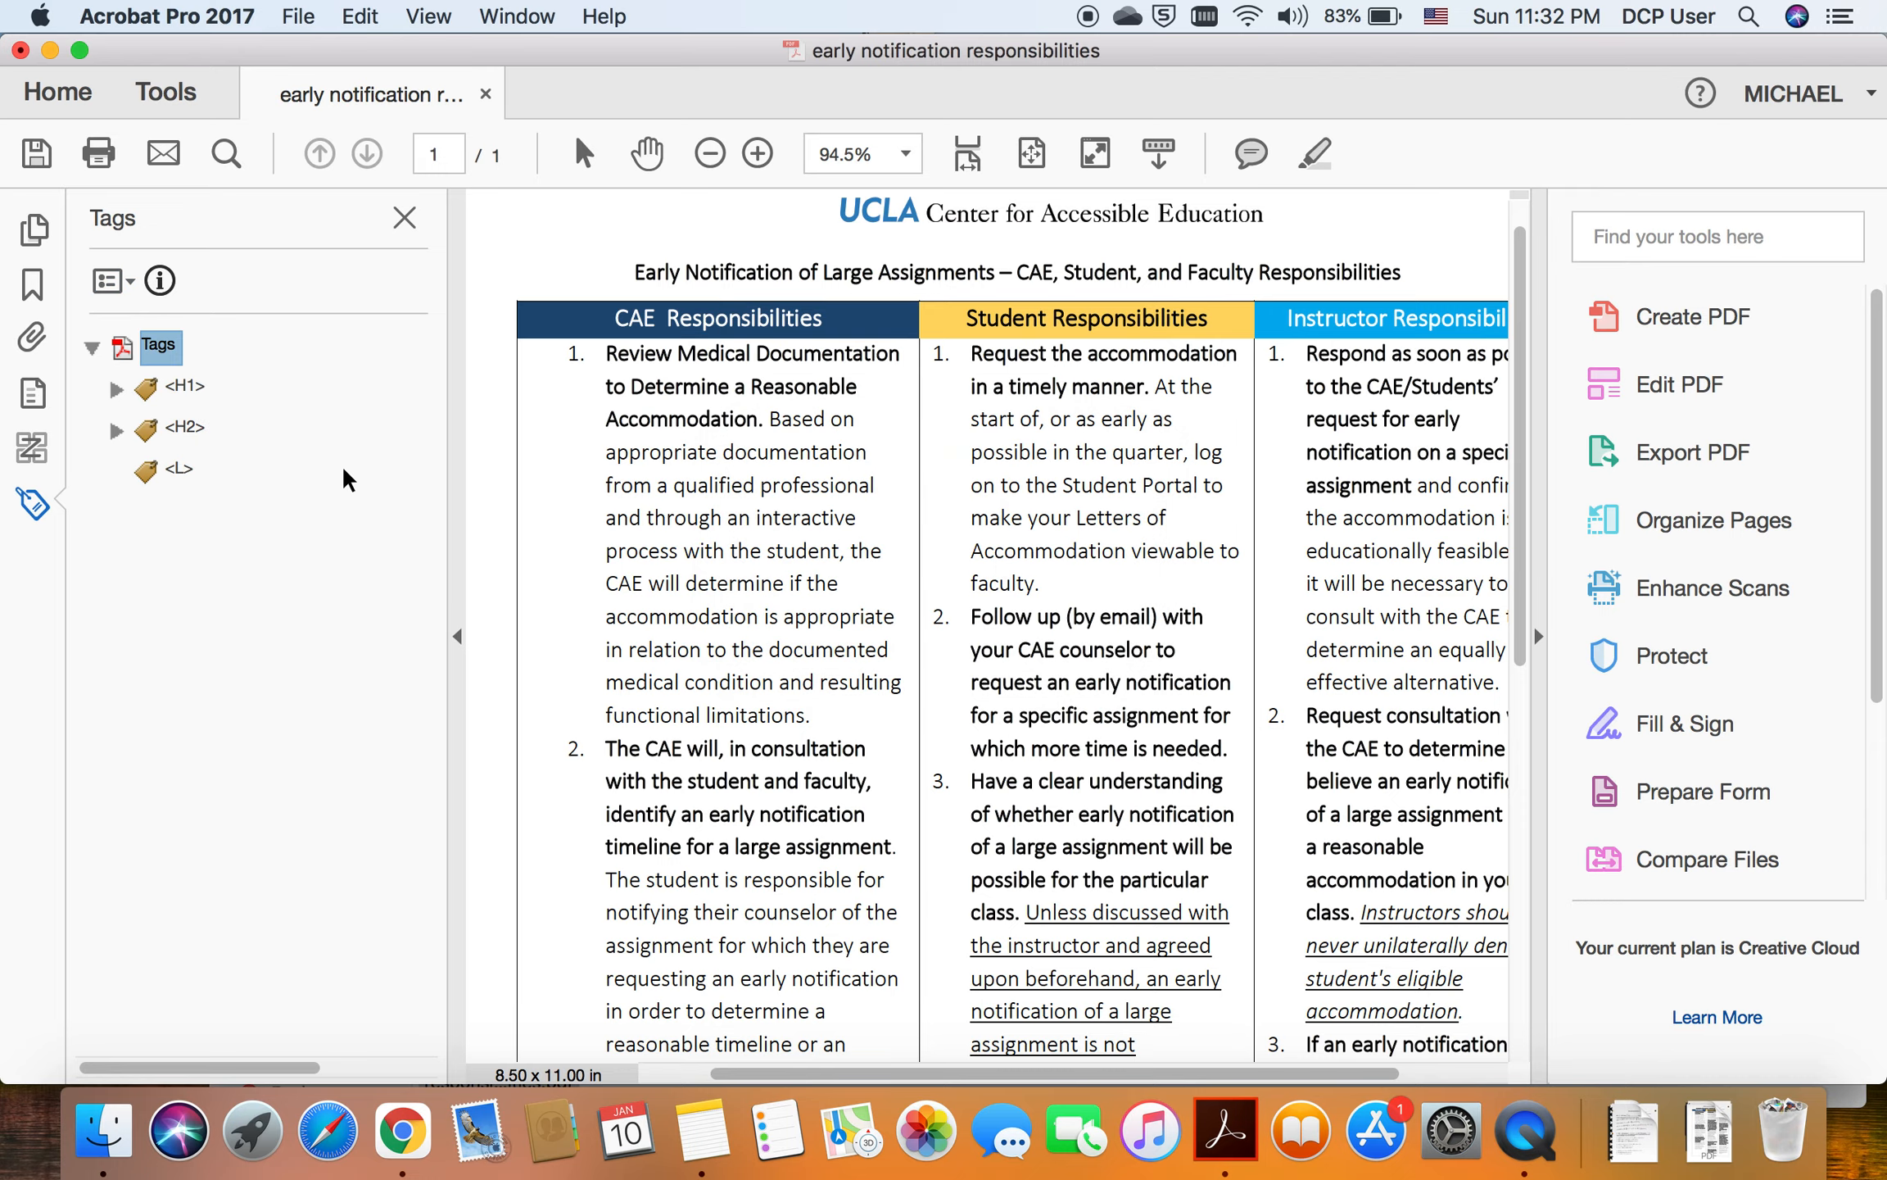
# Step: Select the List tag in the tag tree, and read through the numbered items in the CAE Responsibilities column
pyautogui.click(181, 472)
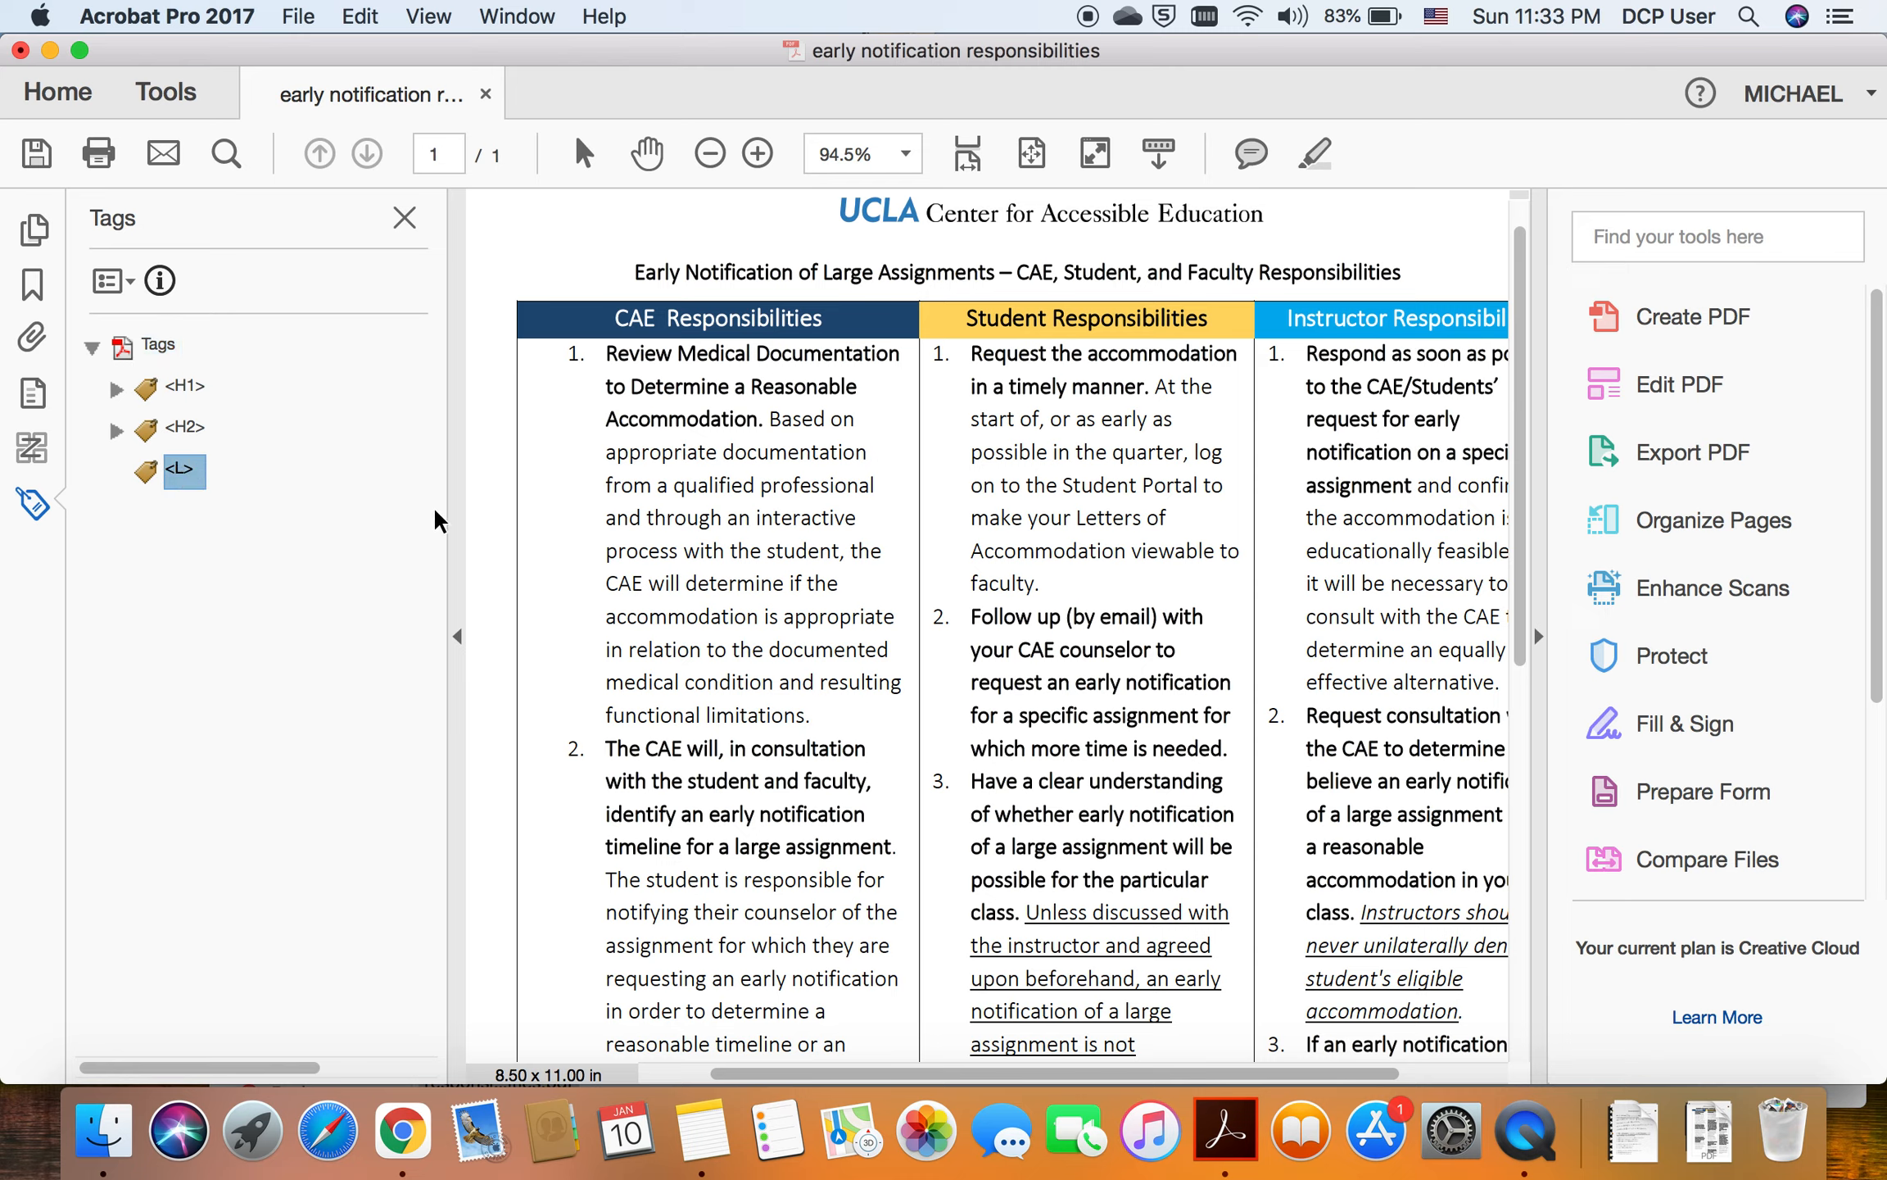
pyautogui.scroll(-5, 699, 831)
pyautogui.hscroll(-1, 699, 831)
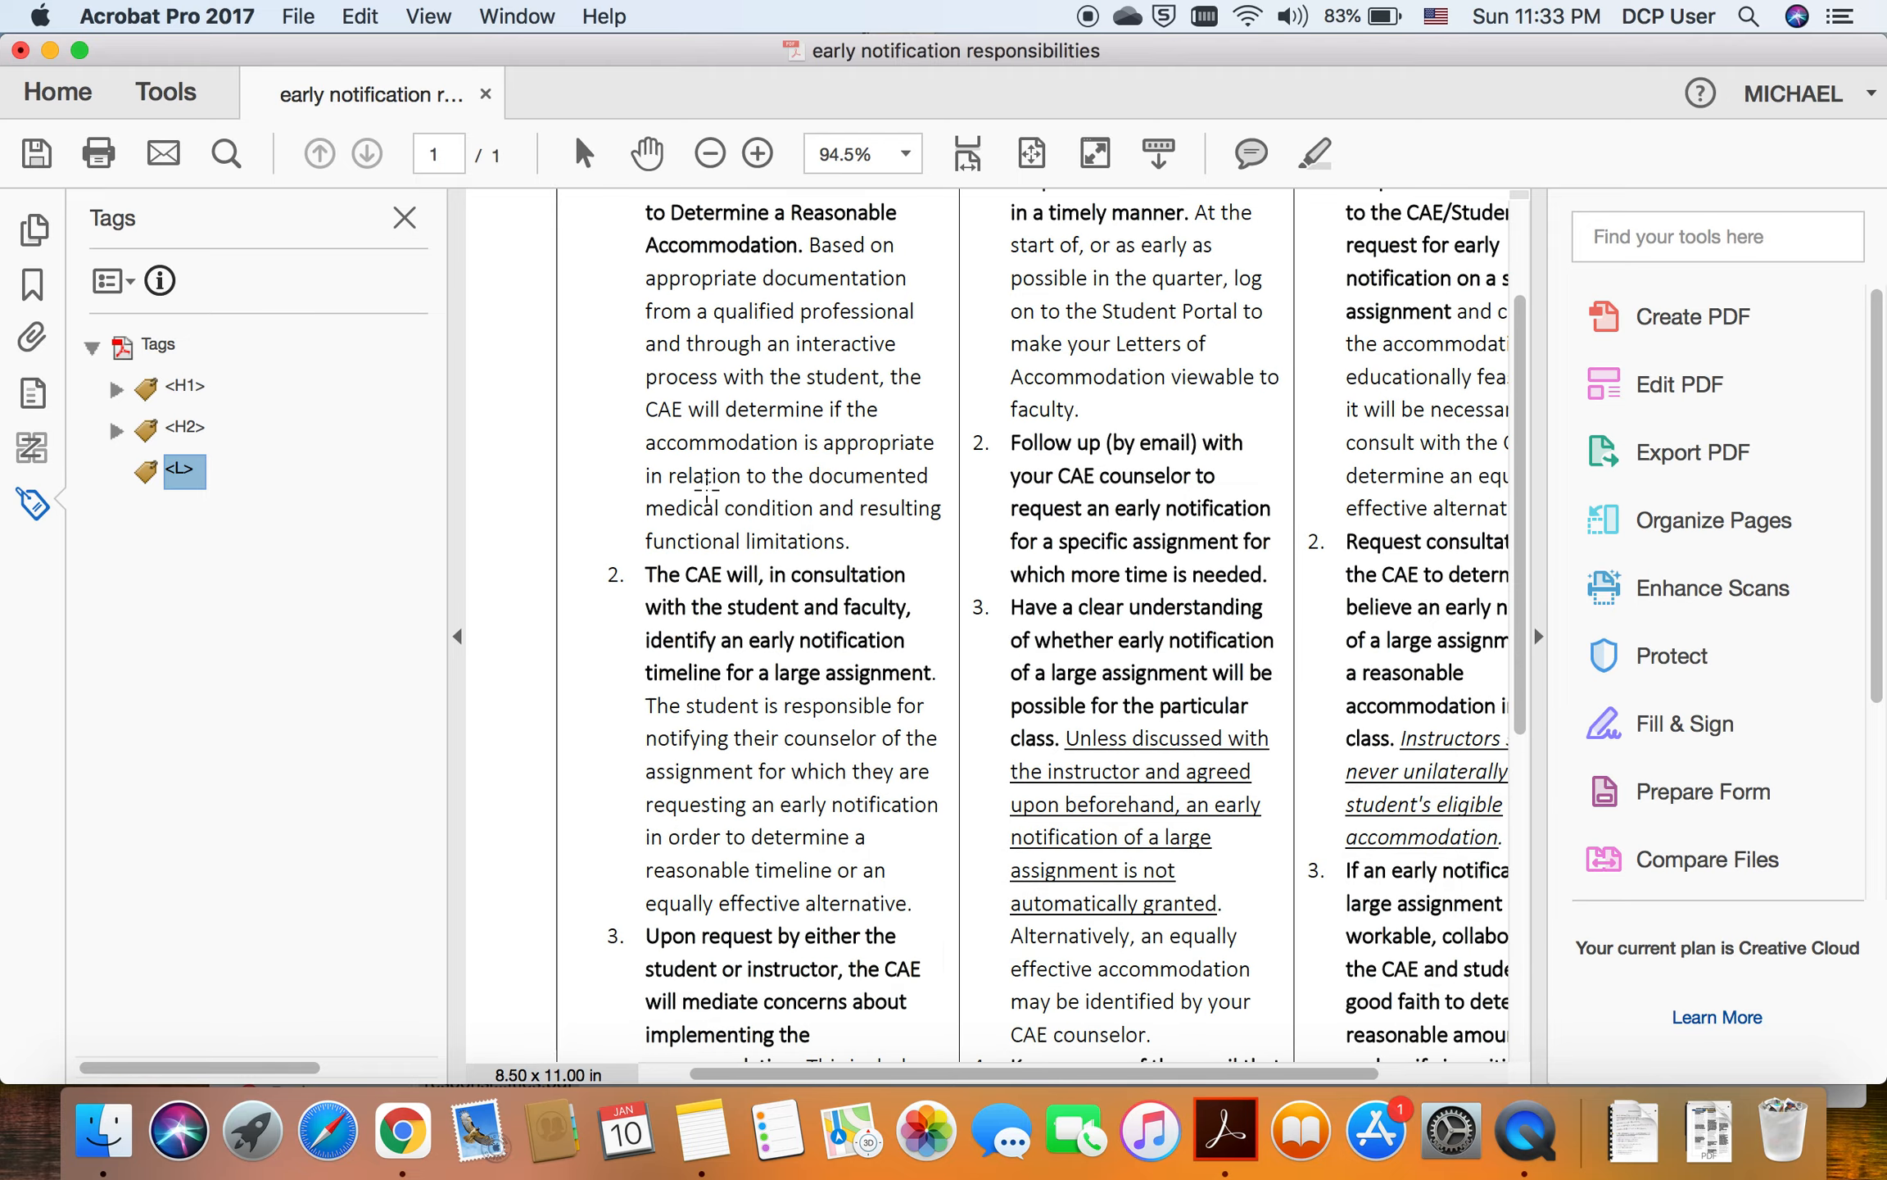
pyautogui.scroll(-3, 799, 807)
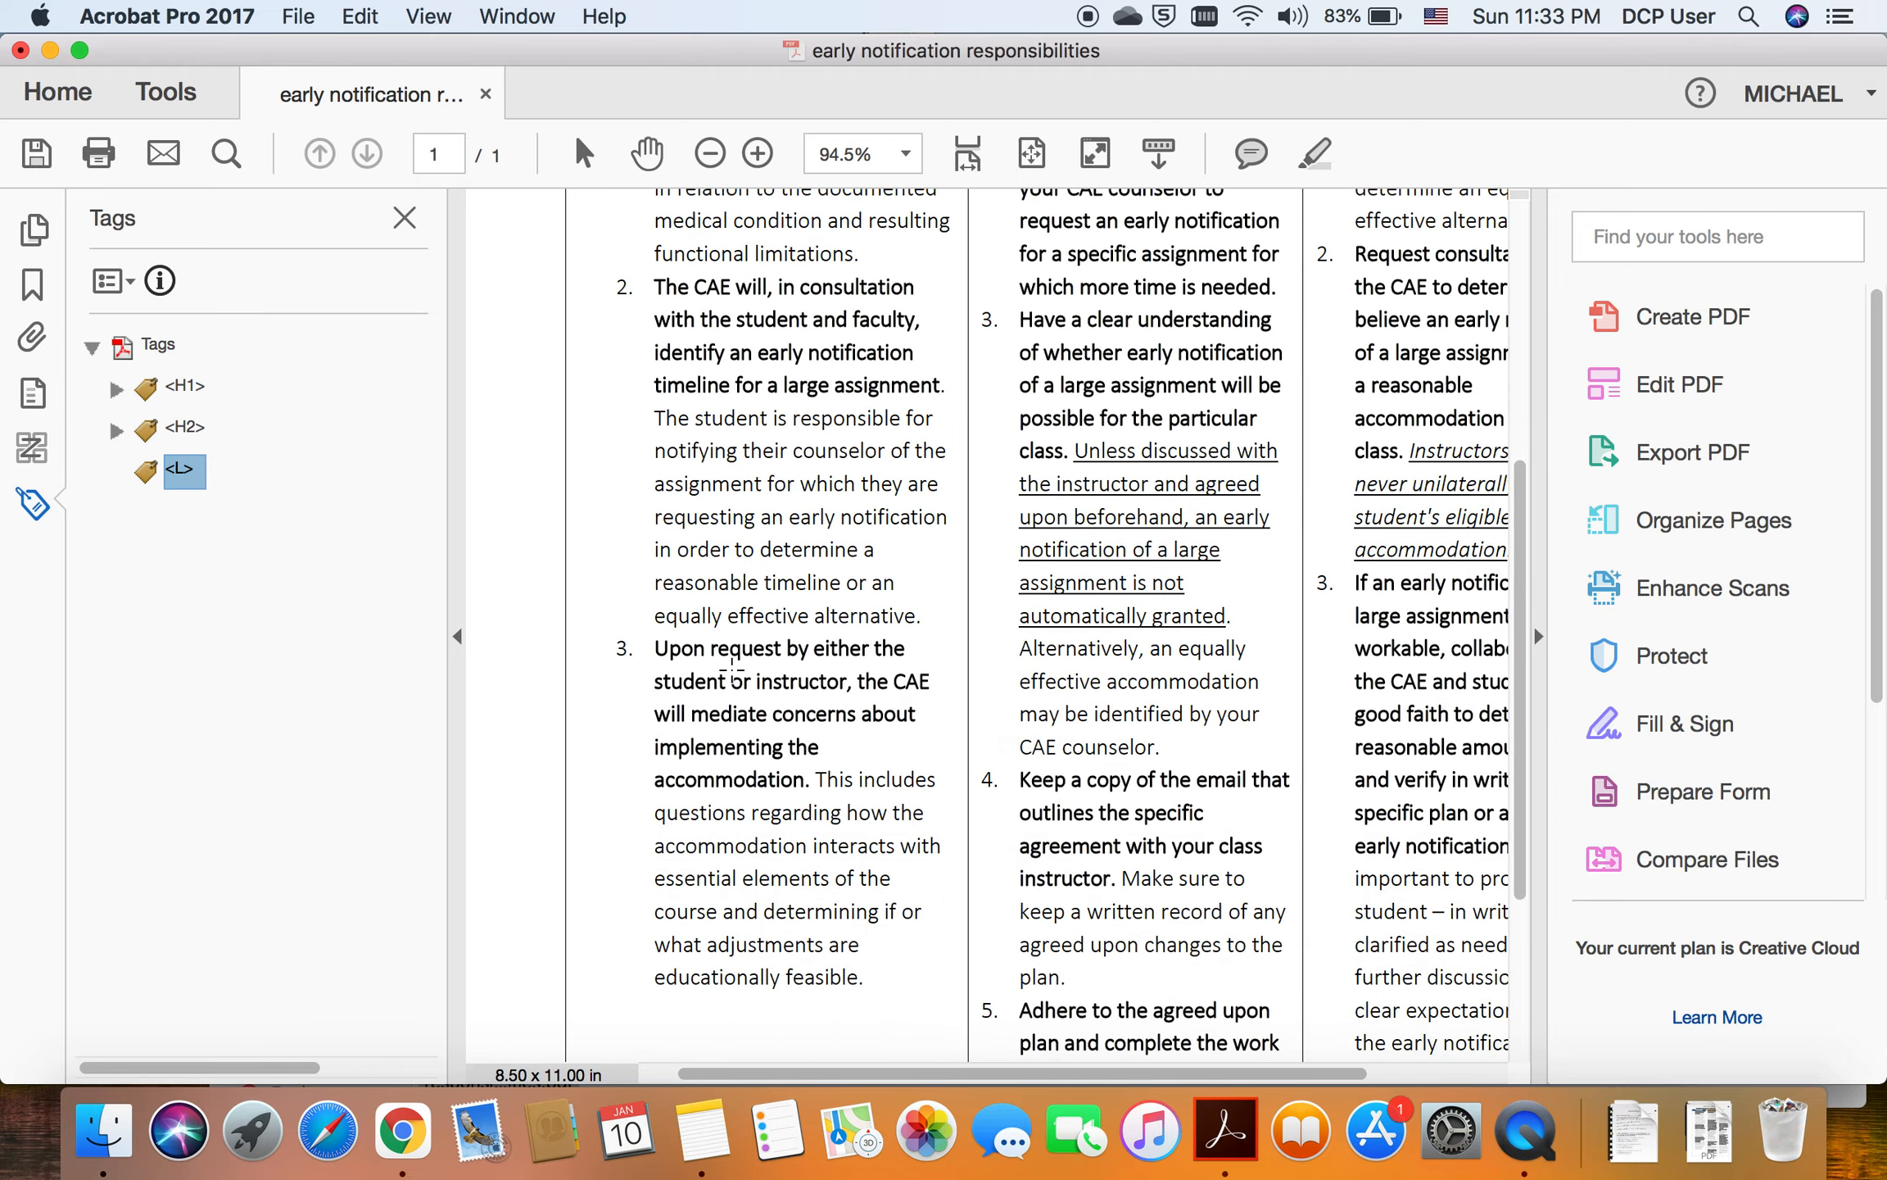
pyautogui.scroll(10, 606, 561)
pyautogui.hscroll(-1, 606, 562)
# Step: Switch to Notes and append "Step 1", "Step 2" and "Step 3" to the three List Item lines of the outline in order
pyautogui.press('super+Tab')
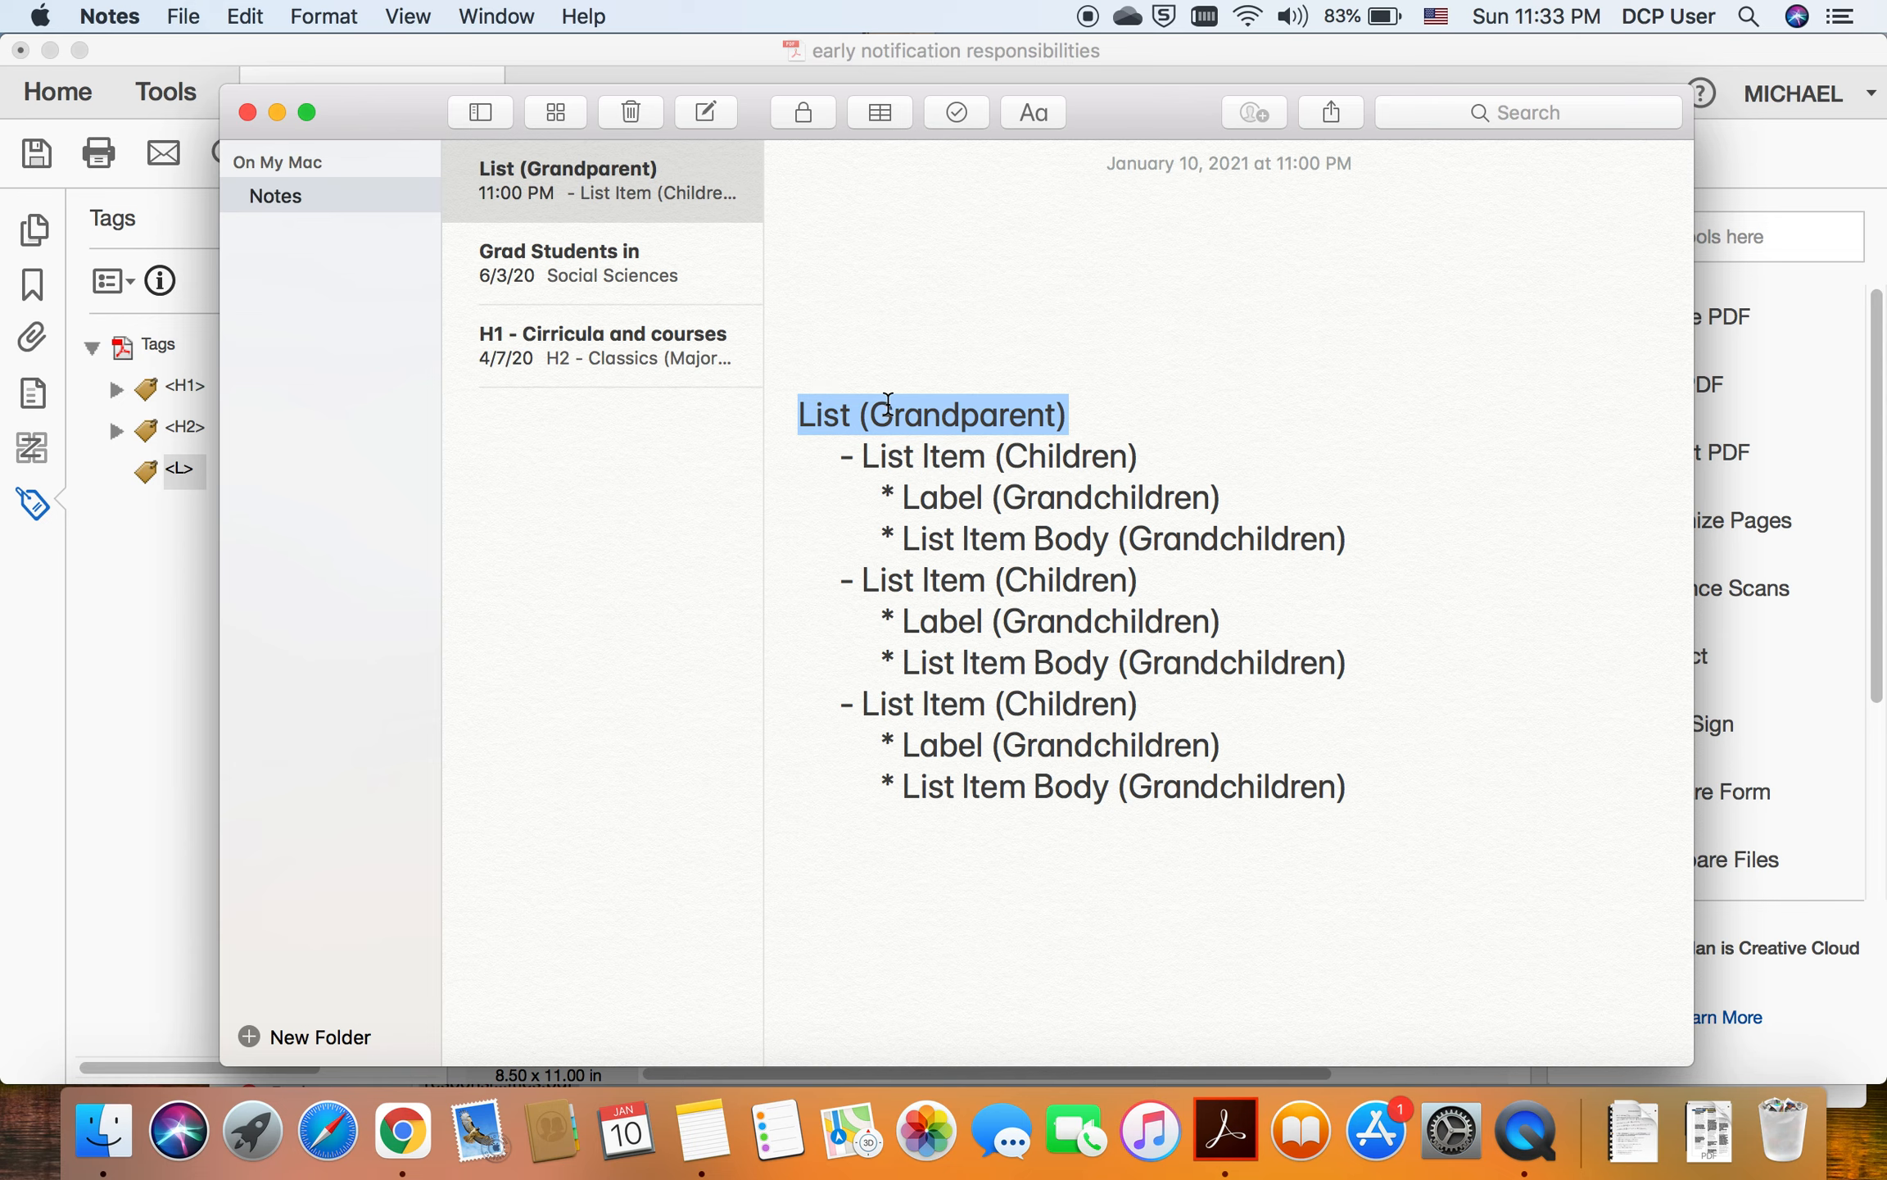
pyautogui.moveTo(854, 456); pyautogui.dragTo(1128, 457)
pyautogui.moveTo(860, 584); pyautogui.dragTo(1140, 582)
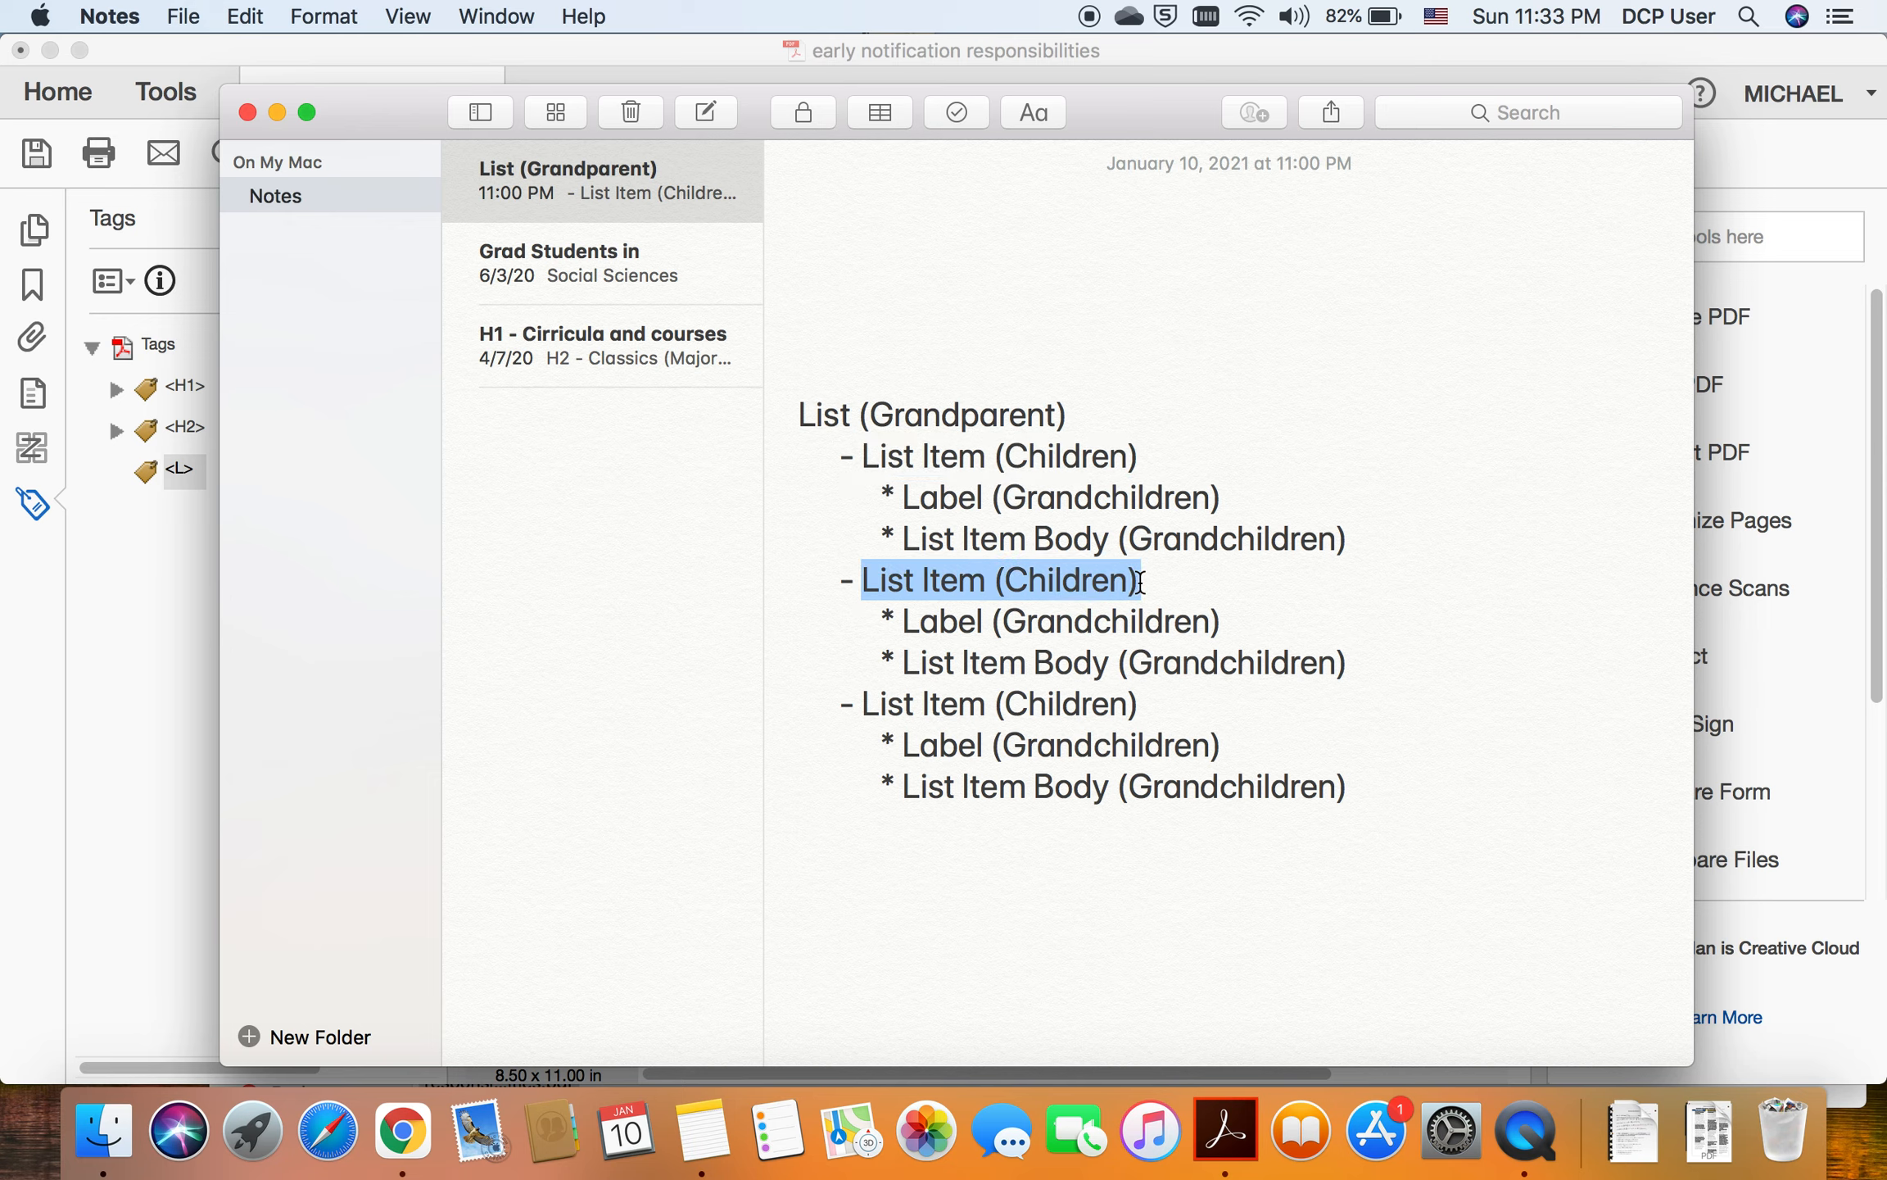
pyautogui.click(1162, 456)
pyautogui.write('Step 1')
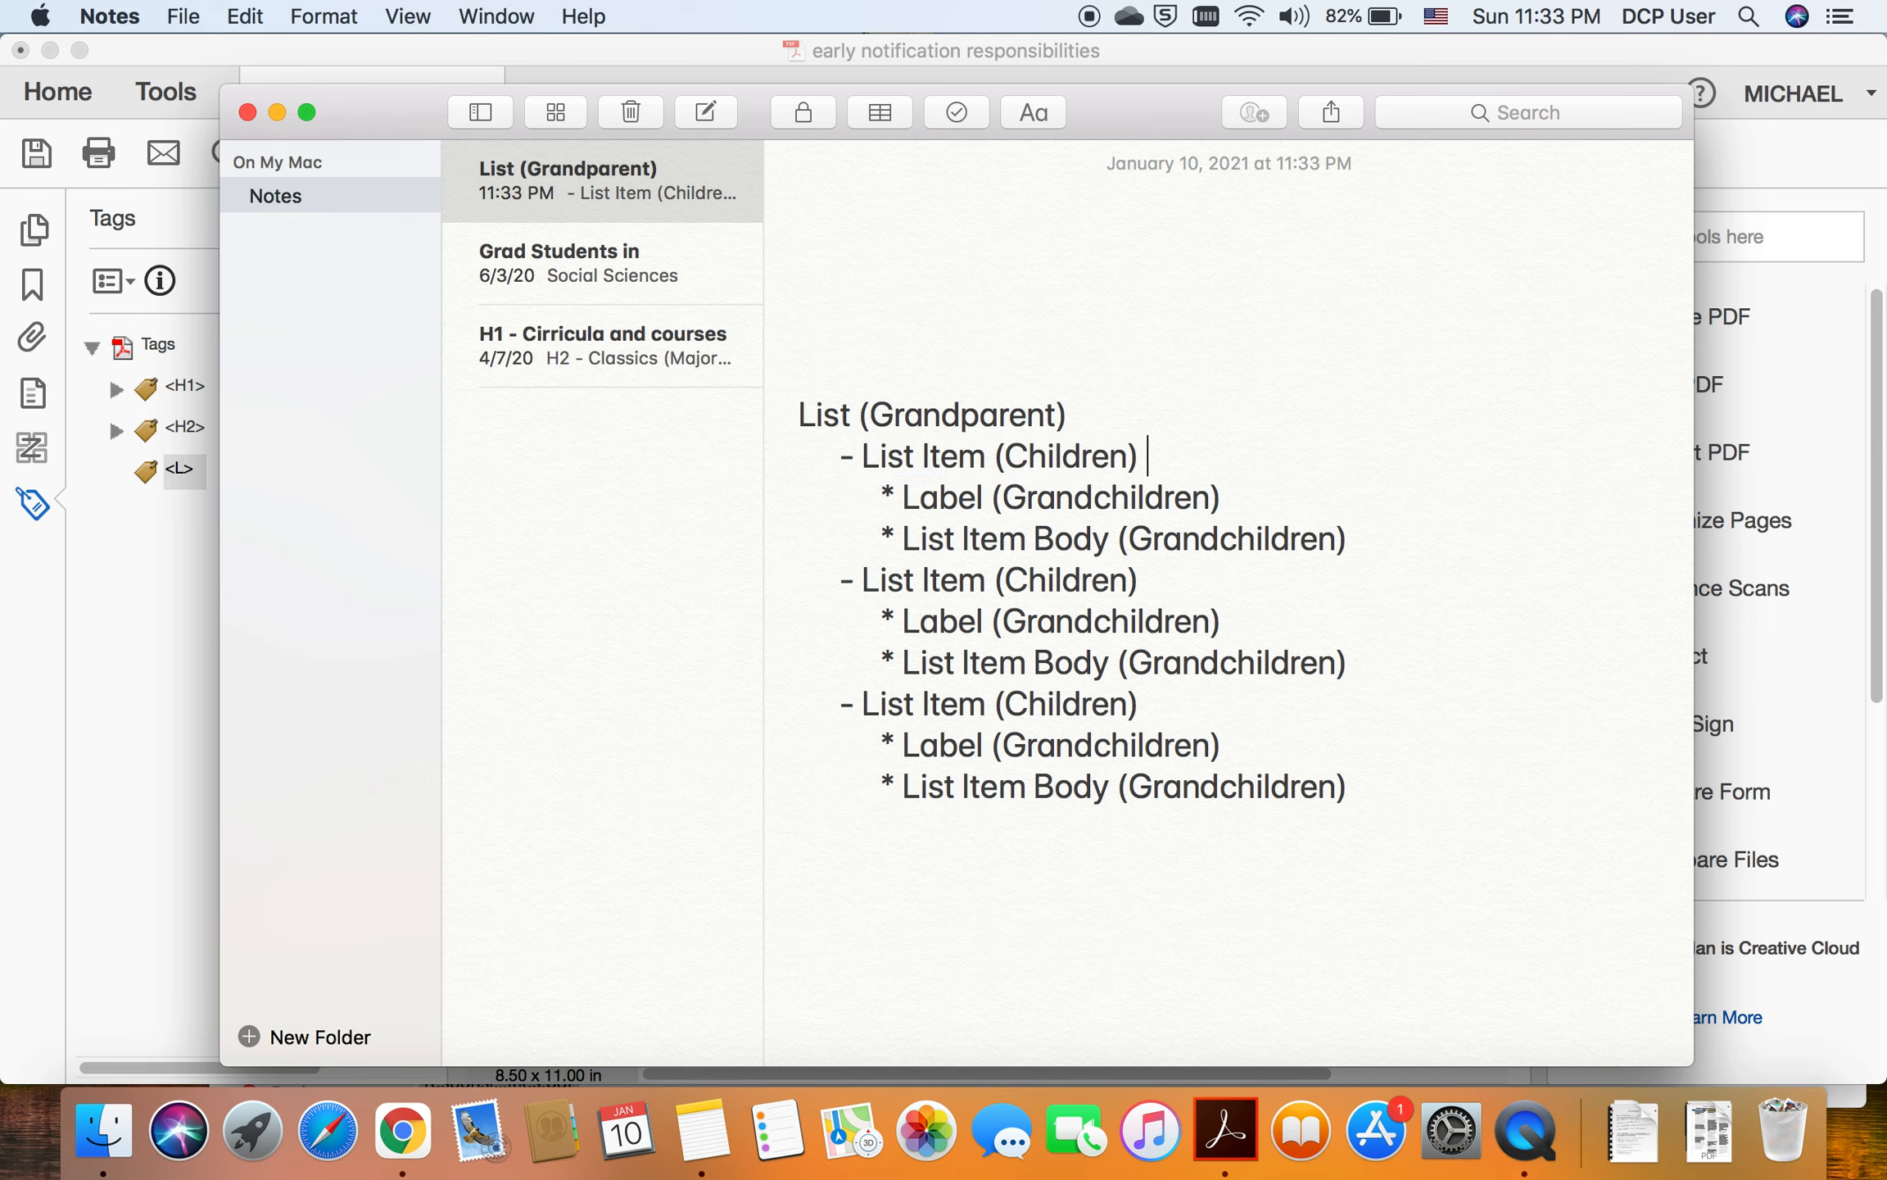
pyautogui.press('Down')
pyautogui.press('Down')
pyautogui.press('Down')
pyautogui.write('Step 2')
pyautogui.press('Down')
pyautogui.press('Down')
pyautogui.press('Down')
pyautogui.write('Step ')
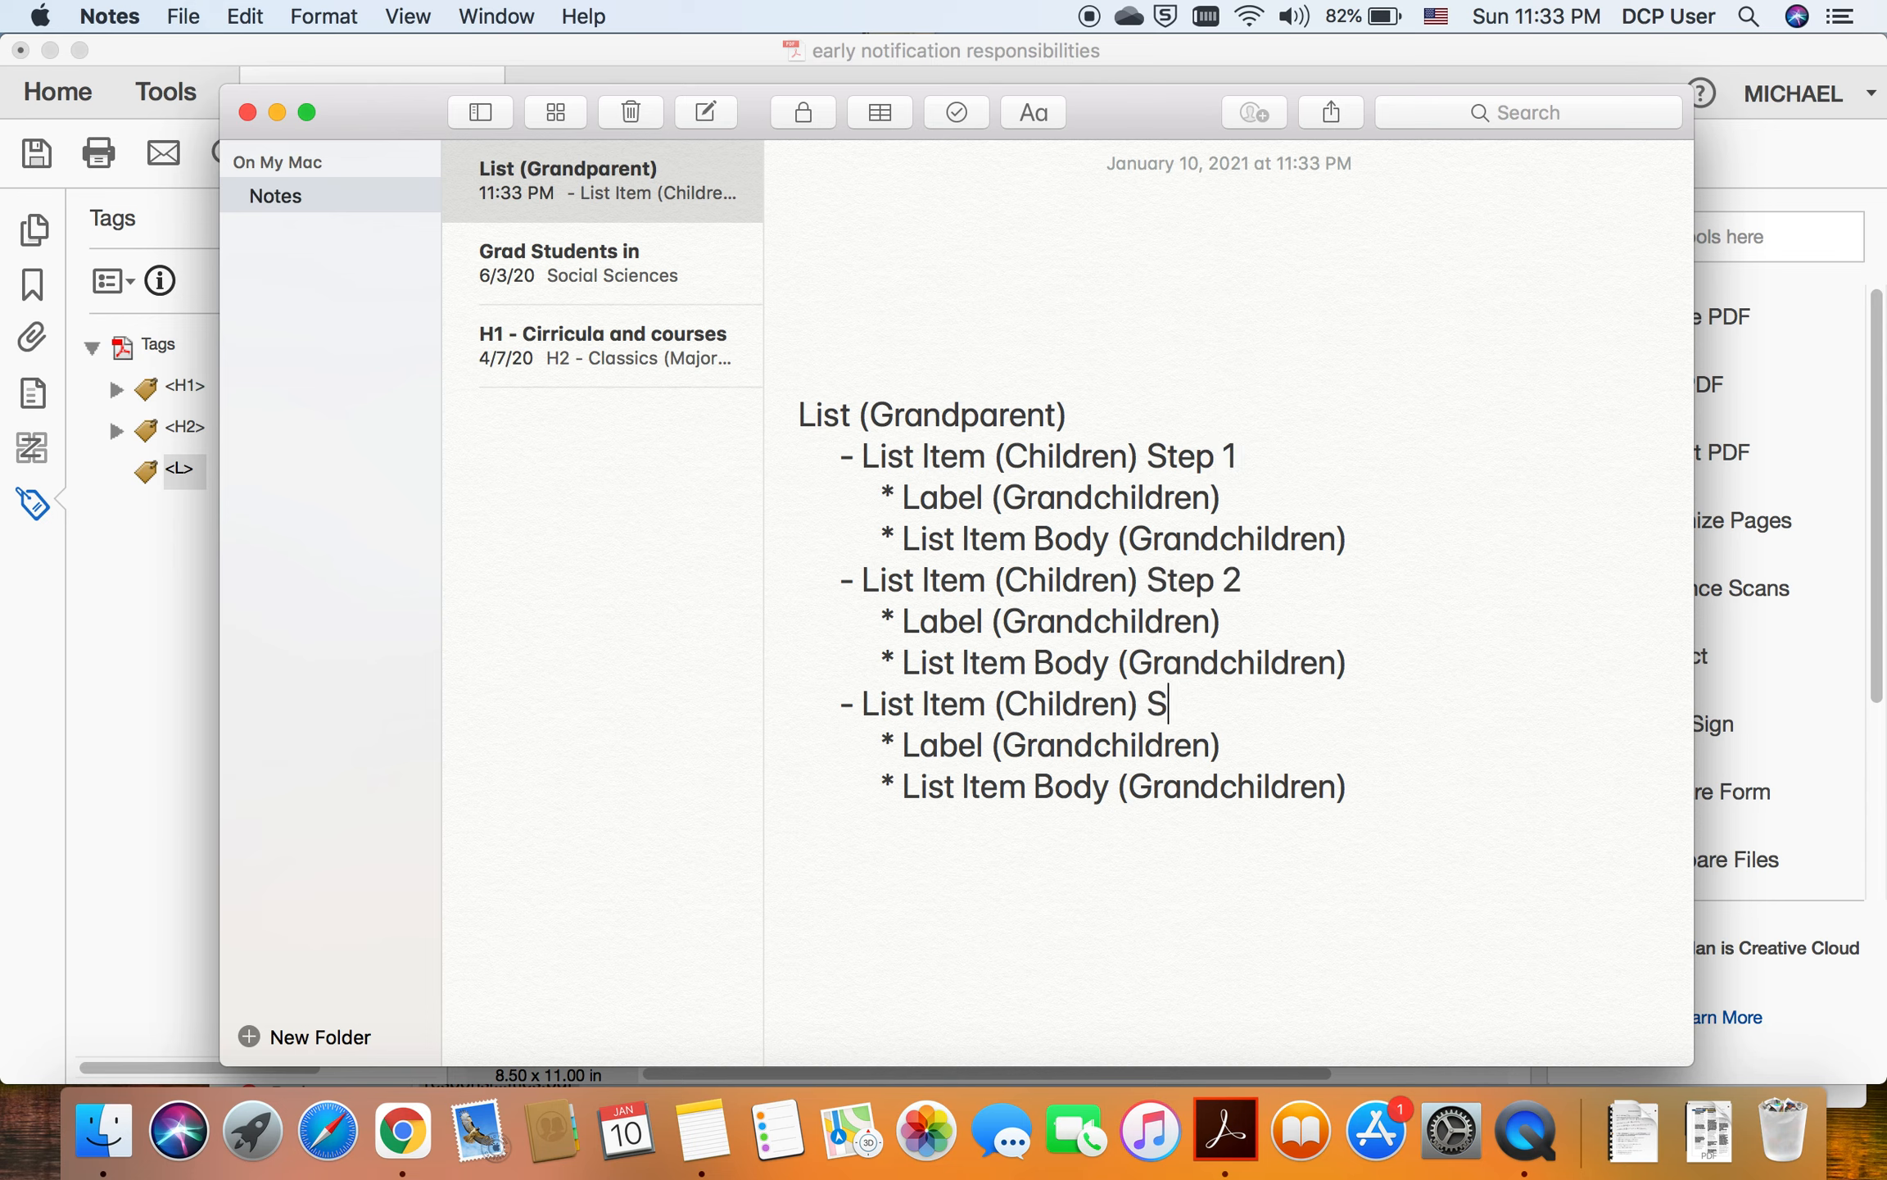
pyautogui.write('3')
# Step: Back in Acrobat Pro, create a new tag of type List Item after the List tag, leaving its title blank
pyautogui.press('super+Tab')
pyautogui.press('super+Tab')
pyautogui.press('super+Tab')
pyautogui.scroll(-5, 827, 493)
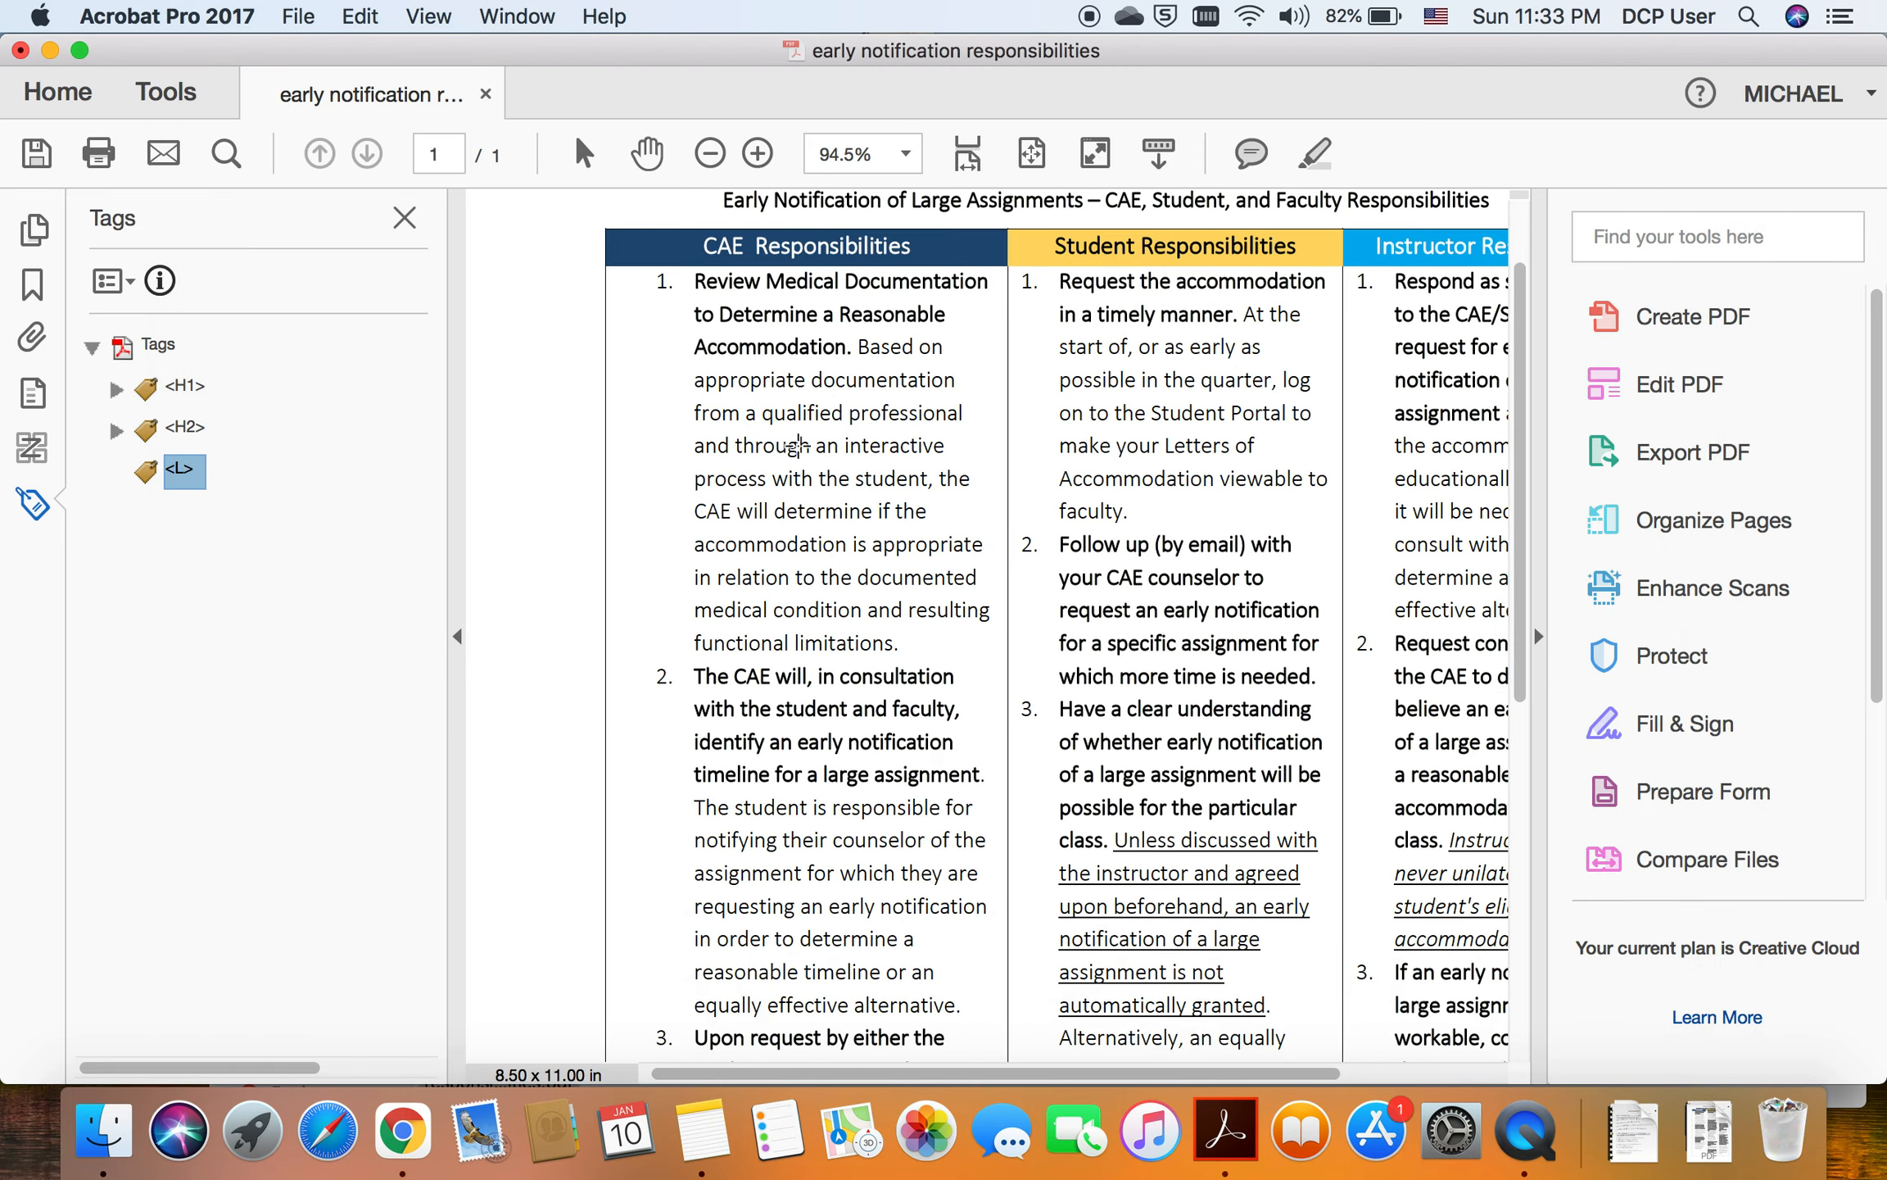
pyautogui.scroll(2, 774, 799)
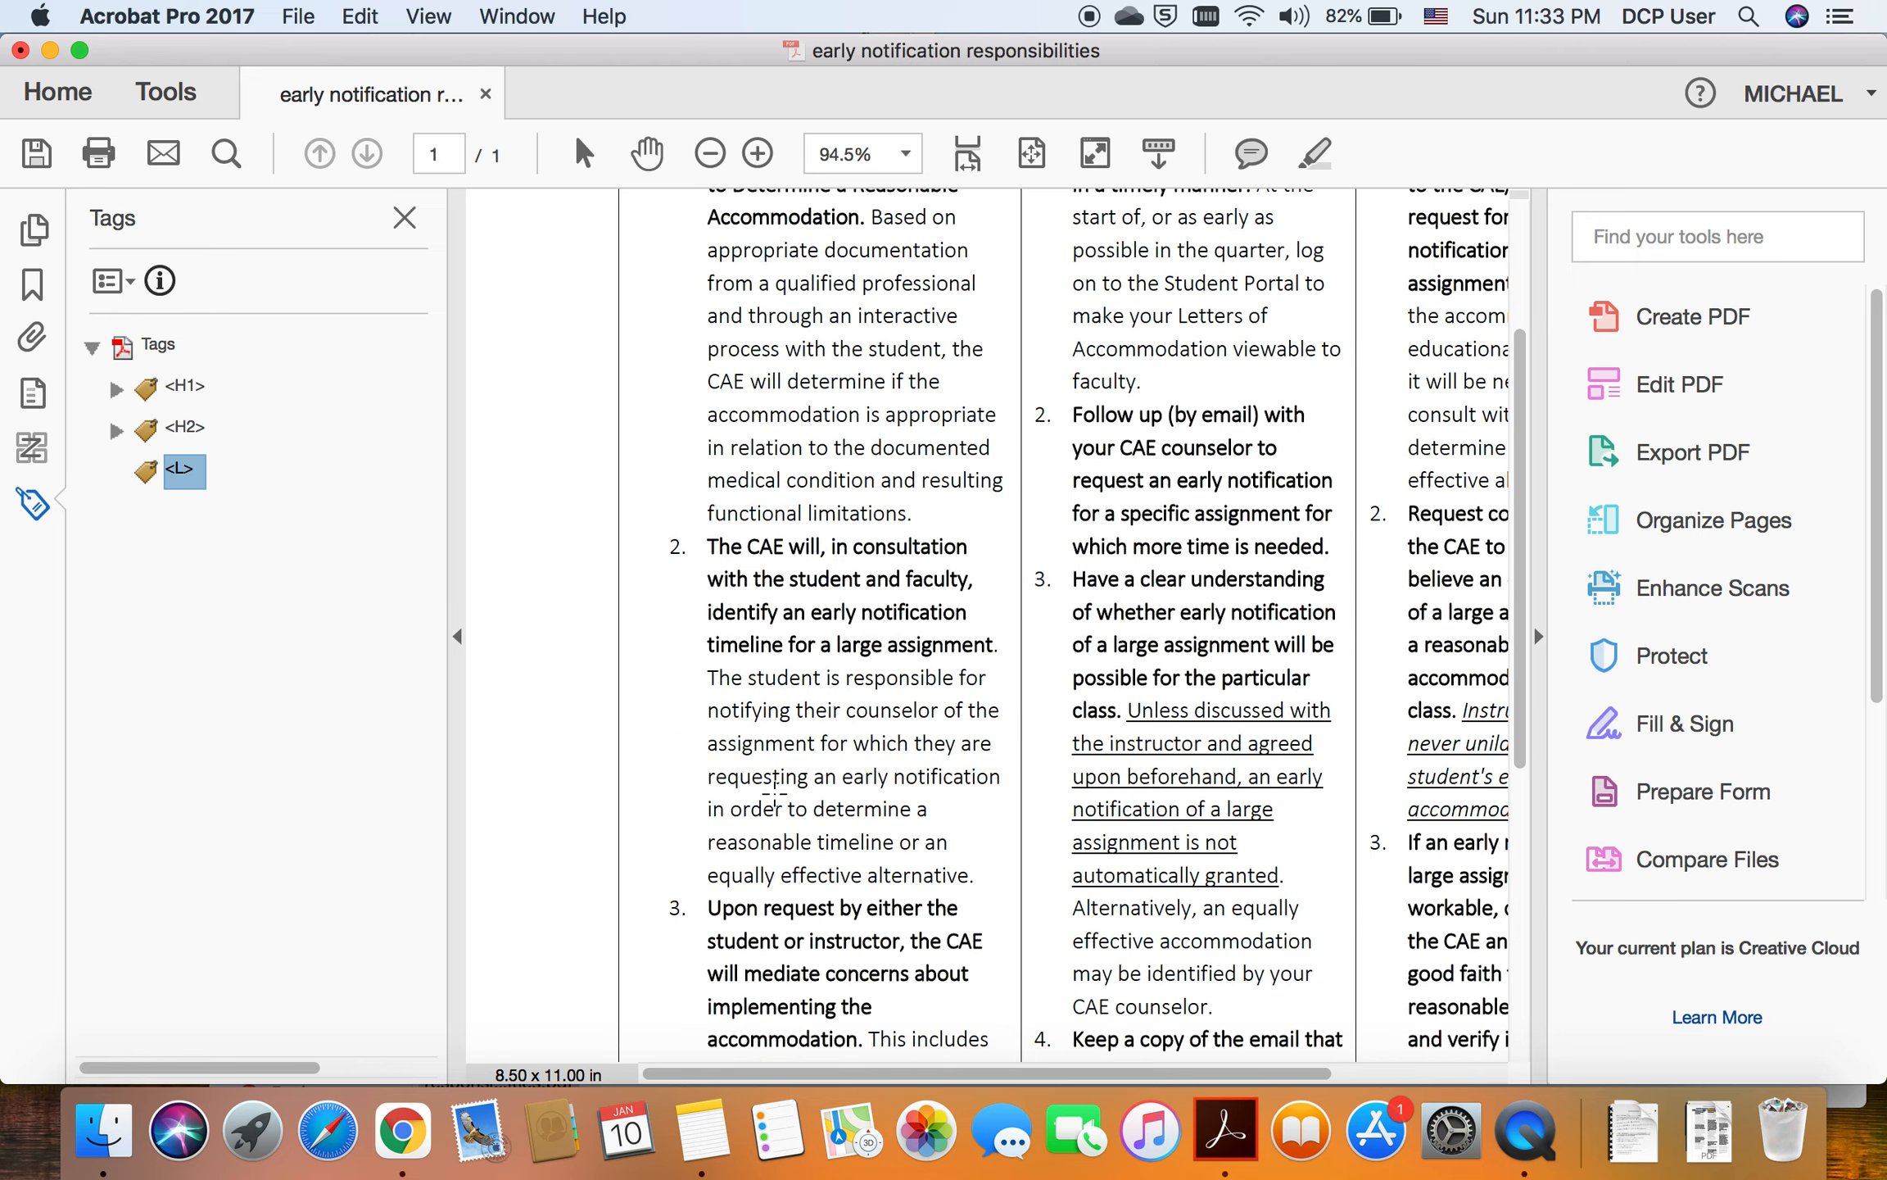
pyautogui.click(118, 279)
pyautogui.click(148, 318)
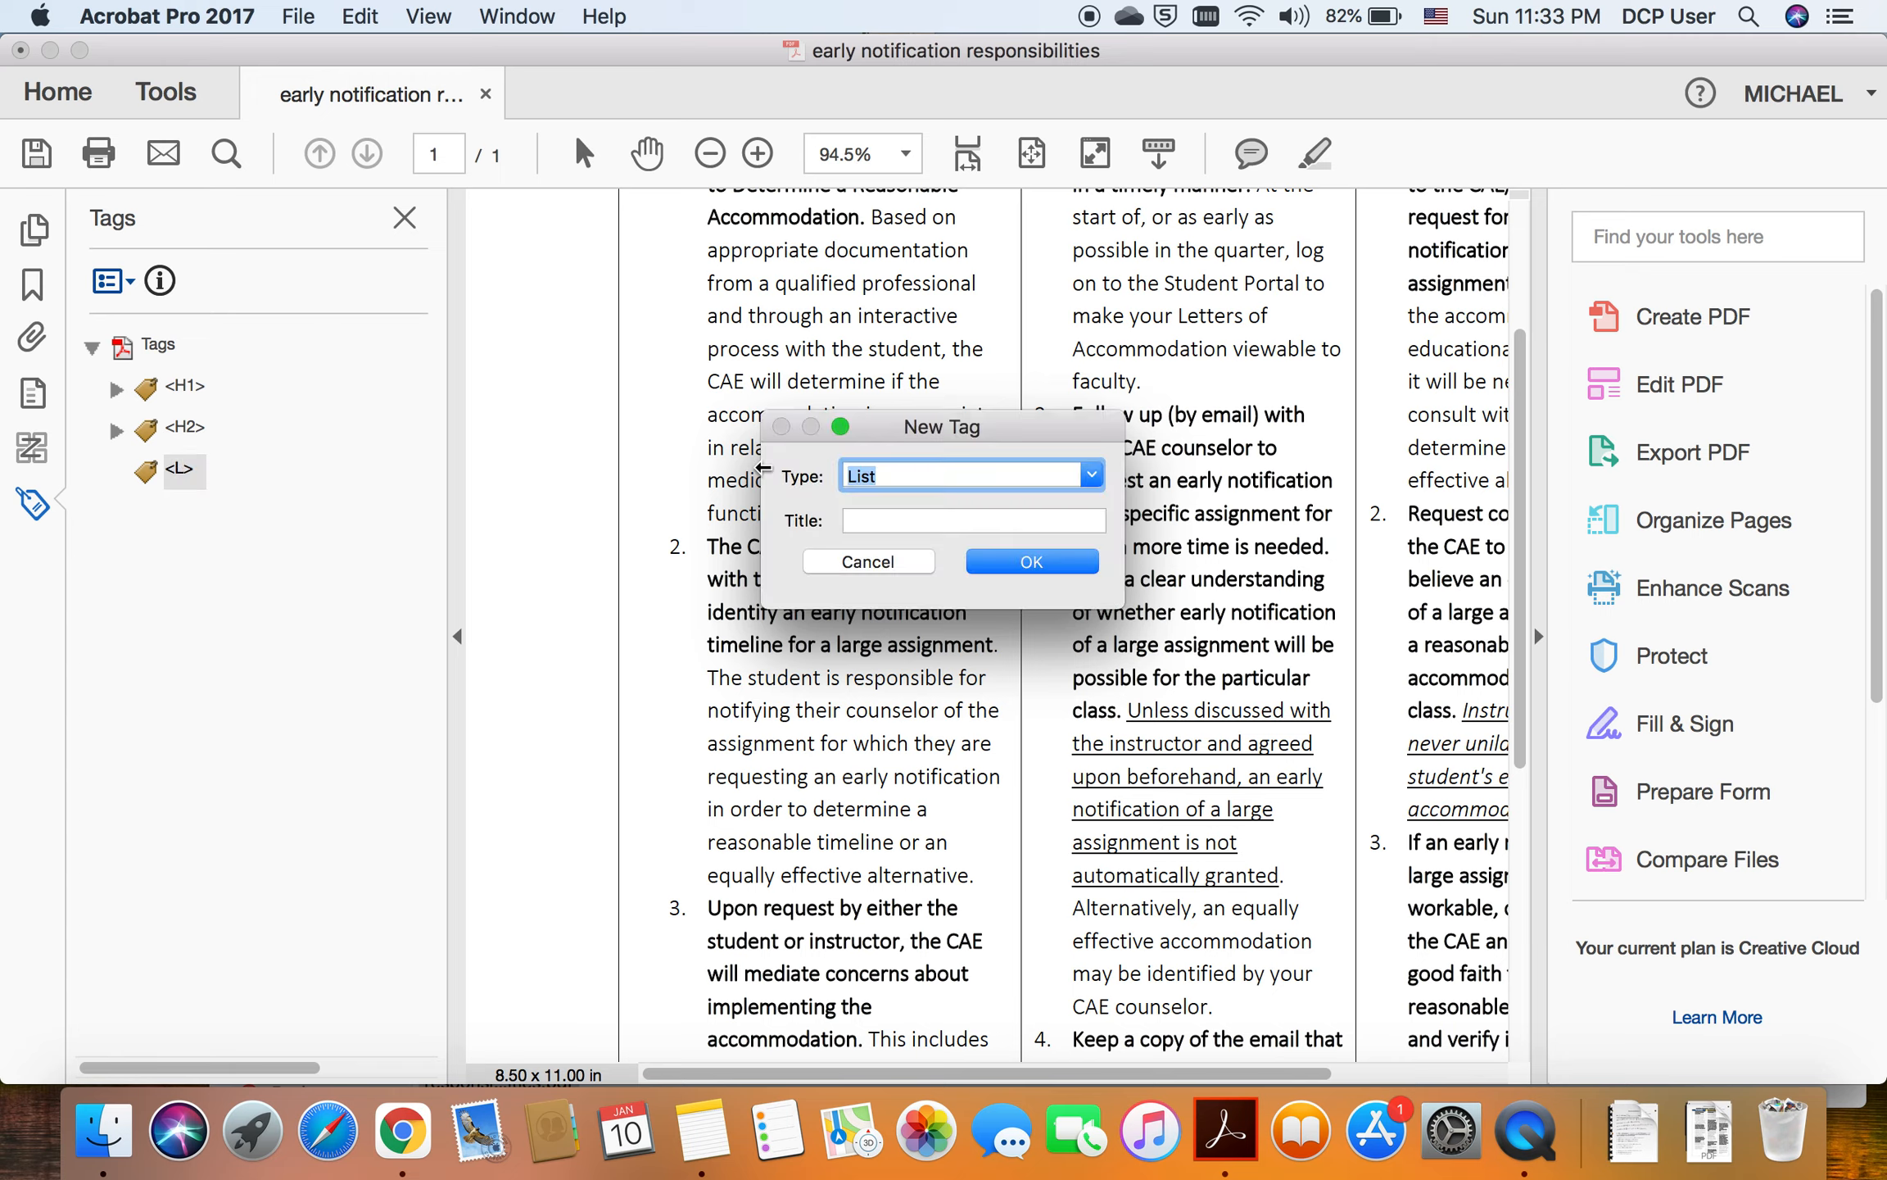
pyautogui.click(1091, 479)
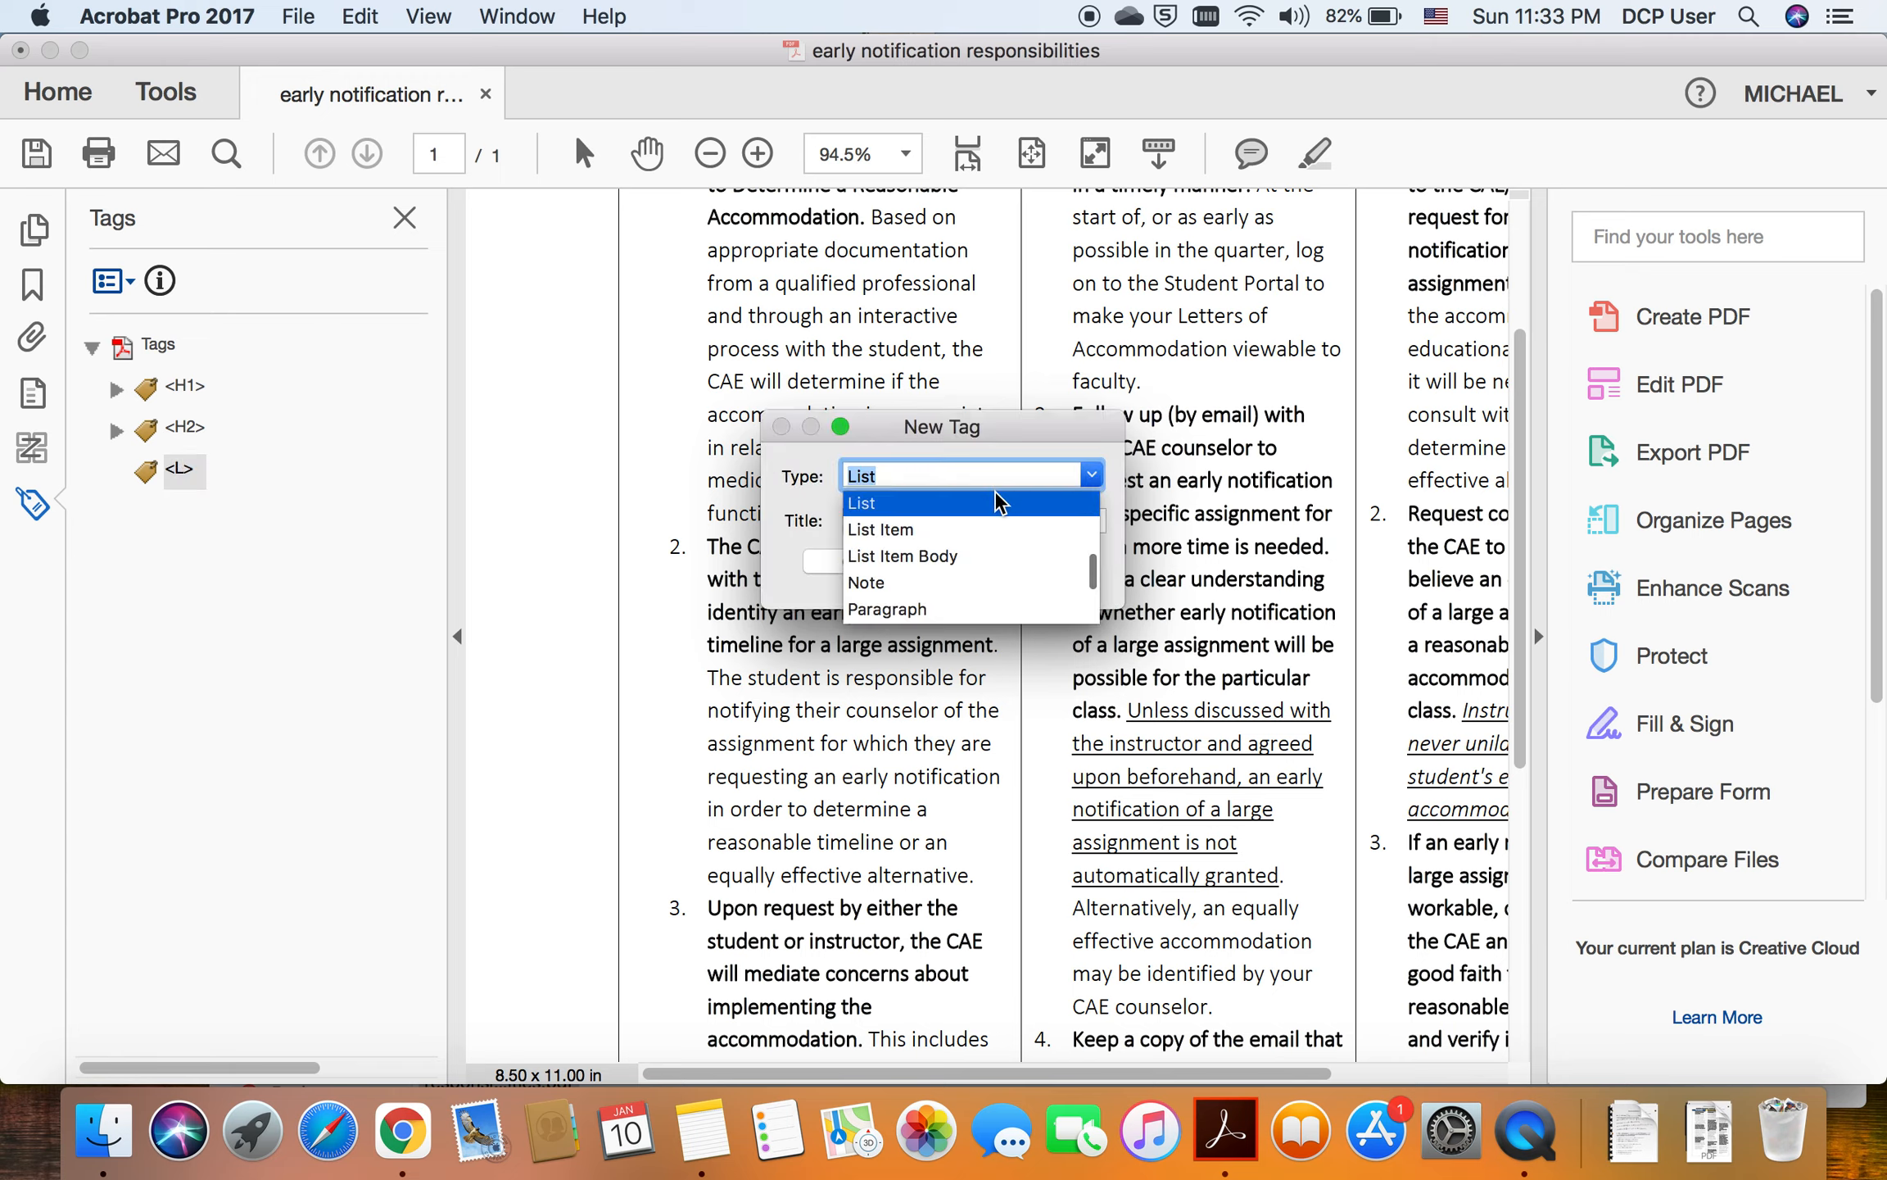
pyautogui.click(869, 531)
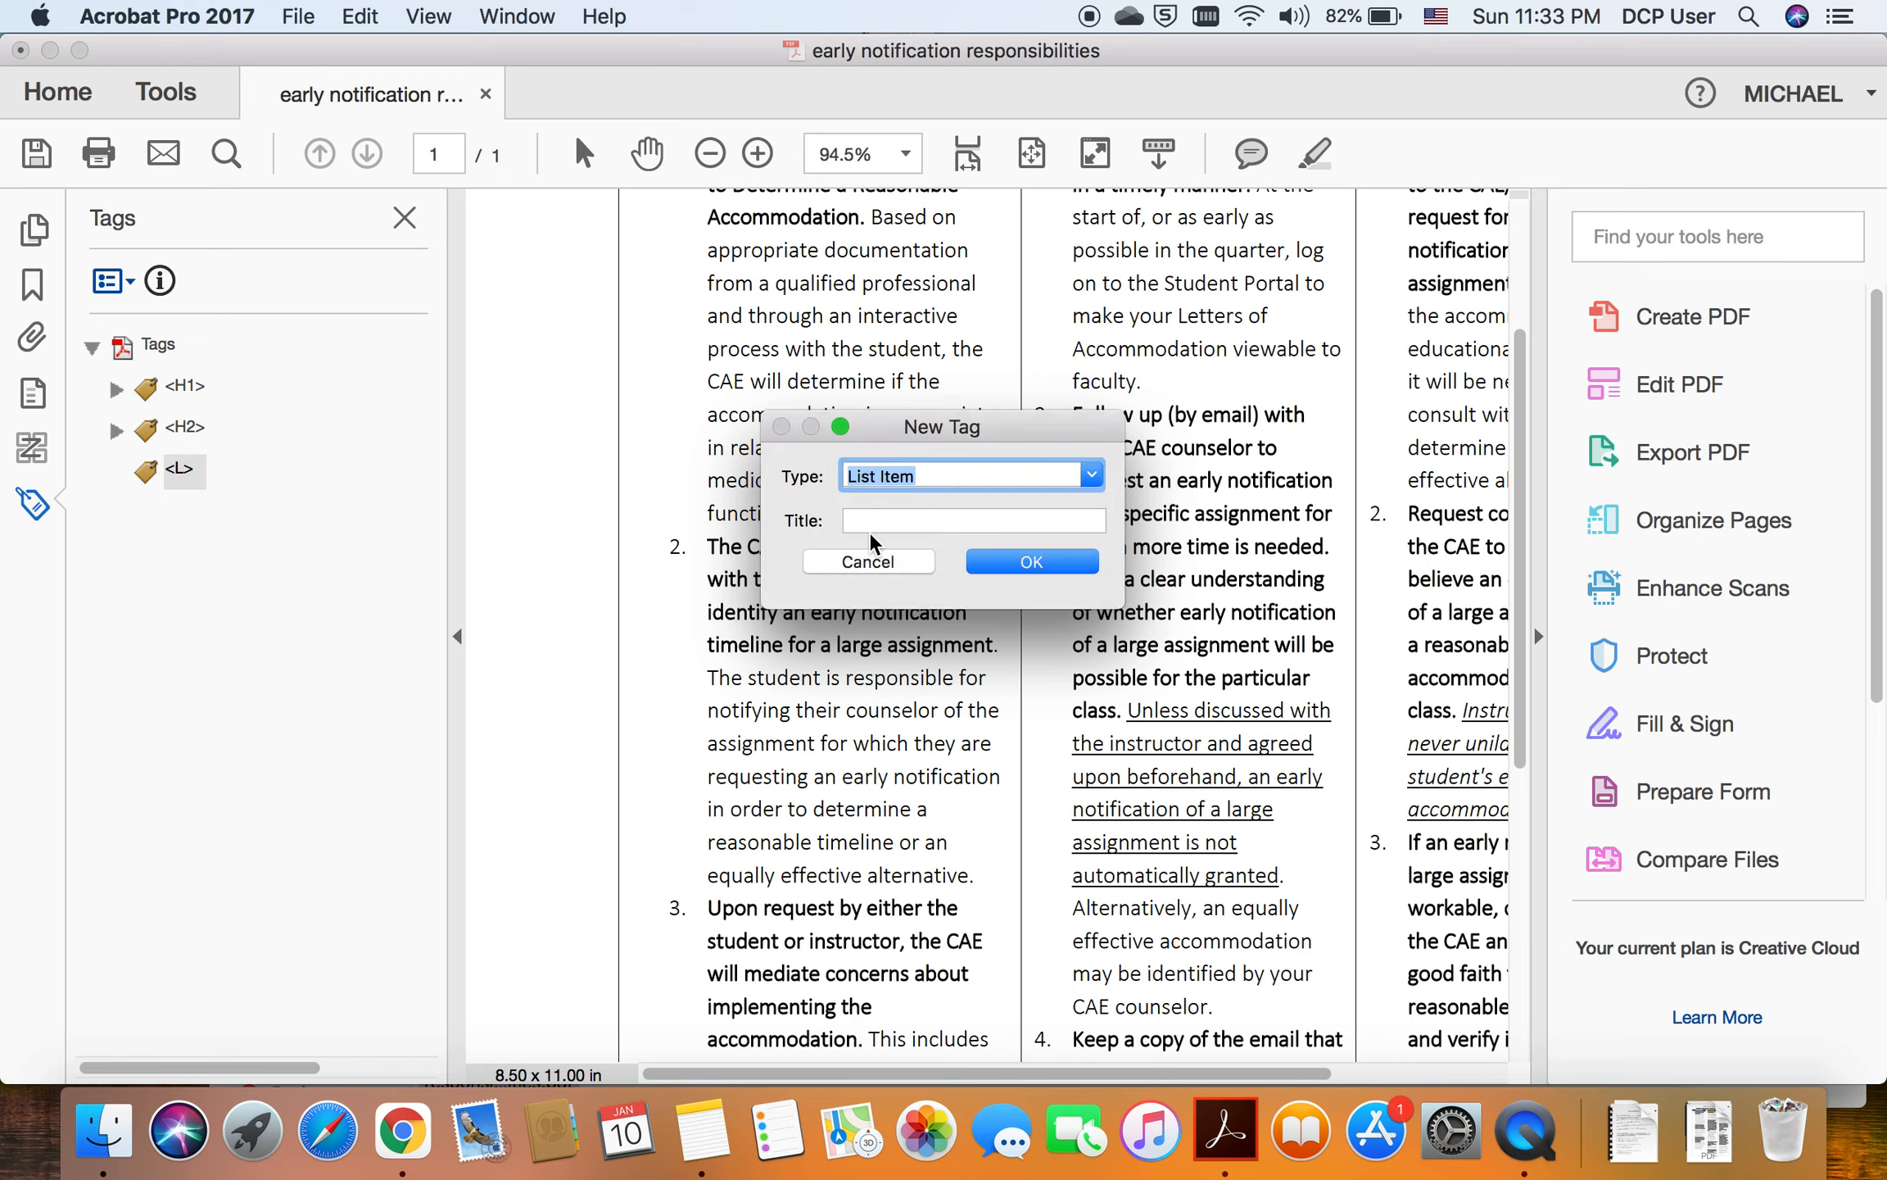
pyautogui.click(975, 558)
# Step: Create two more untitled List Item tags after the first one, one for each remaining CAE responsibility
pyautogui.click(176, 511)
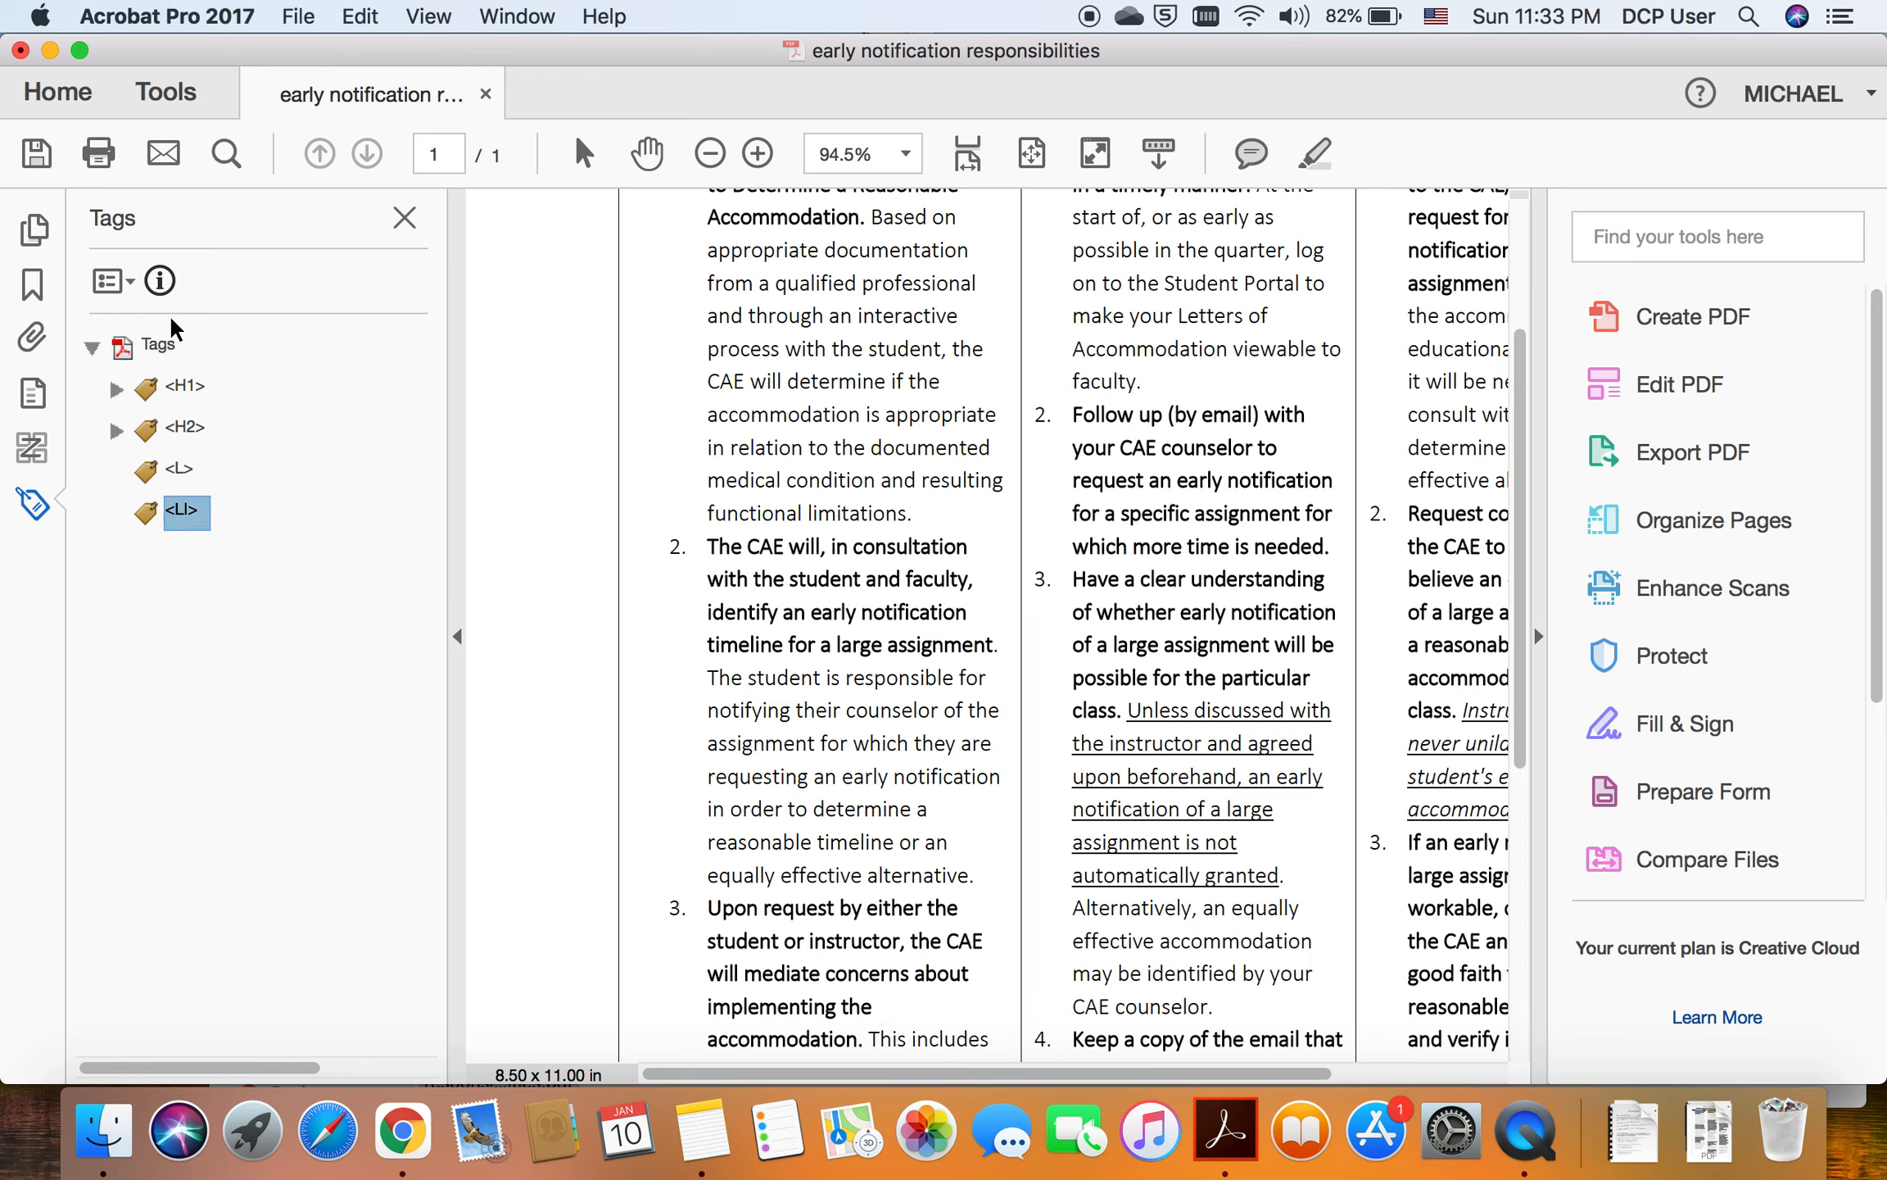
pyautogui.click(96, 293)
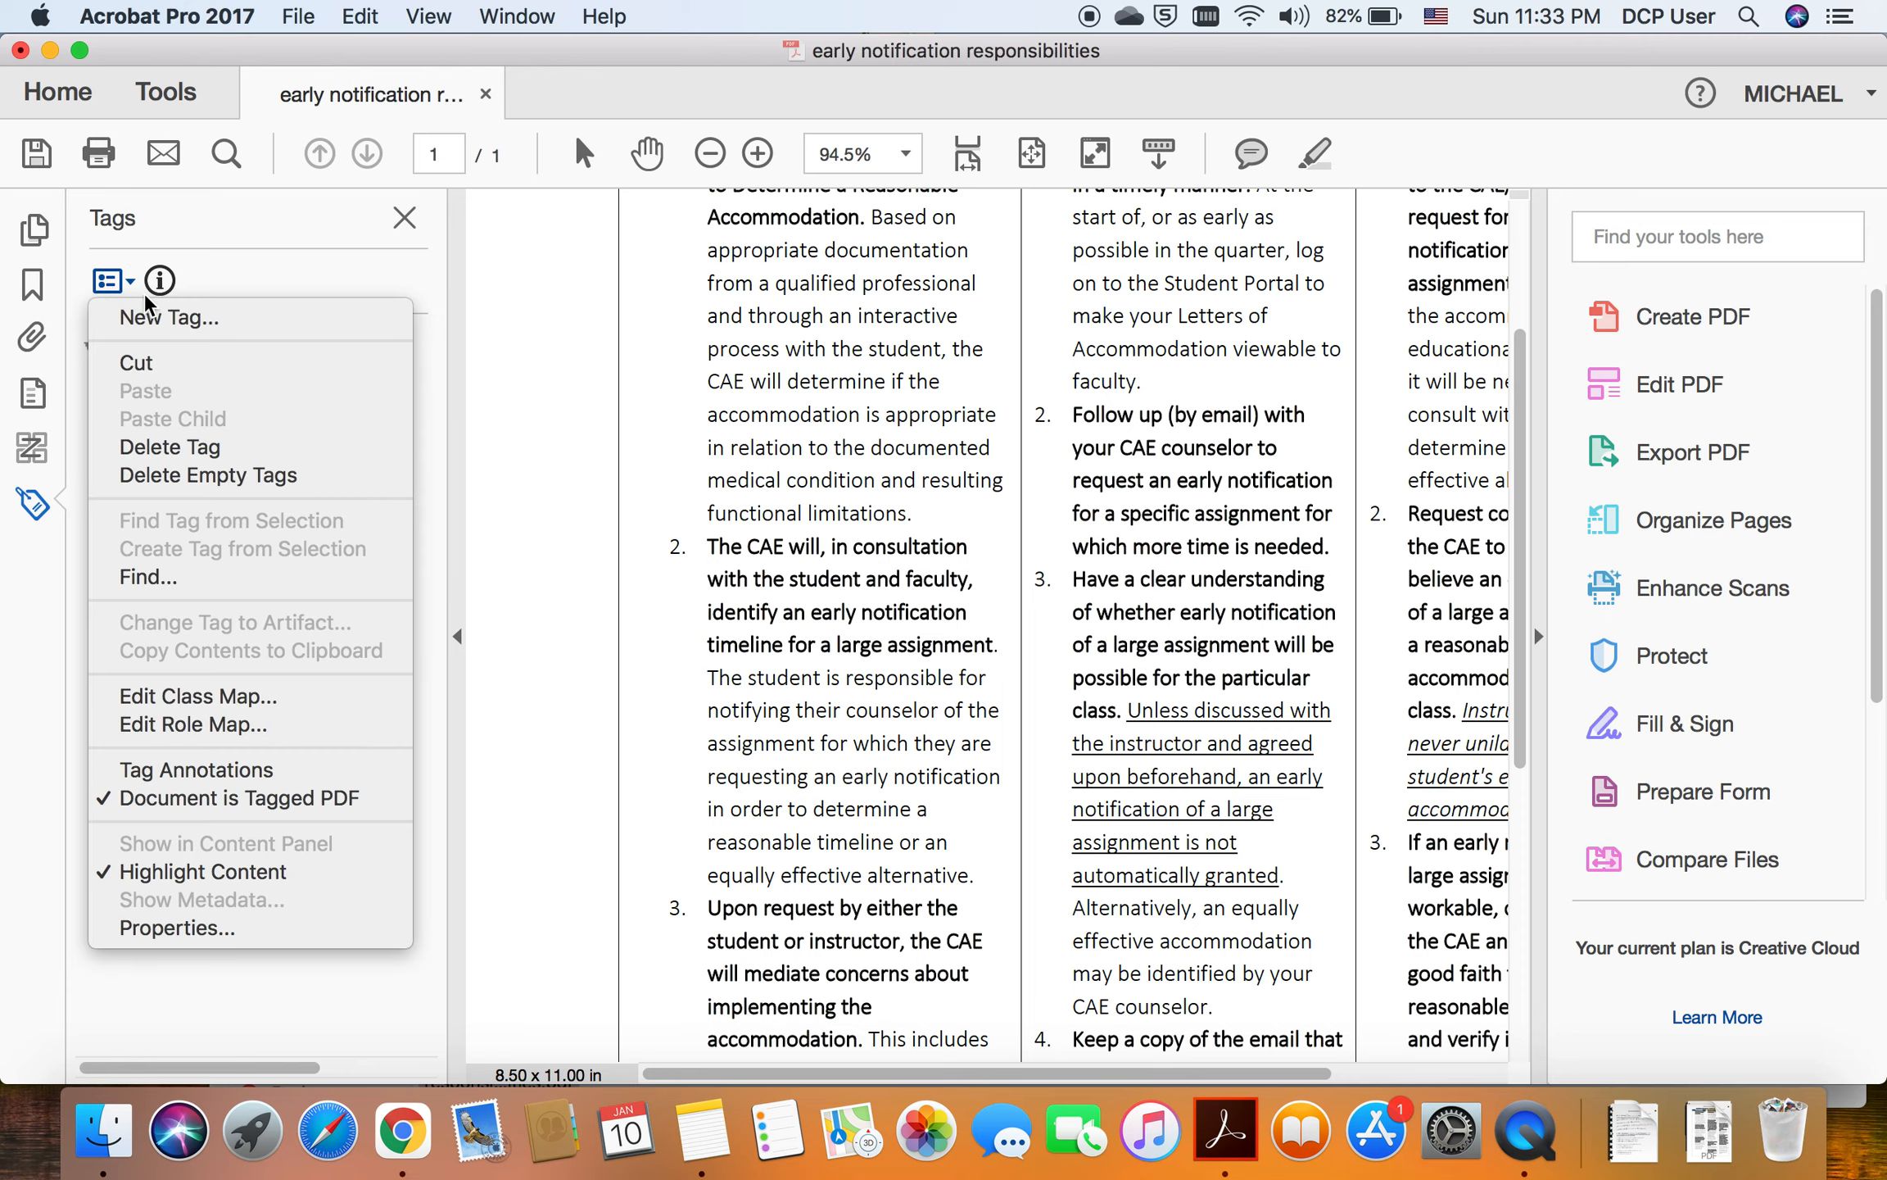
pyautogui.click(181, 312)
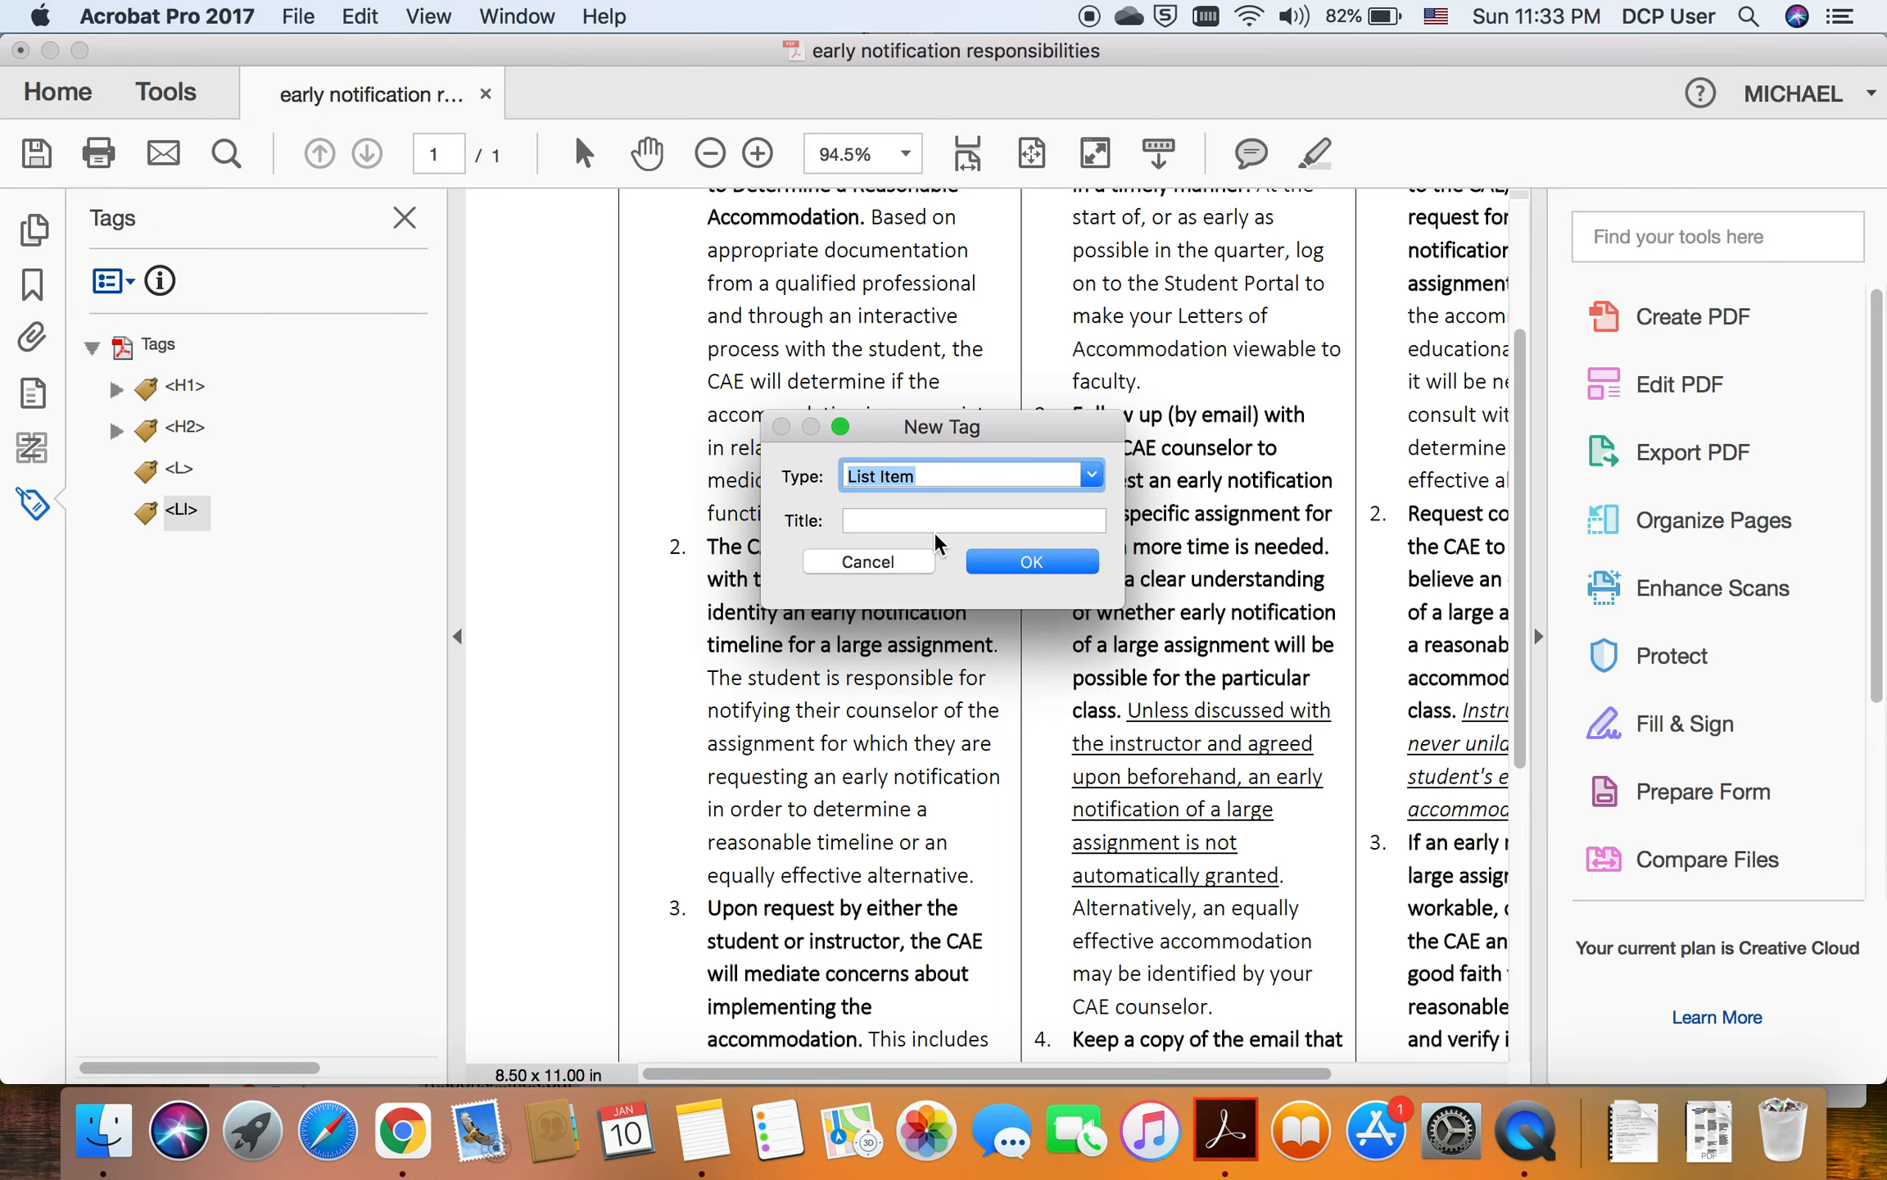
pyautogui.press('Return')
pyautogui.click(107, 283)
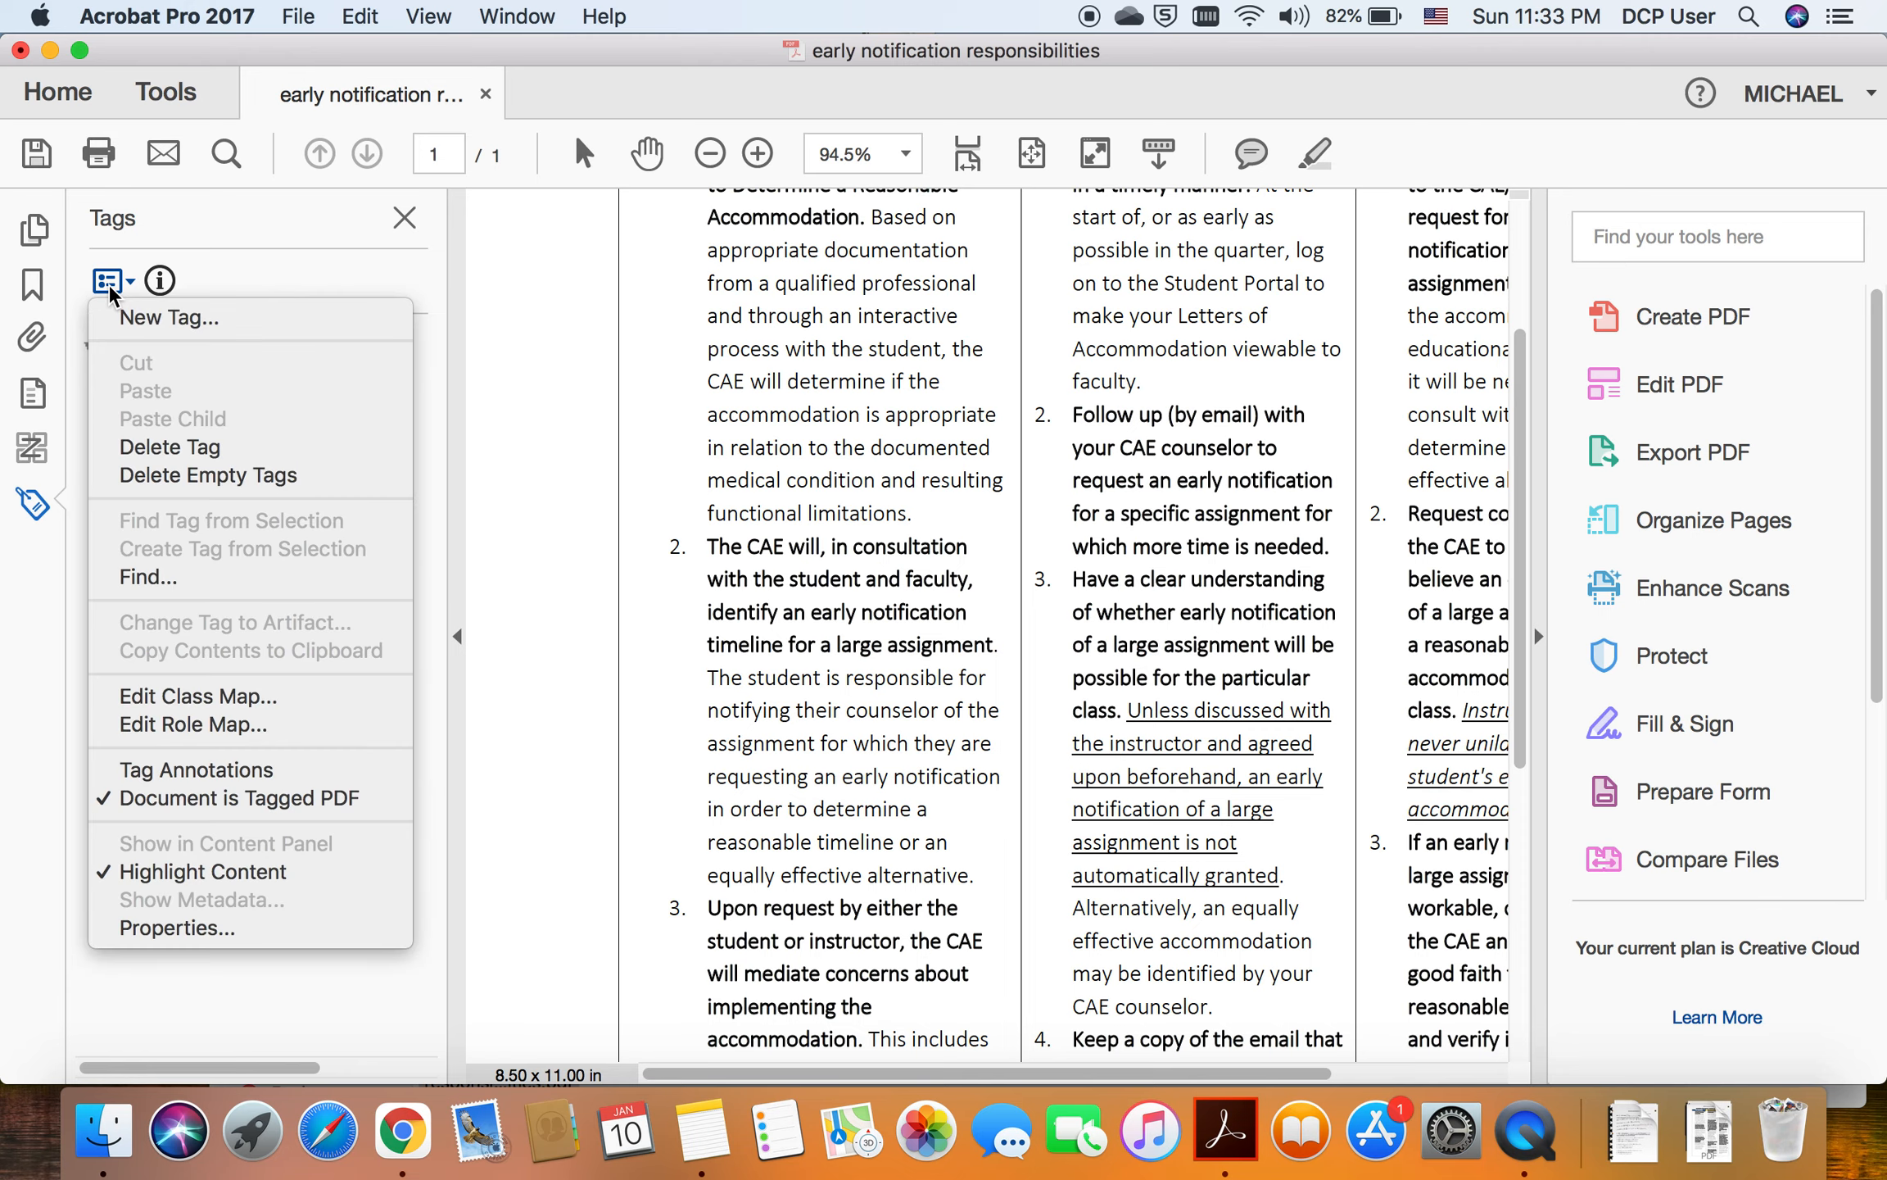
pyautogui.click(188, 312)
pyautogui.click(1012, 564)
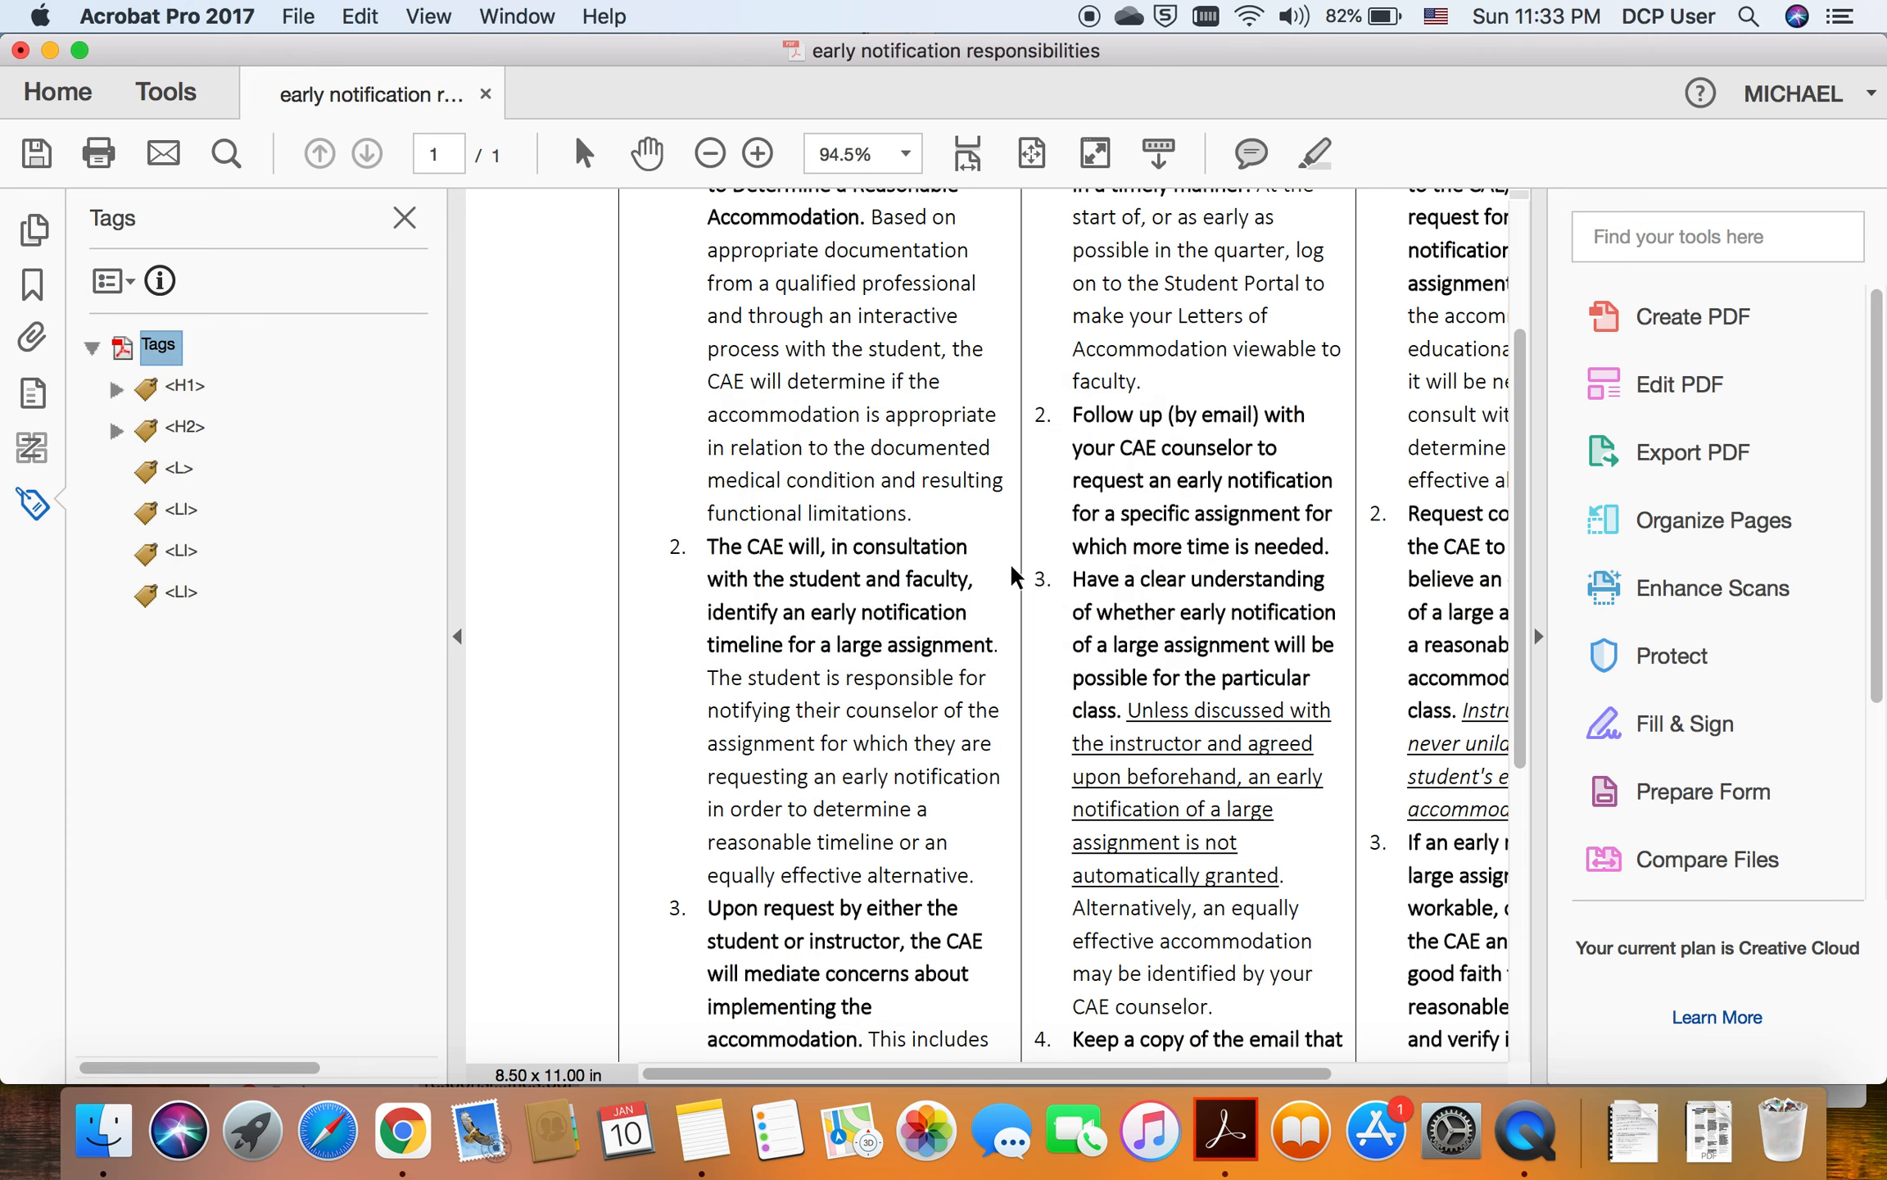
# Step: Select the three List Item tags, and compare their level with the content nested inside the H2 tag
pyautogui.moveTo(181, 512); pyautogui.dragTo(197, 596)
pyautogui.keyDown('shift'); pyautogui.click(195, 590); pyautogui.keyUp('shift')
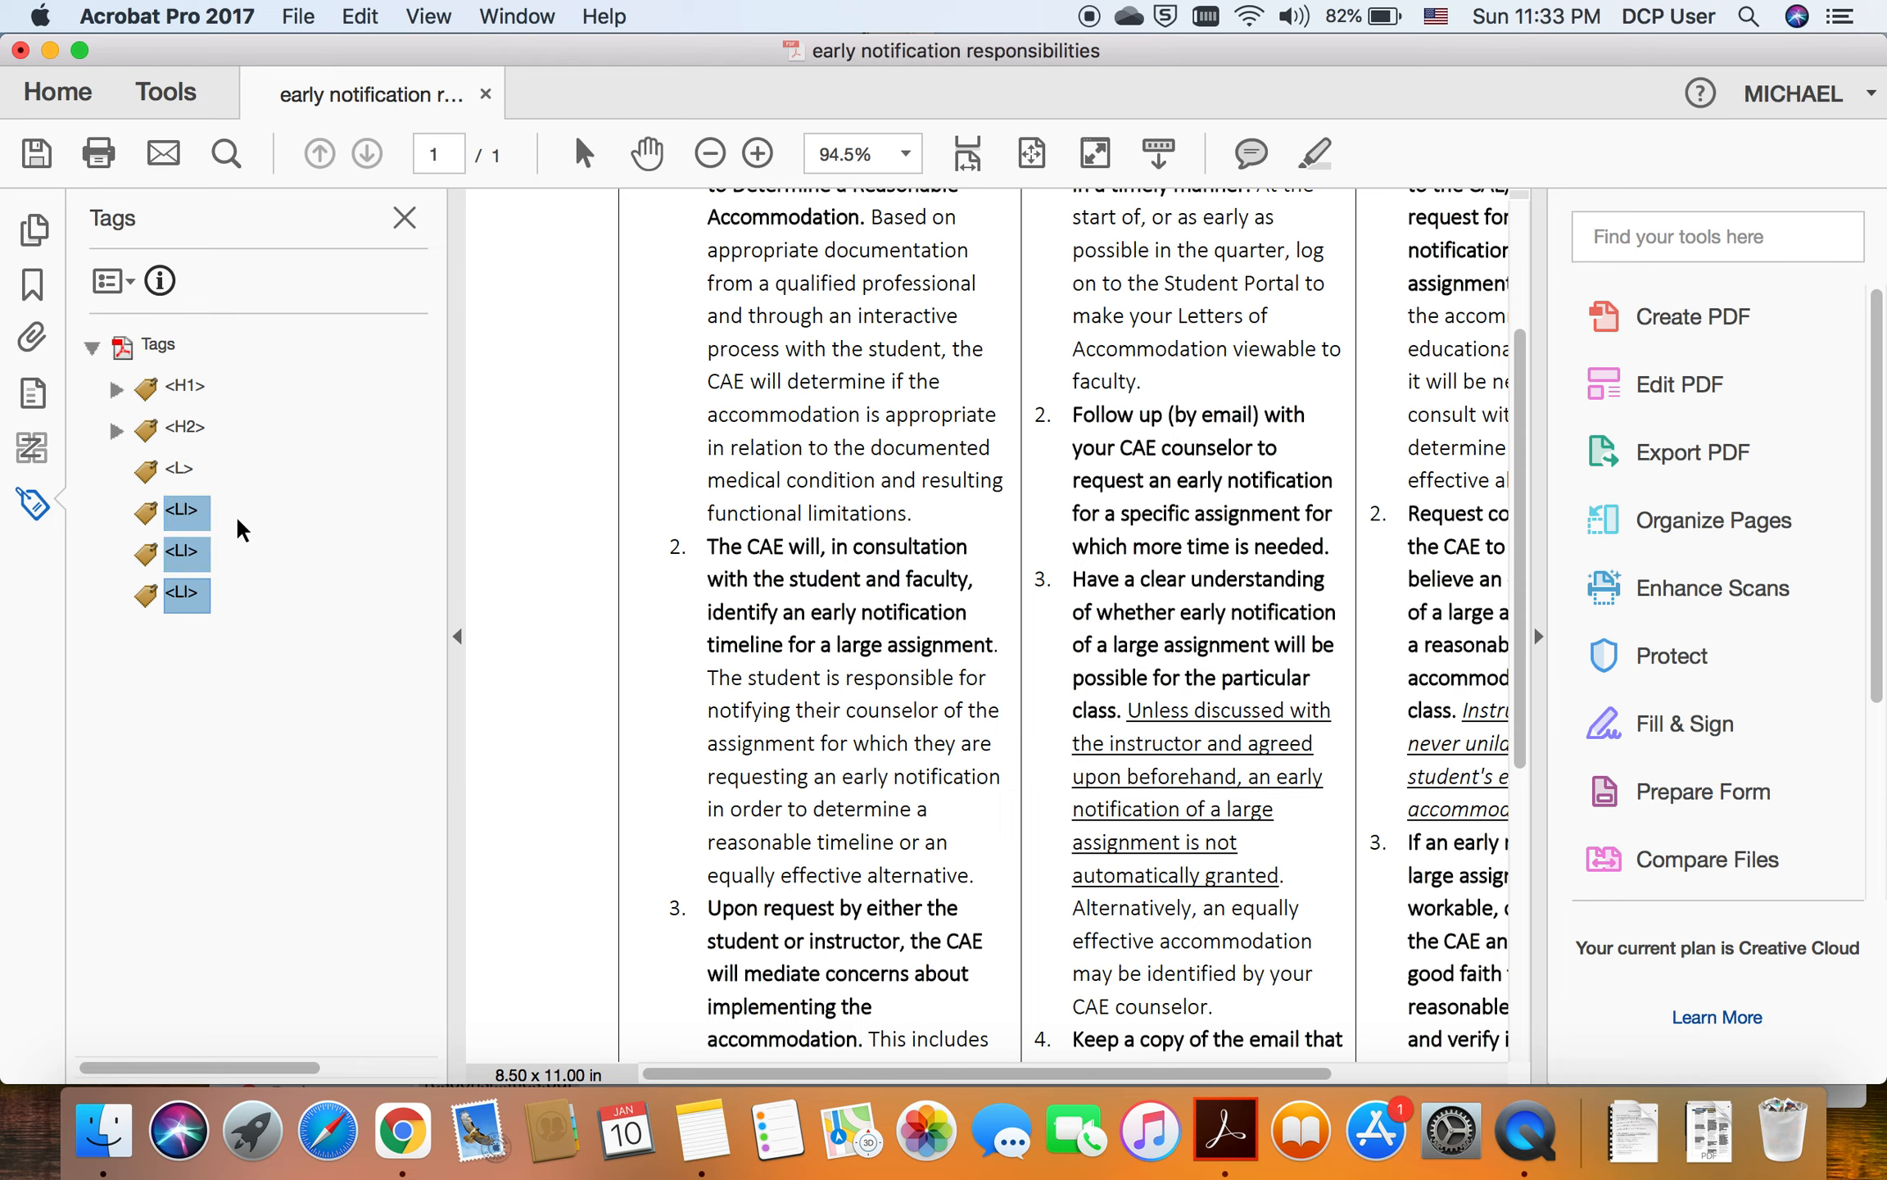
pyautogui.click(179, 551)
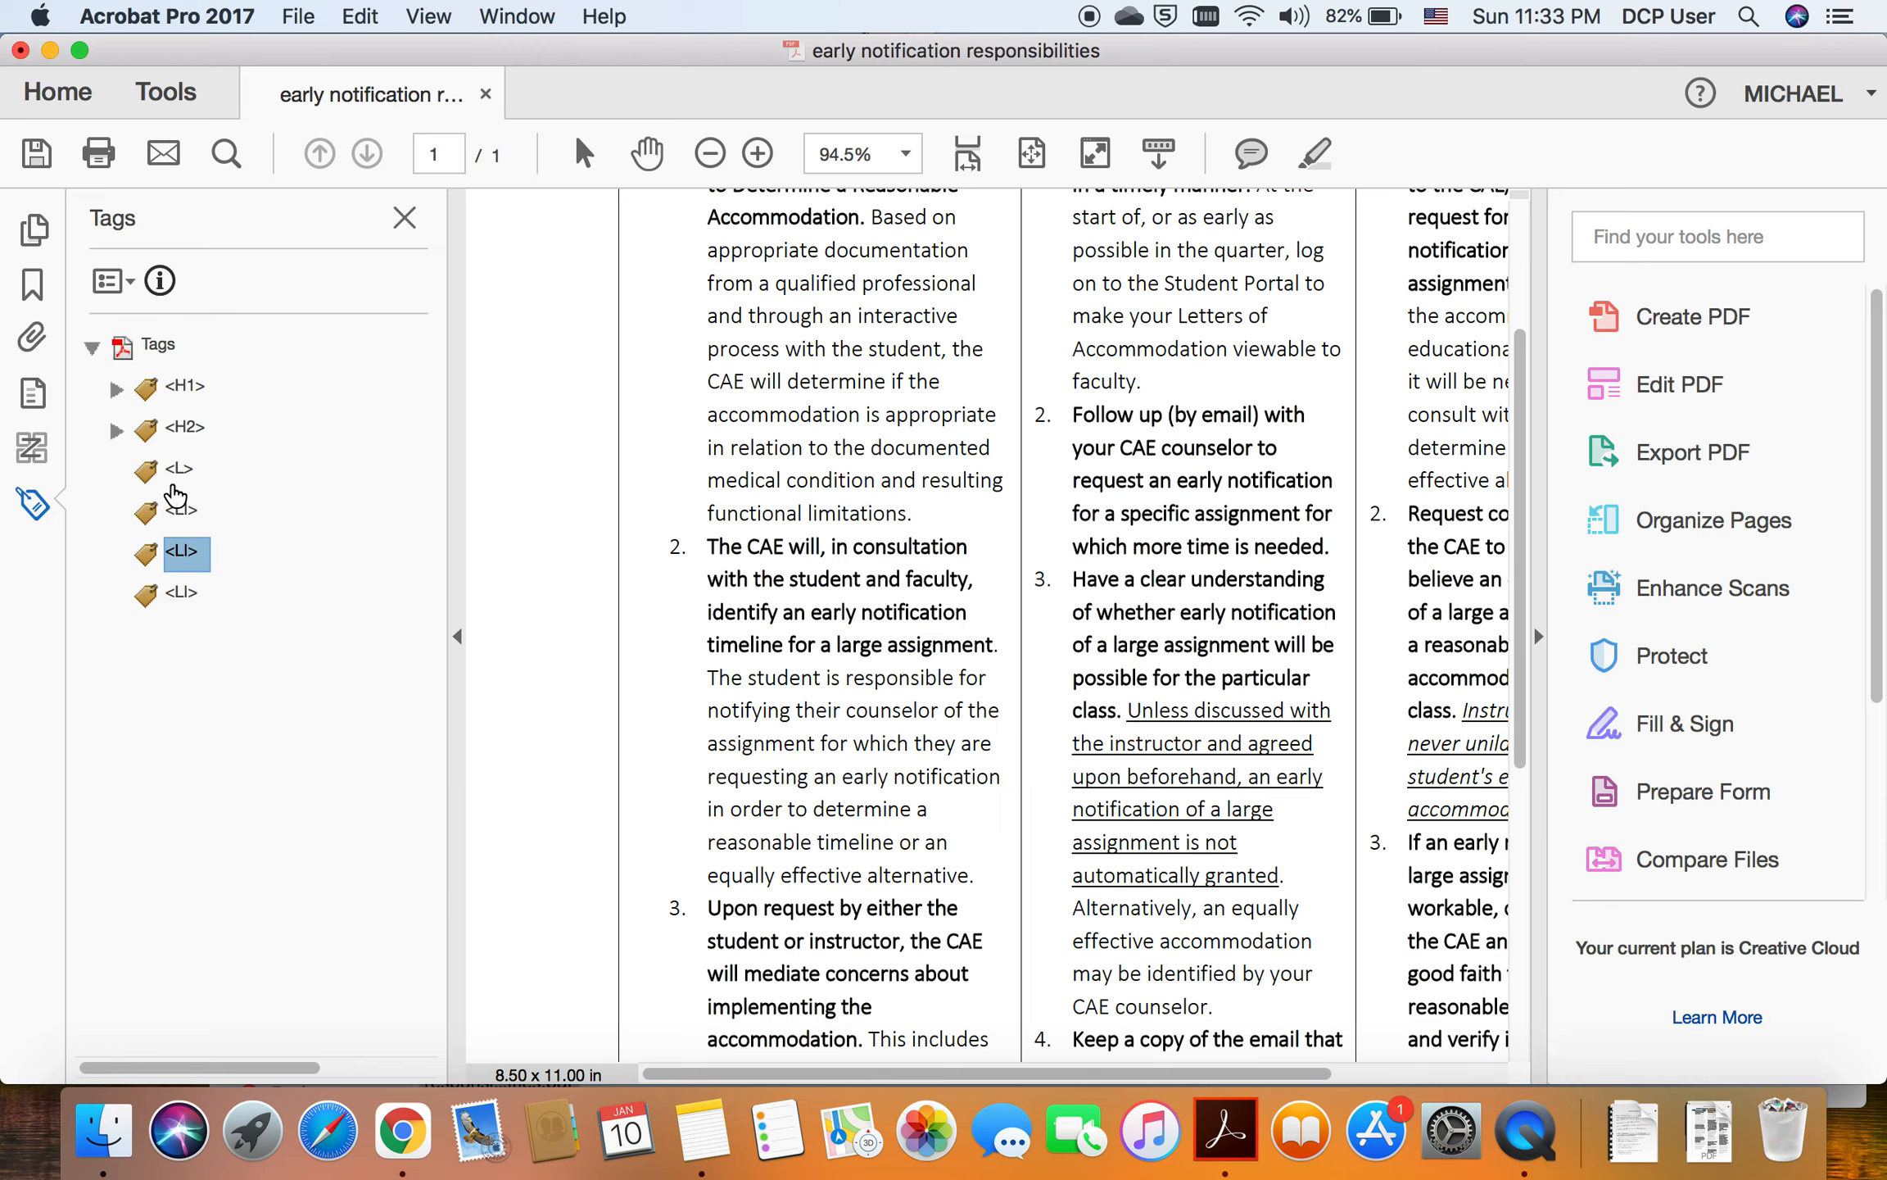
pyautogui.click(114, 427)
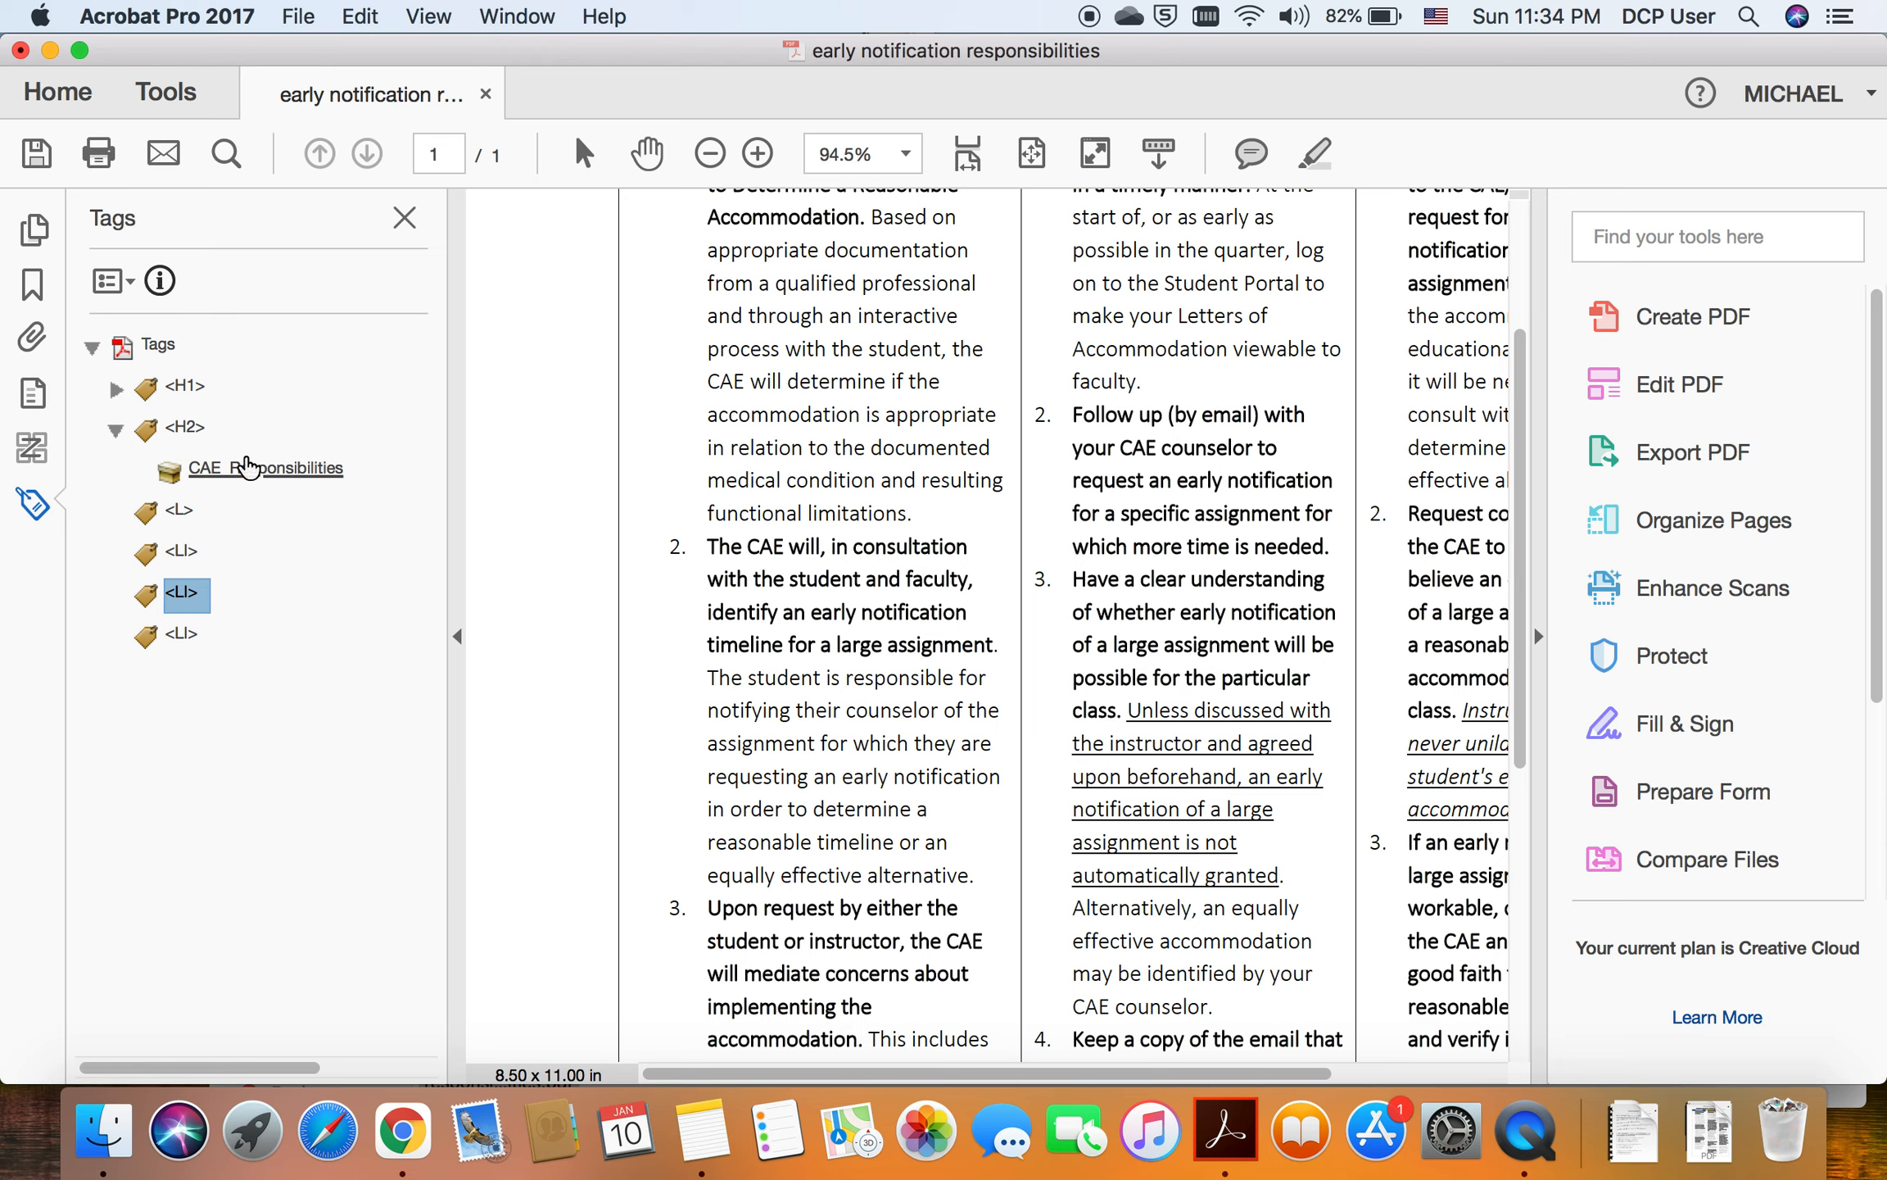
pyautogui.click(115, 427)
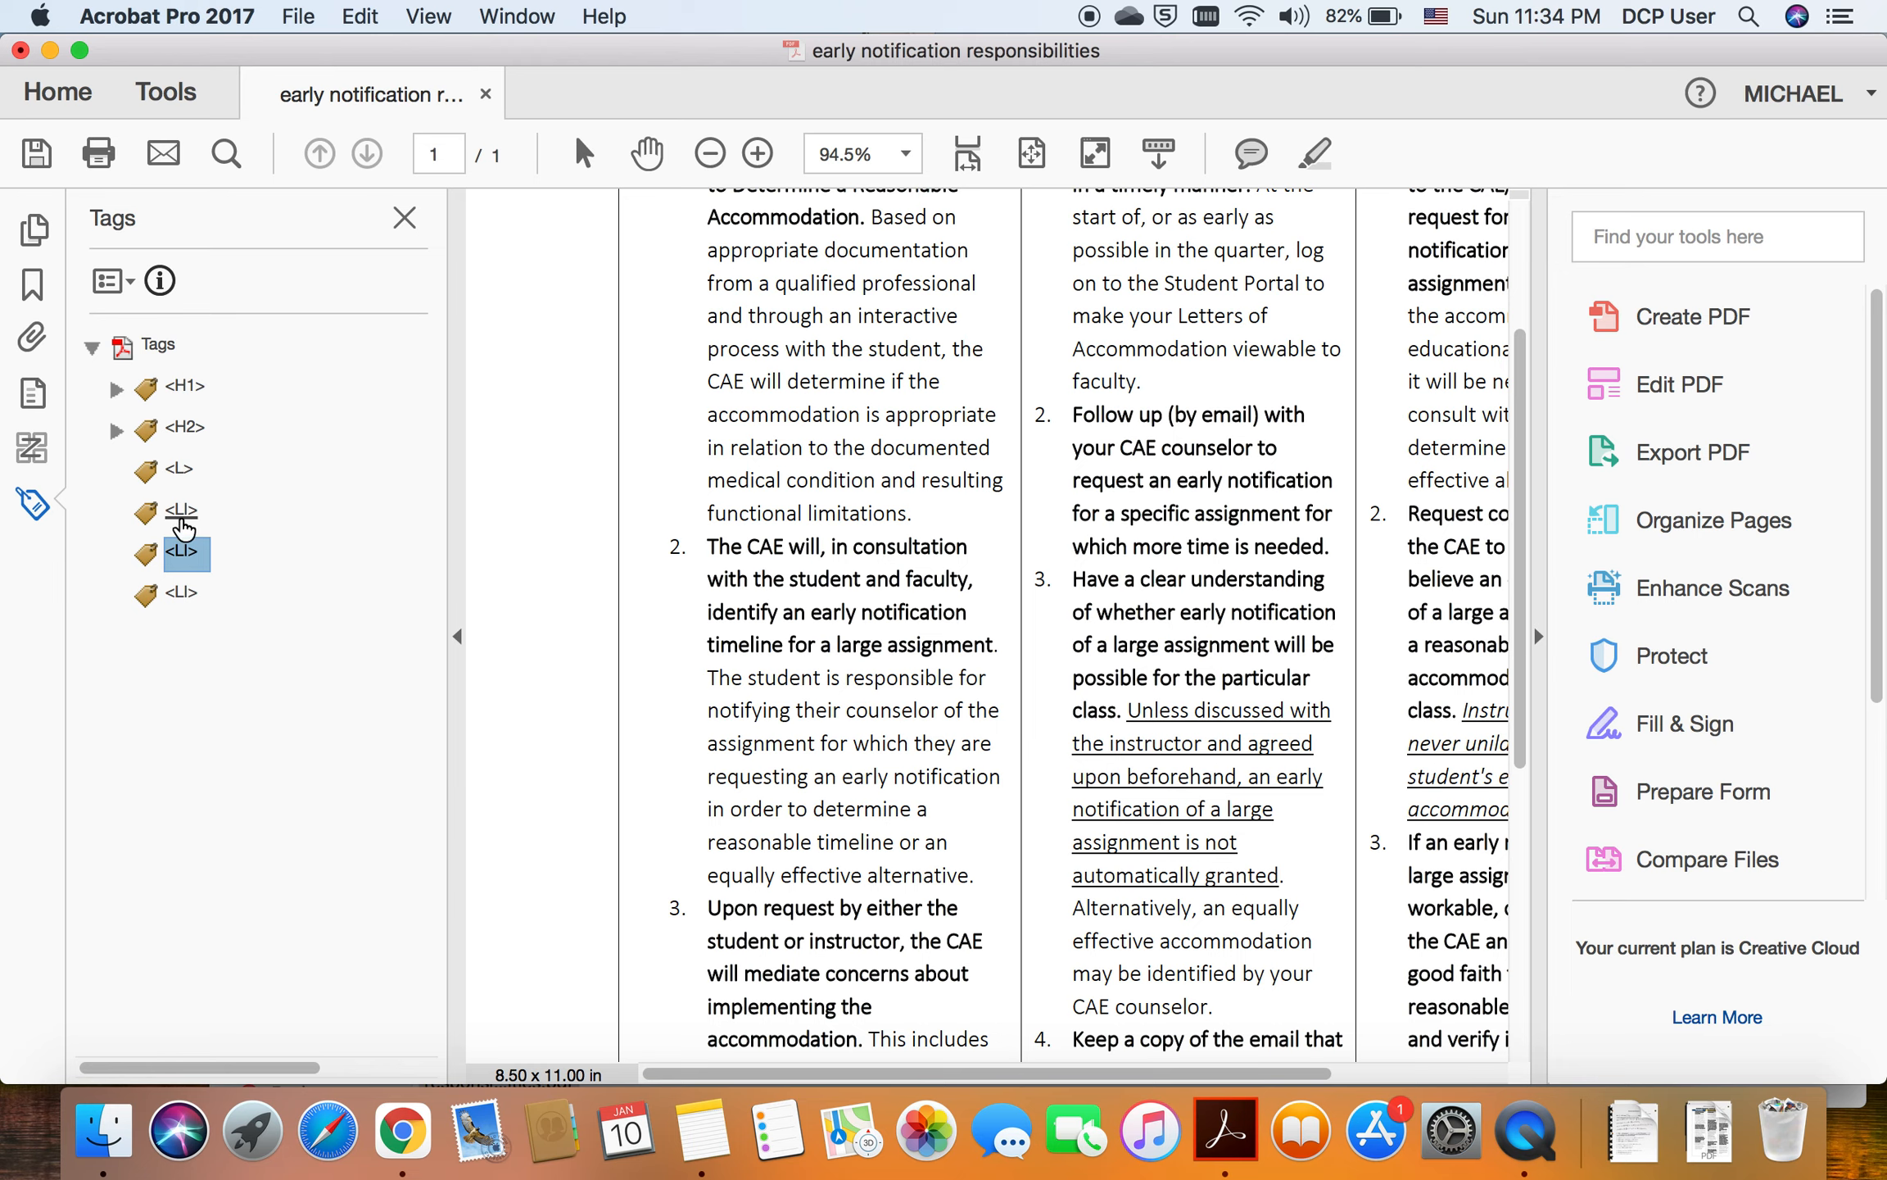
pyautogui.keyDown('shift'); pyautogui.click(184, 593); pyautogui.keyUp('shift')
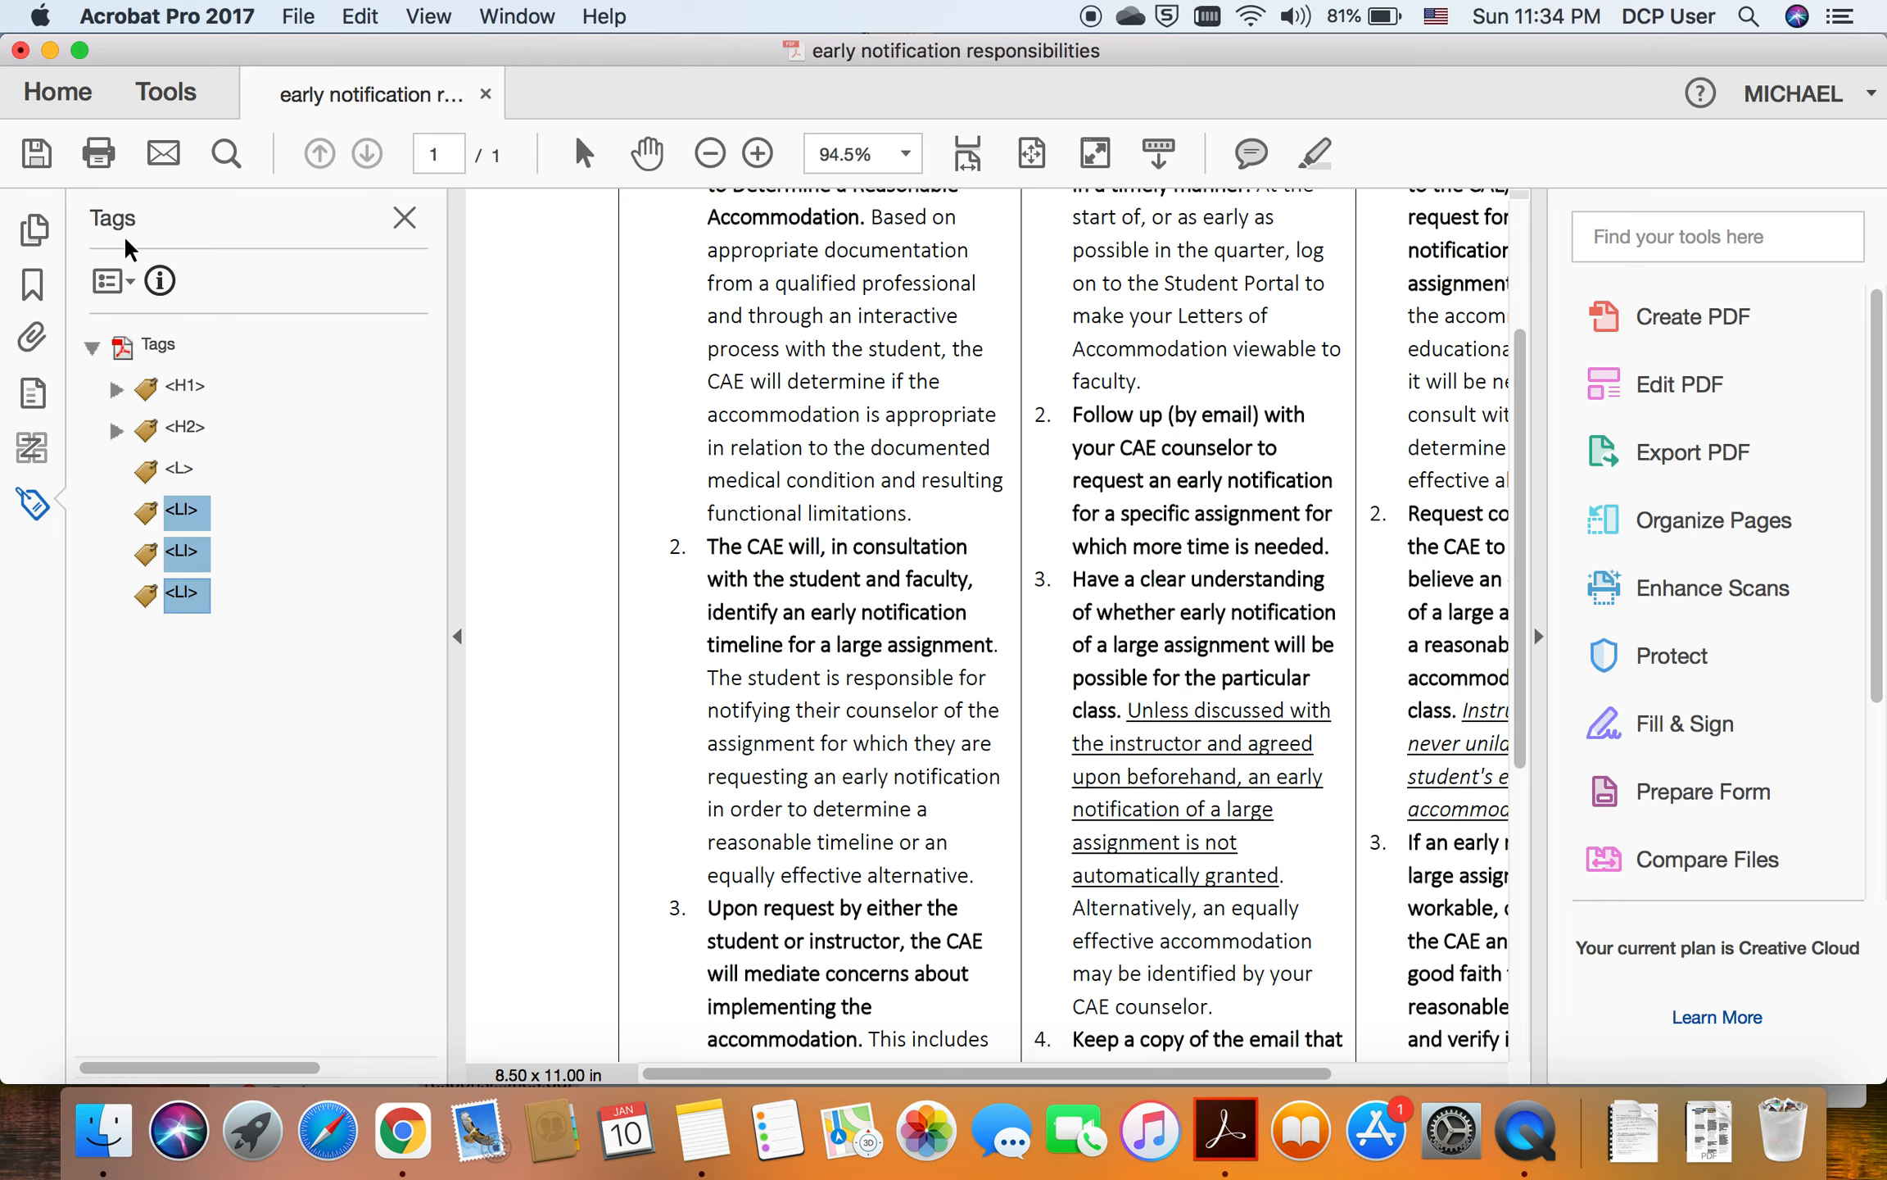
# Step: Nest the first List Item tag inside the List tag as its child
pyautogui.click(187, 516)
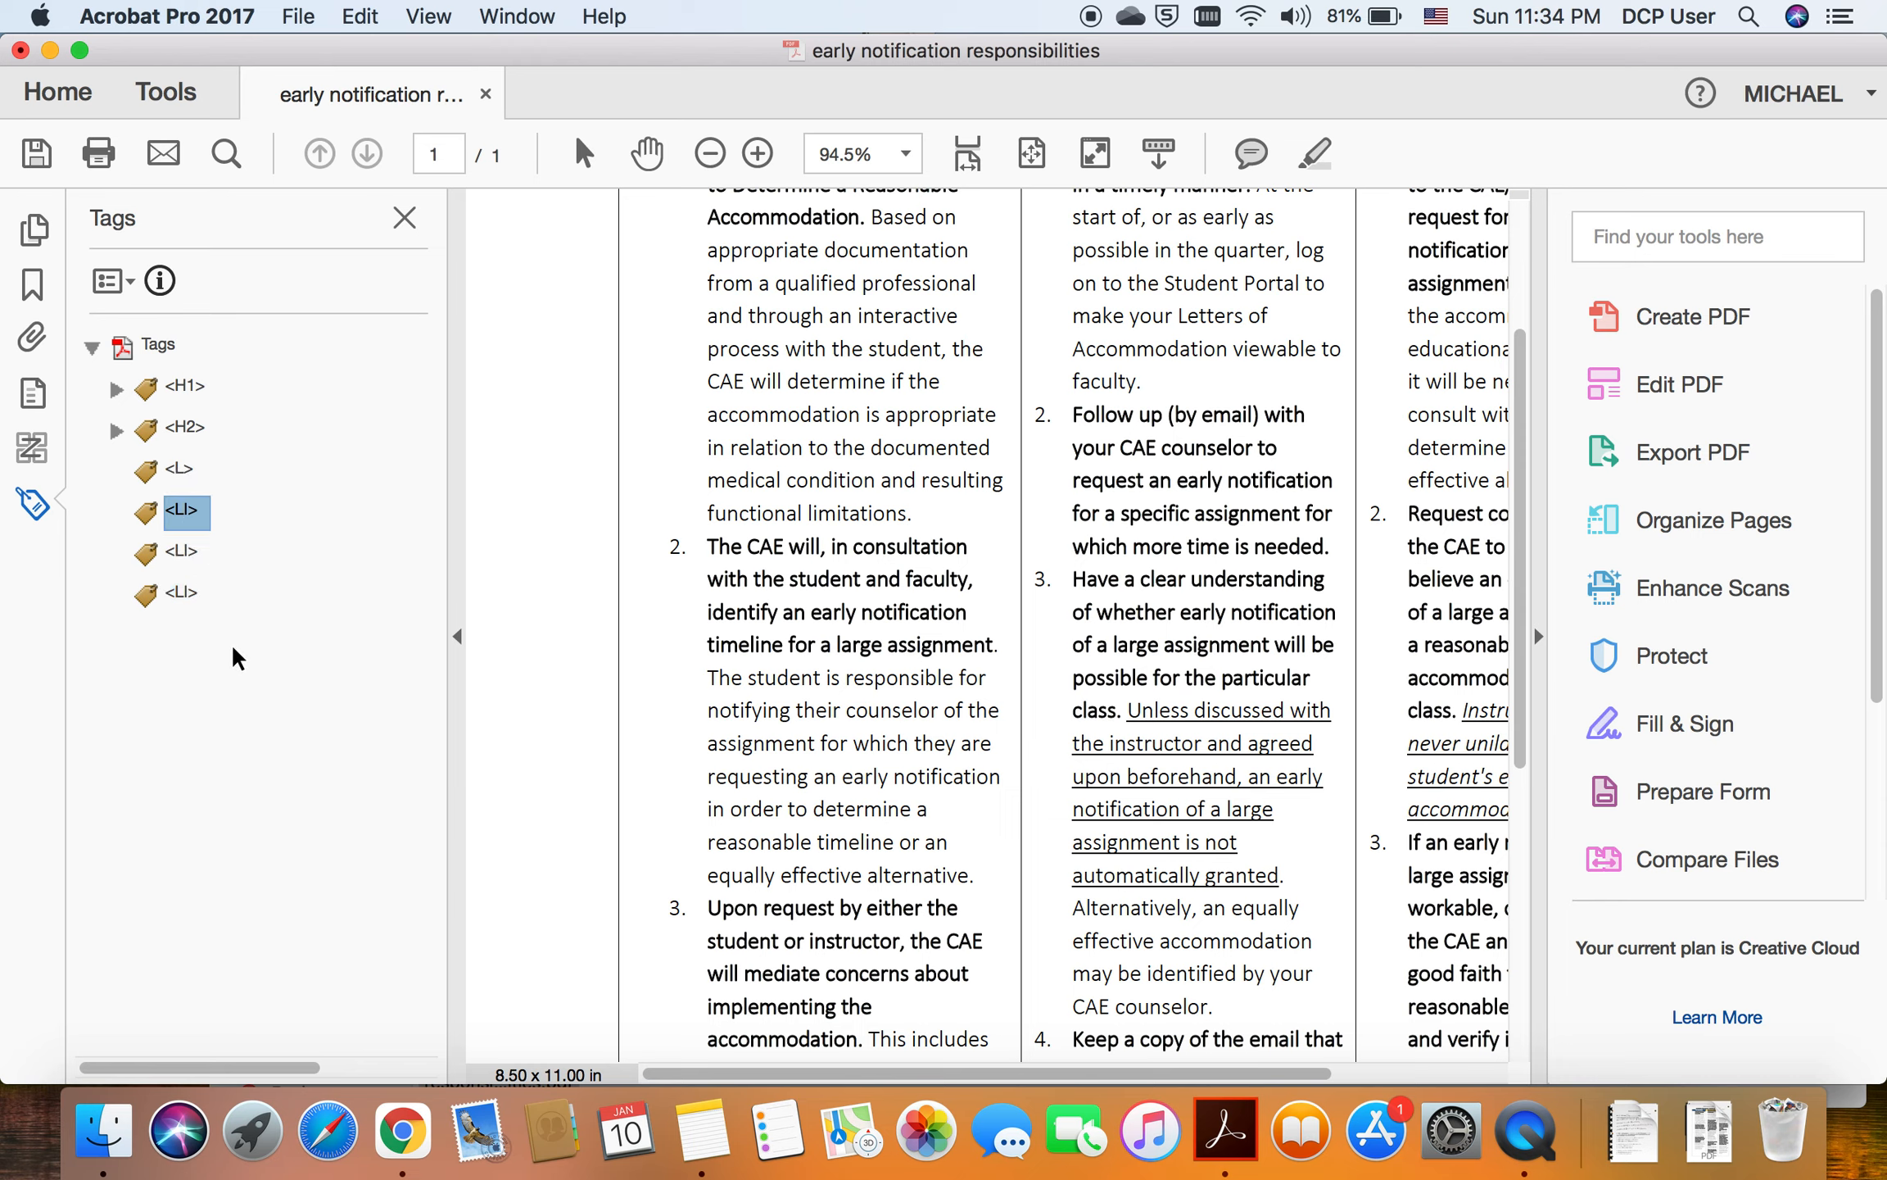
pyautogui.click(184, 516)
pyautogui.moveTo(182, 505); pyautogui.dragTo(179, 494)
pyautogui.moveTo(179, 495); pyautogui.dragTo(158, 493)
pyautogui.moveTo(162, 486); pyautogui.dragTo(171, 481)
pyautogui.moveTo(176, 467); pyautogui.dragTo(176, 468)
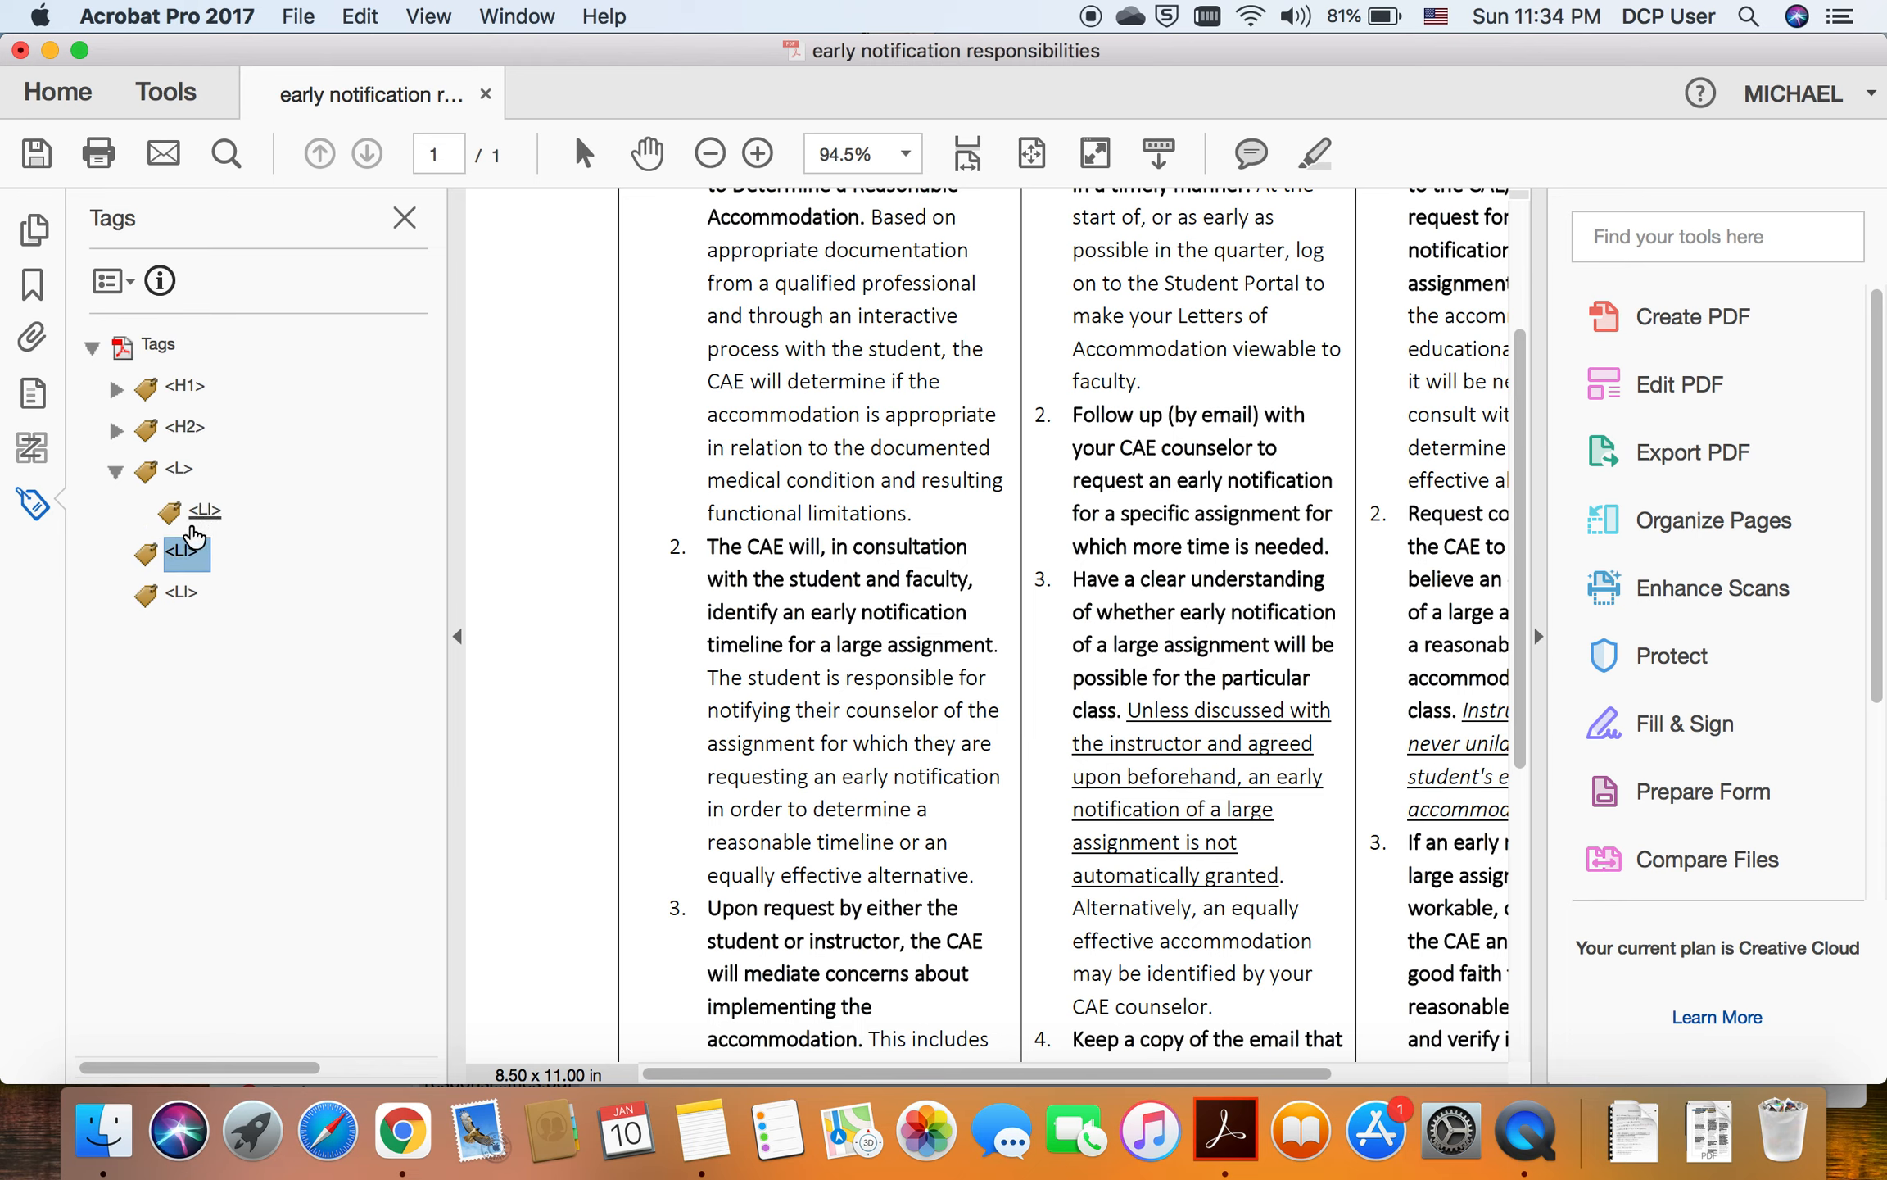
# Step: Nest the two remaining List Item tags inside the List tag, and check the nesting by collapsing and expanding it
pyautogui.click(116, 469)
pyautogui.click(116, 468)
pyautogui.click(123, 472)
pyautogui.click(123, 472)
pyautogui.moveTo(199, 556); pyautogui.dragTo(187, 471)
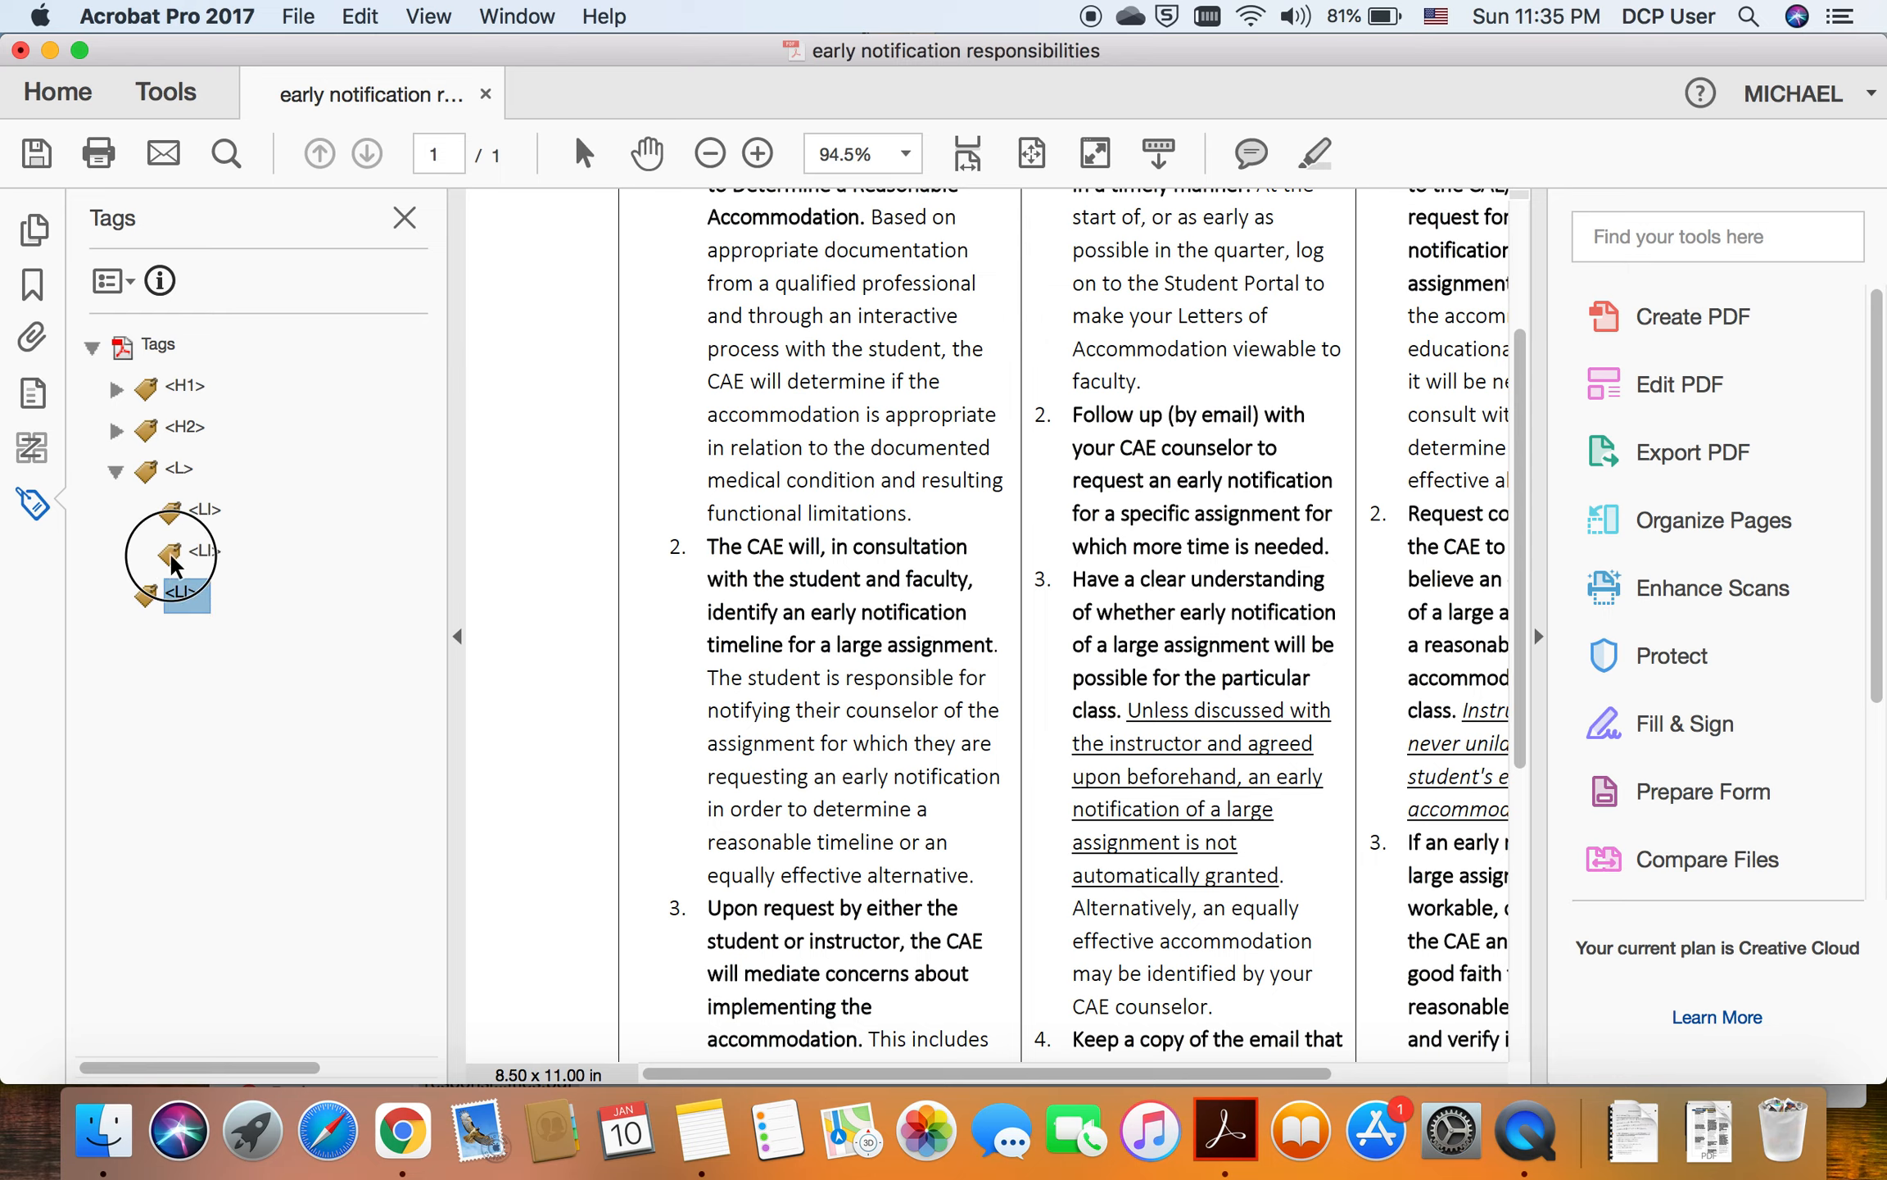
pyautogui.moveTo(169, 551); pyautogui.dragTo(170, 470)
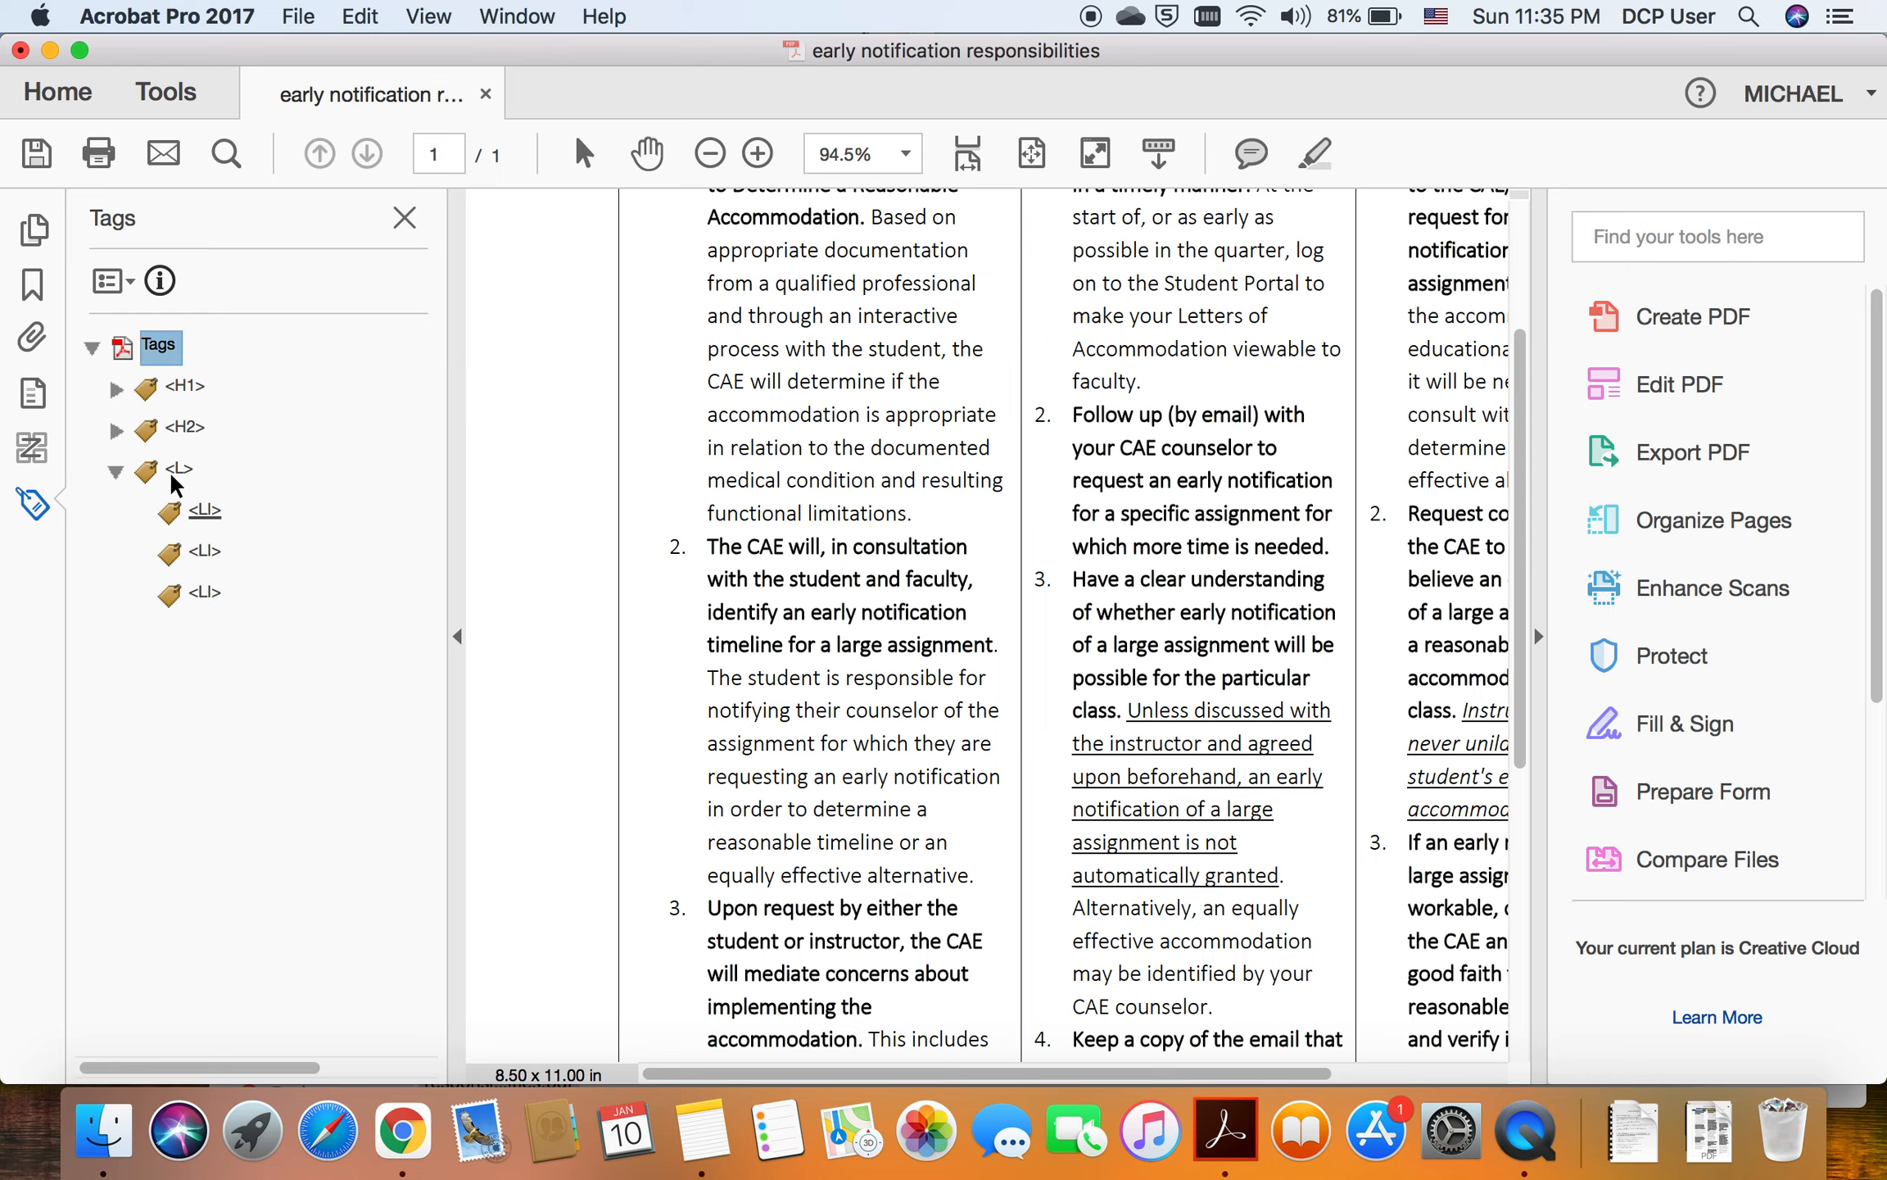
pyautogui.click(116, 472)
pyautogui.click(116, 472)
# Step: Select the first List Item tag, and switch to Notes to review the Label and List Item Body lines under Step 1
pyautogui.click(215, 513)
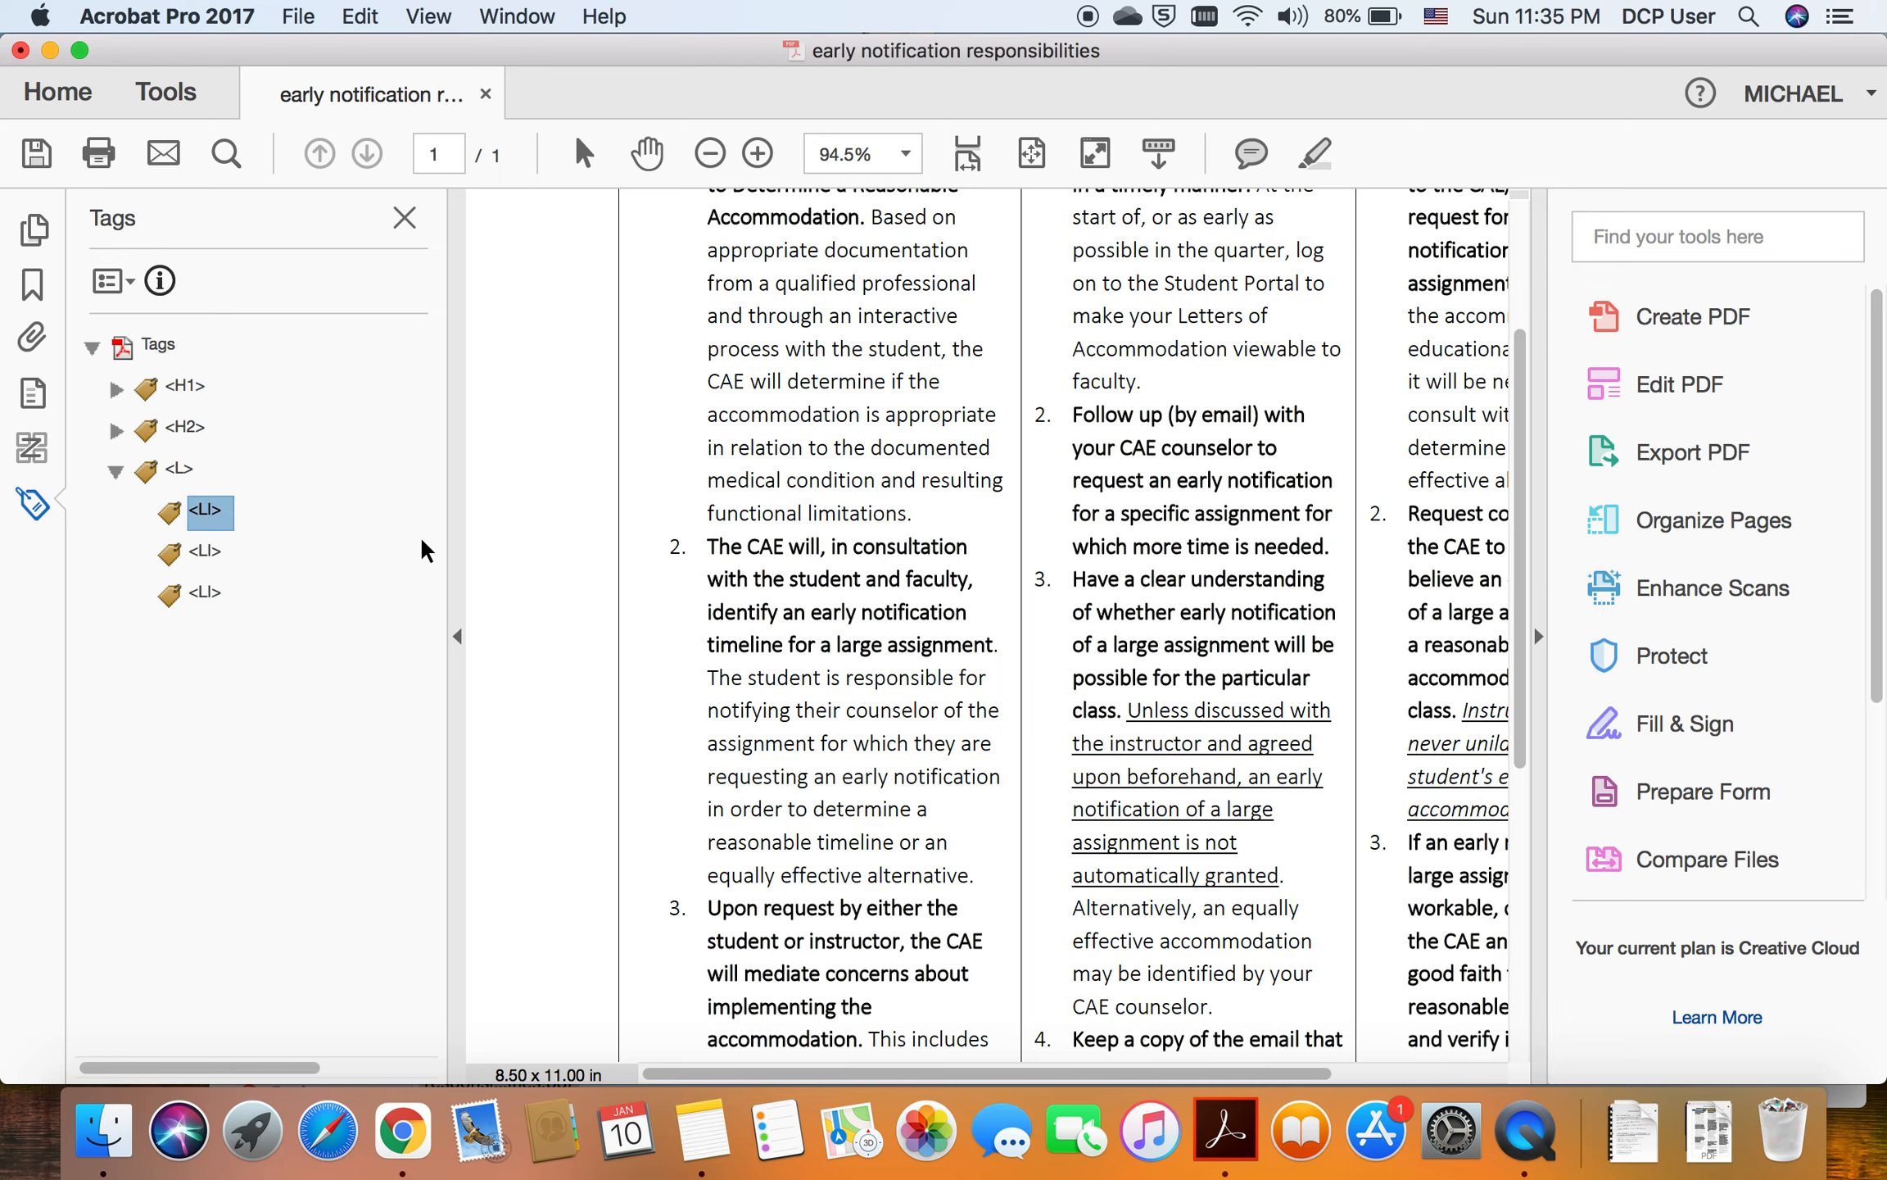
pyautogui.press('super+Tab')
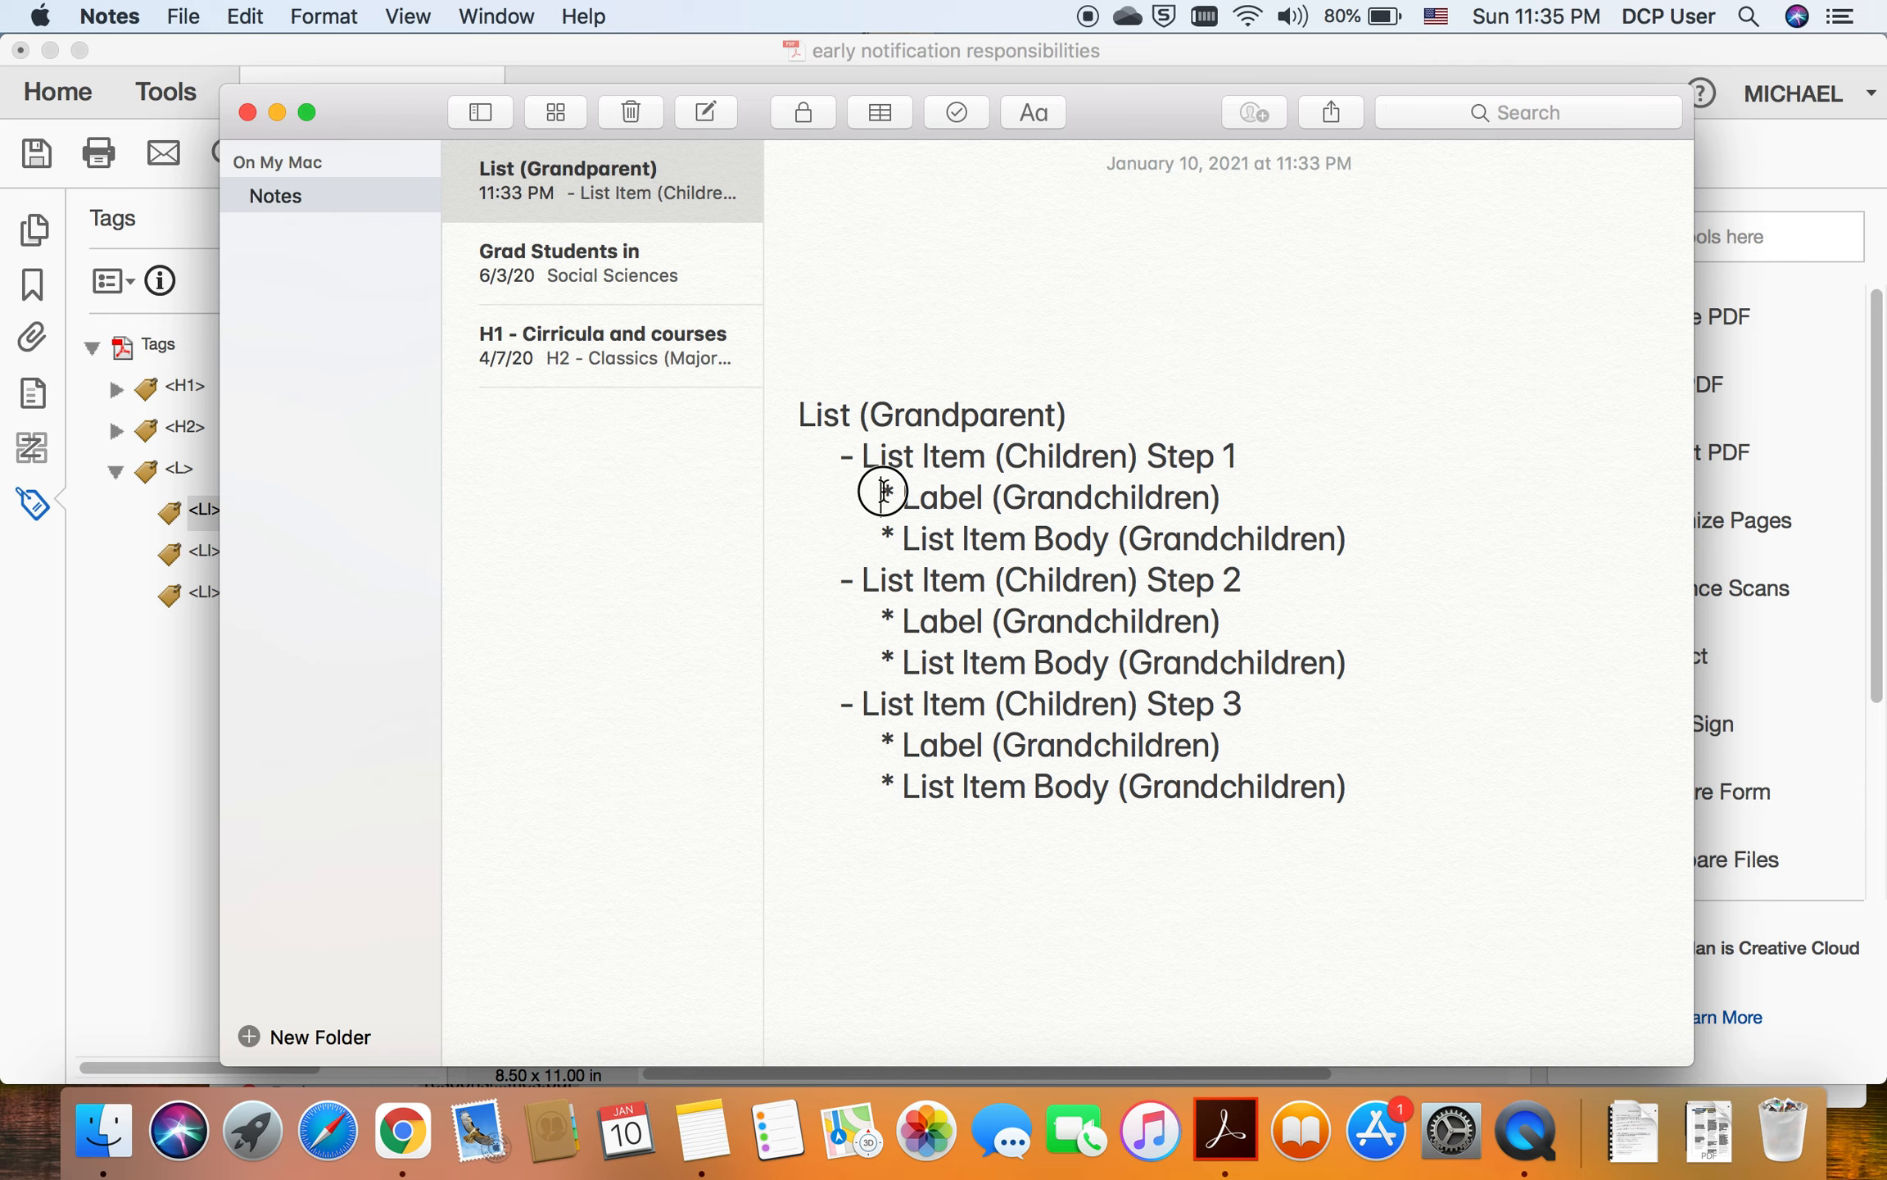
pyautogui.moveTo(878, 492); pyautogui.dragTo(1339, 535)
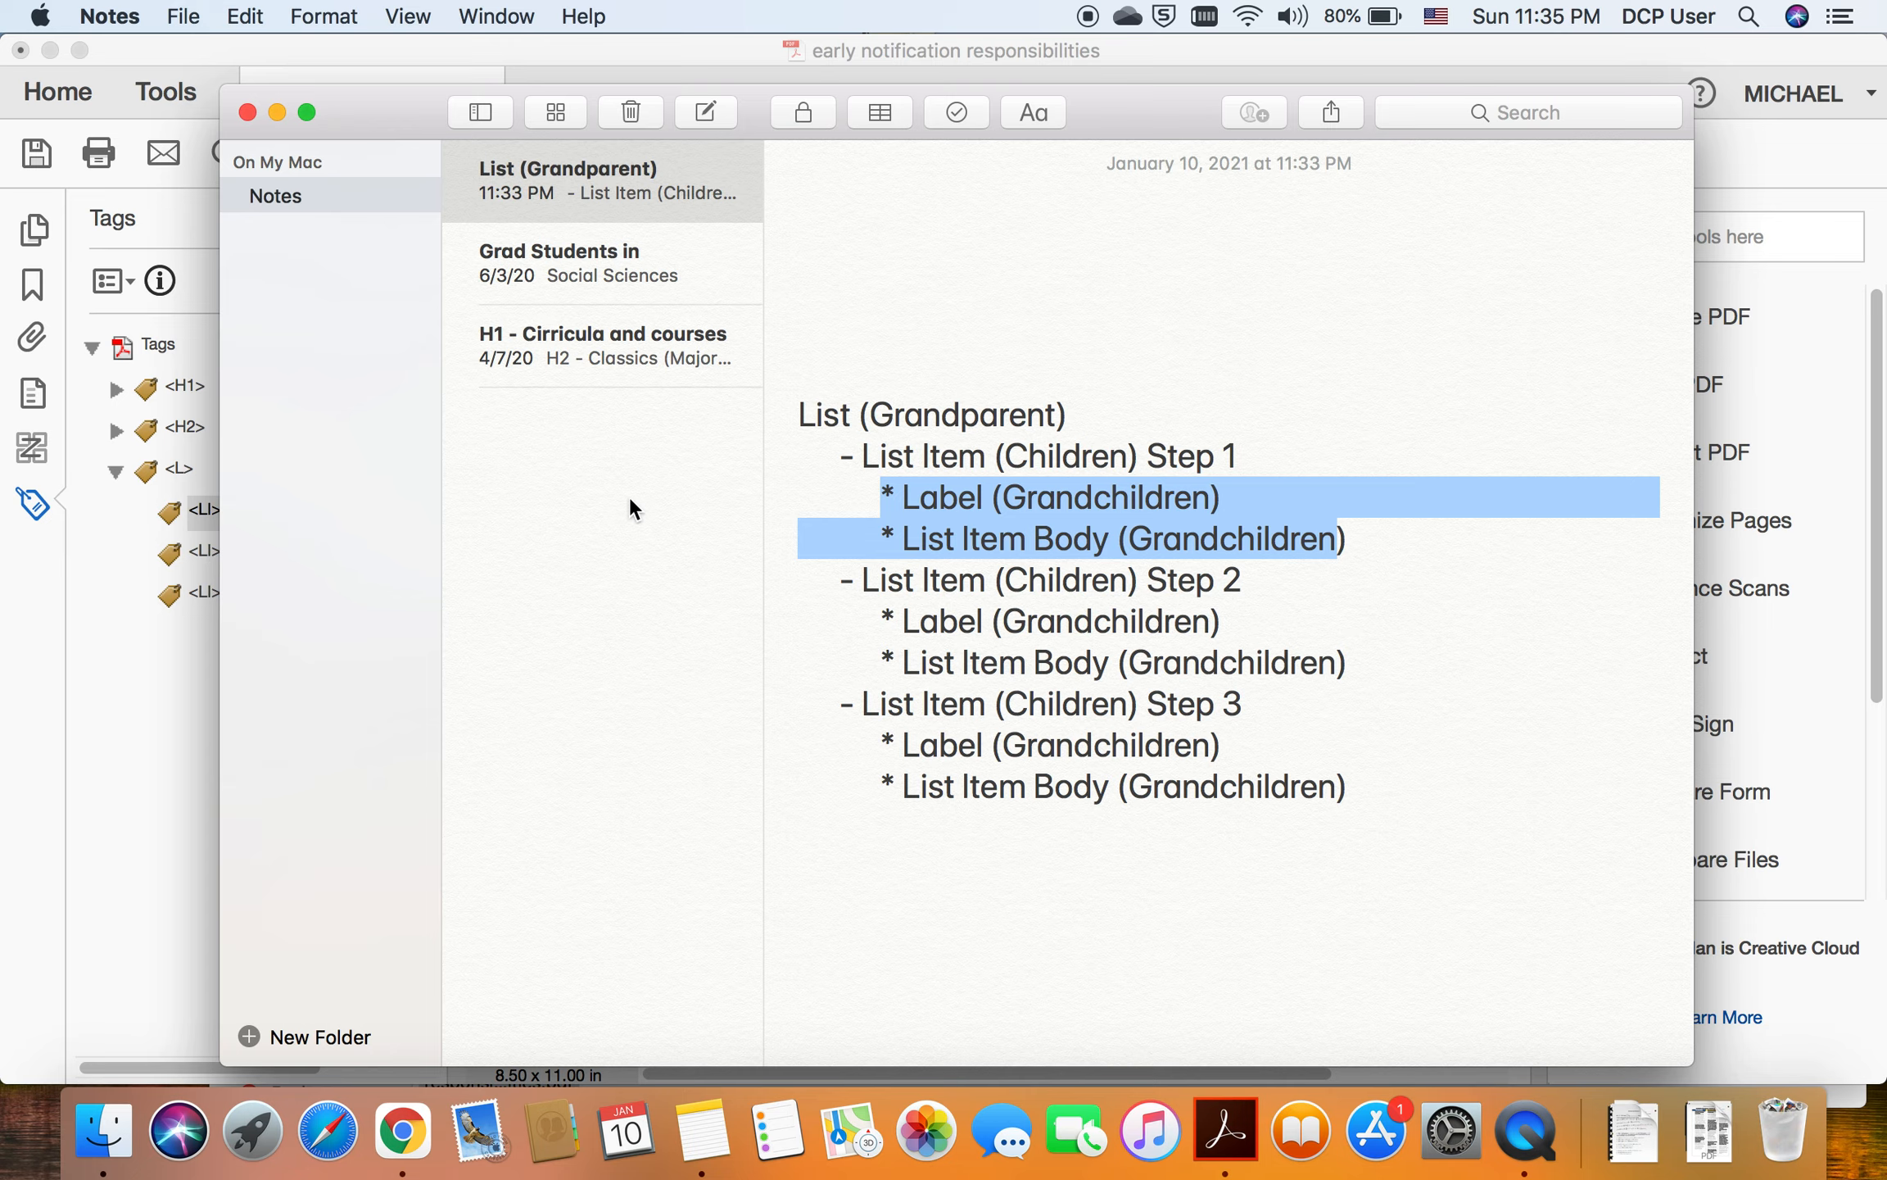
# Step: Back in Acrobat Pro, create an untitled Label tag after the first List Item tag and select the new tag
pyautogui.press('super+Tab')
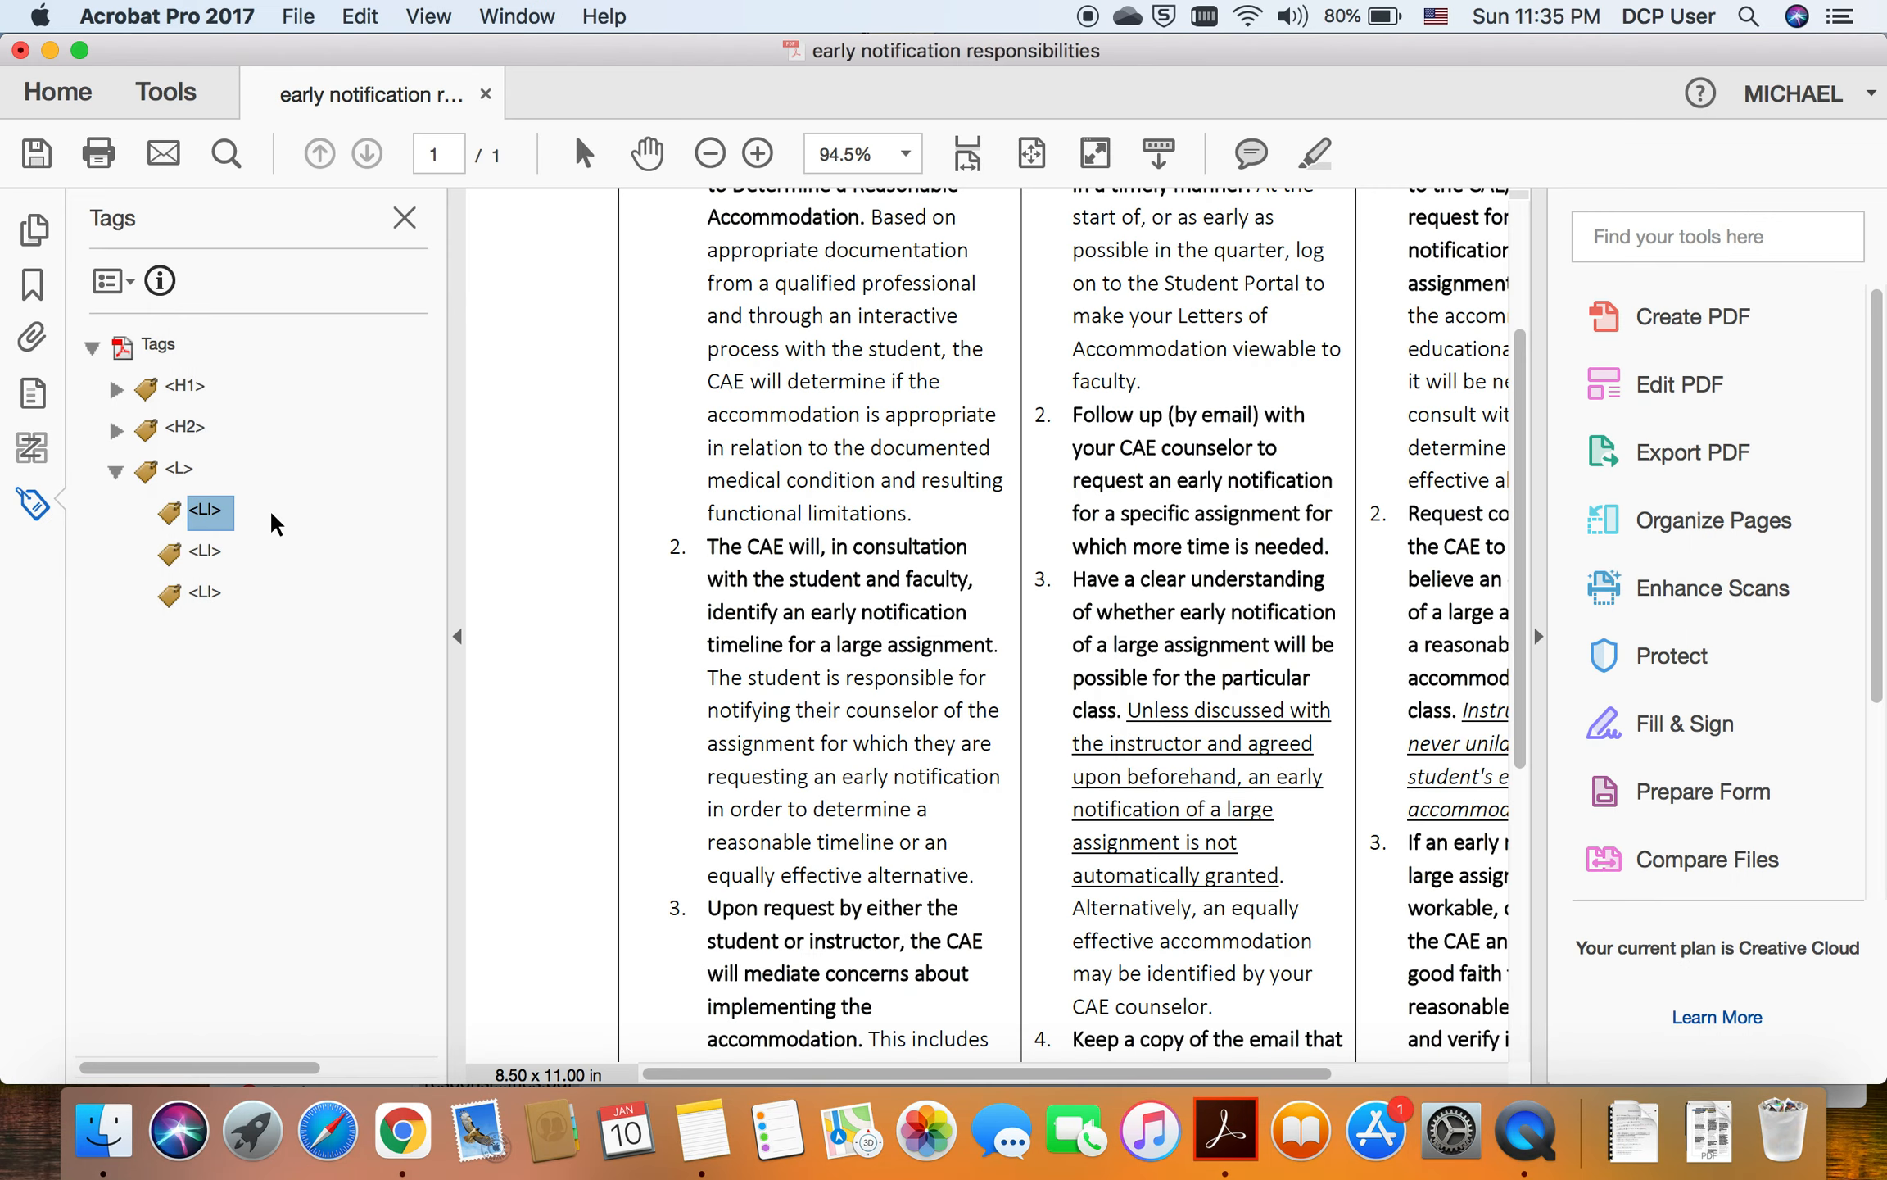
pyautogui.click(109, 282)
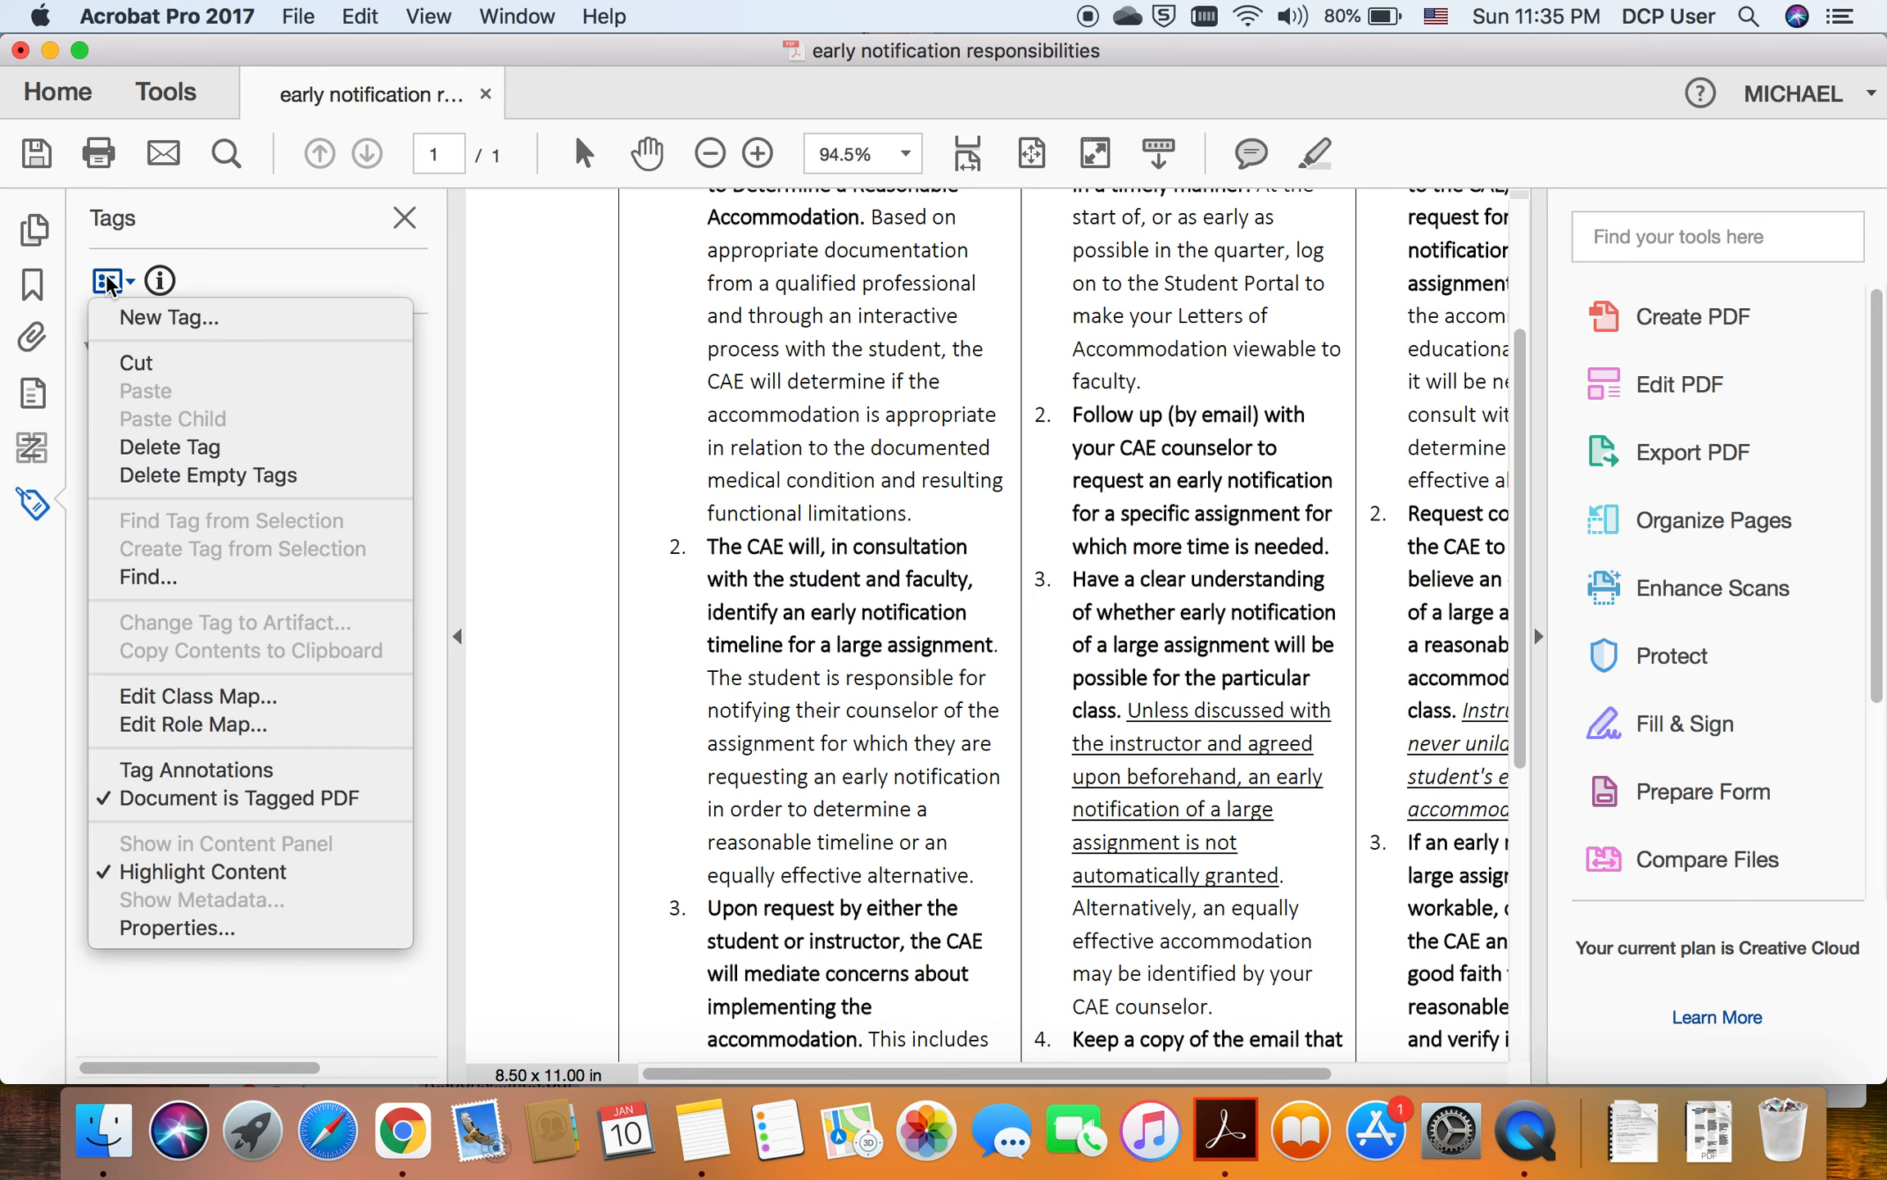
pyautogui.click(154, 317)
pyautogui.click(1092, 476)
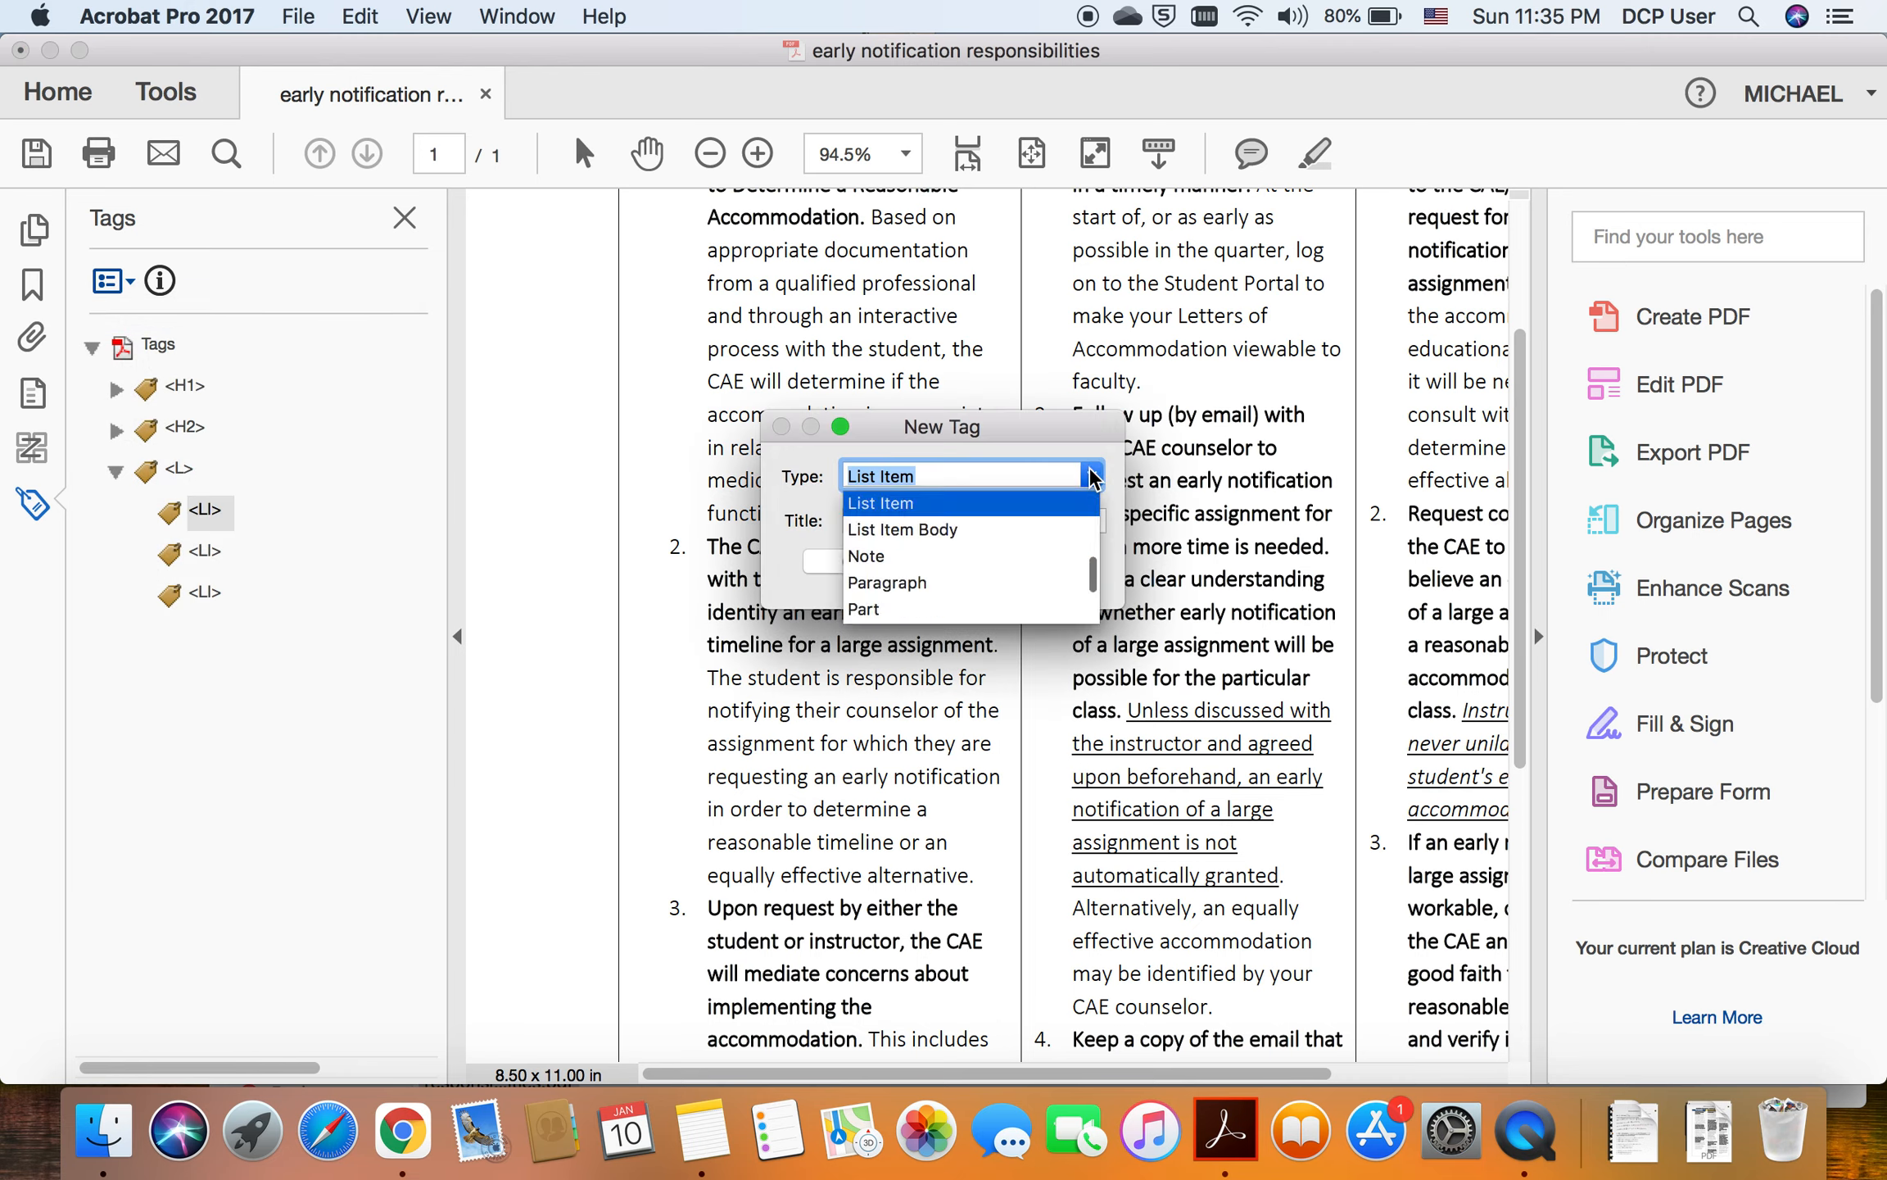
pyautogui.scroll(2, 1014, 530)
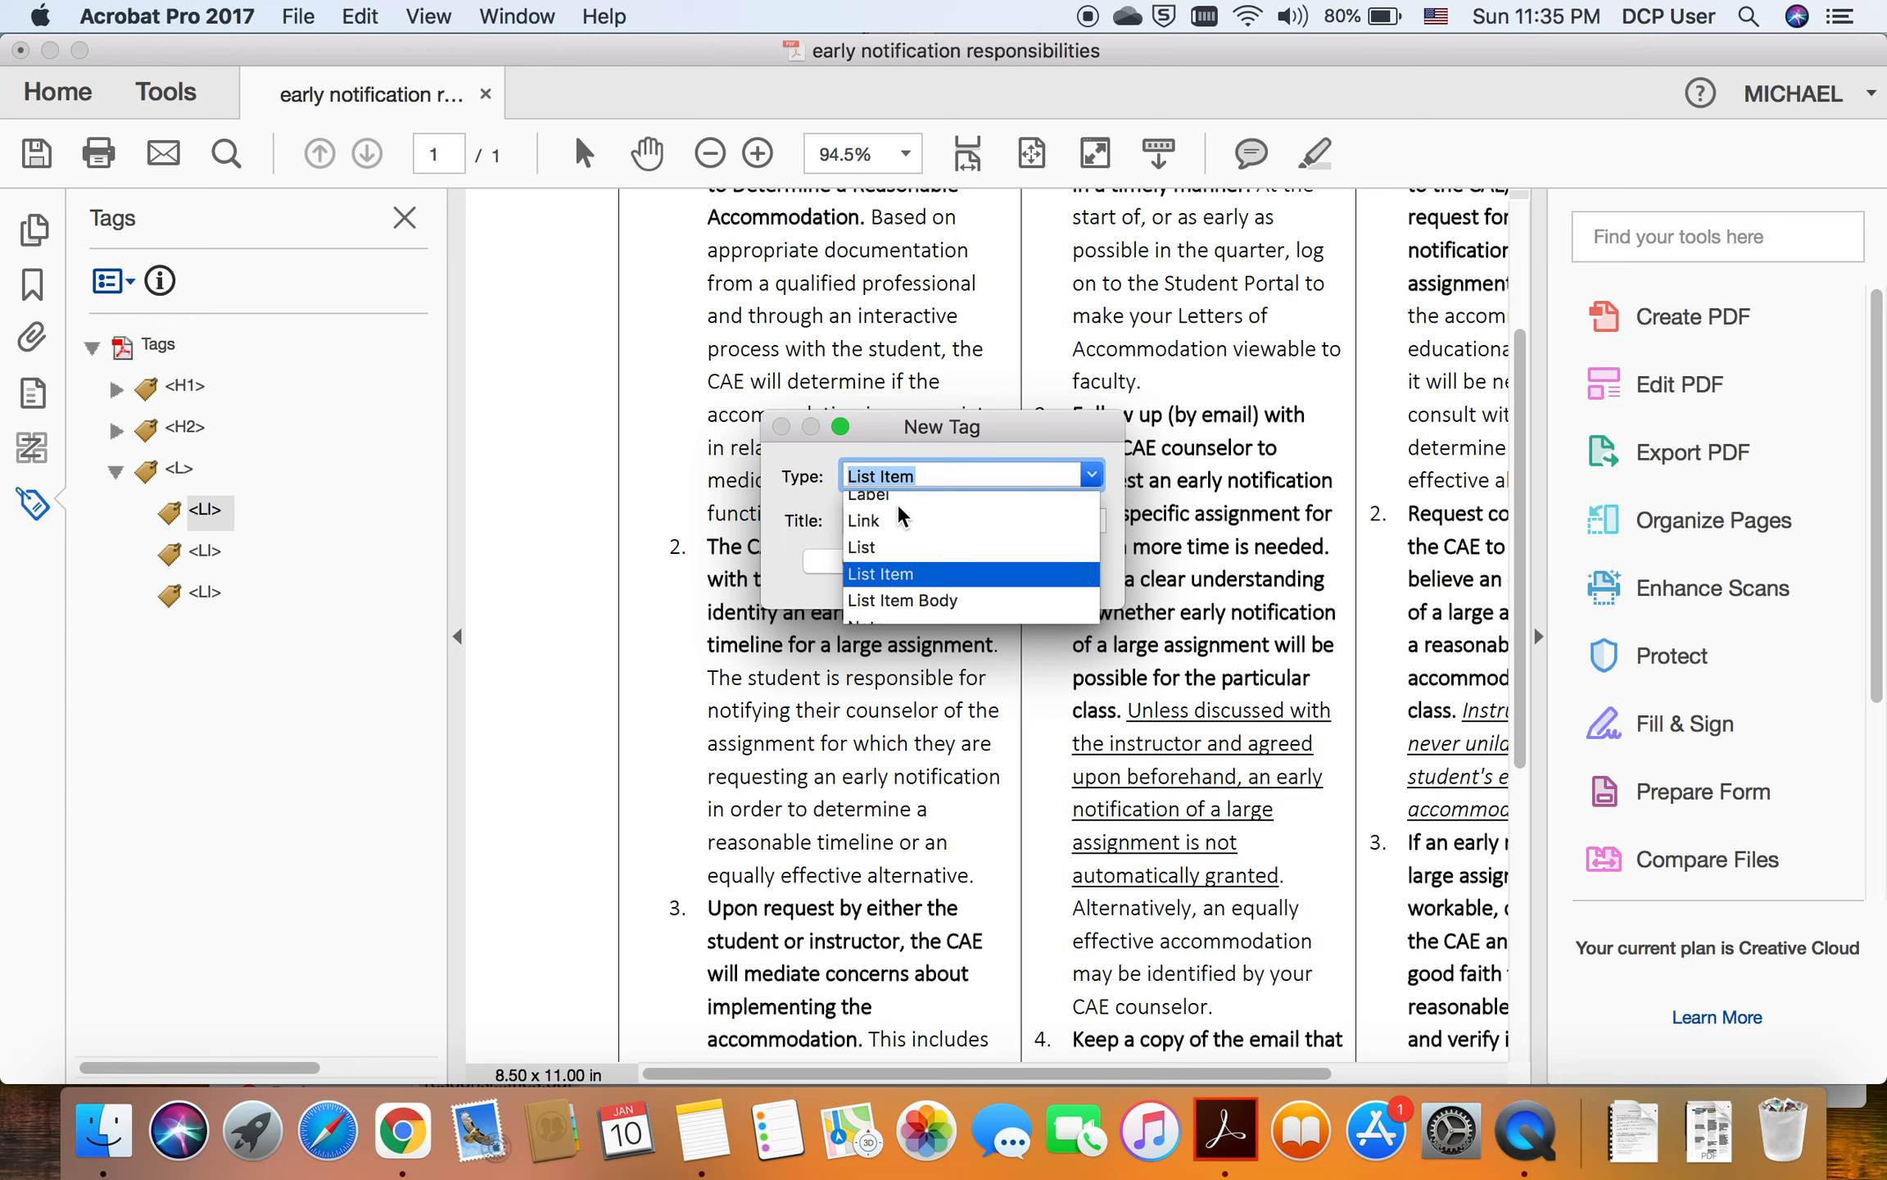
pyautogui.click(897, 496)
pyautogui.click(1006, 557)
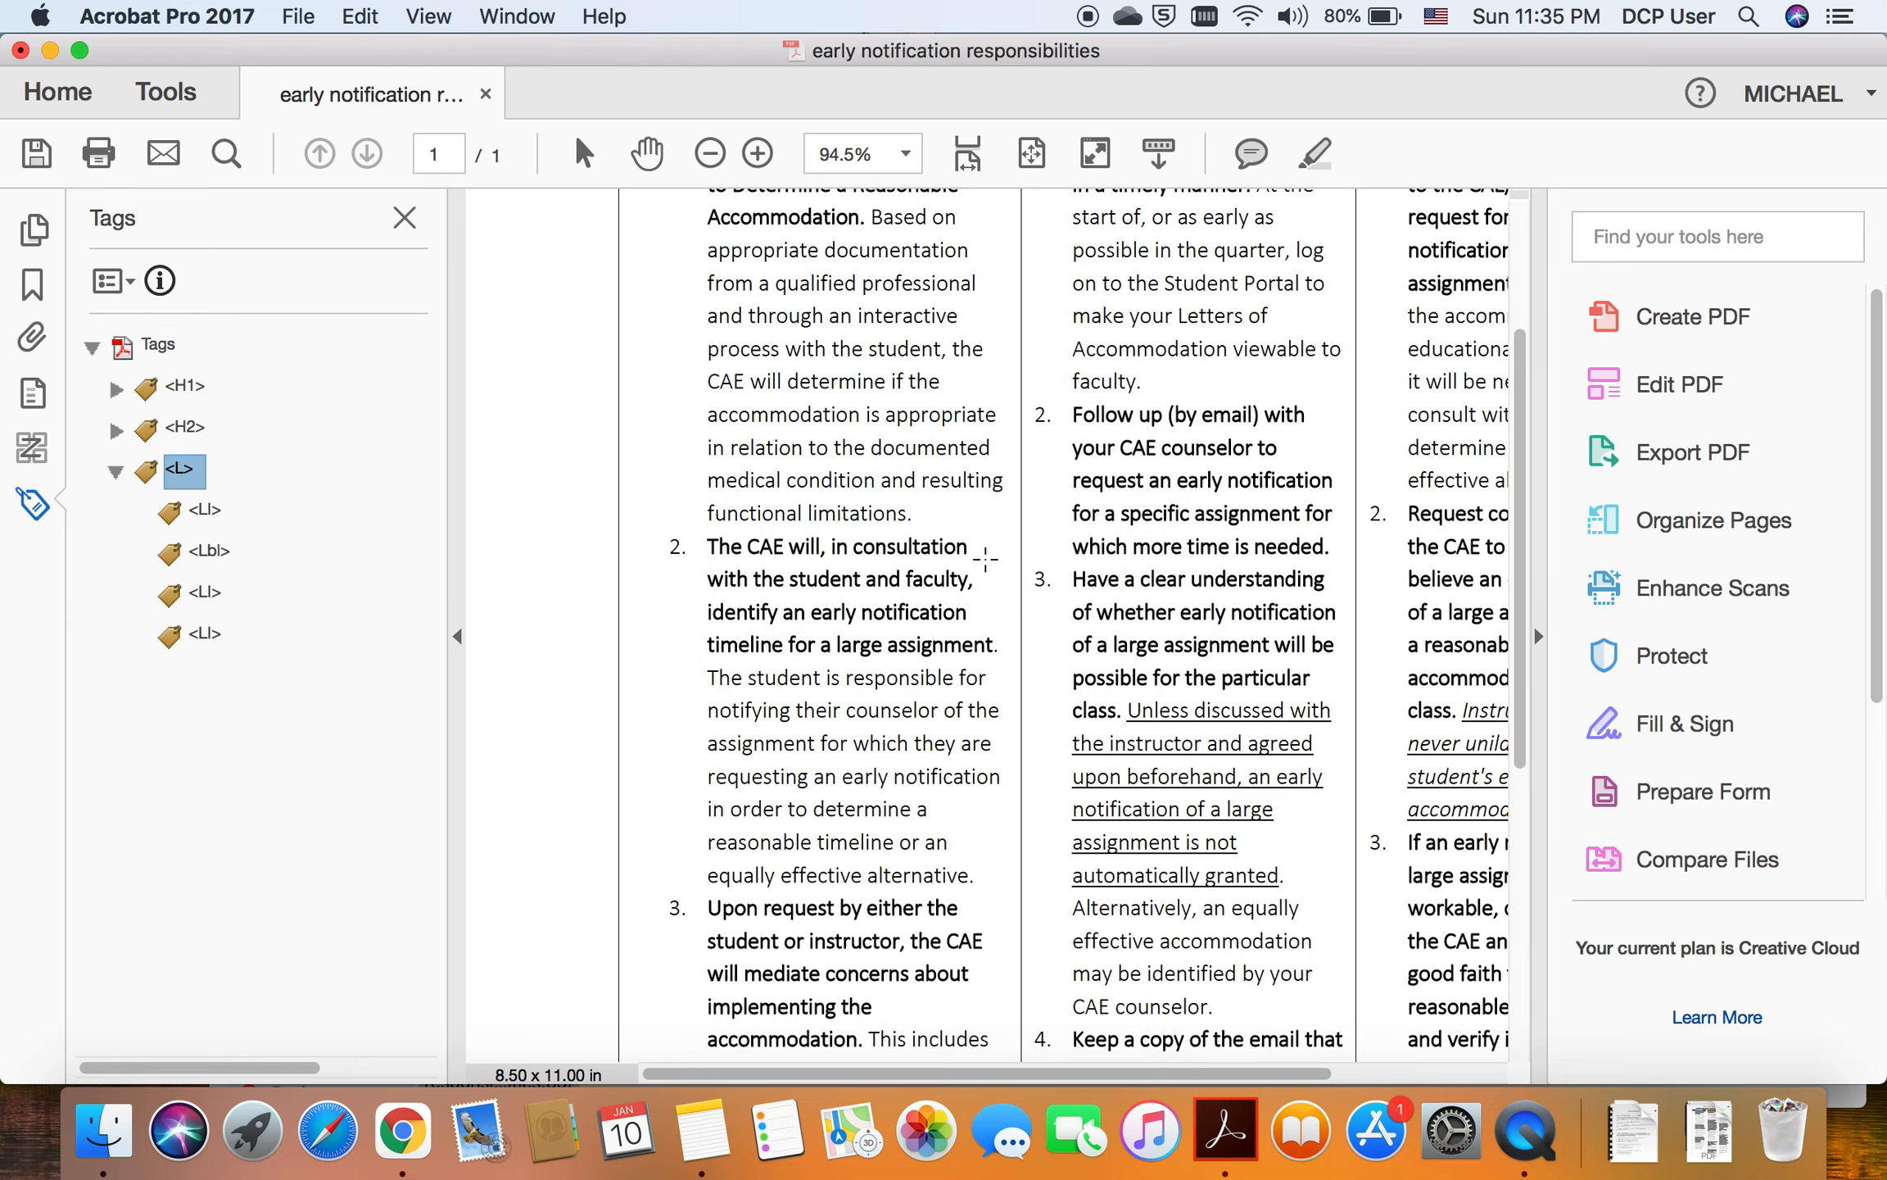
pyautogui.moveTo(208, 550); pyautogui.dragTo(170, 392)
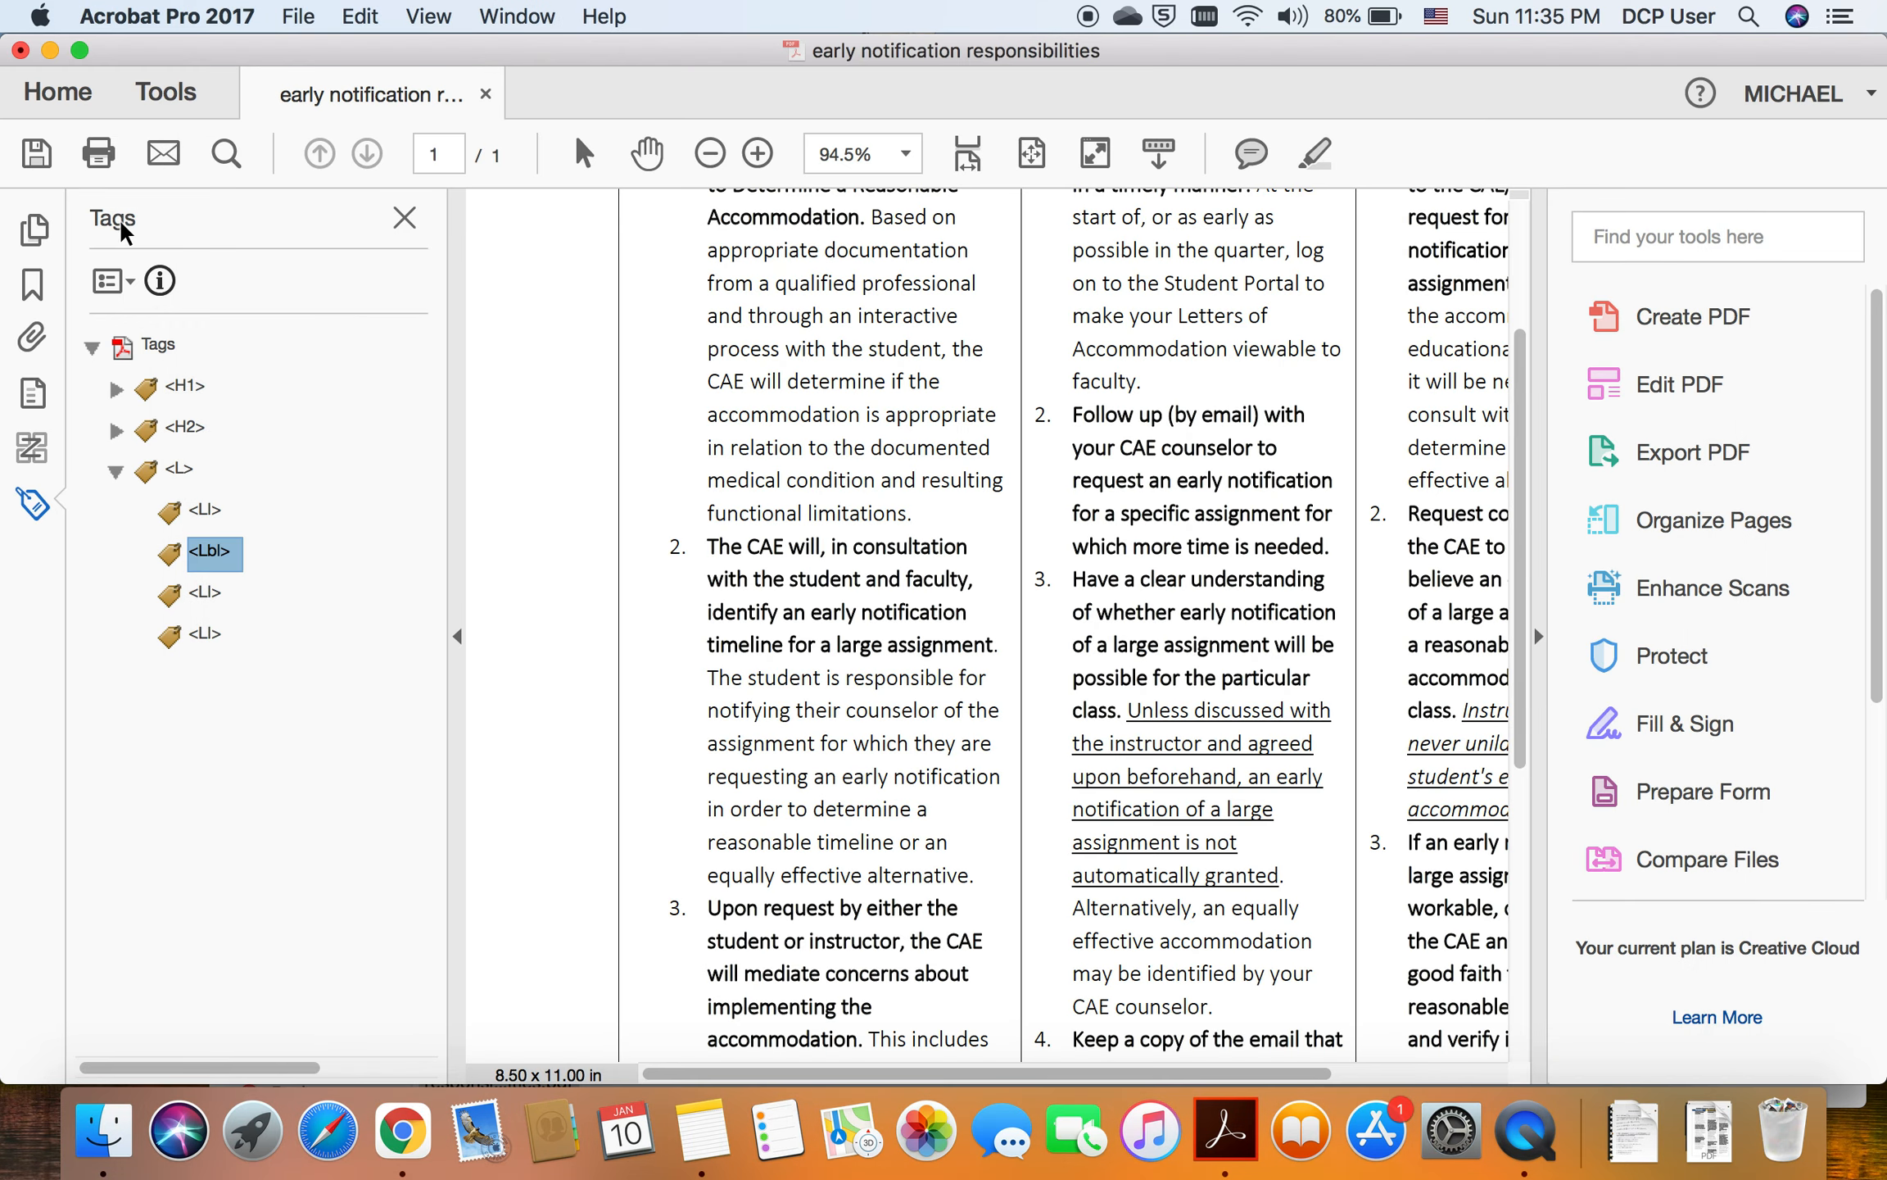
# Step: Create two more untitled Label tags next to the existing Label tag inside the List
pyautogui.click(118, 275)
pyautogui.click(277, 314)
pyautogui.click(1022, 559)
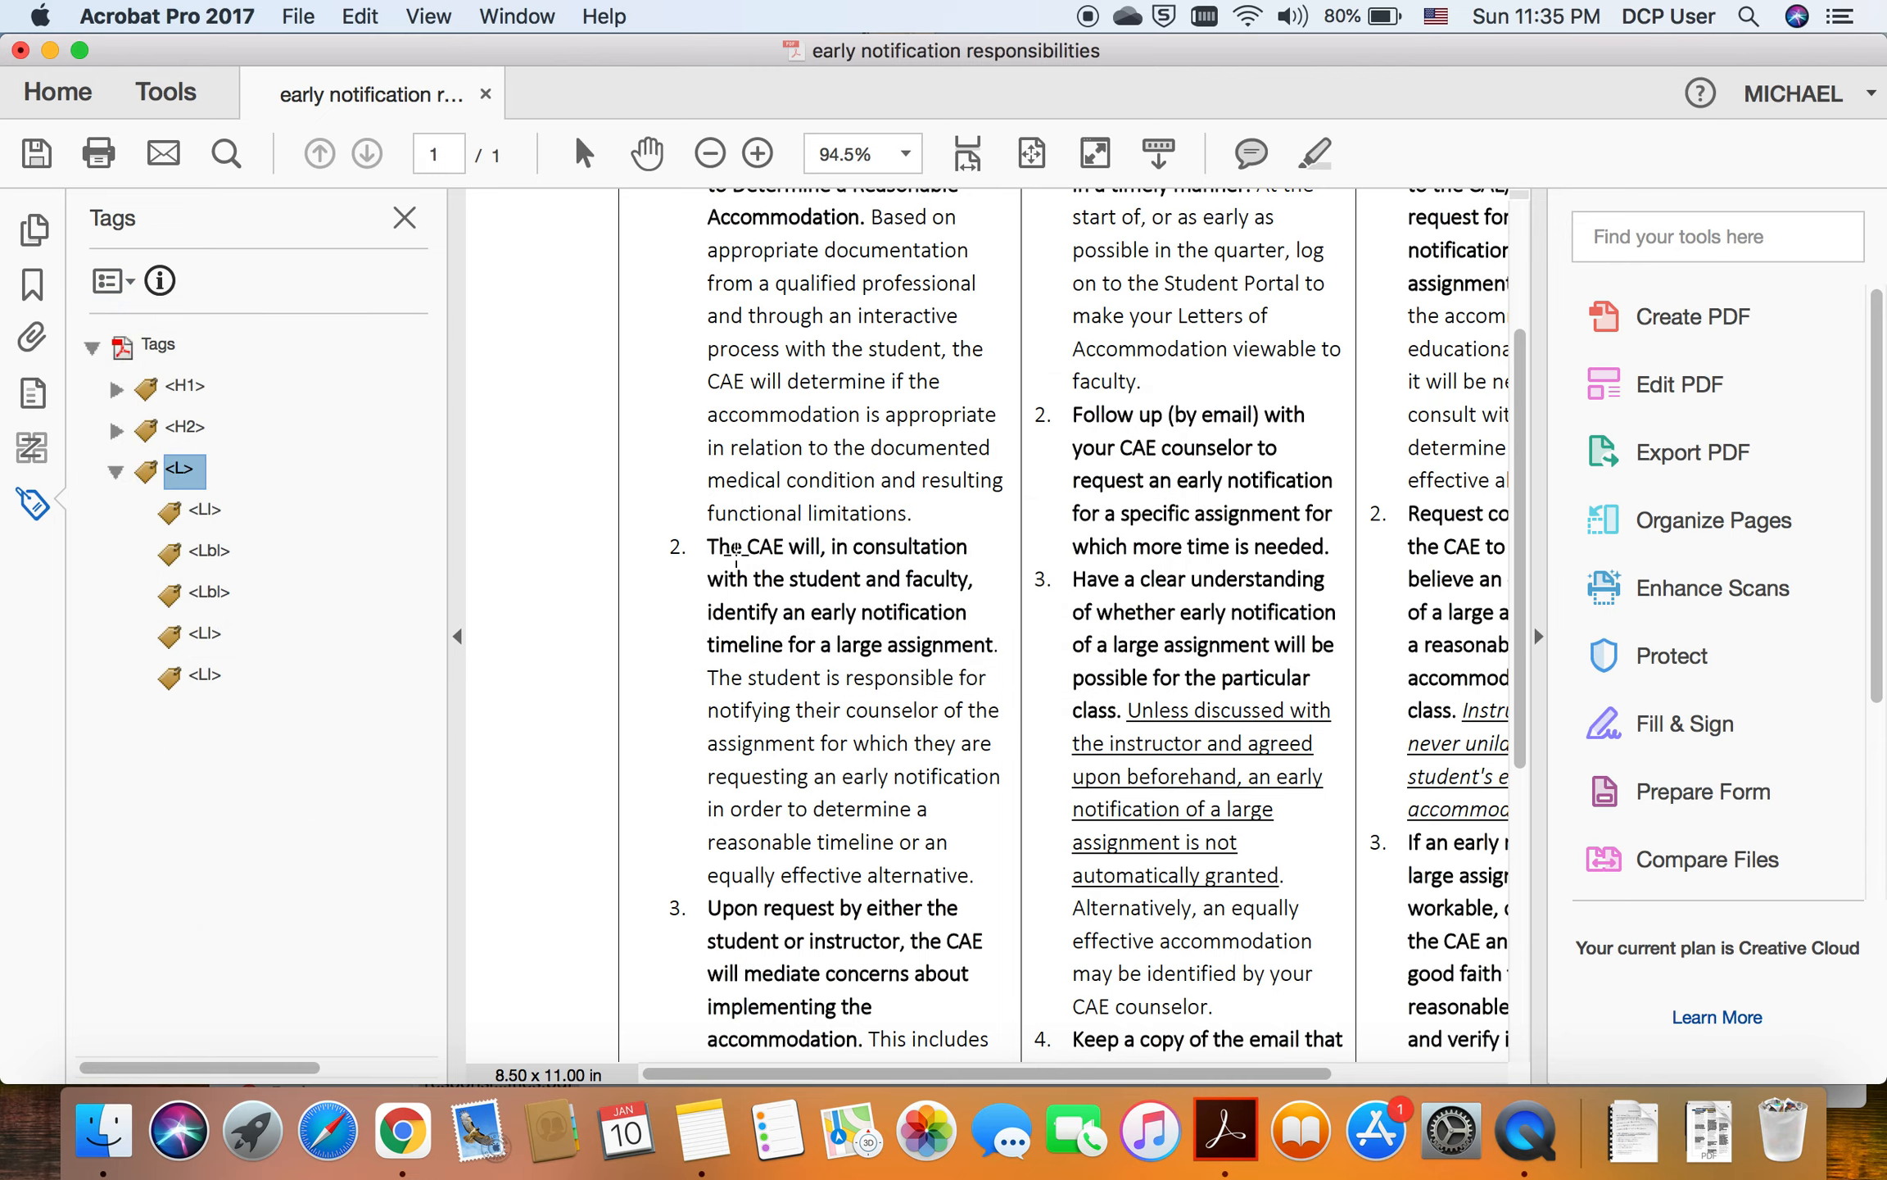
pyautogui.click(209, 549)
pyautogui.click(108, 281)
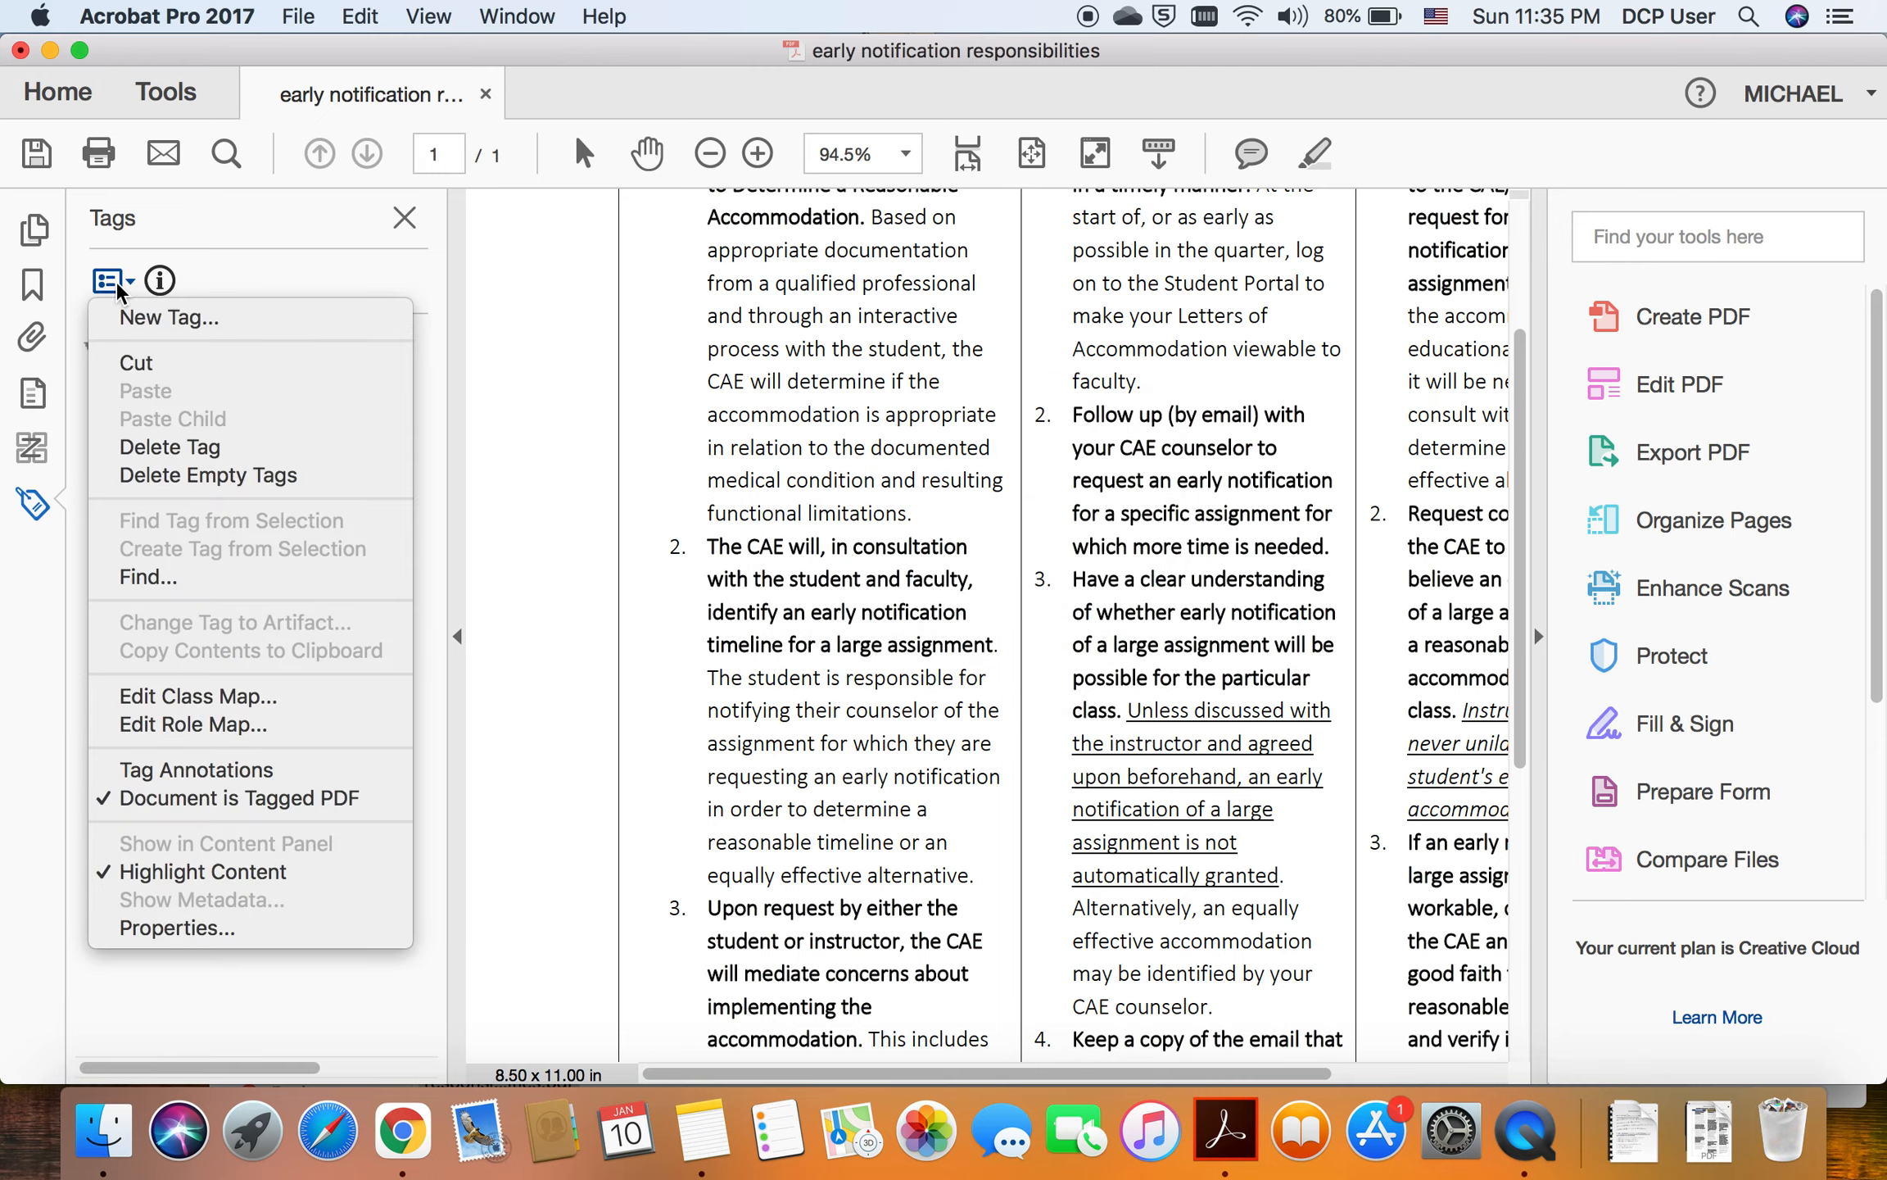
pyautogui.click(141, 315)
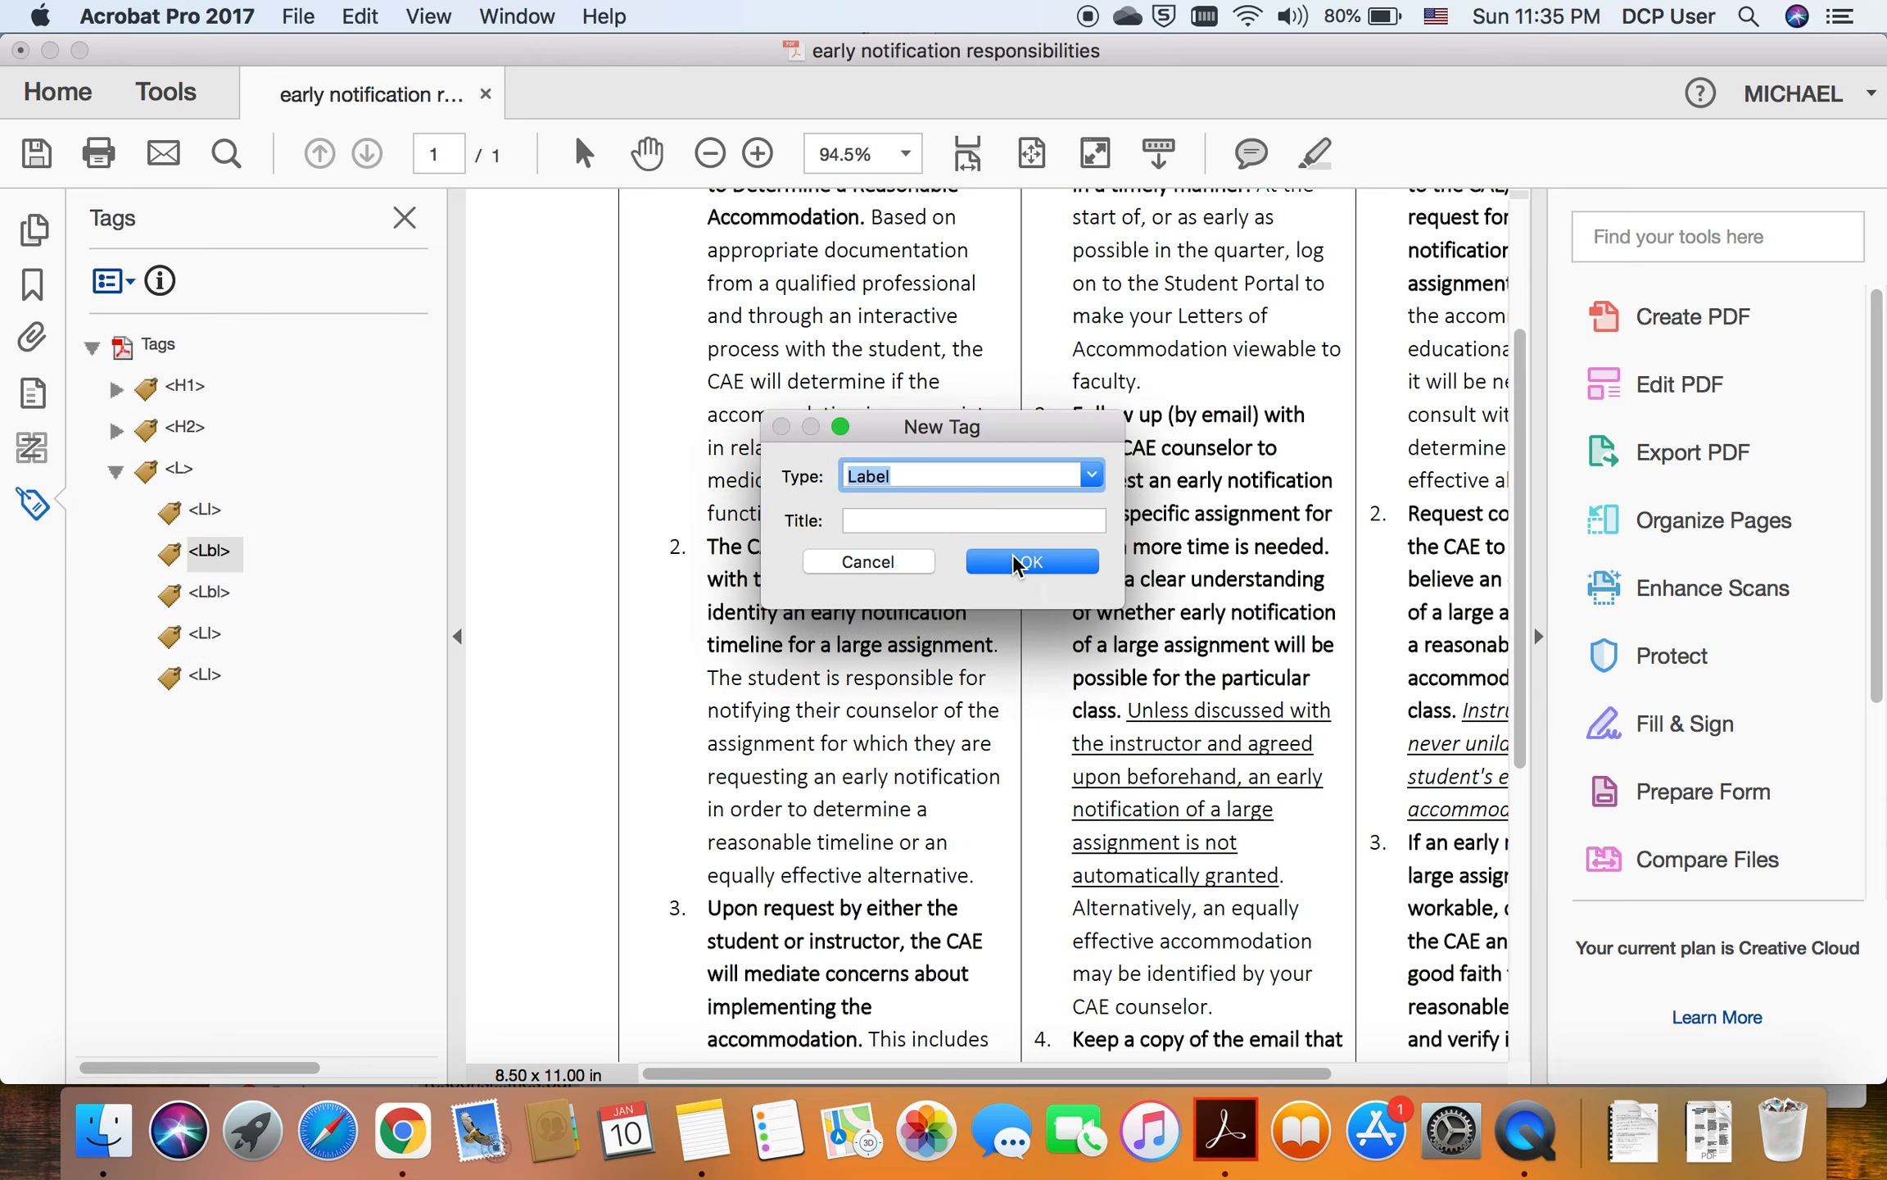
pyautogui.click(1018, 563)
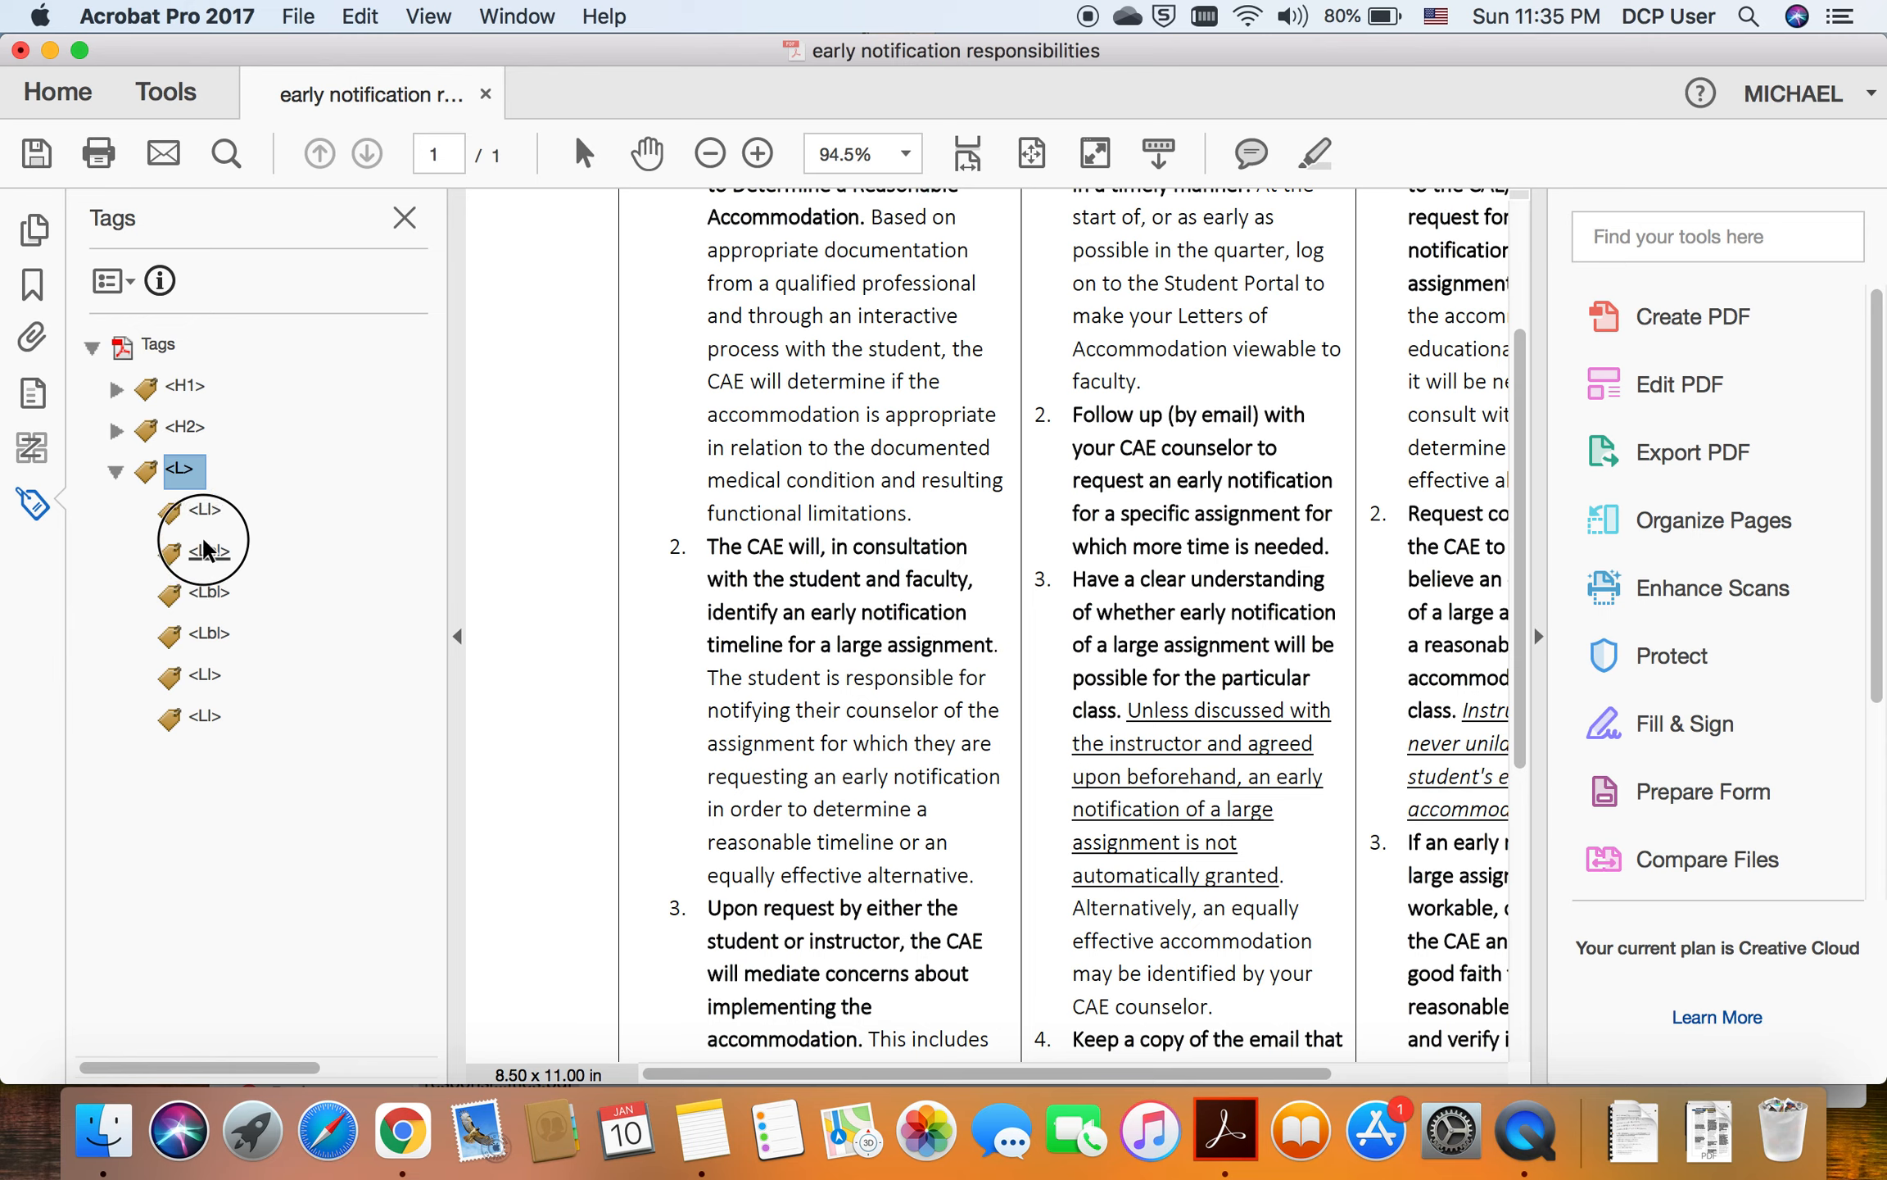
# Step: Nest one Label tag inside each of the three List Item tags, and collapse the List Items
pyautogui.moveTo(206, 550); pyautogui.dragTo(205, 520)
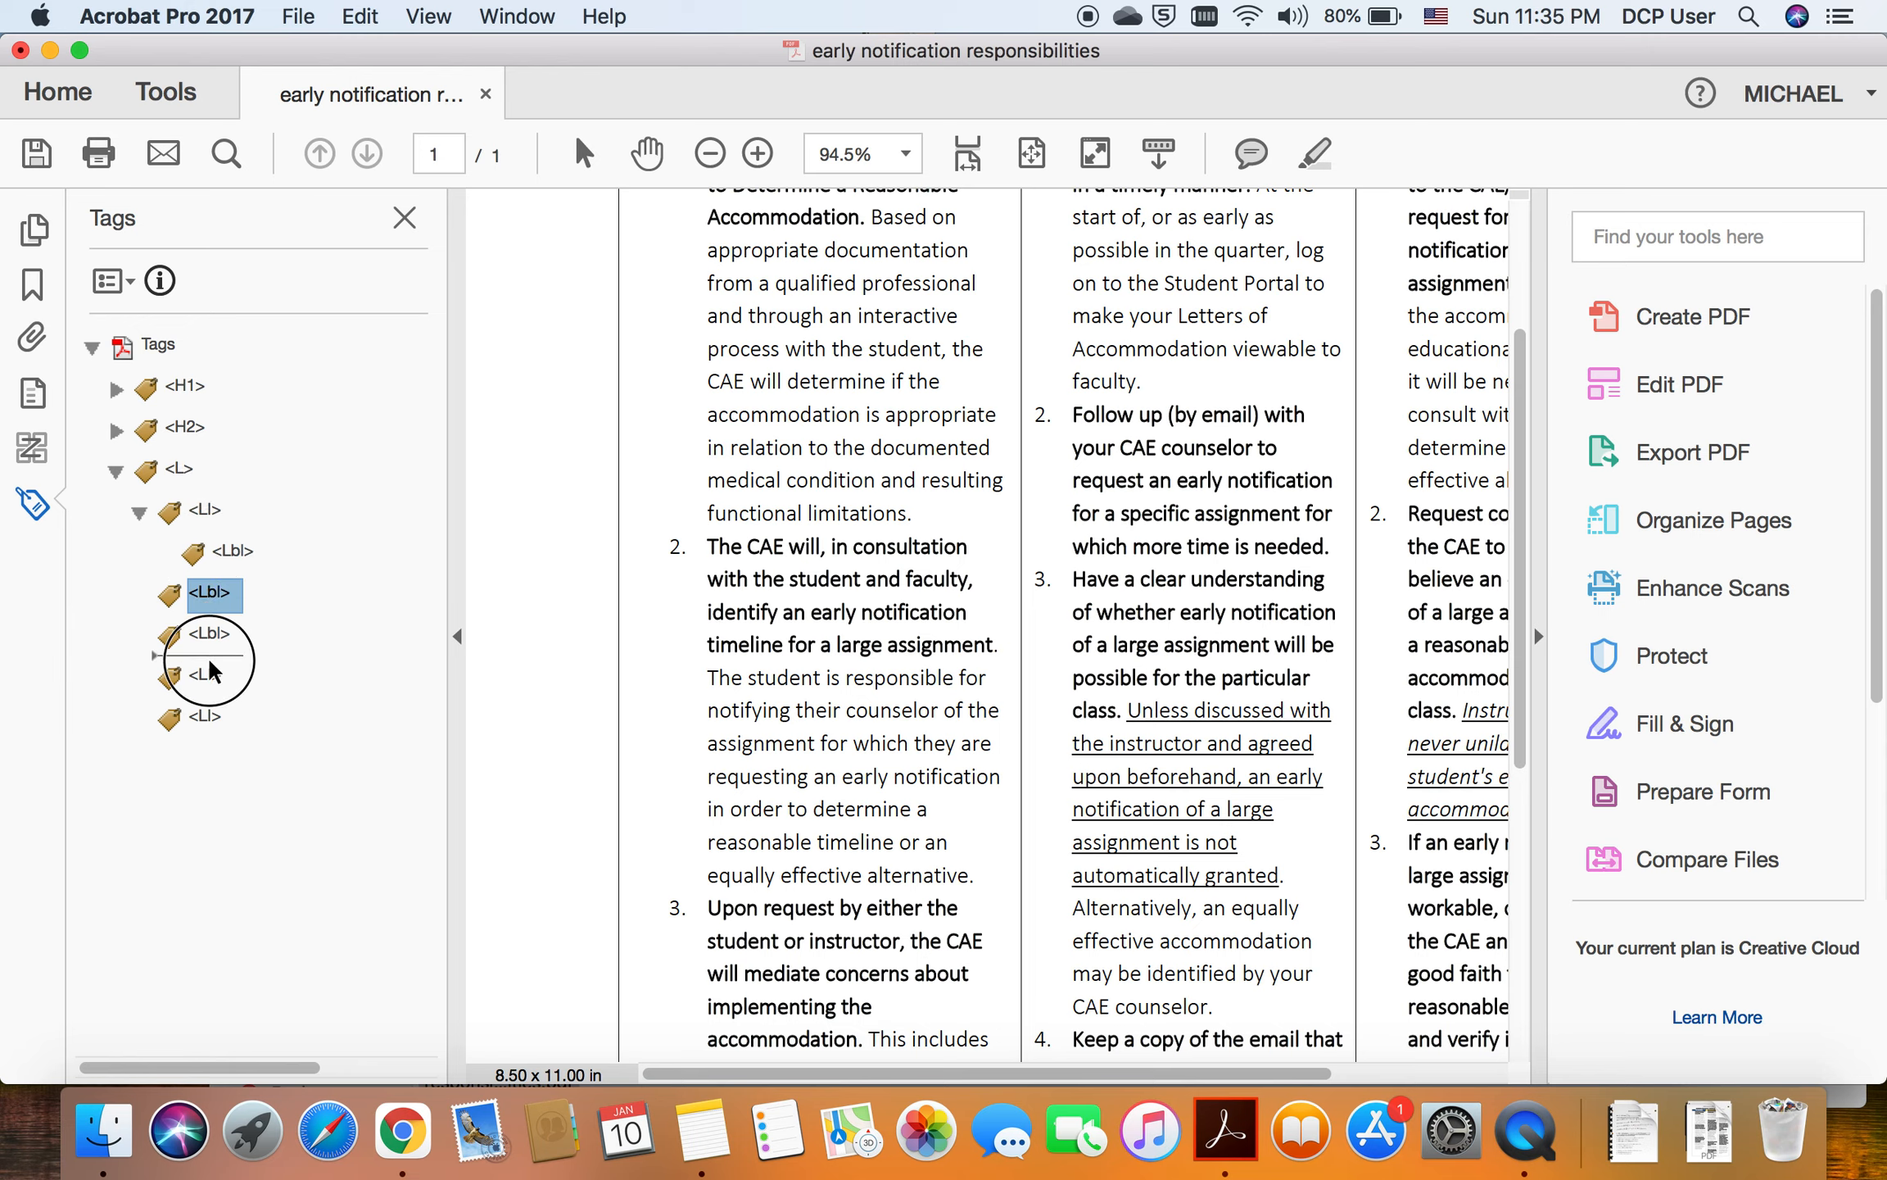
pyautogui.moveTo(208, 674); pyautogui.dragTo(210, 714)
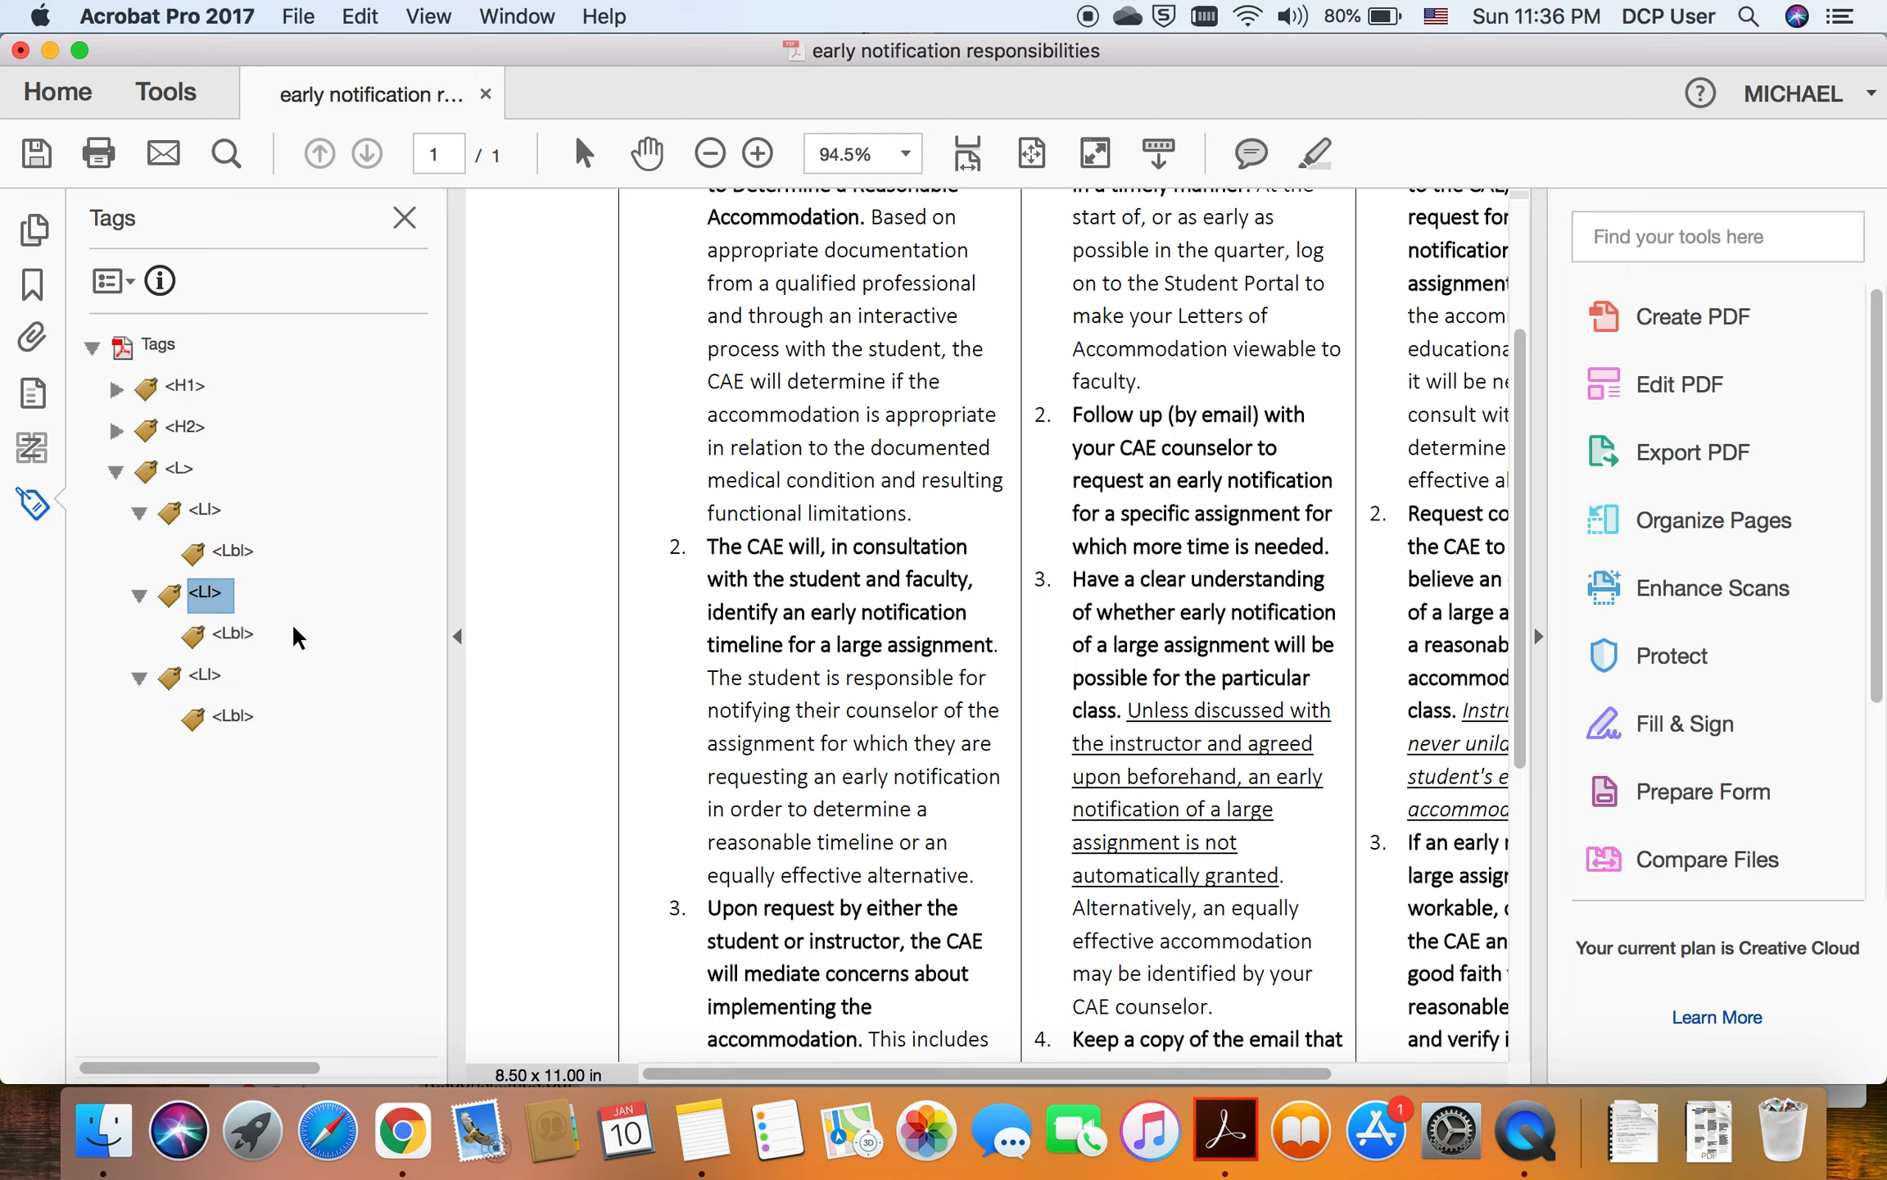
pyautogui.click(234, 553)
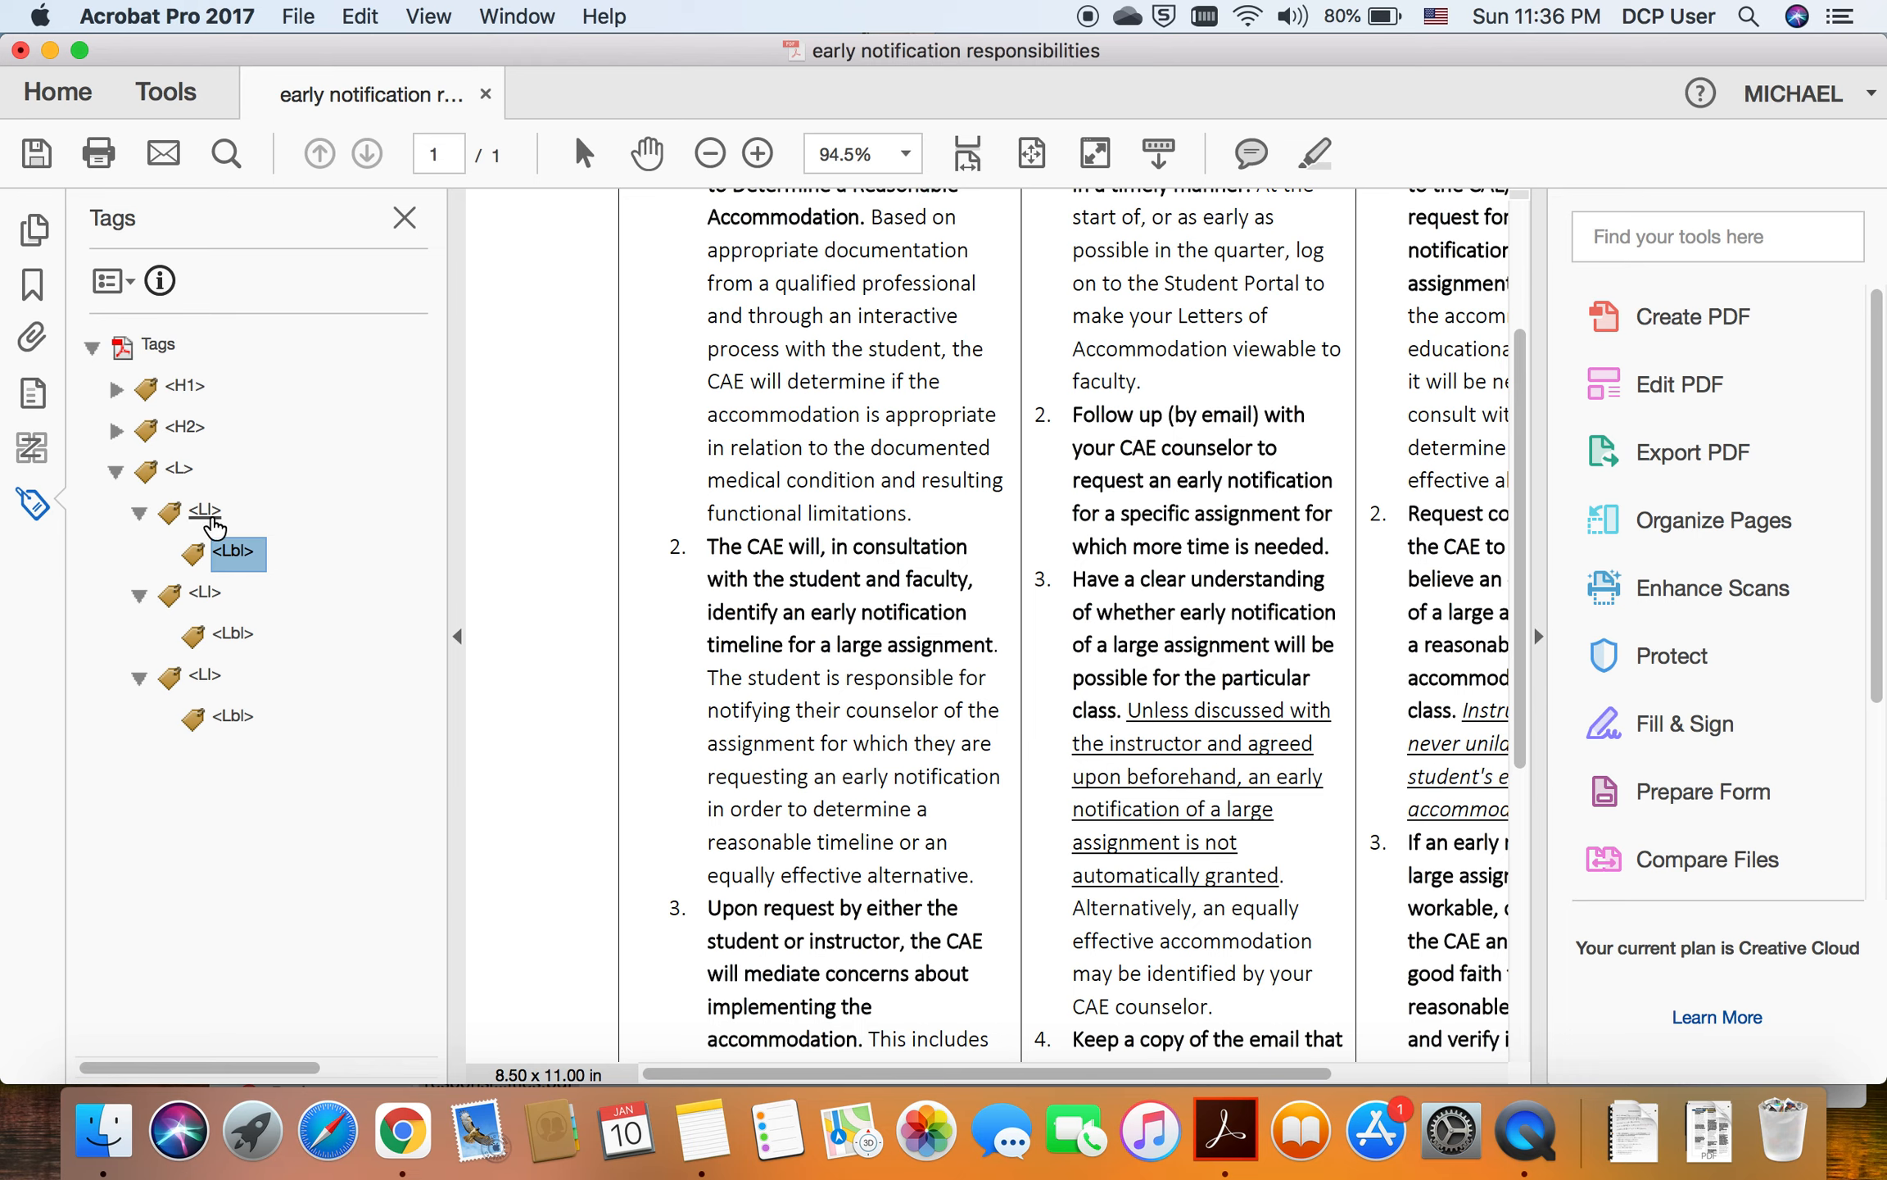
pyautogui.click(139, 595)
pyautogui.click(141, 634)
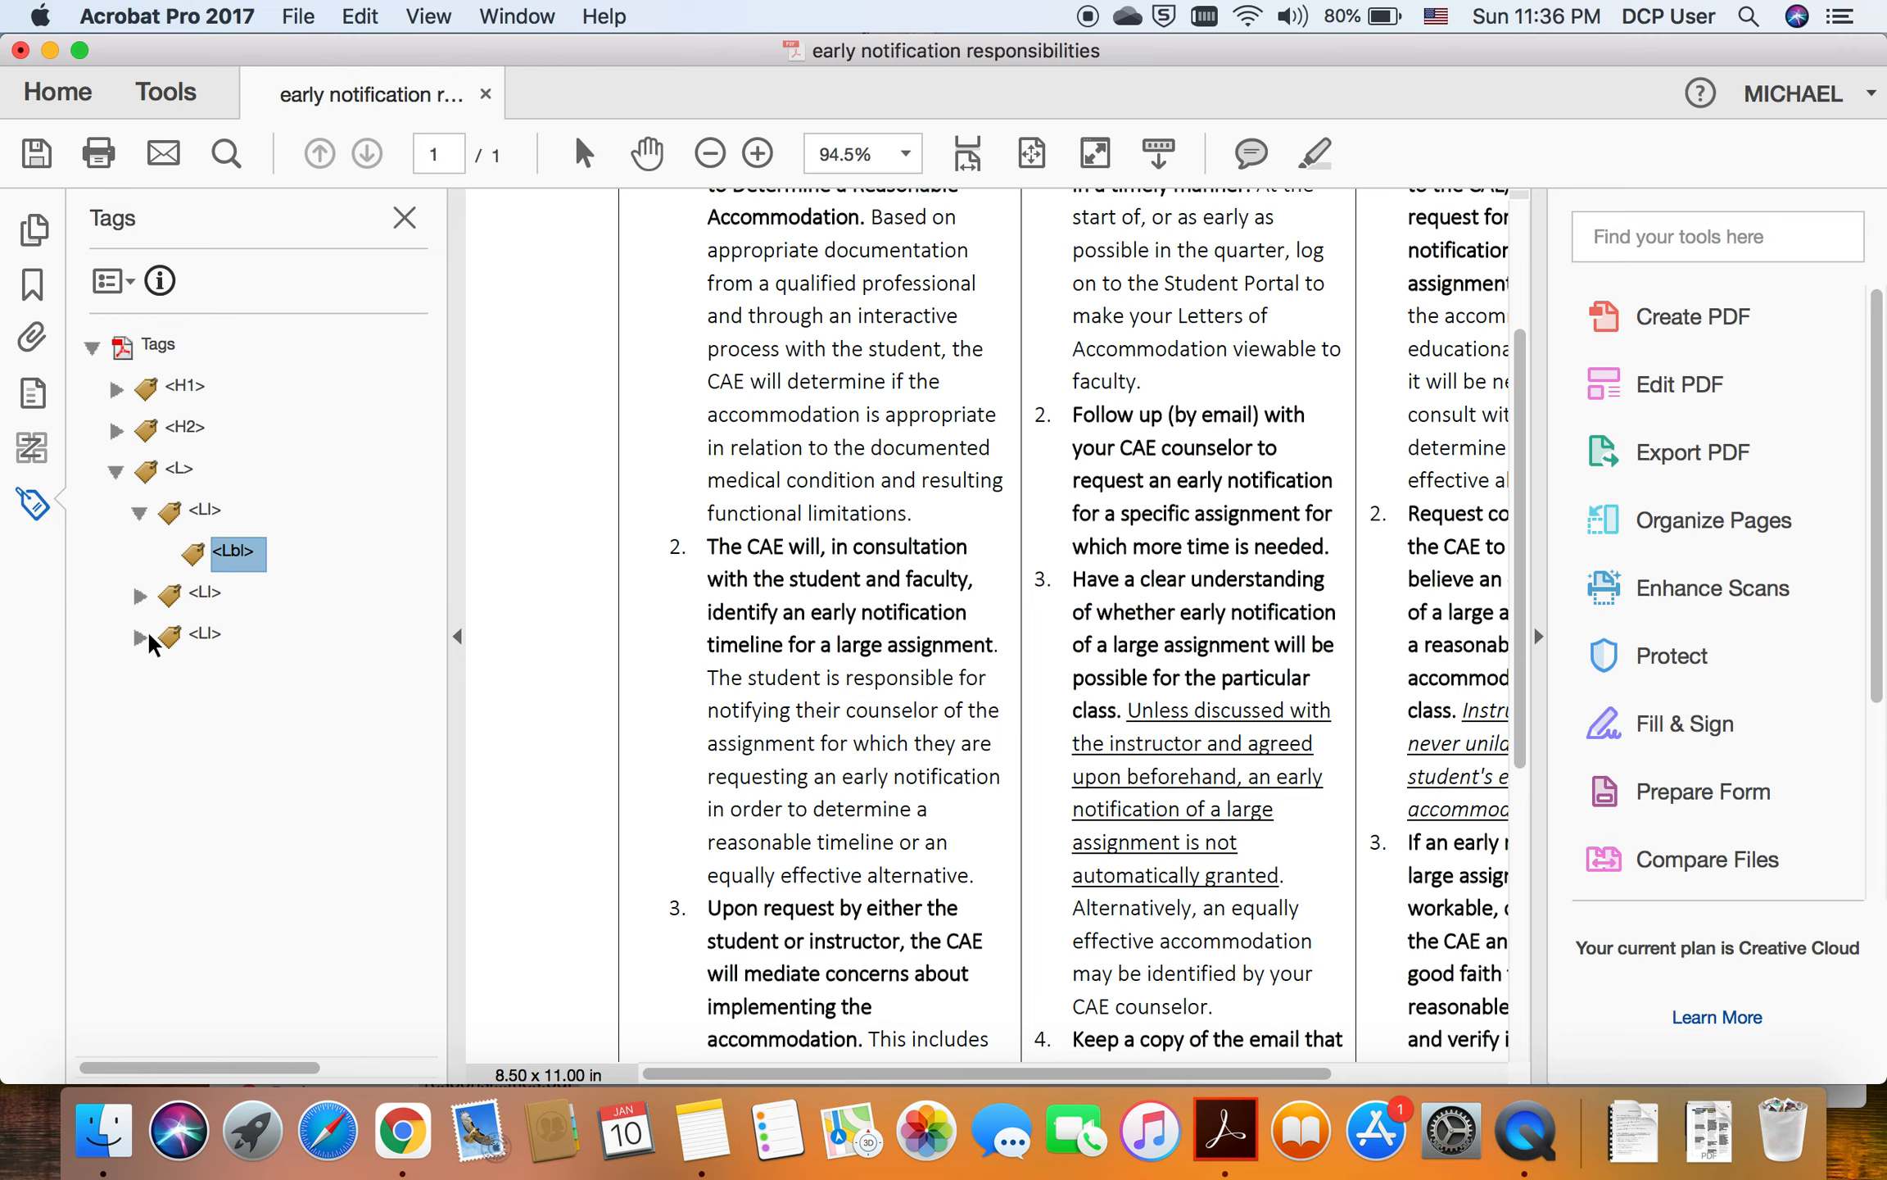
pyautogui.click(138, 503)
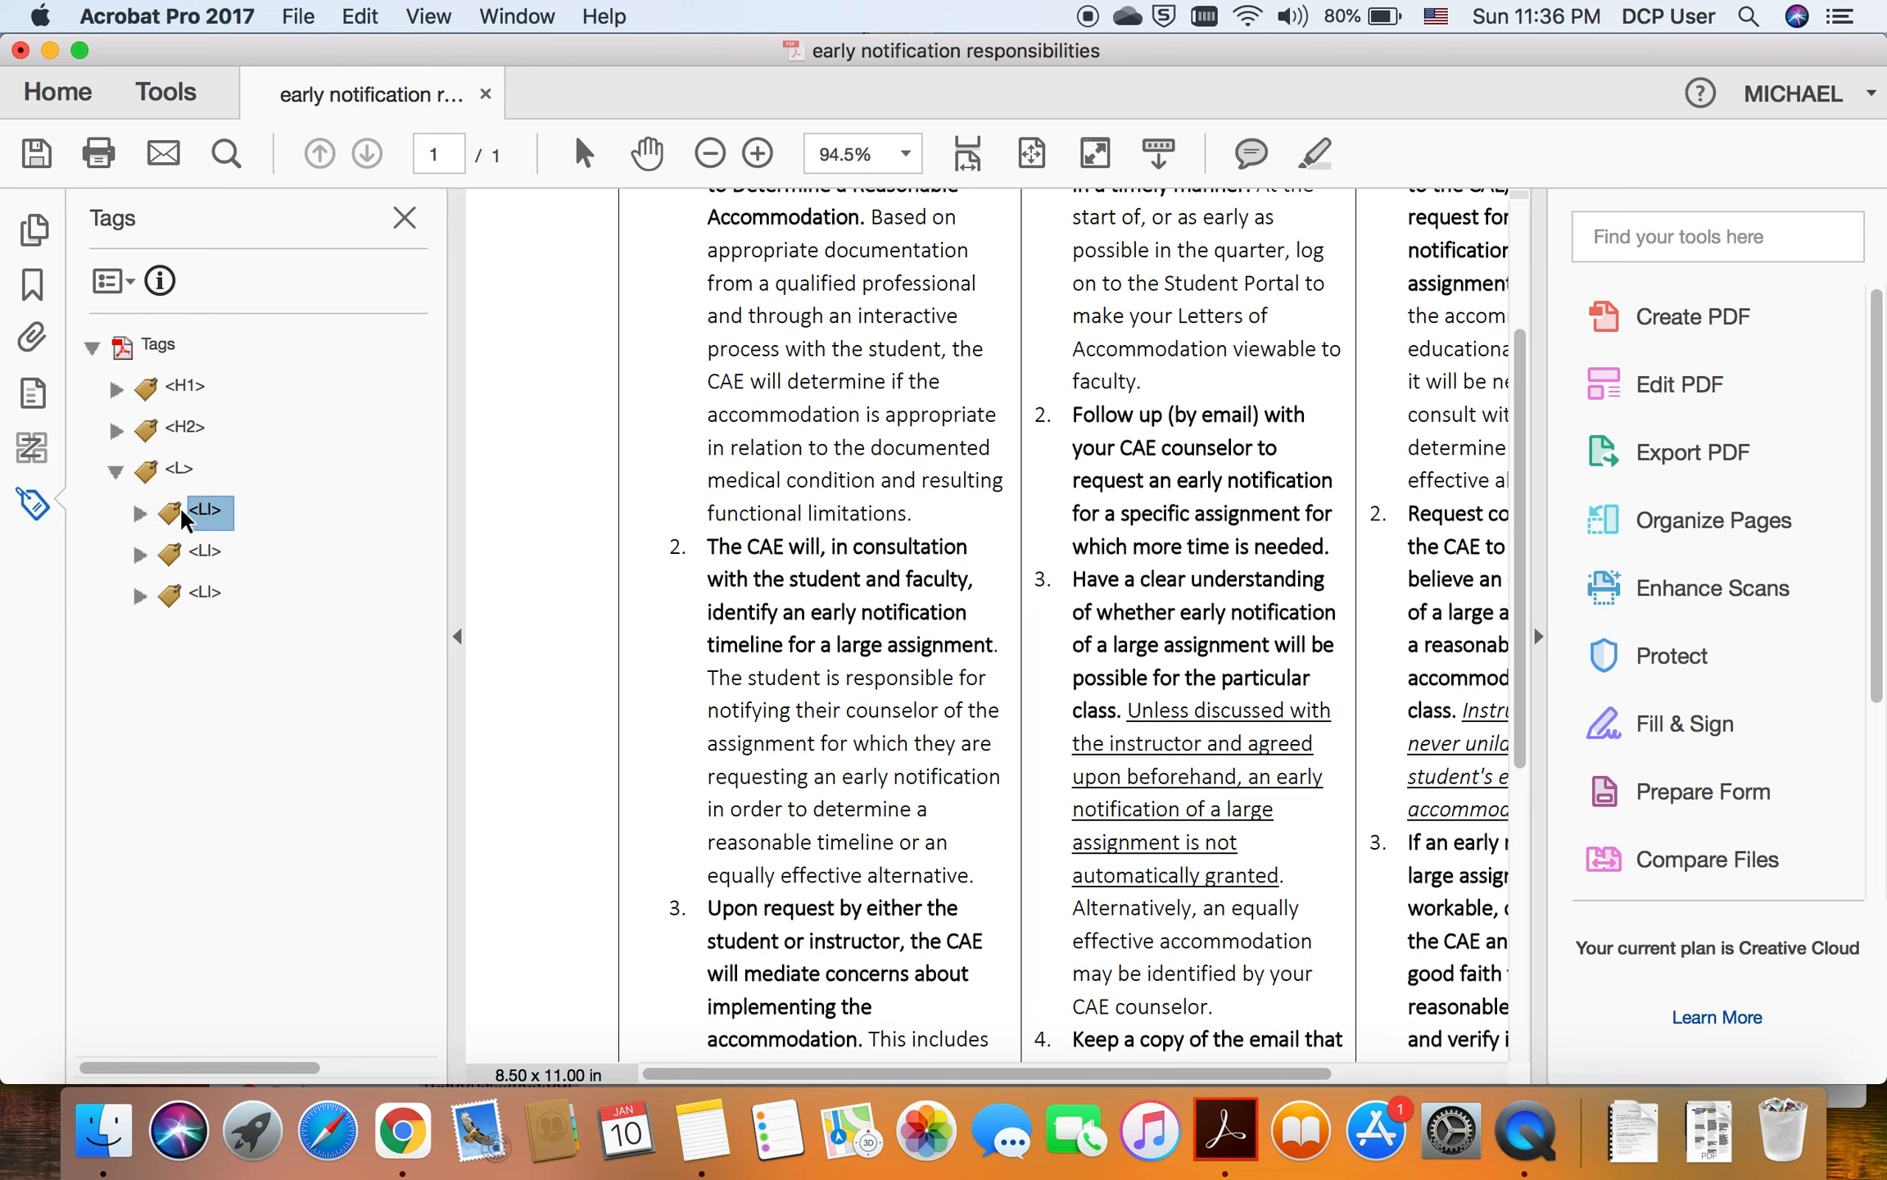
# Step: Select the List tag, and switch to Notes to review the grandparent, children and grandchildren levels of the list outline
pyautogui.click(178, 469)
pyautogui.press('super+Tab')
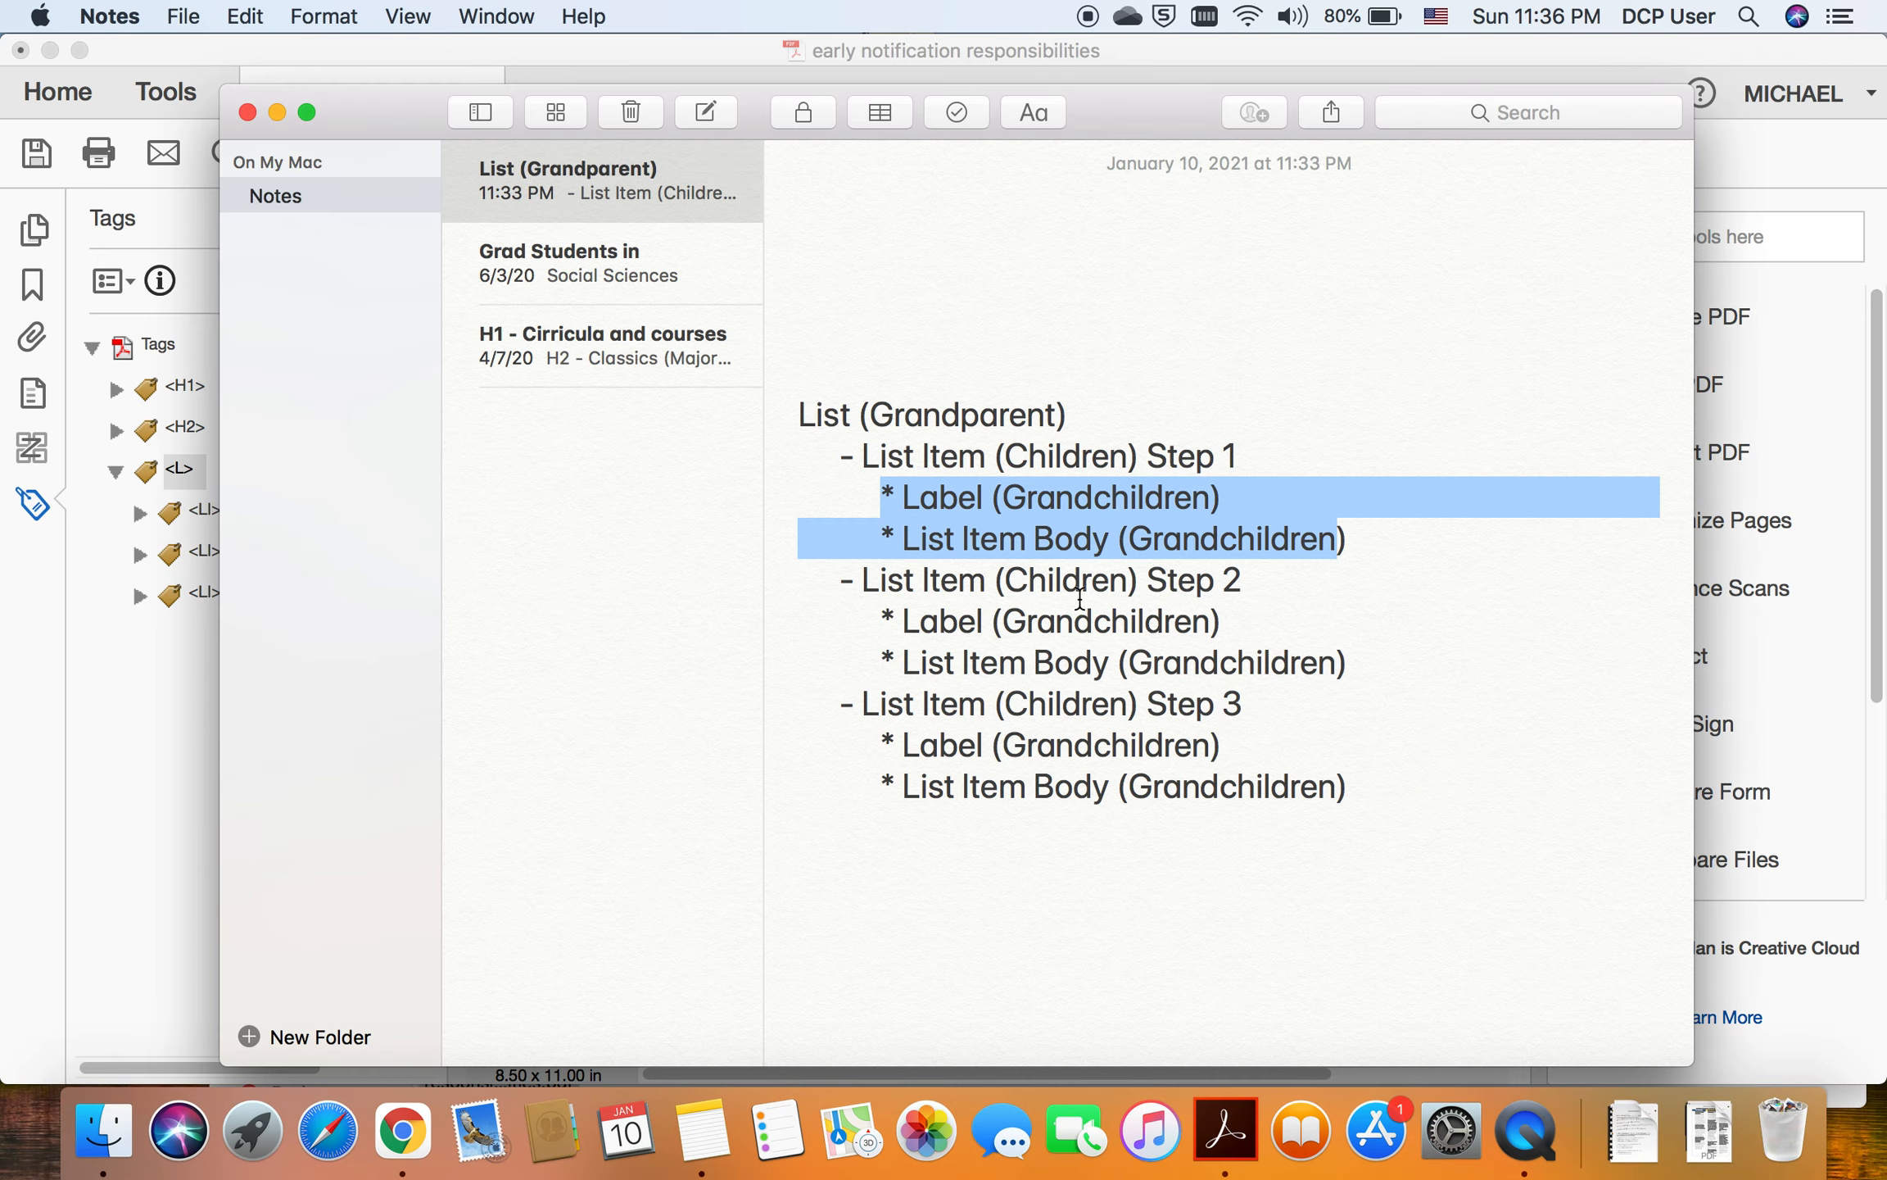
pyautogui.doubleClick(927, 413)
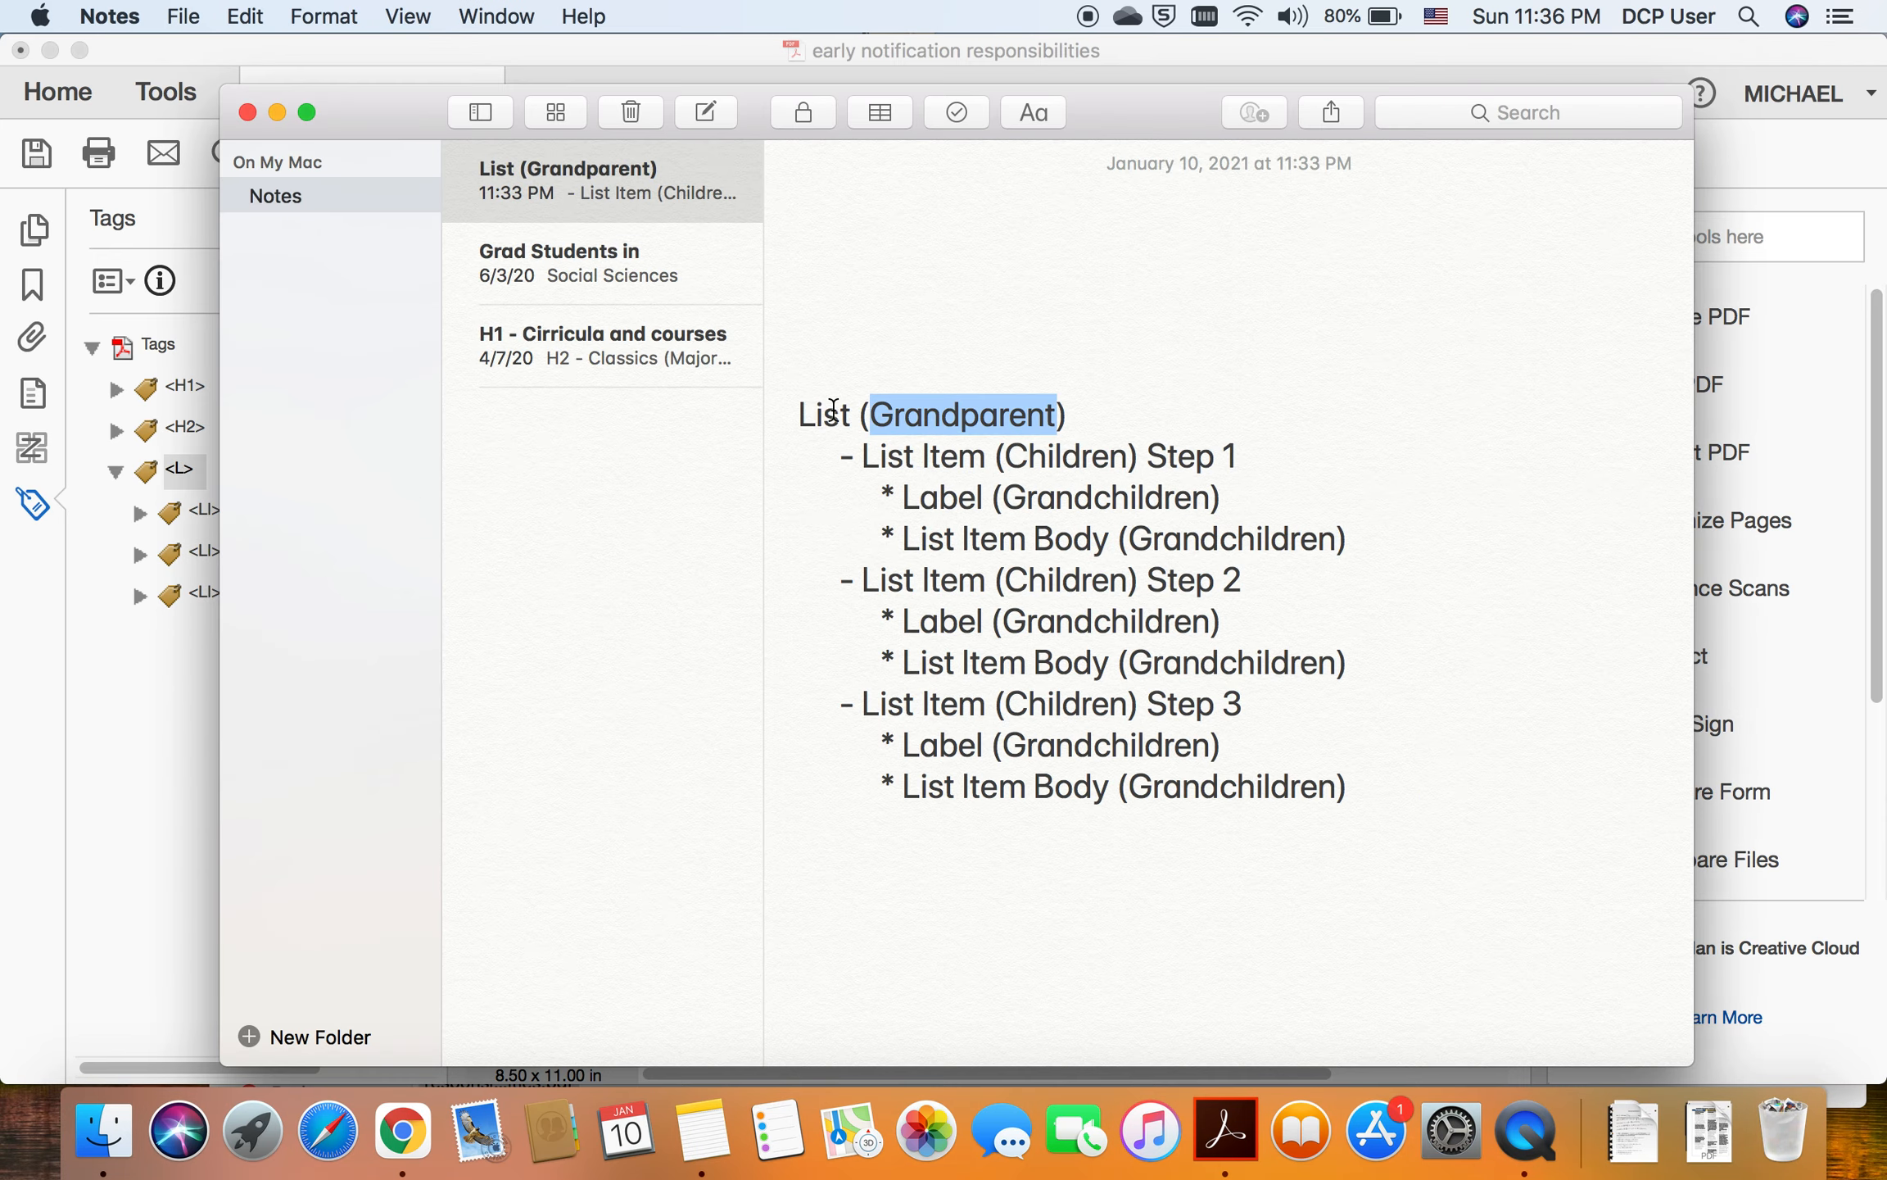
pyautogui.moveTo(880, 455); pyautogui.dragTo(1135, 453)
pyautogui.moveTo(914, 579); pyautogui.dragTo(1167, 581)
pyautogui.moveTo(905, 714); pyautogui.dragTo(1196, 704)
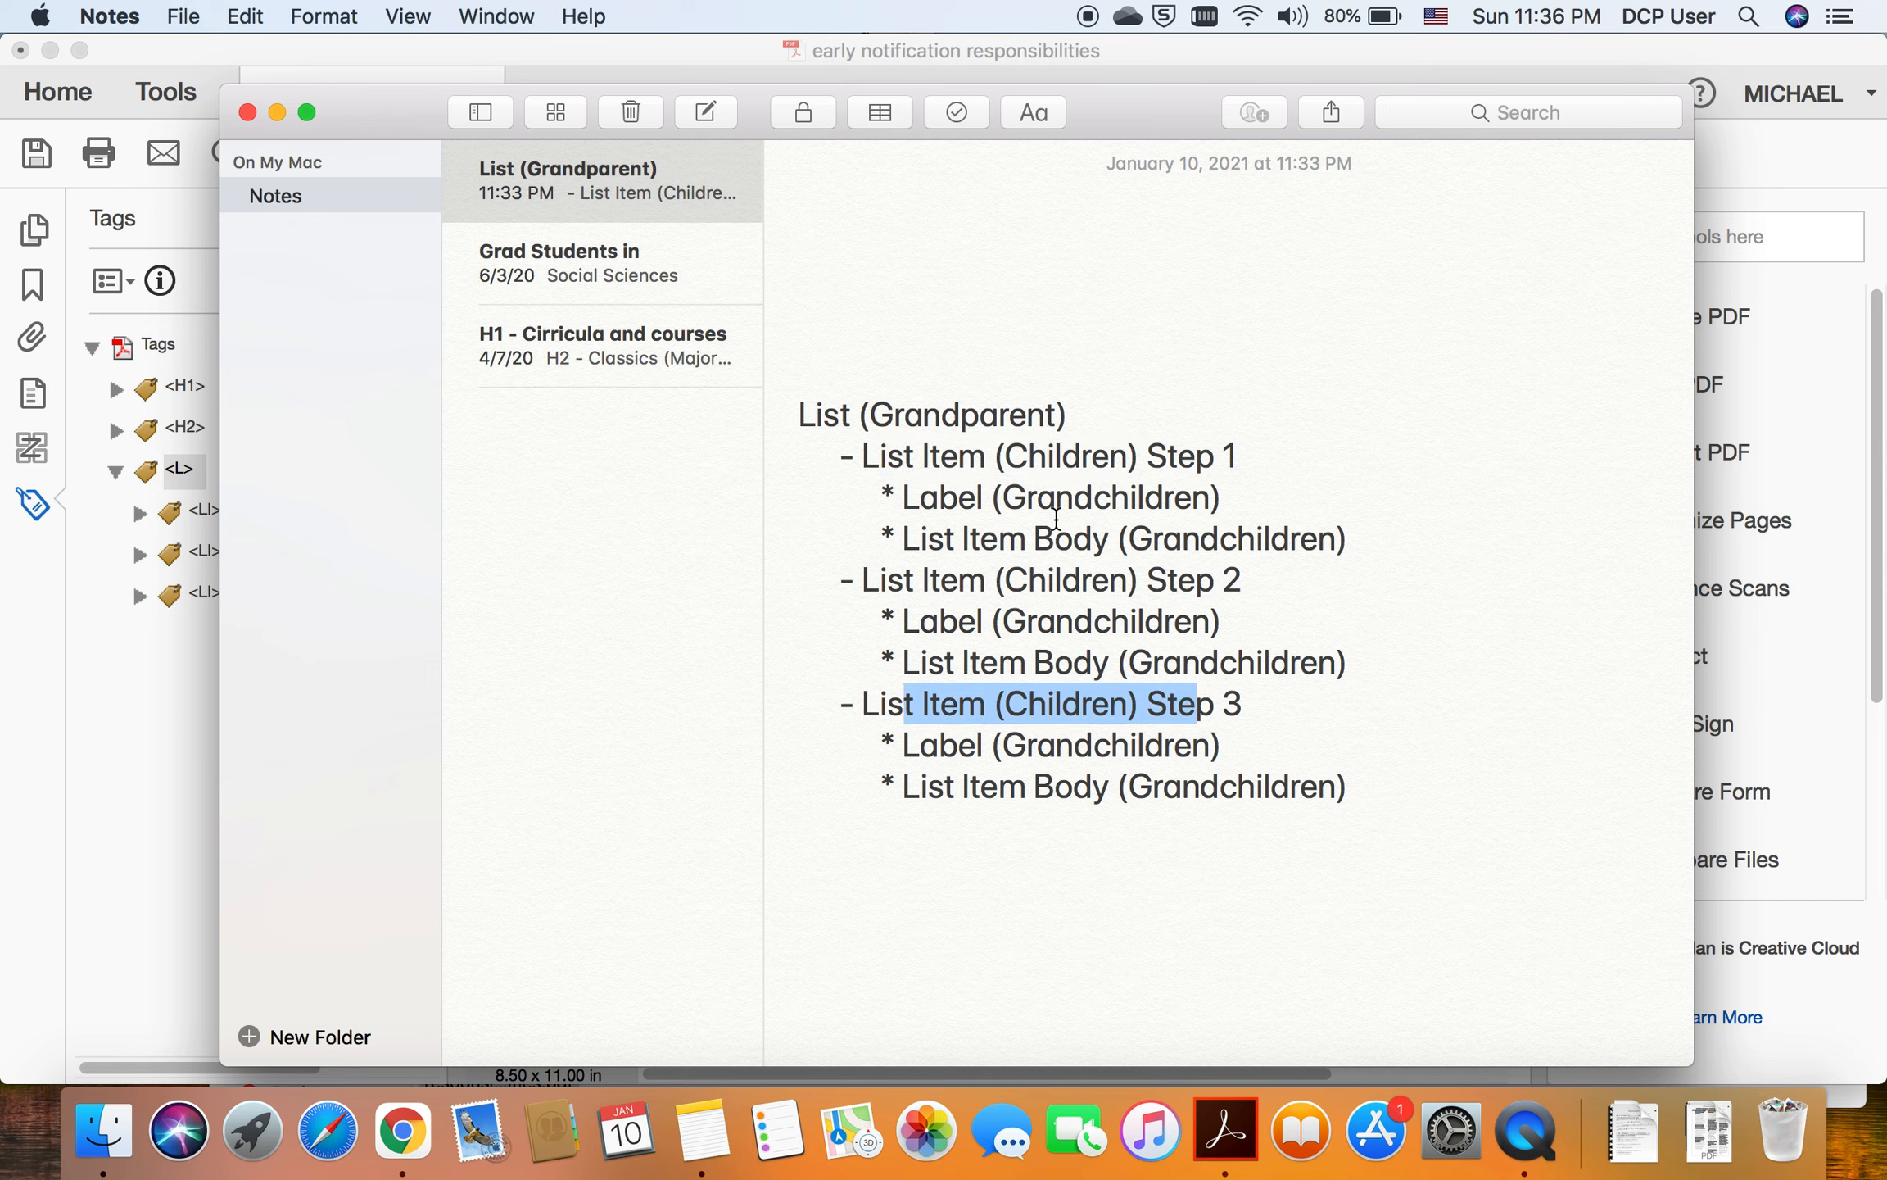
pyautogui.moveTo(921, 456); pyautogui.dragTo(1102, 475)
pyautogui.moveTo(964, 497); pyautogui.dragTo(1109, 494)
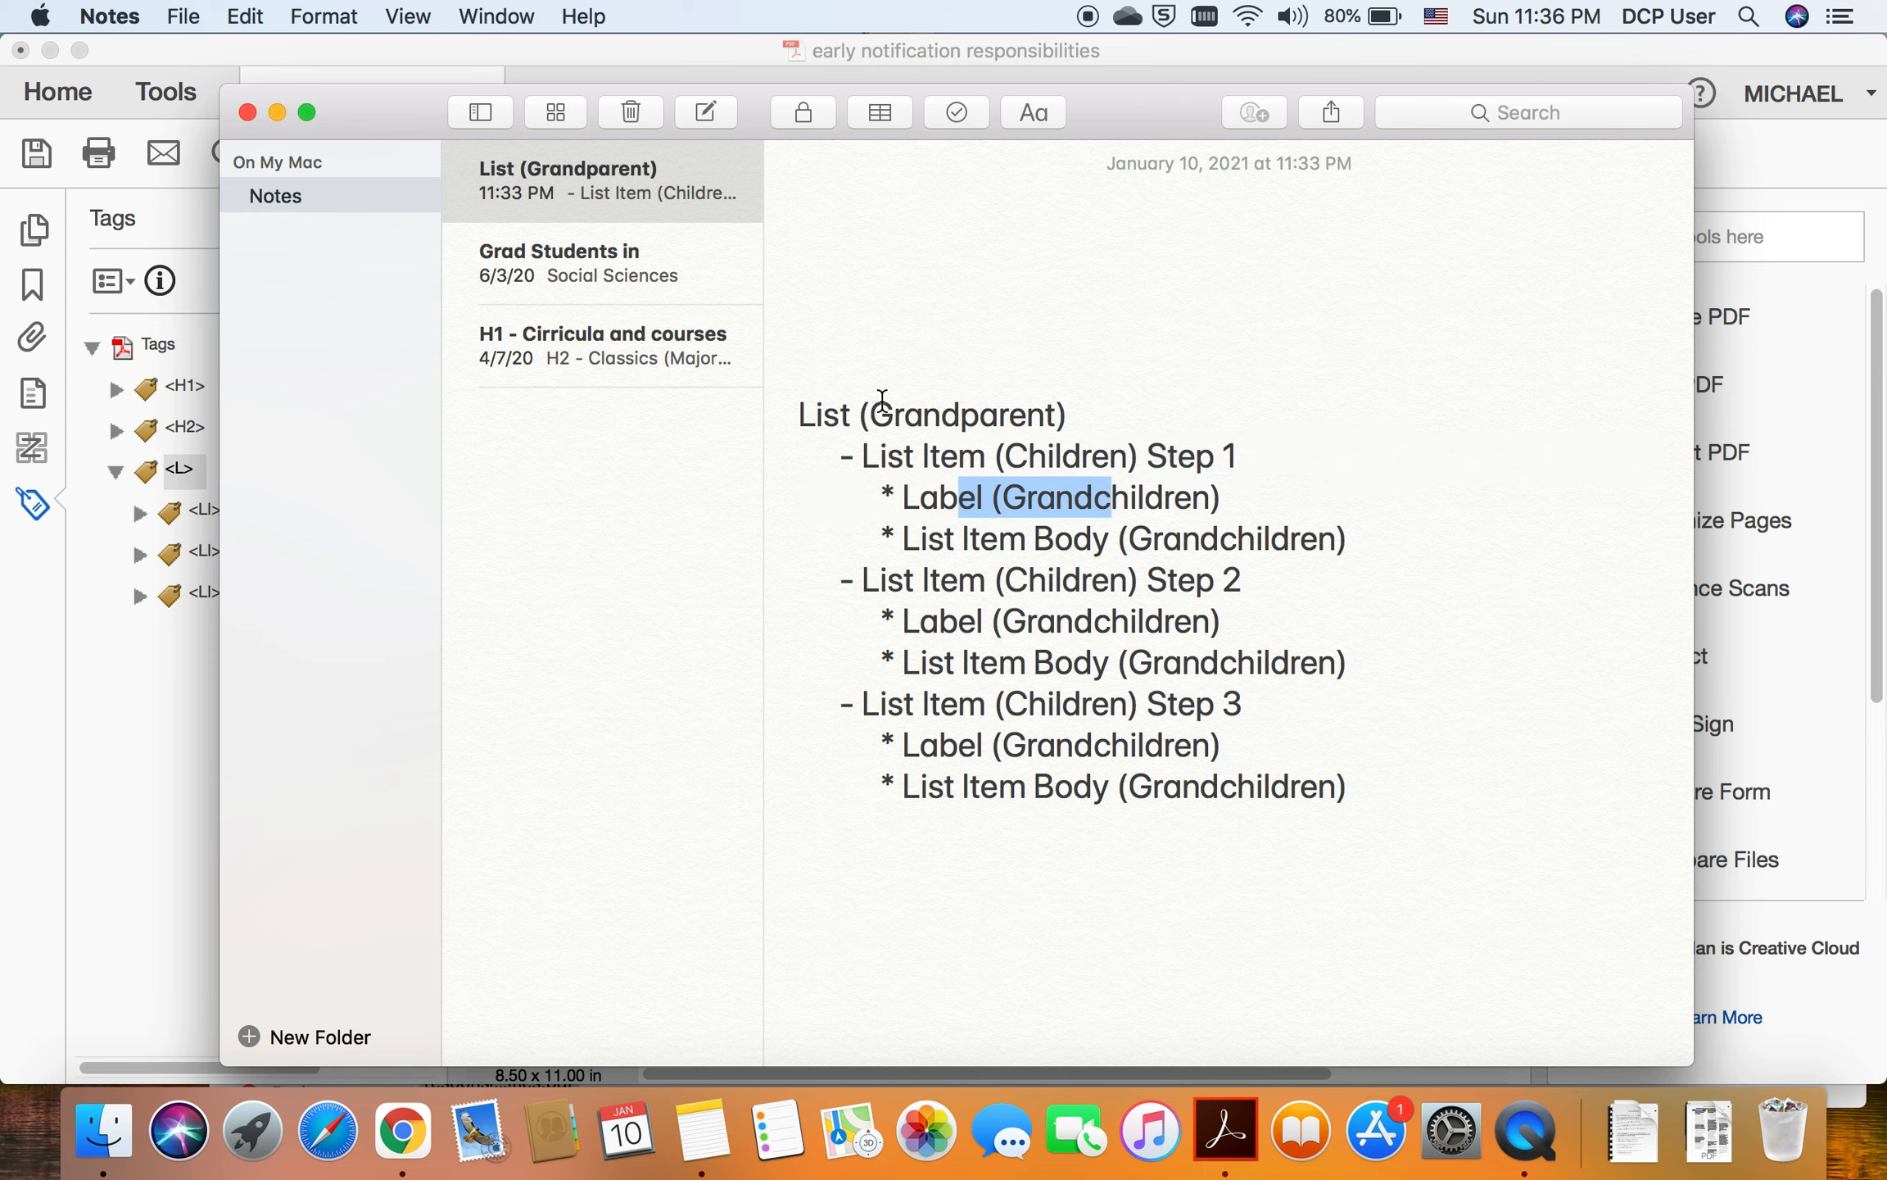
pyautogui.moveTo(872, 409); pyautogui.dragTo(1069, 428)
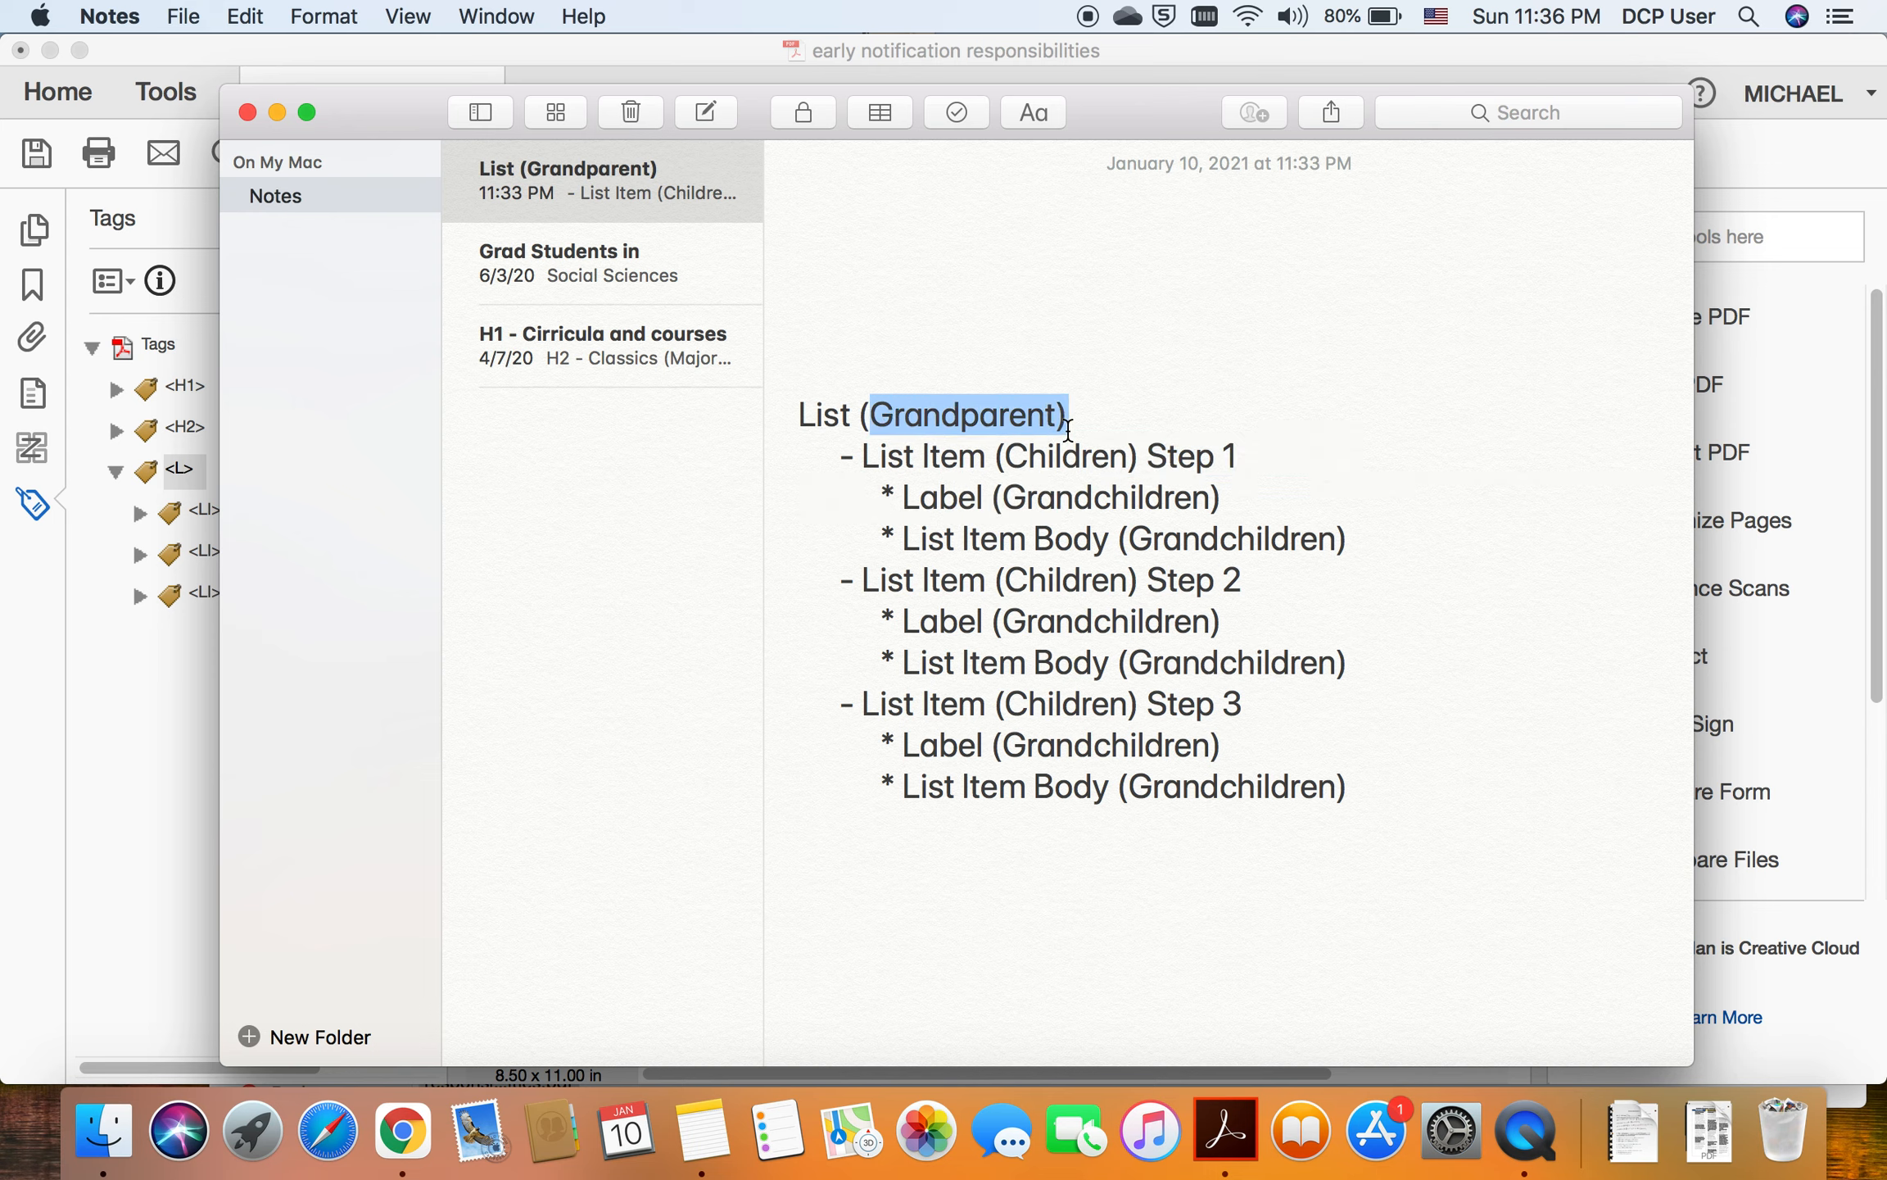
pyautogui.moveTo(920, 497); pyautogui.dragTo(1130, 528)
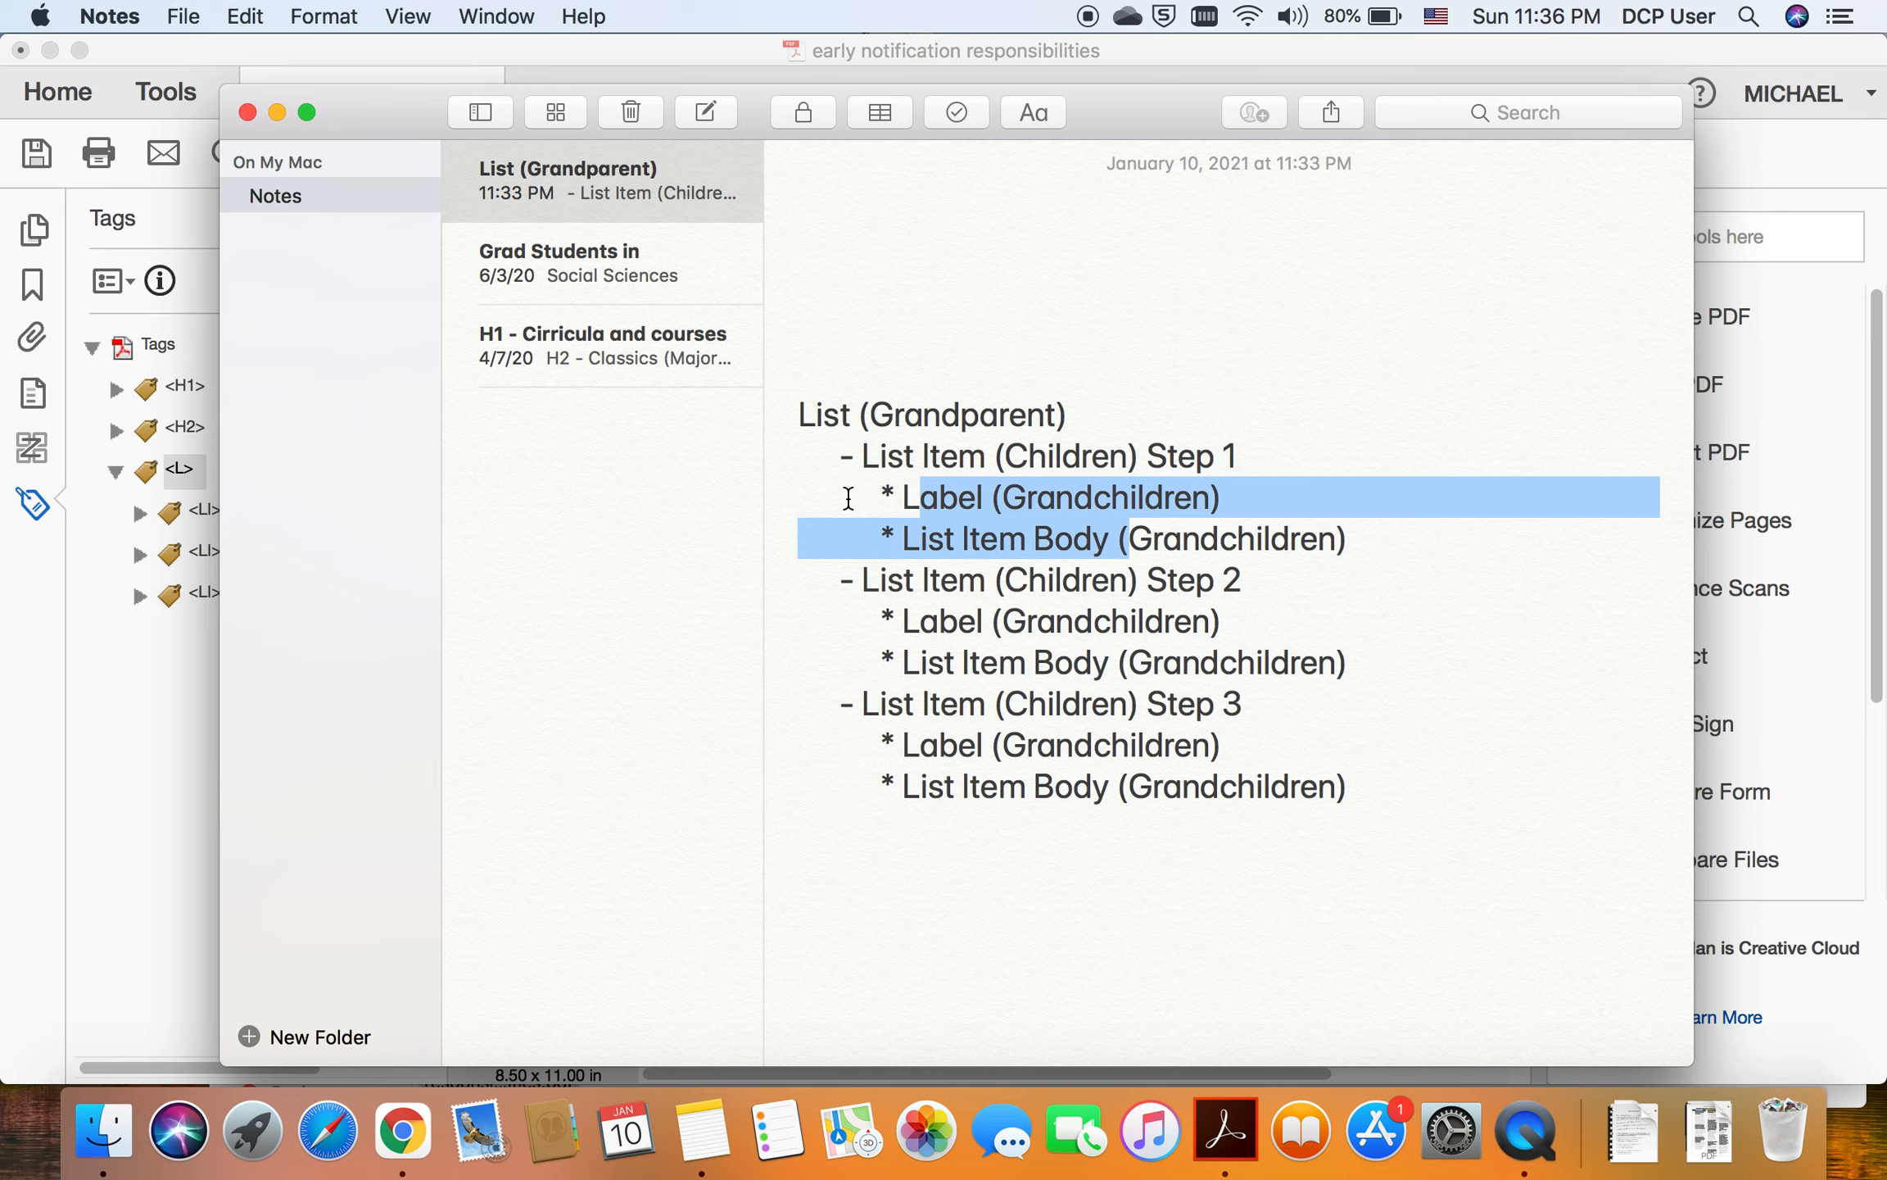
# Step: Return to Acrobat Pro, expand the three List Item tags to check their nested Labels, and collapse them again
pyautogui.click(216, 434)
pyautogui.click(140, 596)
pyautogui.click(139, 553)
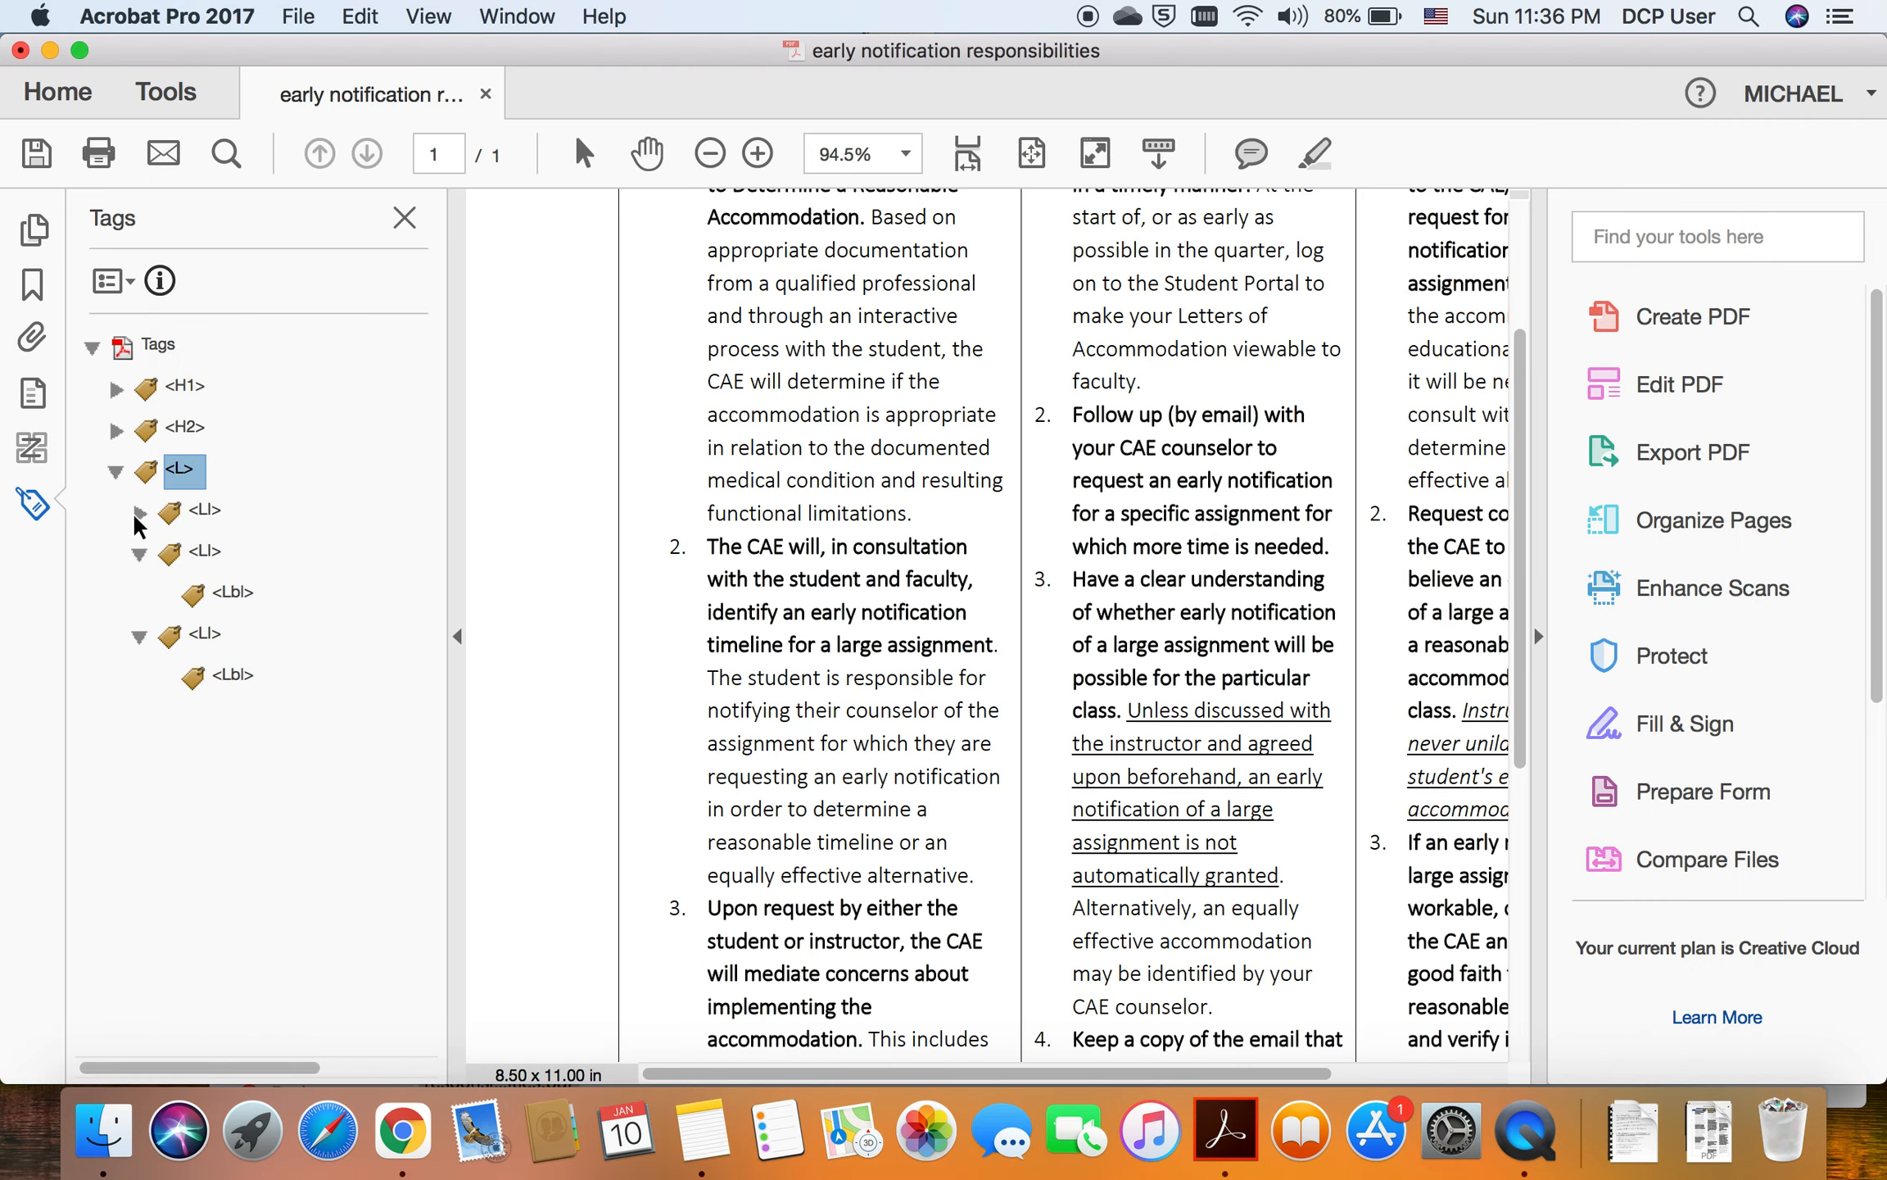
pyautogui.click(139, 511)
pyautogui.click(140, 509)
pyautogui.click(140, 551)
pyautogui.click(138, 594)
# Step: Switch to Notes to review the List Item Body and Label lines under Step 1
pyautogui.press('super+Tab')
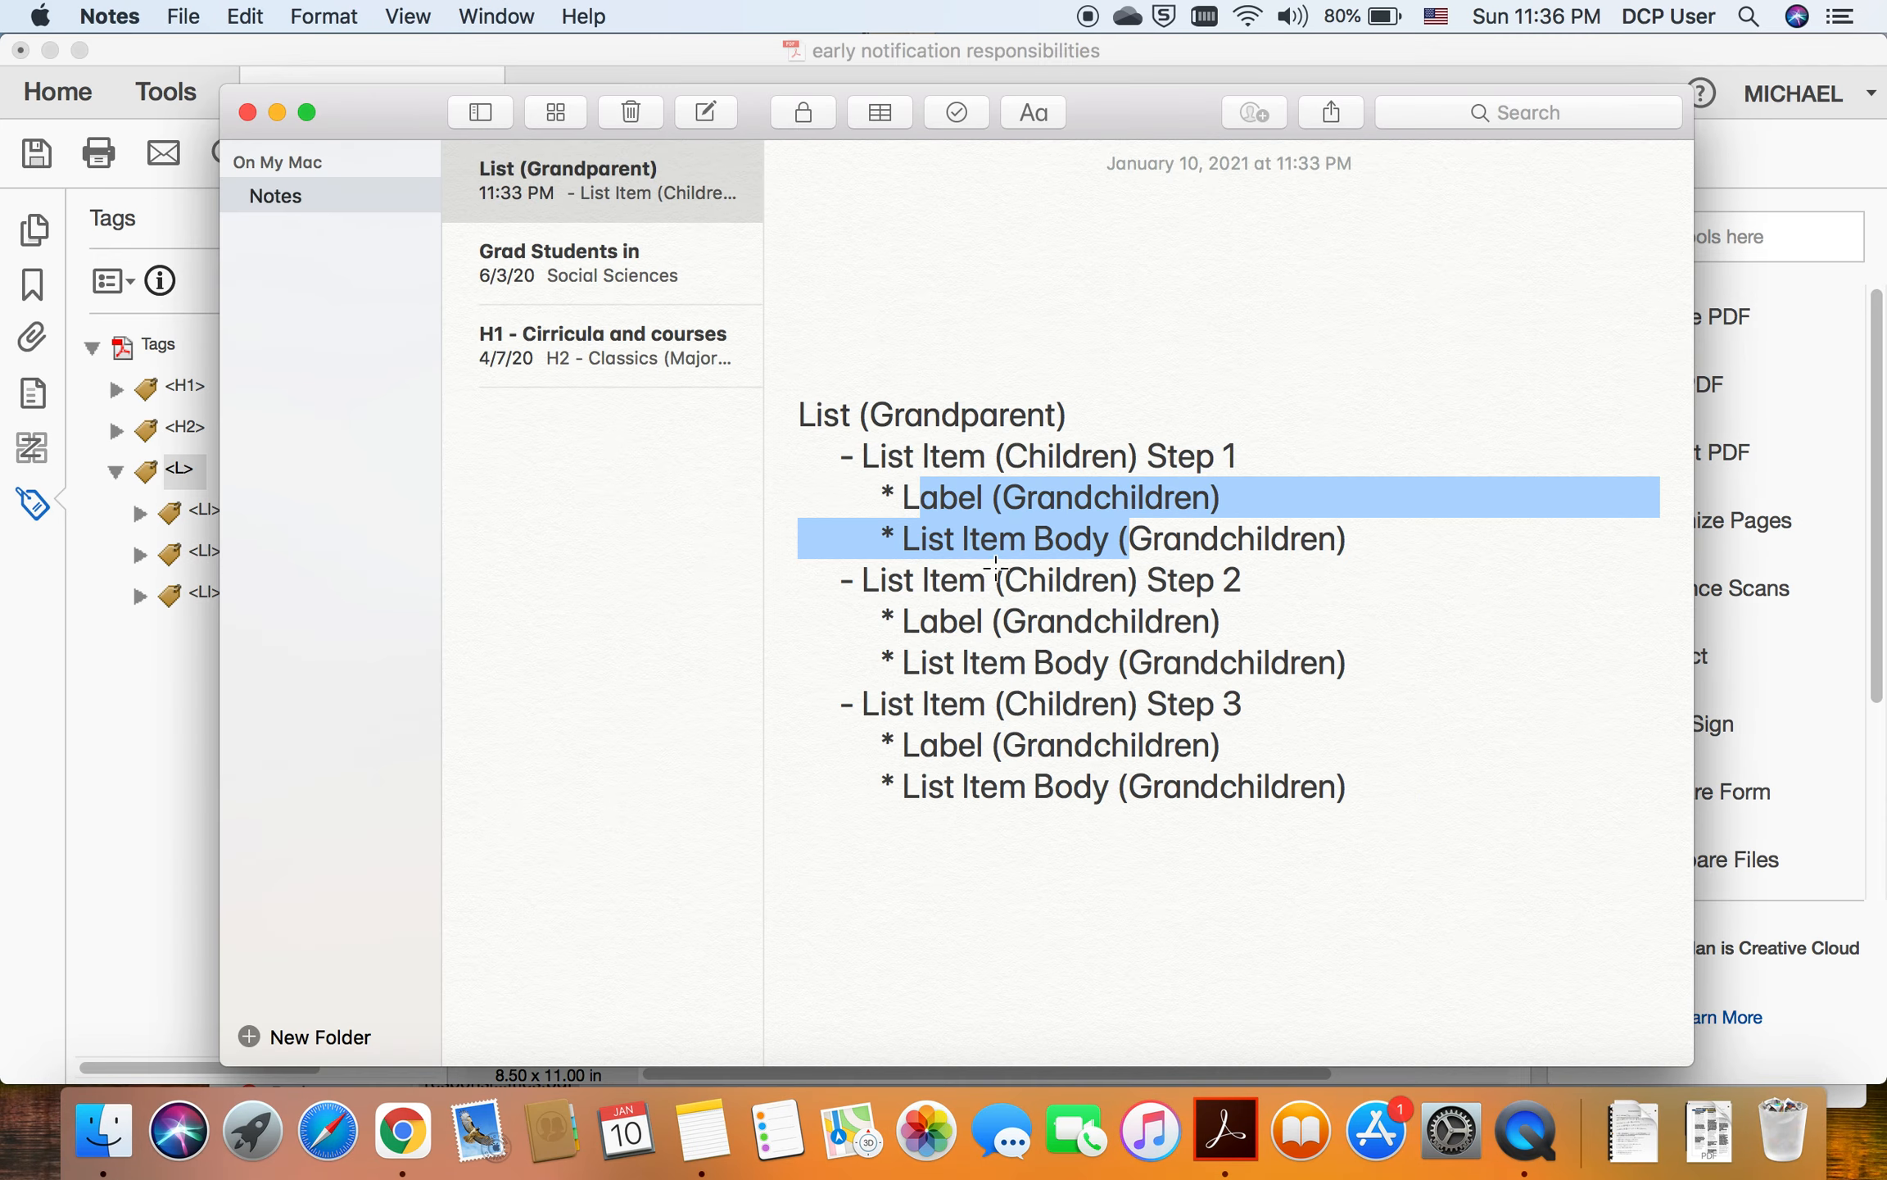
pyautogui.click(981, 538)
pyautogui.moveTo(907, 538); pyautogui.dragTo(1110, 539)
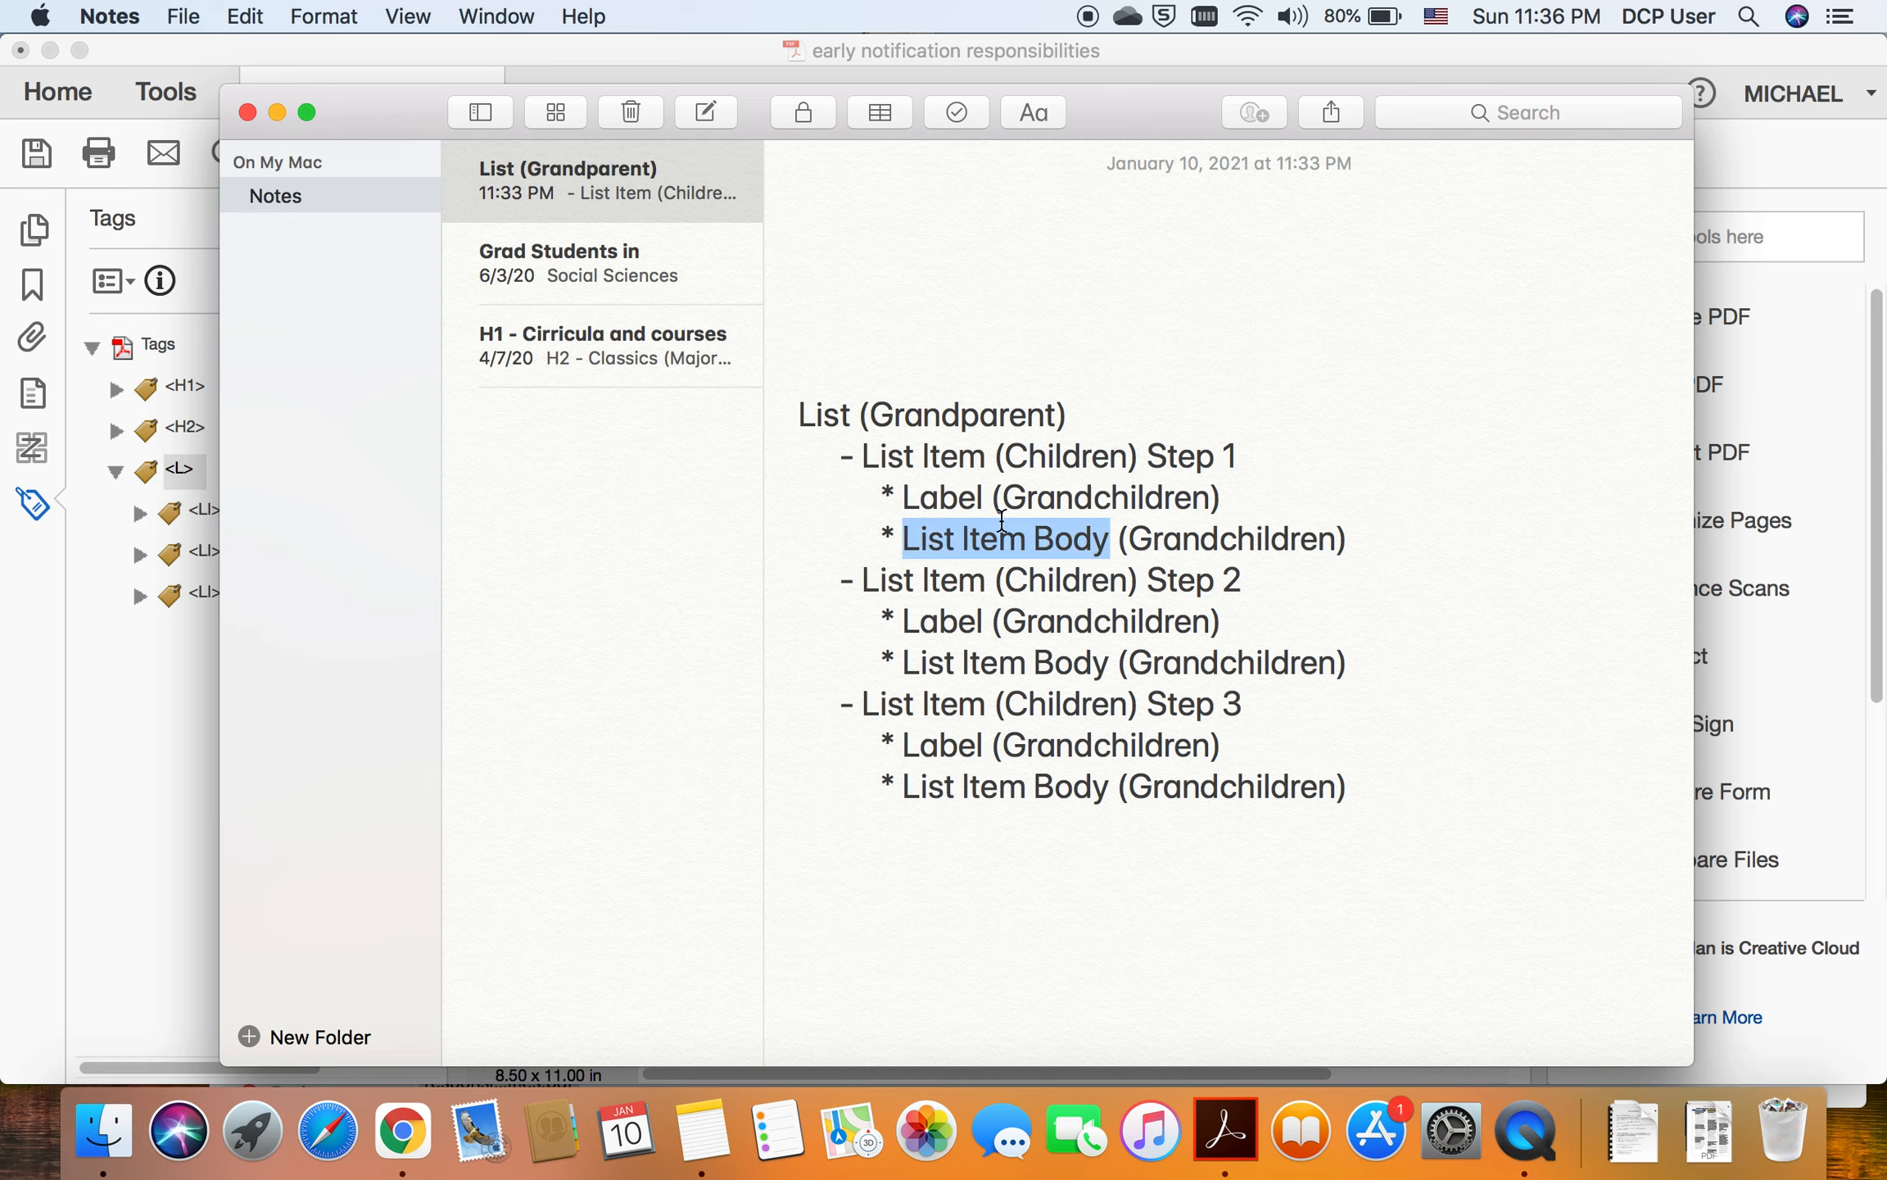
pyautogui.moveTo(909, 497); pyautogui.dragTo(1006, 454)
# Step: Back in Acrobat Pro, create an untitled List Item Body tag after the Label inside the first List Item
pyautogui.click(153, 514)
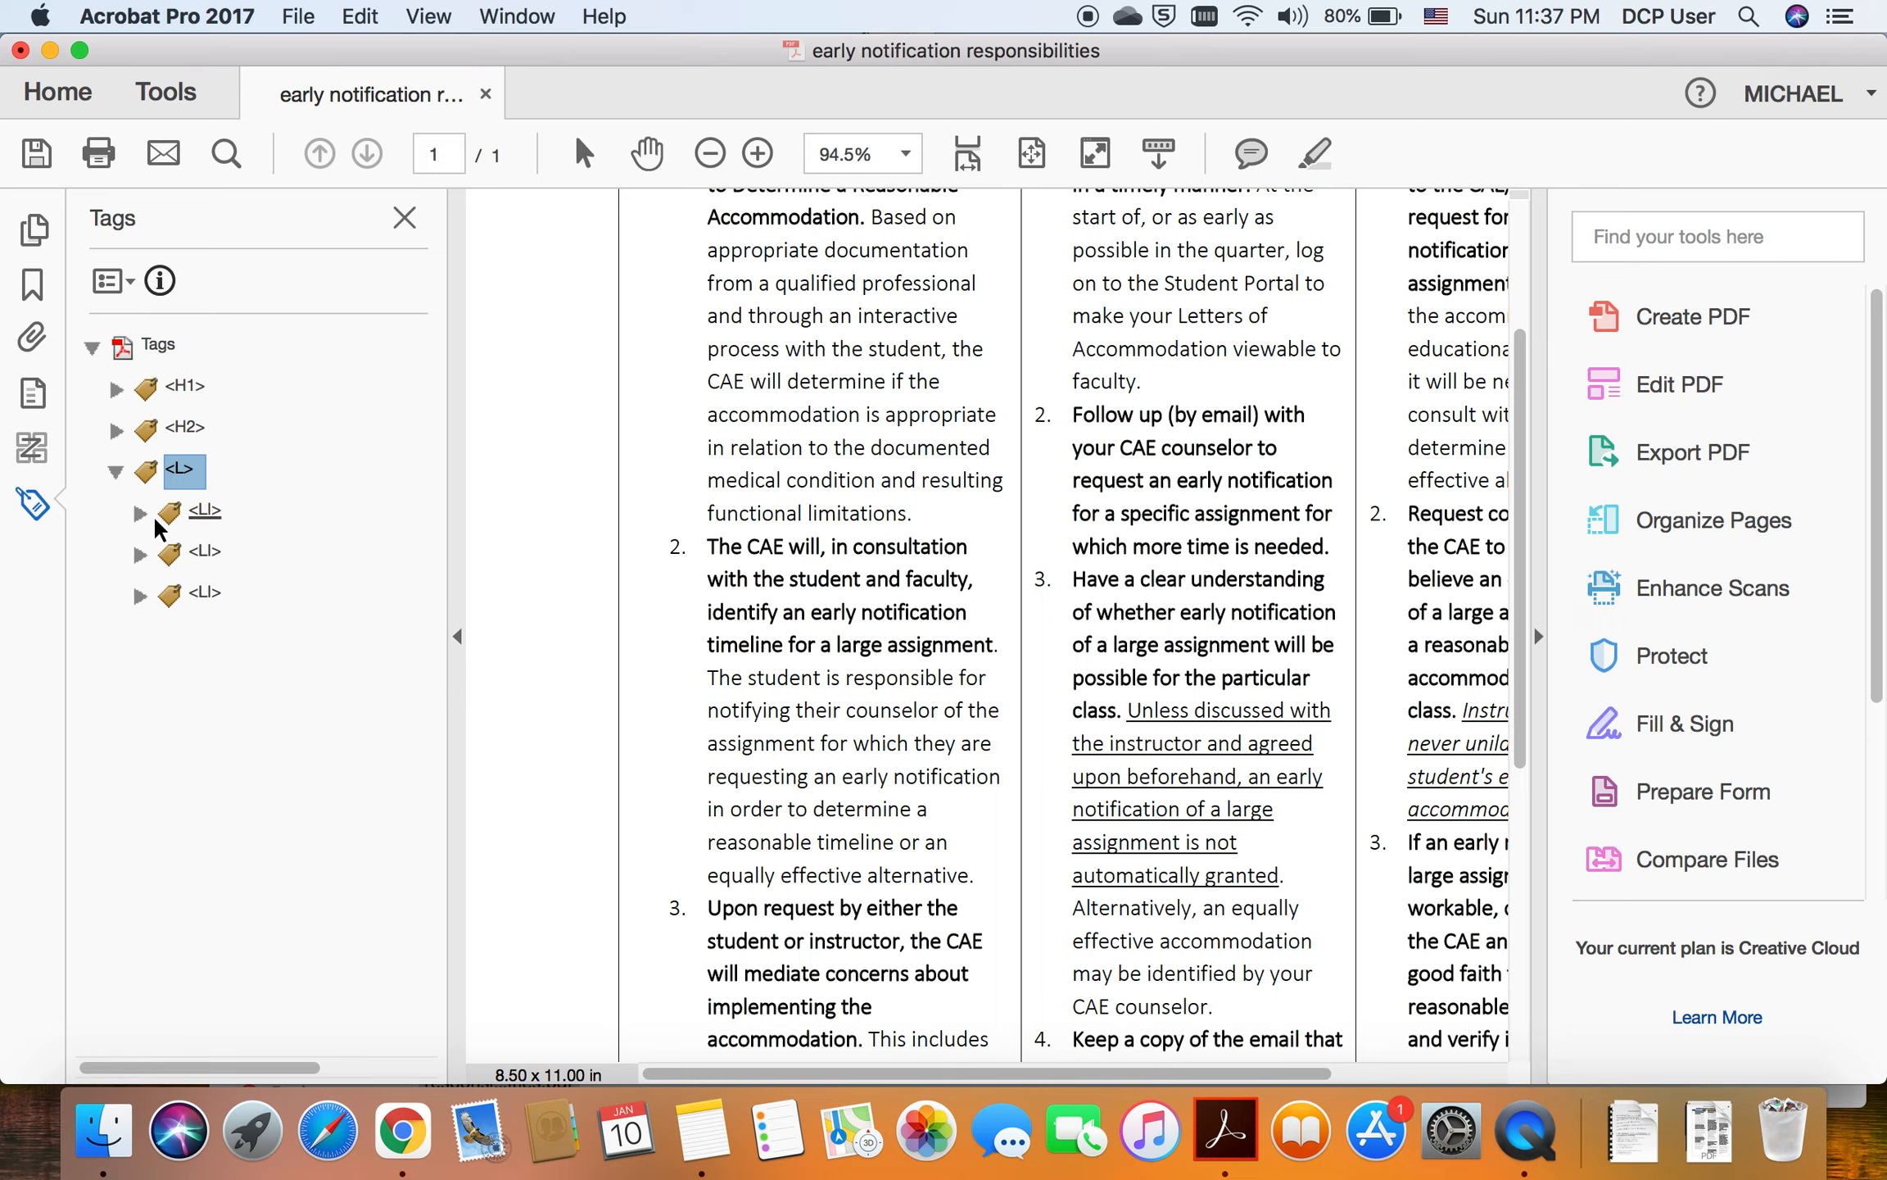
pyautogui.click(145, 512)
pyautogui.click(245, 541)
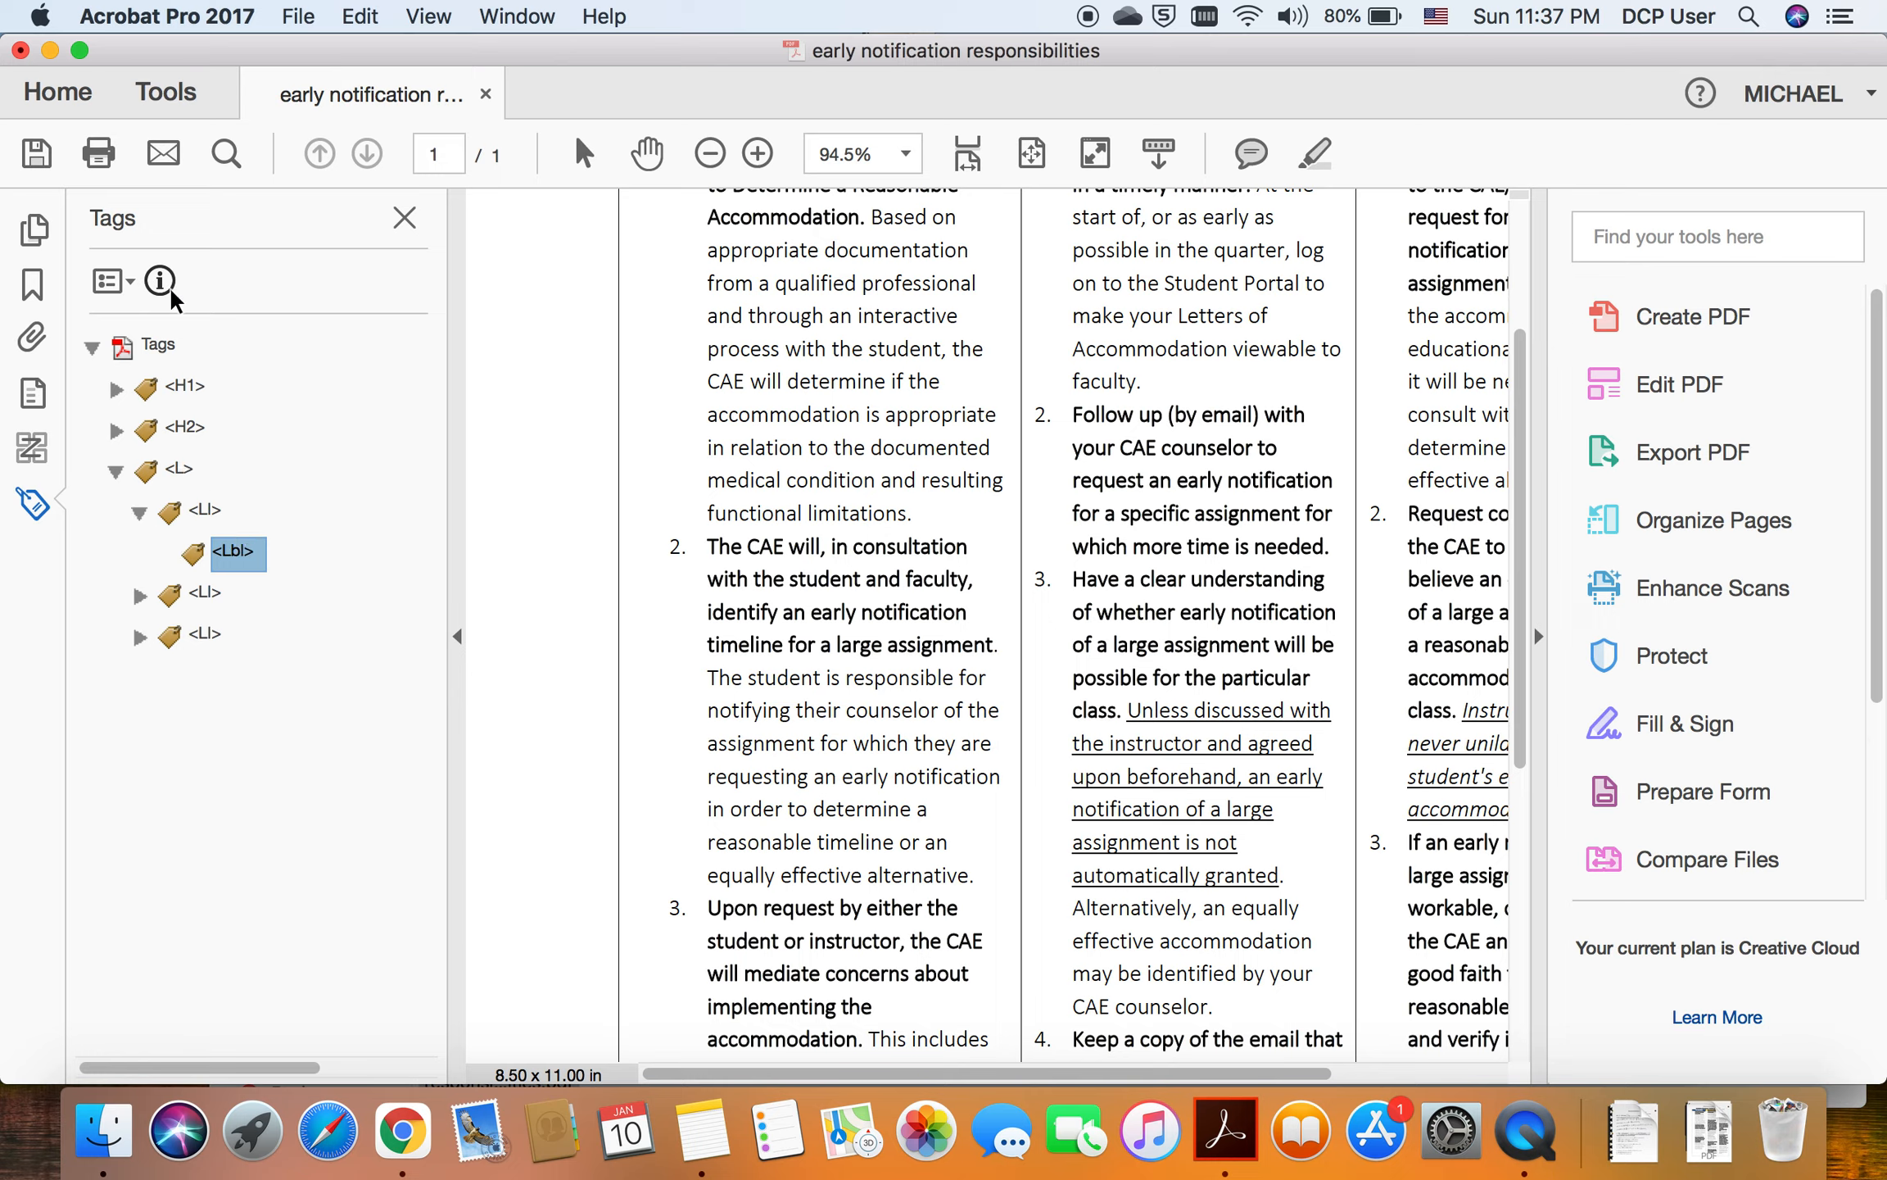
pyautogui.click(113, 281)
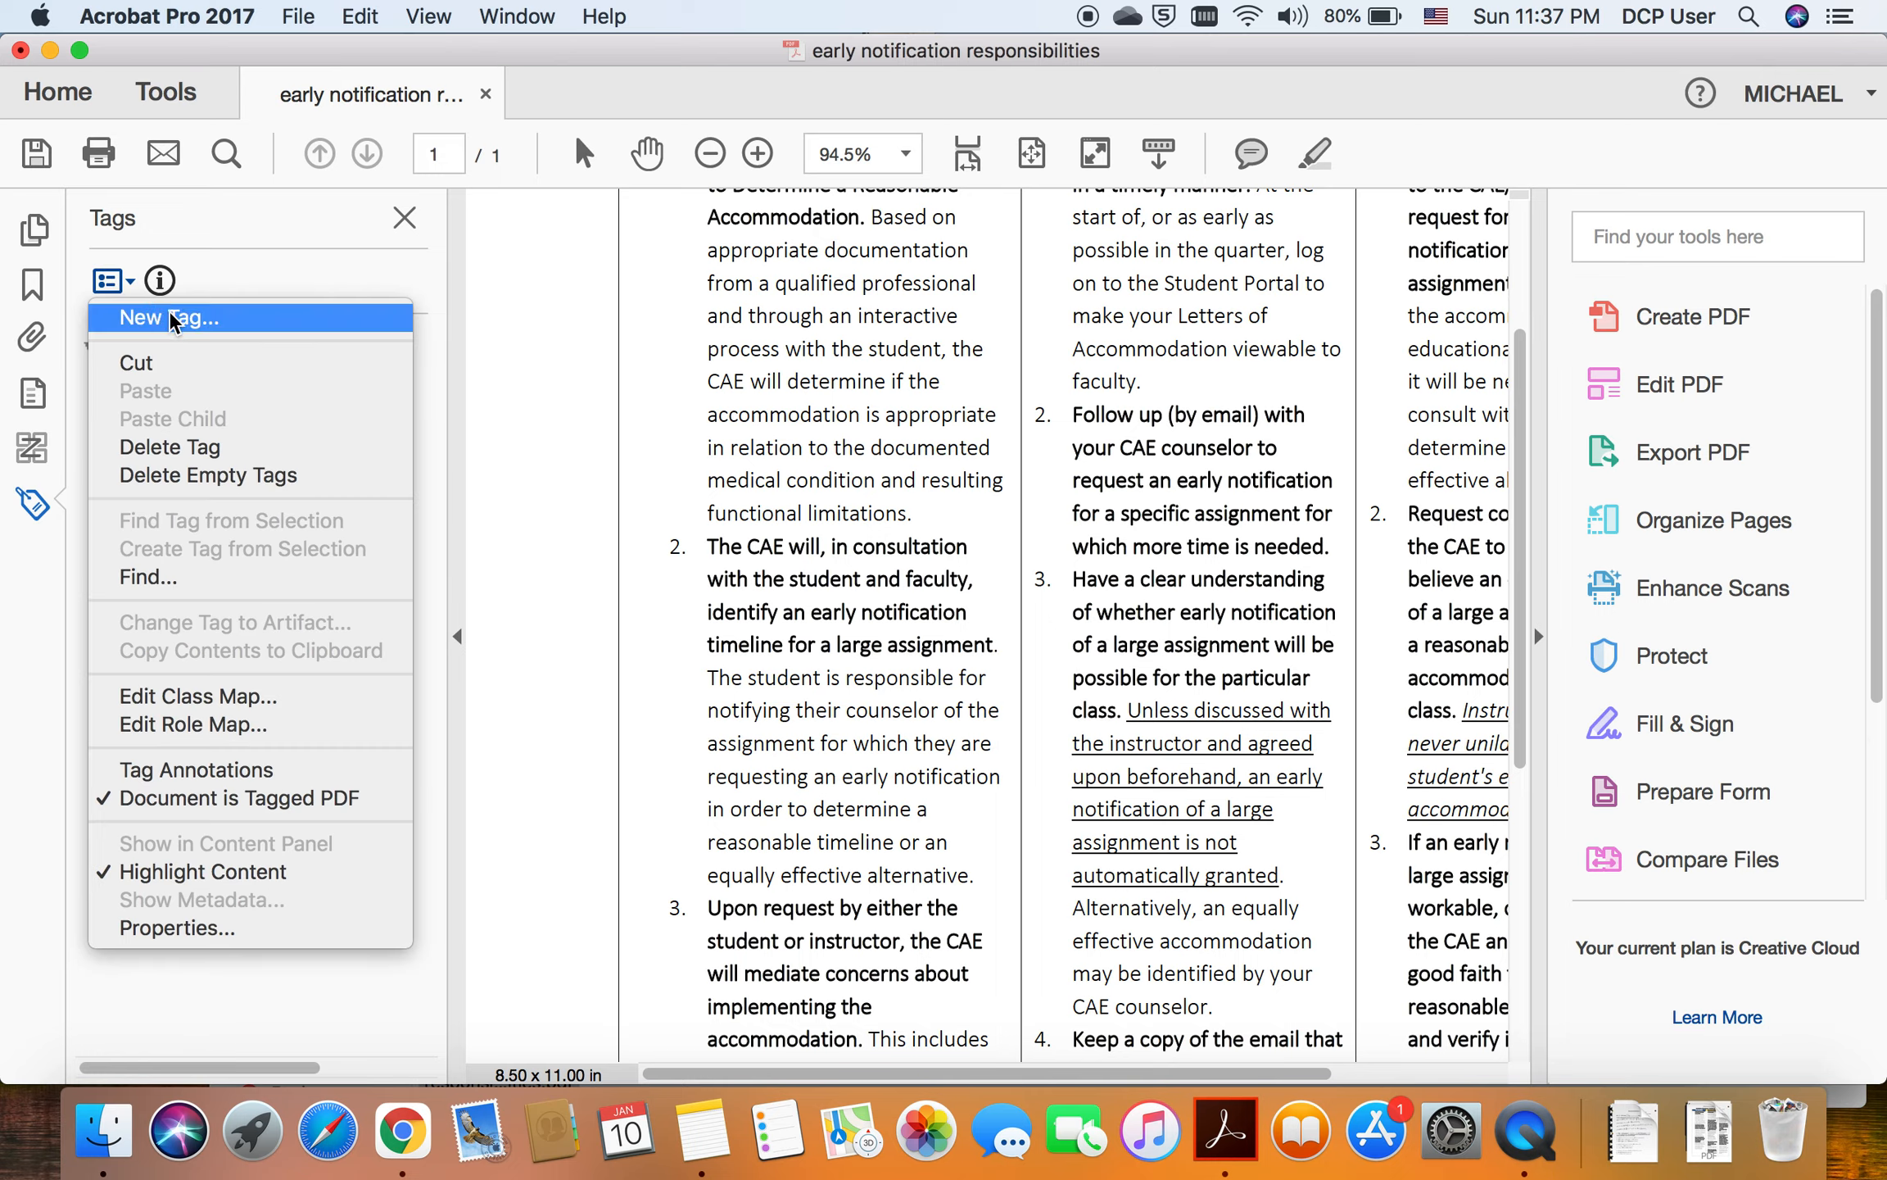
pyautogui.click(170, 315)
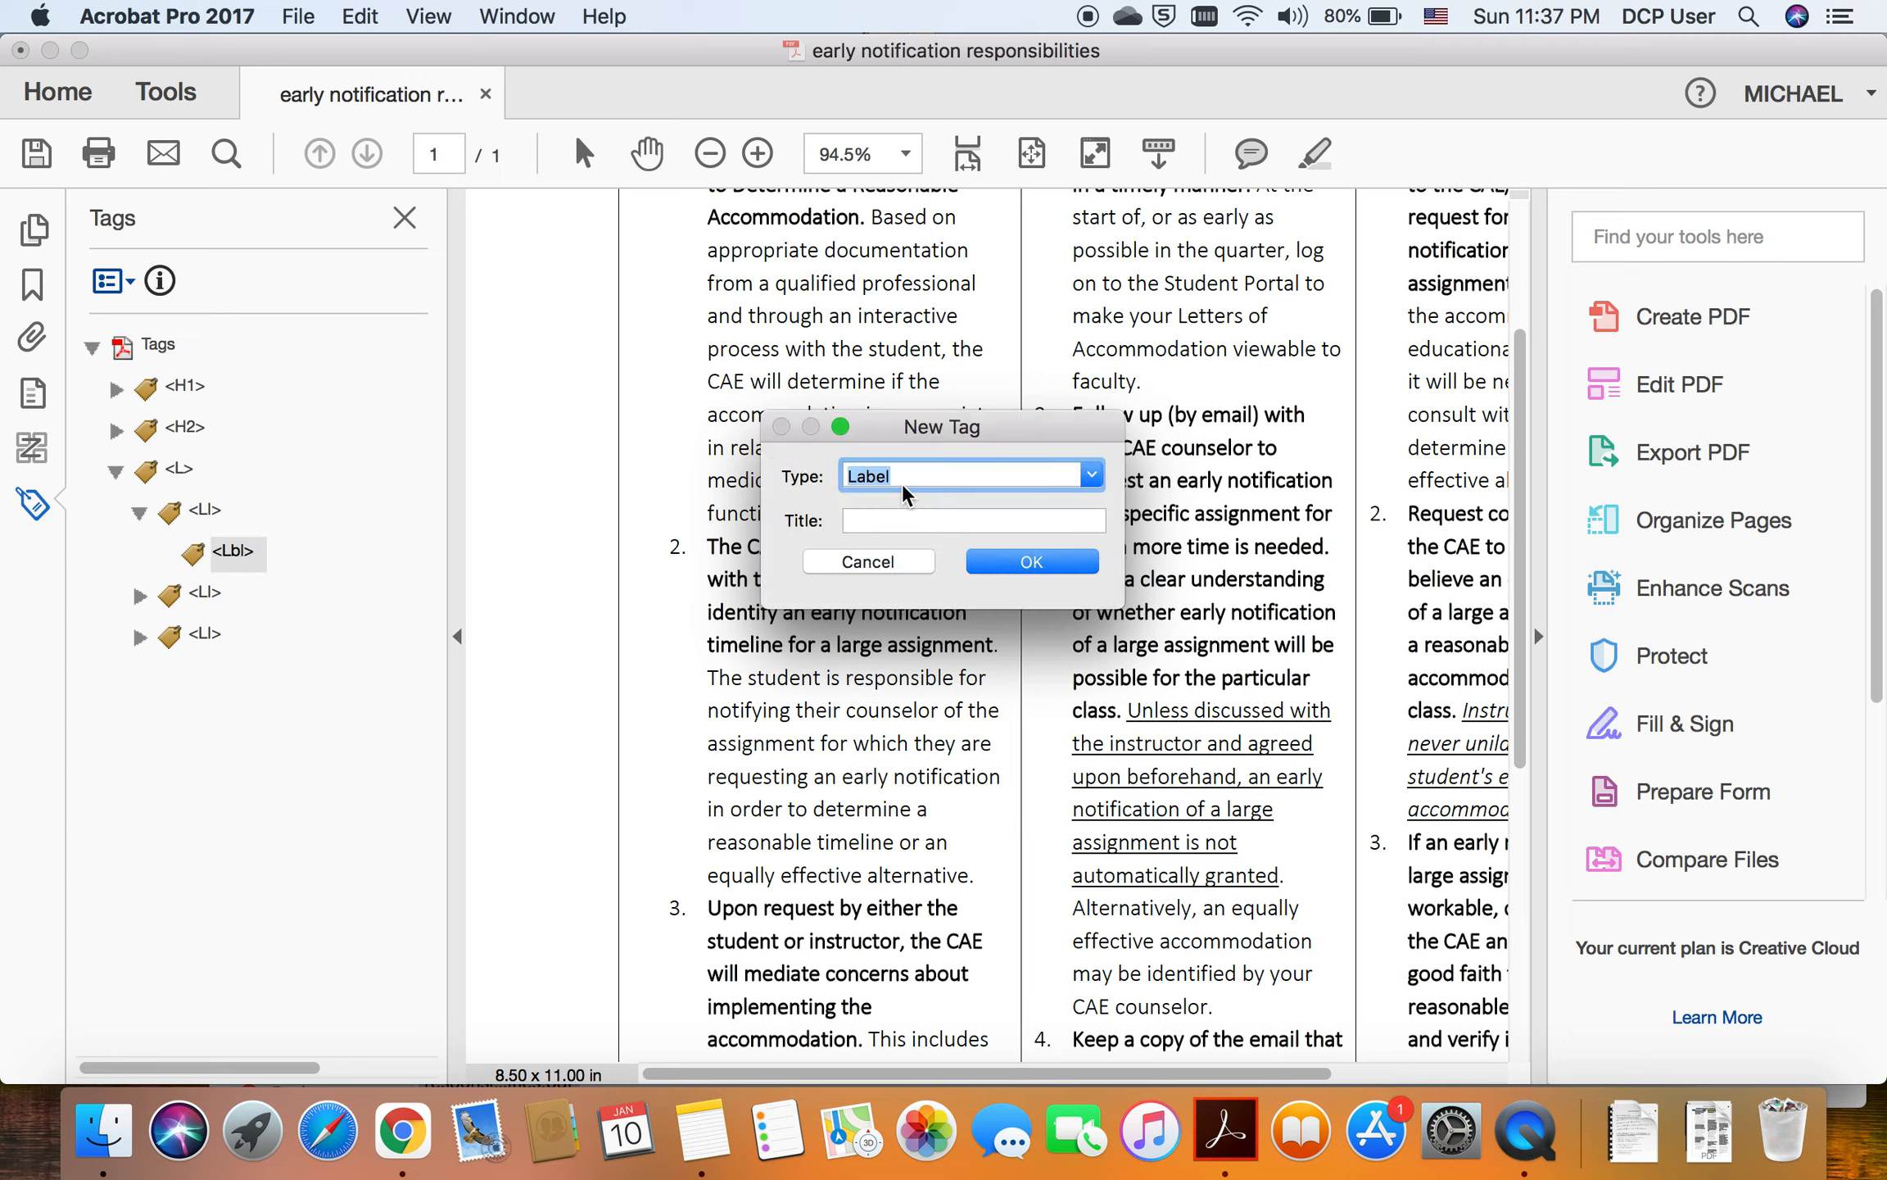
pyautogui.click(1091, 475)
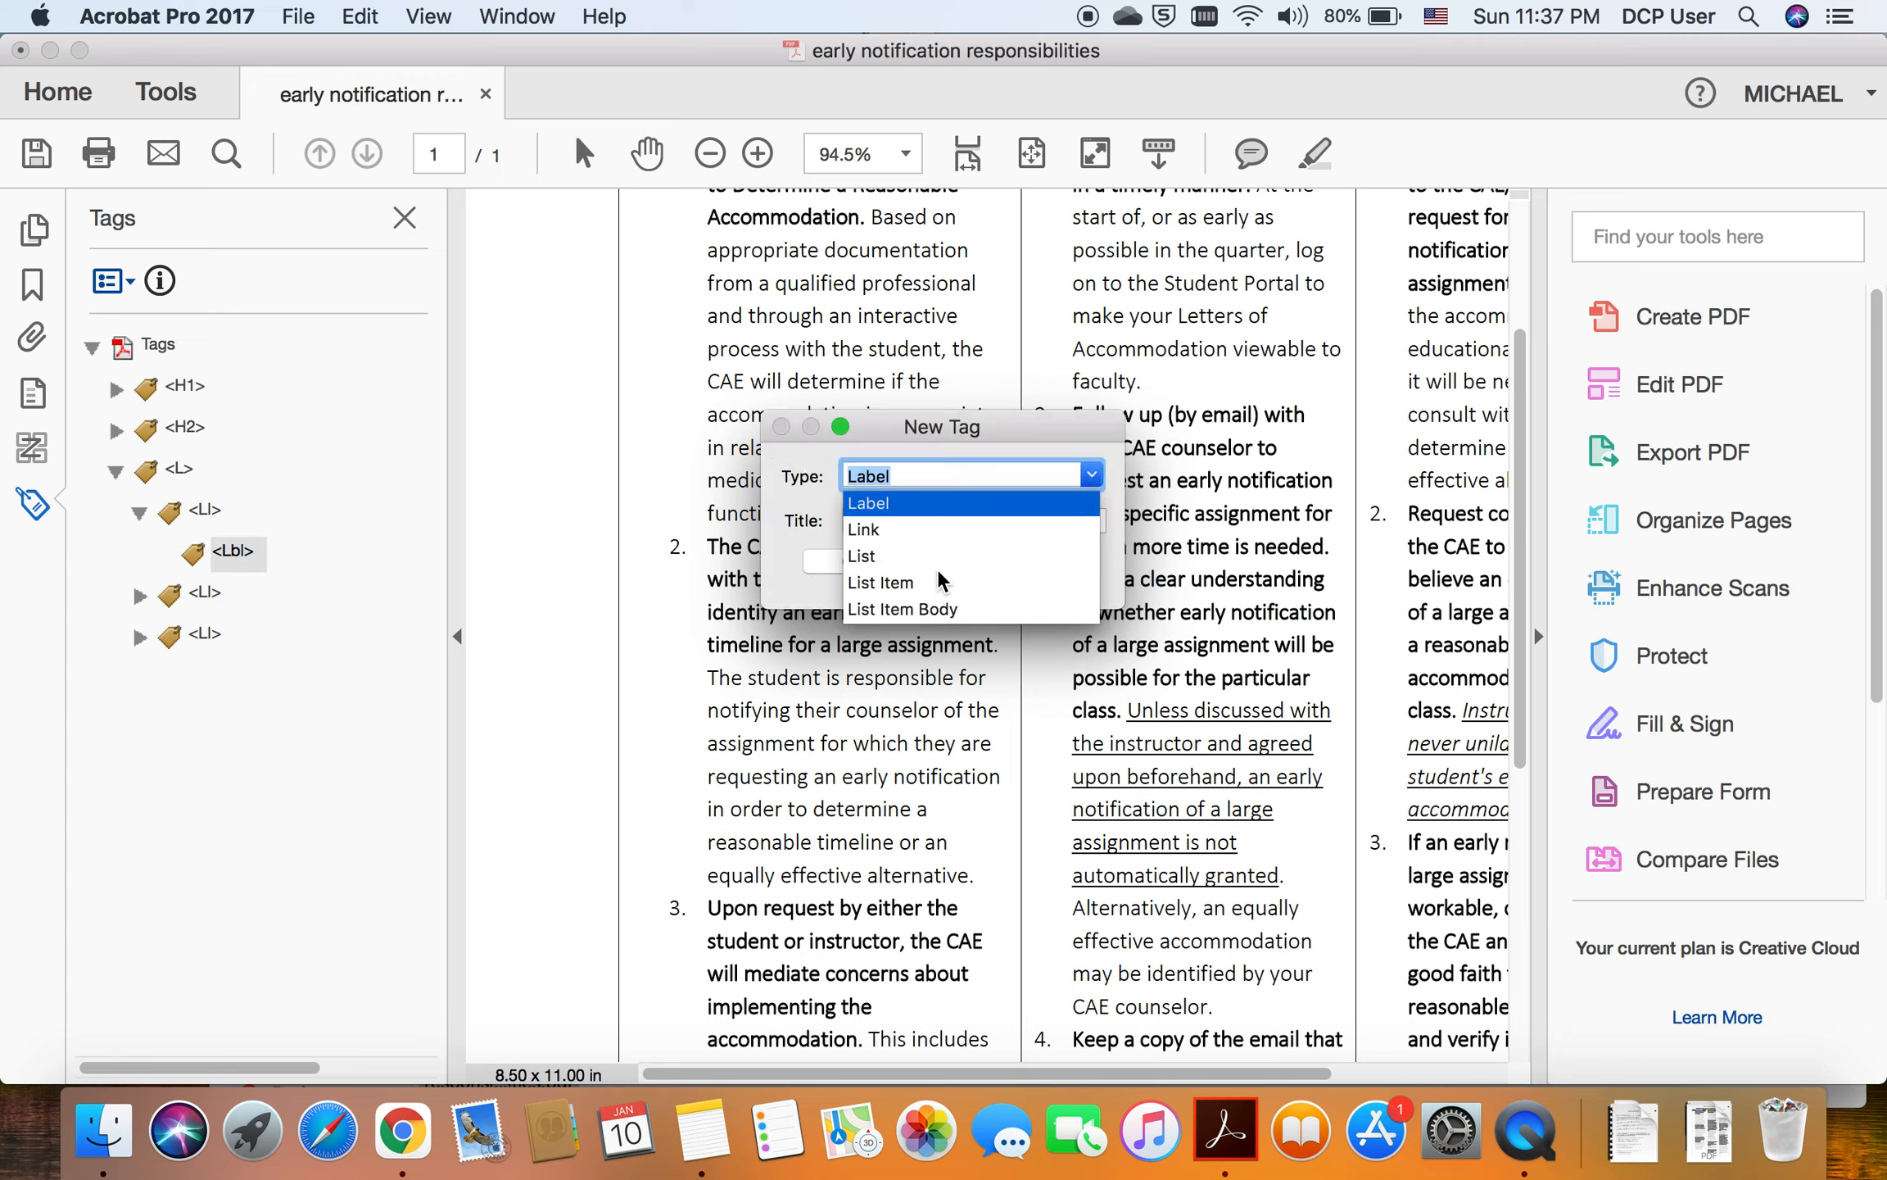
pyautogui.click(926, 608)
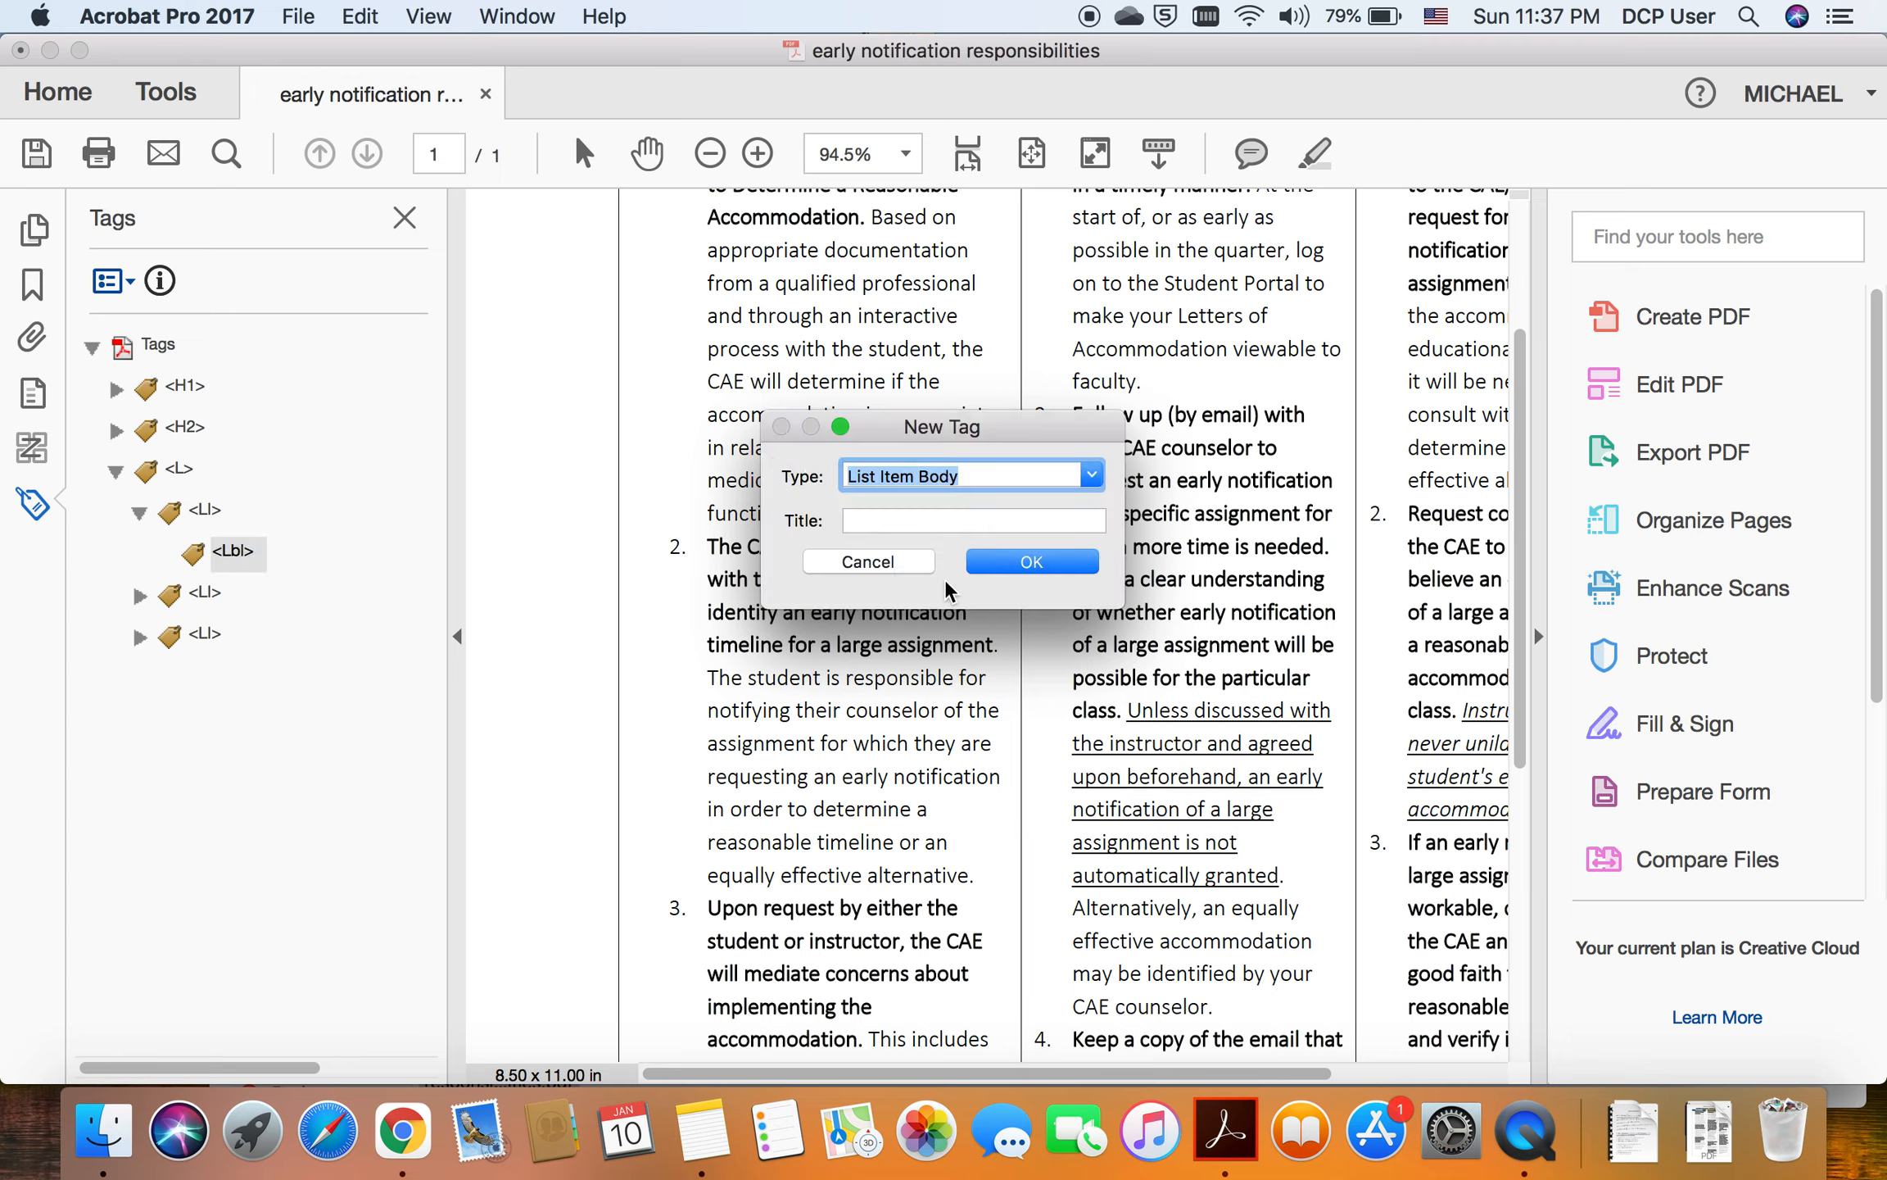
pyautogui.click(1033, 560)
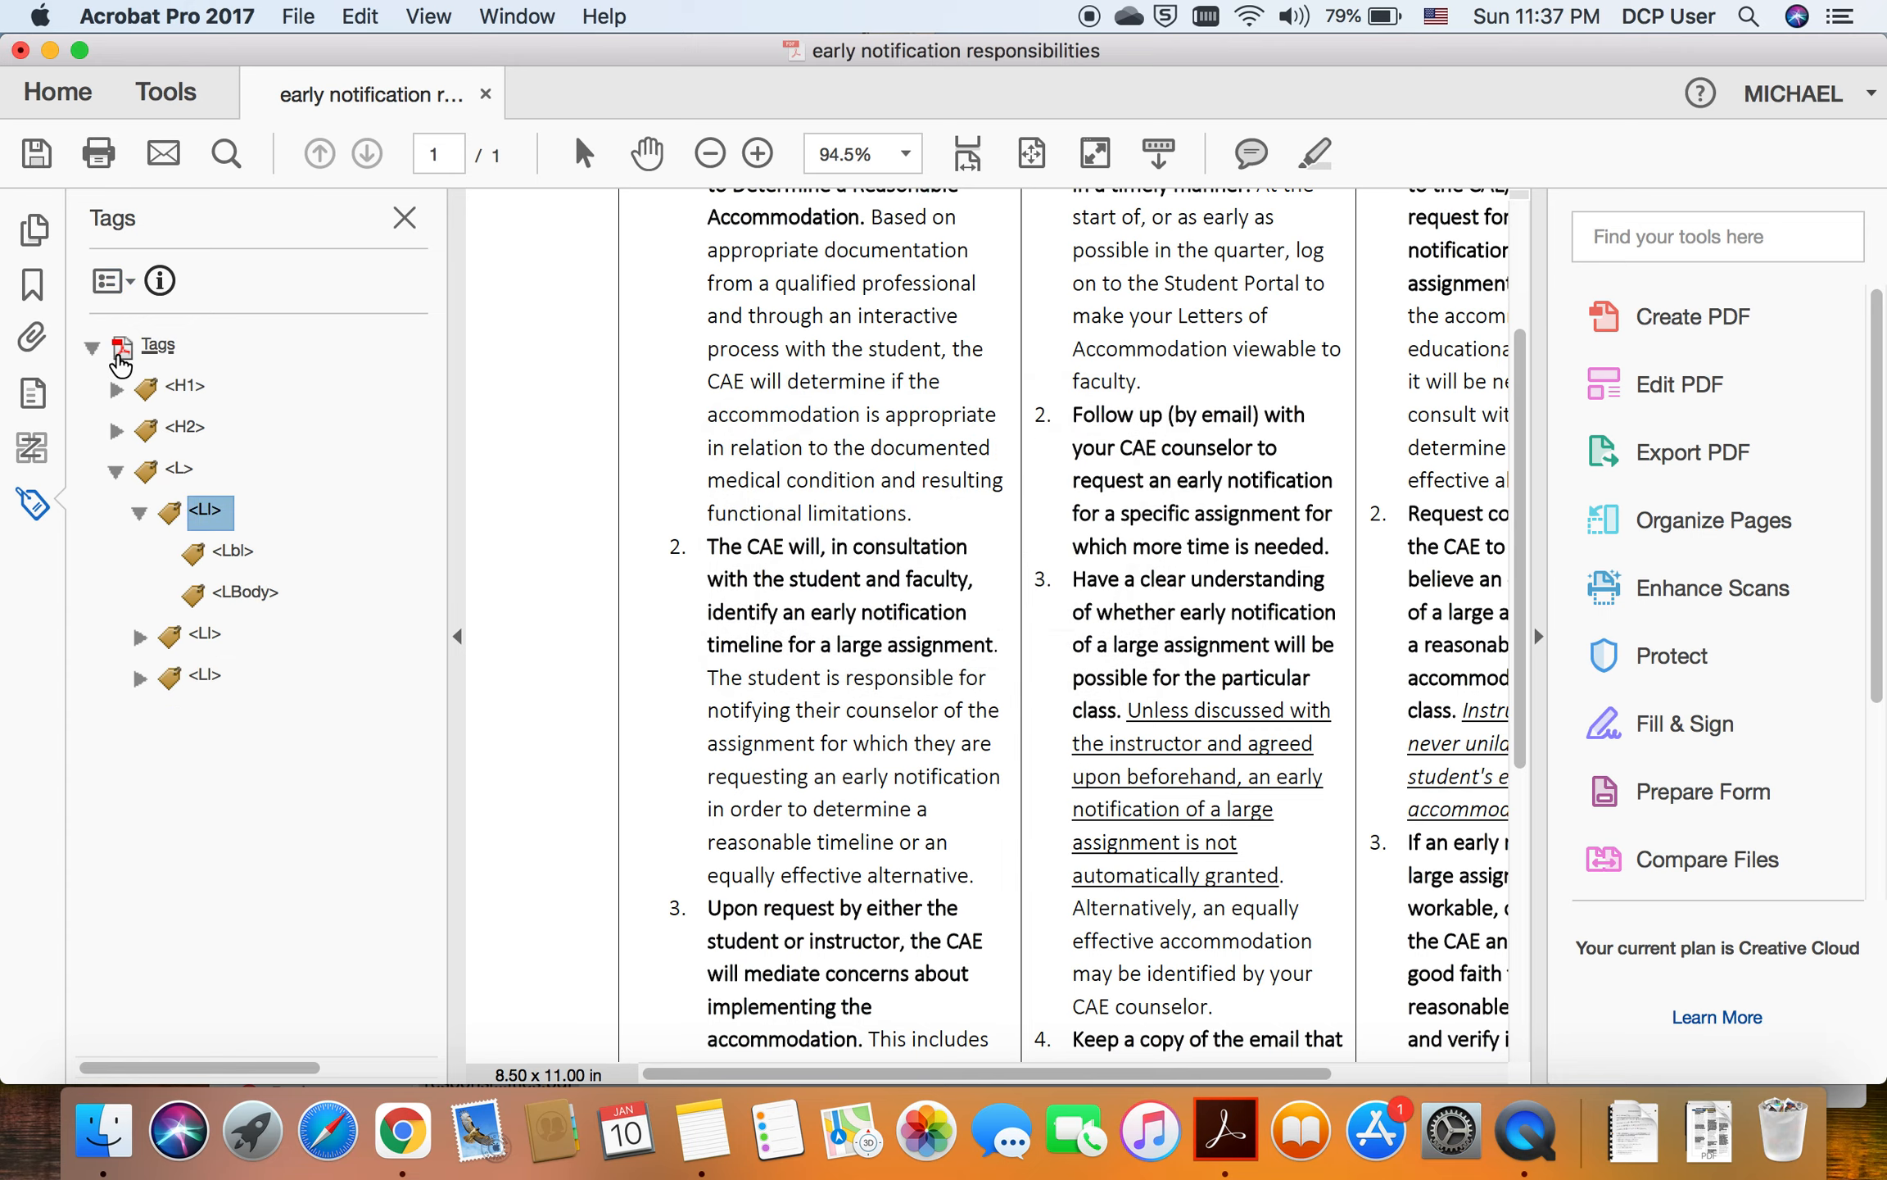
# Step: Create two more untitled List Item Body tags, one after the first List Item and one after the List tag
pyautogui.click(110, 281)
pyautogui.click(164, 318)
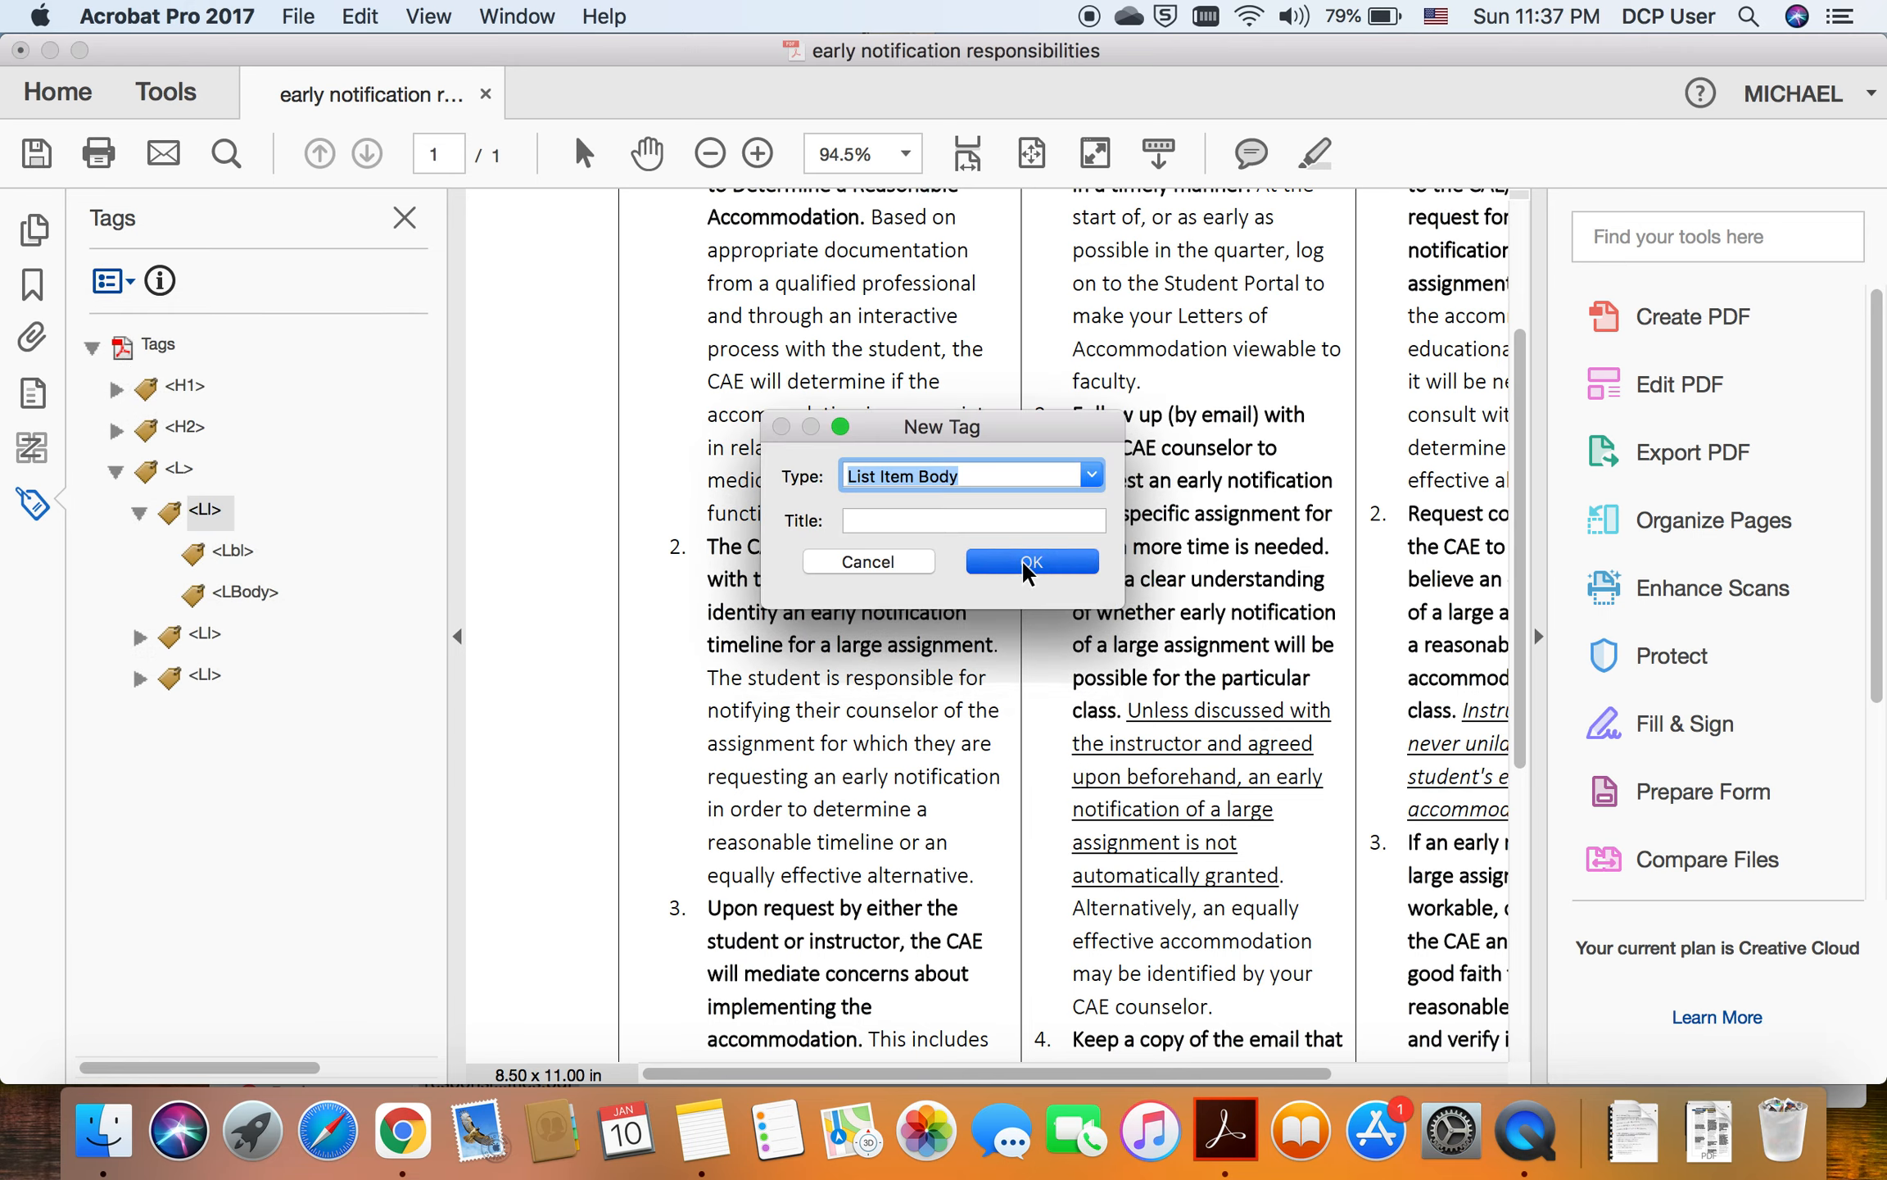
pyautogui.click(1024, 560)
pyautogui.click(111, 281)
pyautogui.click(164, 318)
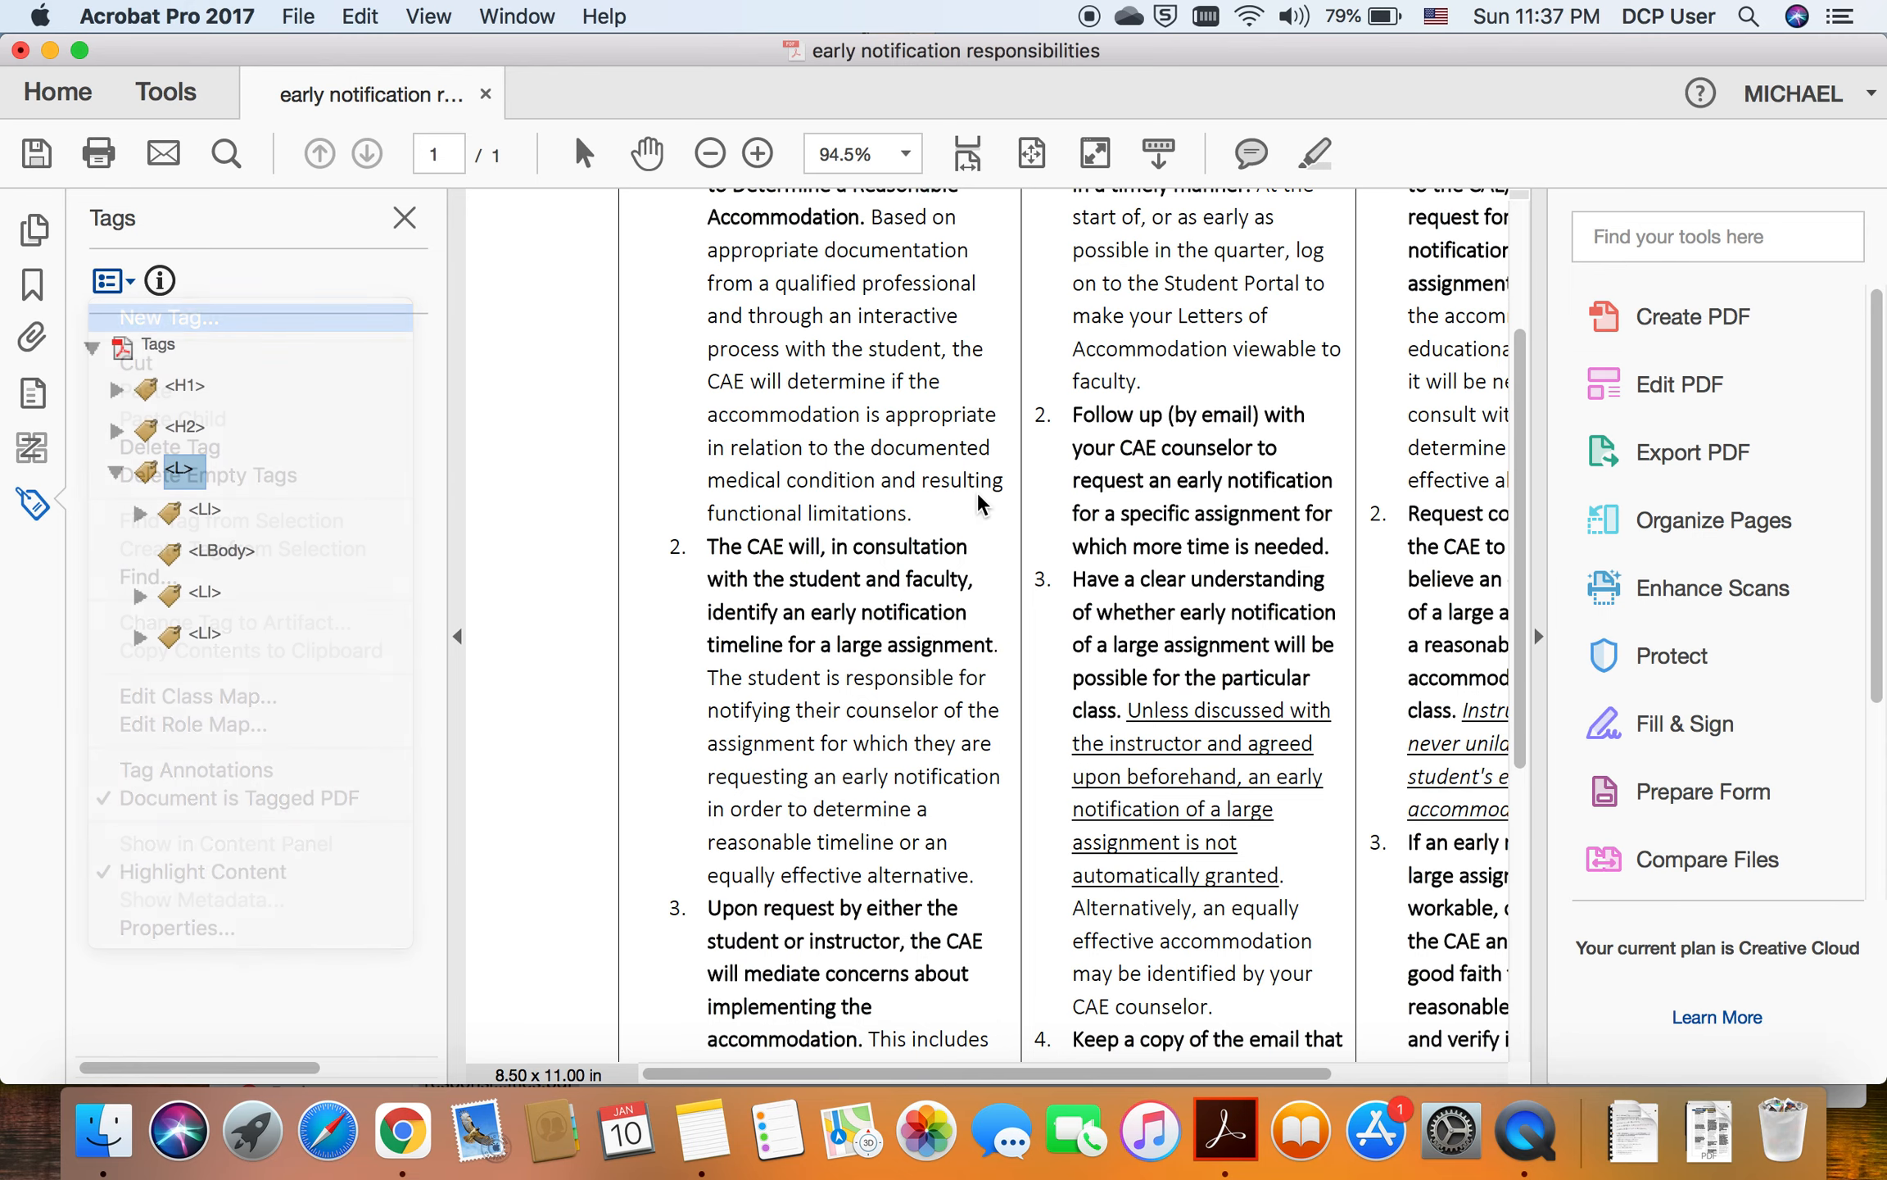
pyautogui.click(1024, 560)
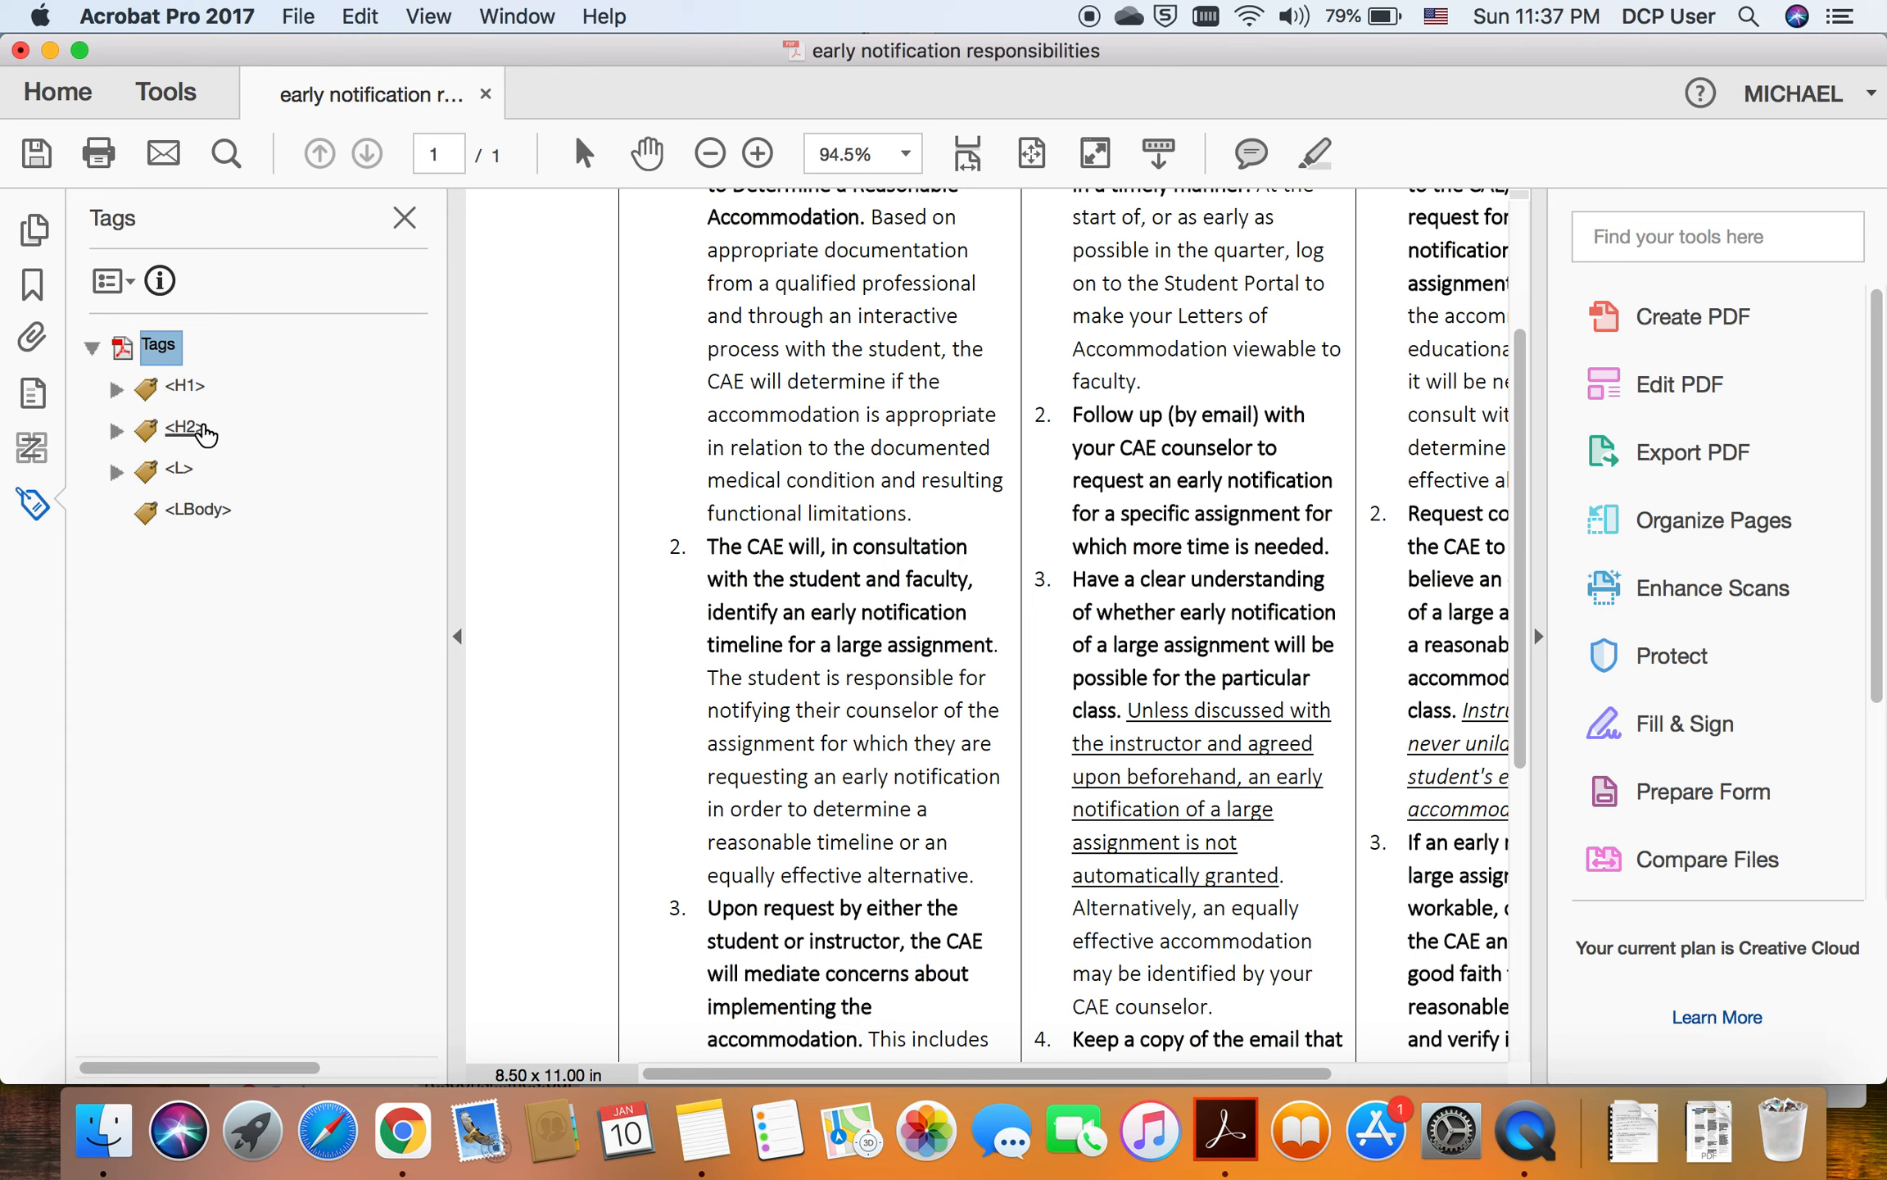
# Step: Expand the List and its first two List Items, and nest the List Item Body between them under the second item's Label
pyautogui.click(192, 512)
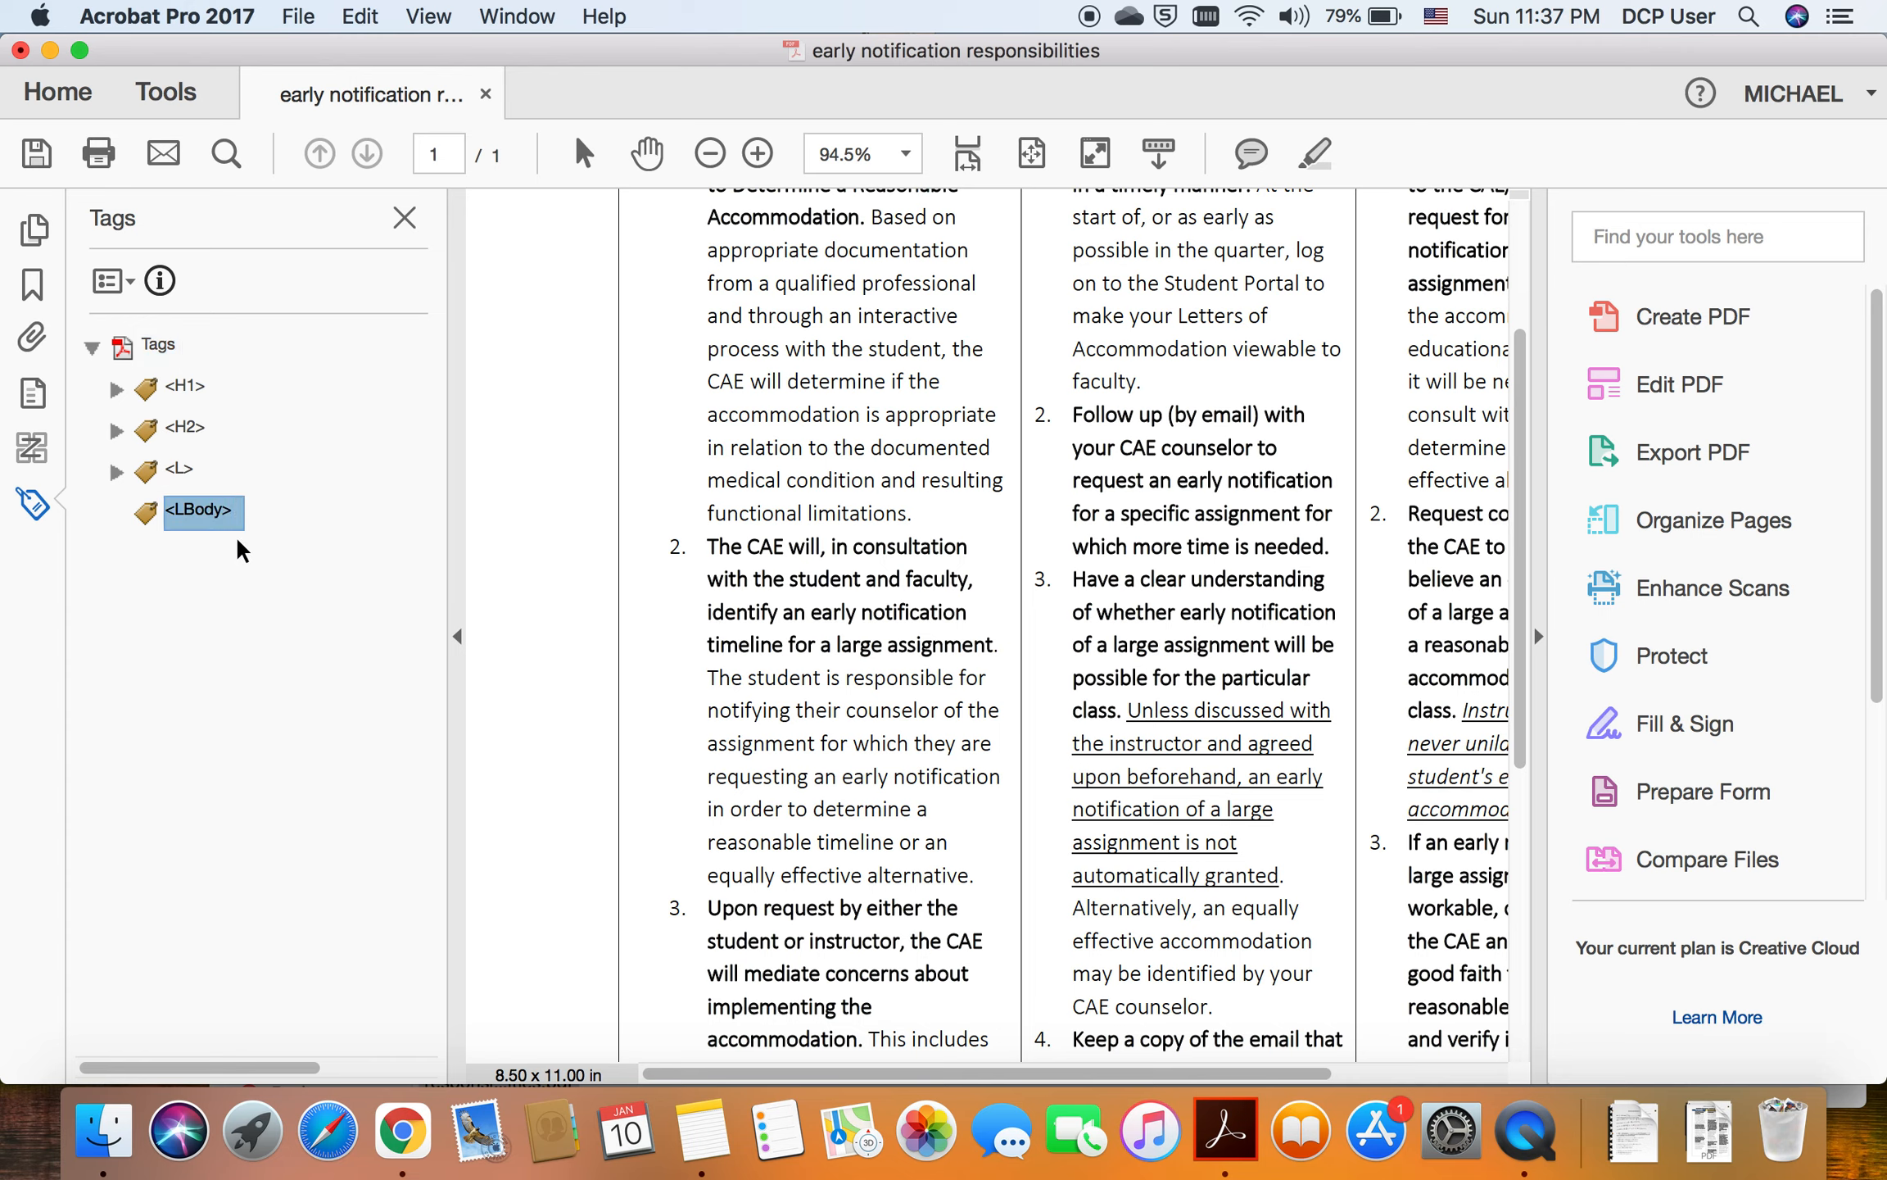
pyautogui.moveTo(173, 510); pyautogui.dragTo(218, 553)
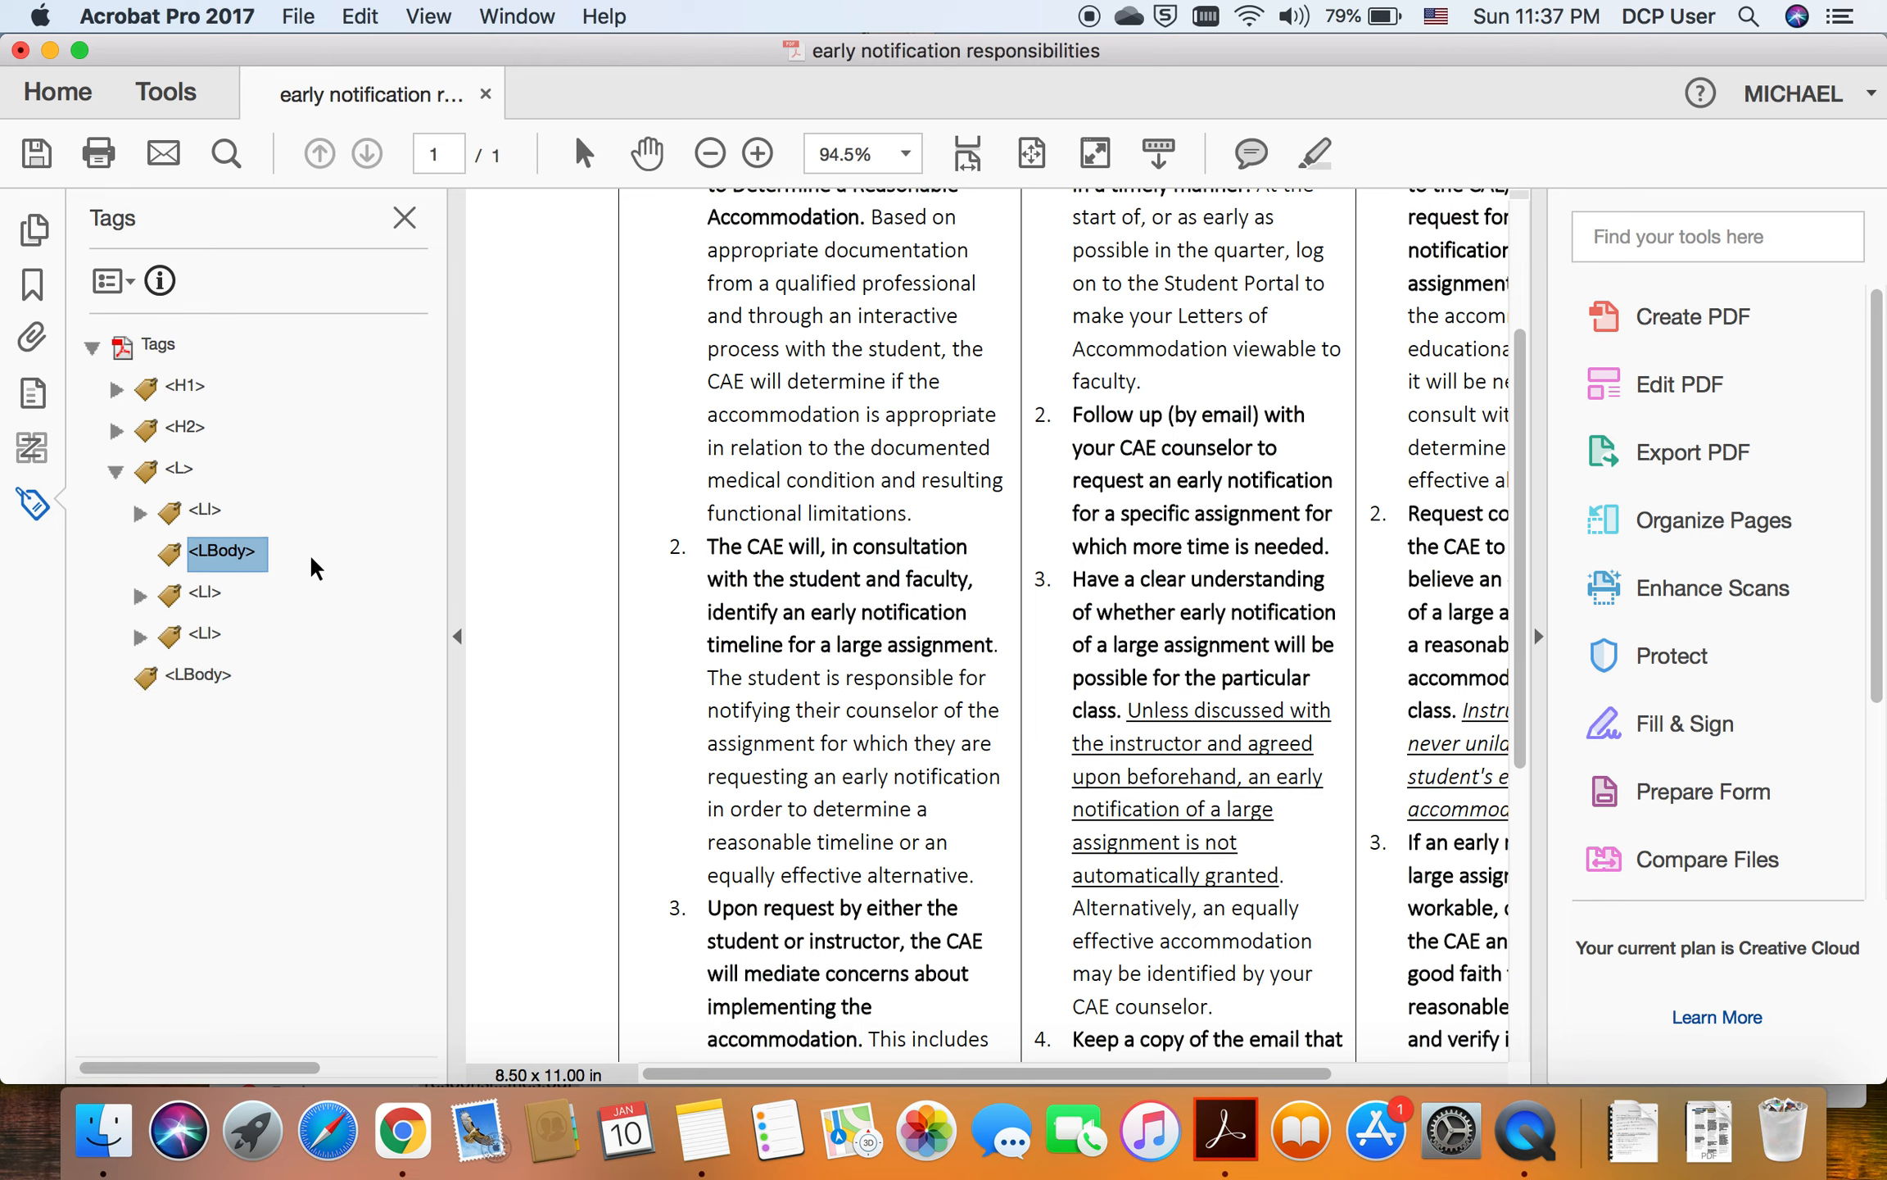
pyautogui.click(140, 513)
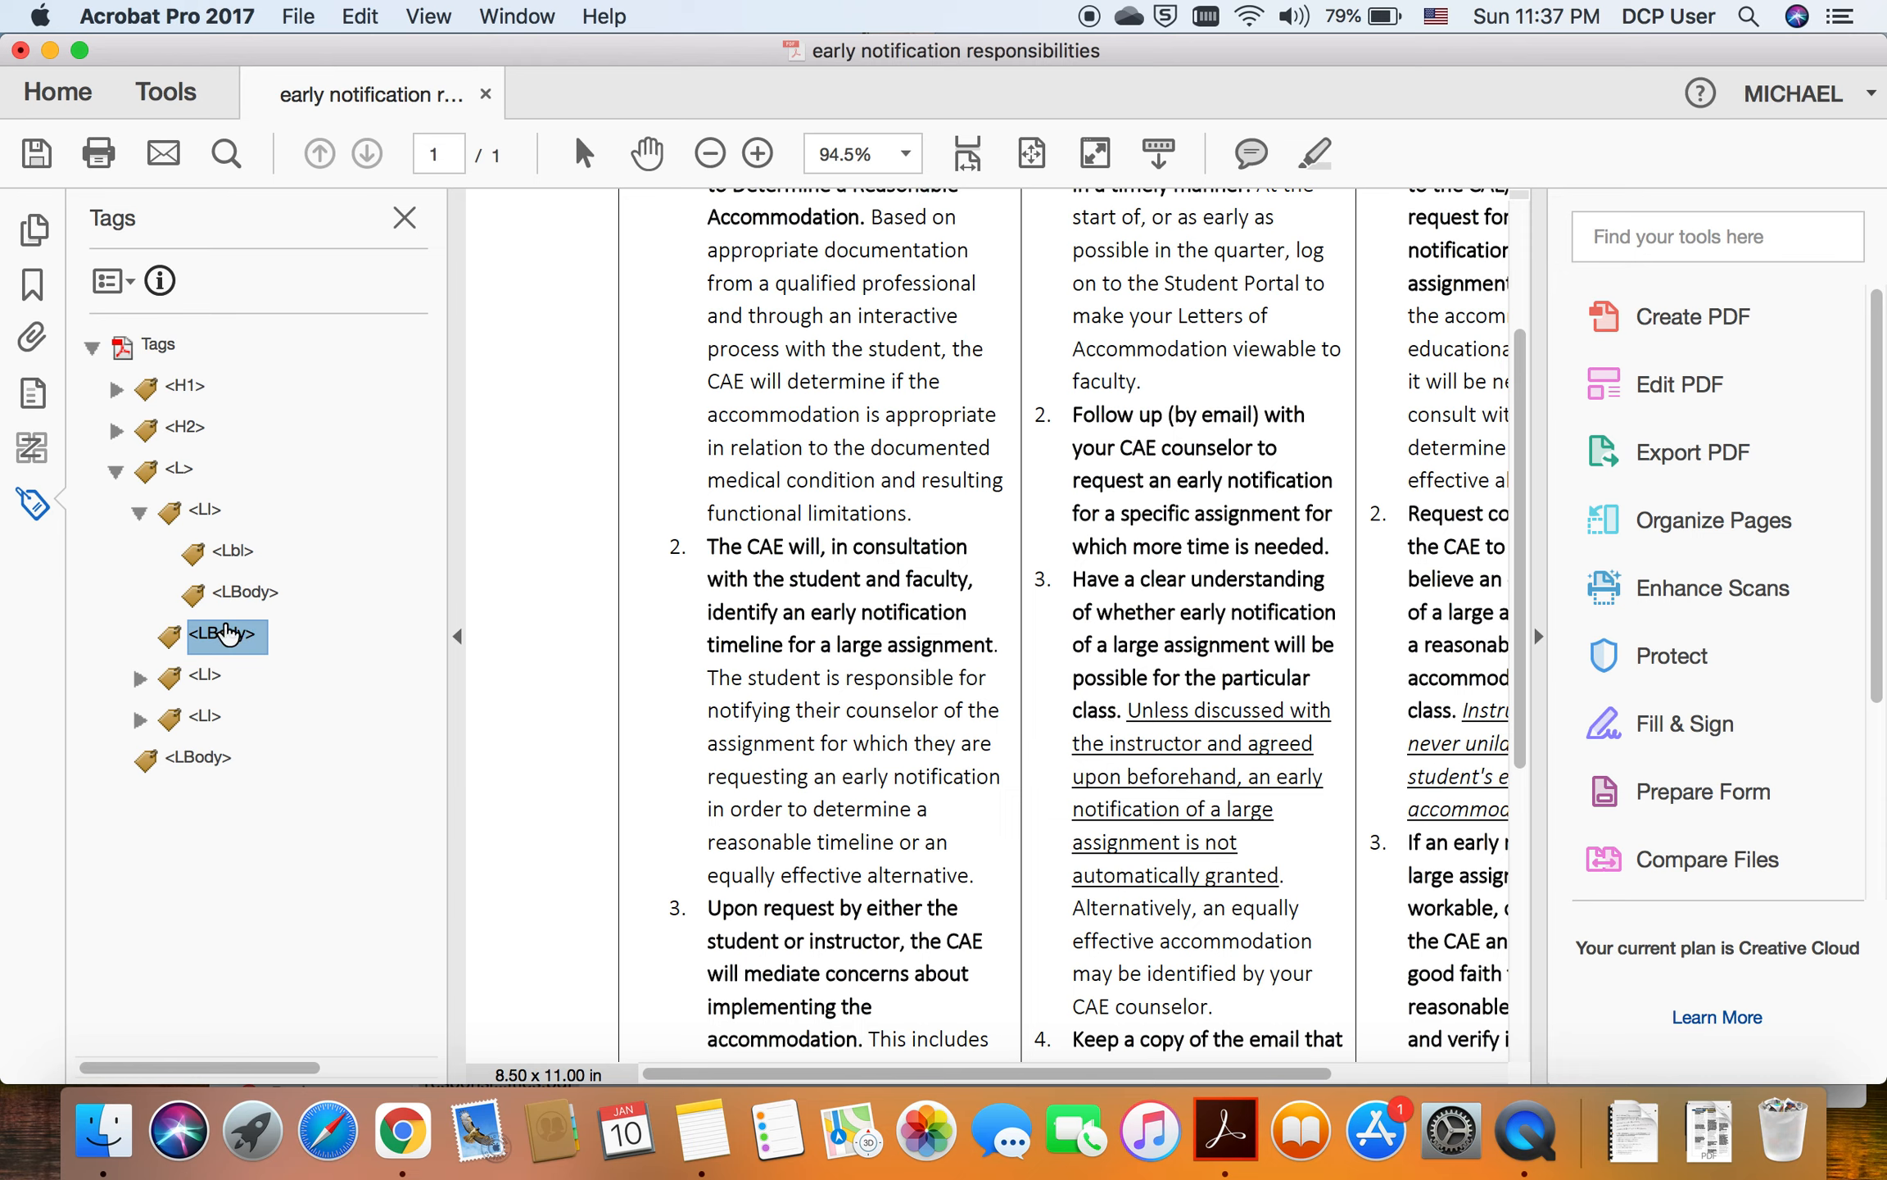
pyautogui.click(140, 678)
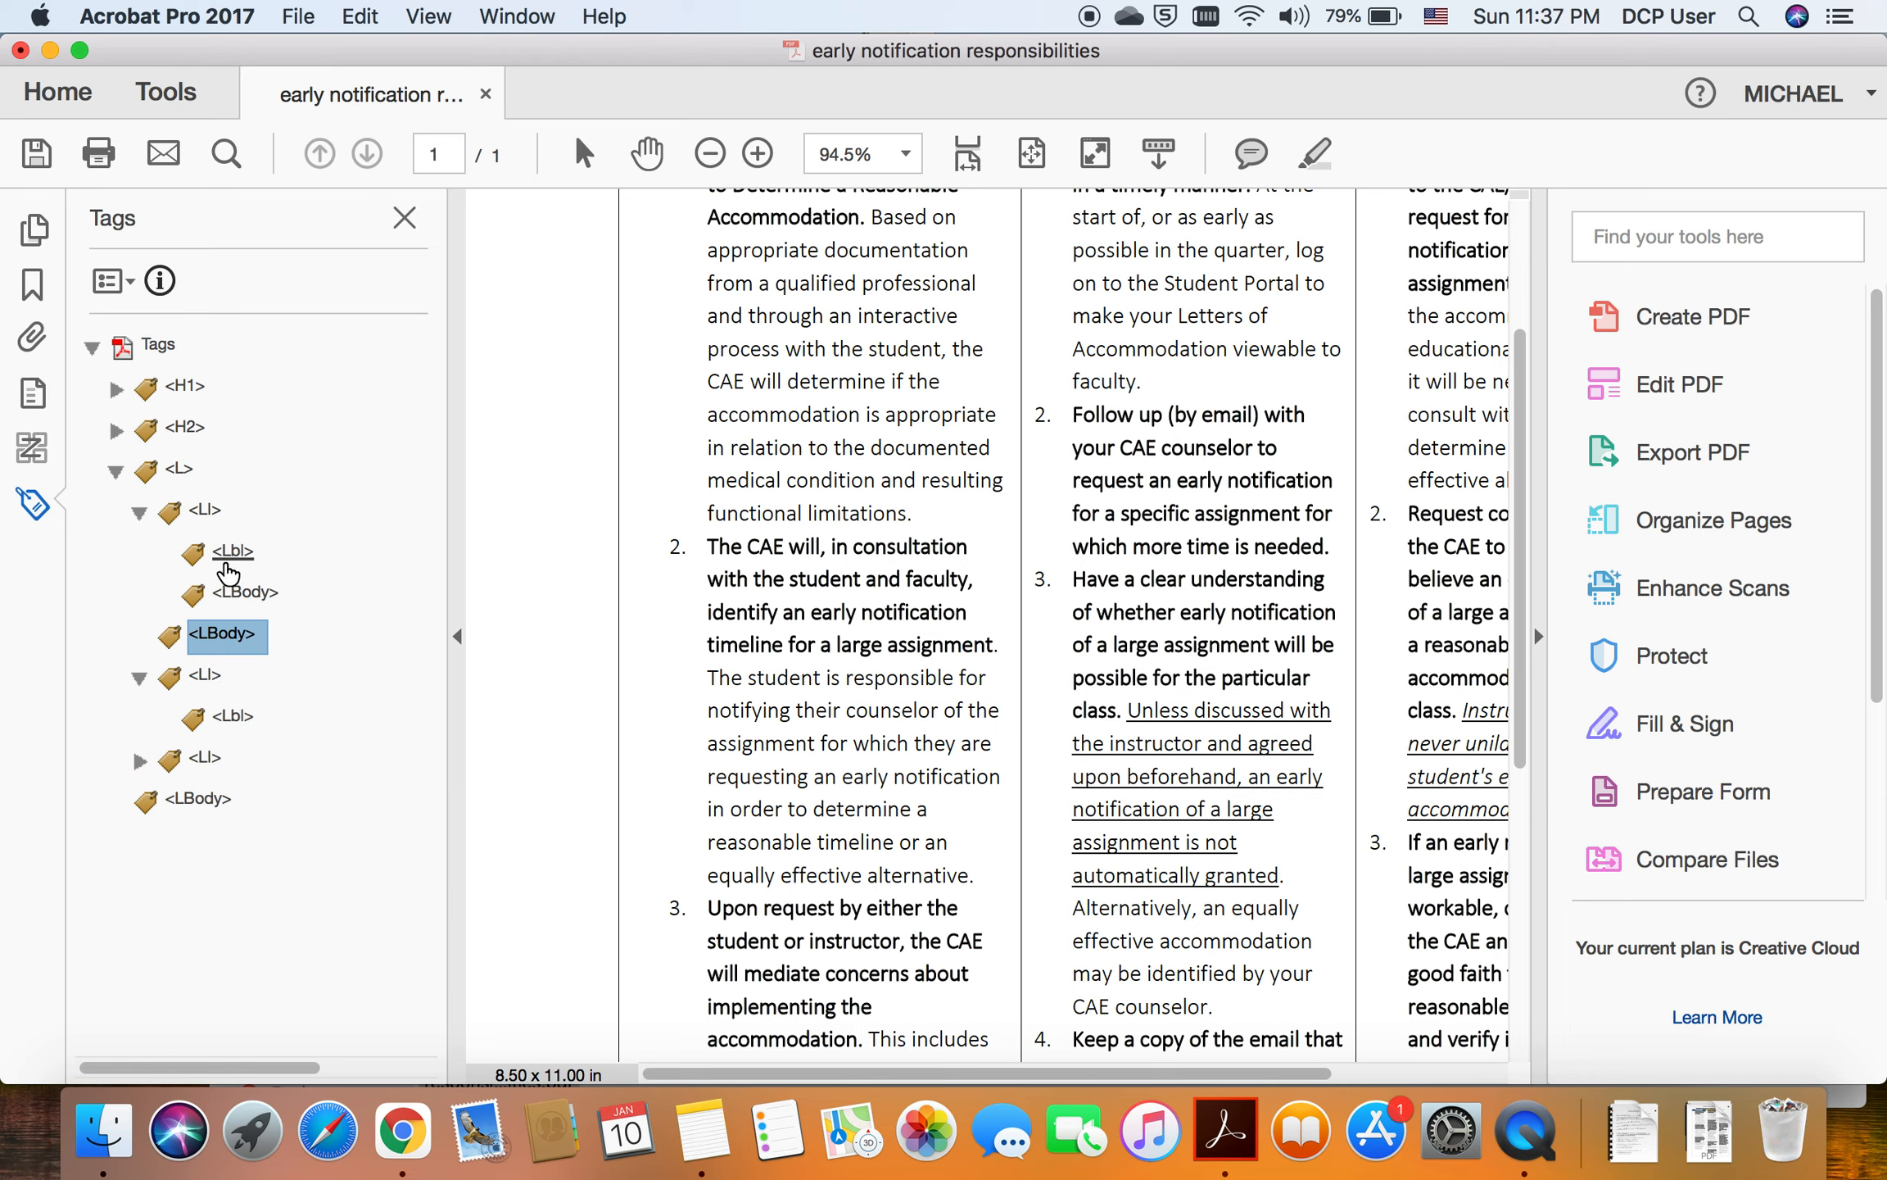
pyautogui.click(215, 512)
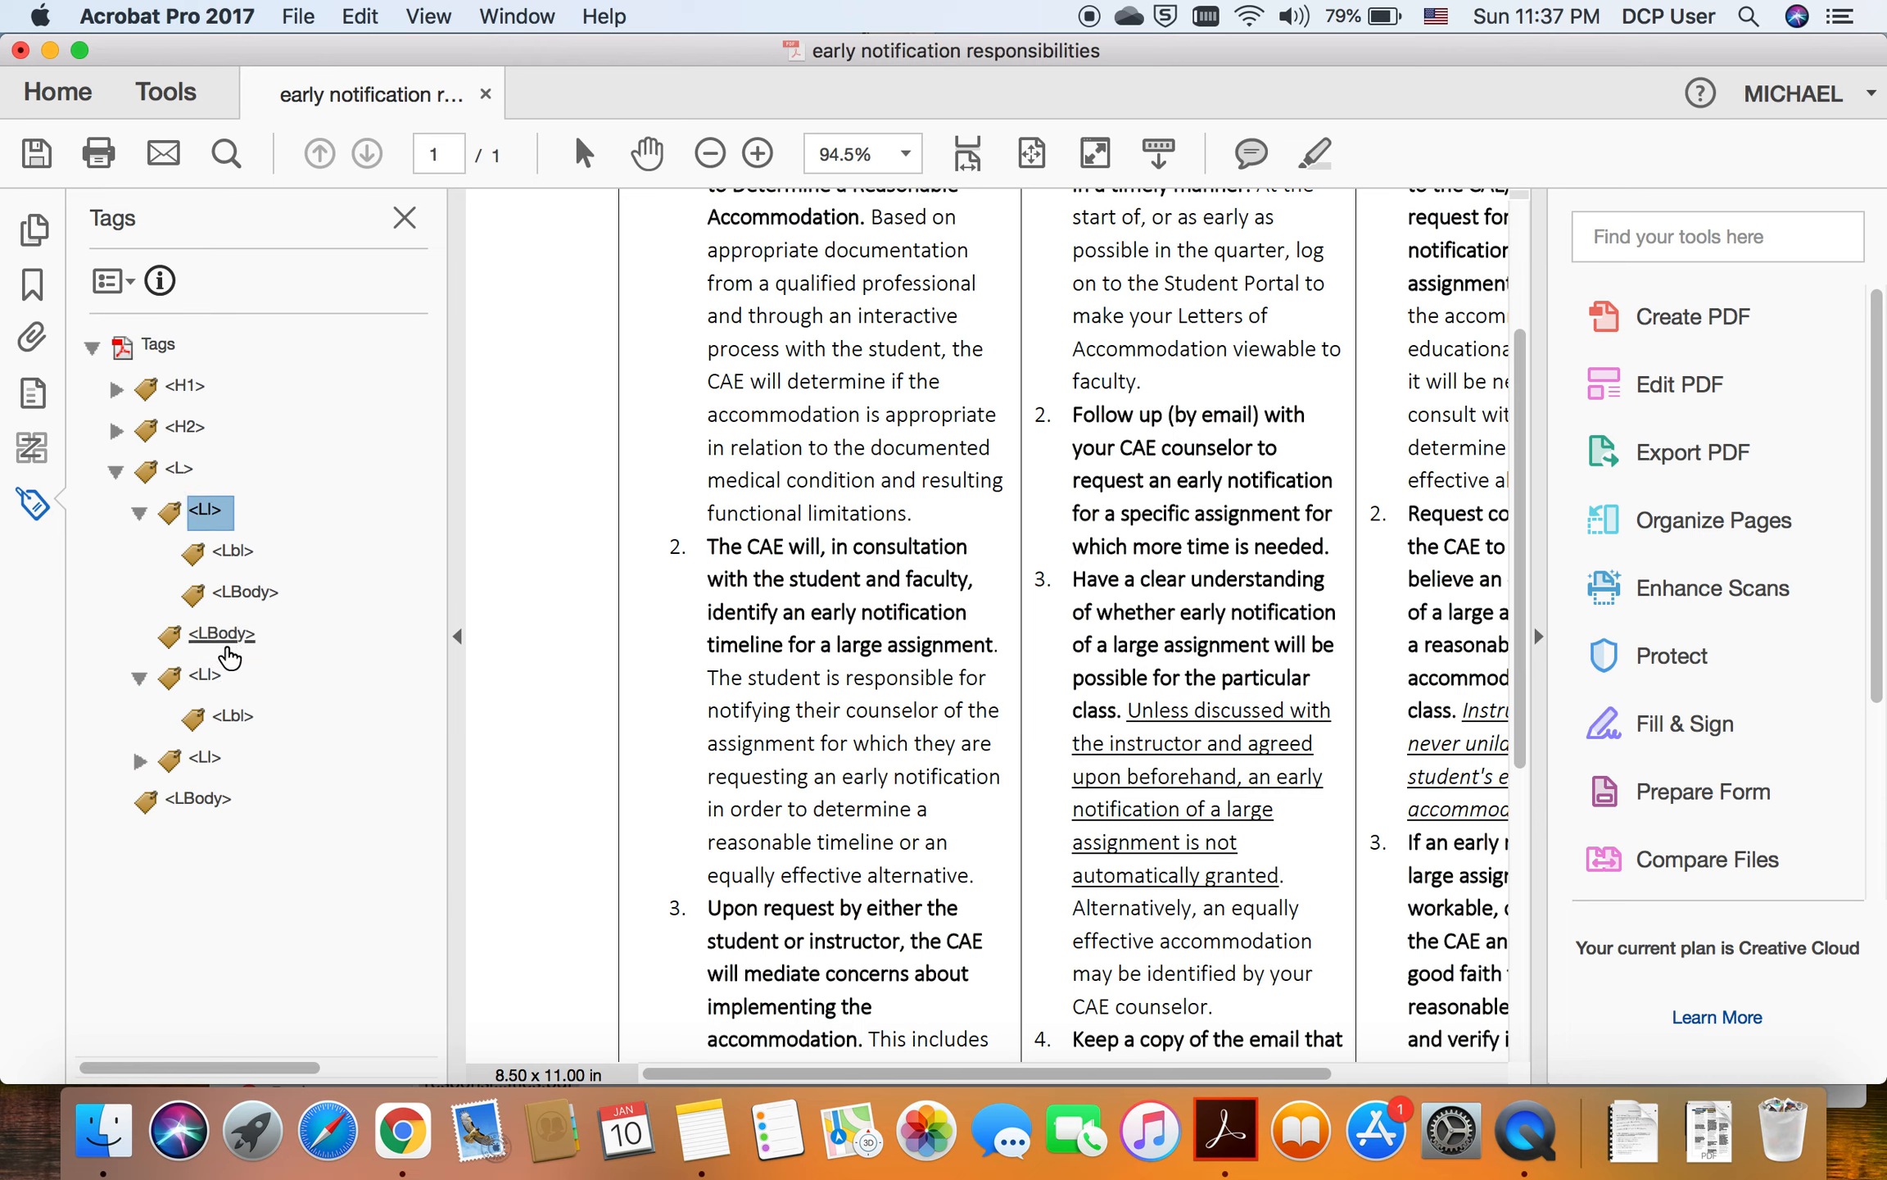
pyautogui.moveTo(227, 647); pyautogui.dragTo(211, 708)
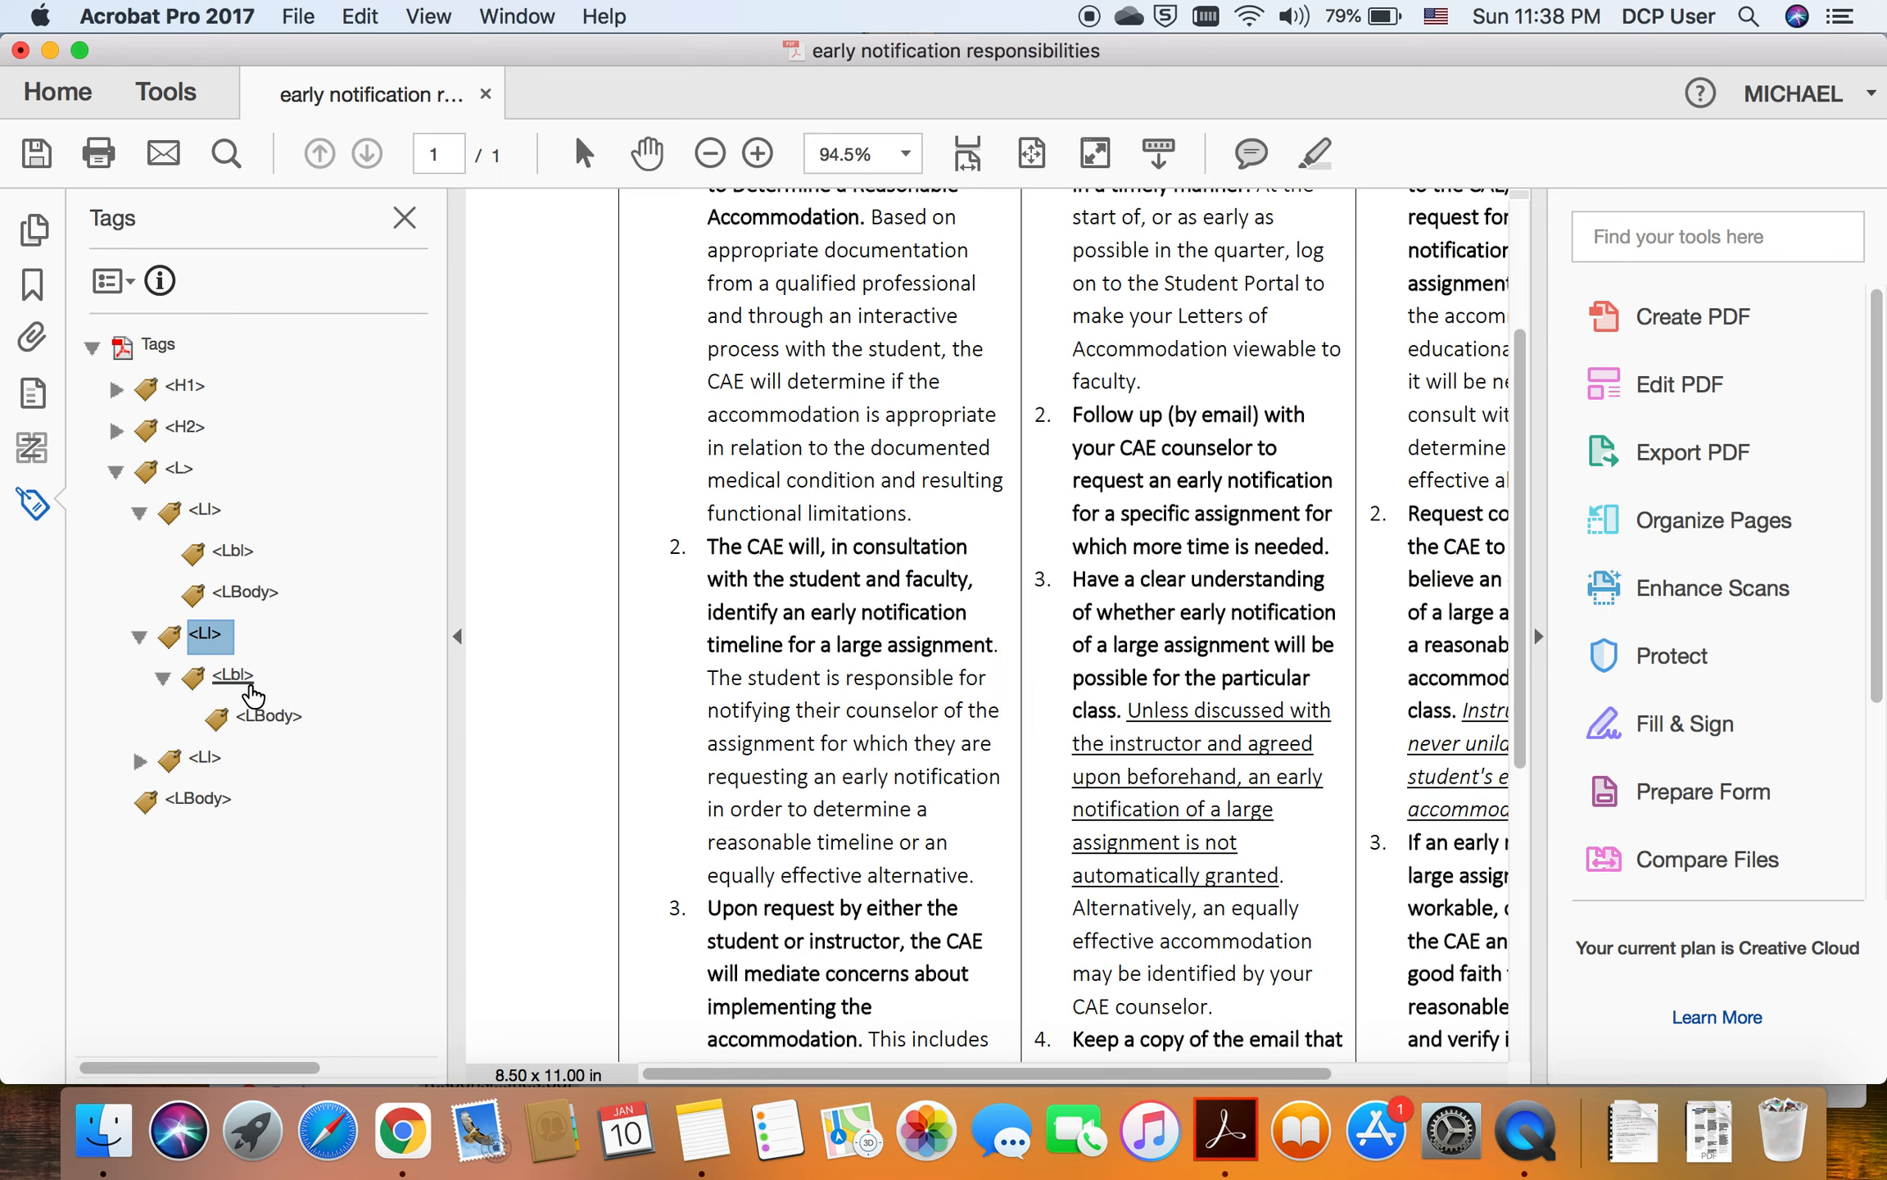
# Step: Switch to Notes to review the Label and List Item Body lines under Step 1
pyautogui.press('super+Tab')
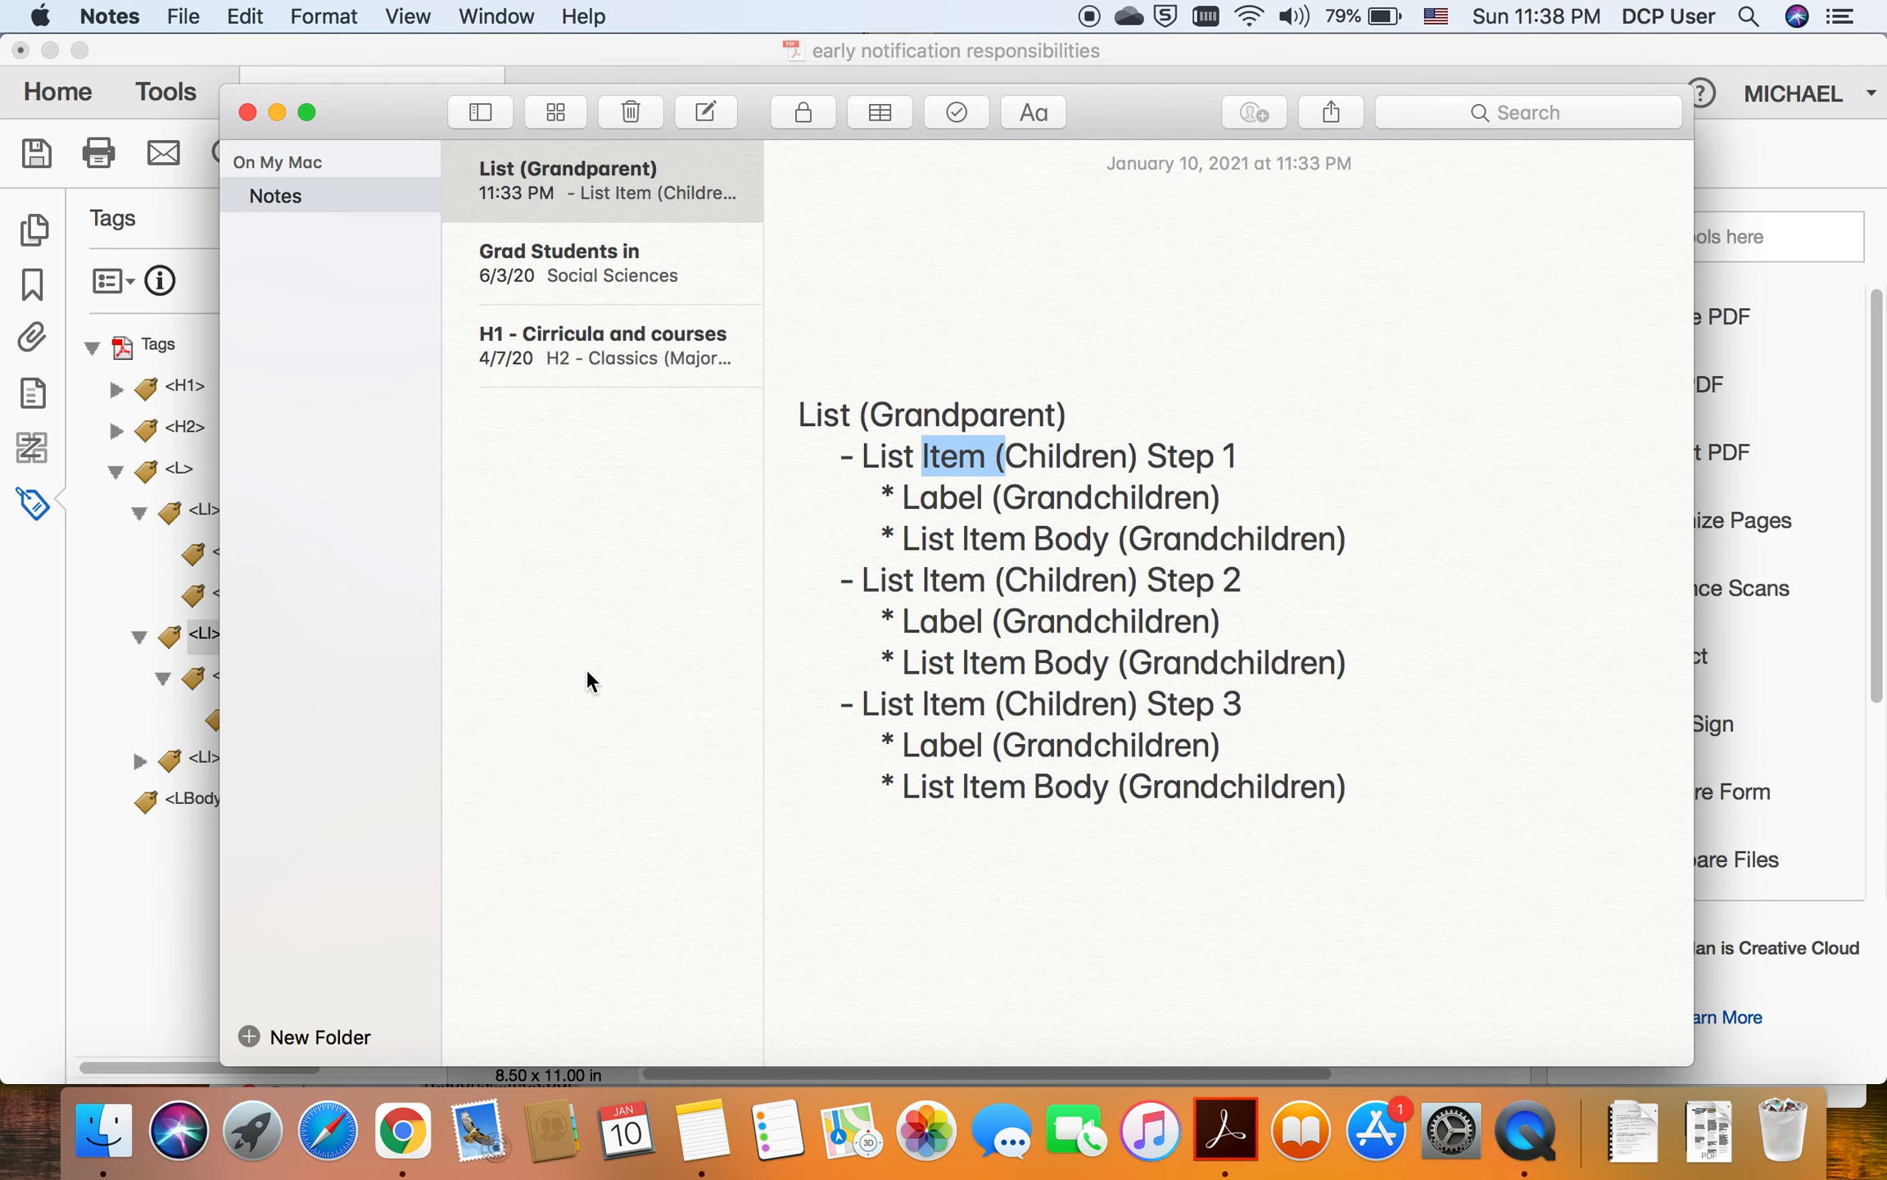
pyautogui.moveTo(944, 538); pyautogui.dragTo(1080, 532)
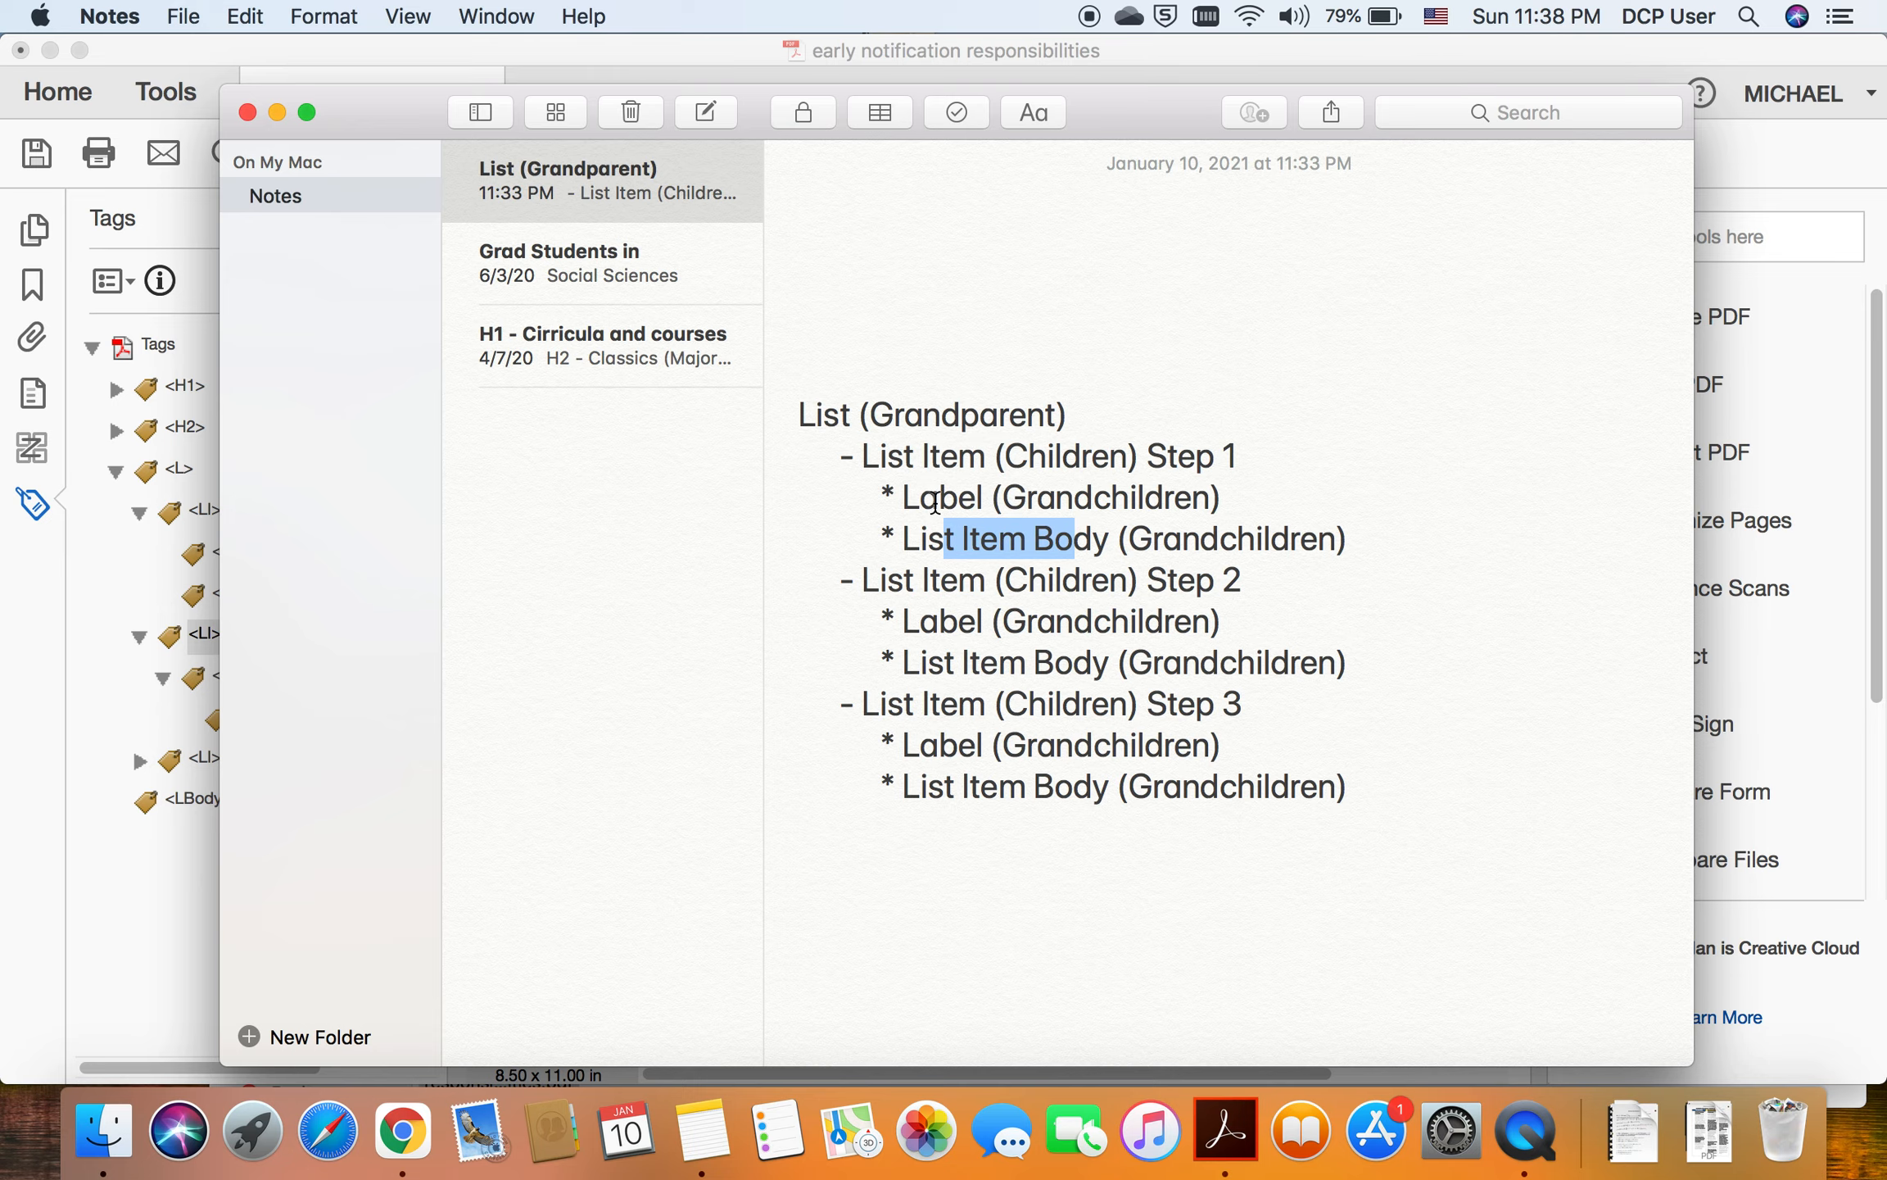
pyautogui.moveTo(935, 501); pyautogui.dragTo(1094, 535)
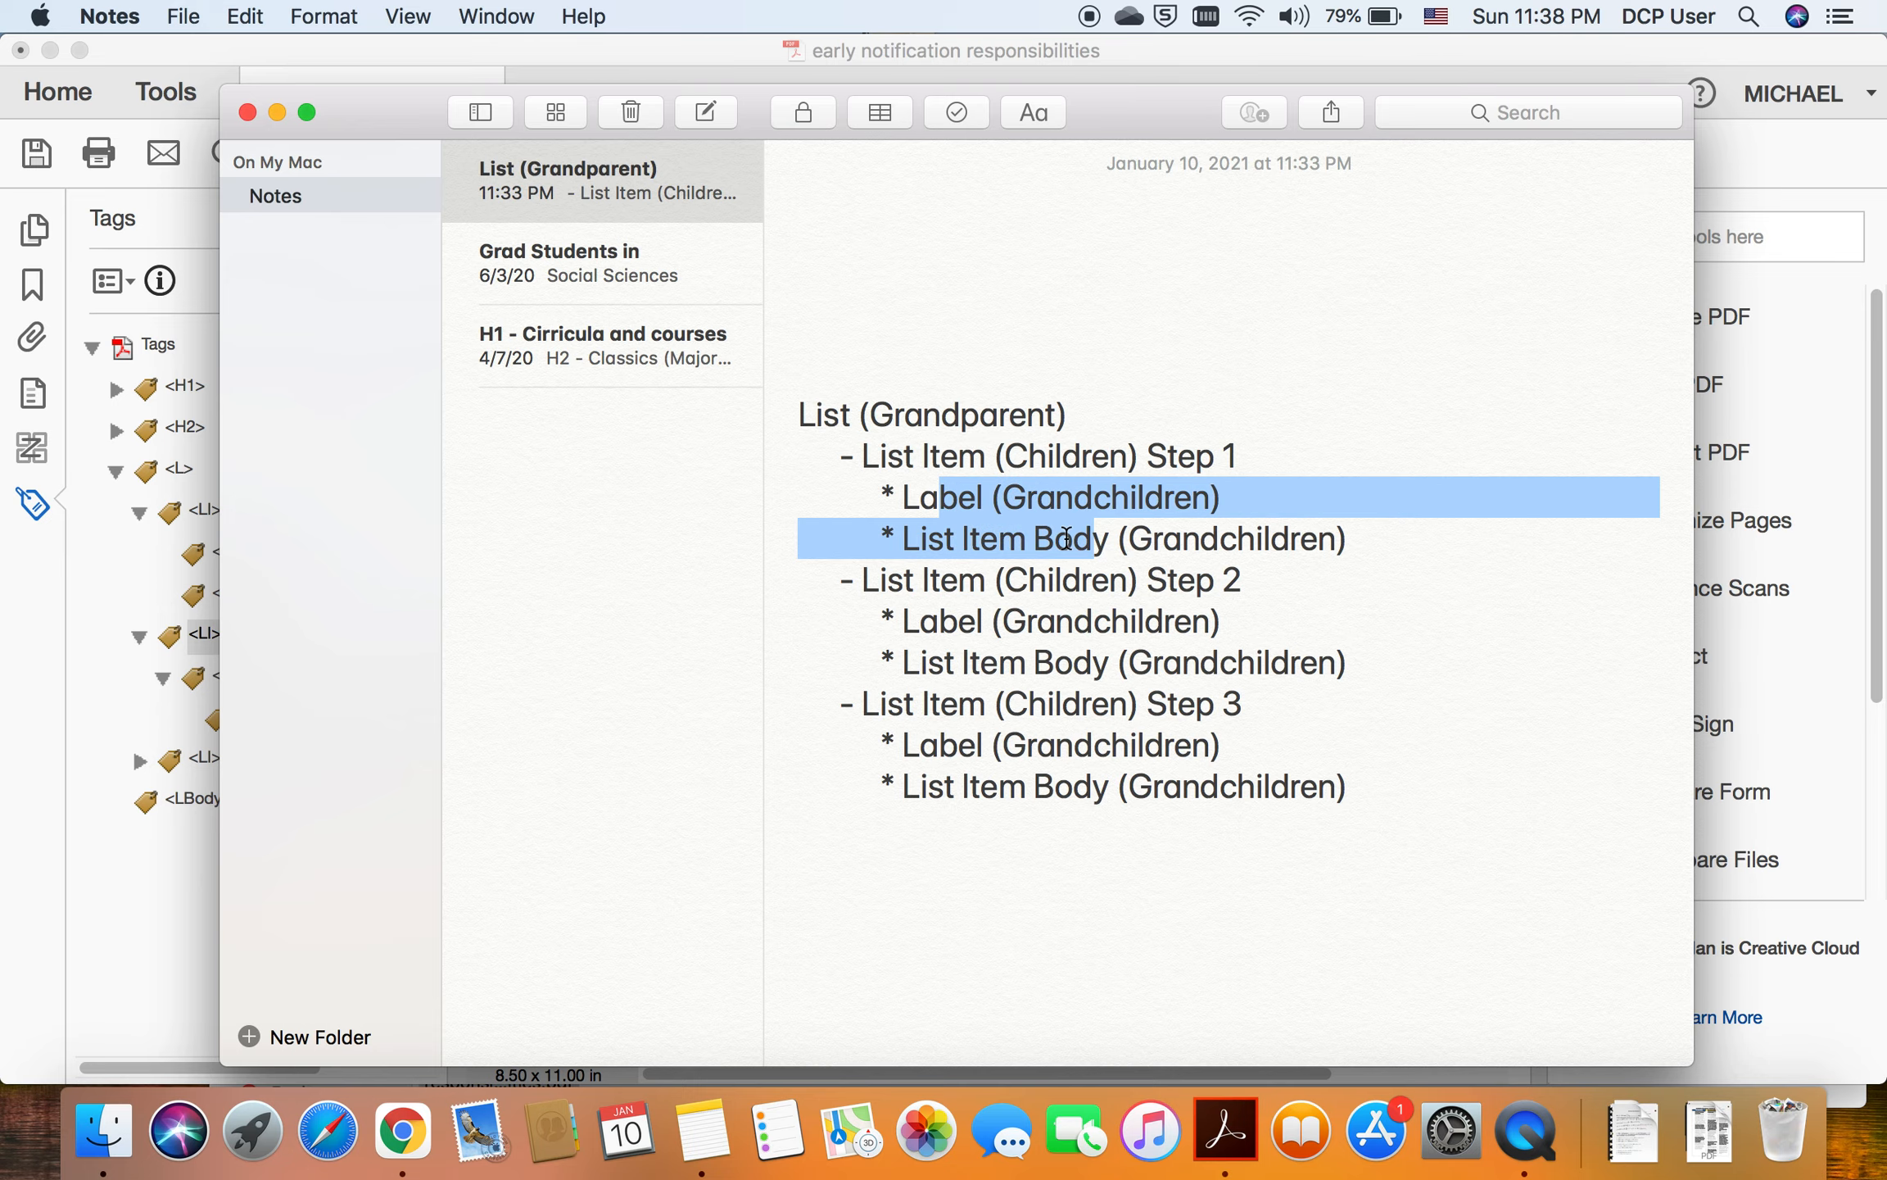
# Step: Back in Acrobat Pro, place the Label and List Item Body as siblings directly under the second List Item, with the Label first
pyautogui.press('super+Tab')
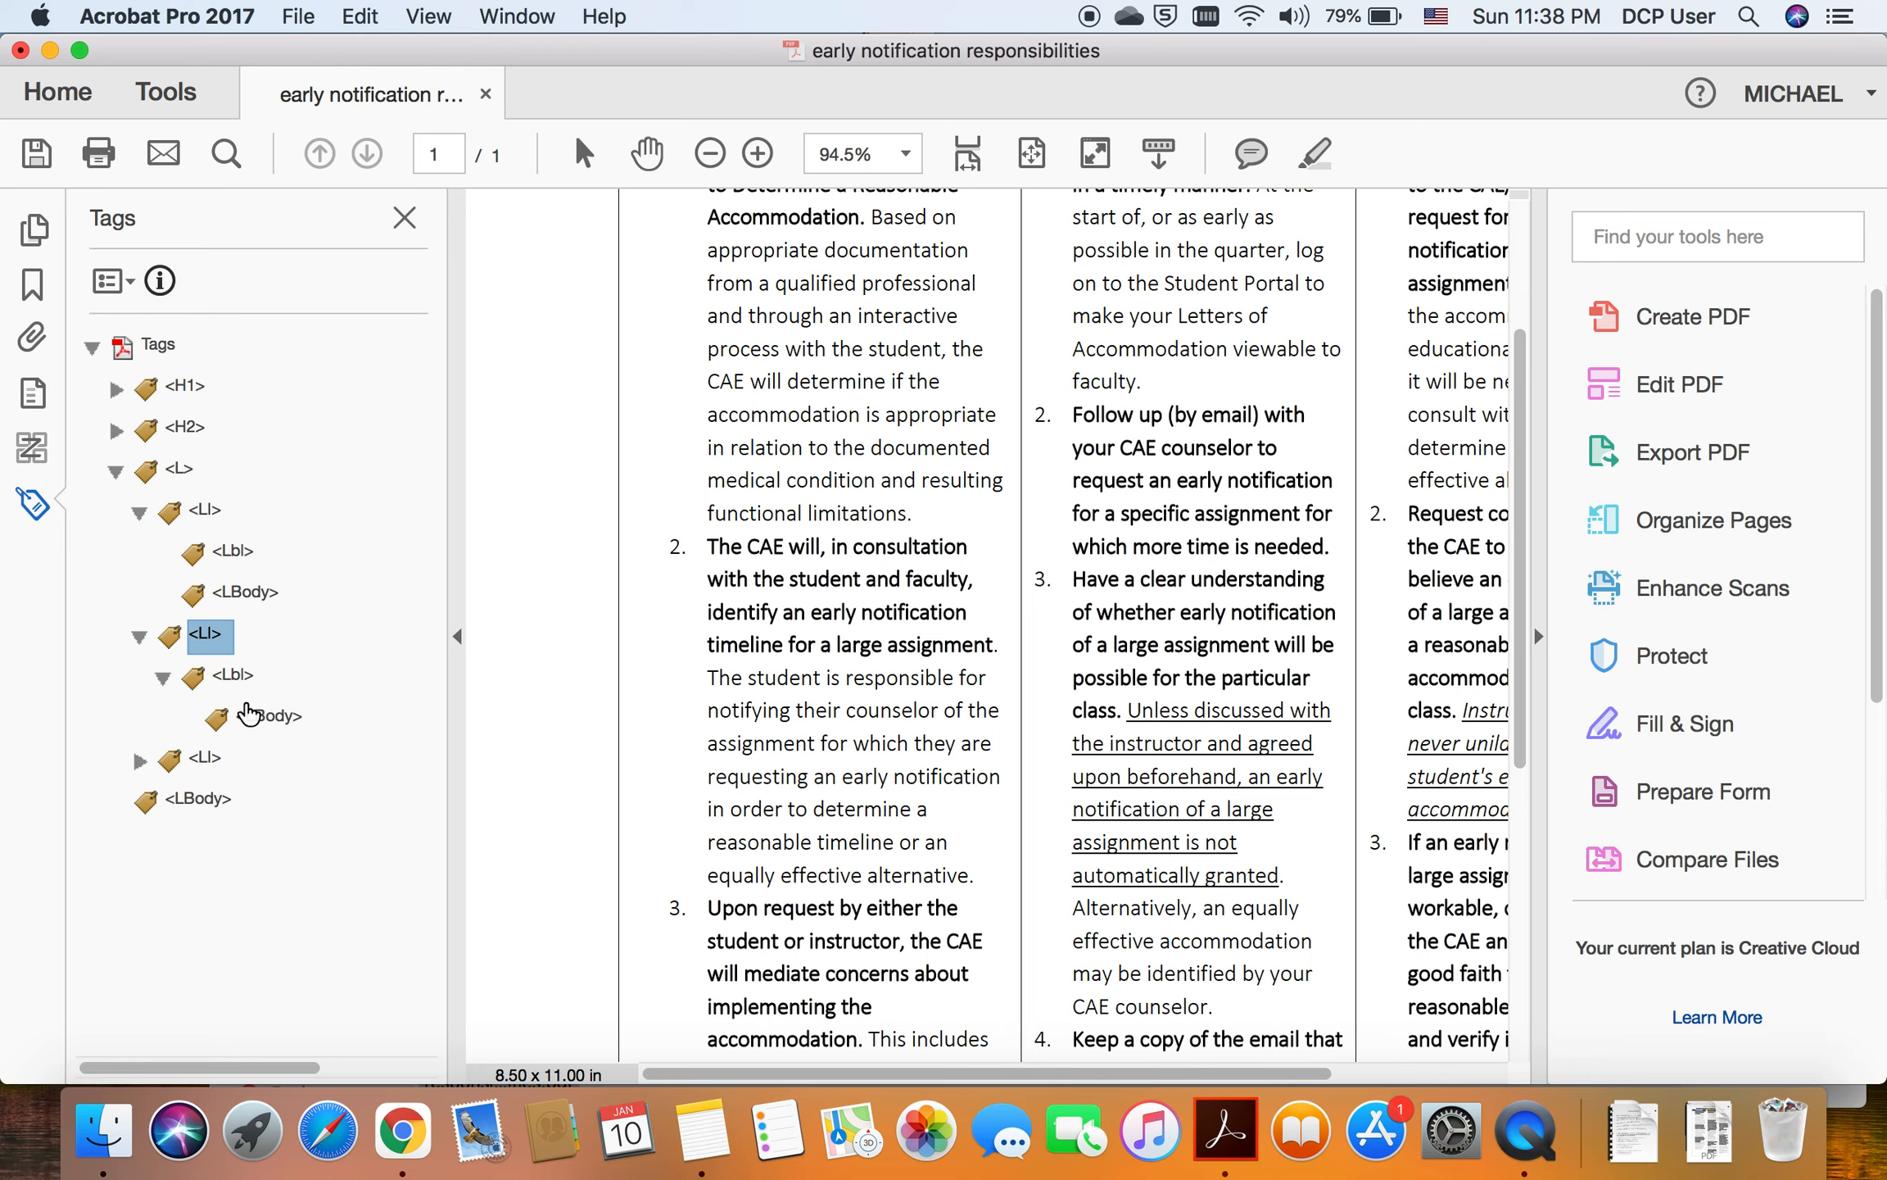
pyautogui.moveTo(273, 718); pyautogui.dragTo(205, 639)
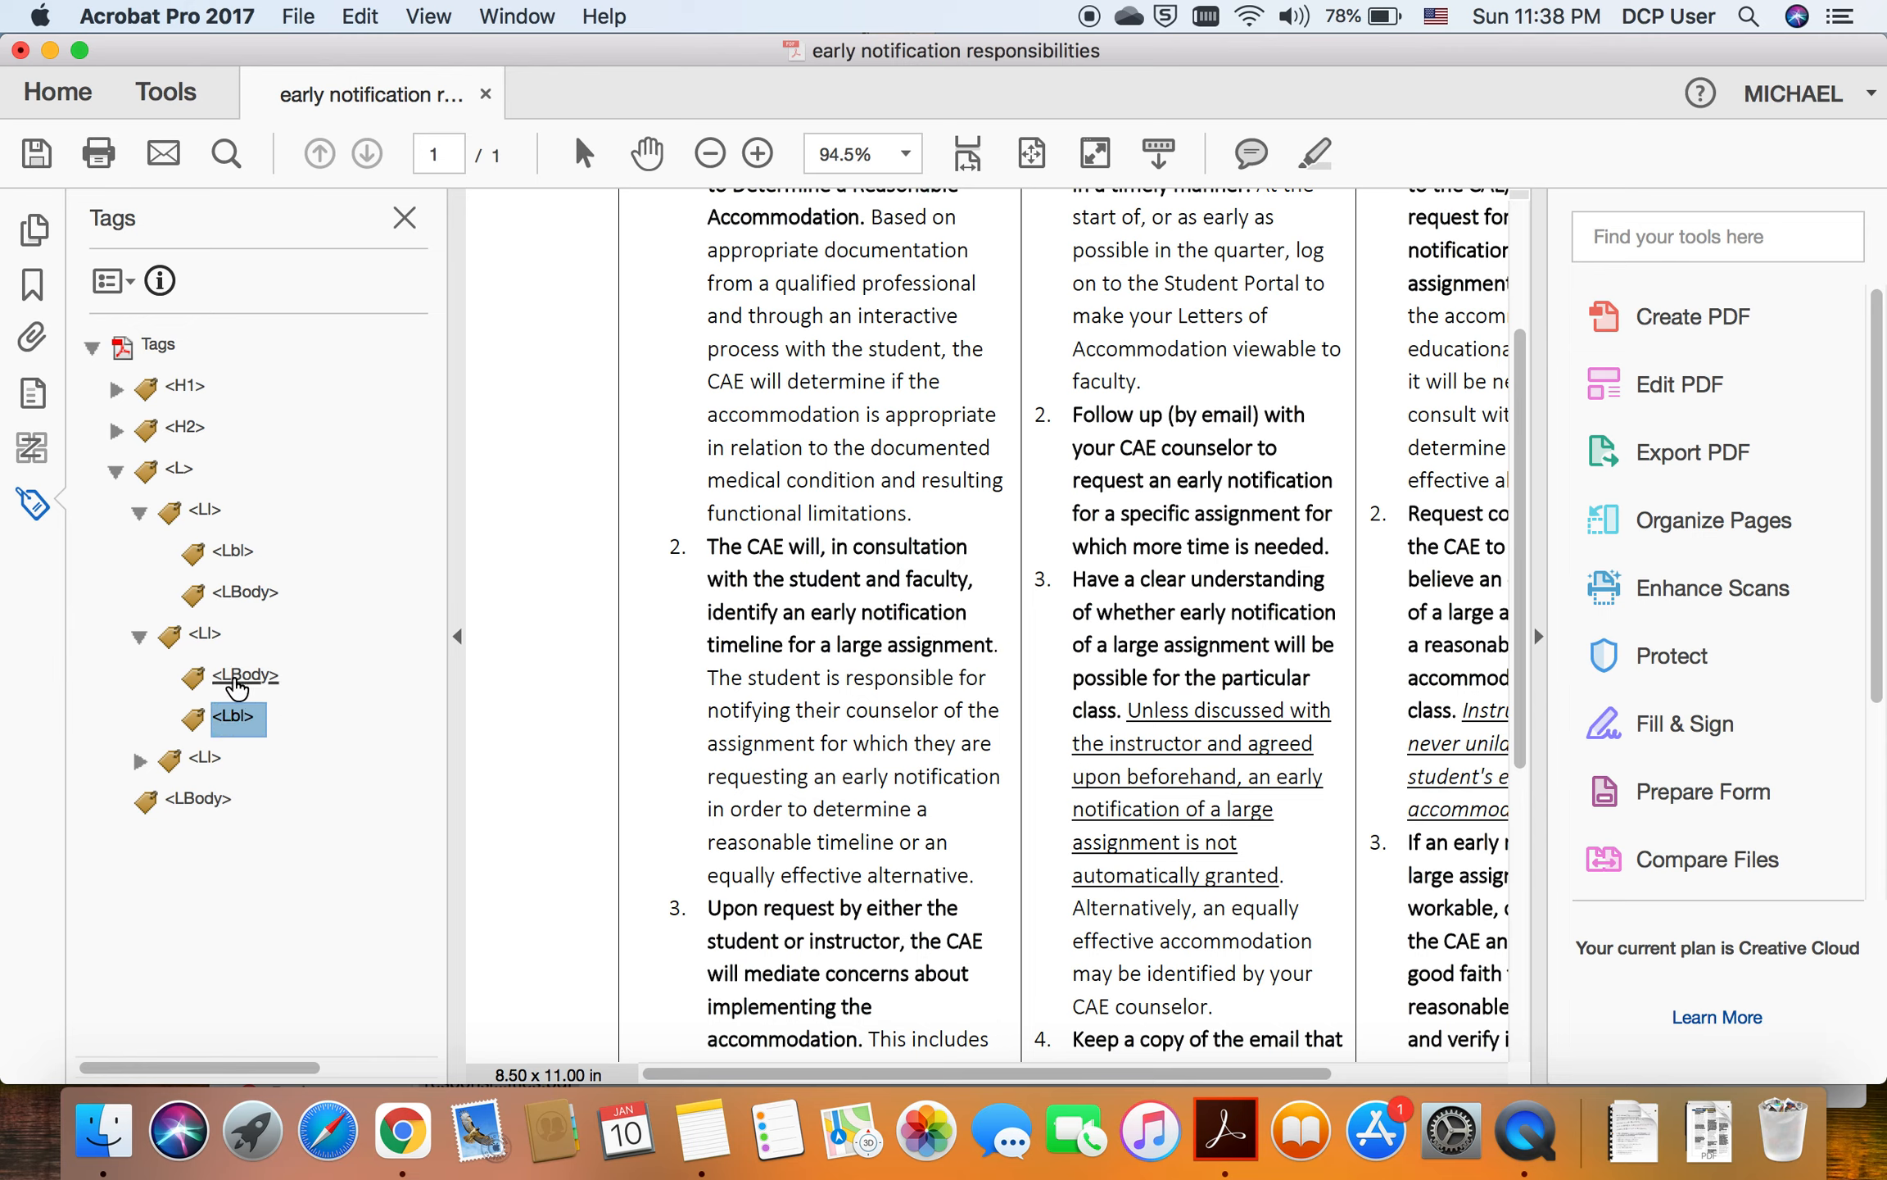
pyautogui.click(236, 678)
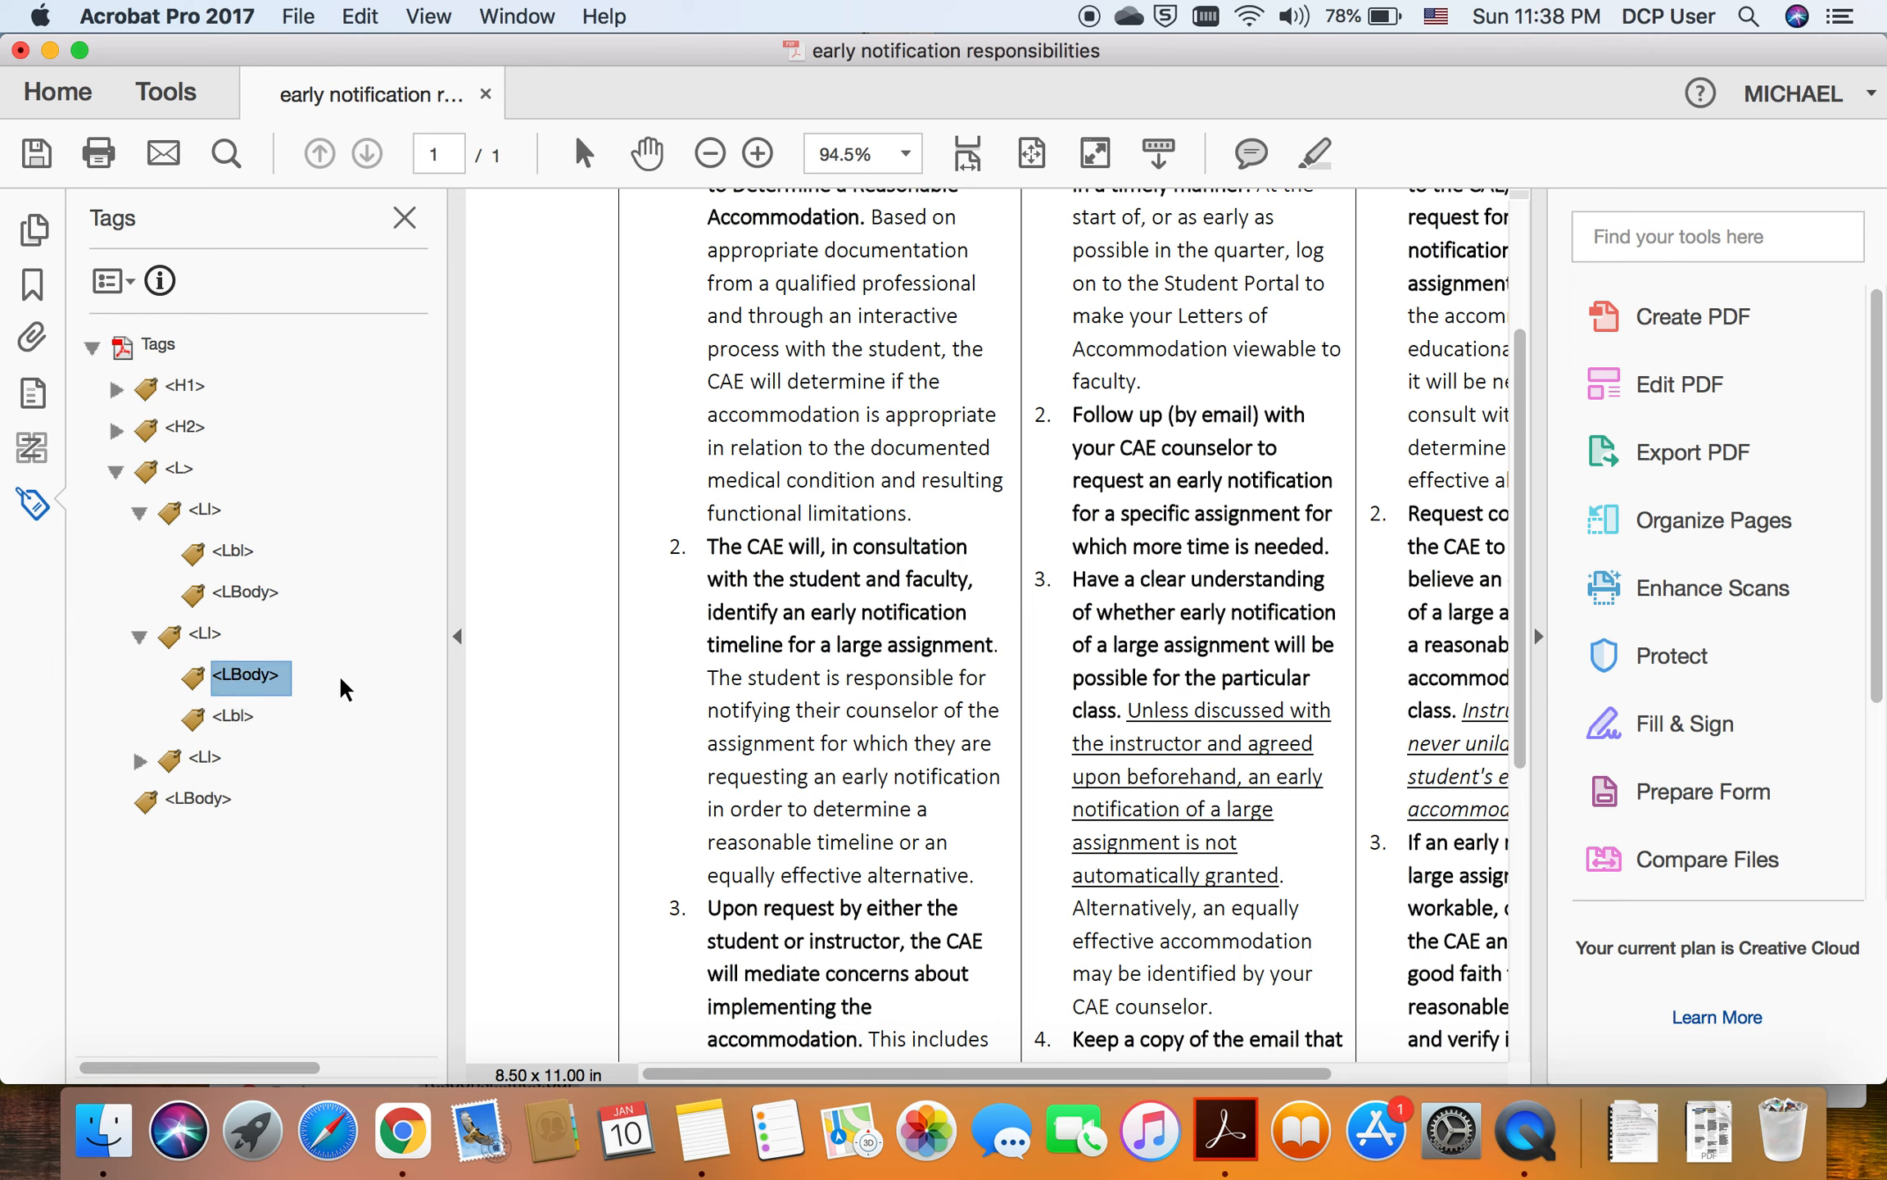
pyautogui.click(243, 721)
pyautogui.click(244, 721)
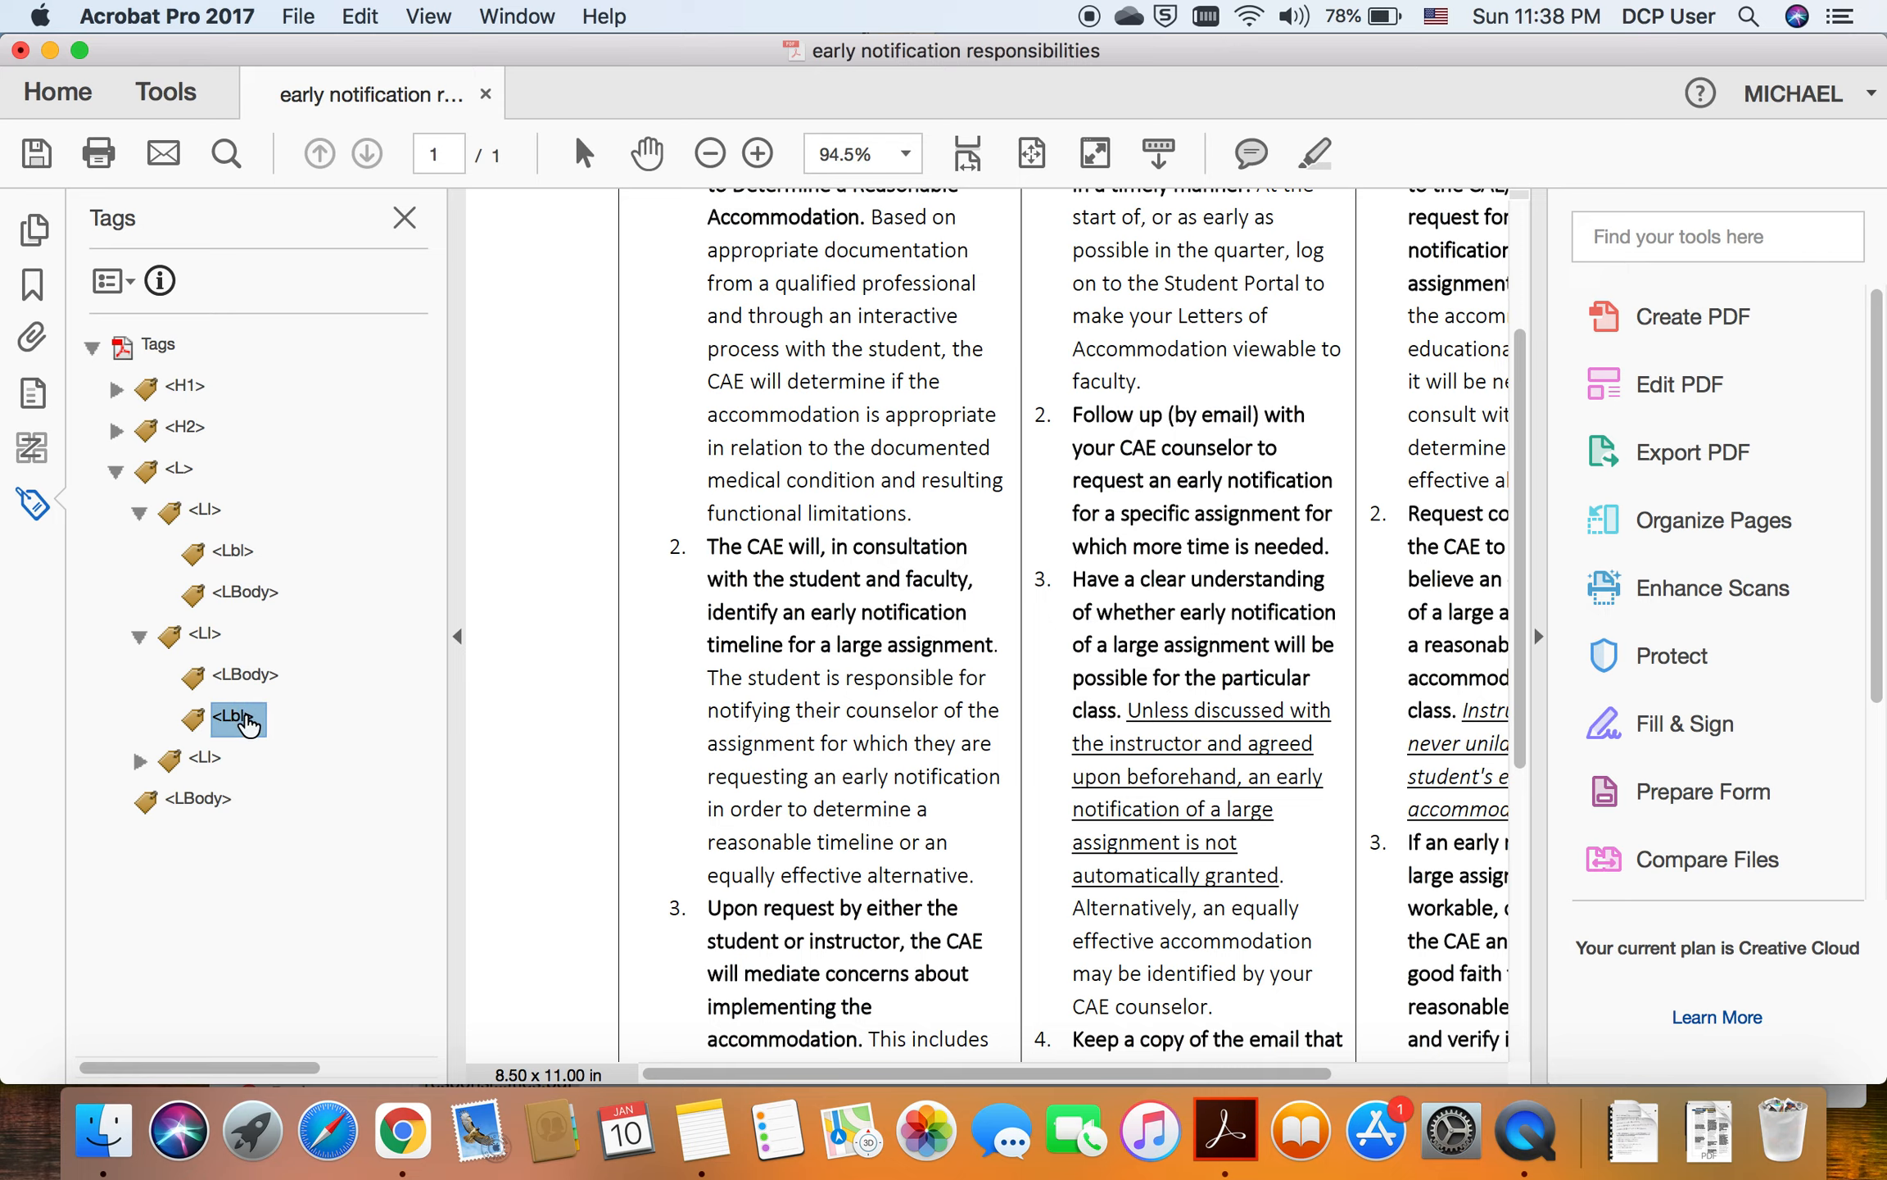
pyautogui.moveTo(246, 723); pyautogui.dragTo(199, 633)
# Step: Expand the third List Item and nest the remaining List Item Body tag in it after its Label
pyautogui.click(141, 760)
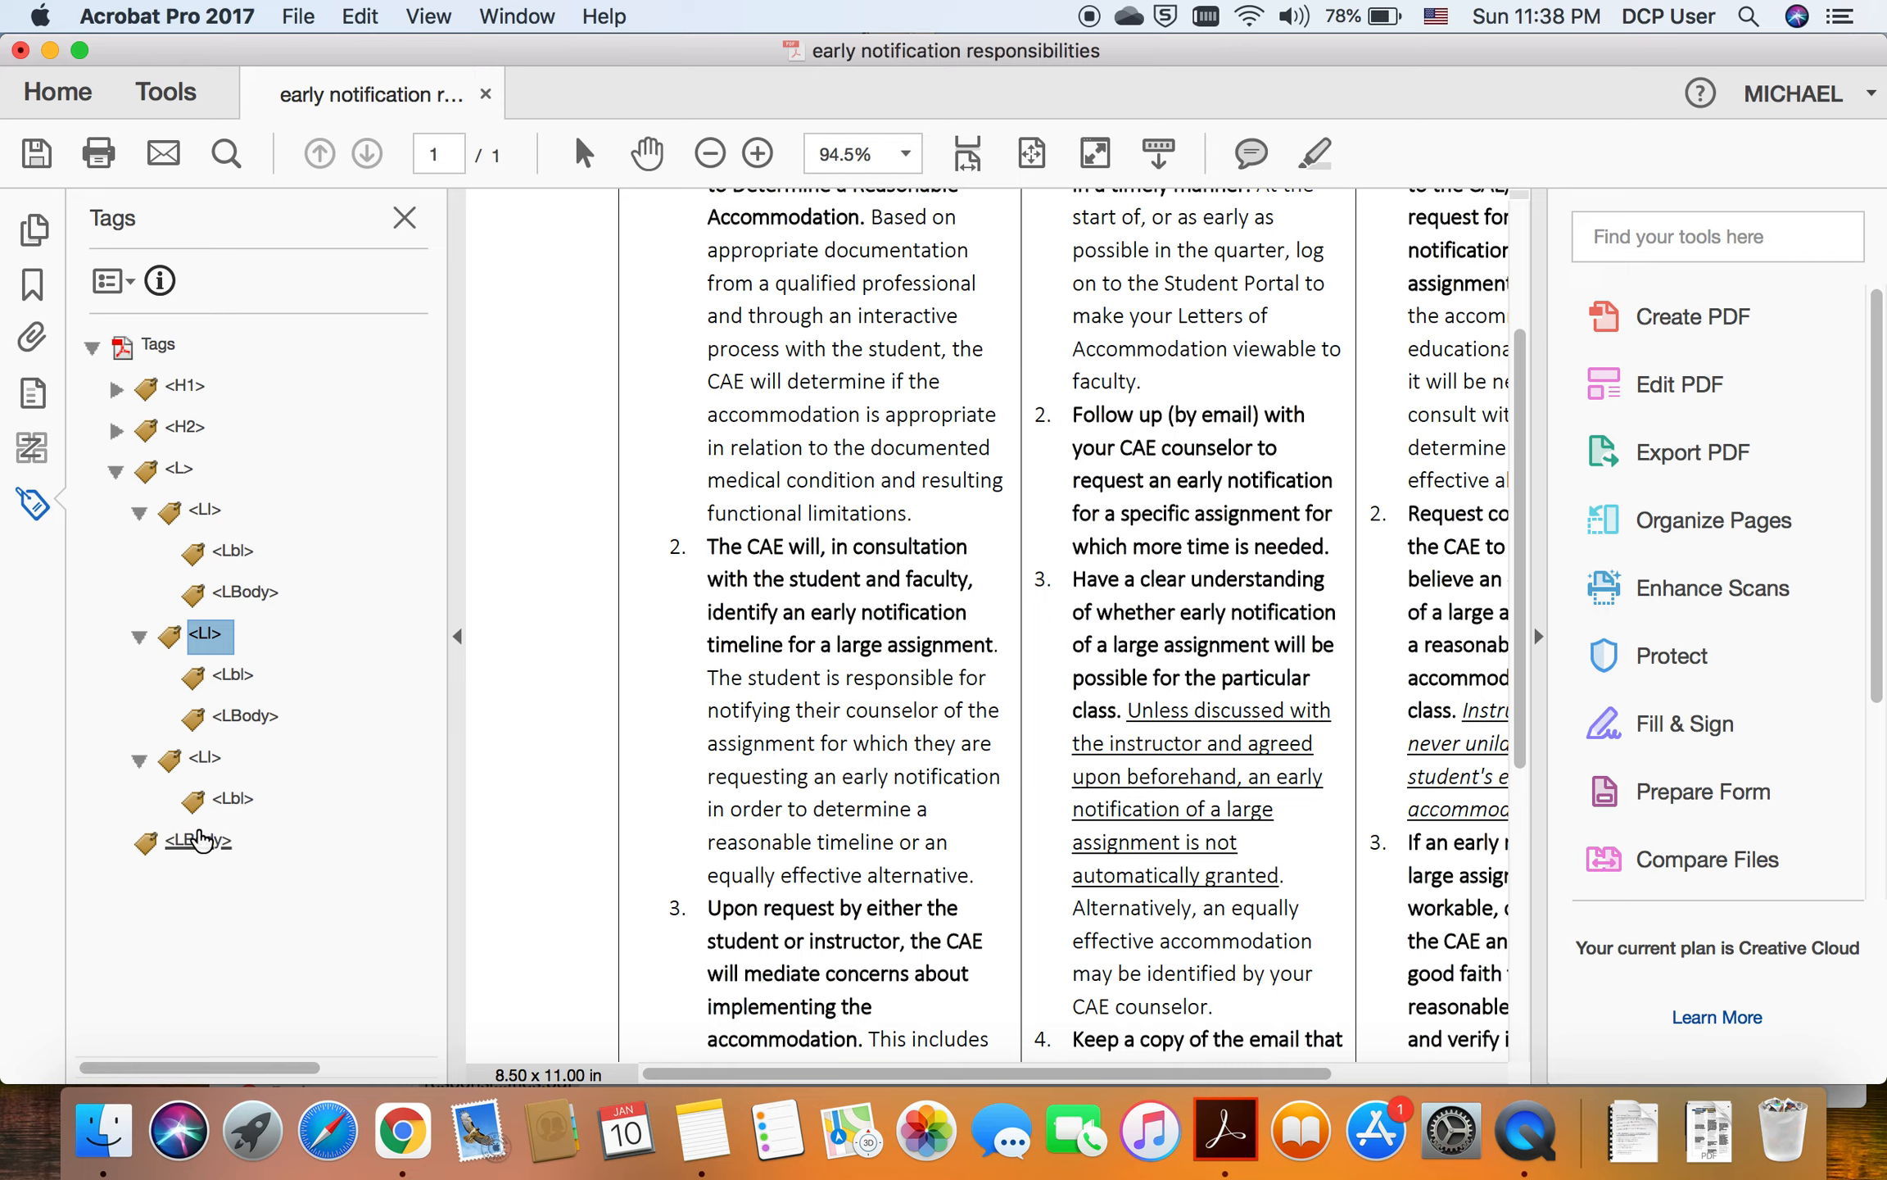
pyautogui.moveTo(196, 847); pyautogui.dragTo(195, 817)
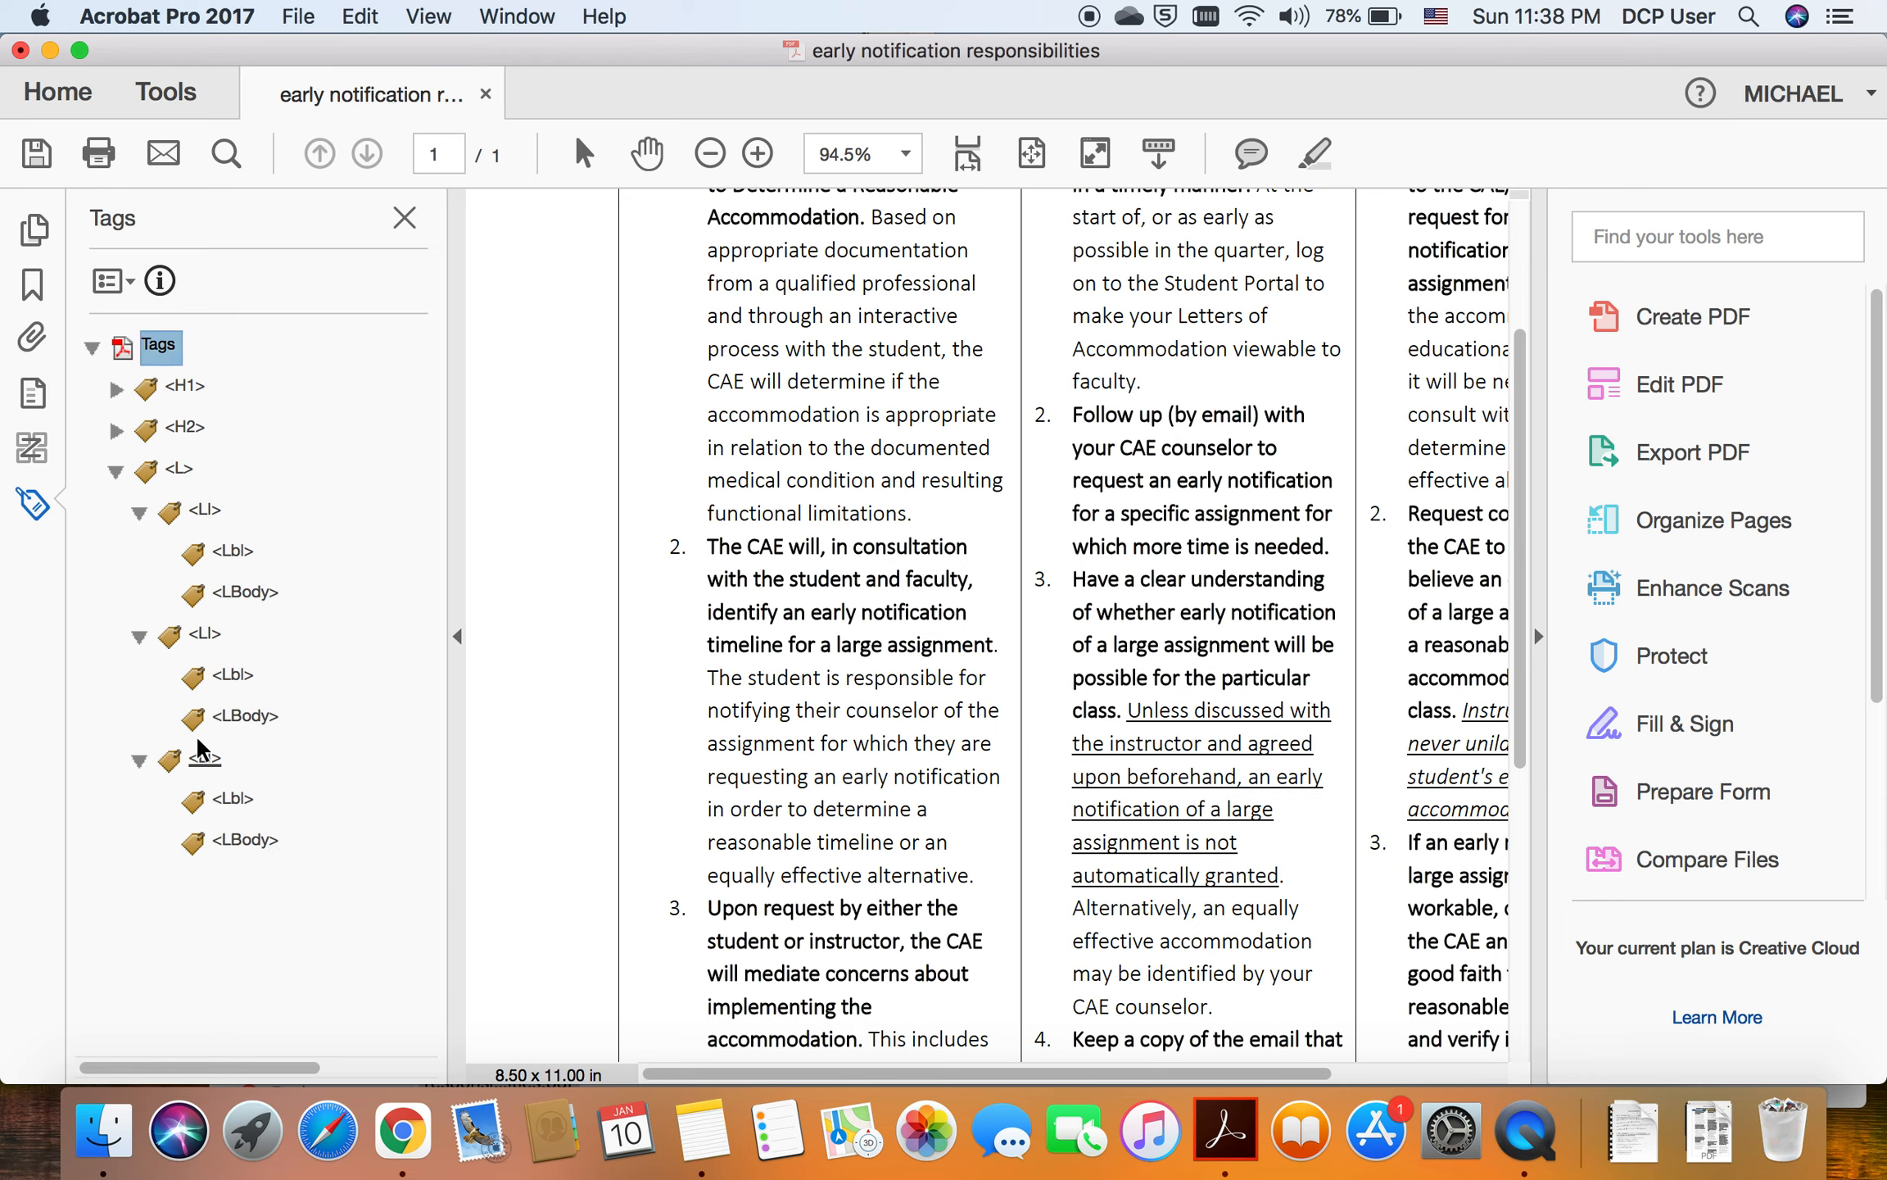
pyautogui.click(197, 513)
pyautogui.click(203, 639)
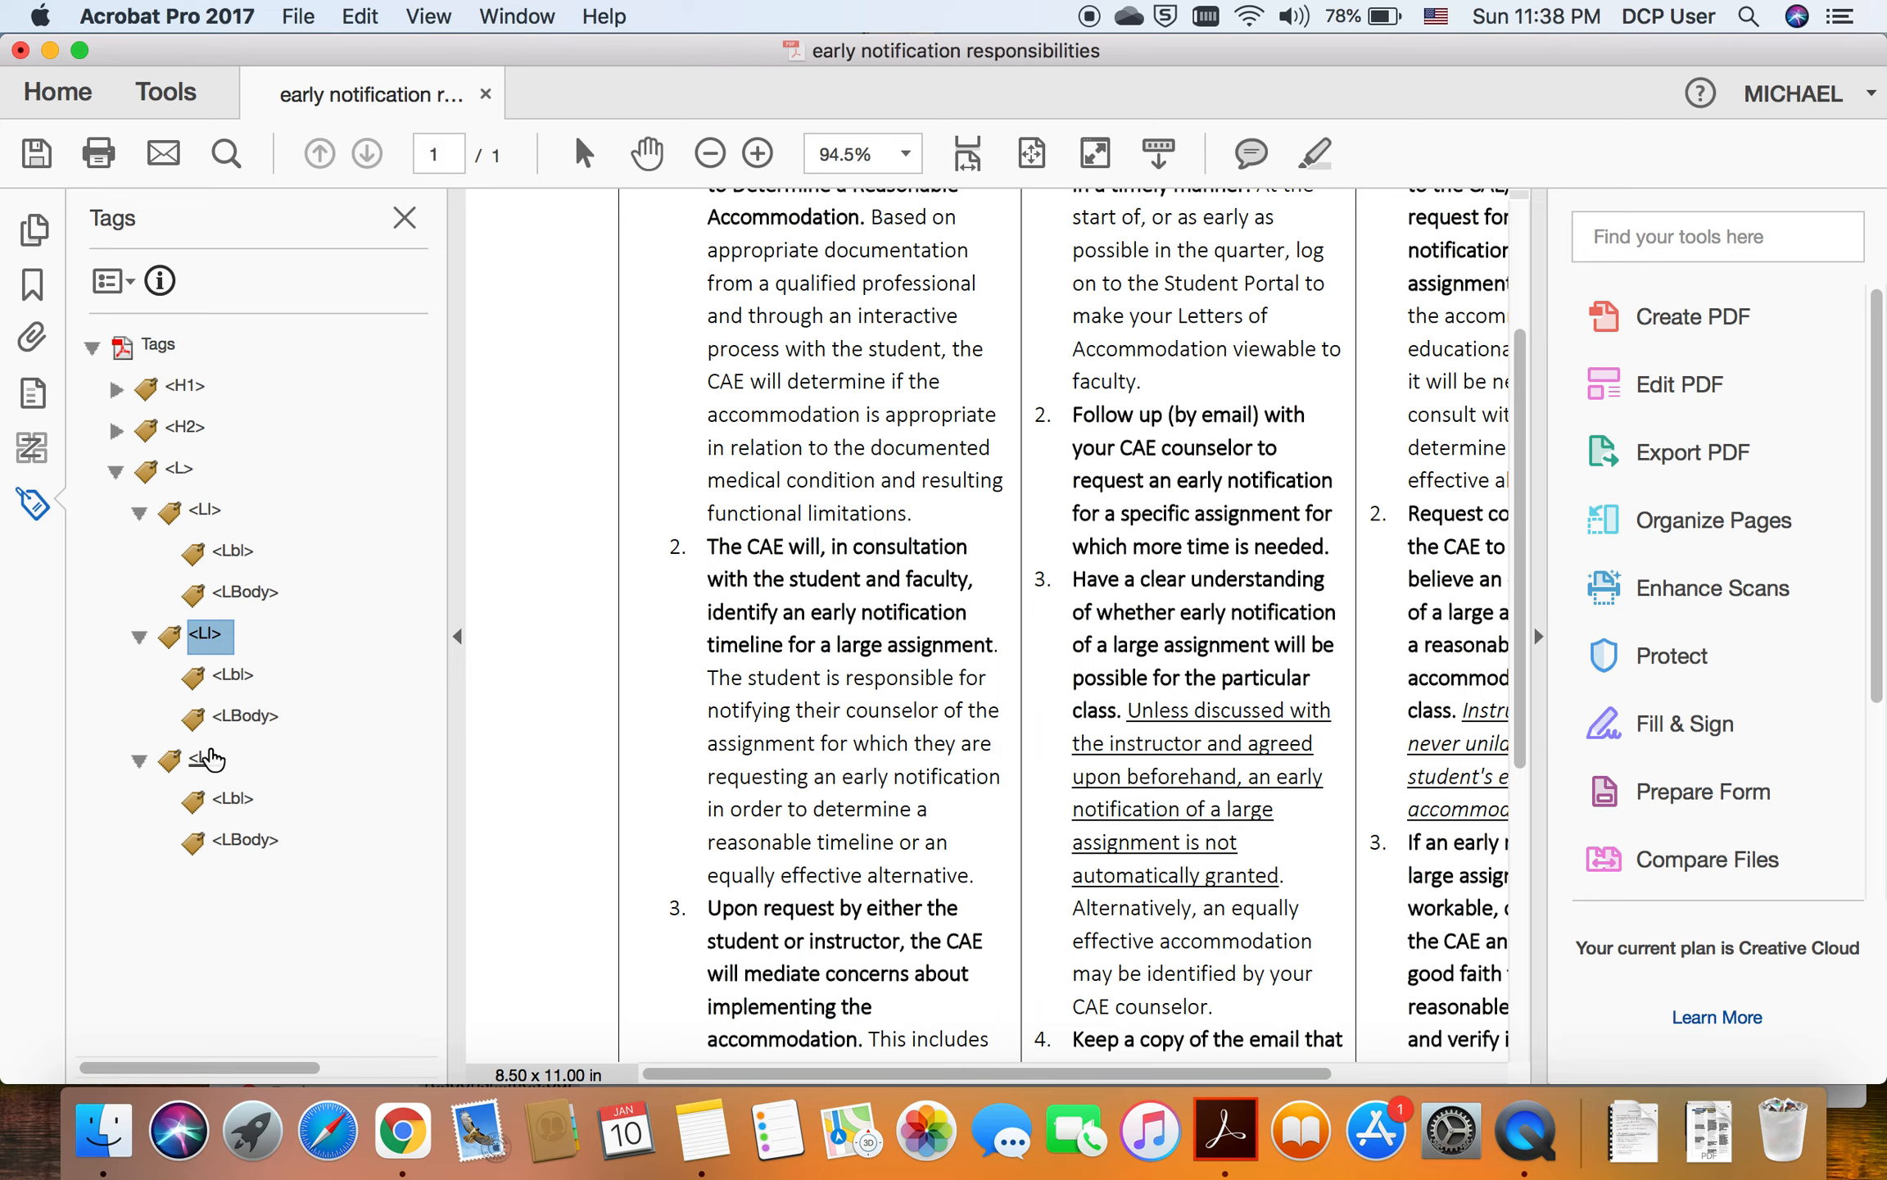
pyautogui.click(206, 758)
# Step: Switch to Notes to review the whole list outline, and compare it with the List tag's children back in Acrobat Pro
pyautogui.press('super+Tab')
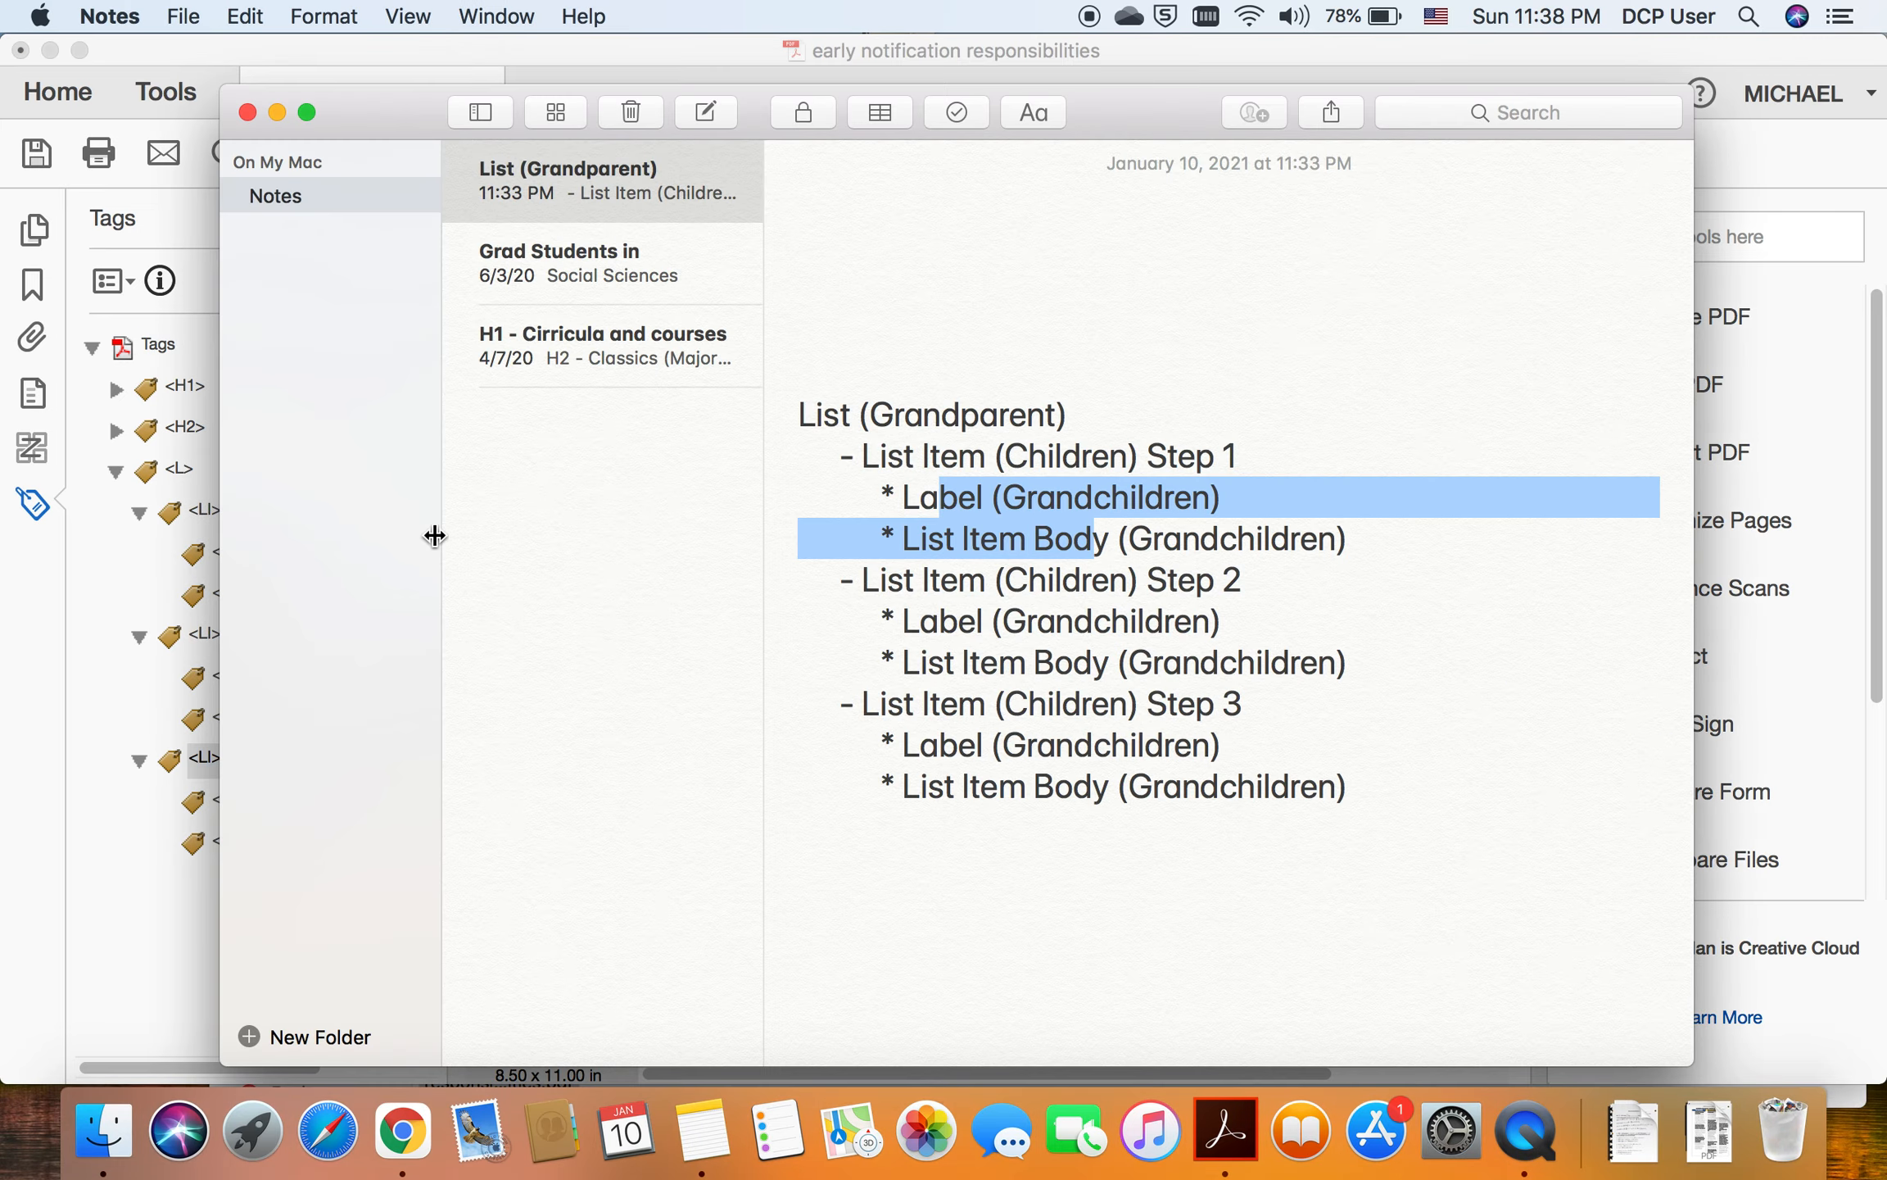
pyautogui.moveTo(889, 442); pyautogui.dragTo(1337, 788)
pyautogui.moveTo(825, 411); pyautogui.dragTo(1272, 783)
pyautogui.press('super+Tab')
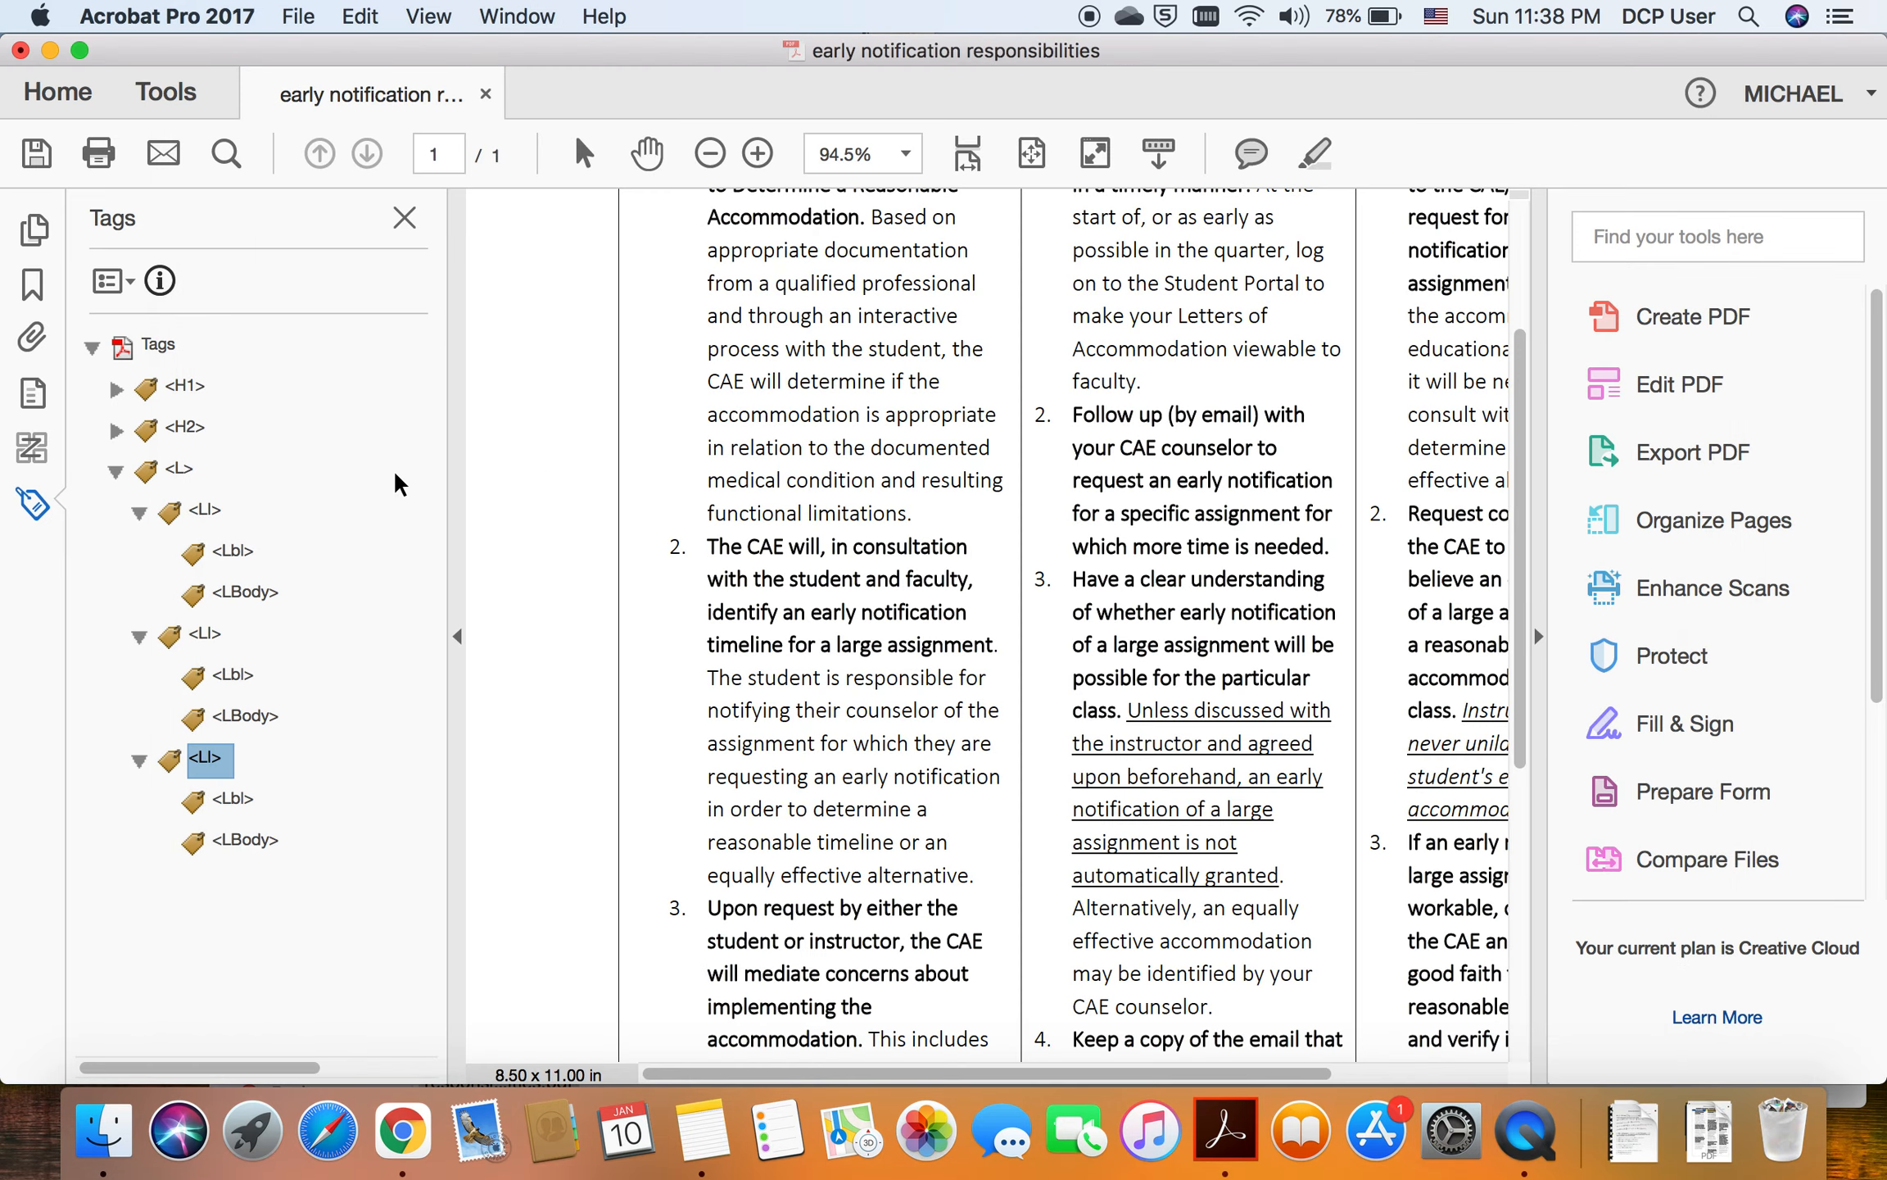
pyautogui.click(180, 470)
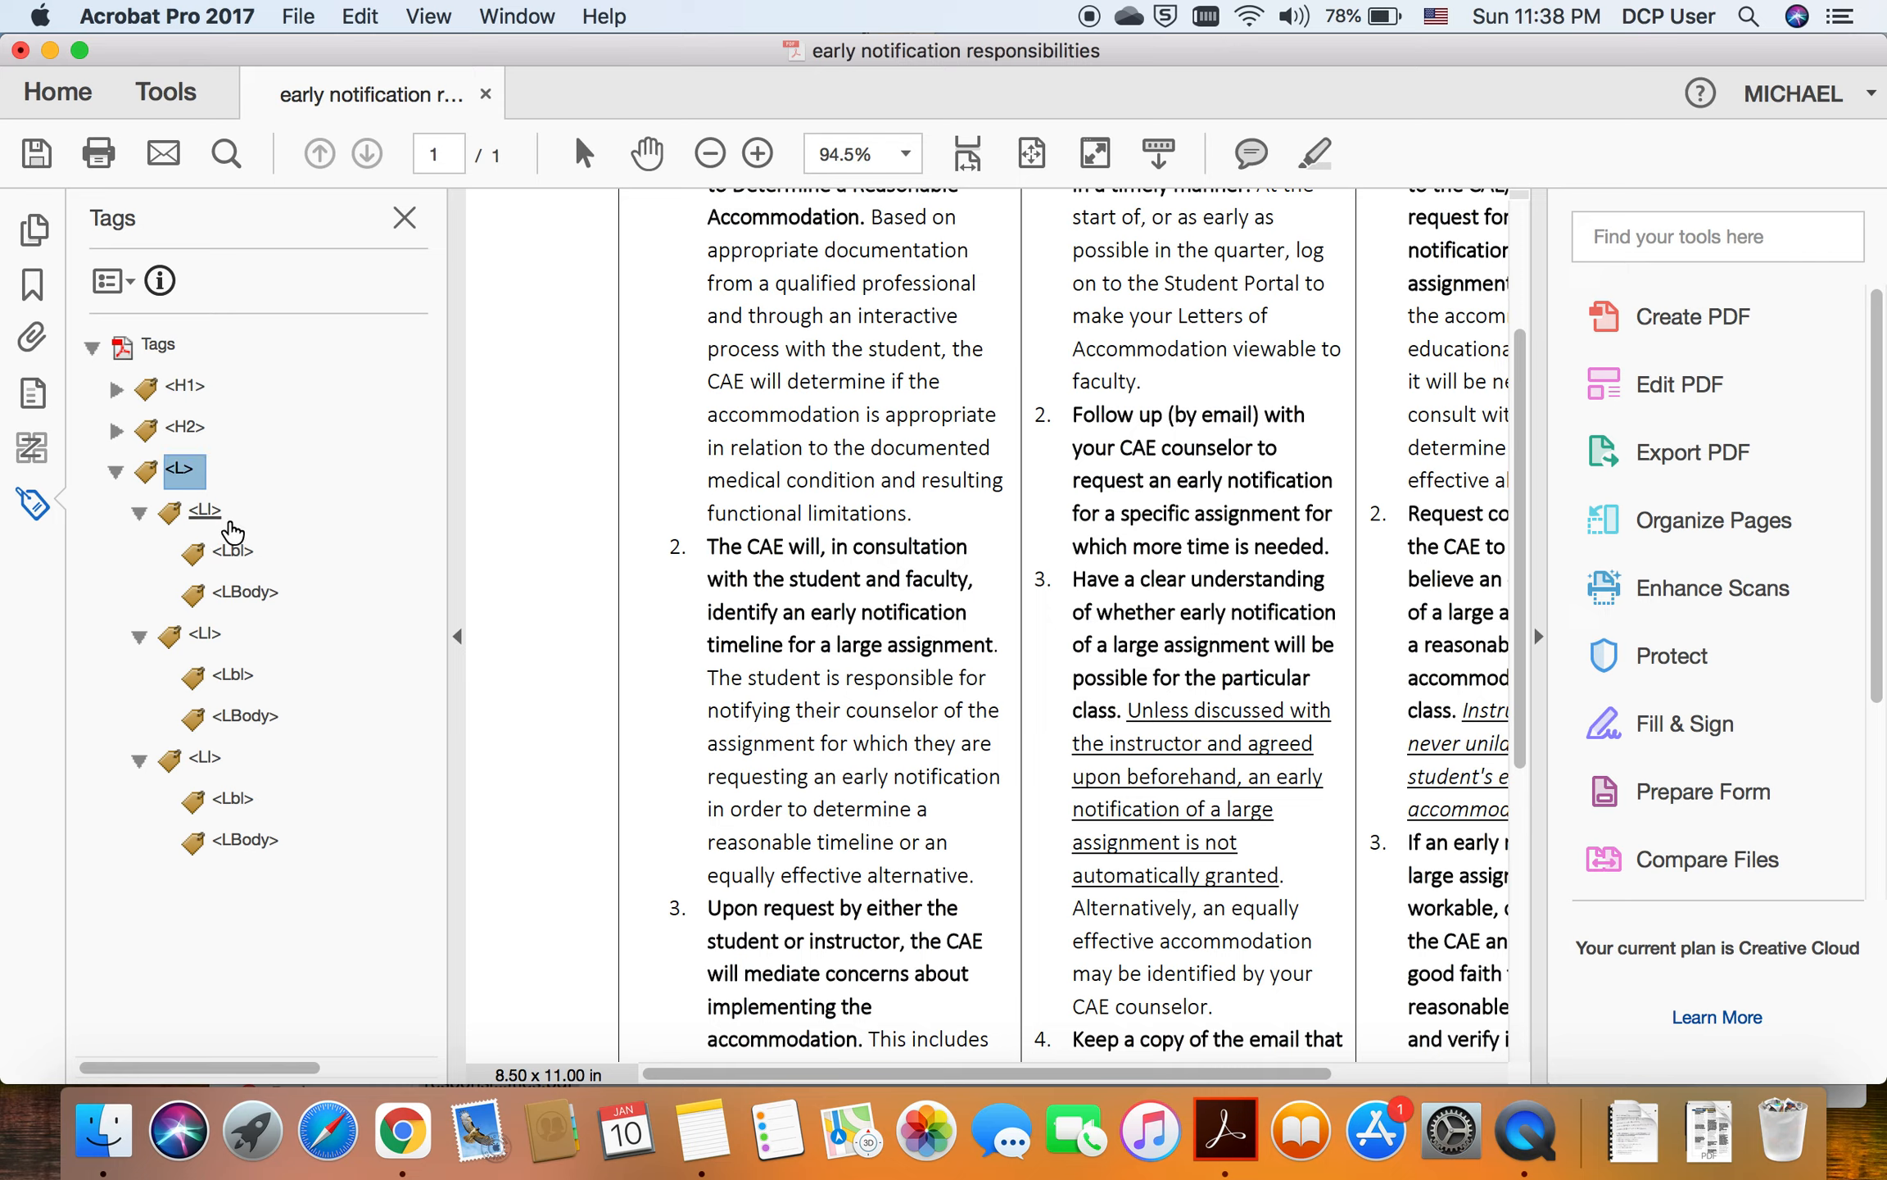
pyautogui.press('Down')
pyautogui.press('Down')
pyautogui.press('Down')
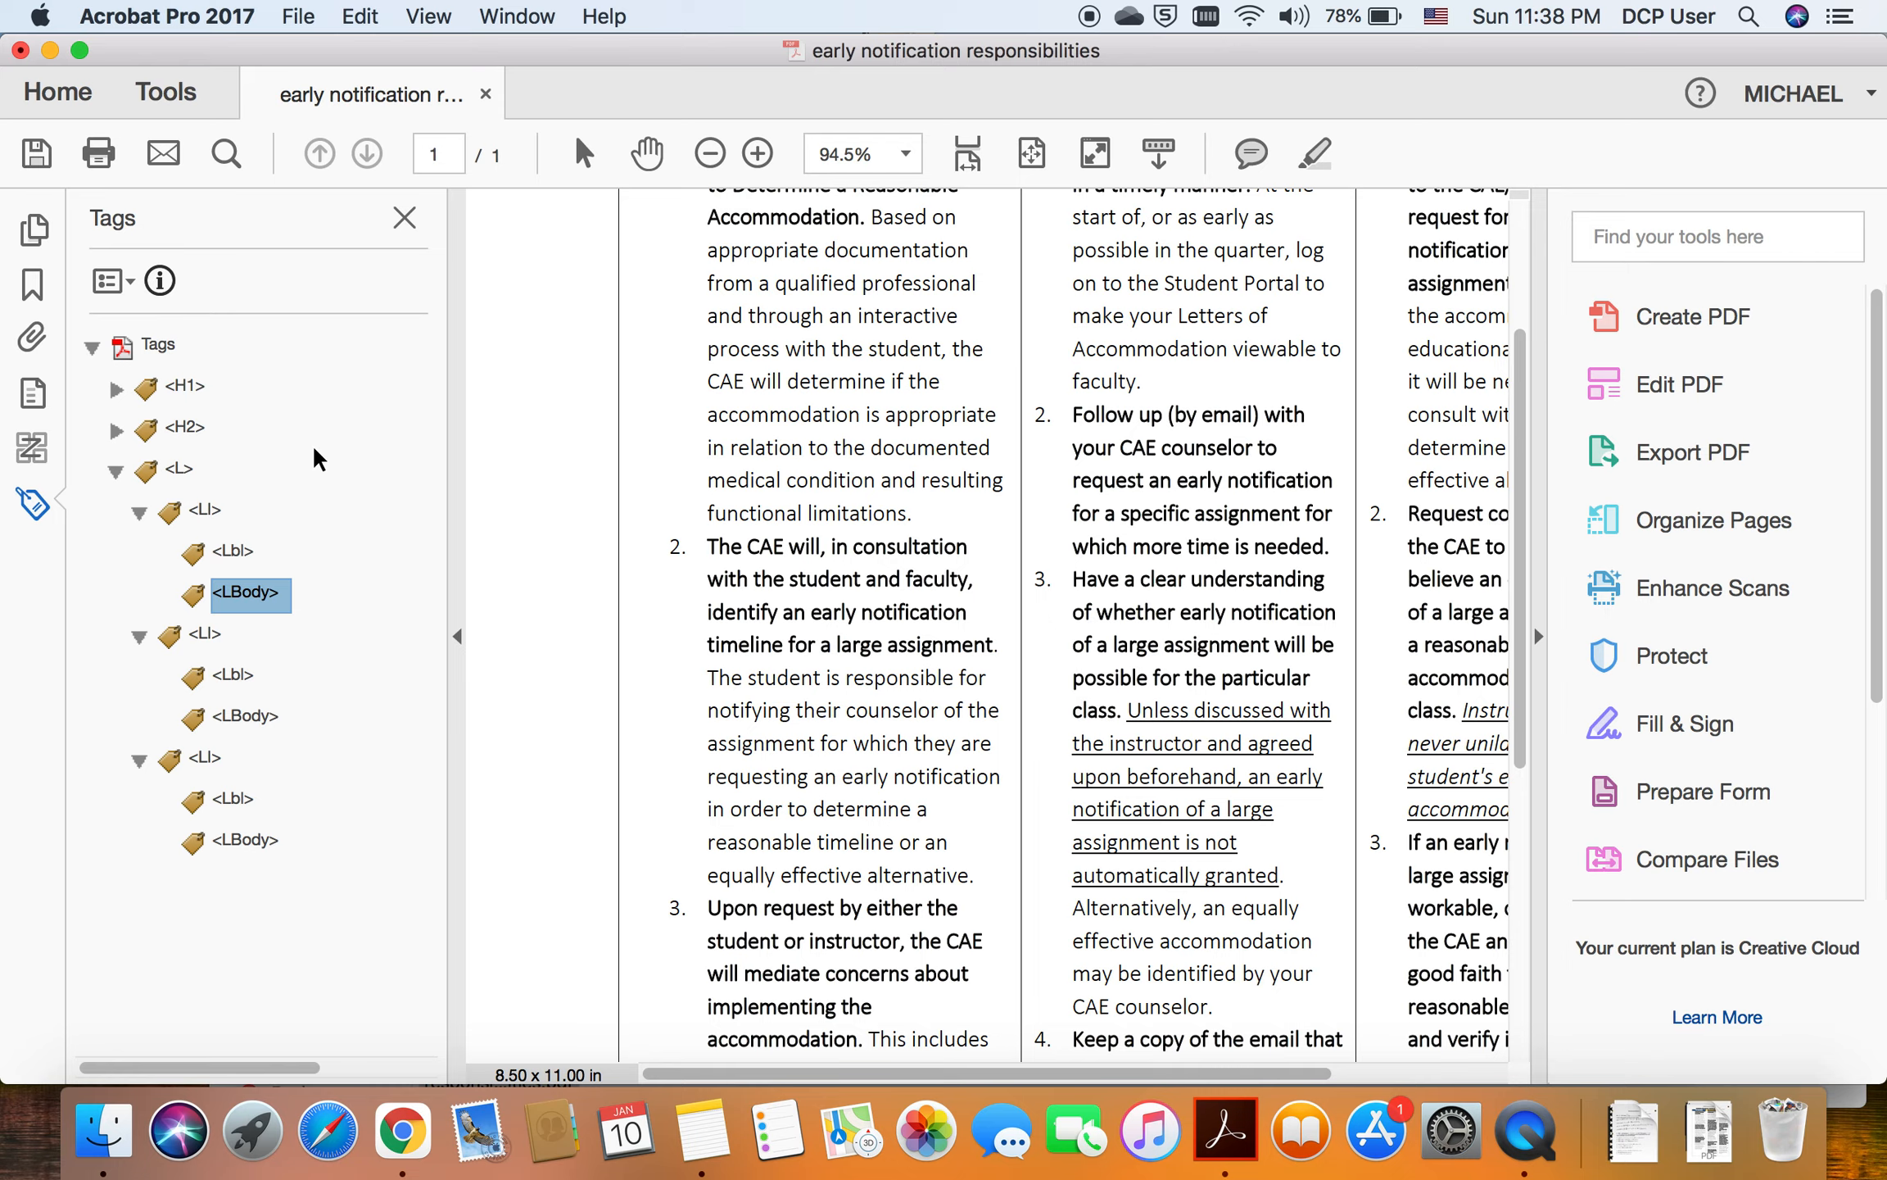
# Step: Enlarge the CAE Responsibilities column to 135% and activate the Selection tool for text
pyautogui.scroll(3, 550, 491)
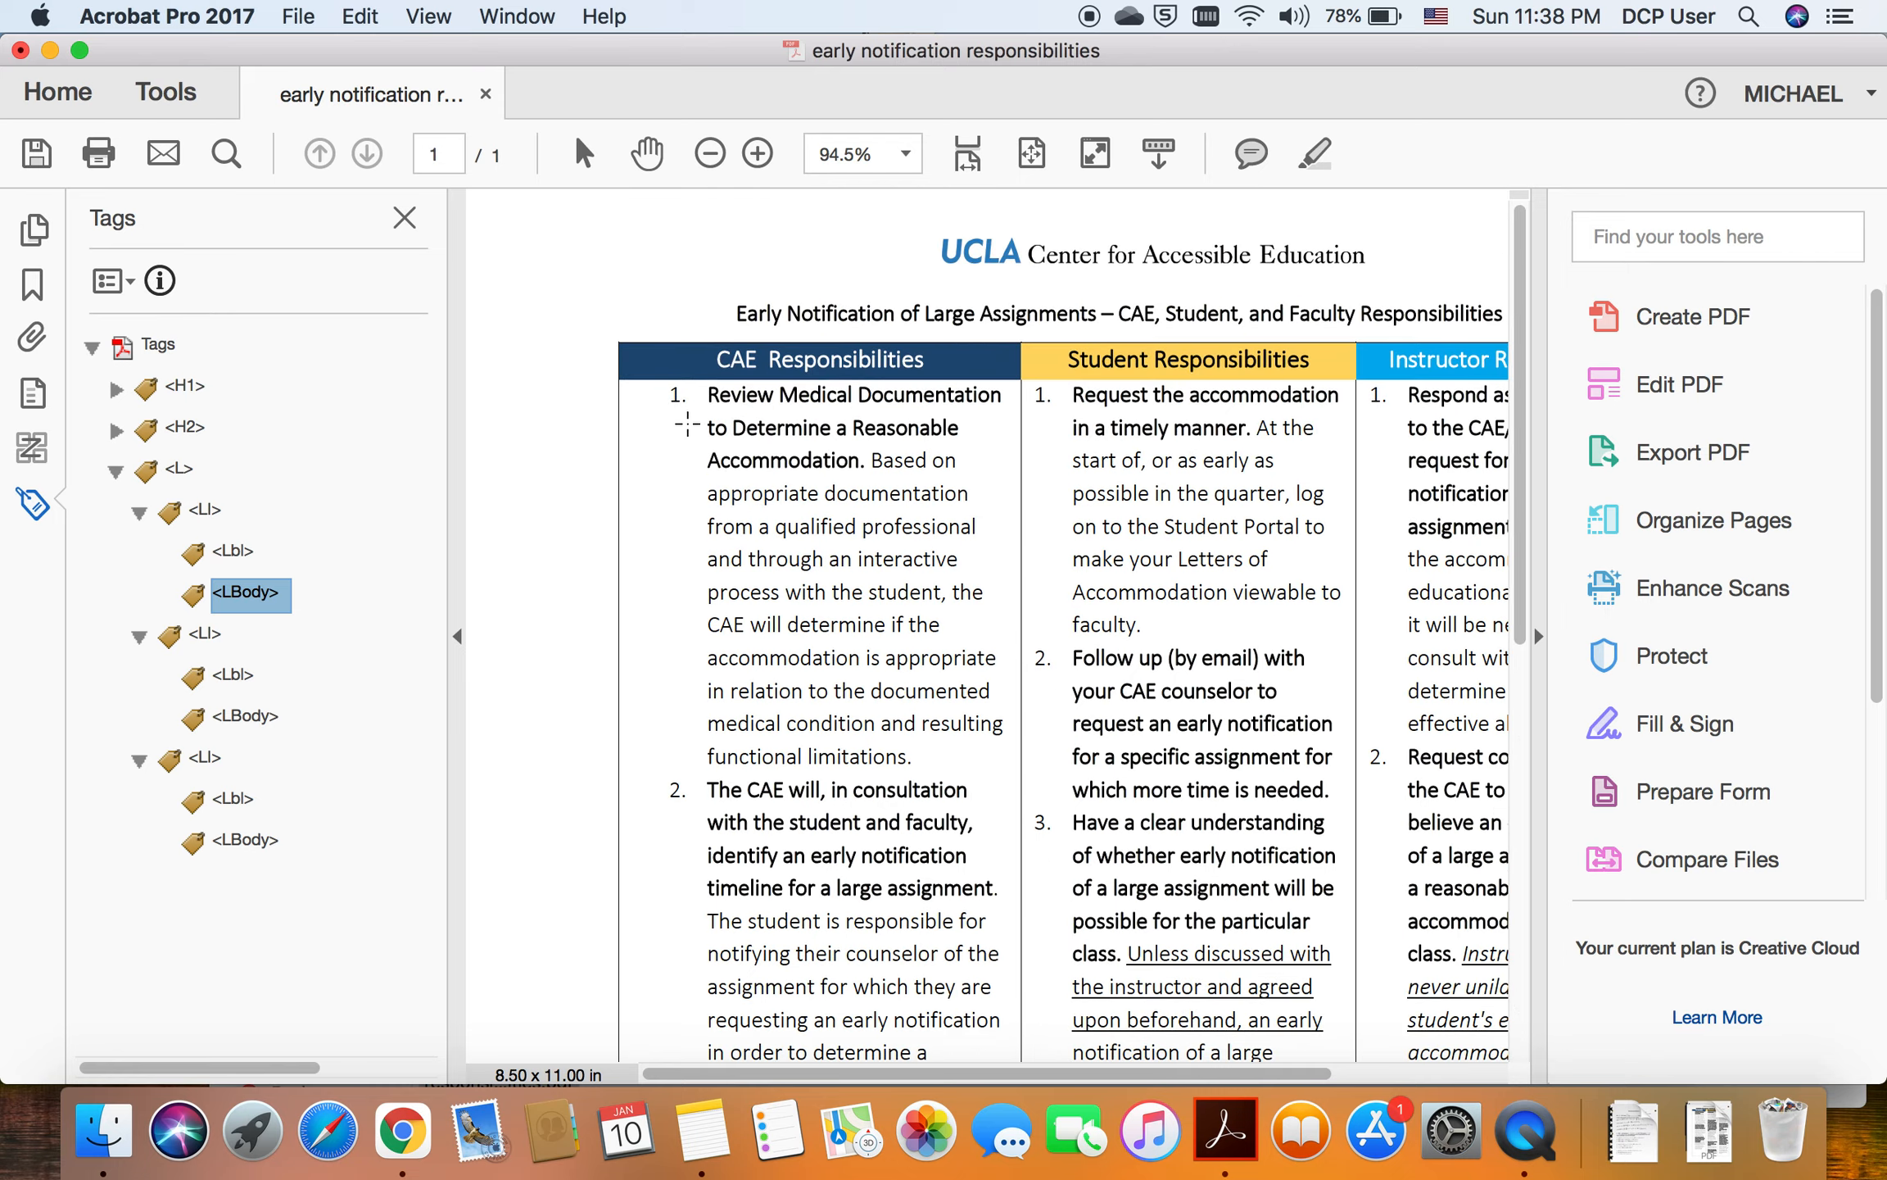
pyautogui.scroll(5, 686, 423)
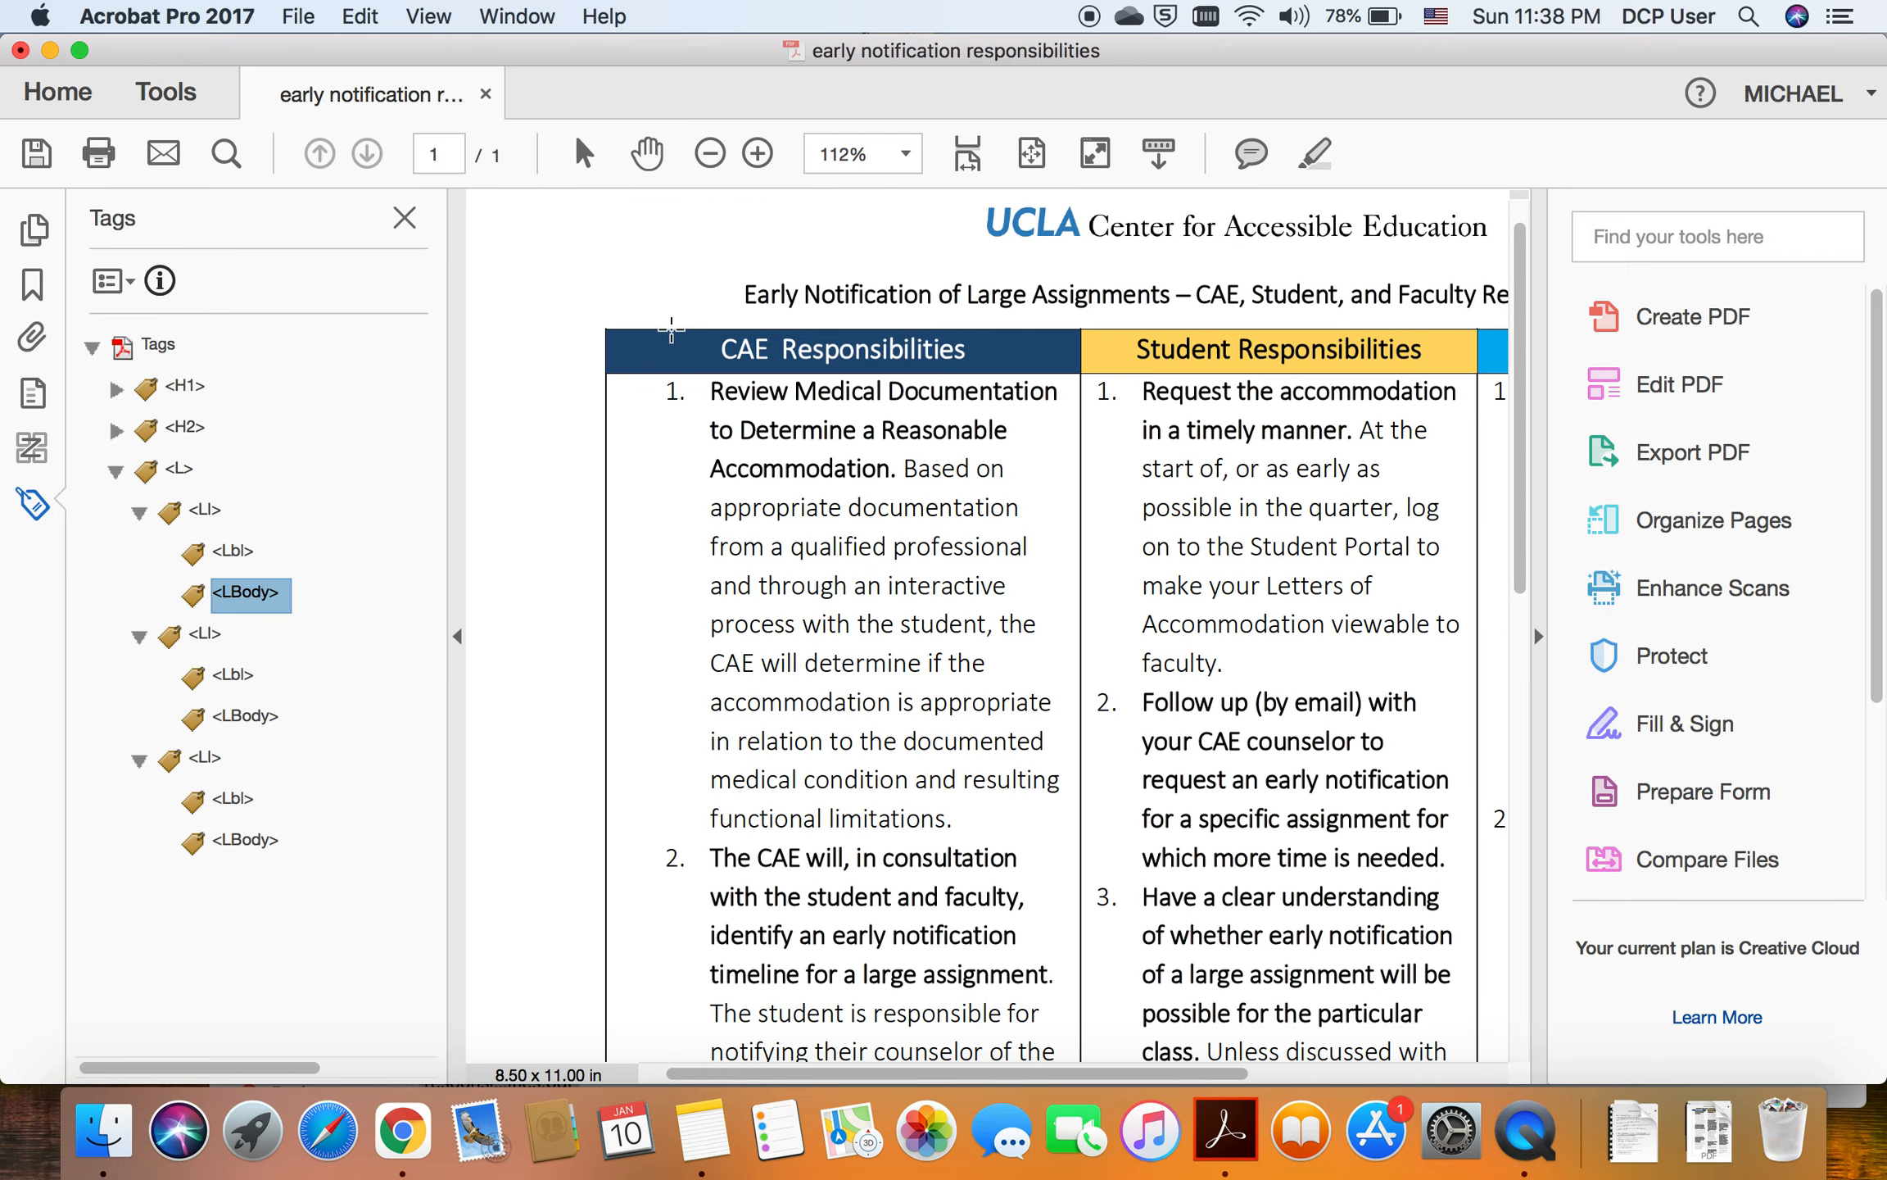
pyautogui.click(579, 159)
pyautogui.scroll(3, 660, 393)
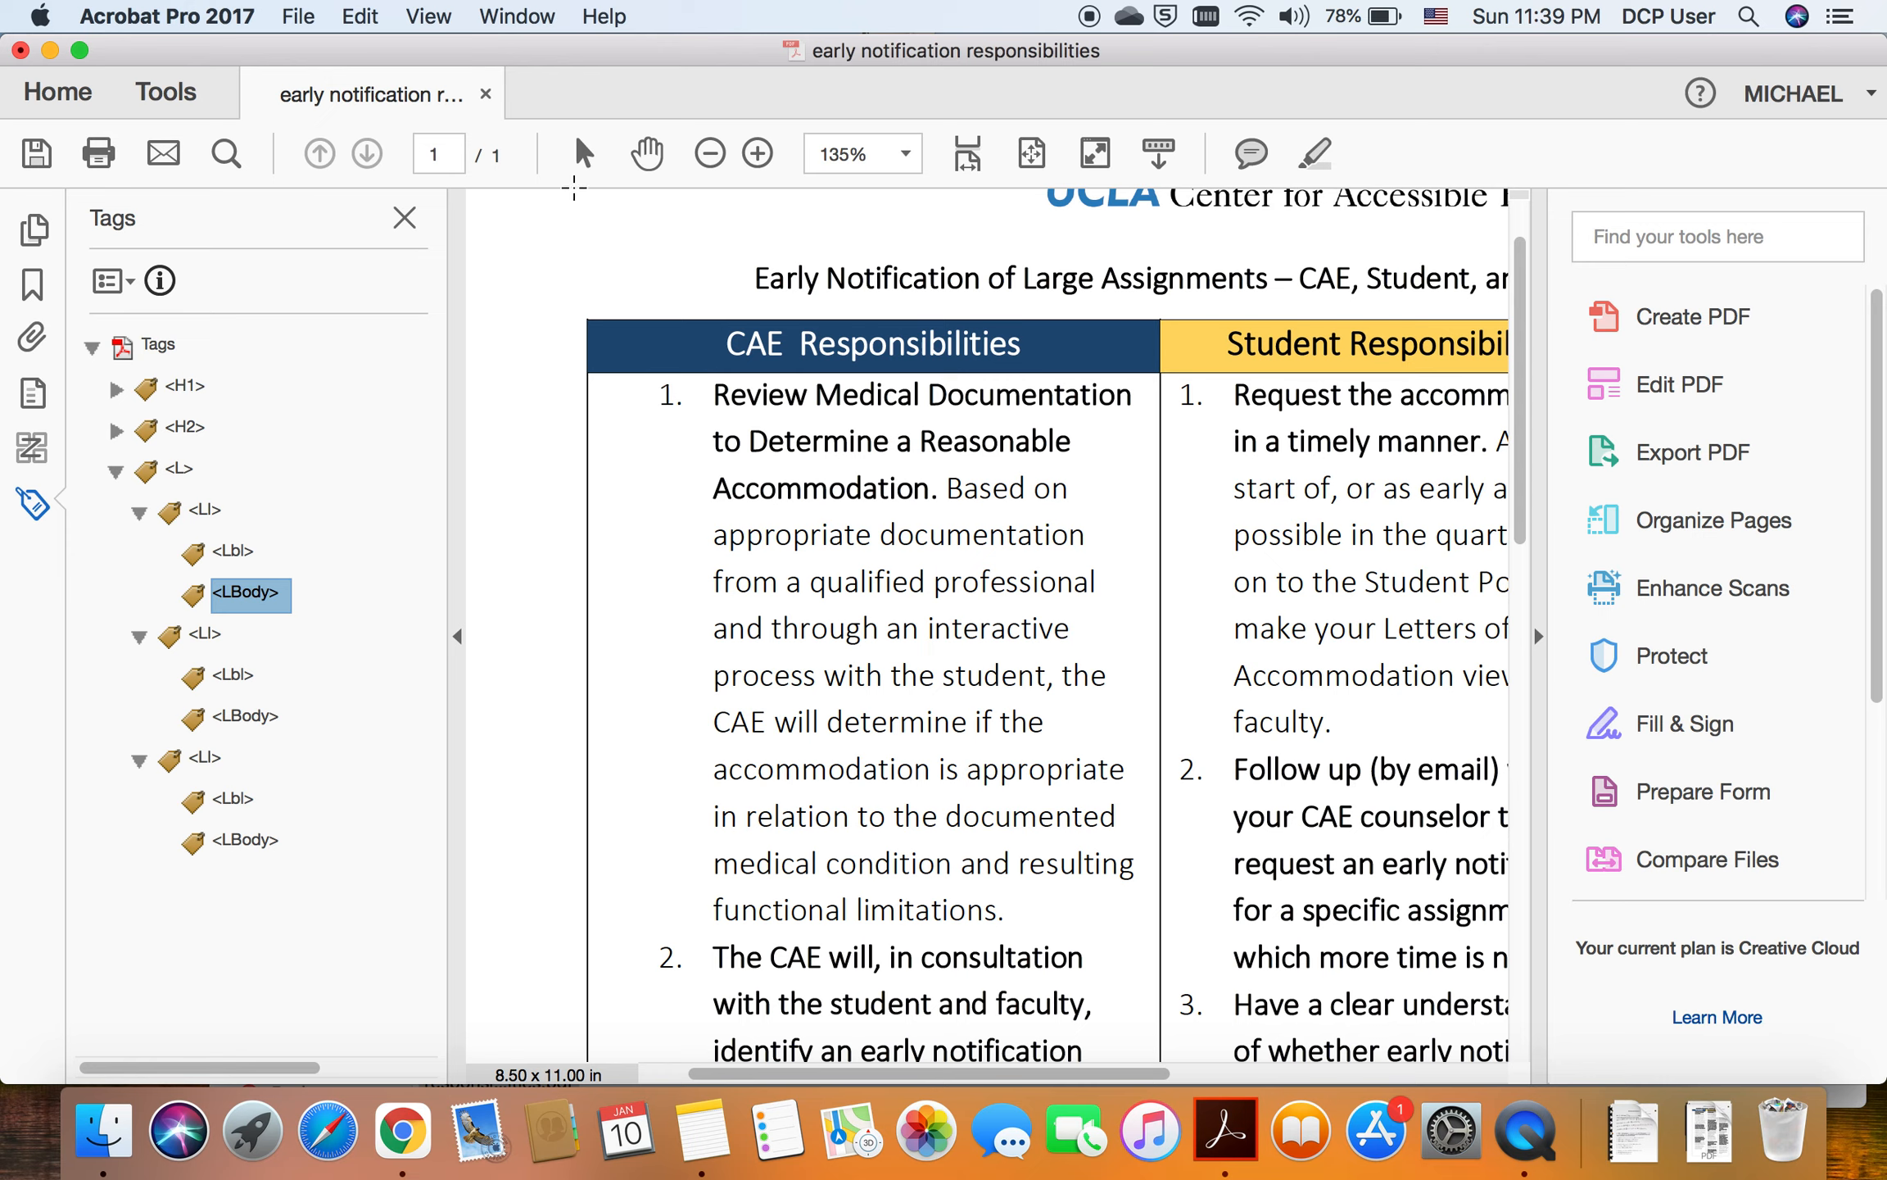
pyautogui.click(584, 168)
pyautogui.moveTo(646, 345); pyautogui.dragTo(806, 466)
pyautogui.click(737, 487)
pyautogui.moveTo(650, 474); pyautogui.dragTo(845, 515)
pyautogui.press('super+Tab')
pyautogui.click(608, 360)
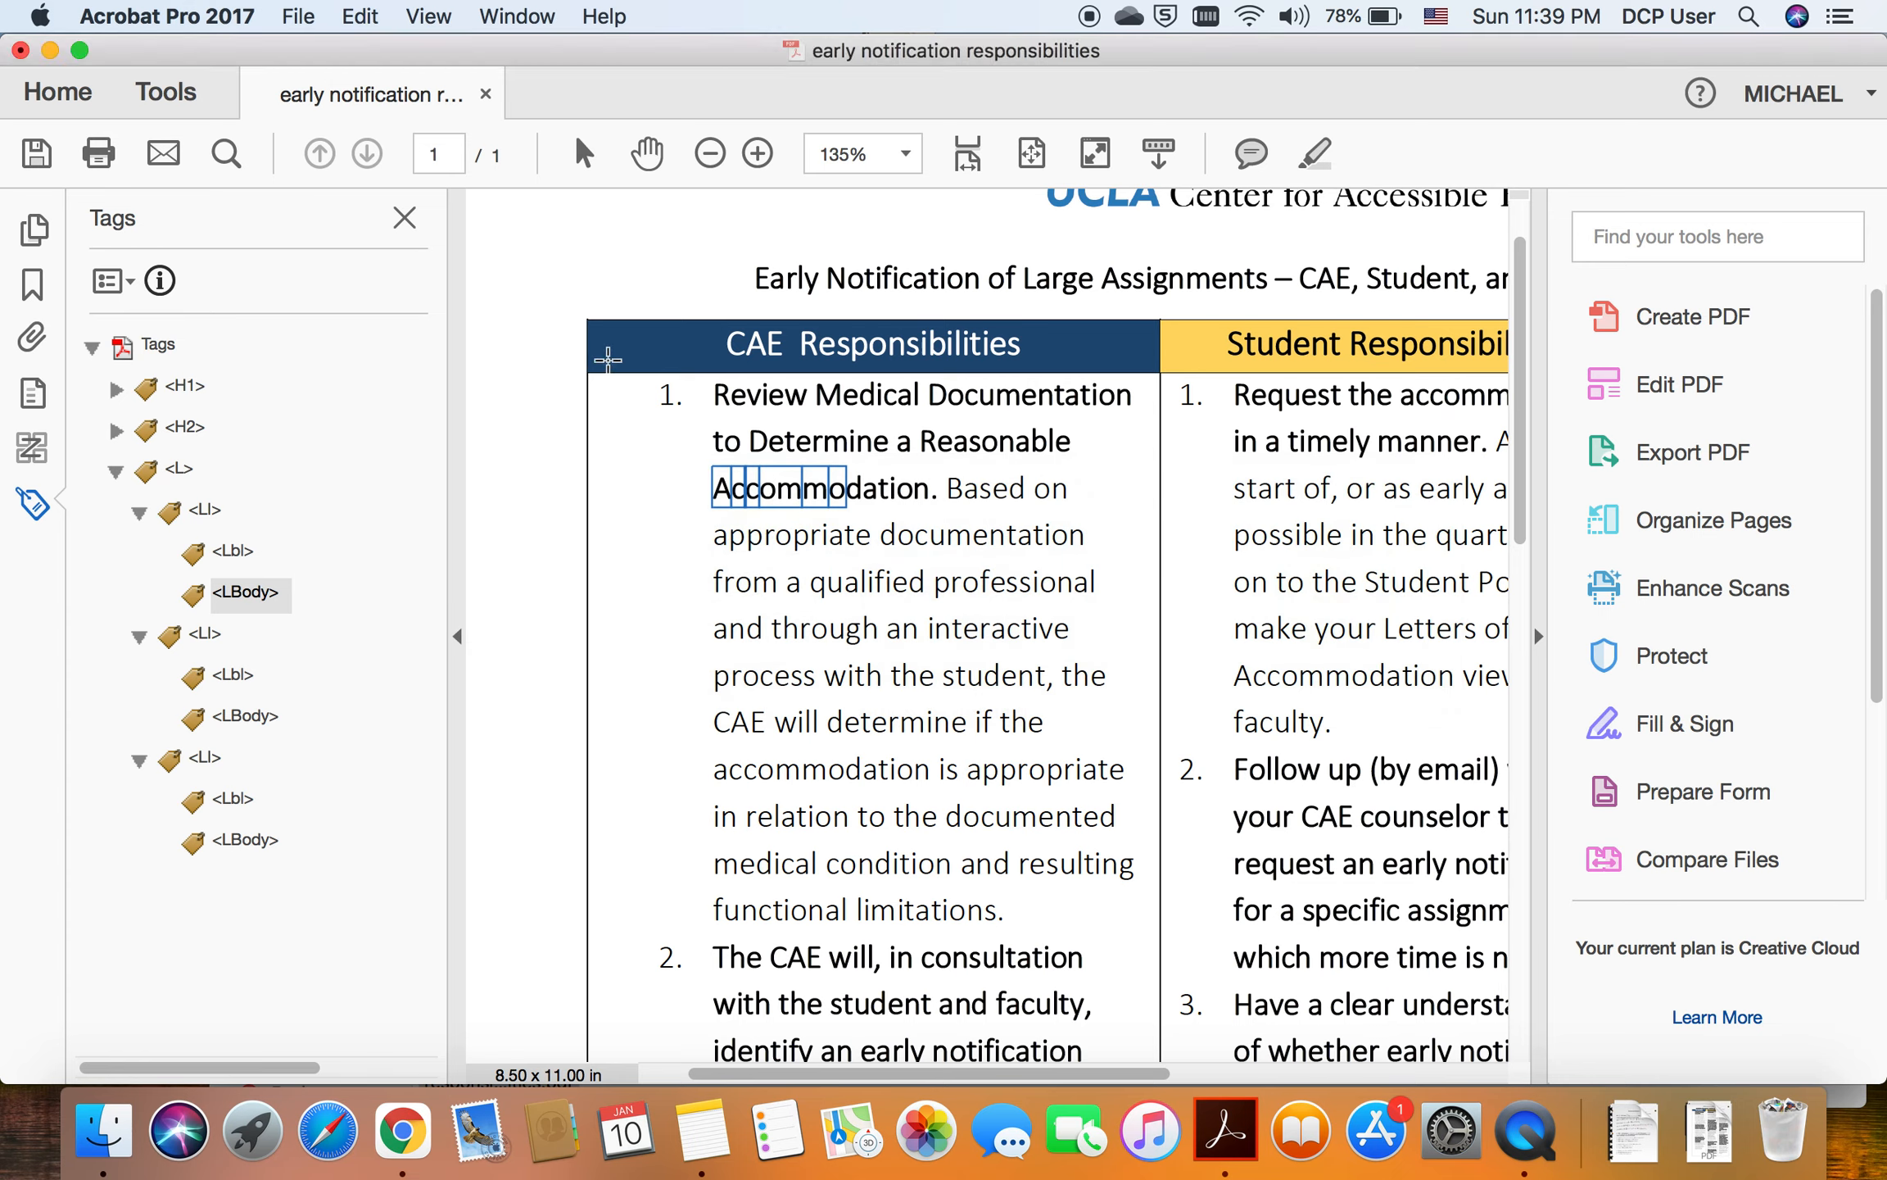
pyautogui.click(578, 160)
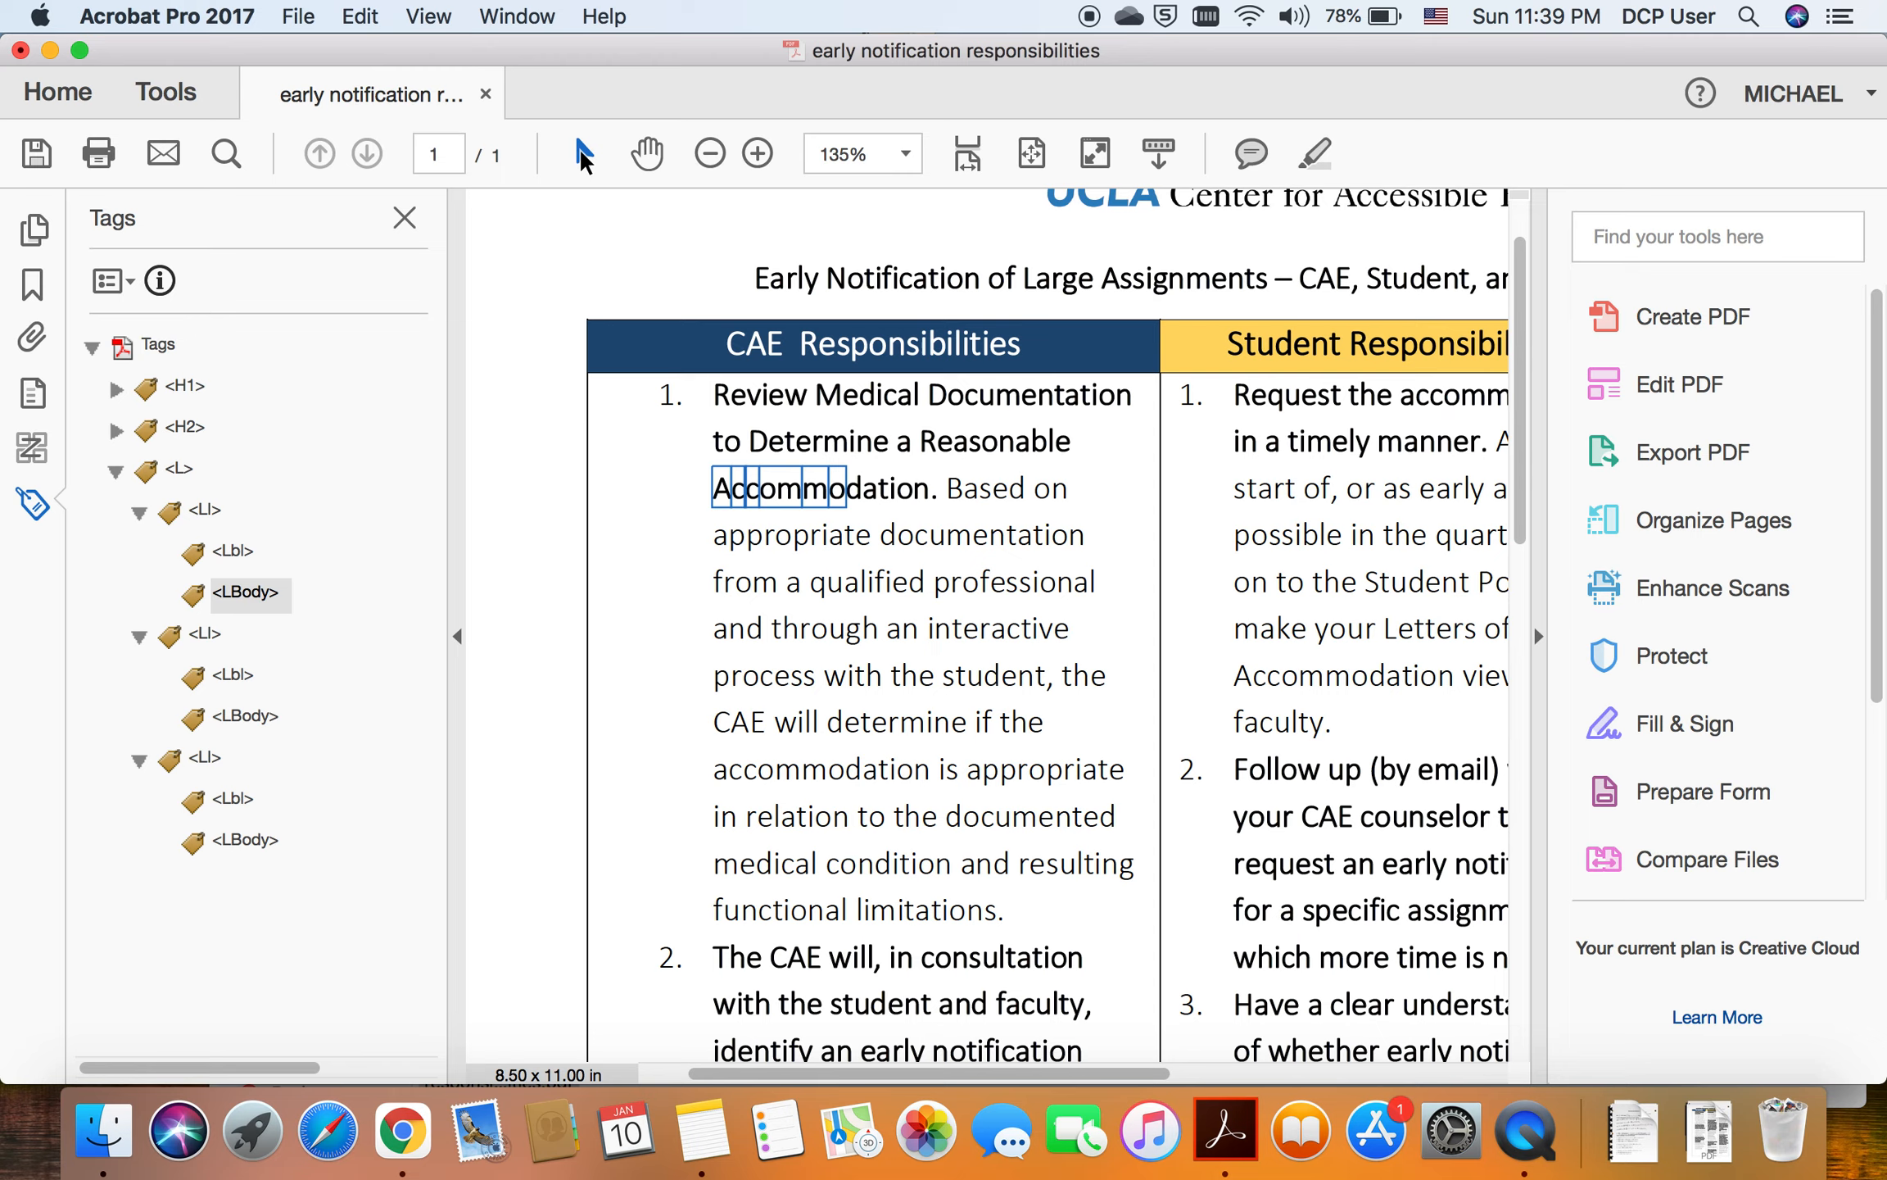
# Step: Select the number "1." under CAE Responsibilities and tag it under the first List Item's Label with Create Tag from Selection
pyautogui.doubleClick(667, 397)
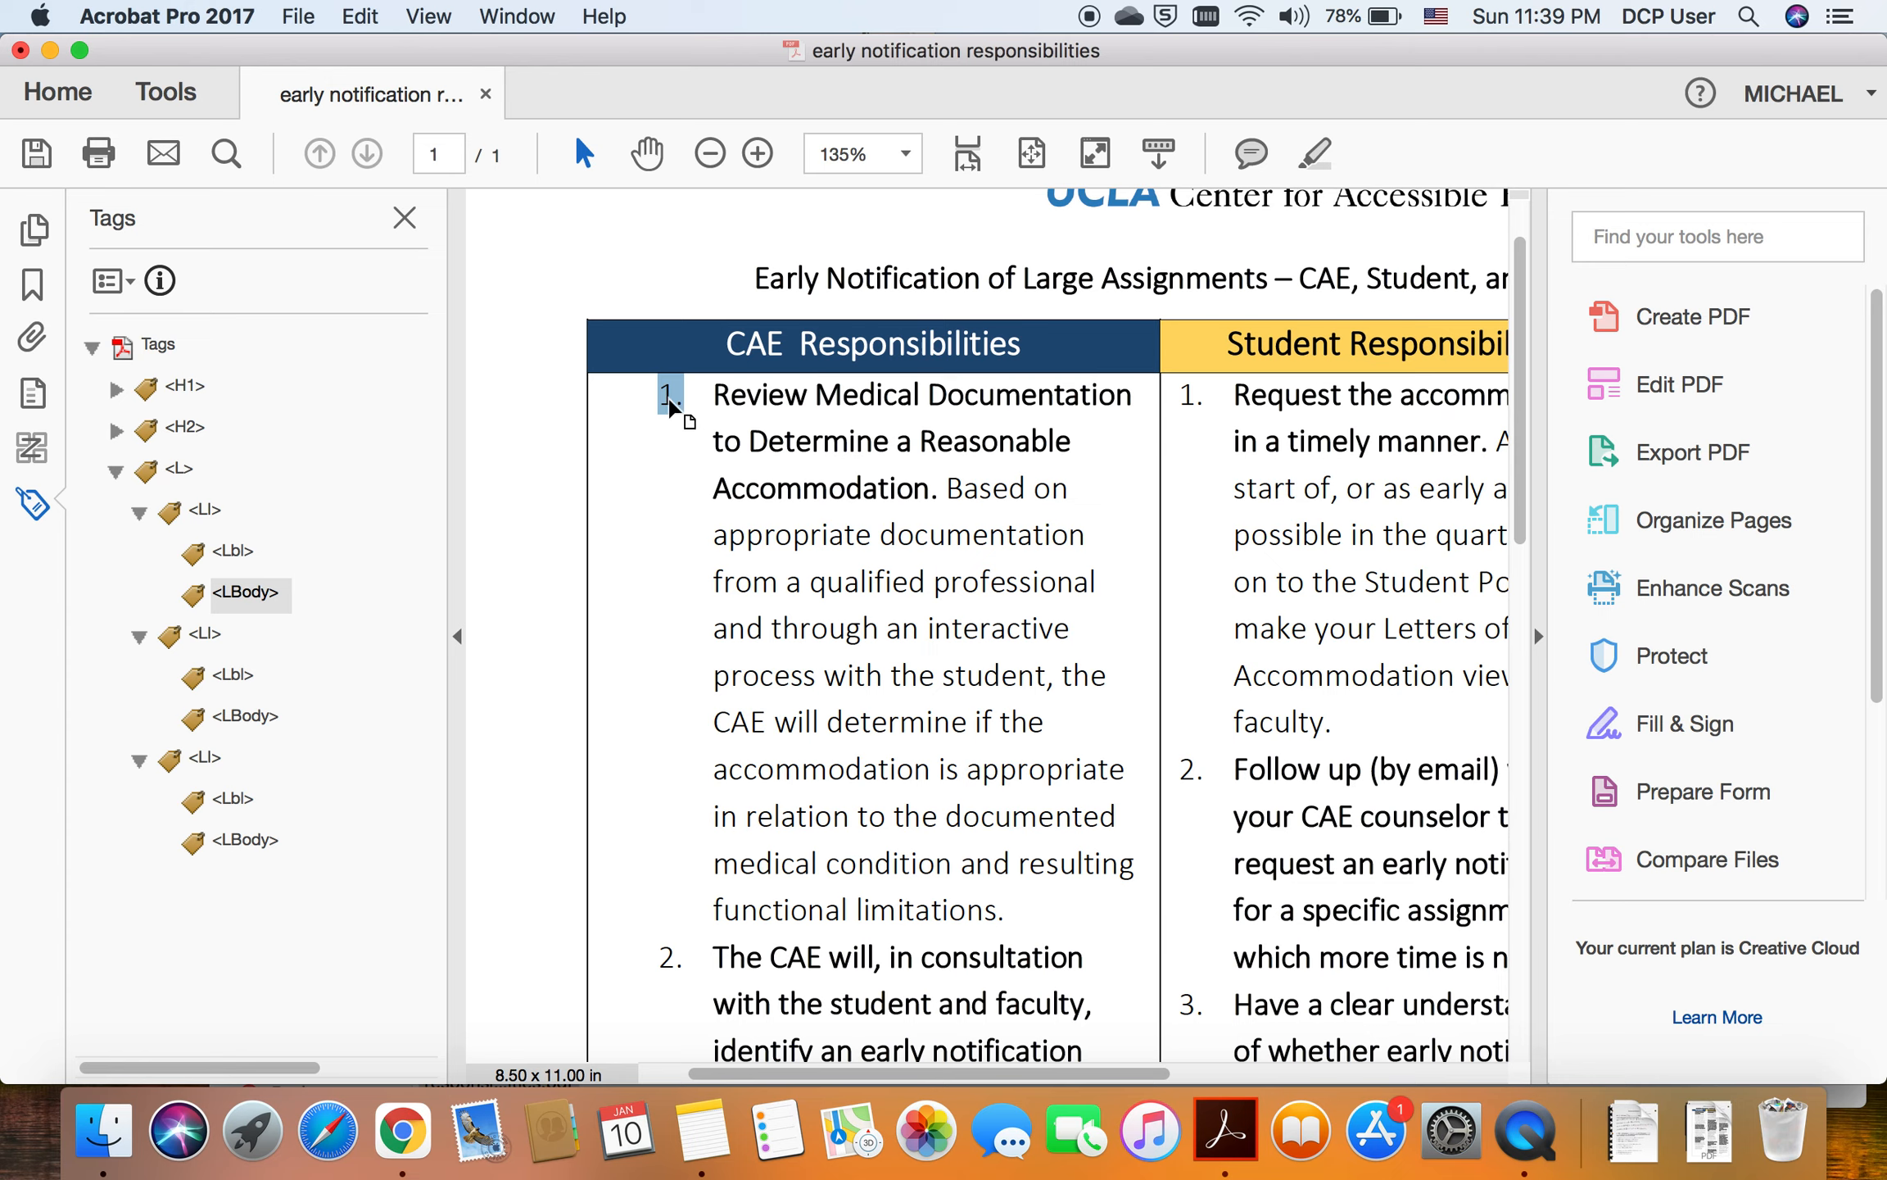
pyautogui.moveTo(669, 407); pyautogui.dragTo(240, 550)
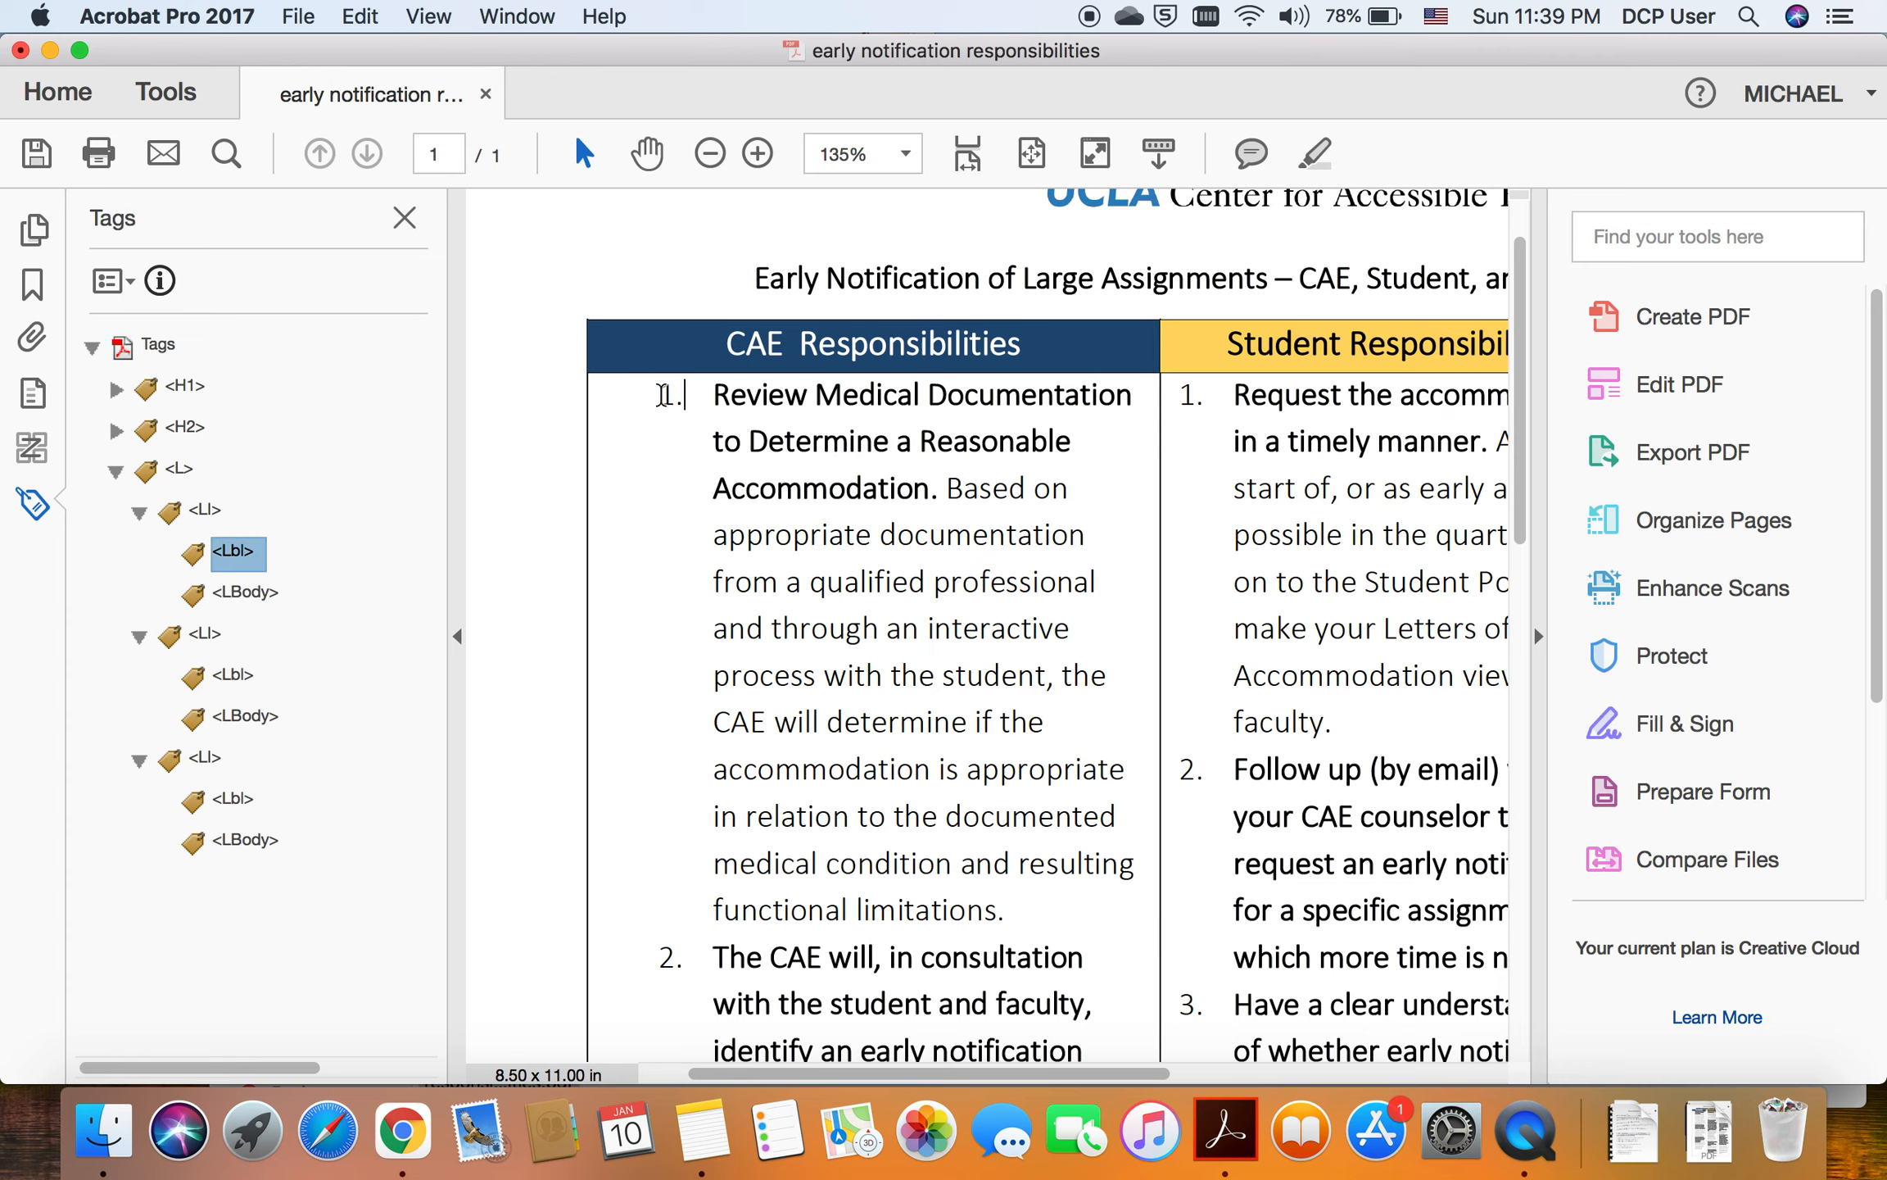
pyautogui.moveTo(659, 395); pyautogui.dragTo(683, 398)
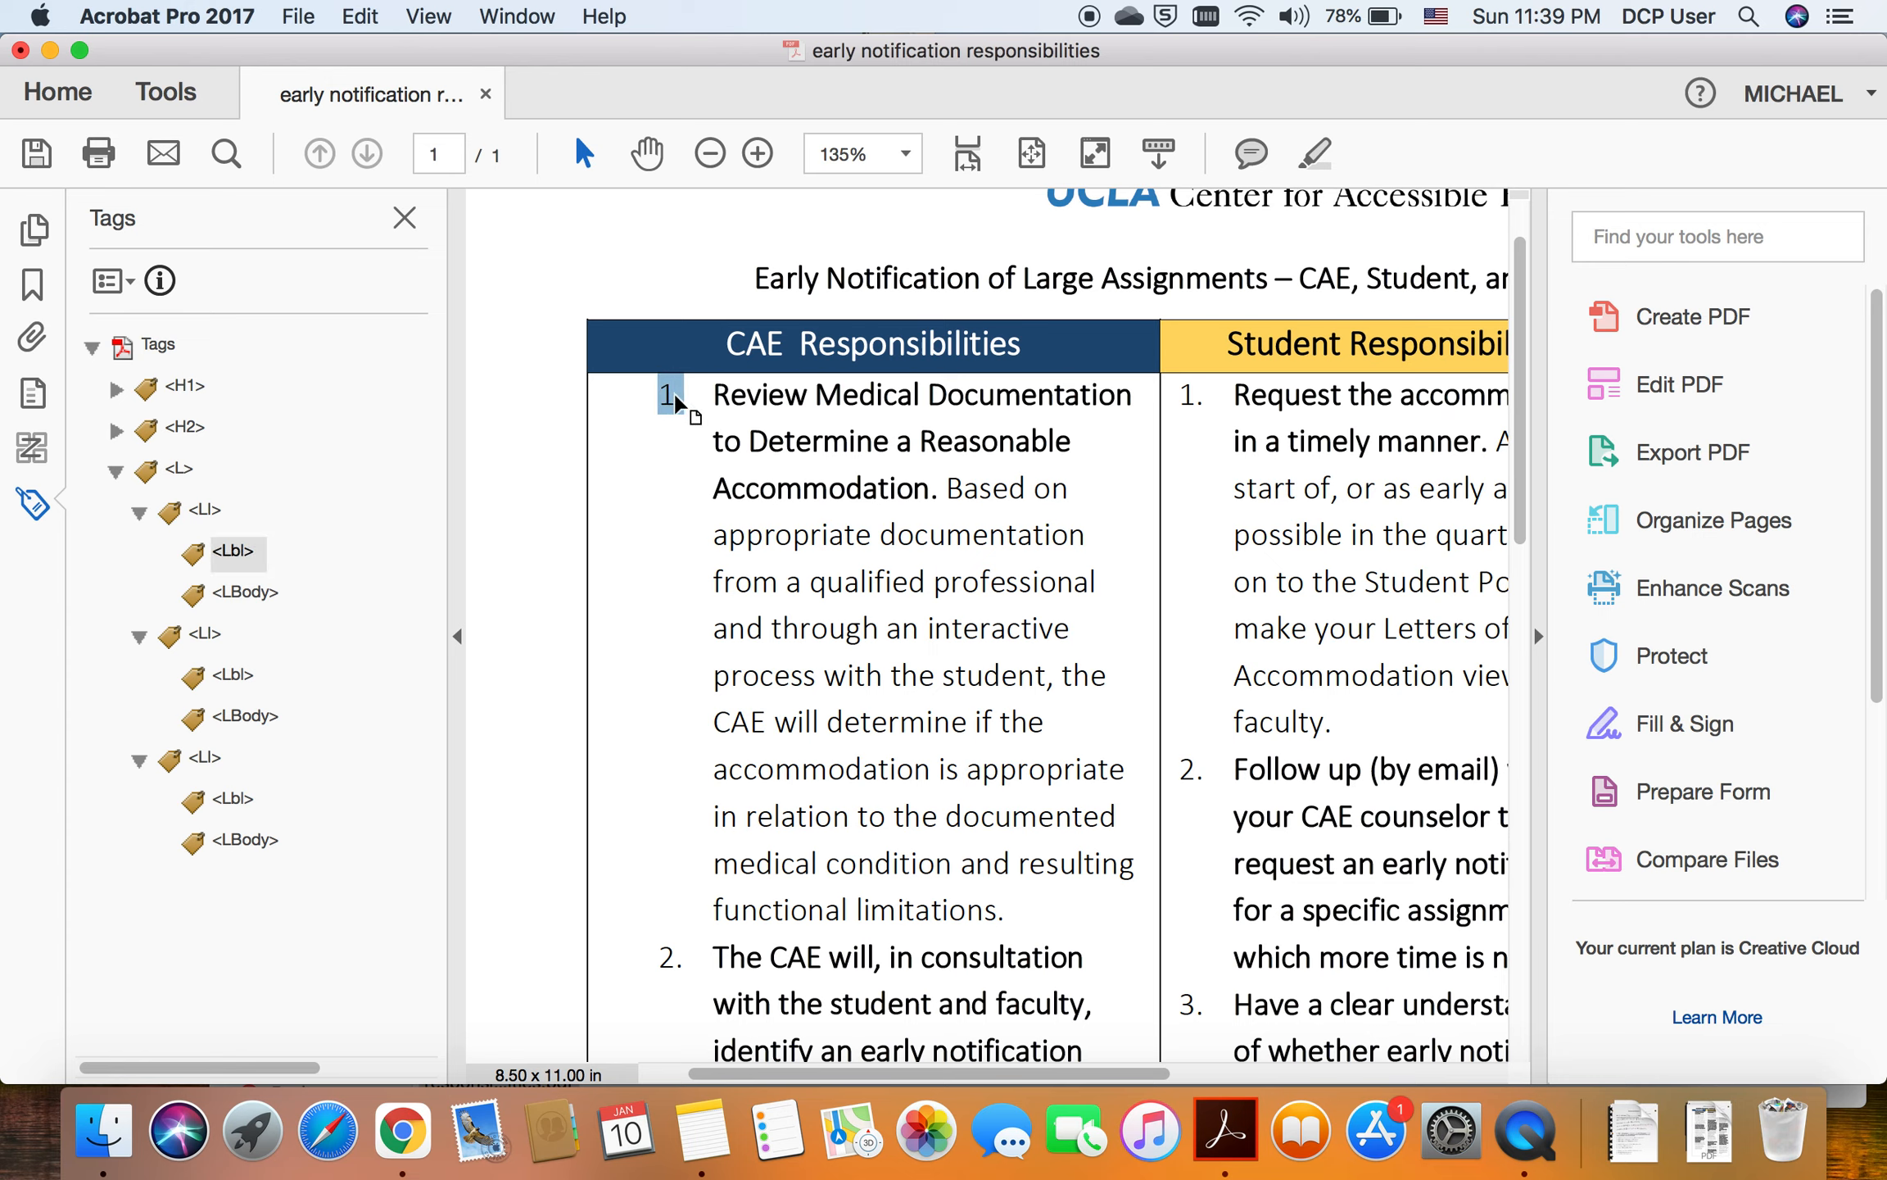
pyautogui.click(114, 279)
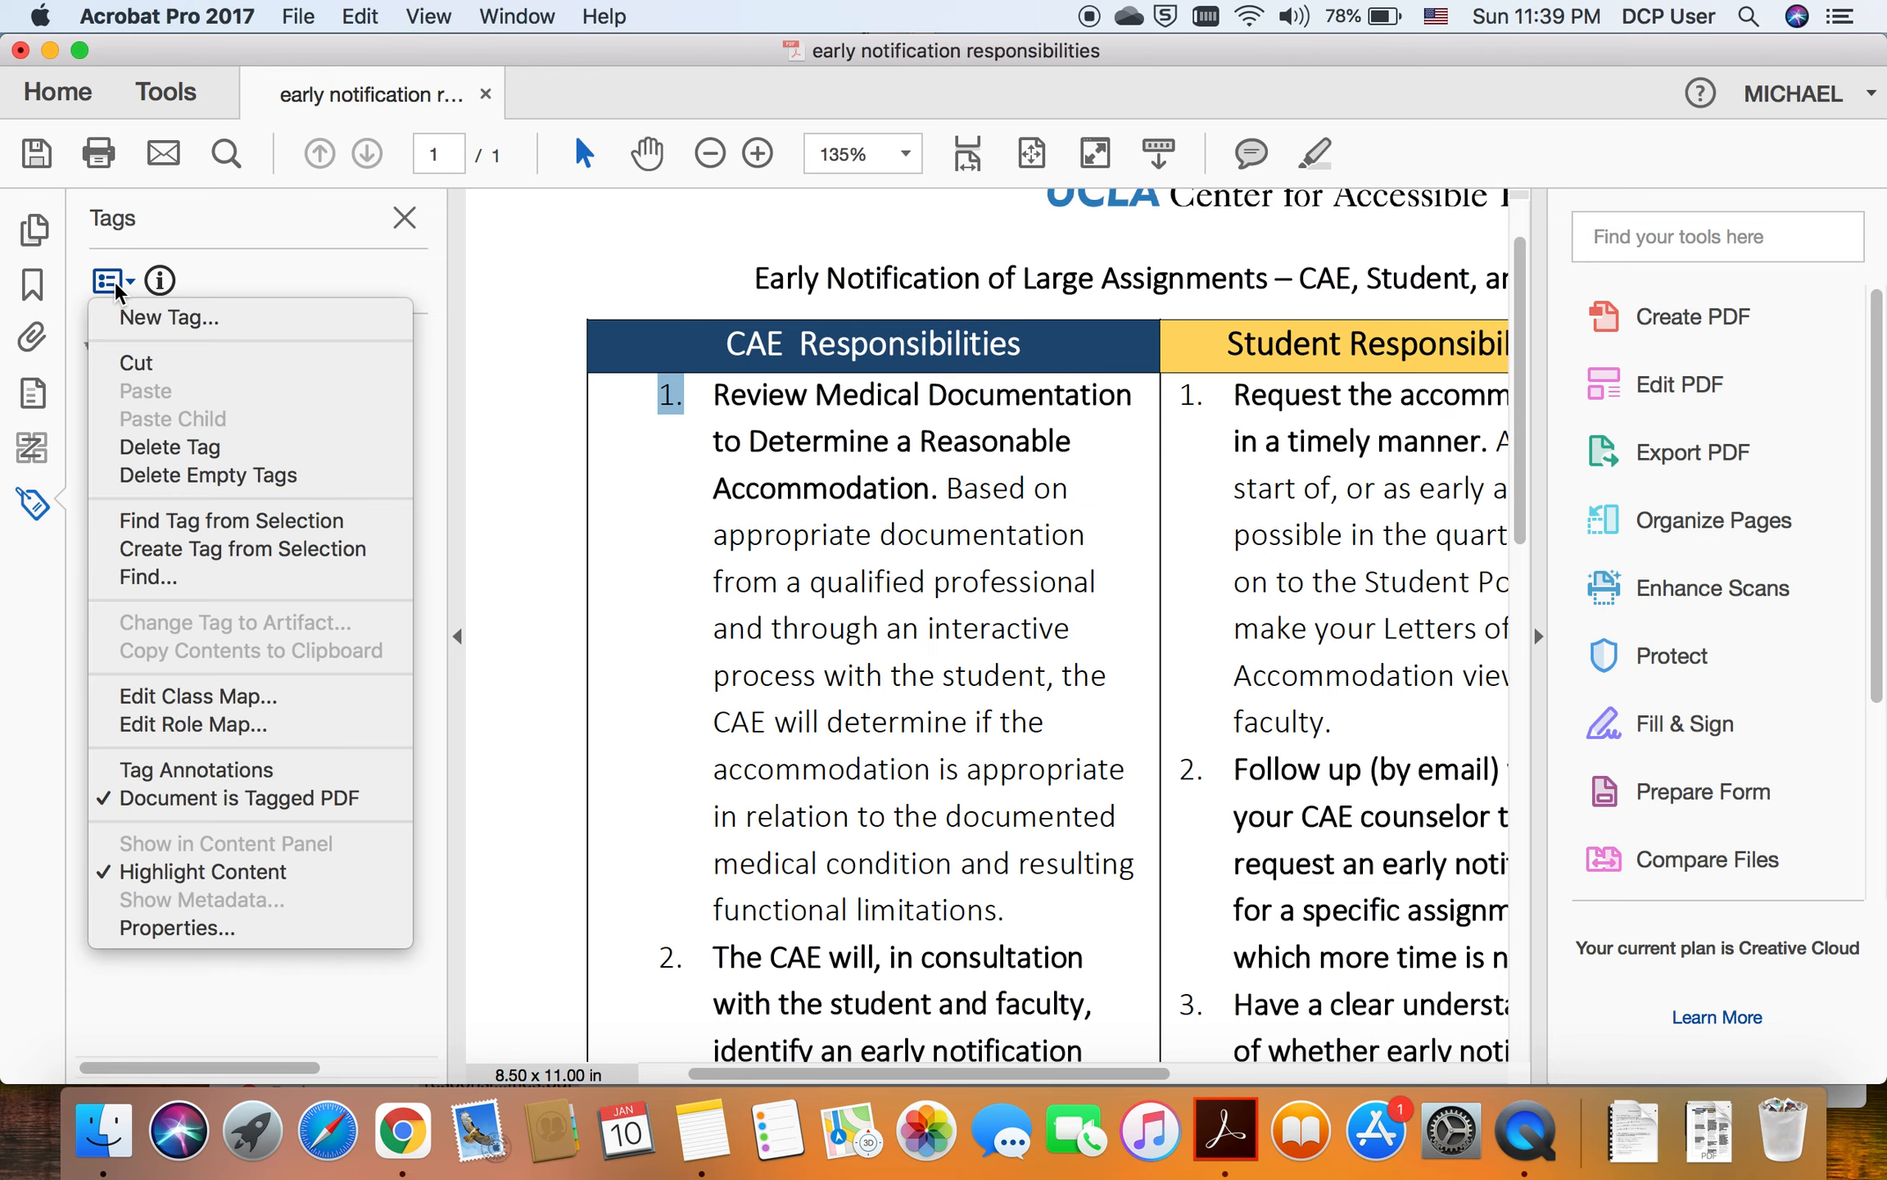
pyautogui.click(231, 549)
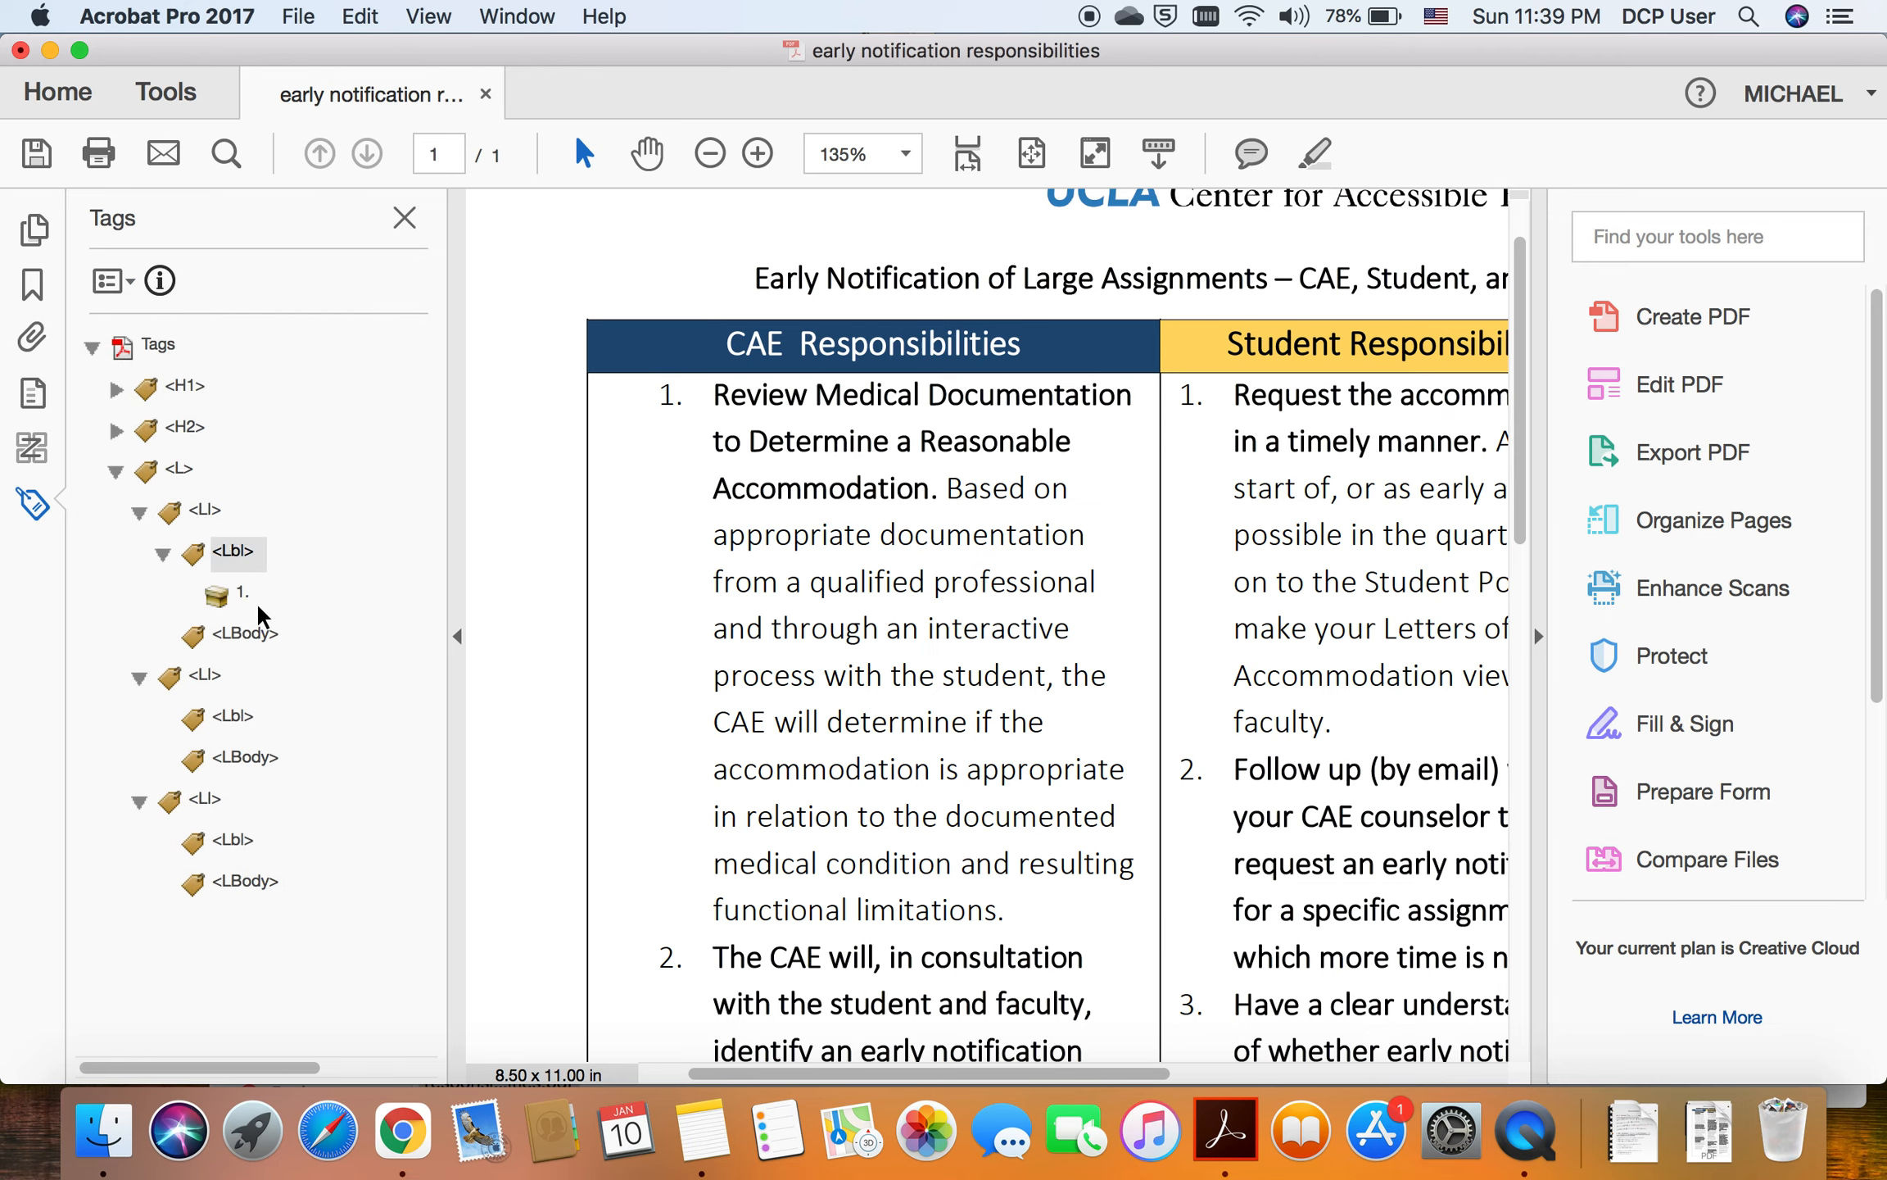
pyautogui.click(243, 596)
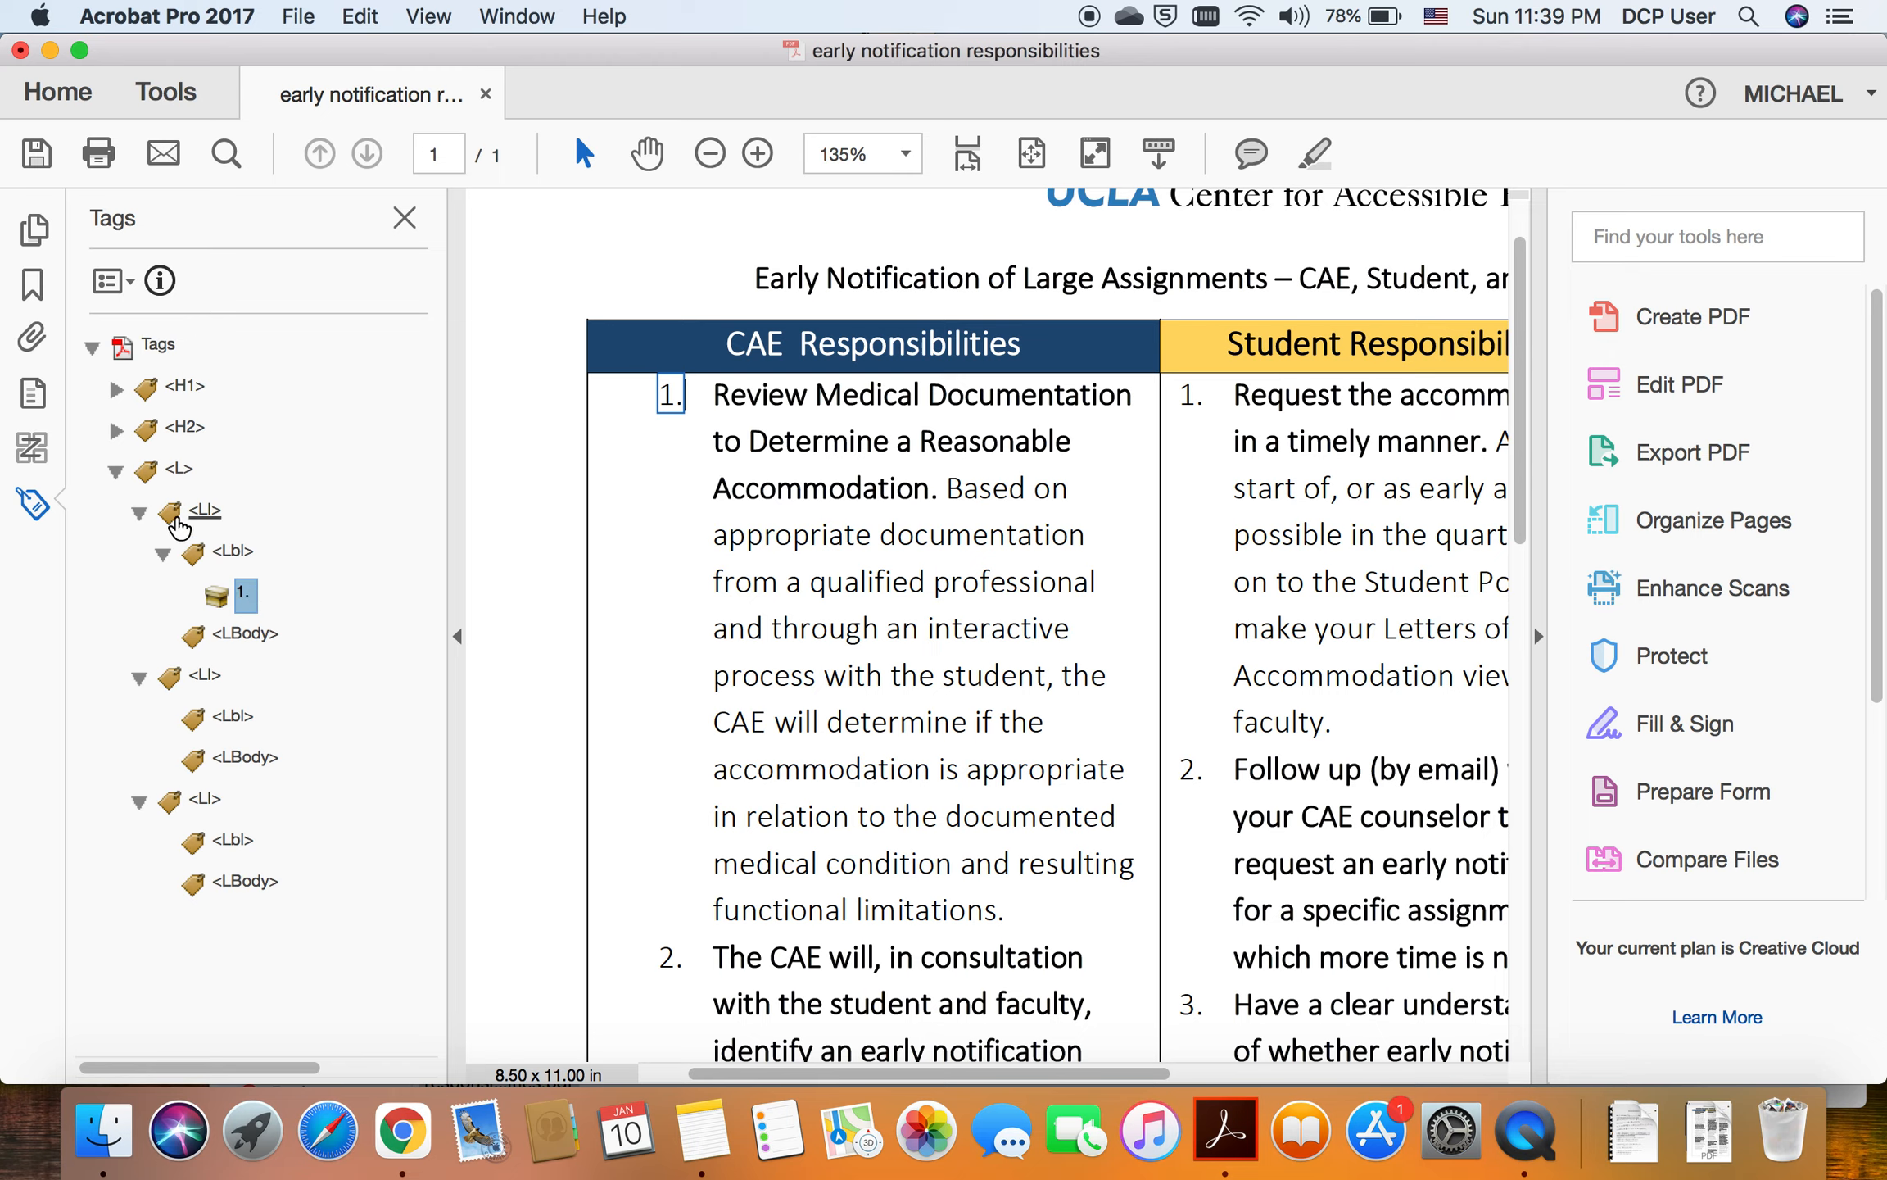
# Step: Collapse the List tag, reselect the number "1." and place it directly under the List with Create Tag from Selection
pyautogui.click(116, 471)
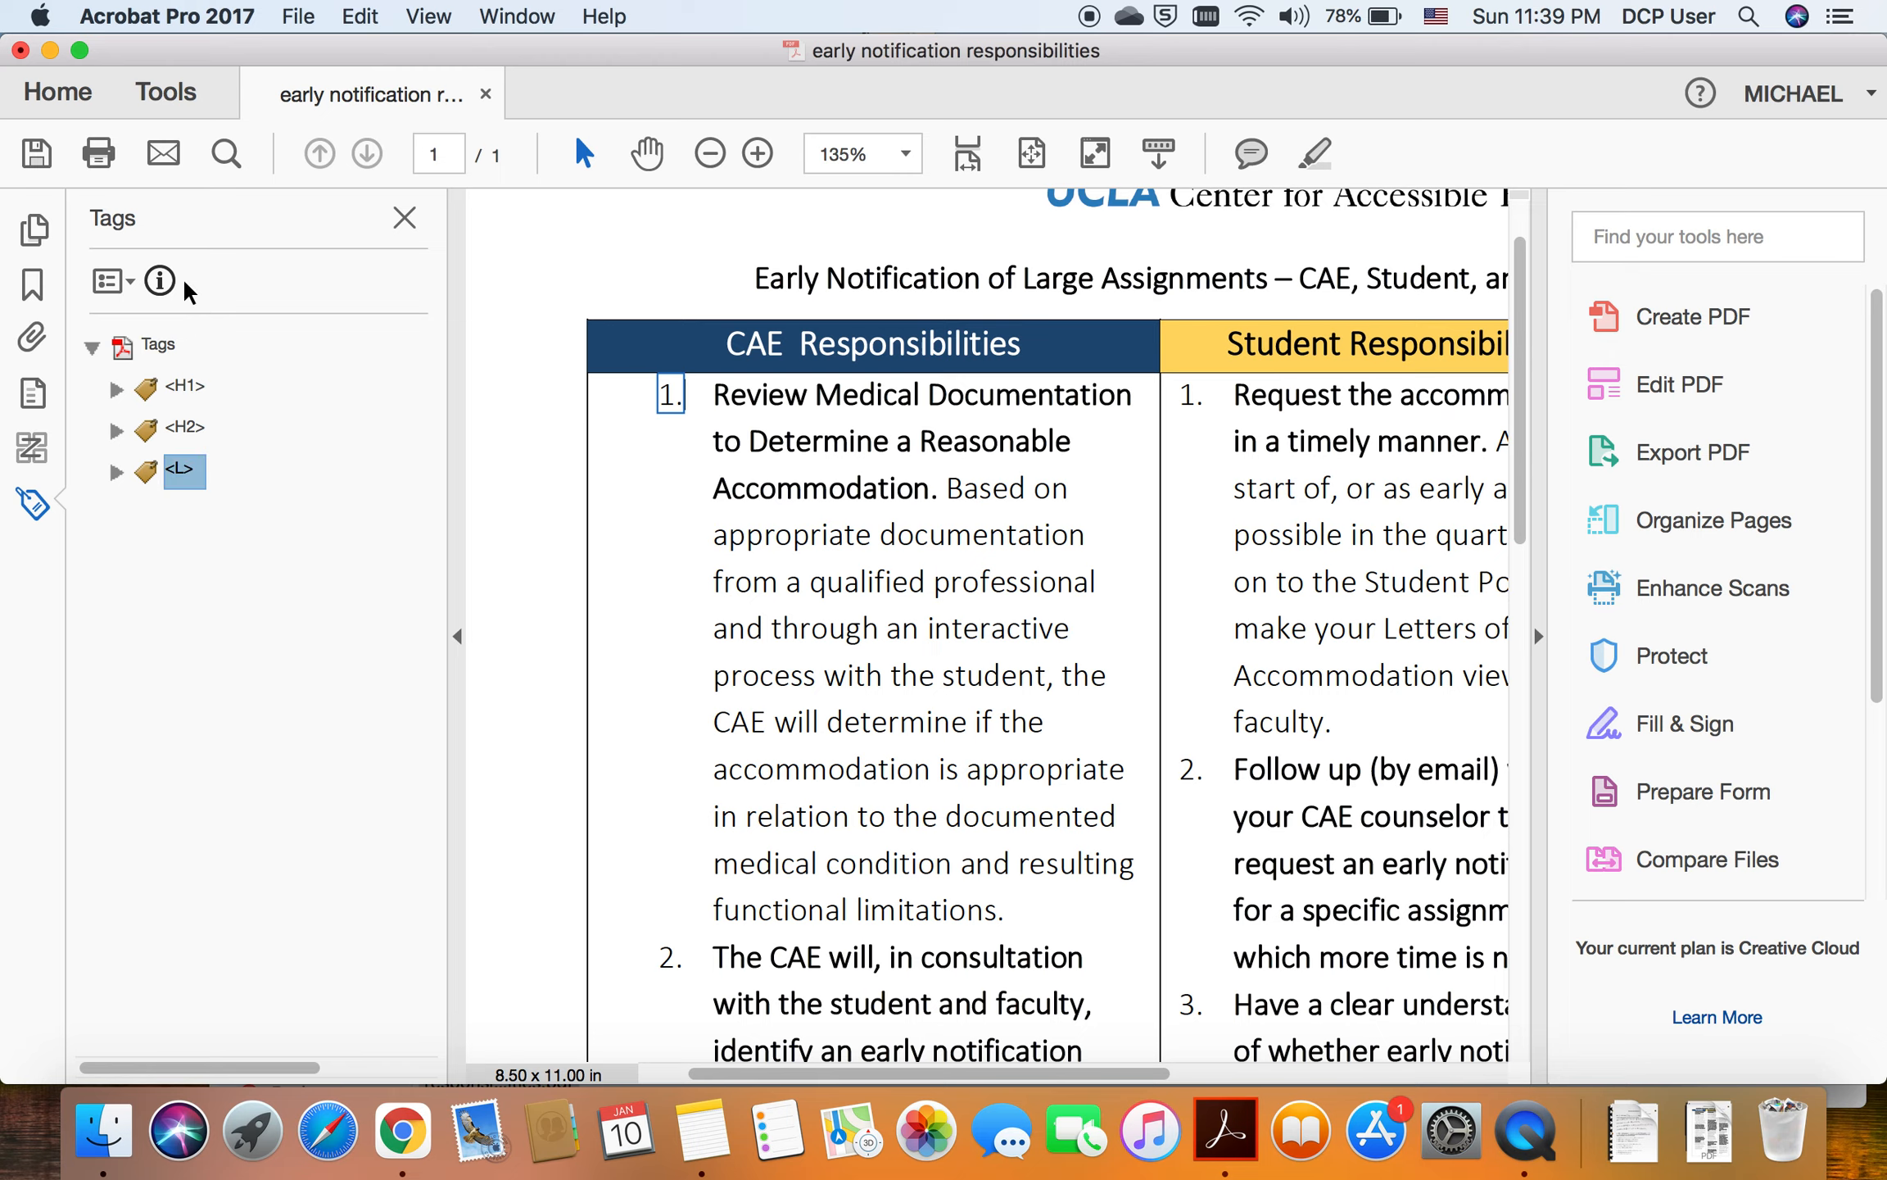
pyautogui.click(116, 279)
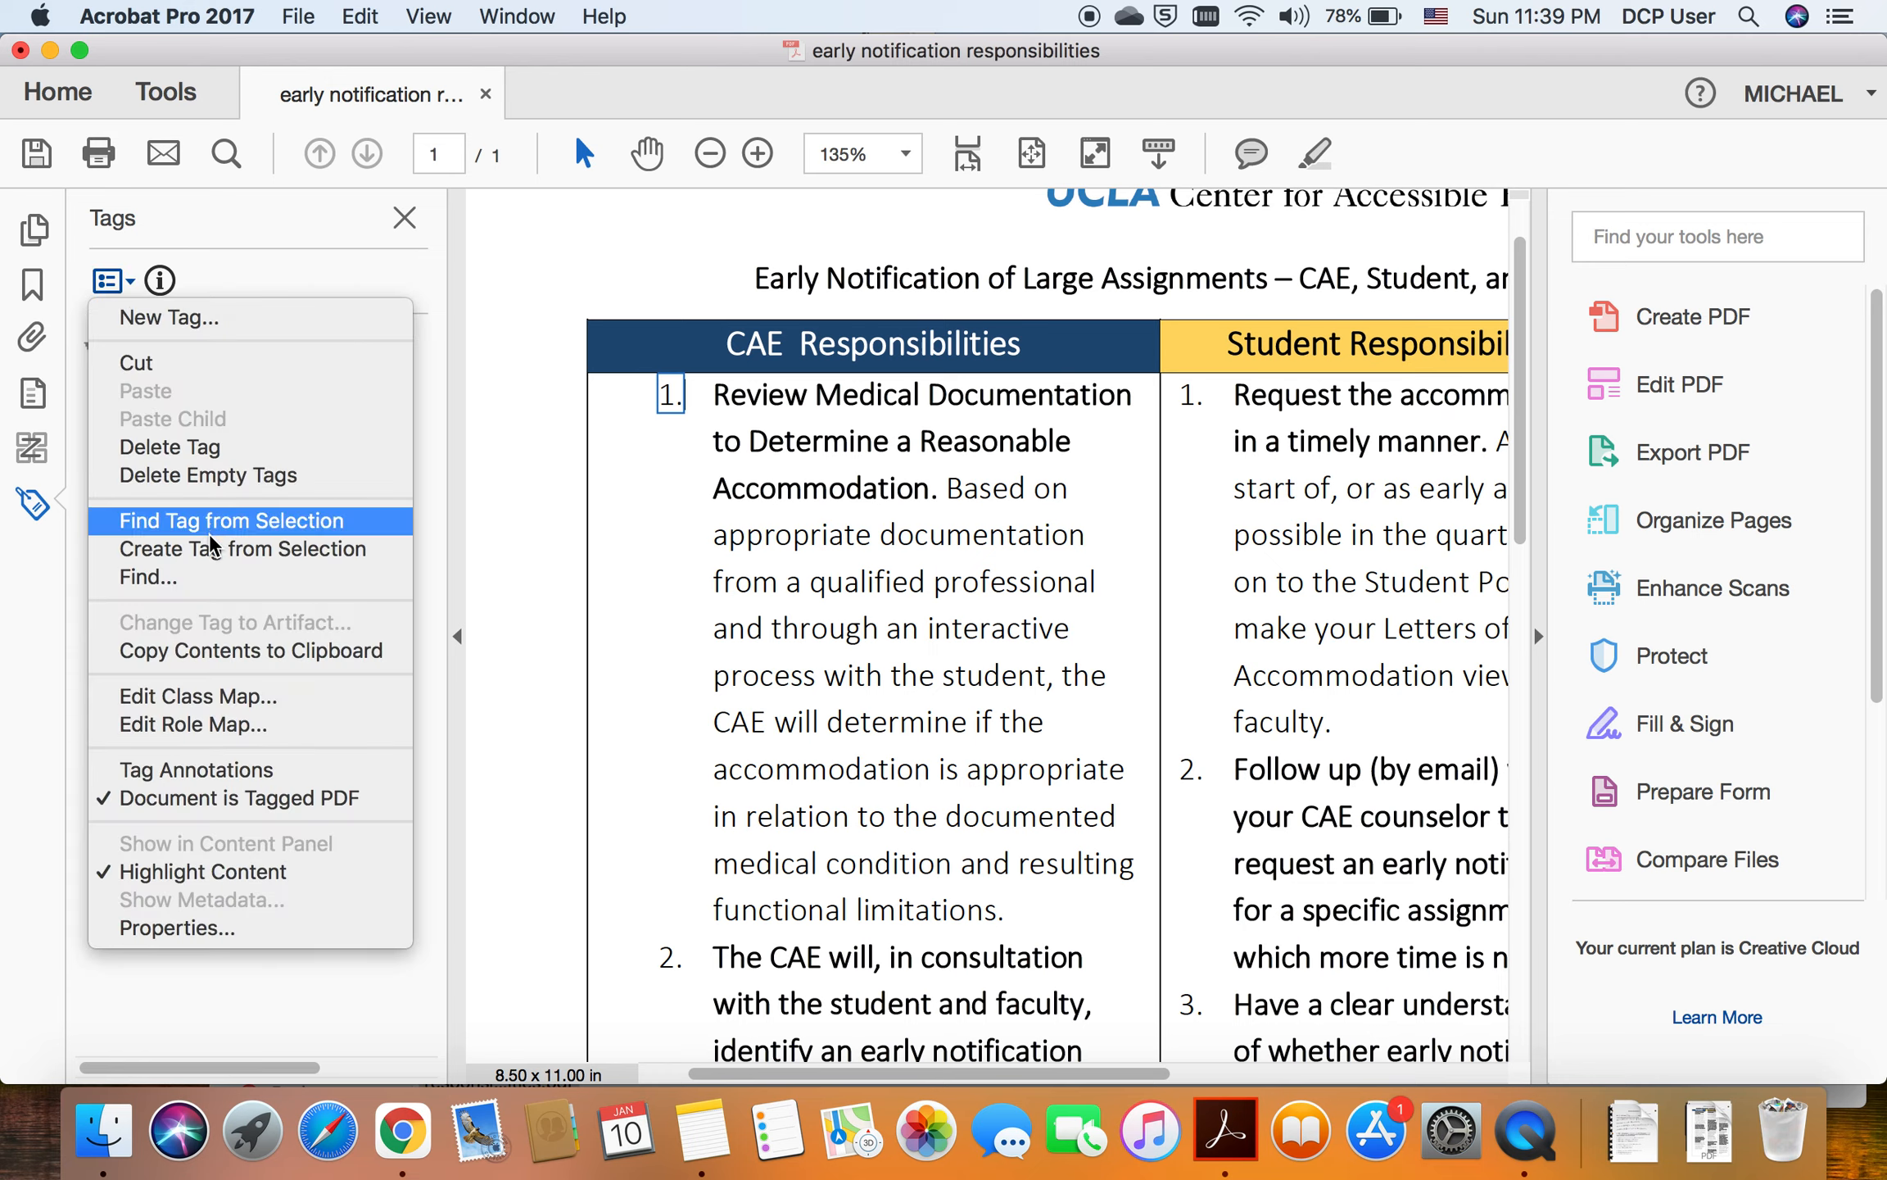
pyautogui.click(658, 386)
pyautogui.moveTo(657, 385); pyautogui.dragTo(684, 387)
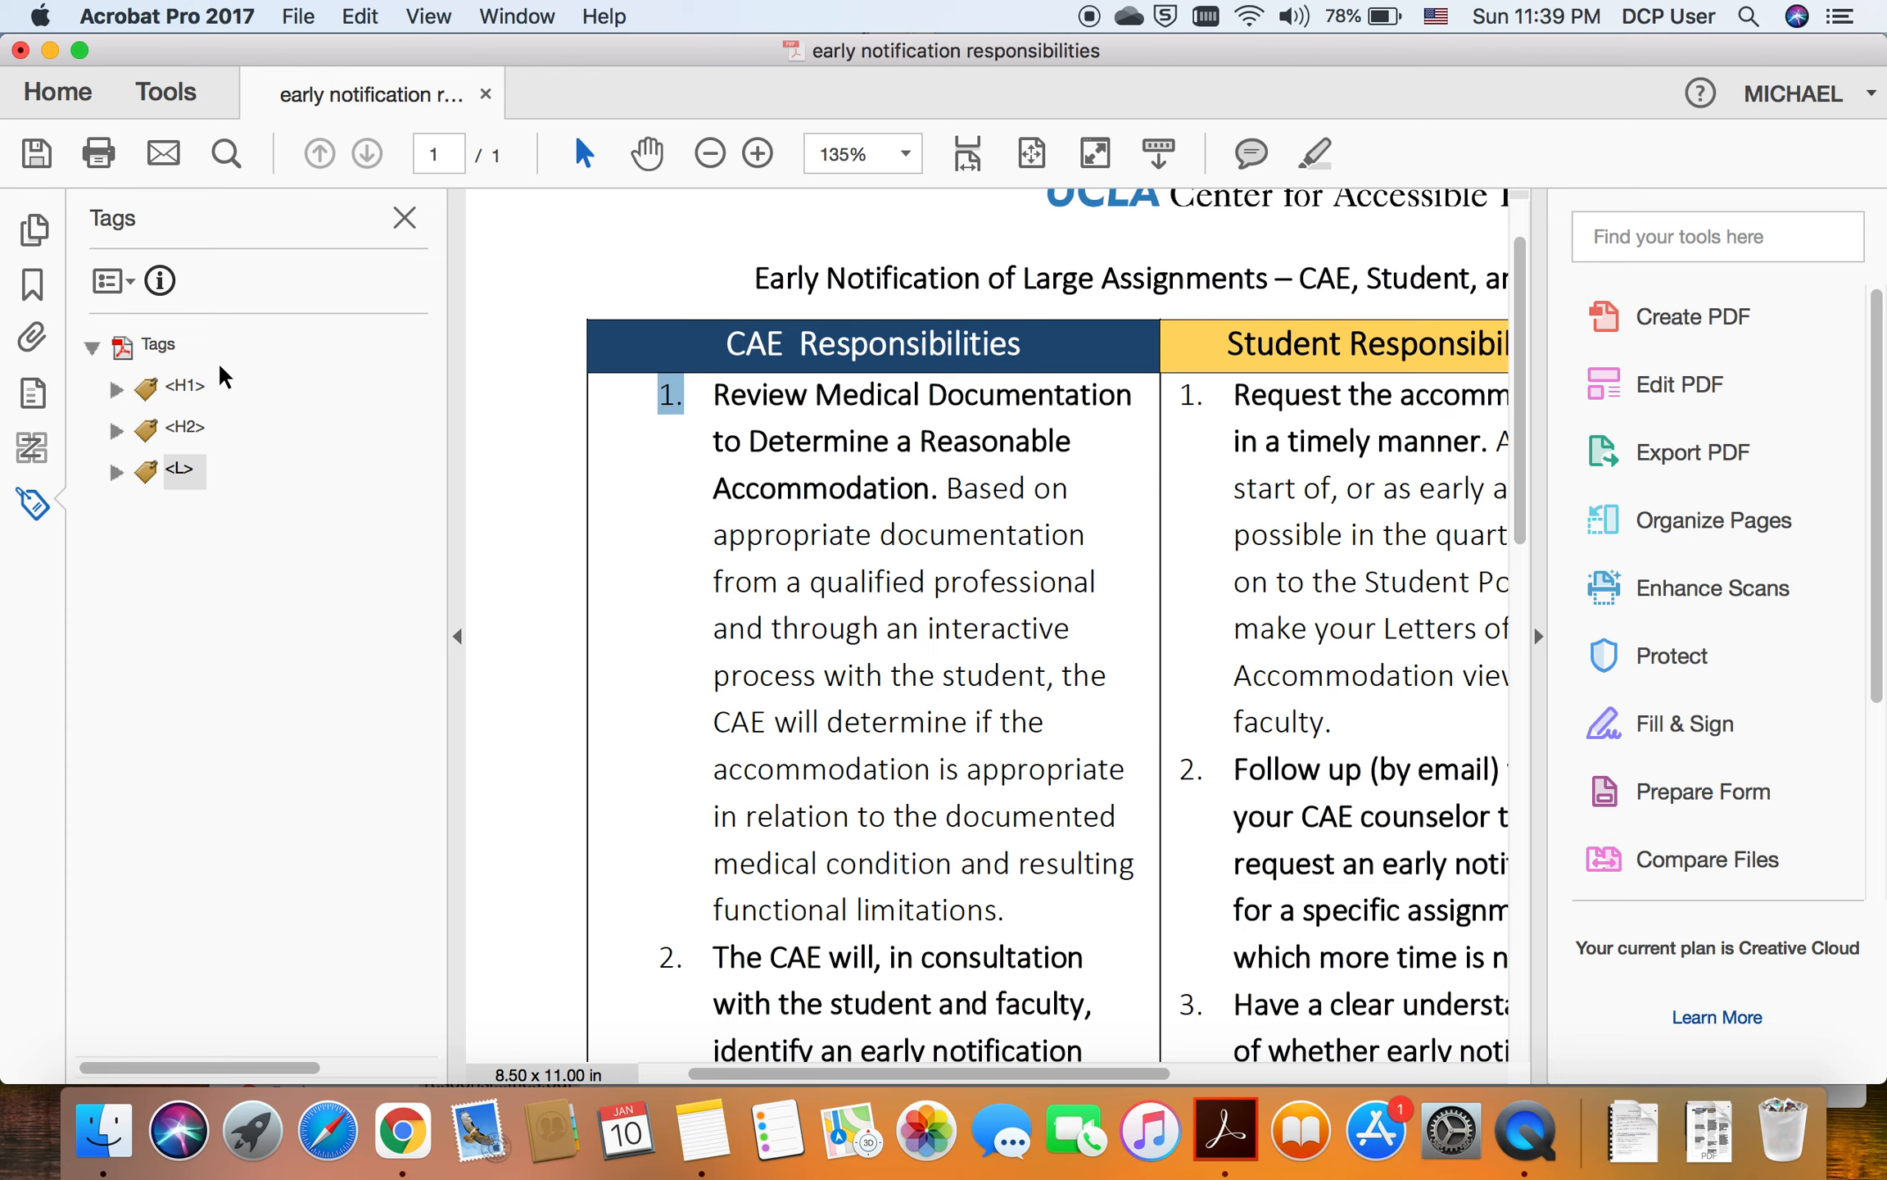
pyautogui.click(117, 279)
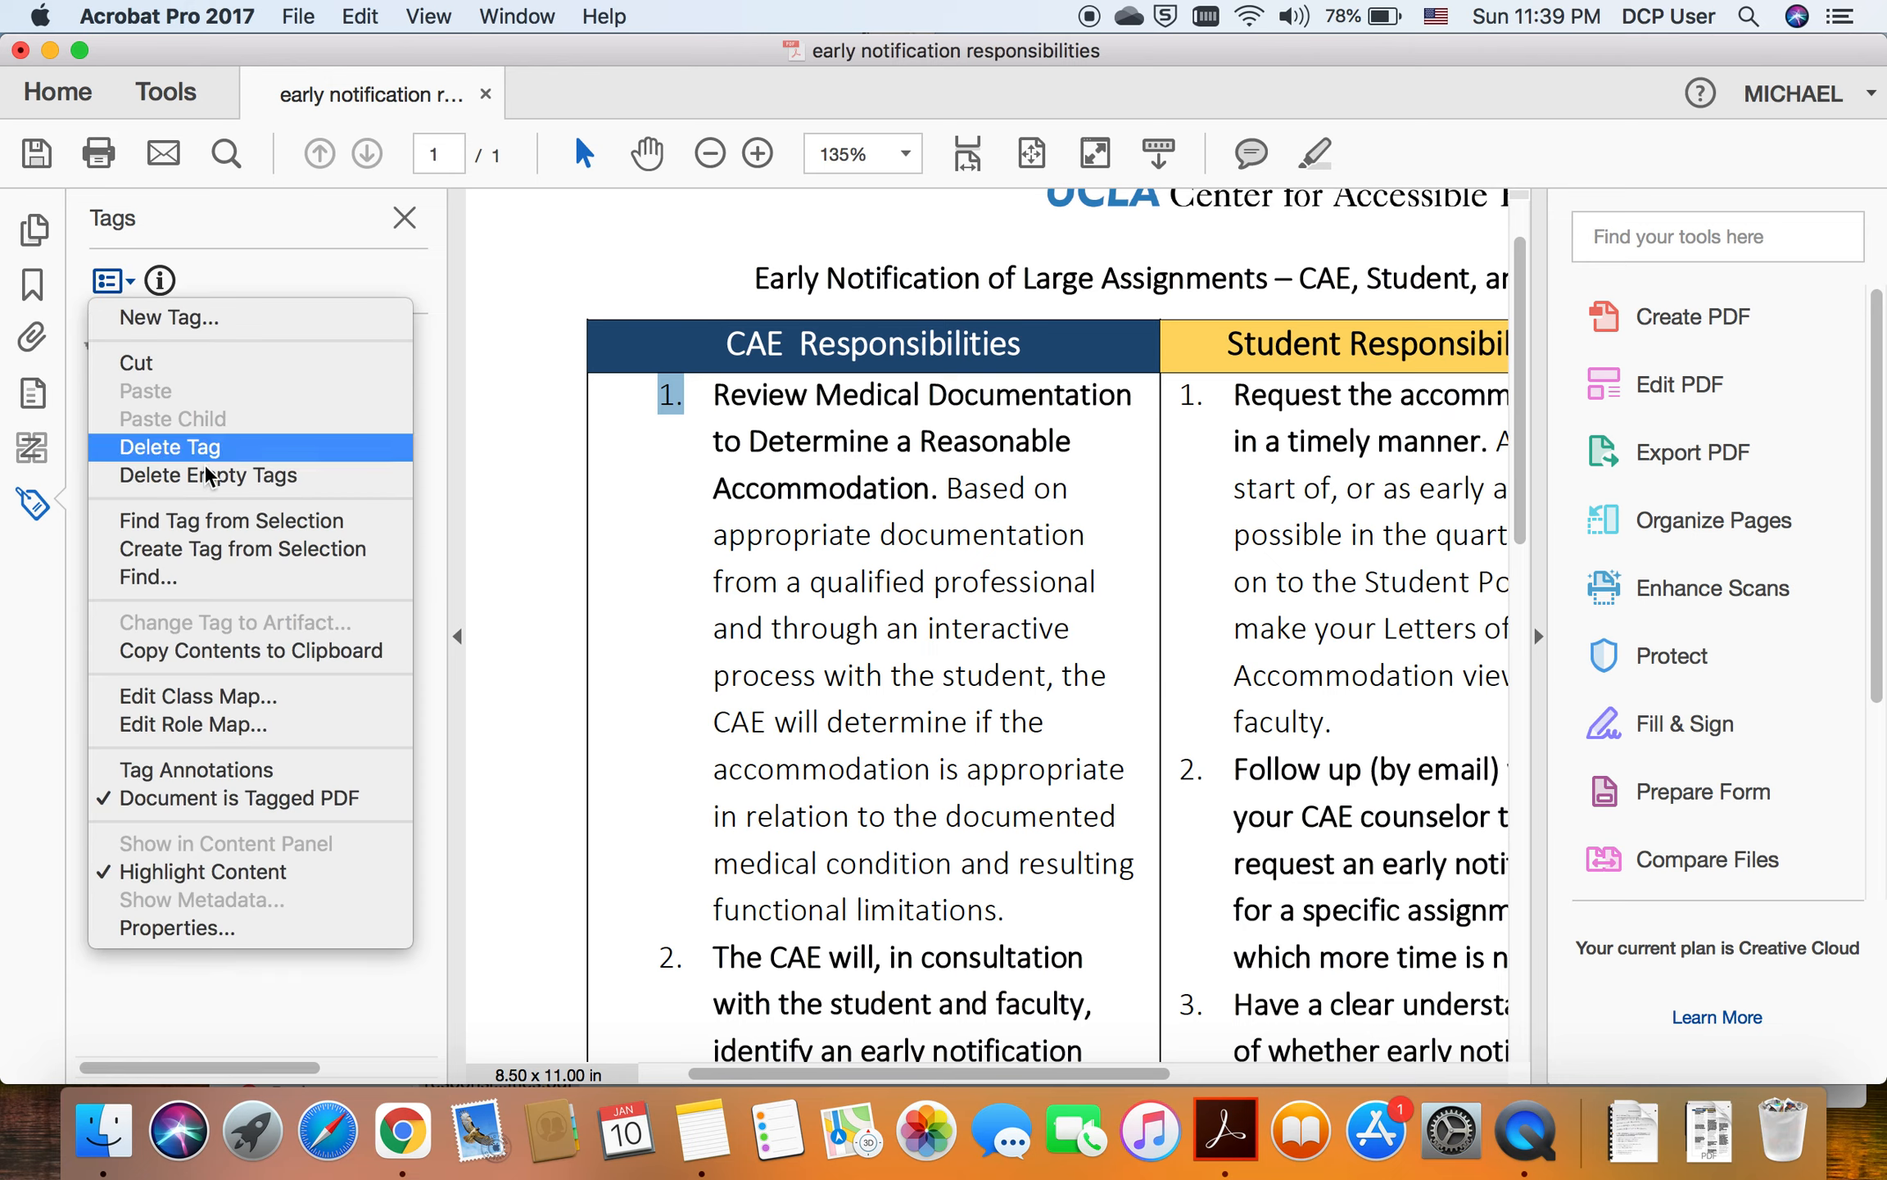
pyautogui.click(203, 544)
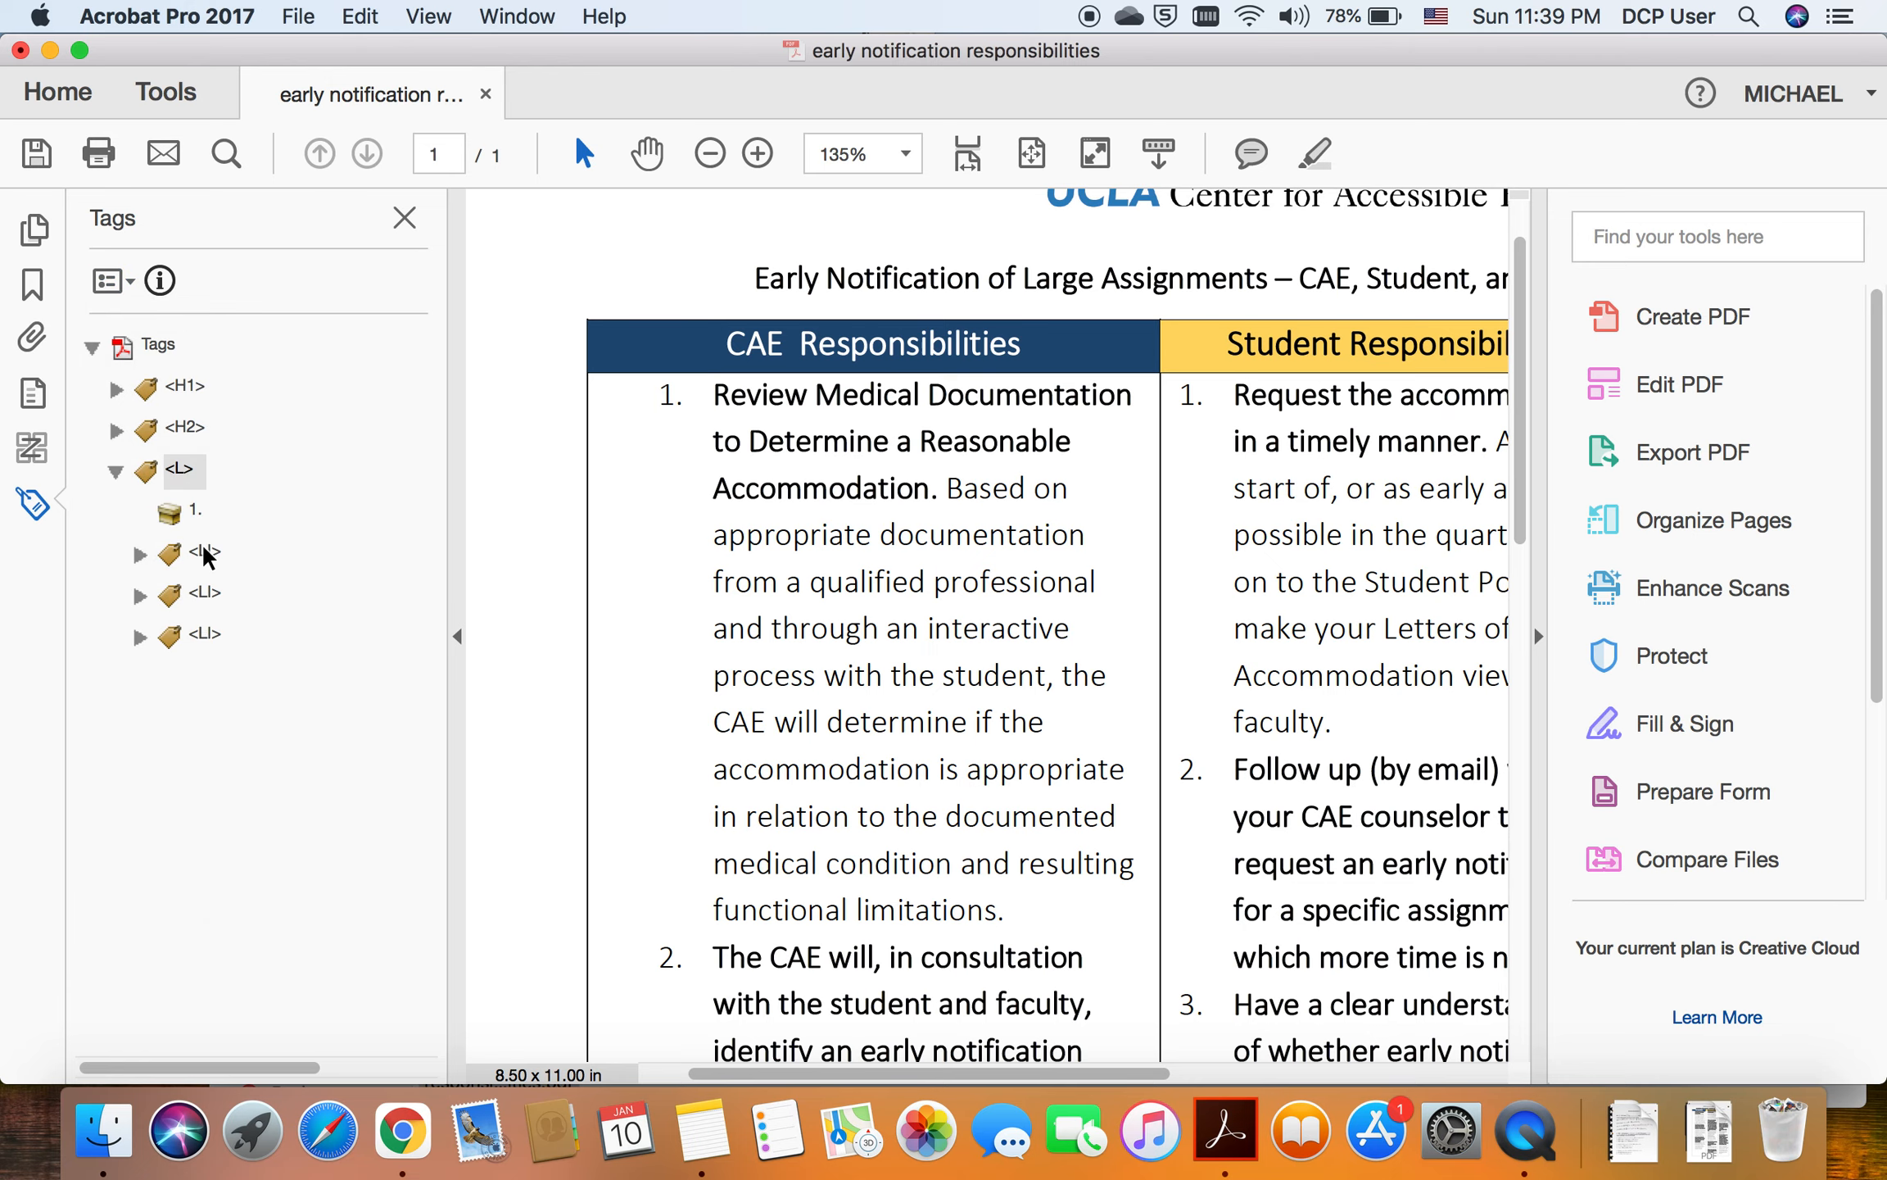
pyautogui.click(197, 513)
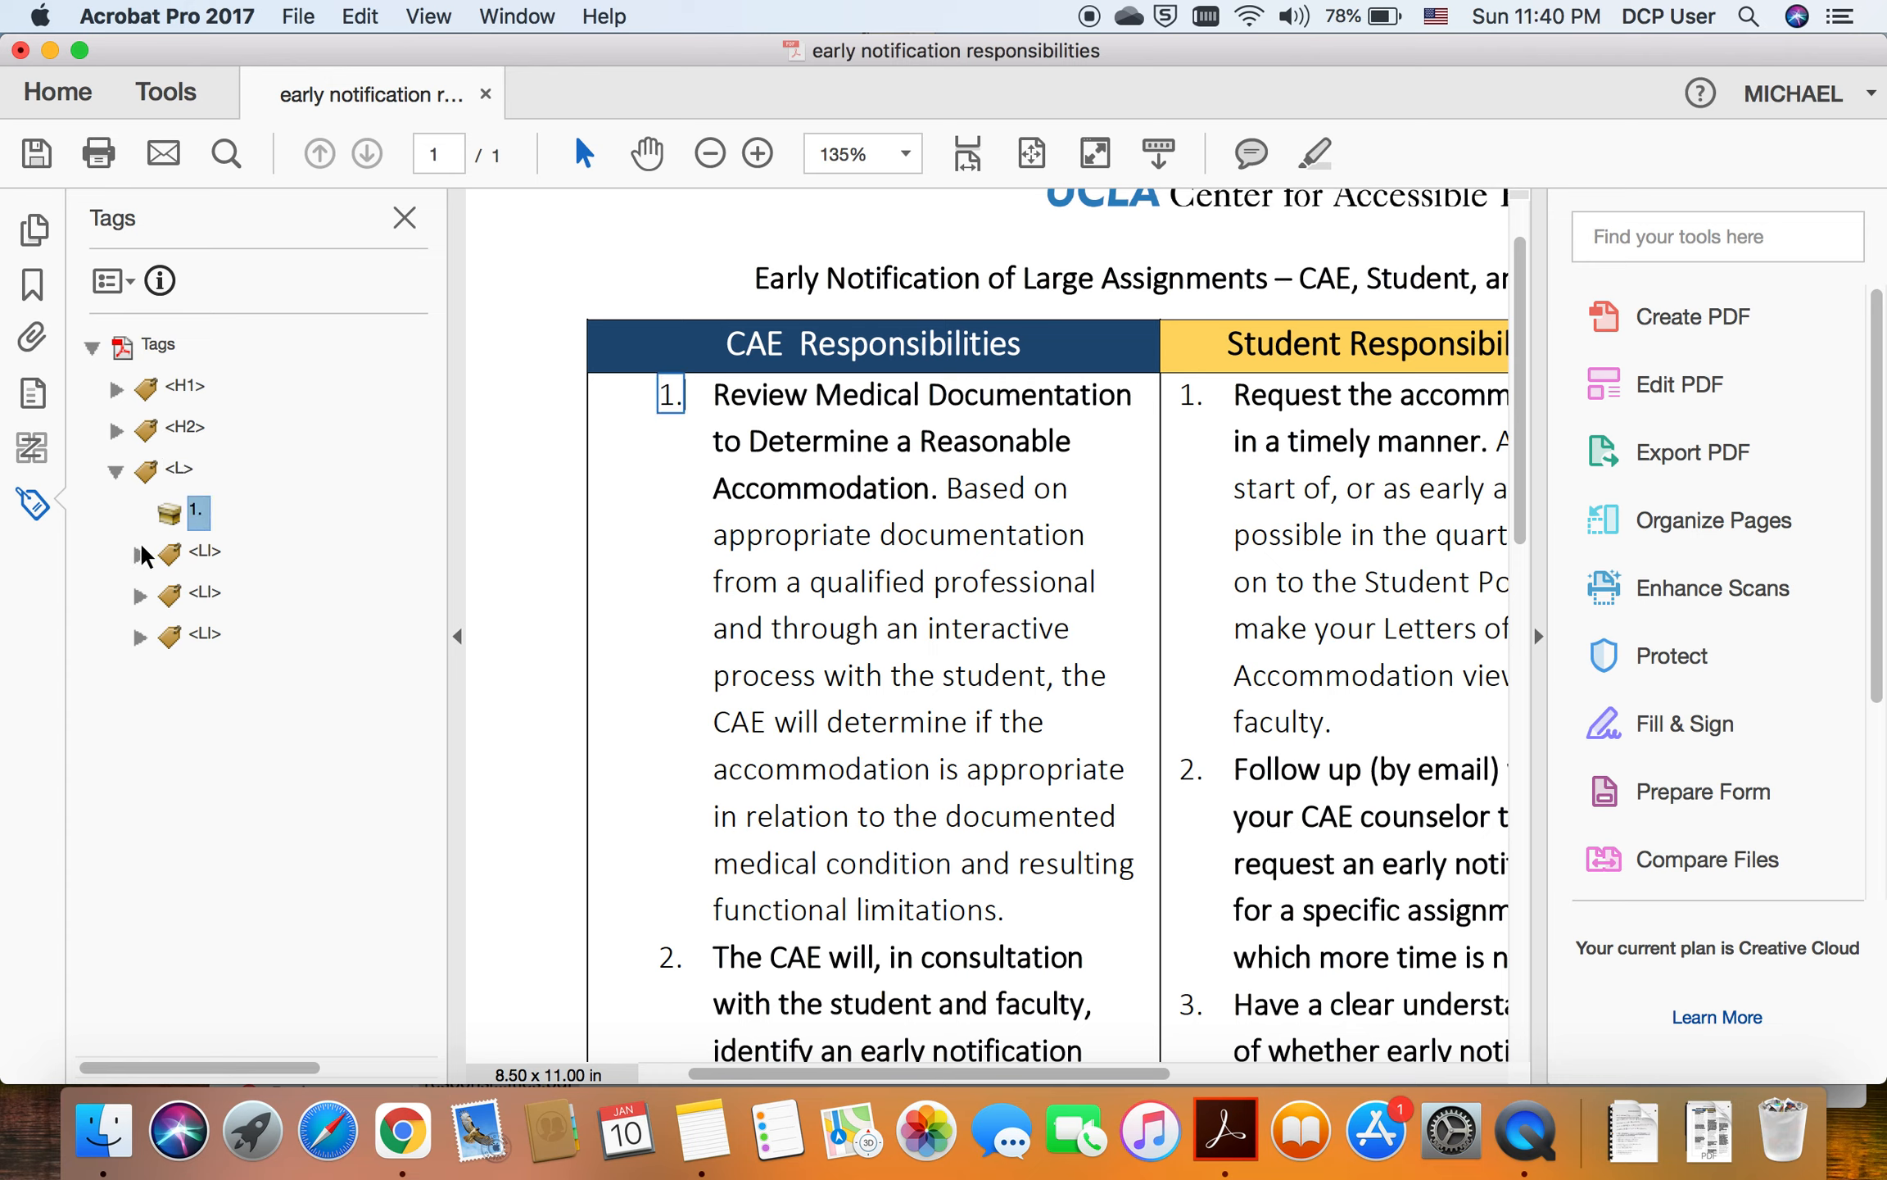
# Step: Create a new Lbl tag directly after the first List Item, inside the List tag
pyautogui.click(140, 554)
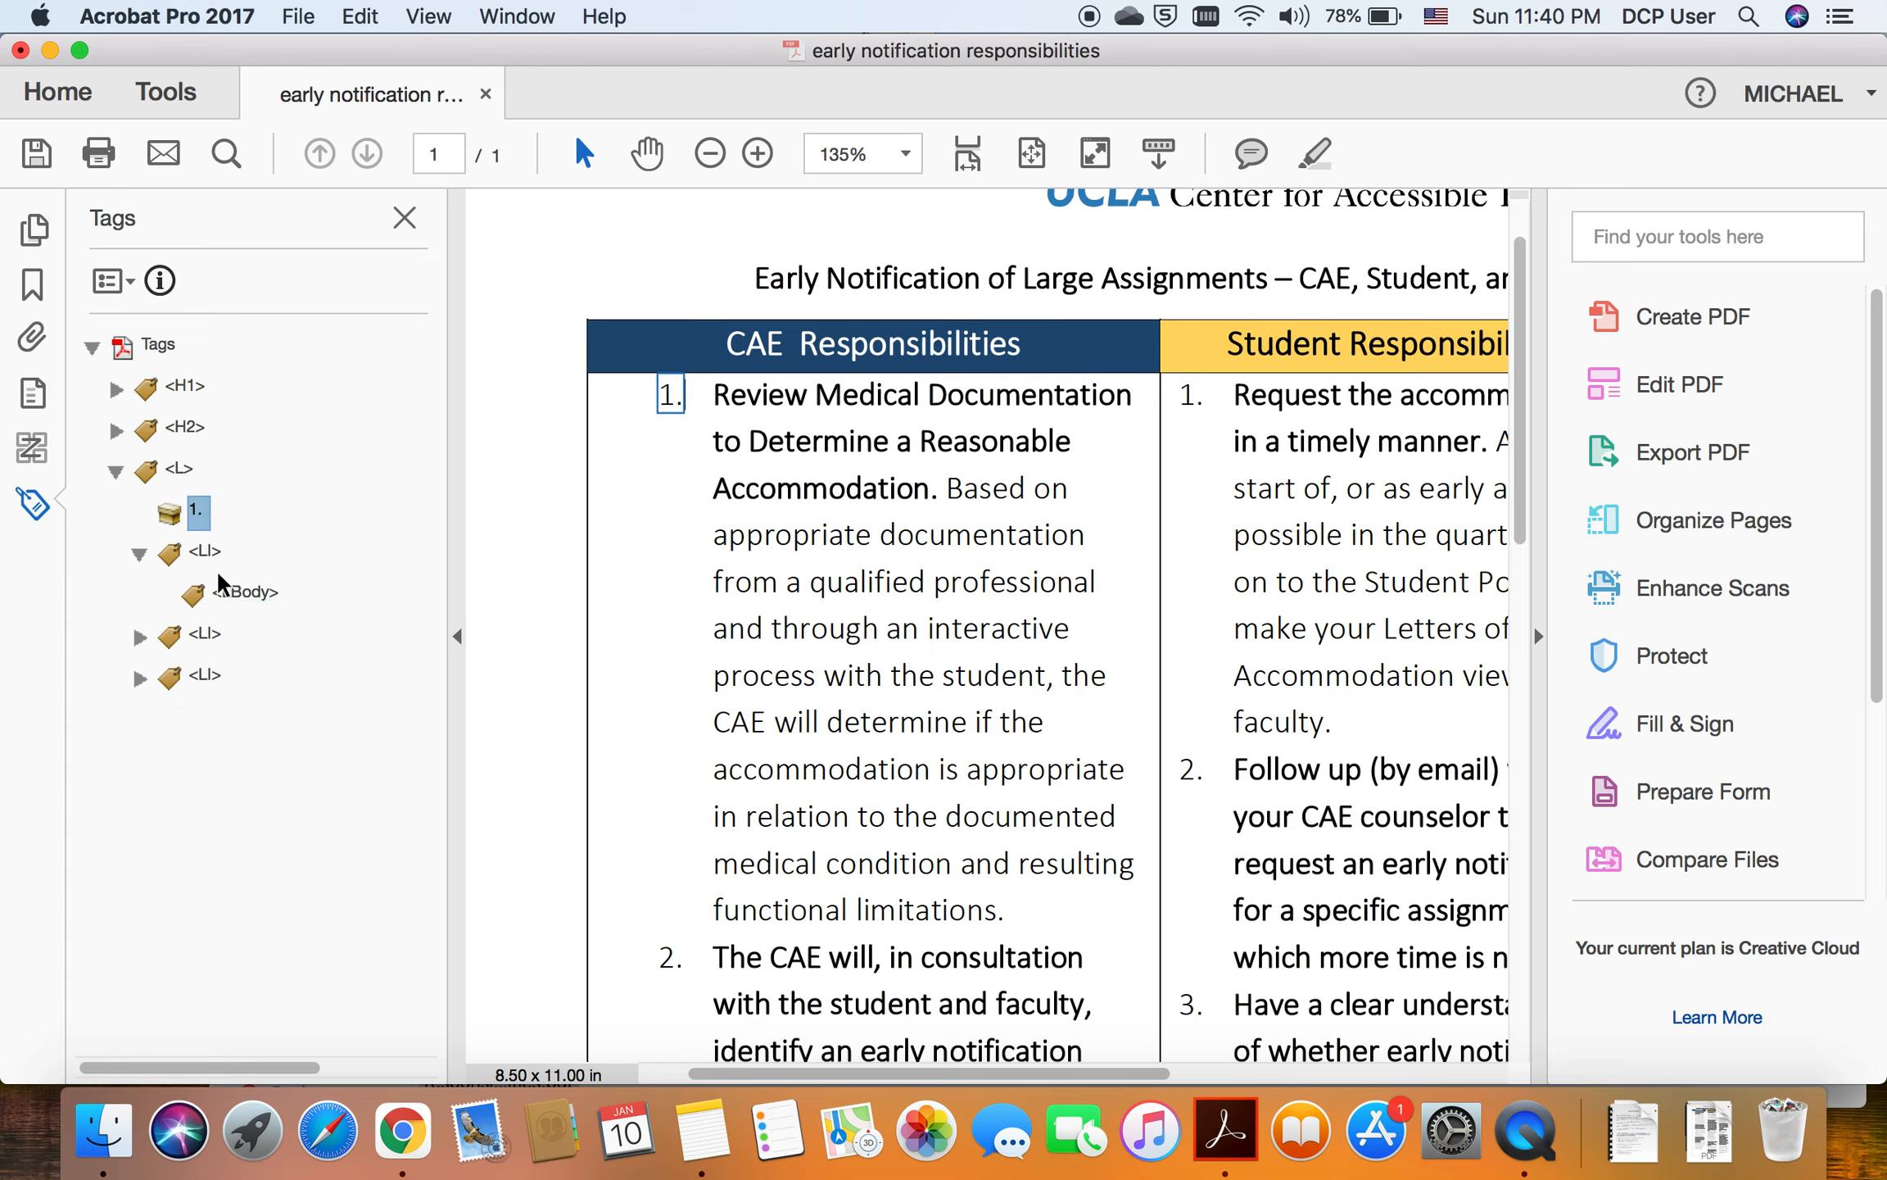
pyautogui.click(140, 637)
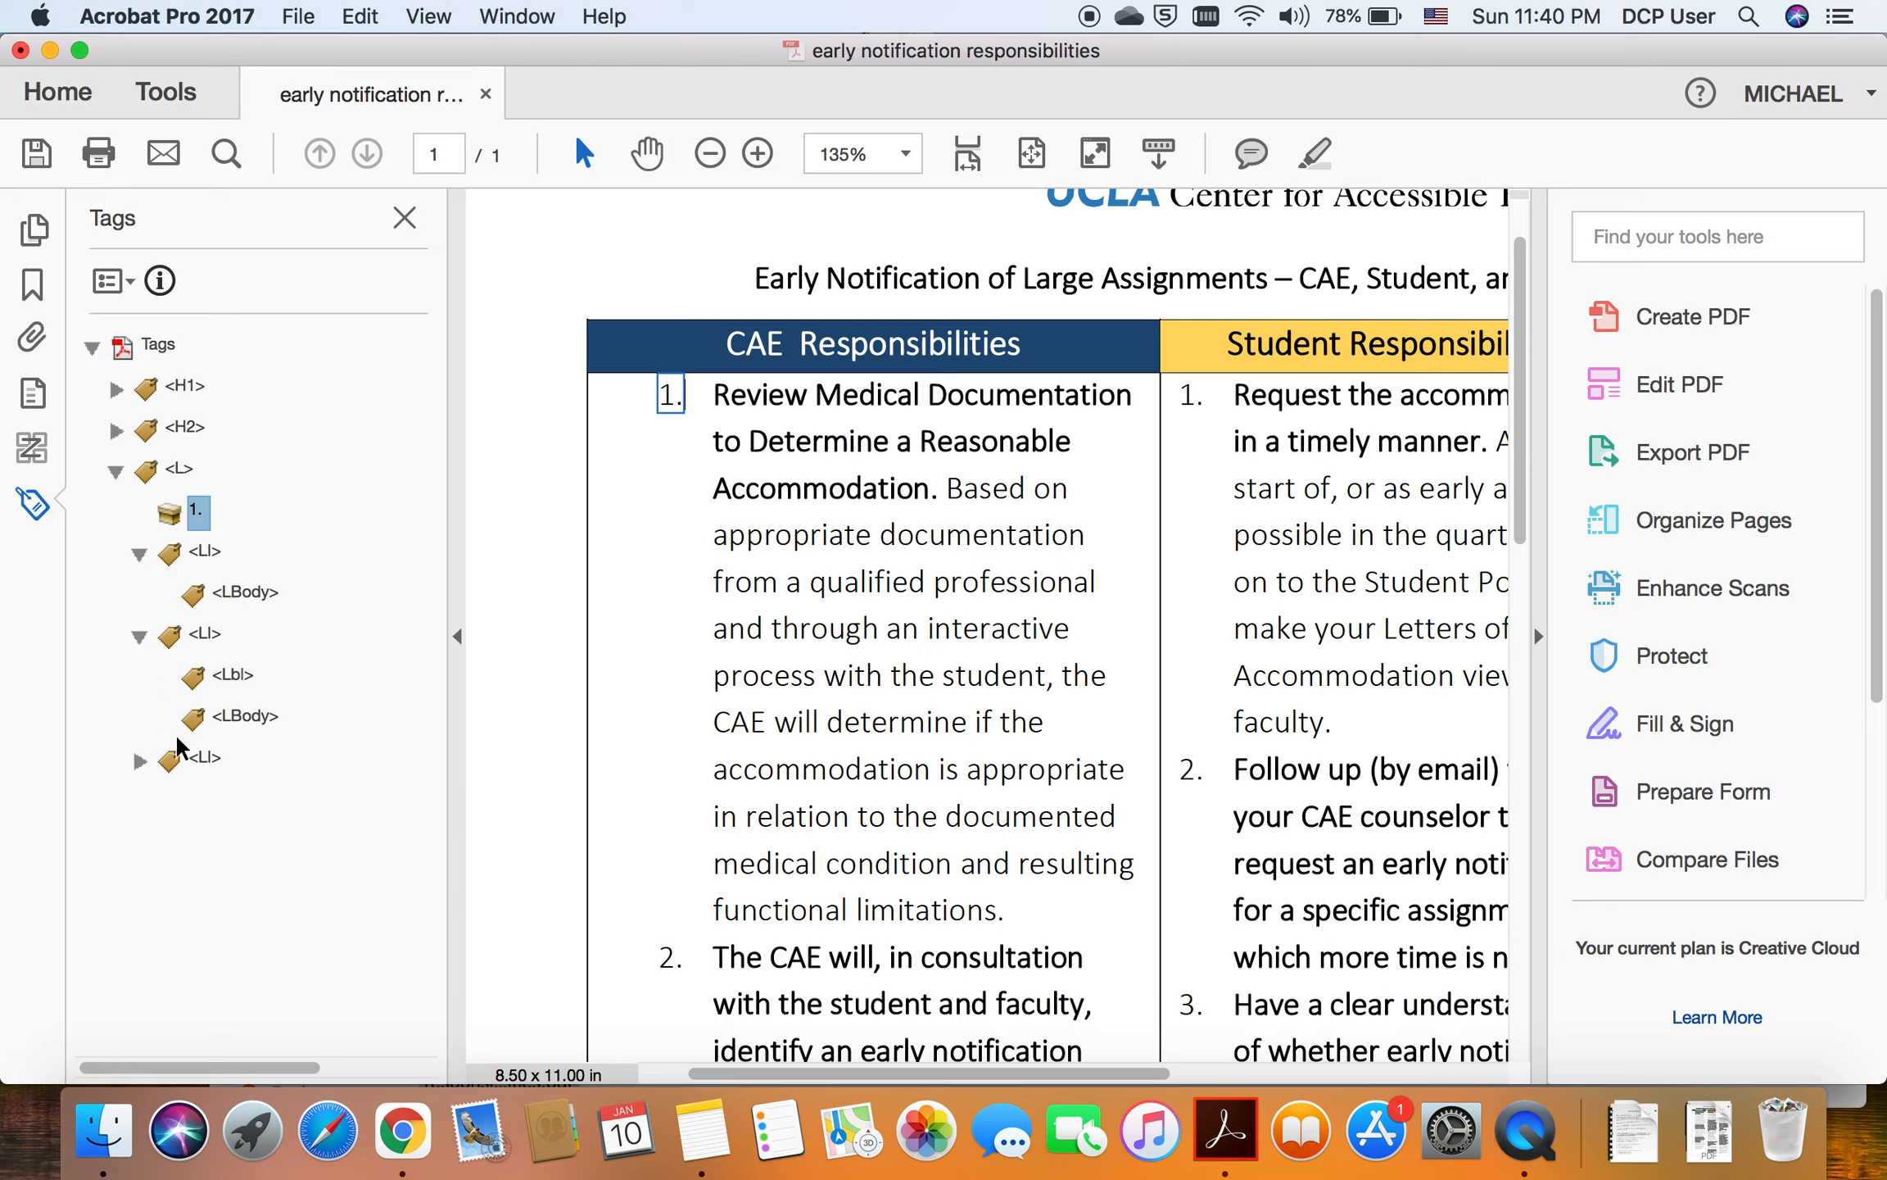
pyautogui.click(205, 551)
pyautogui.click(106, 281)
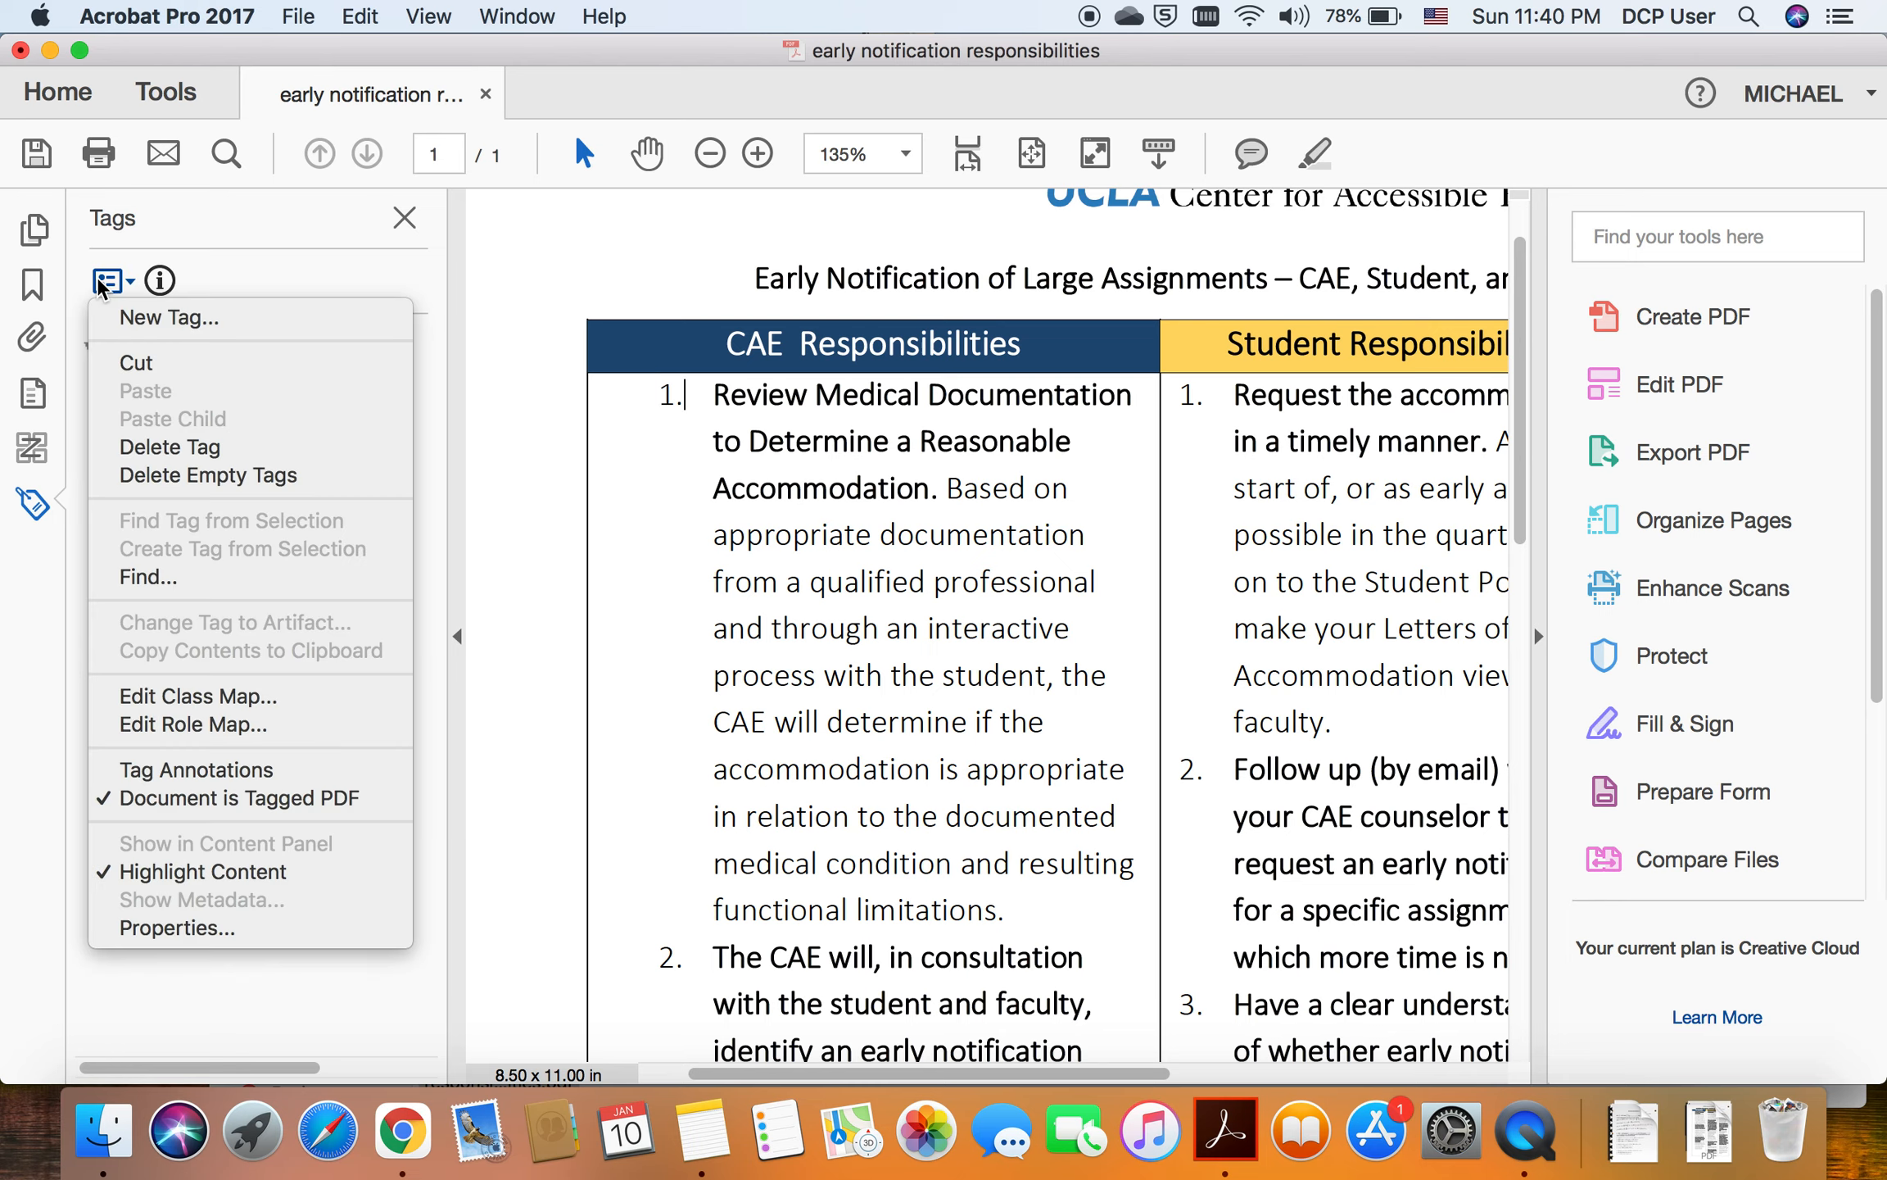
pyautogui.click(145, 318)
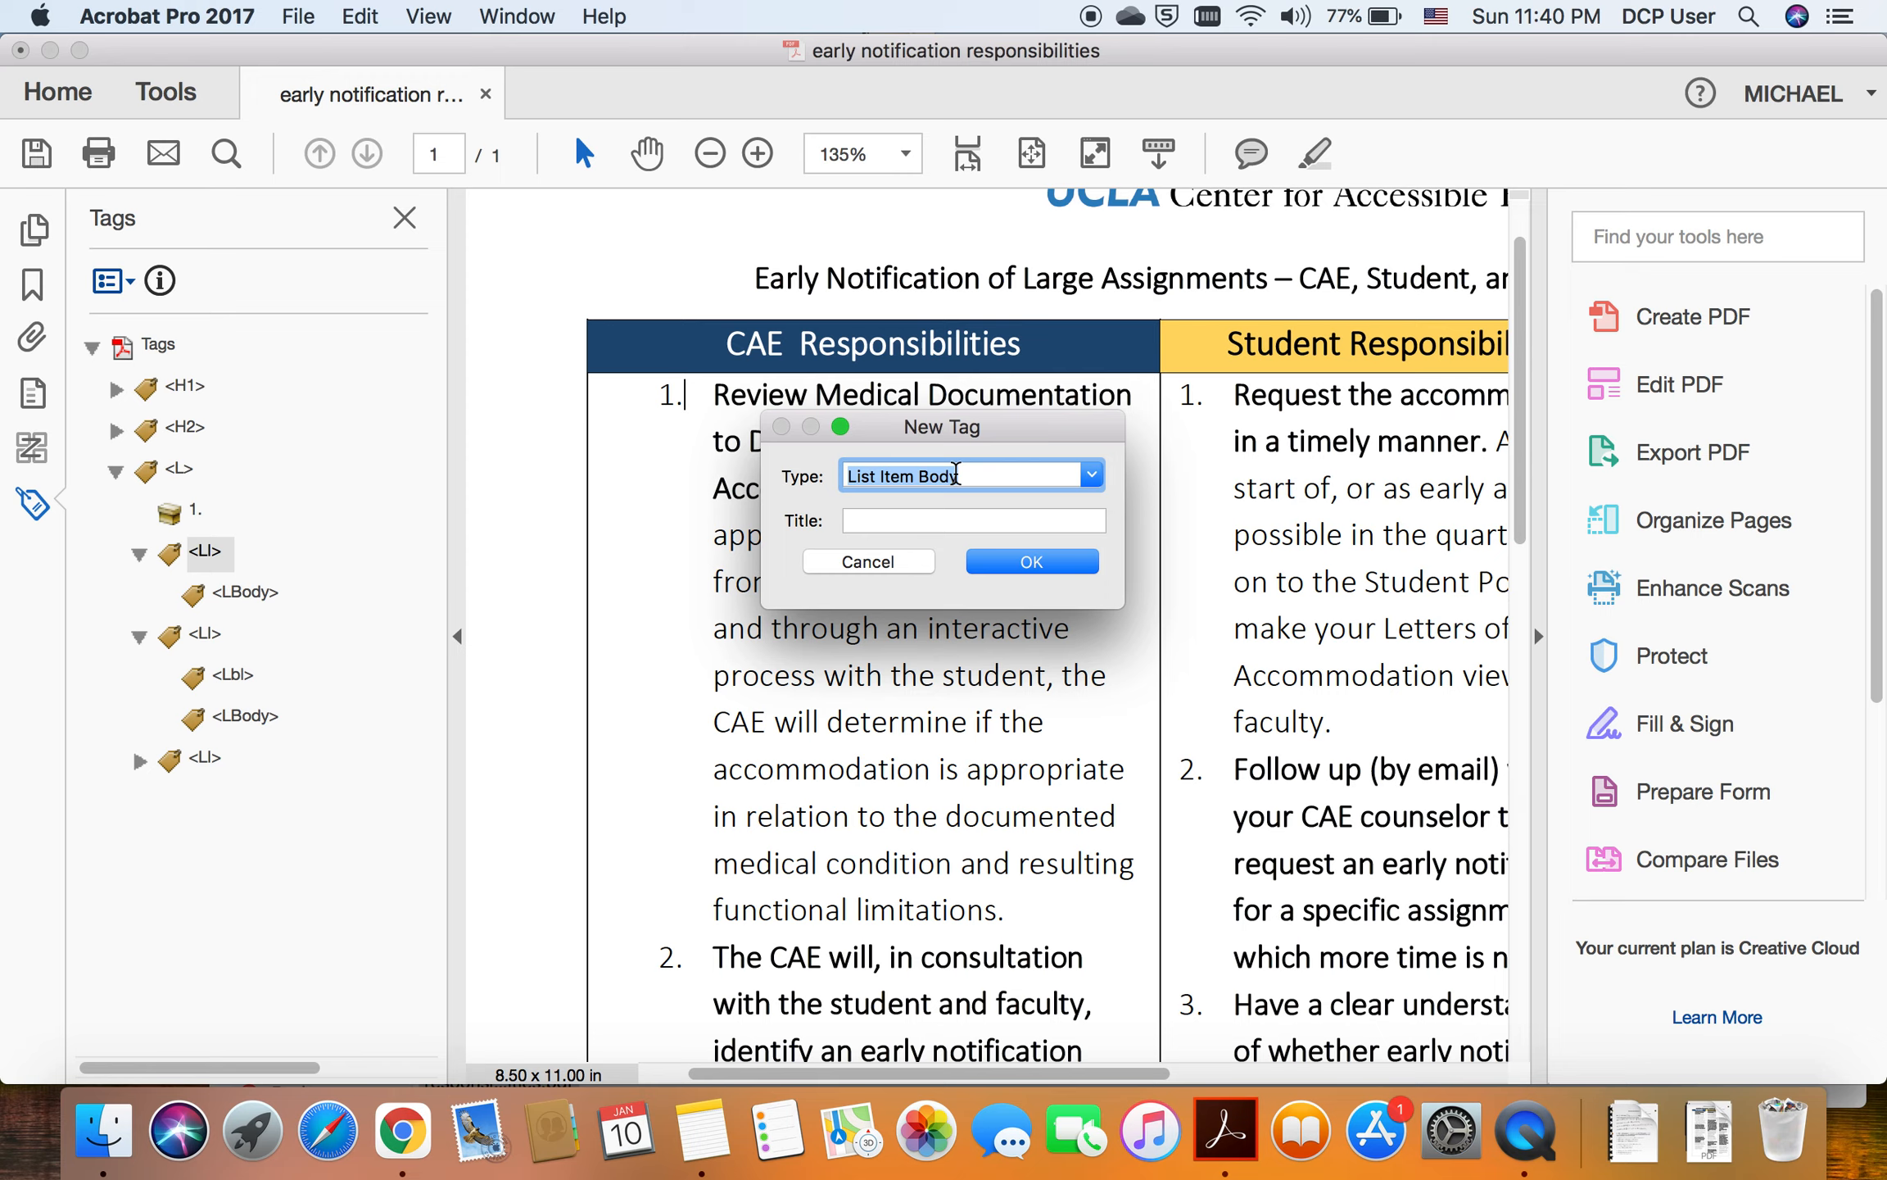
pyautogui.write('Lb')
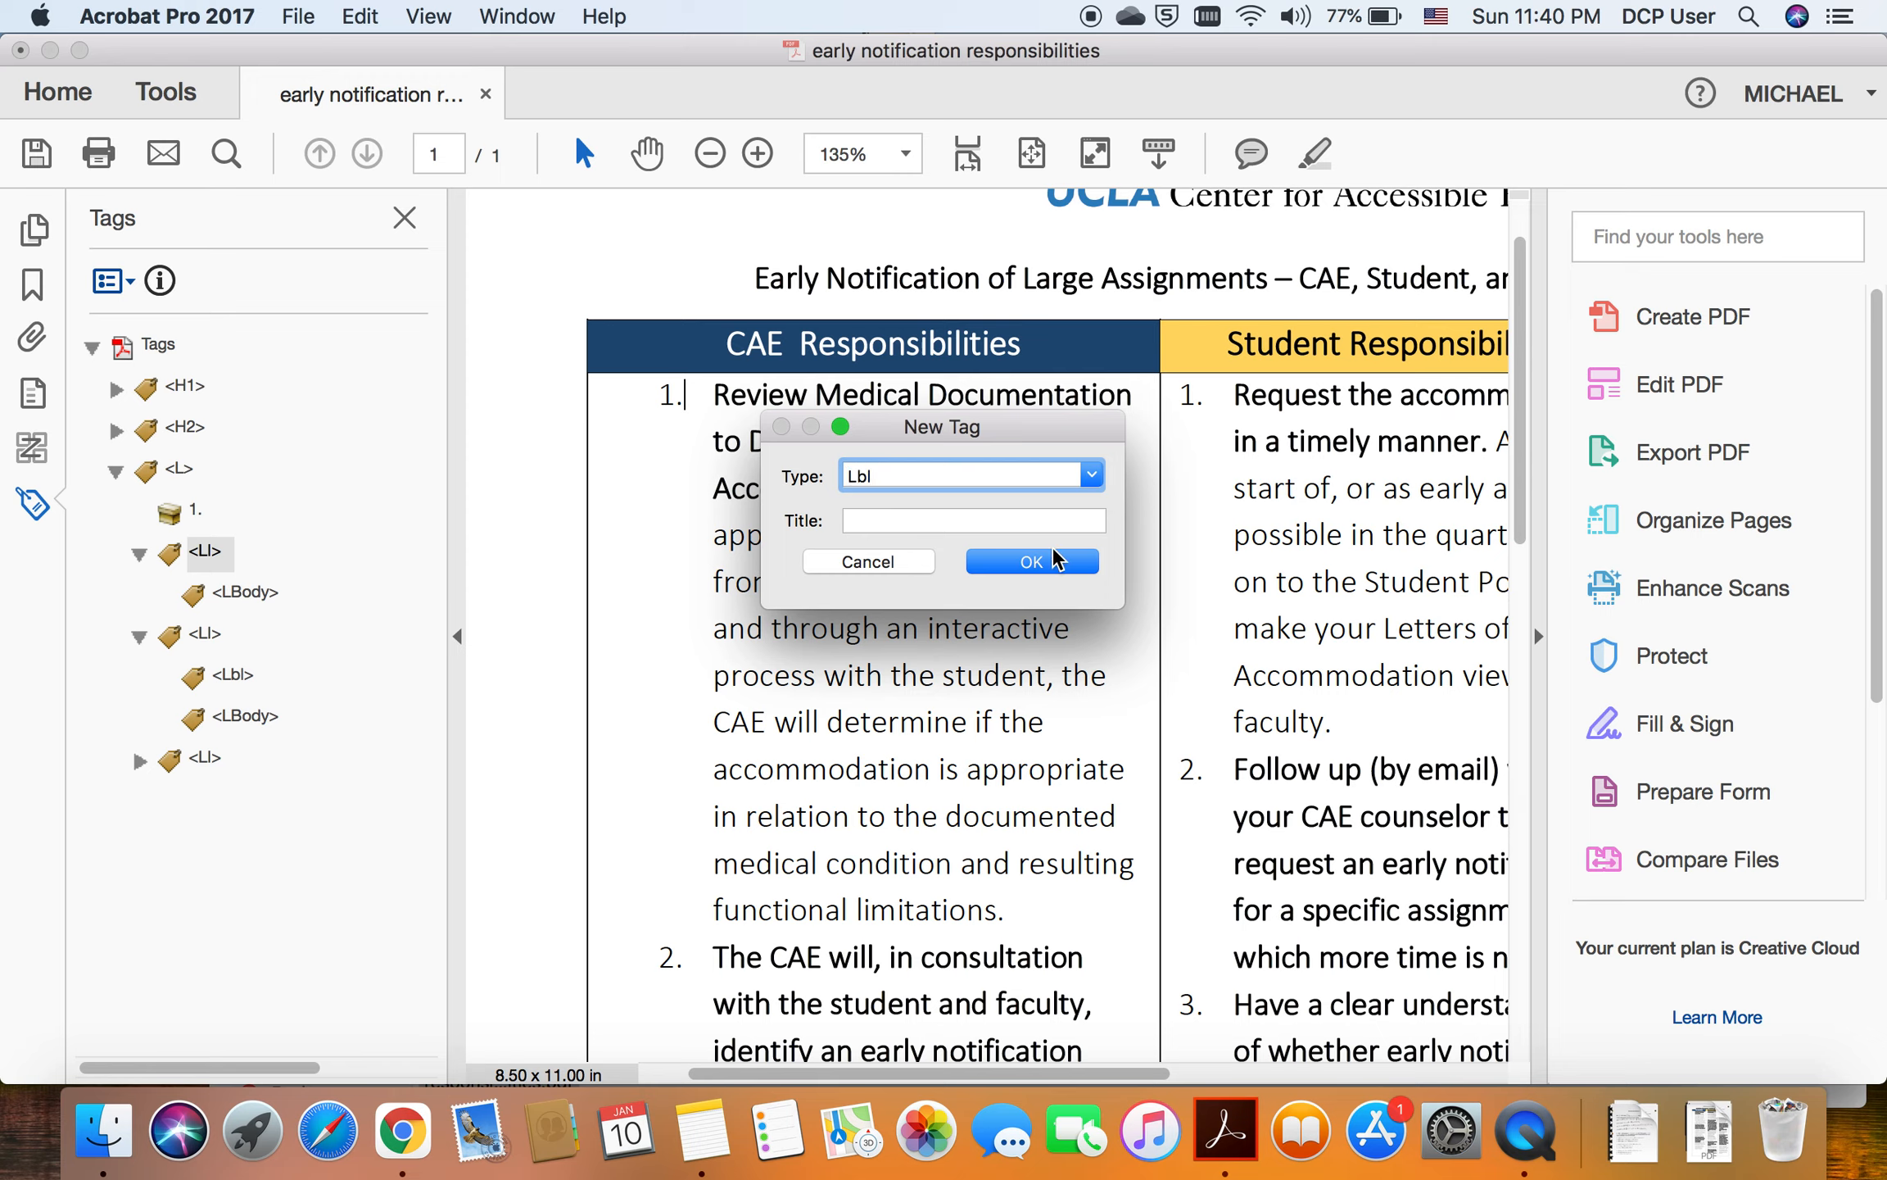
pyautogui.write('l')
pyautogui.click(1006, 565)
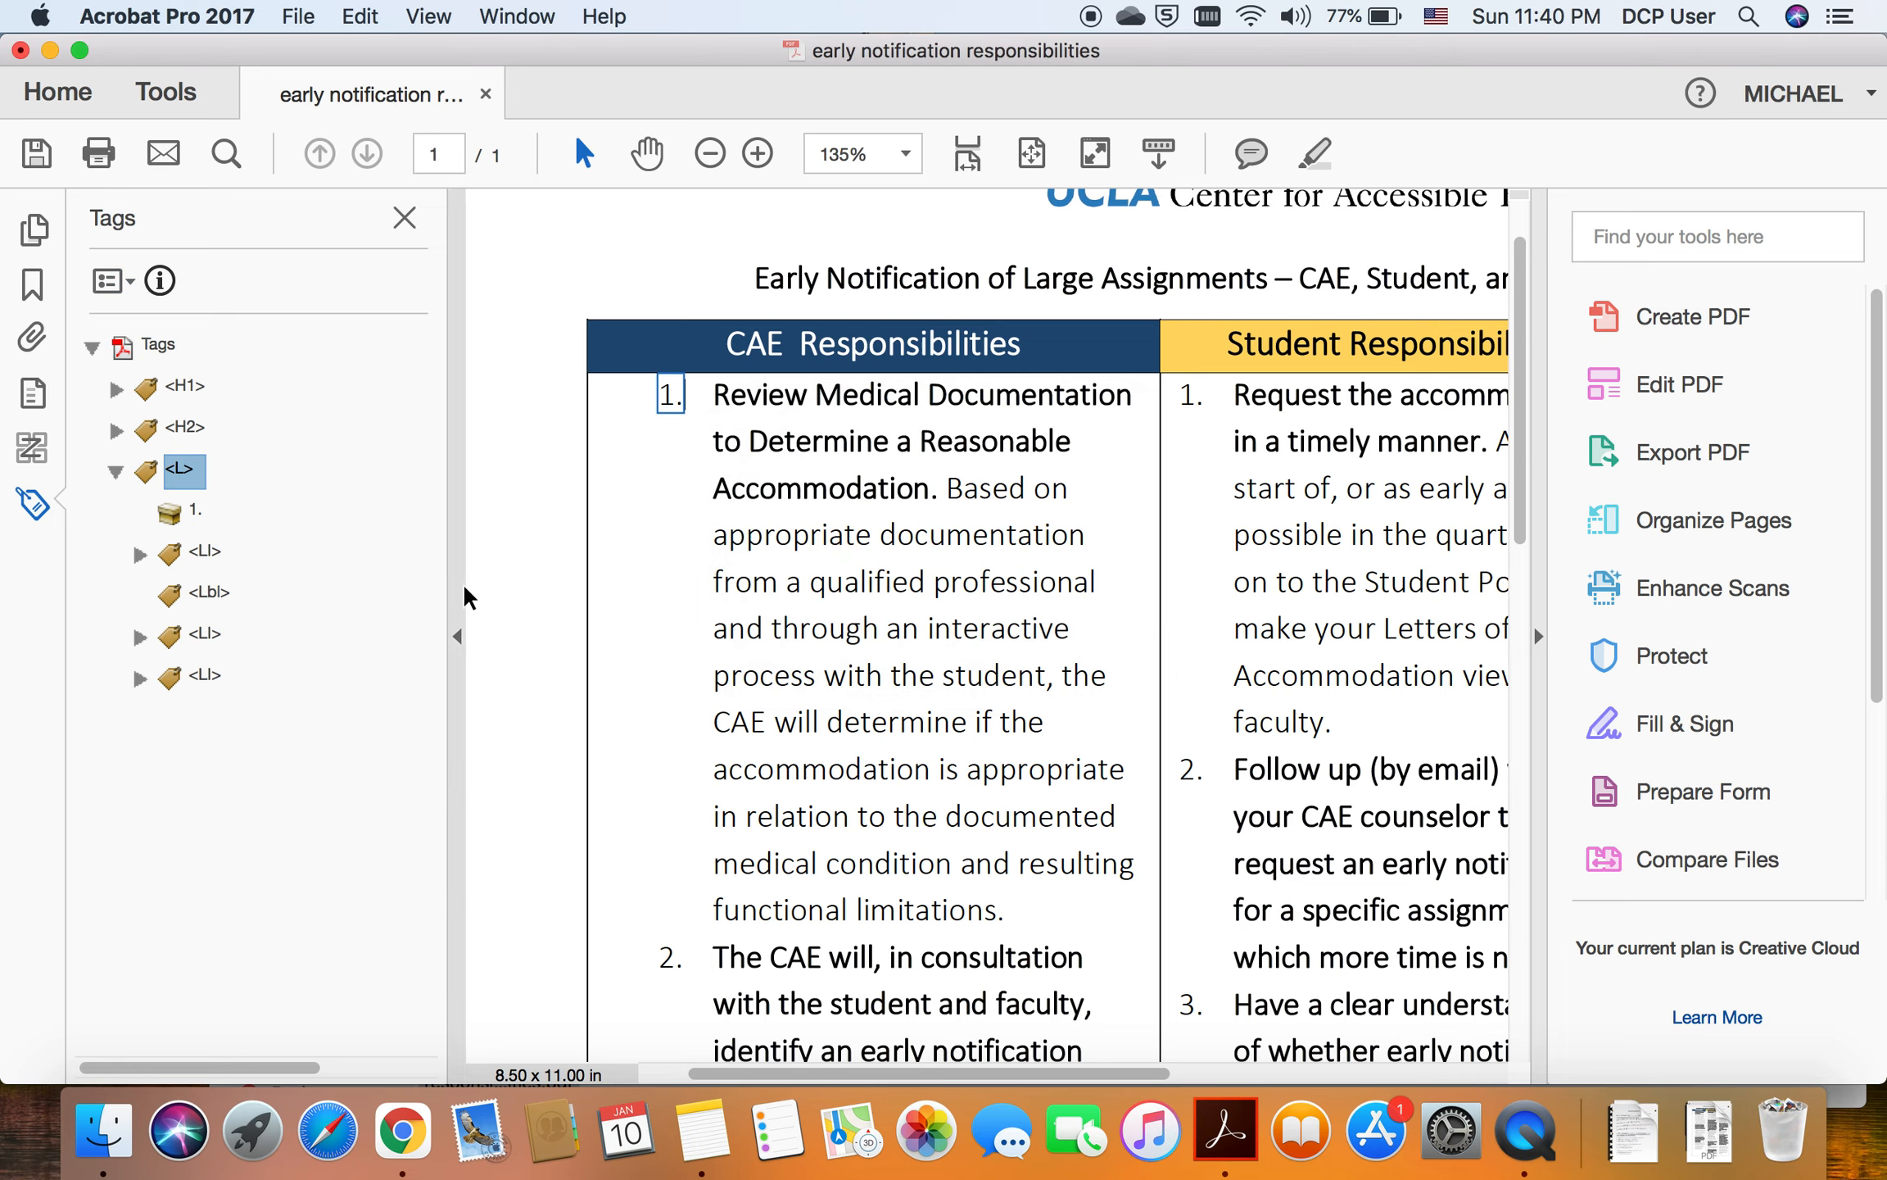
# Step: Nest the new Lbl tag above the LBody in the first List Item, and move the "1." content into that Lbl
pyautogui.moveTo(213, 591); pyautogui.dragTo(205, 559)
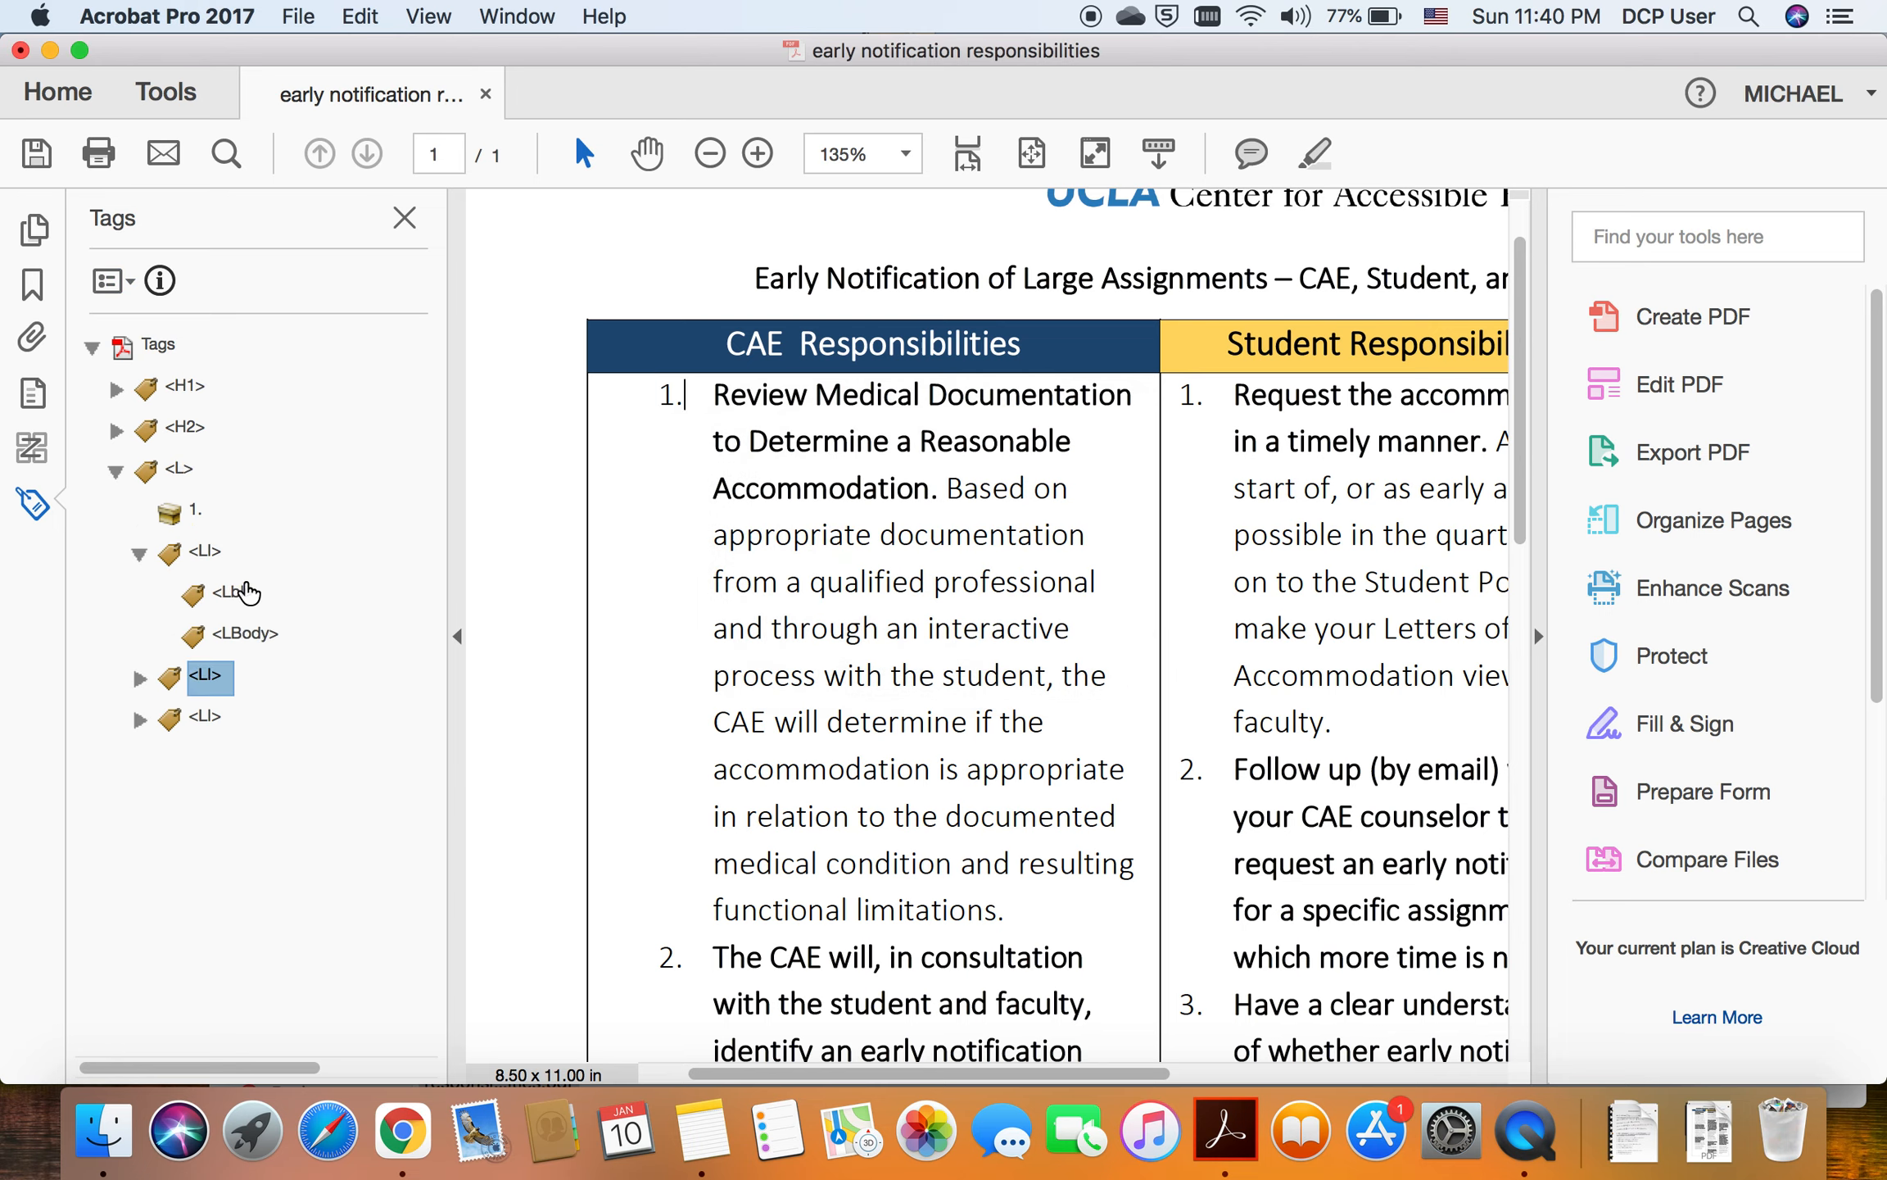
pyautogui.moveTo(177, 472); pyautogui.dragTo(205, 561)
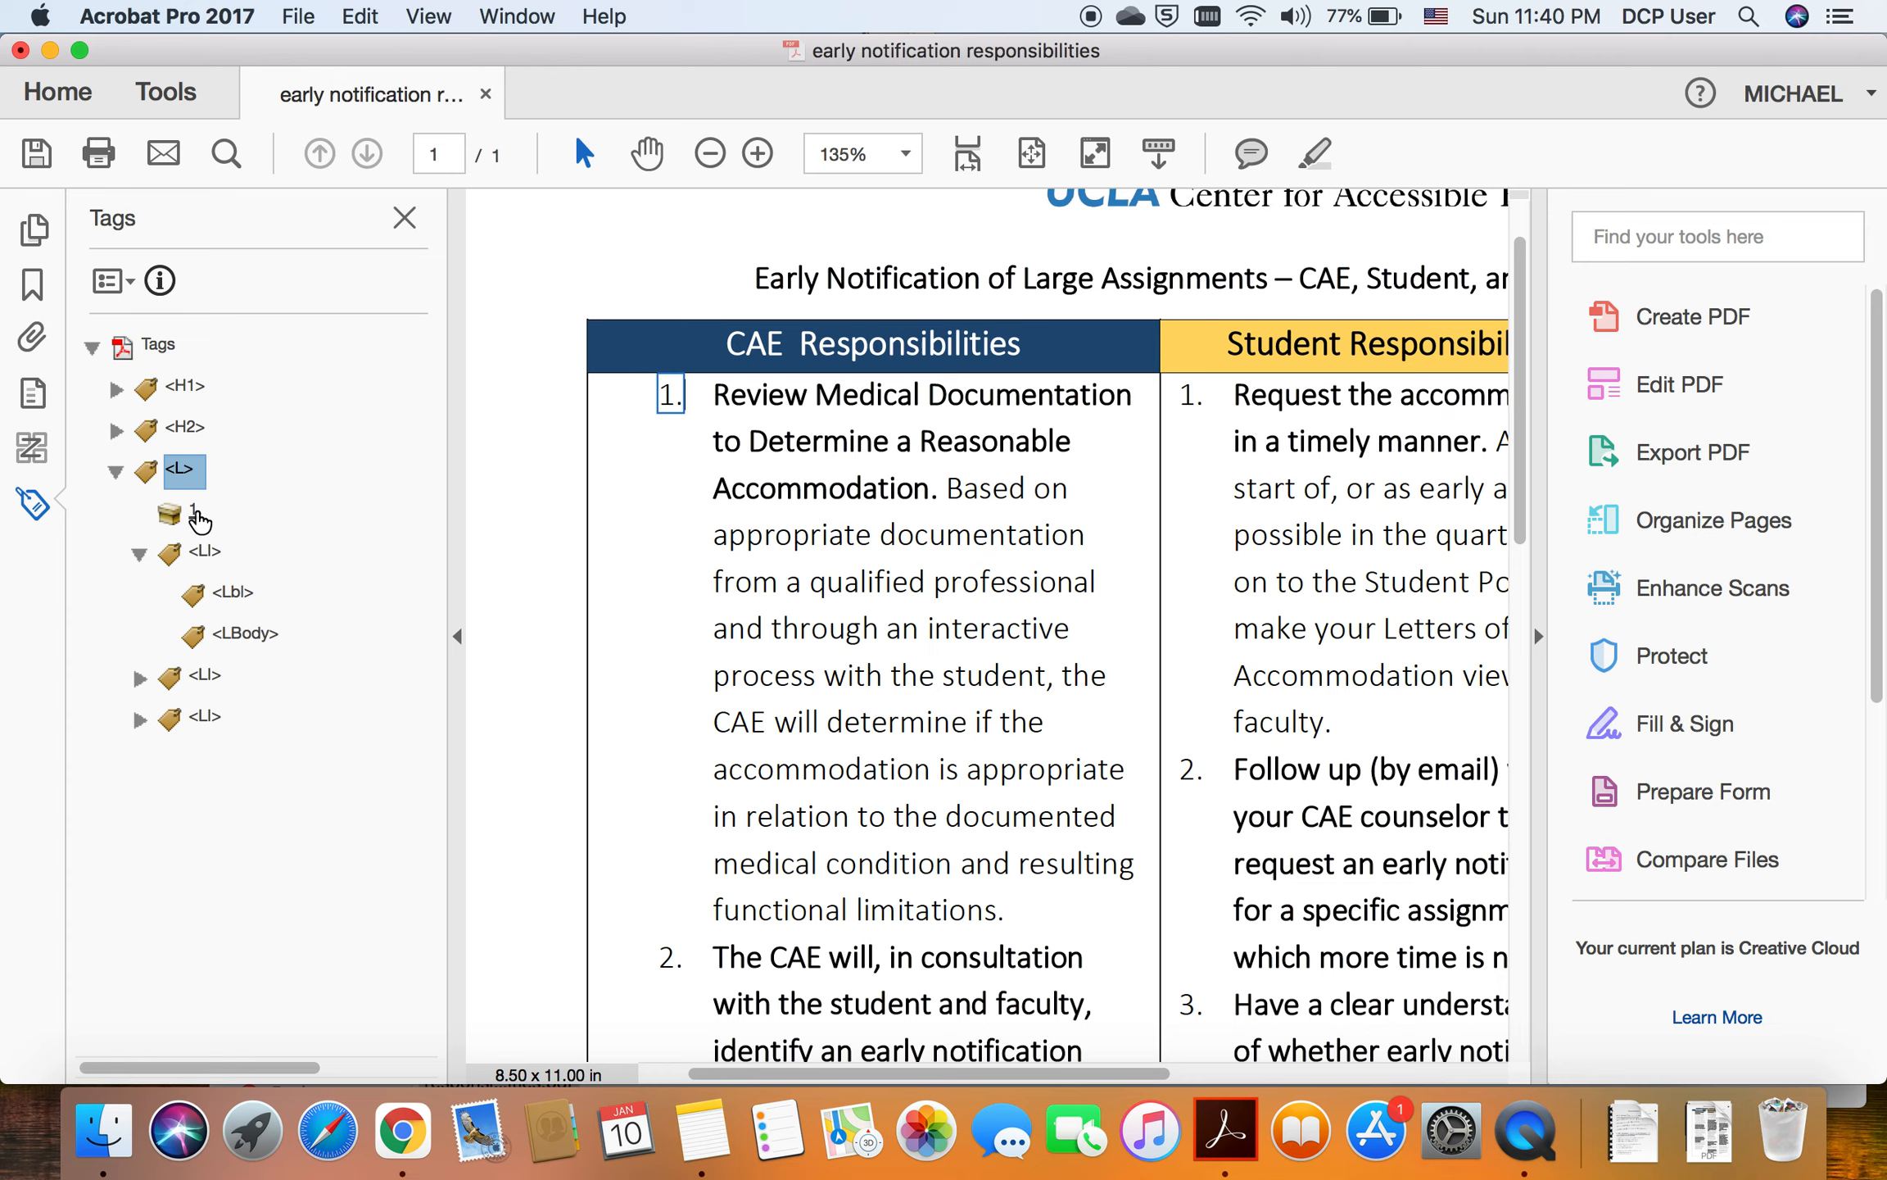
pyautogui.moveTo(199, 519); pyautogui.dragTo(207, 550)
pyautogui.click(200, 519)
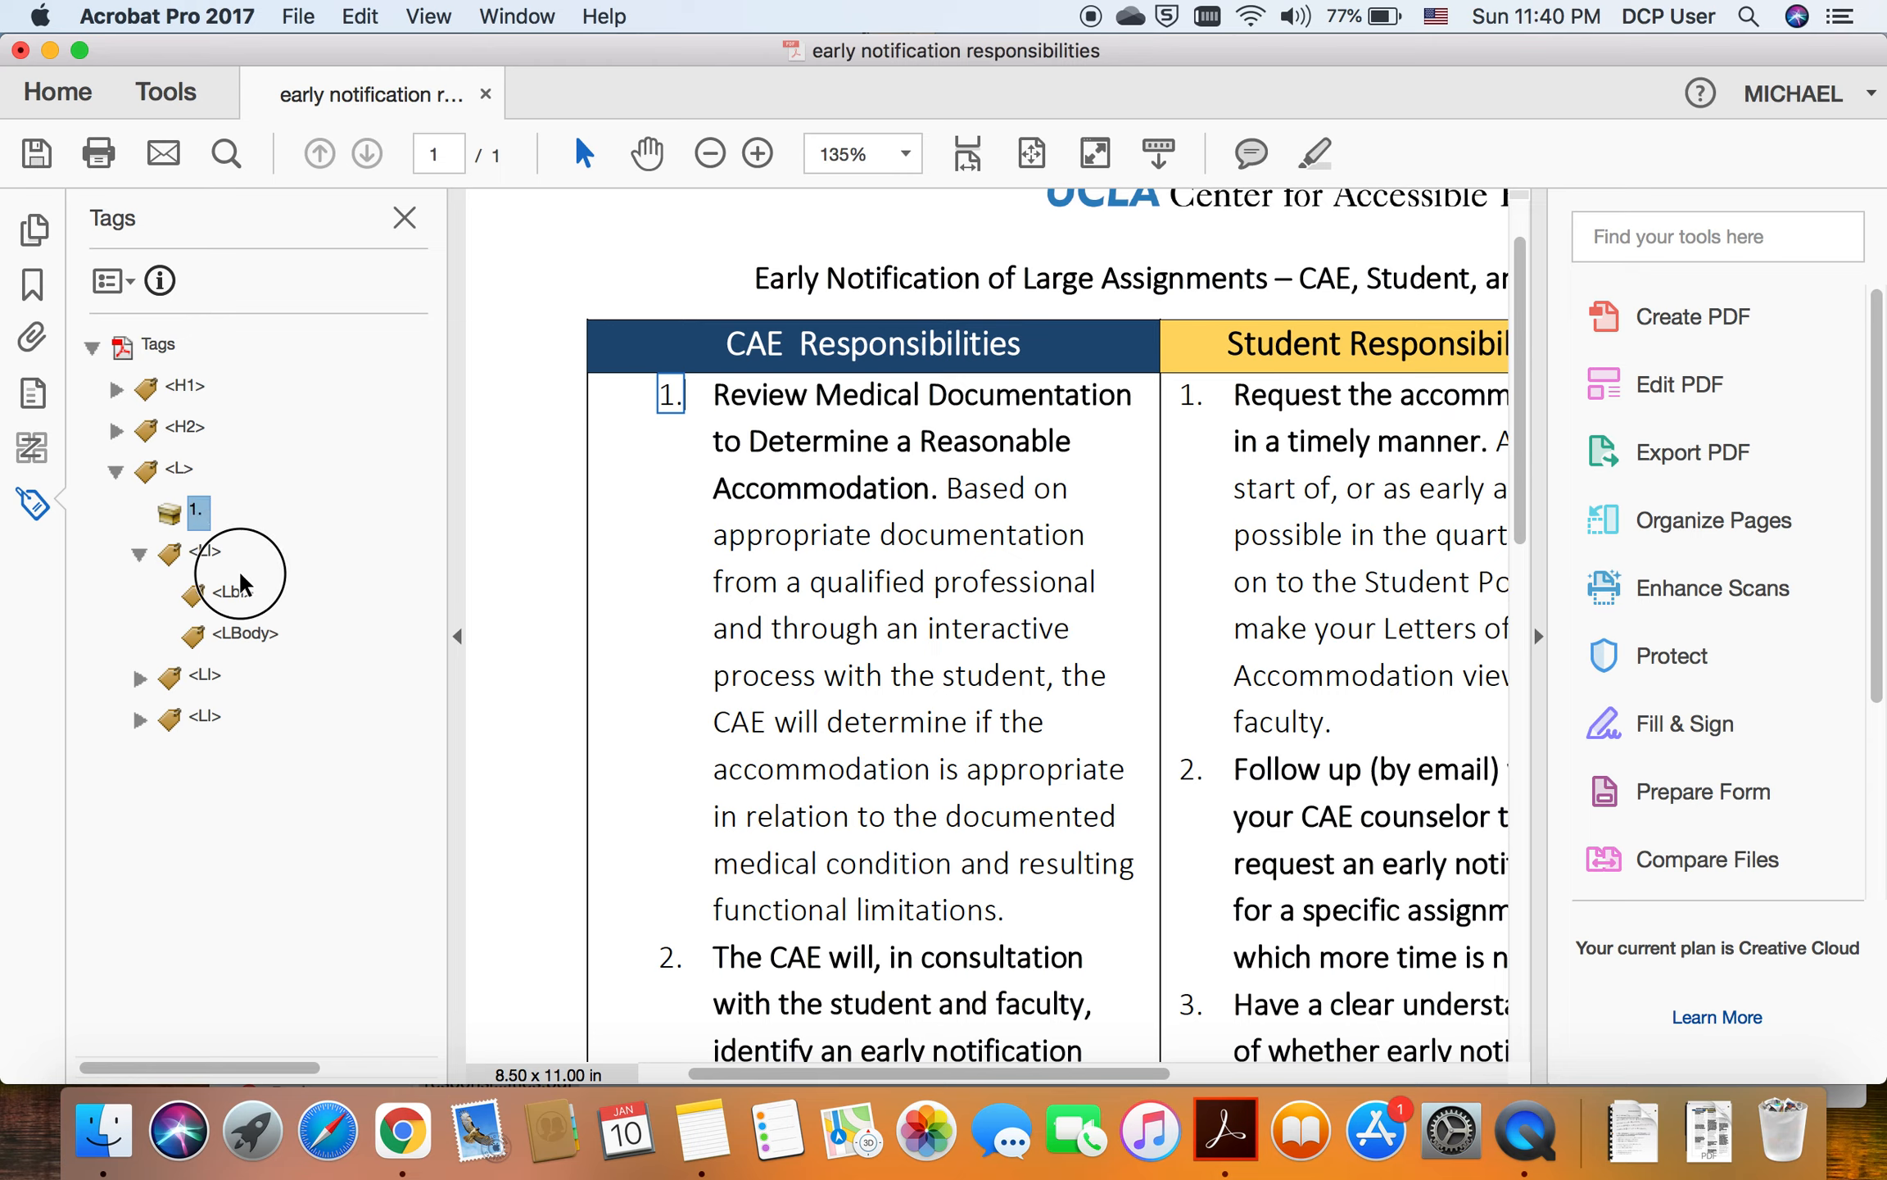
pyautogui.moveTo(240, 581); pyautogui.dragTo(240, 583)
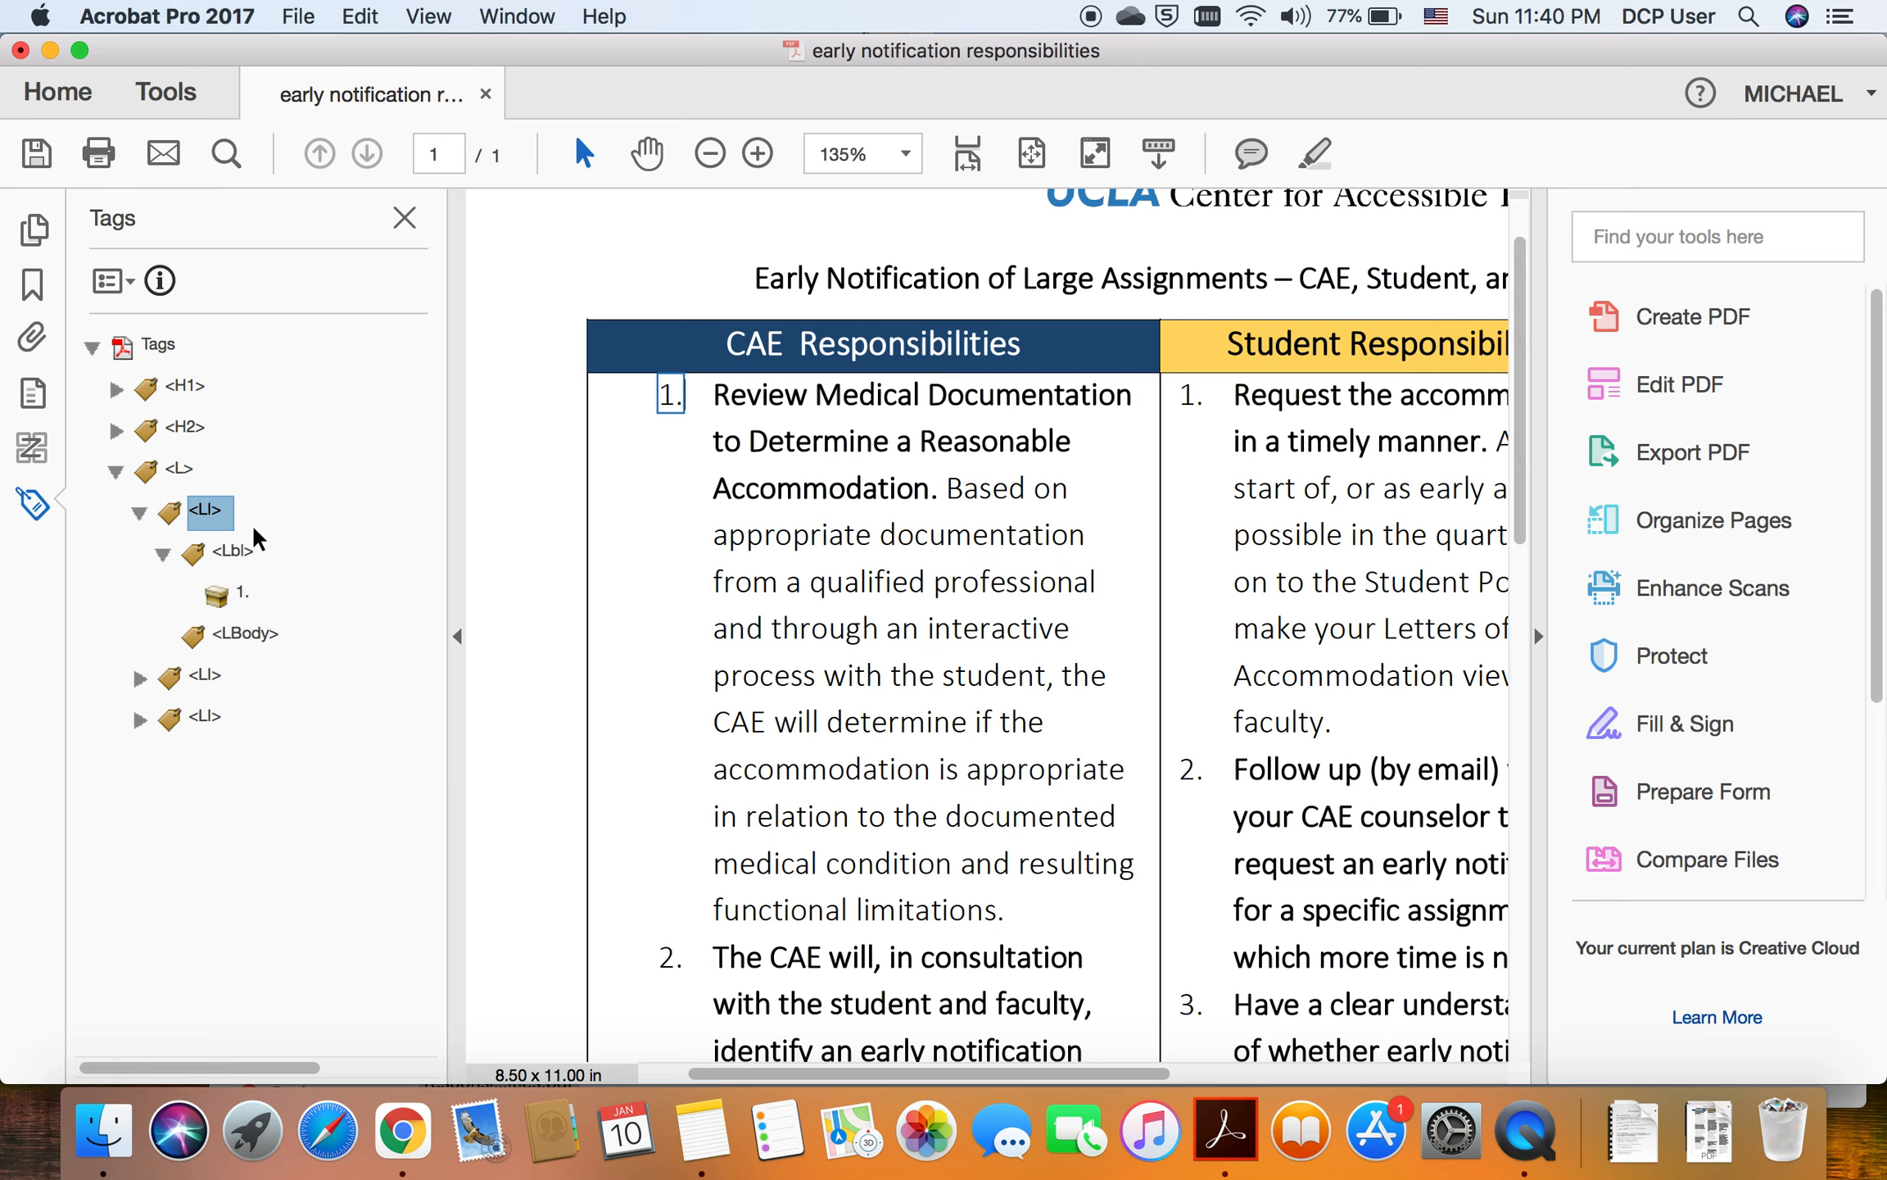
# Step: Examine which CAE Responsibilities text forms the first item's body and which numbers, "1." and "2.", serve as labels
pyautogui.moveTo(663, 387); pyautogui.dragTo(998, 873)
pyautogui.click(638, 381)
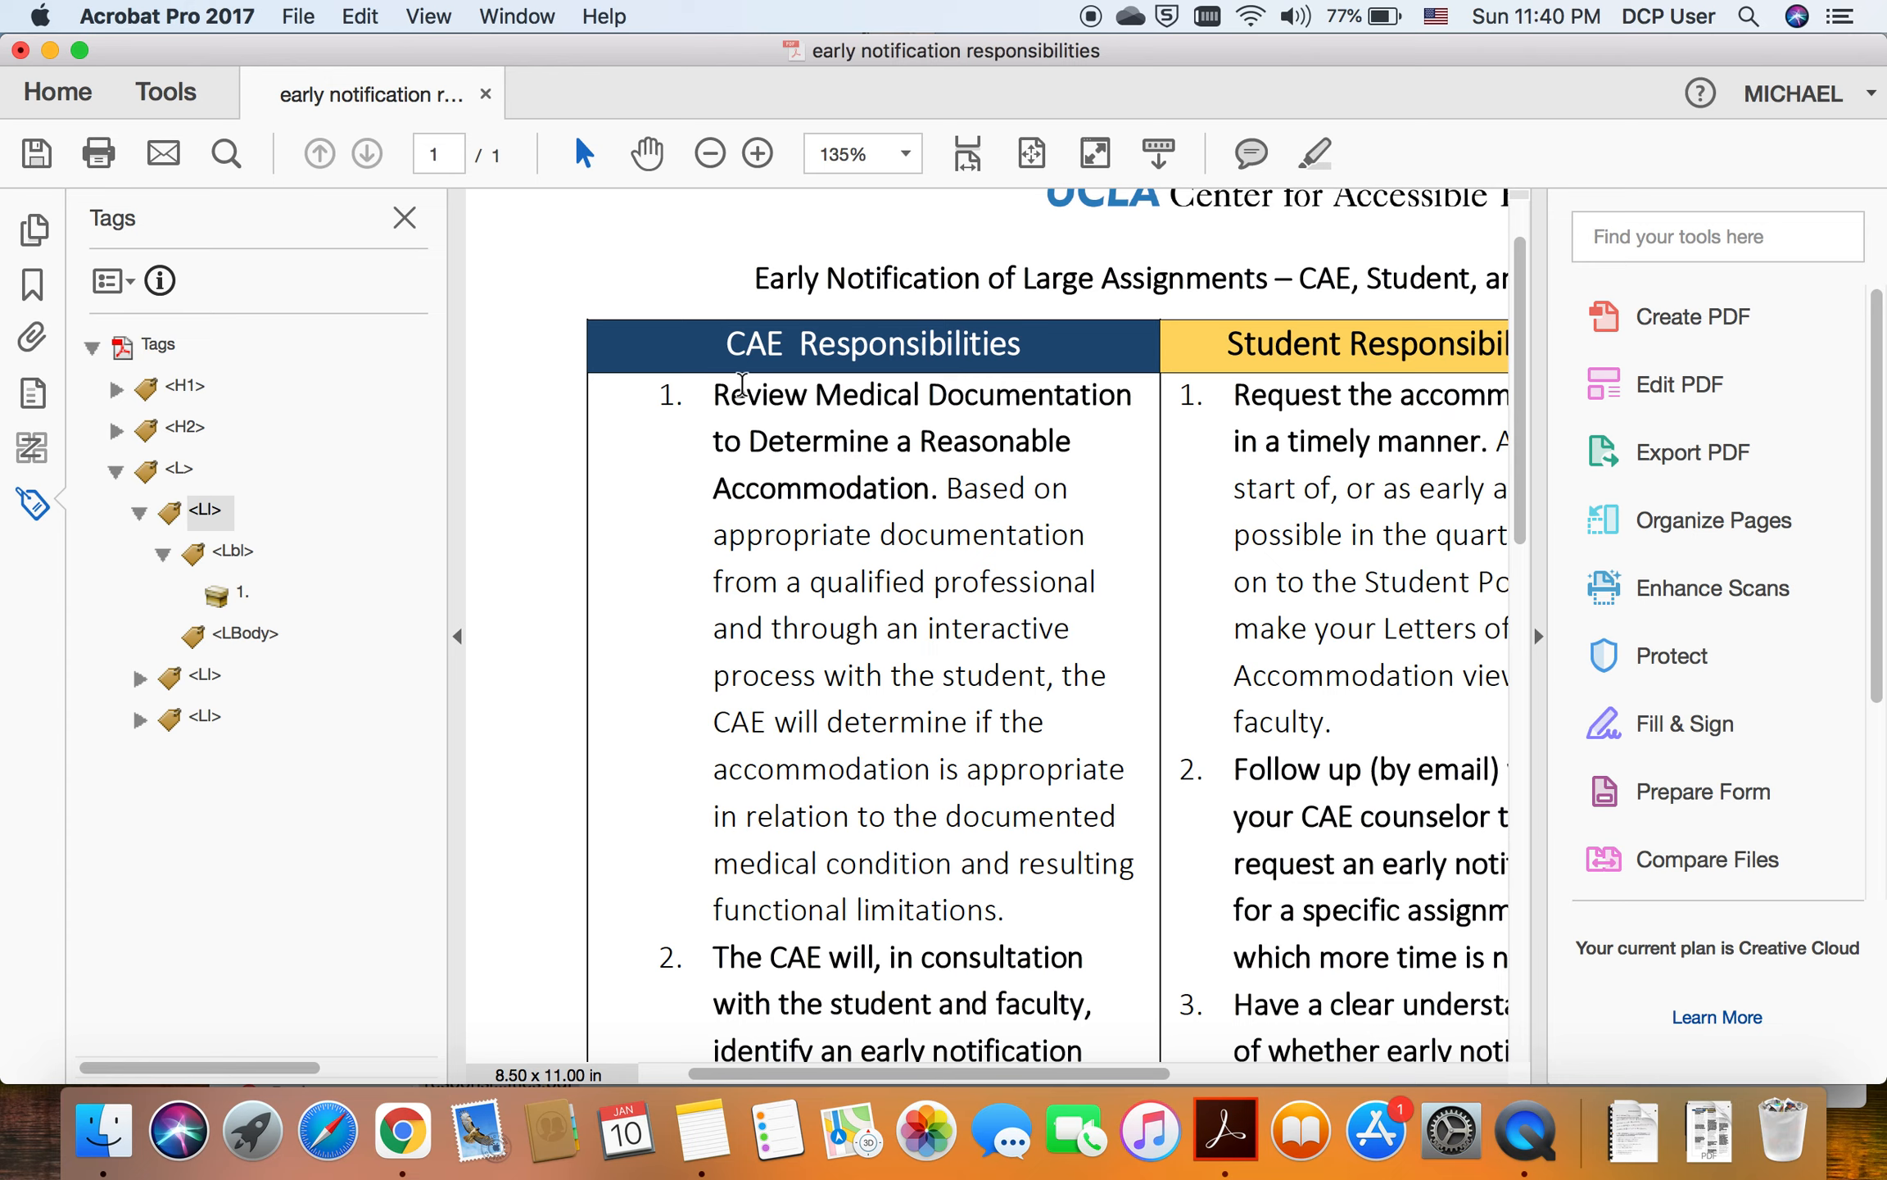
pyautogui.moveTo(716, 390); pyautogui.dragTo(1014, 898)
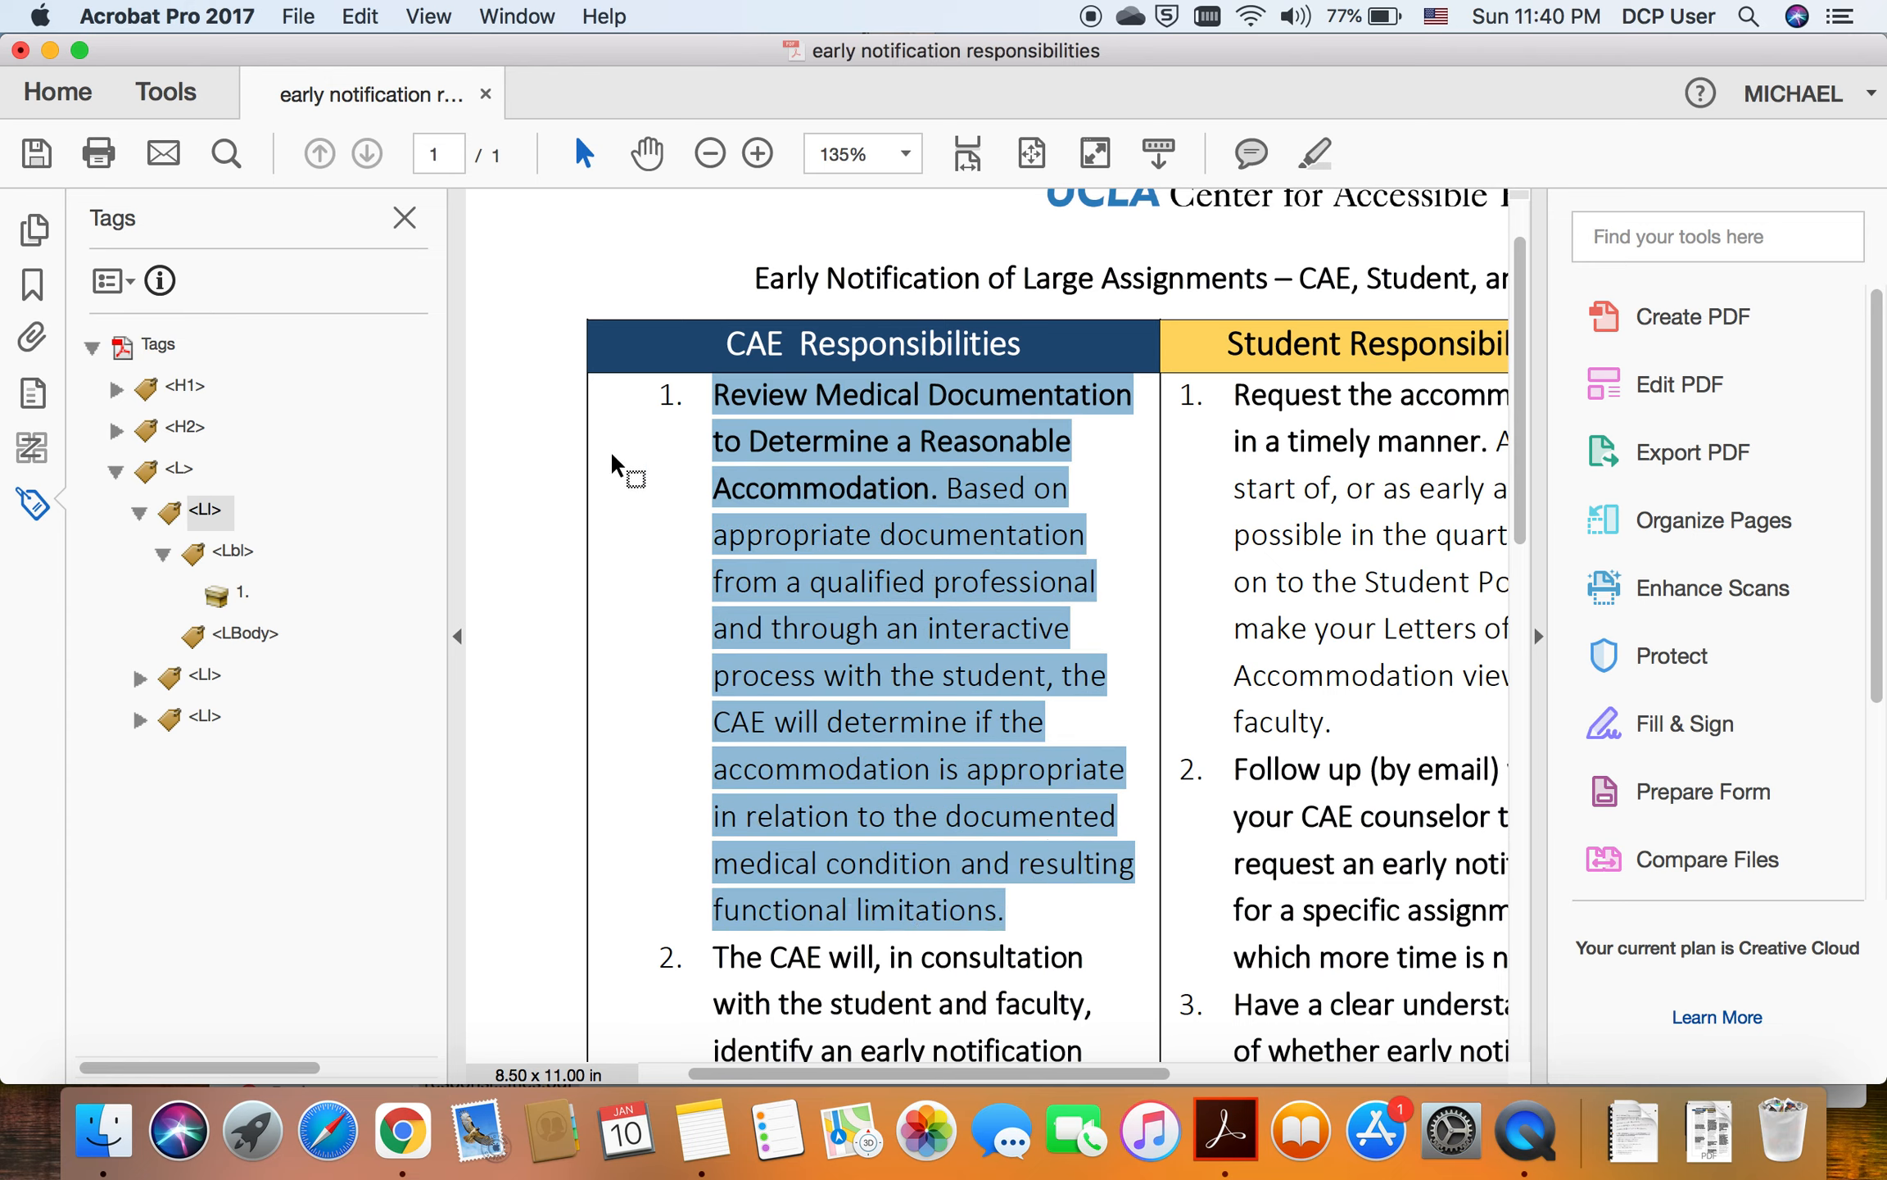
pyautogui.doubleClick(667, 394)
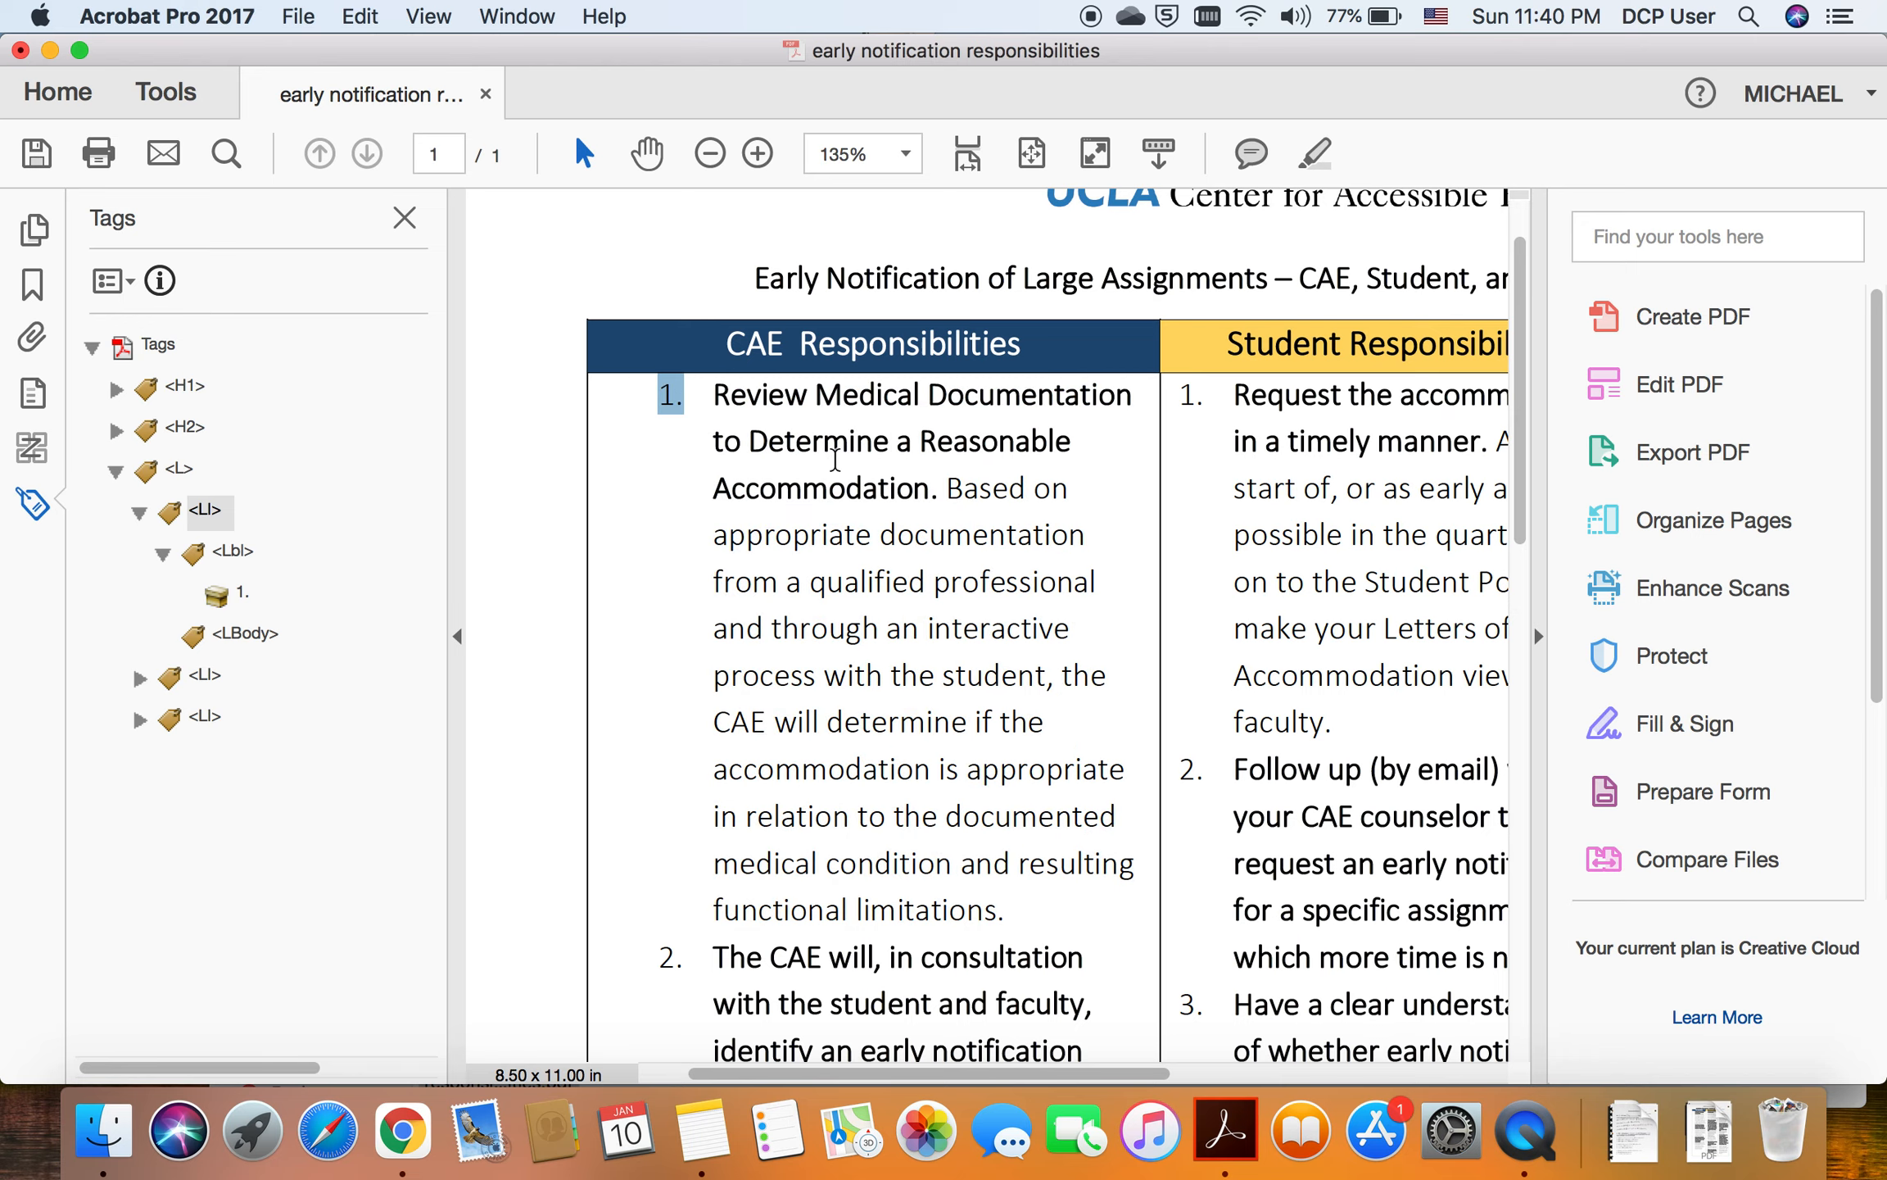
pyautogui.scroll(-2, 834, 458)
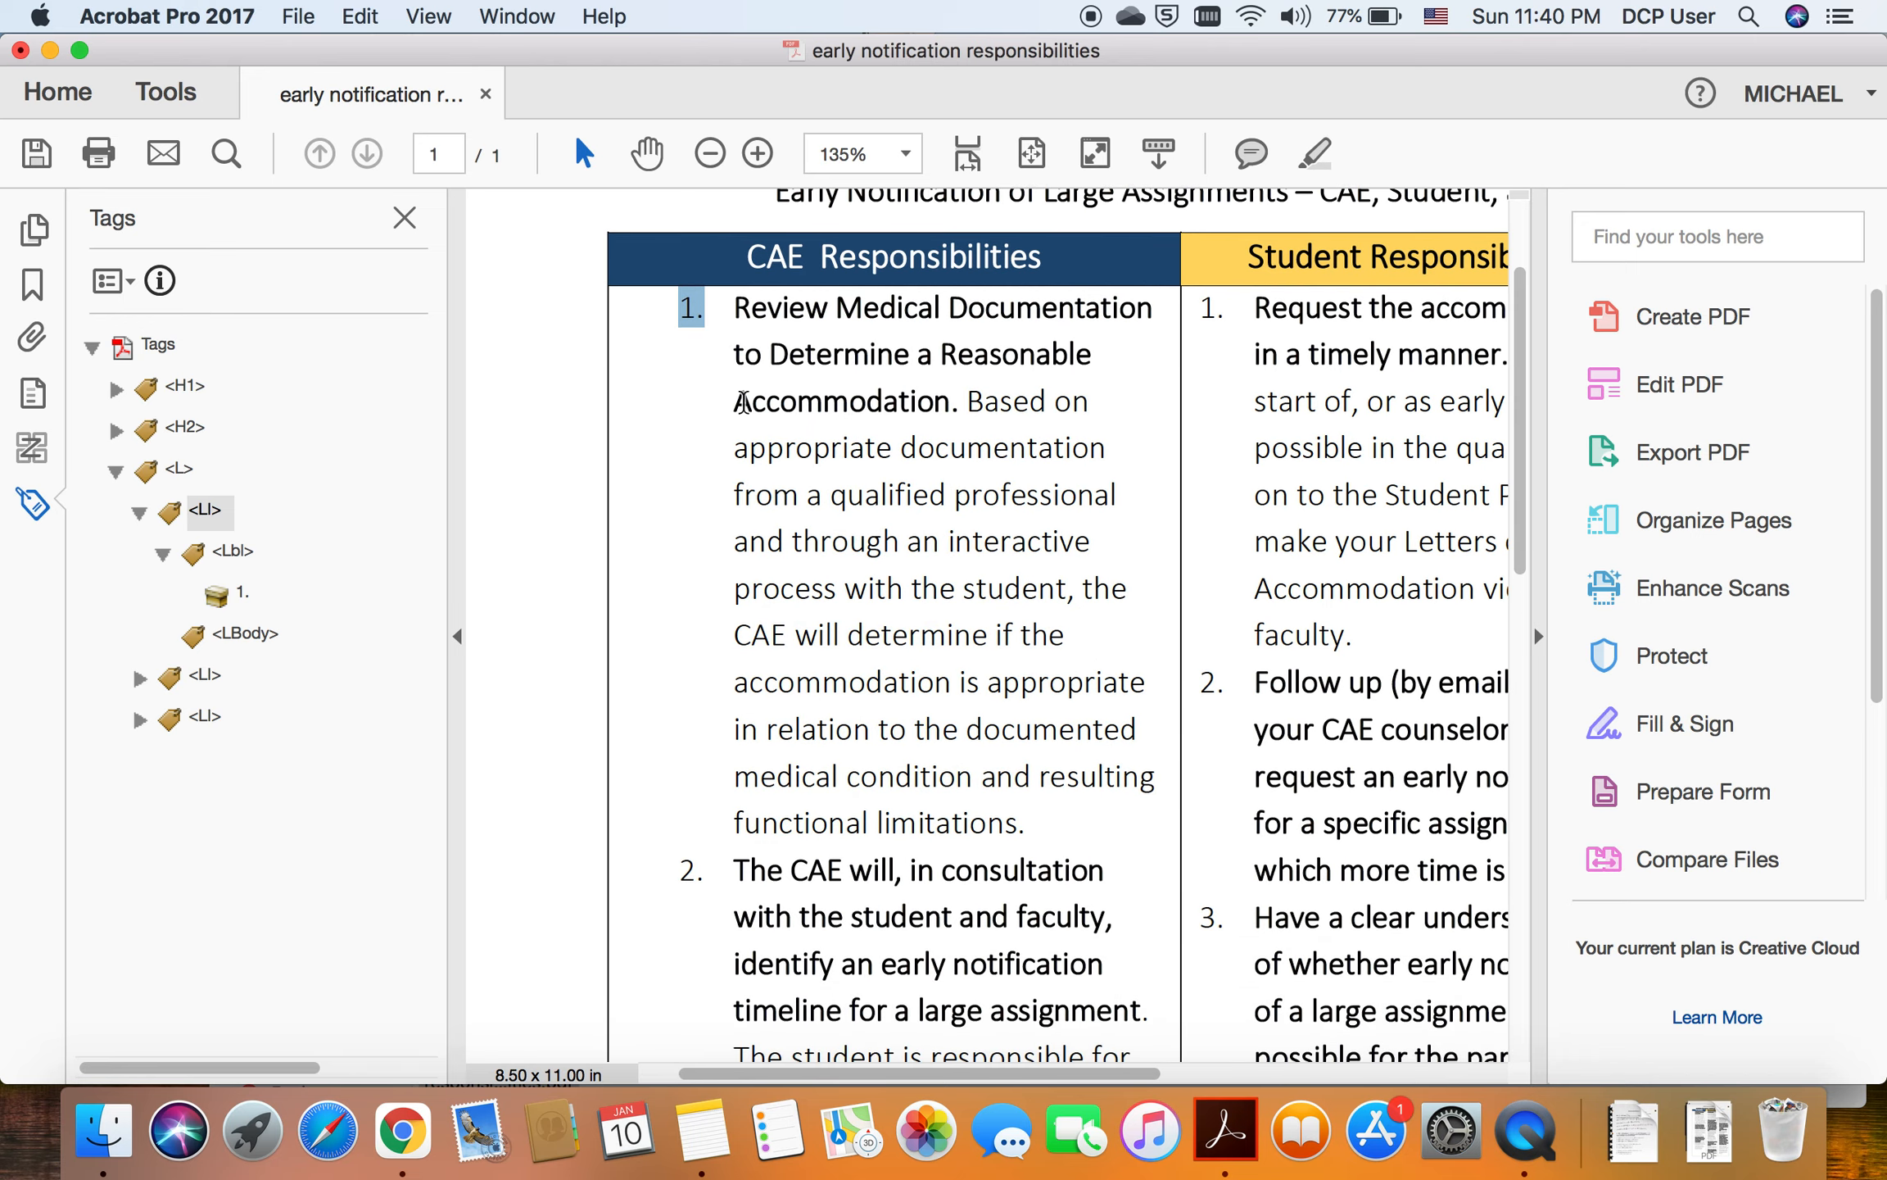
pyautogui.scroll(-5, 741, 403)
pyautogui.doubleClick(689, 596)
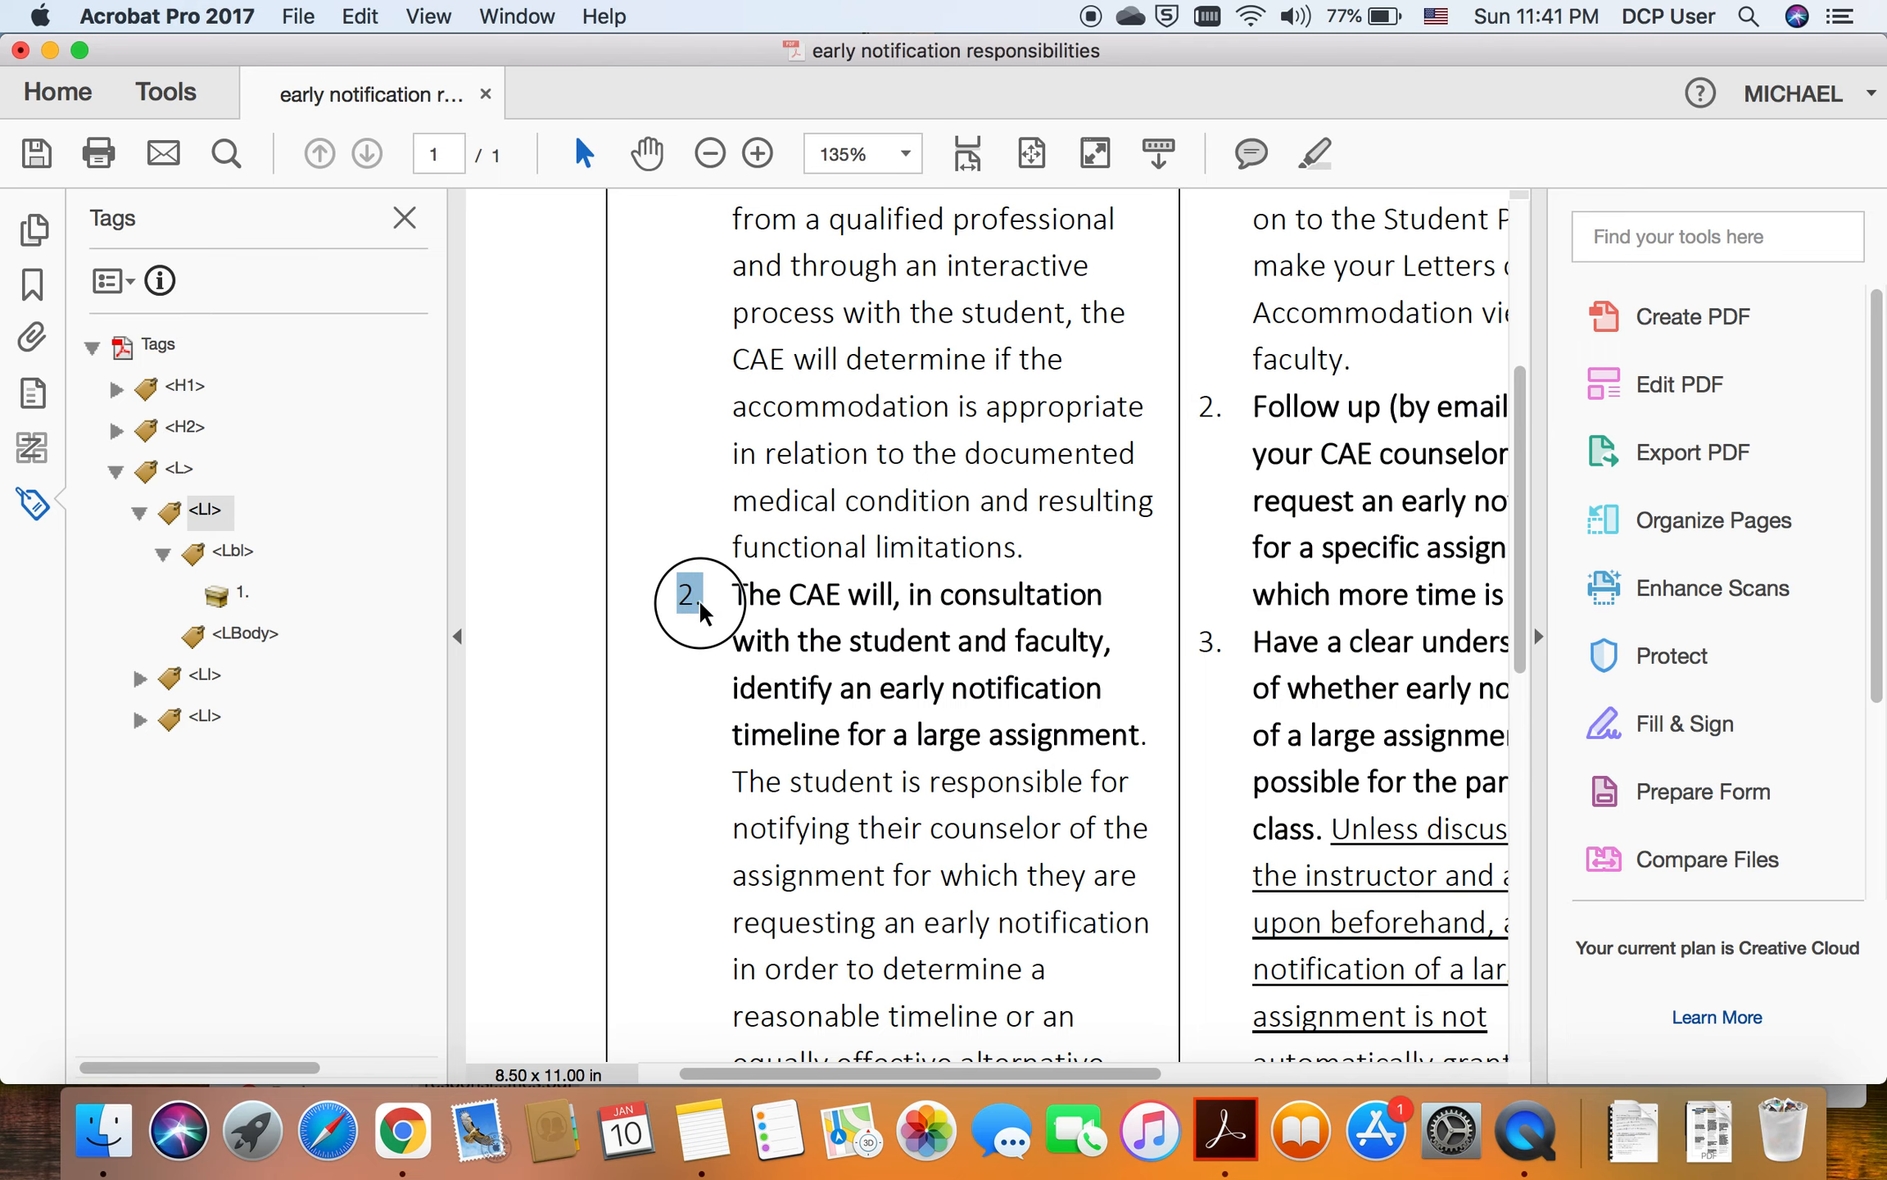
pyautogui.moveTo(240, 634); pyautogui.dragTo(837, 594)
pyautogui.scroll(5, 838, 594)
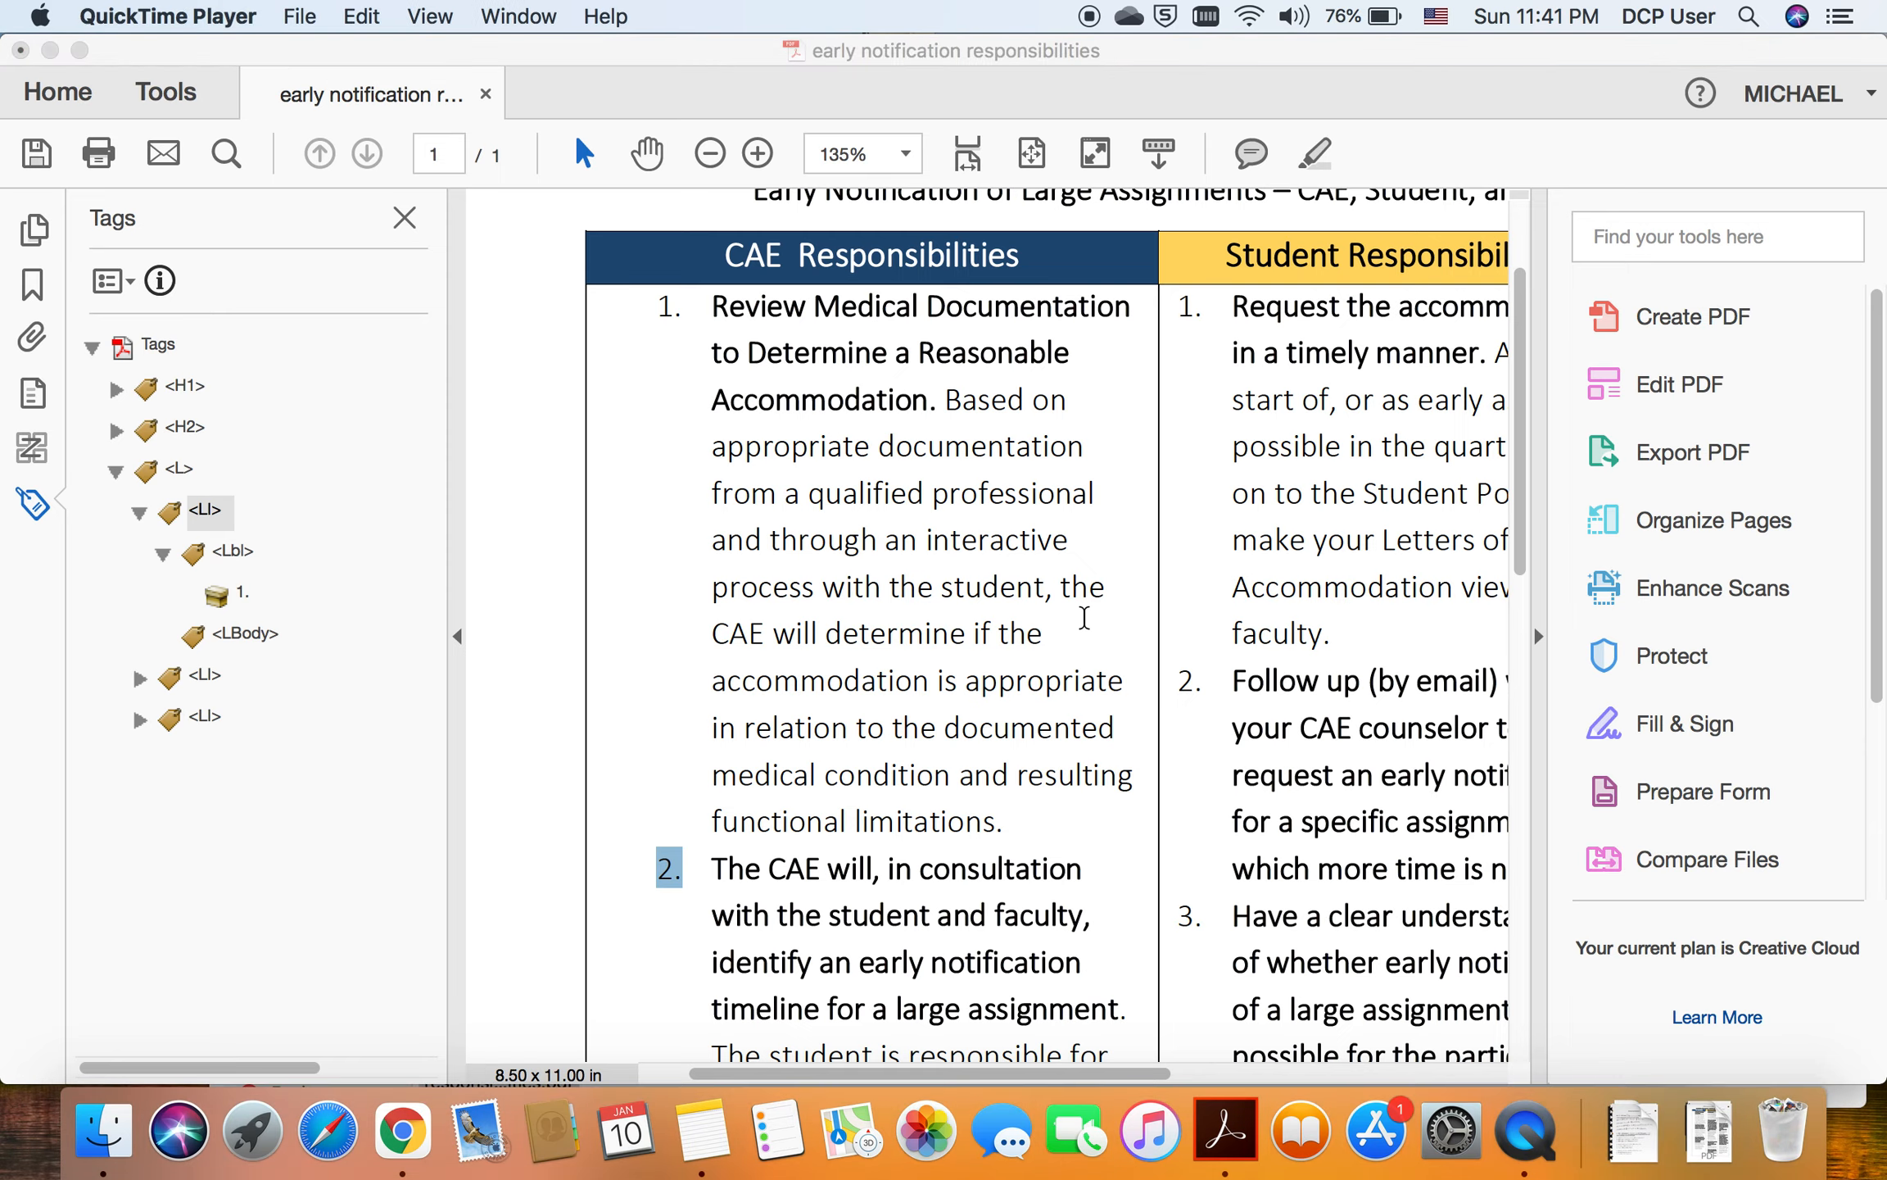
# Step: Switch to Notes, add the lettered list "a. First", "b. Second", "c. Third" below the outline, and highlight its three lines
pyautogui.press('super+Tab')
pyautogui.press('super+Tab')
pyautogui.press('super+Tab')
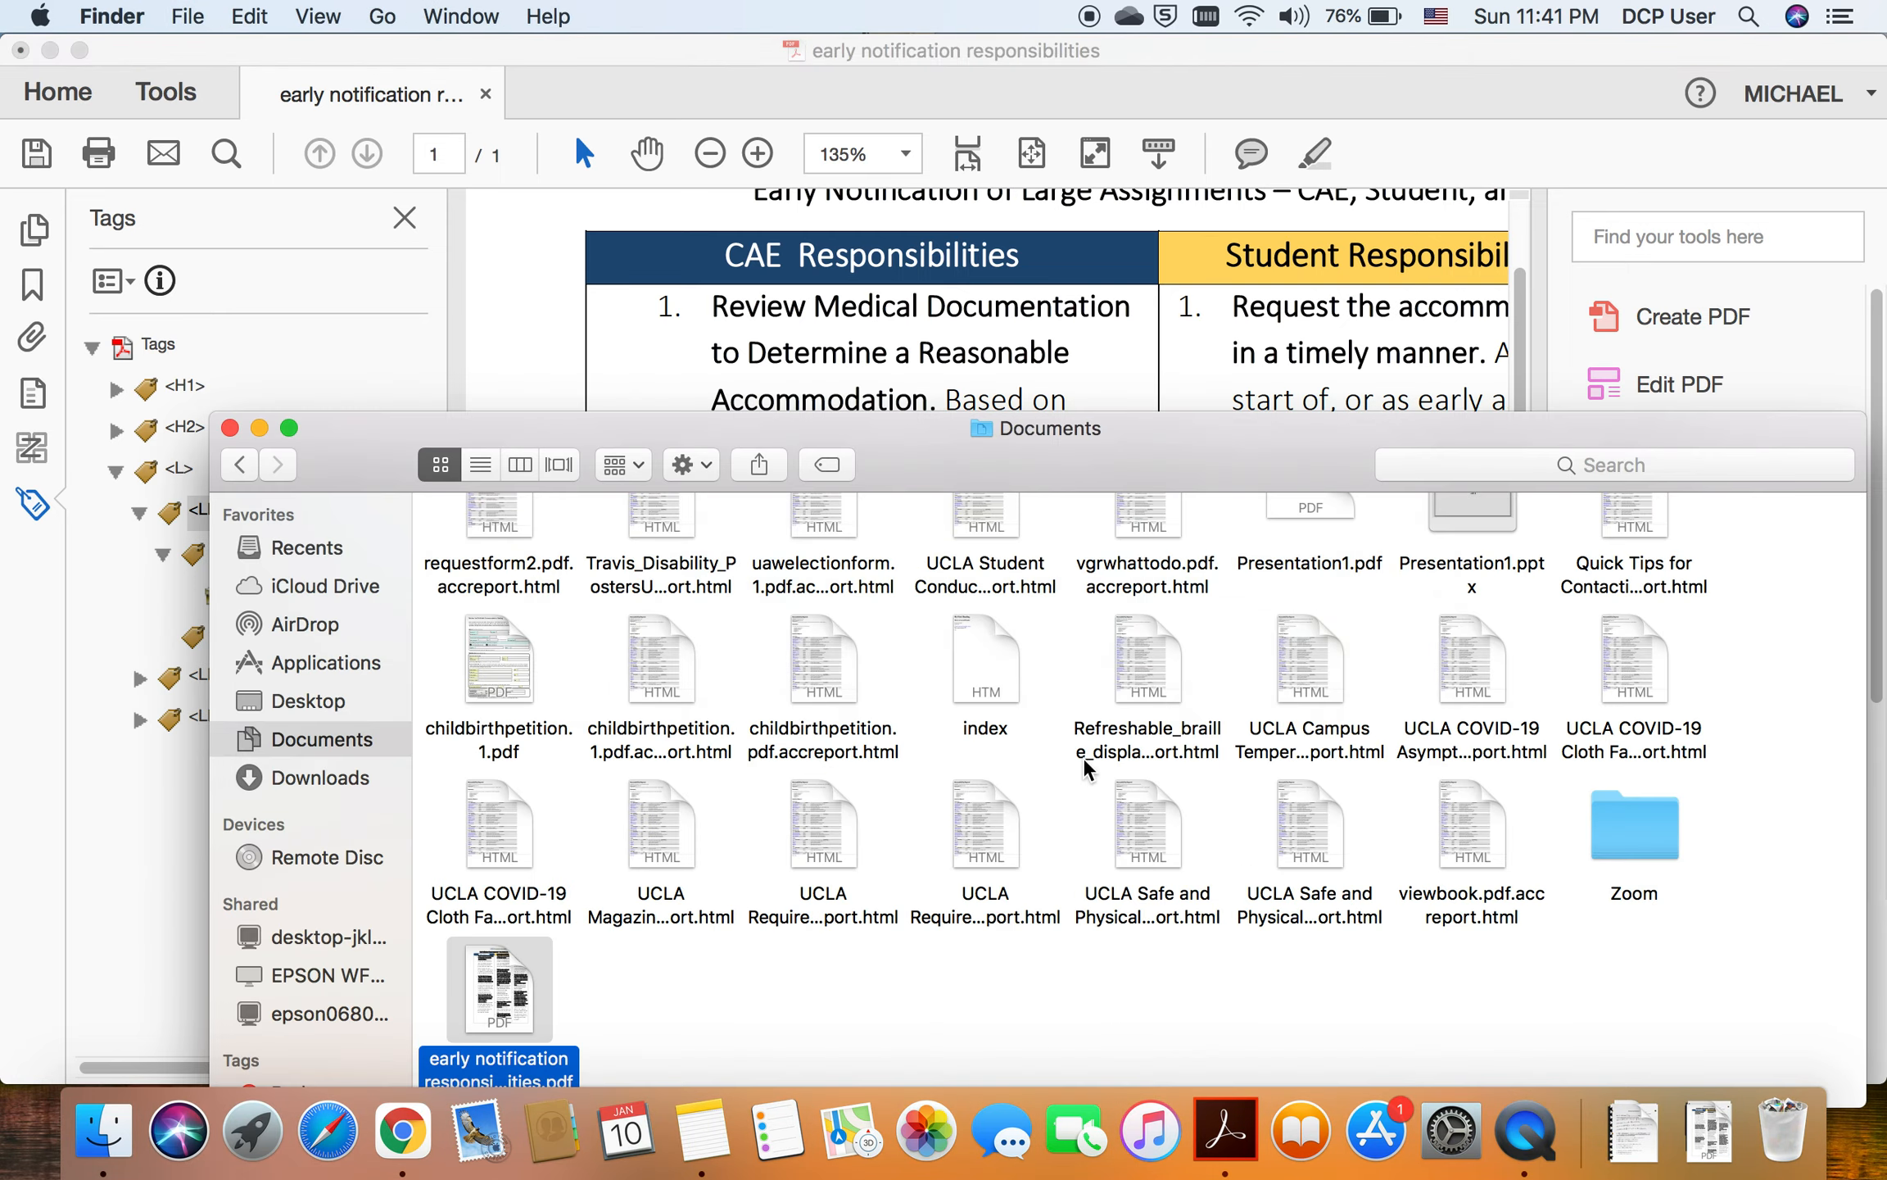
pyautogui.press('super+Tab')
pyautogui.press('super+Tab')
pyautogui.press('super+Tab')
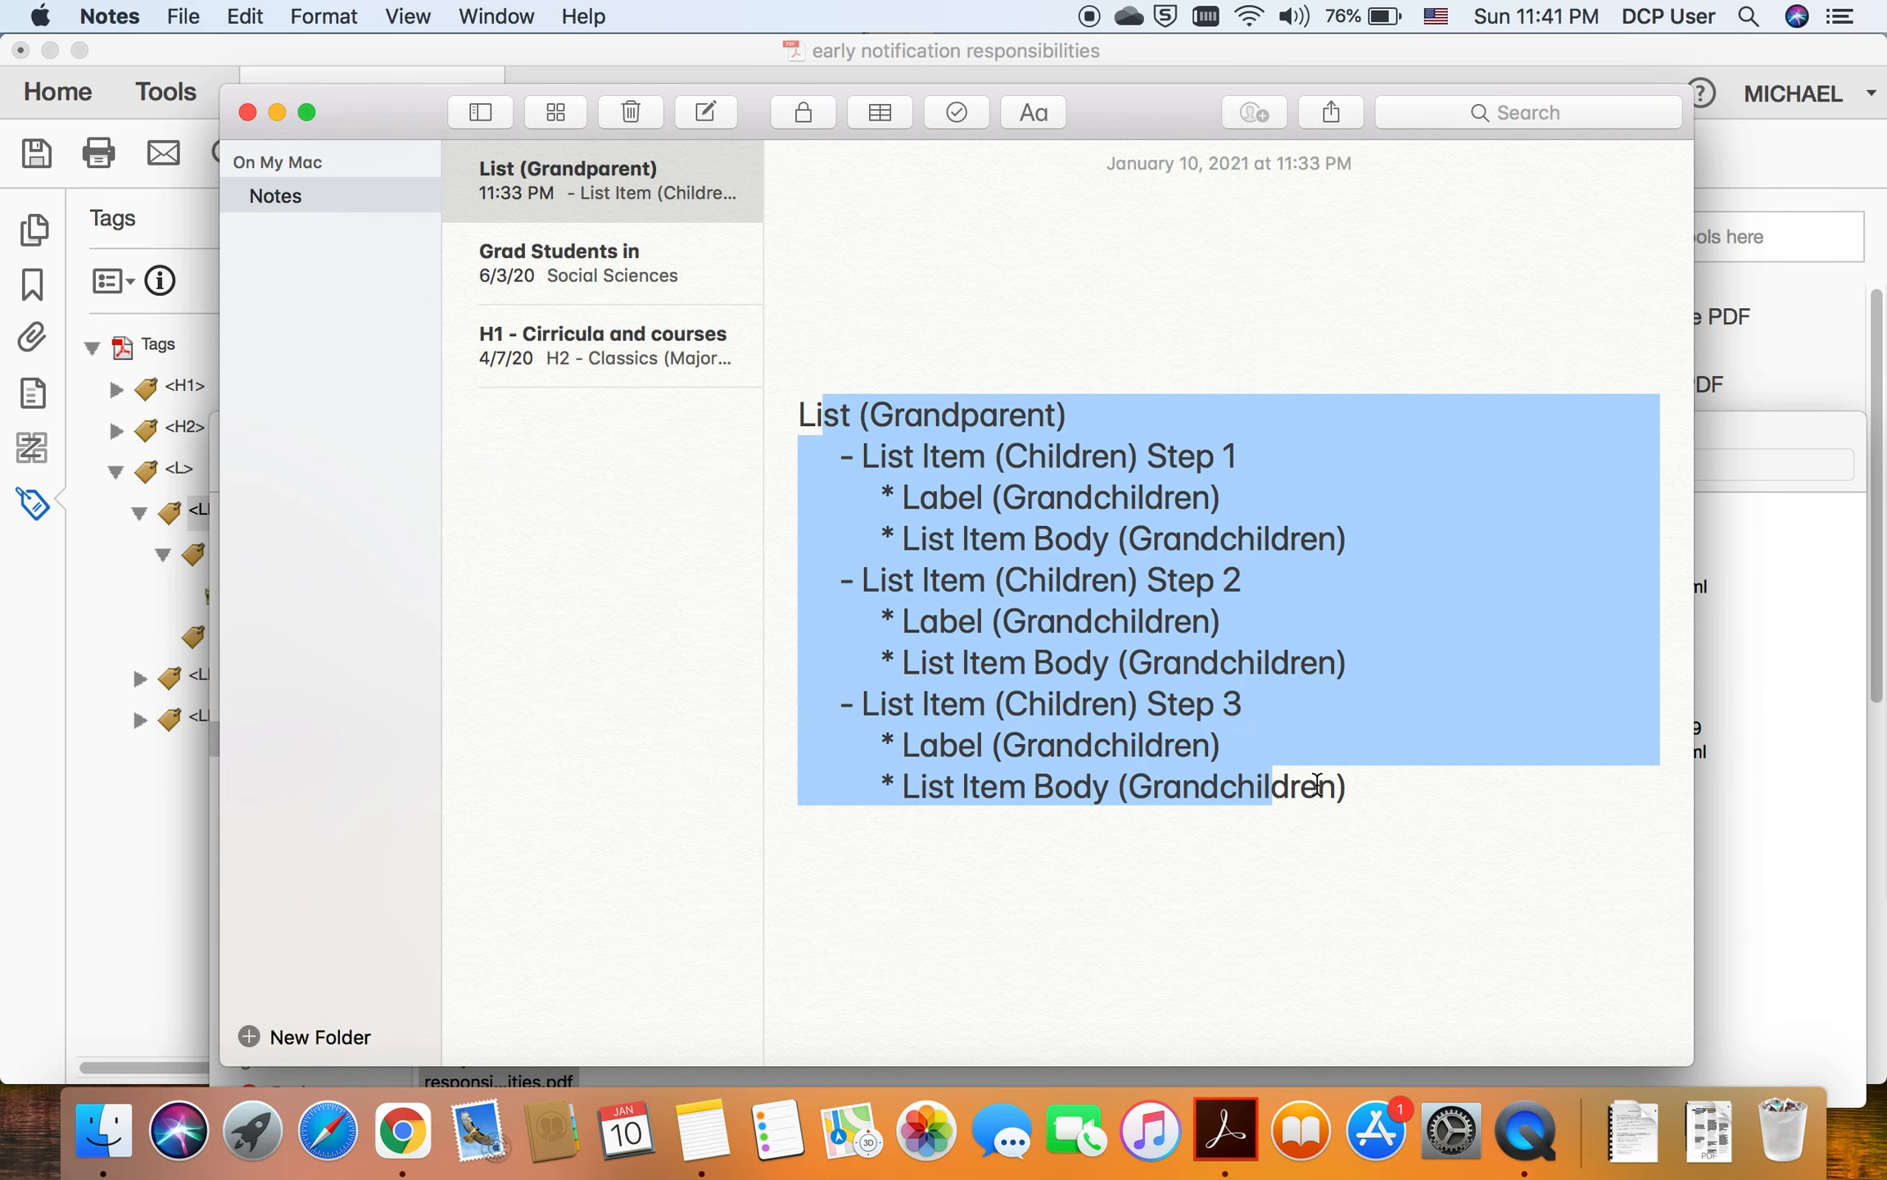
pyautogui.click(1366, 795)
pyautogui.press('Return')
pyautogui.press('Return')
pyautogui.write('a. First')
pyautogui.press('Return')
pyautogui.write('Second')
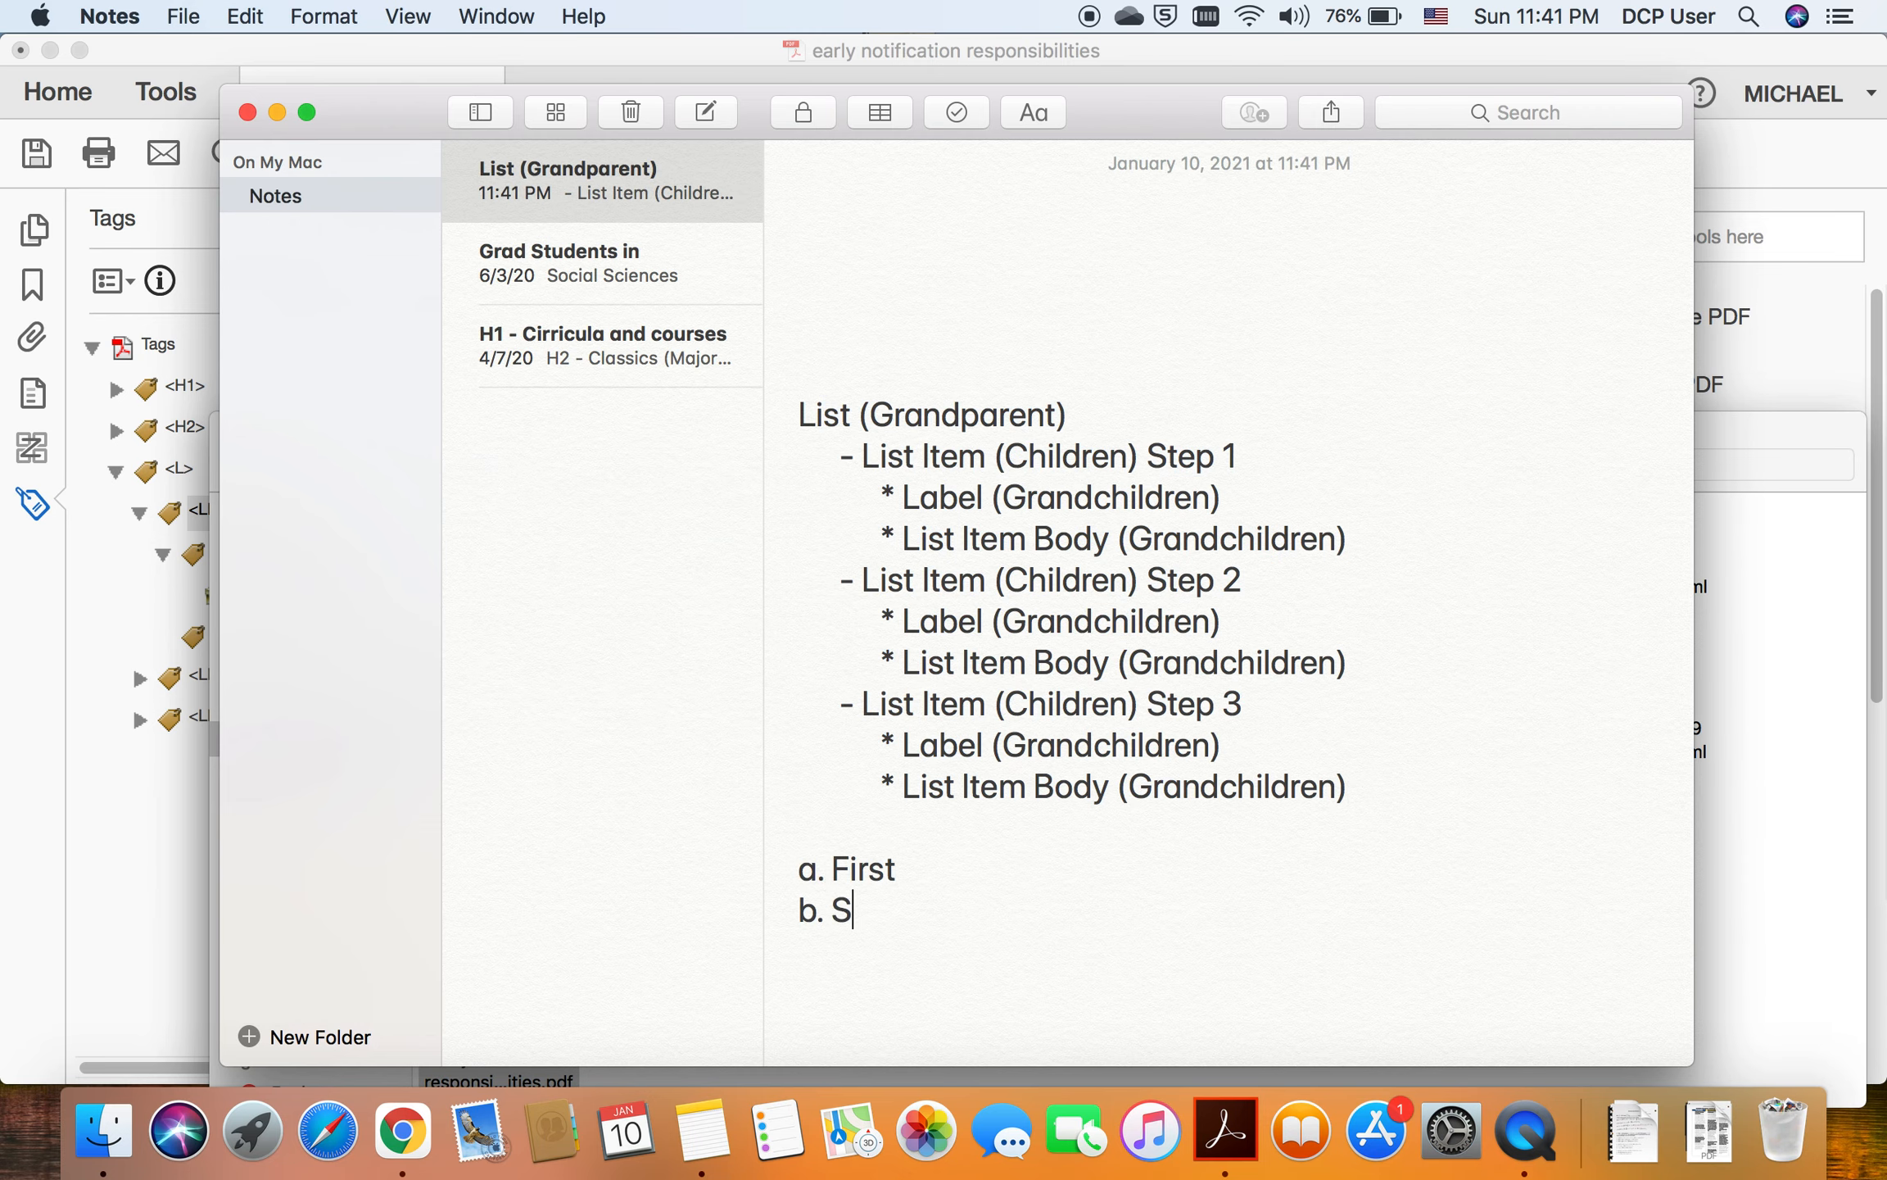
pyautogui.press('Return')
pyautogui.write('Third')
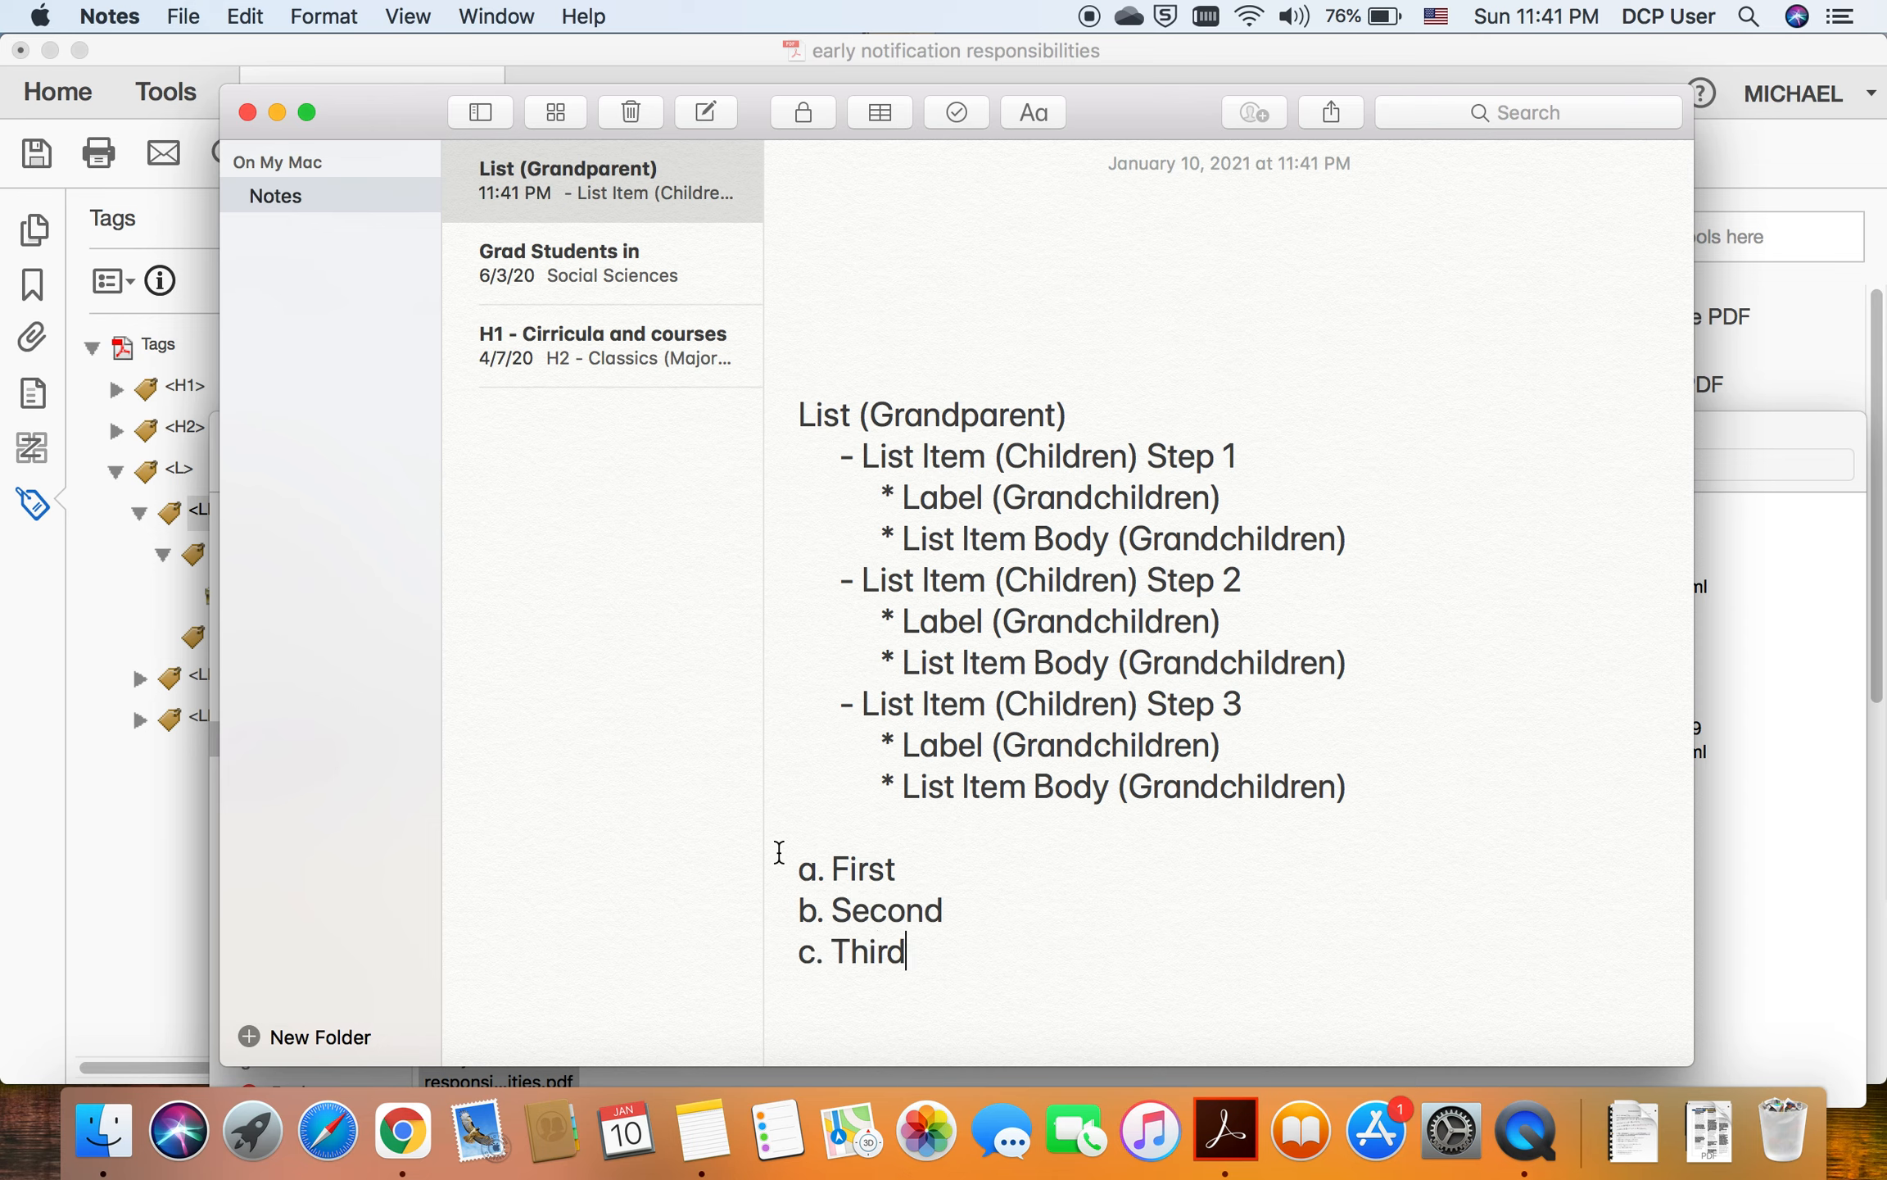
pyautogui.moveTo(803, 862); pyautogui.dragTo(911, 960)
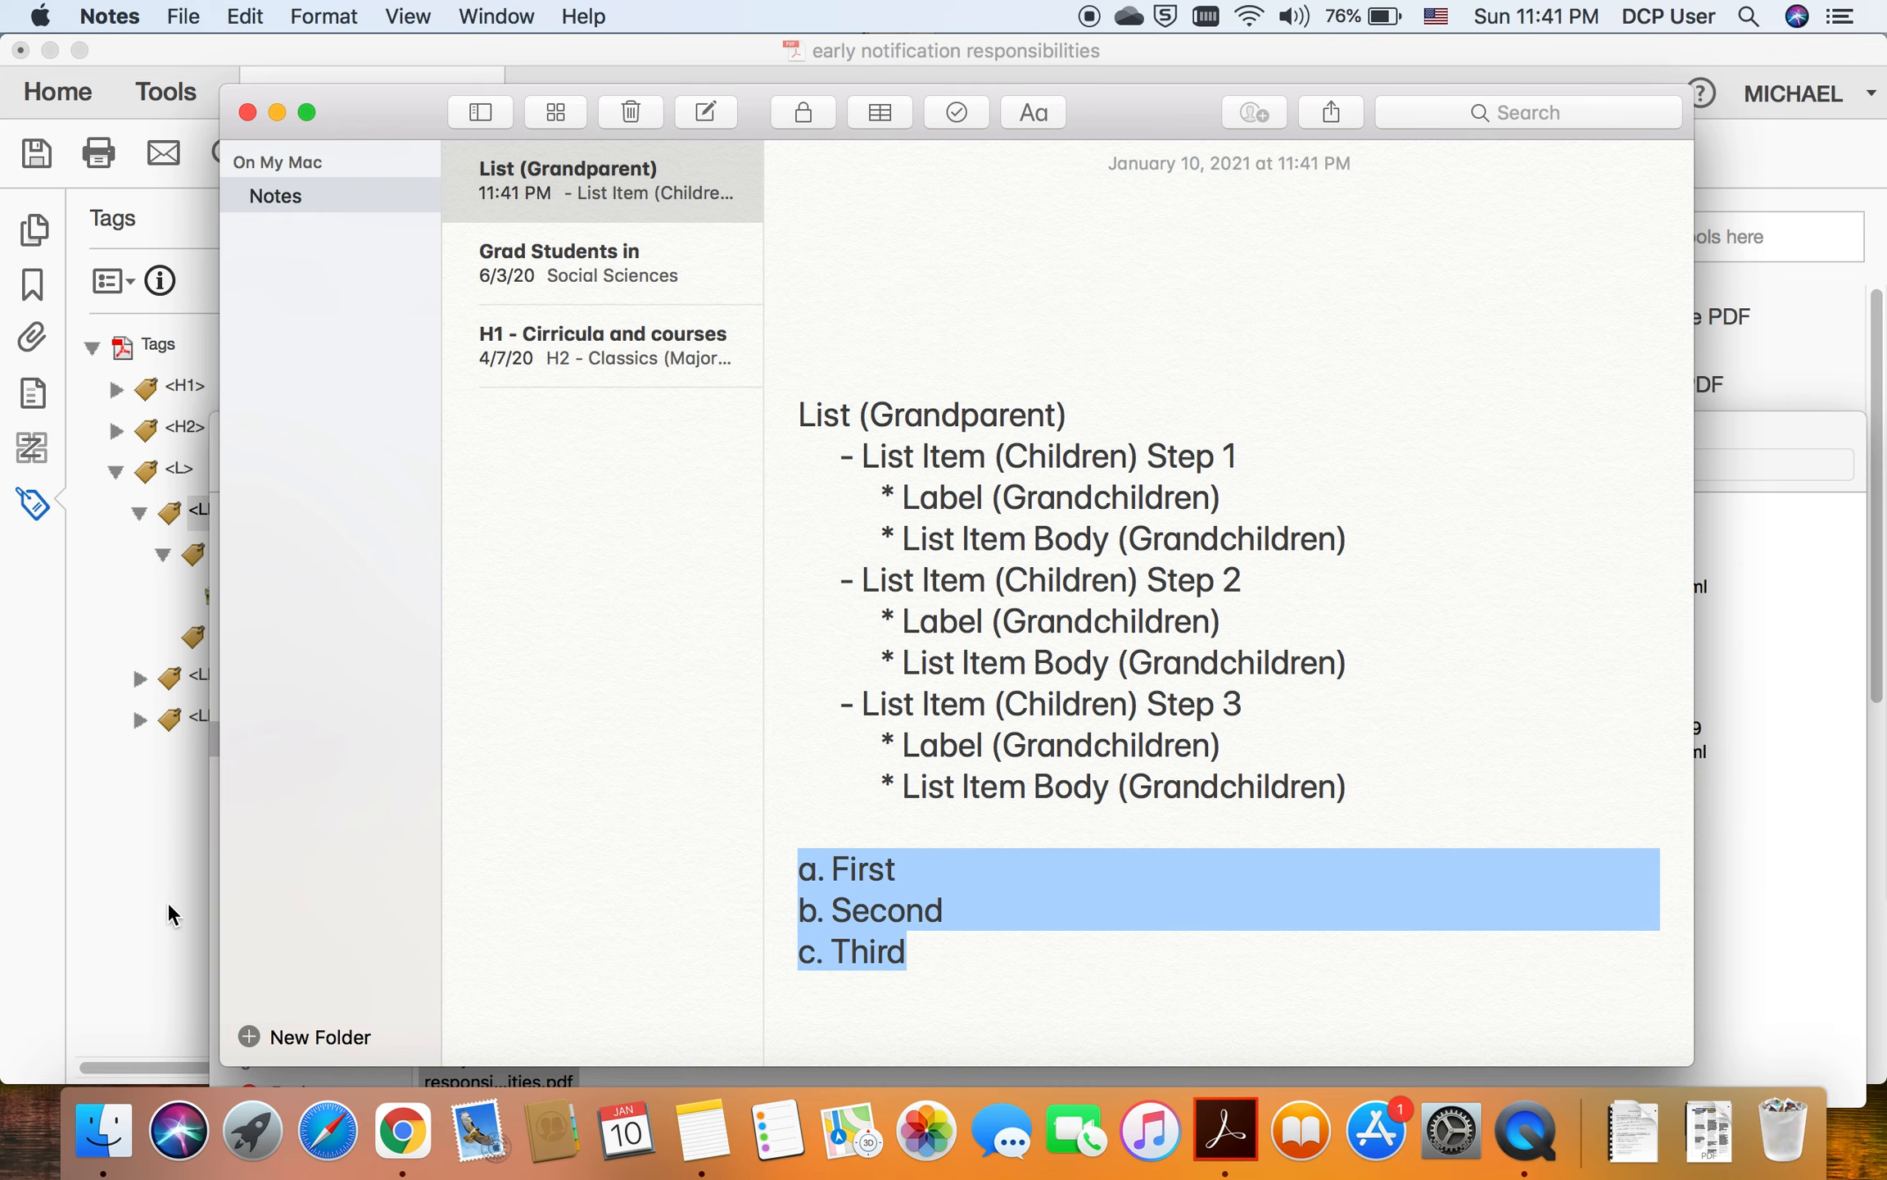
# Step: Back in Acrobat Pro, tag the whole "Review Medical Documentation" paragraph under the first List Item's LBody with Create Tag from Selection
pyautogui.click(131, 892)
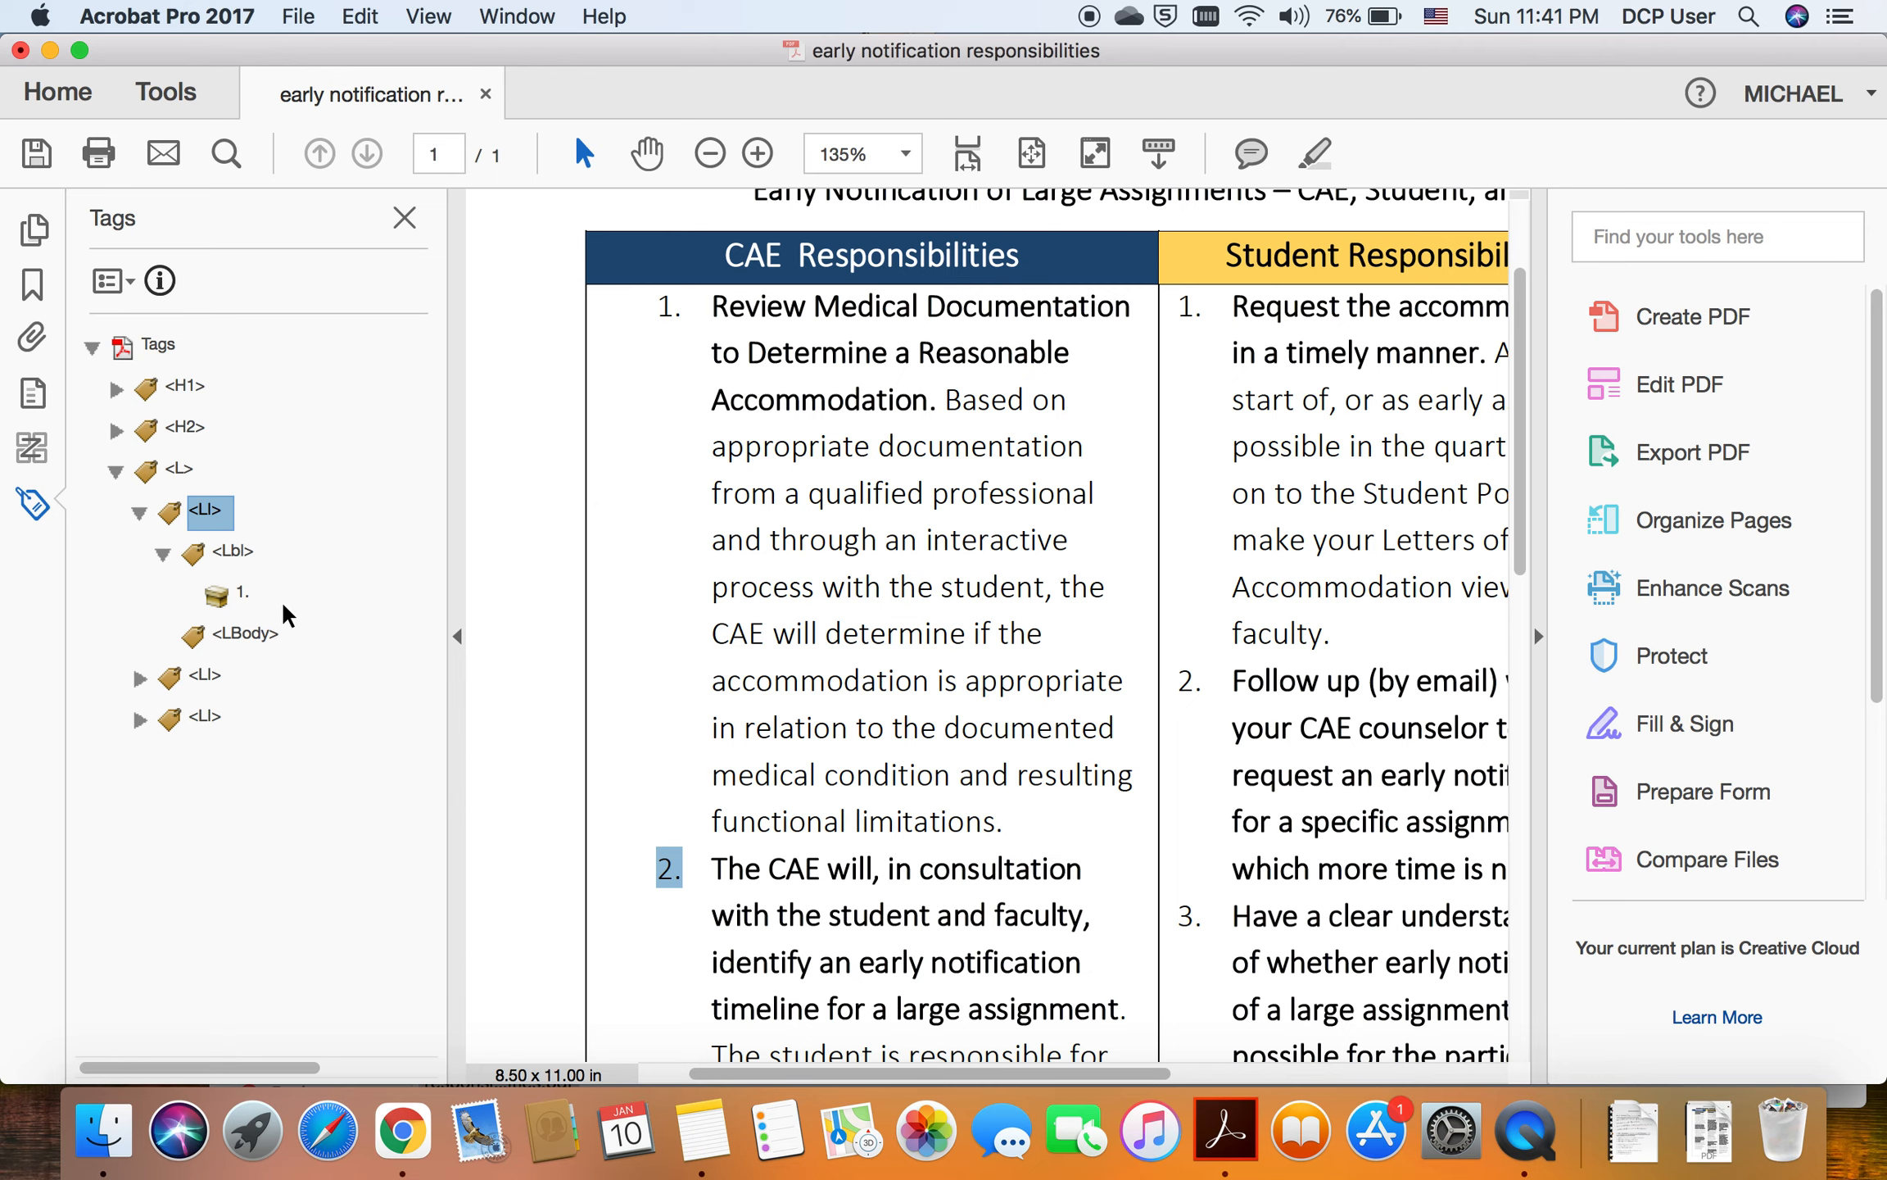
pyautogui.moveTo(240, 592); pyautogui.dragTo(603, 424)
pyautogui.moveTo(796, 453); pyautogui.dragTo(246, 636)
pyautogui.click(268, 621)
pyautogui.moveTo(712, 303); pyautogui.dragTo(1017, 822)
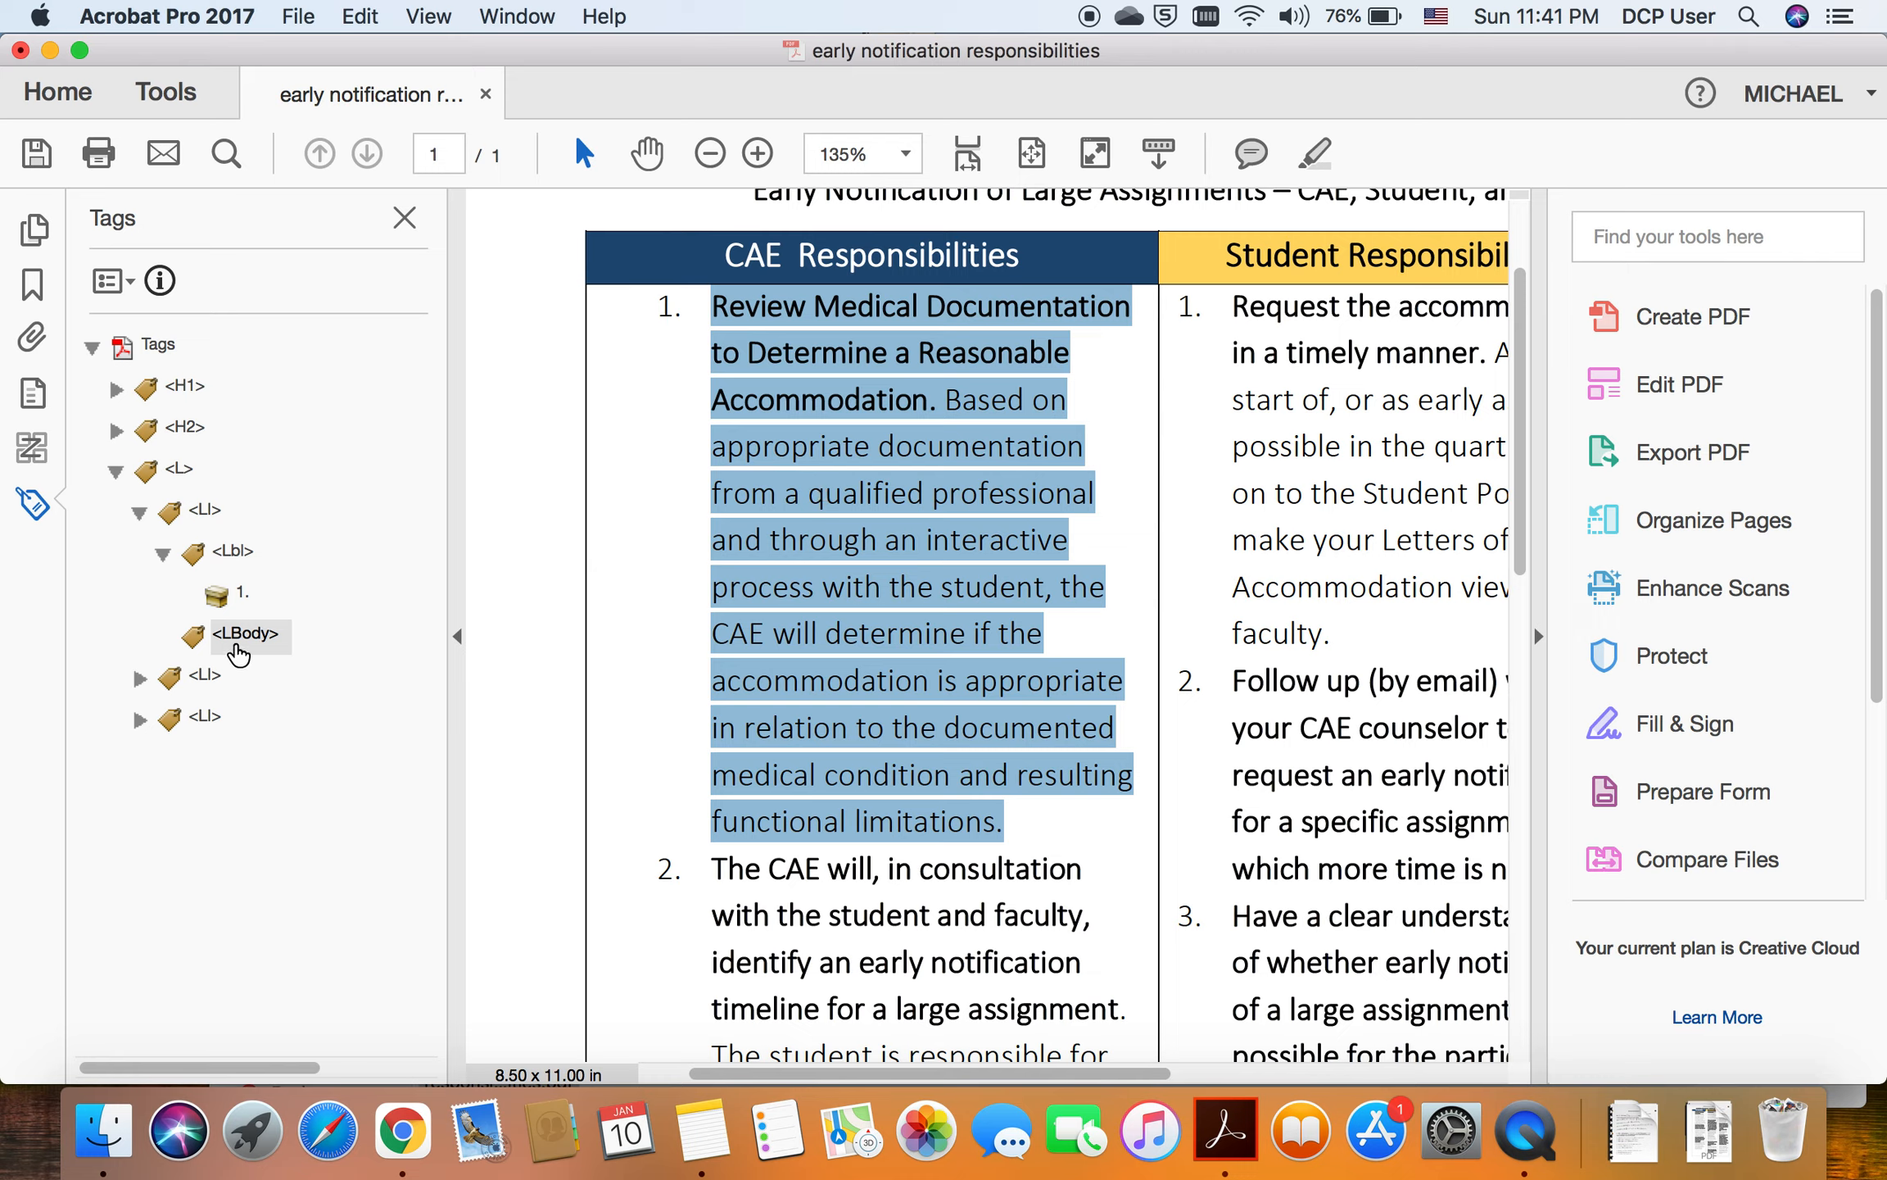
pyautogui.click(110, 283)
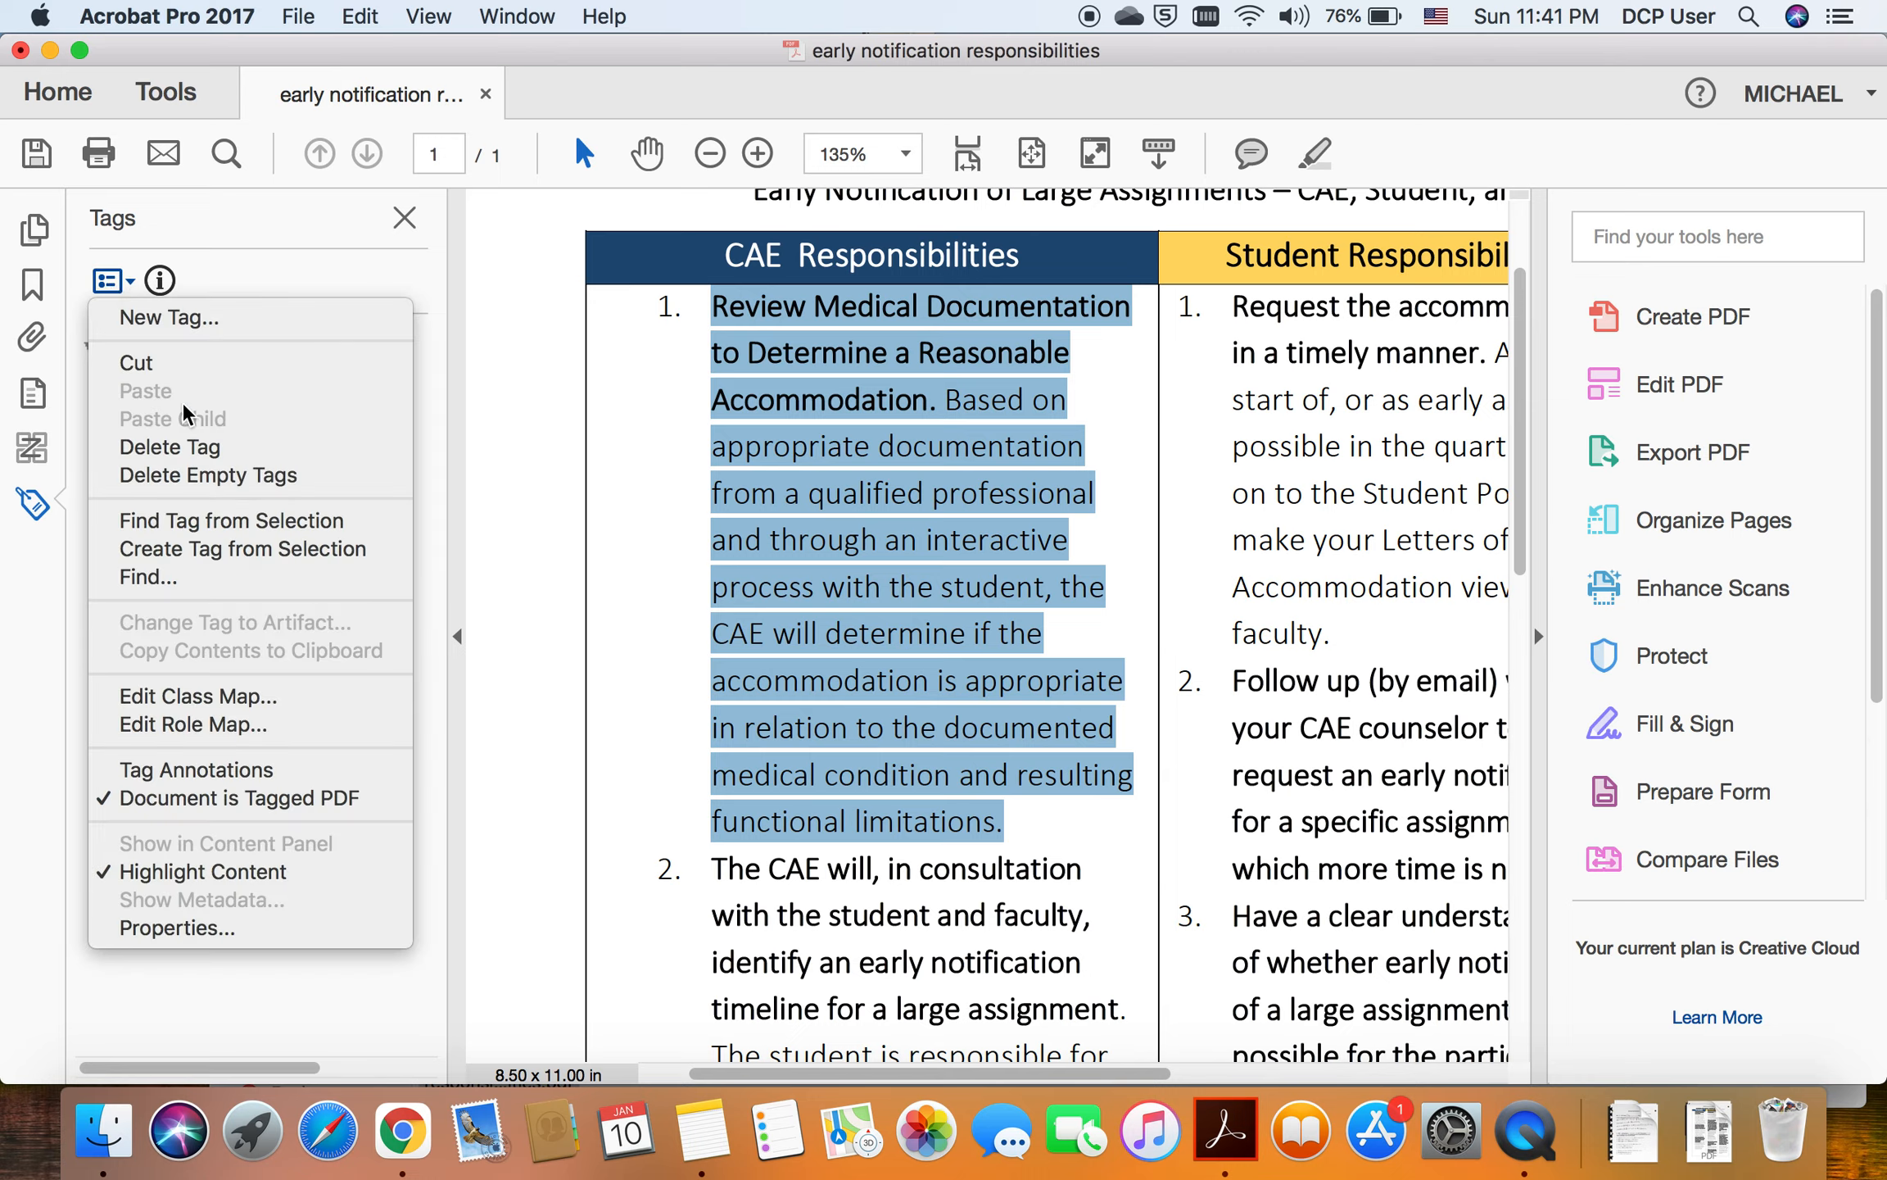
pyautogui.click(230, 549)
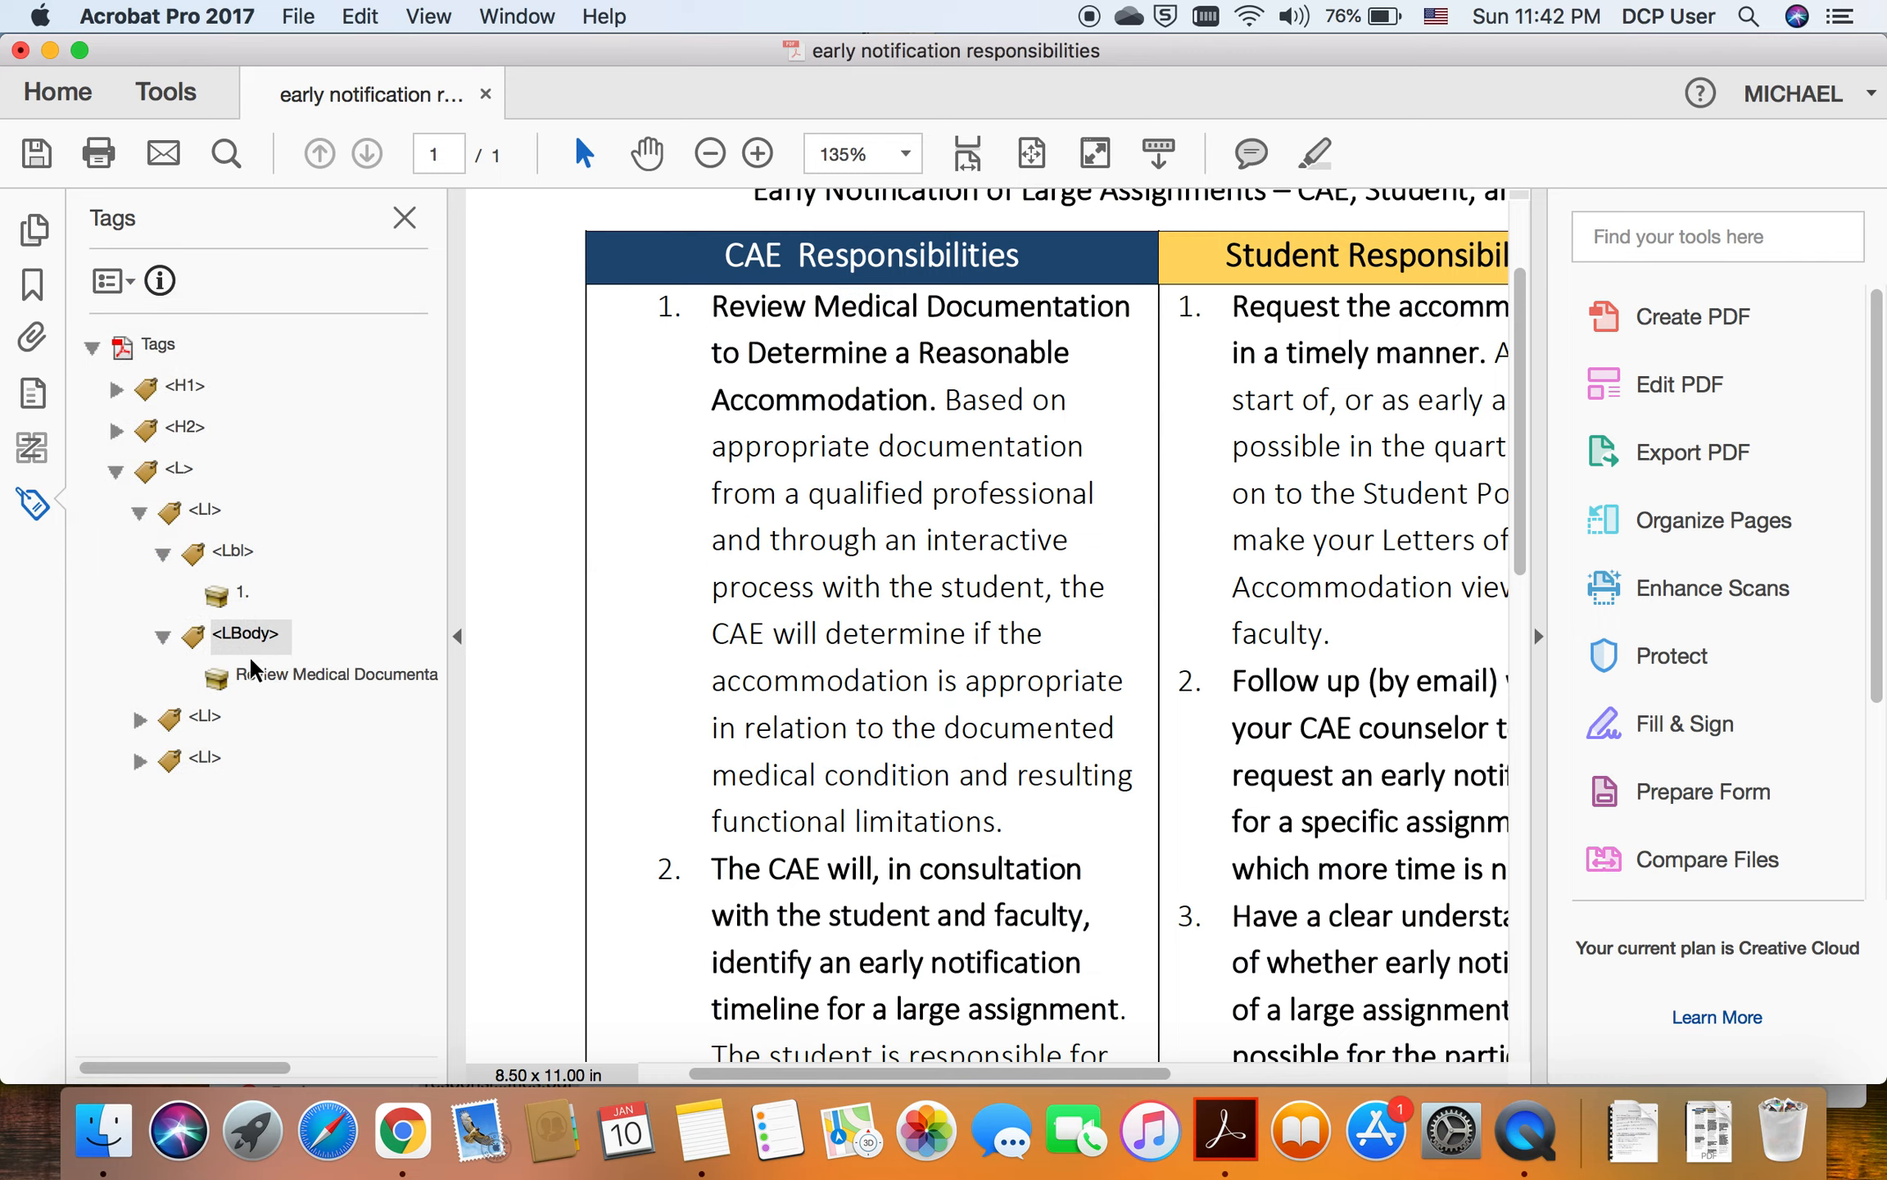
# Step: Check which page content the first List Item, its Lbl and its LBody each highlight in the CAE Responsibilities column
pyautogui.click(250, 674)
pyautogui.click(249, 633)
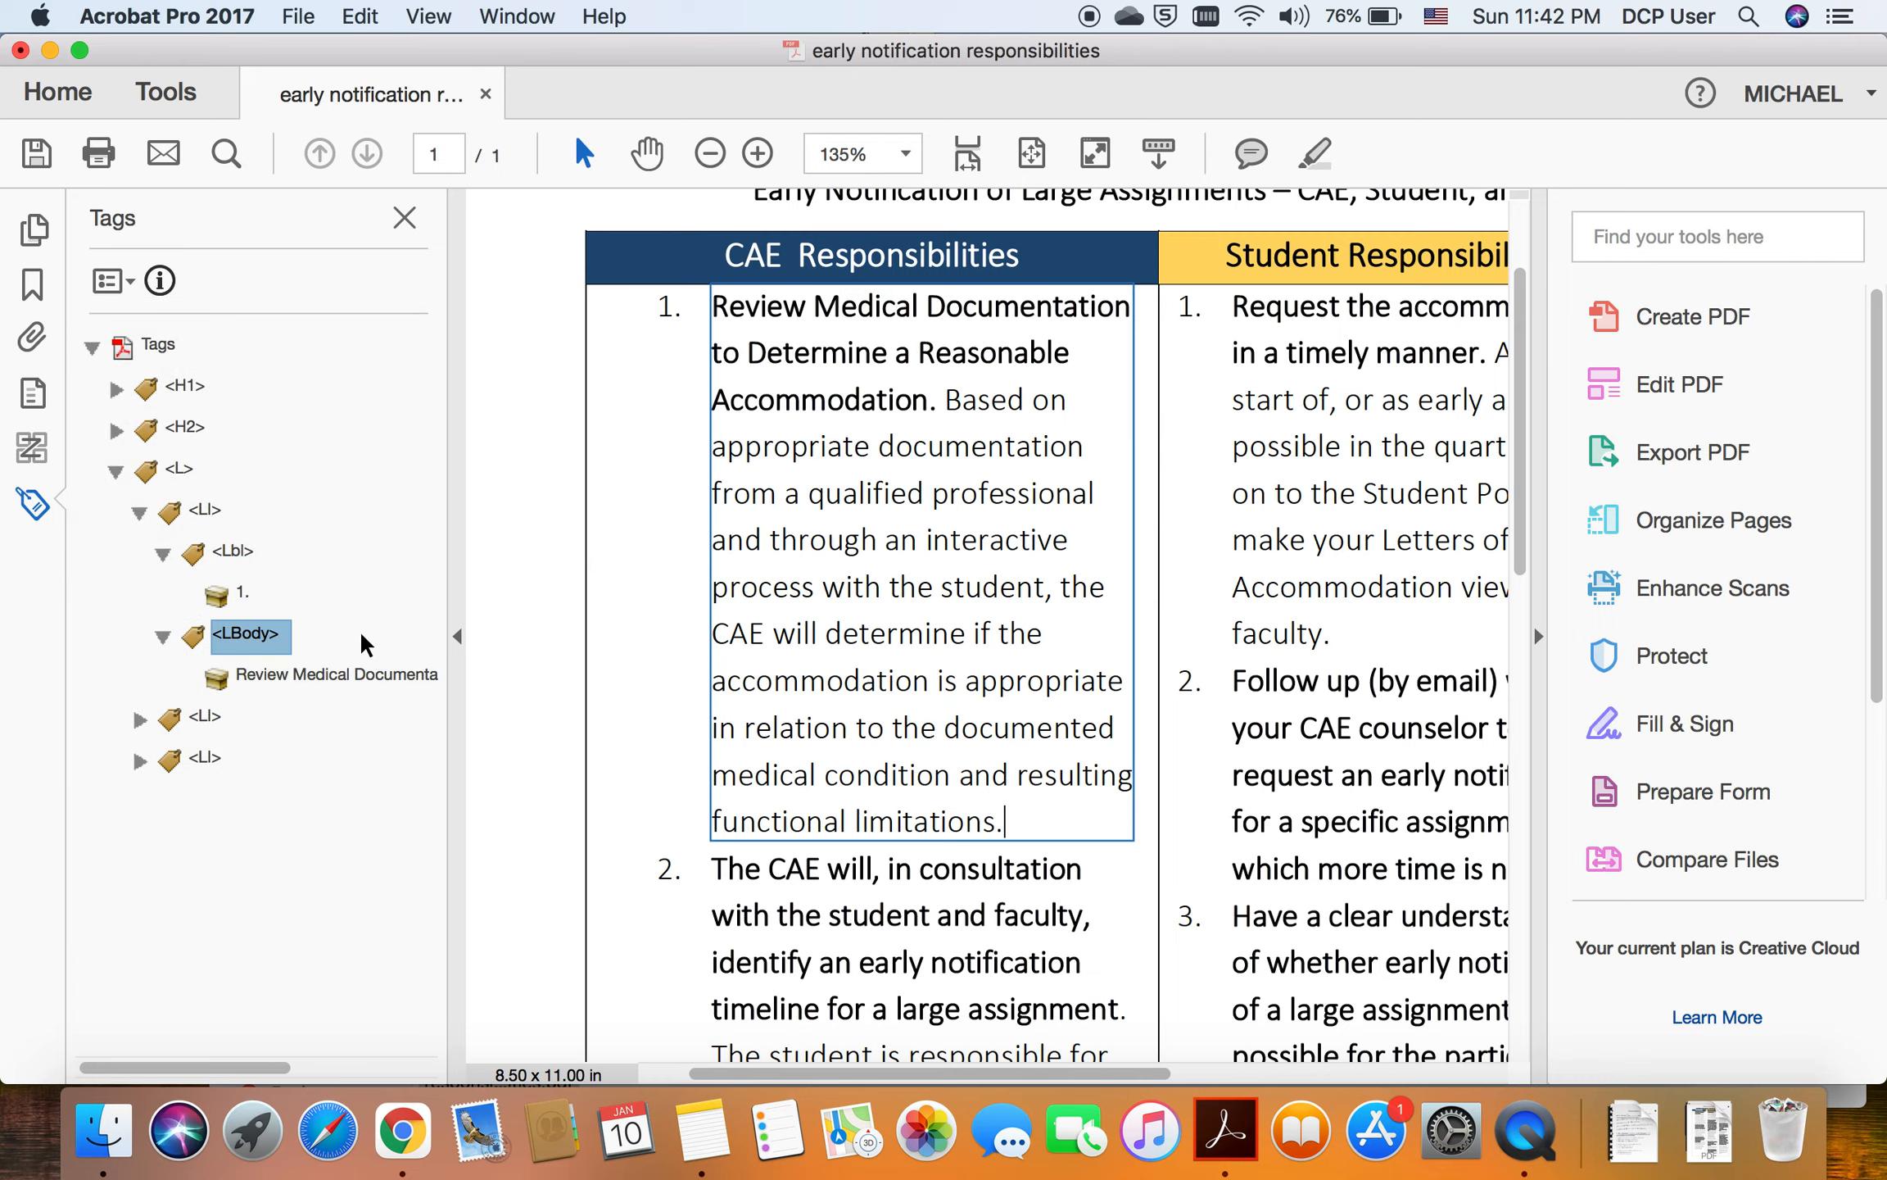
pyautogui.click(164, 635)
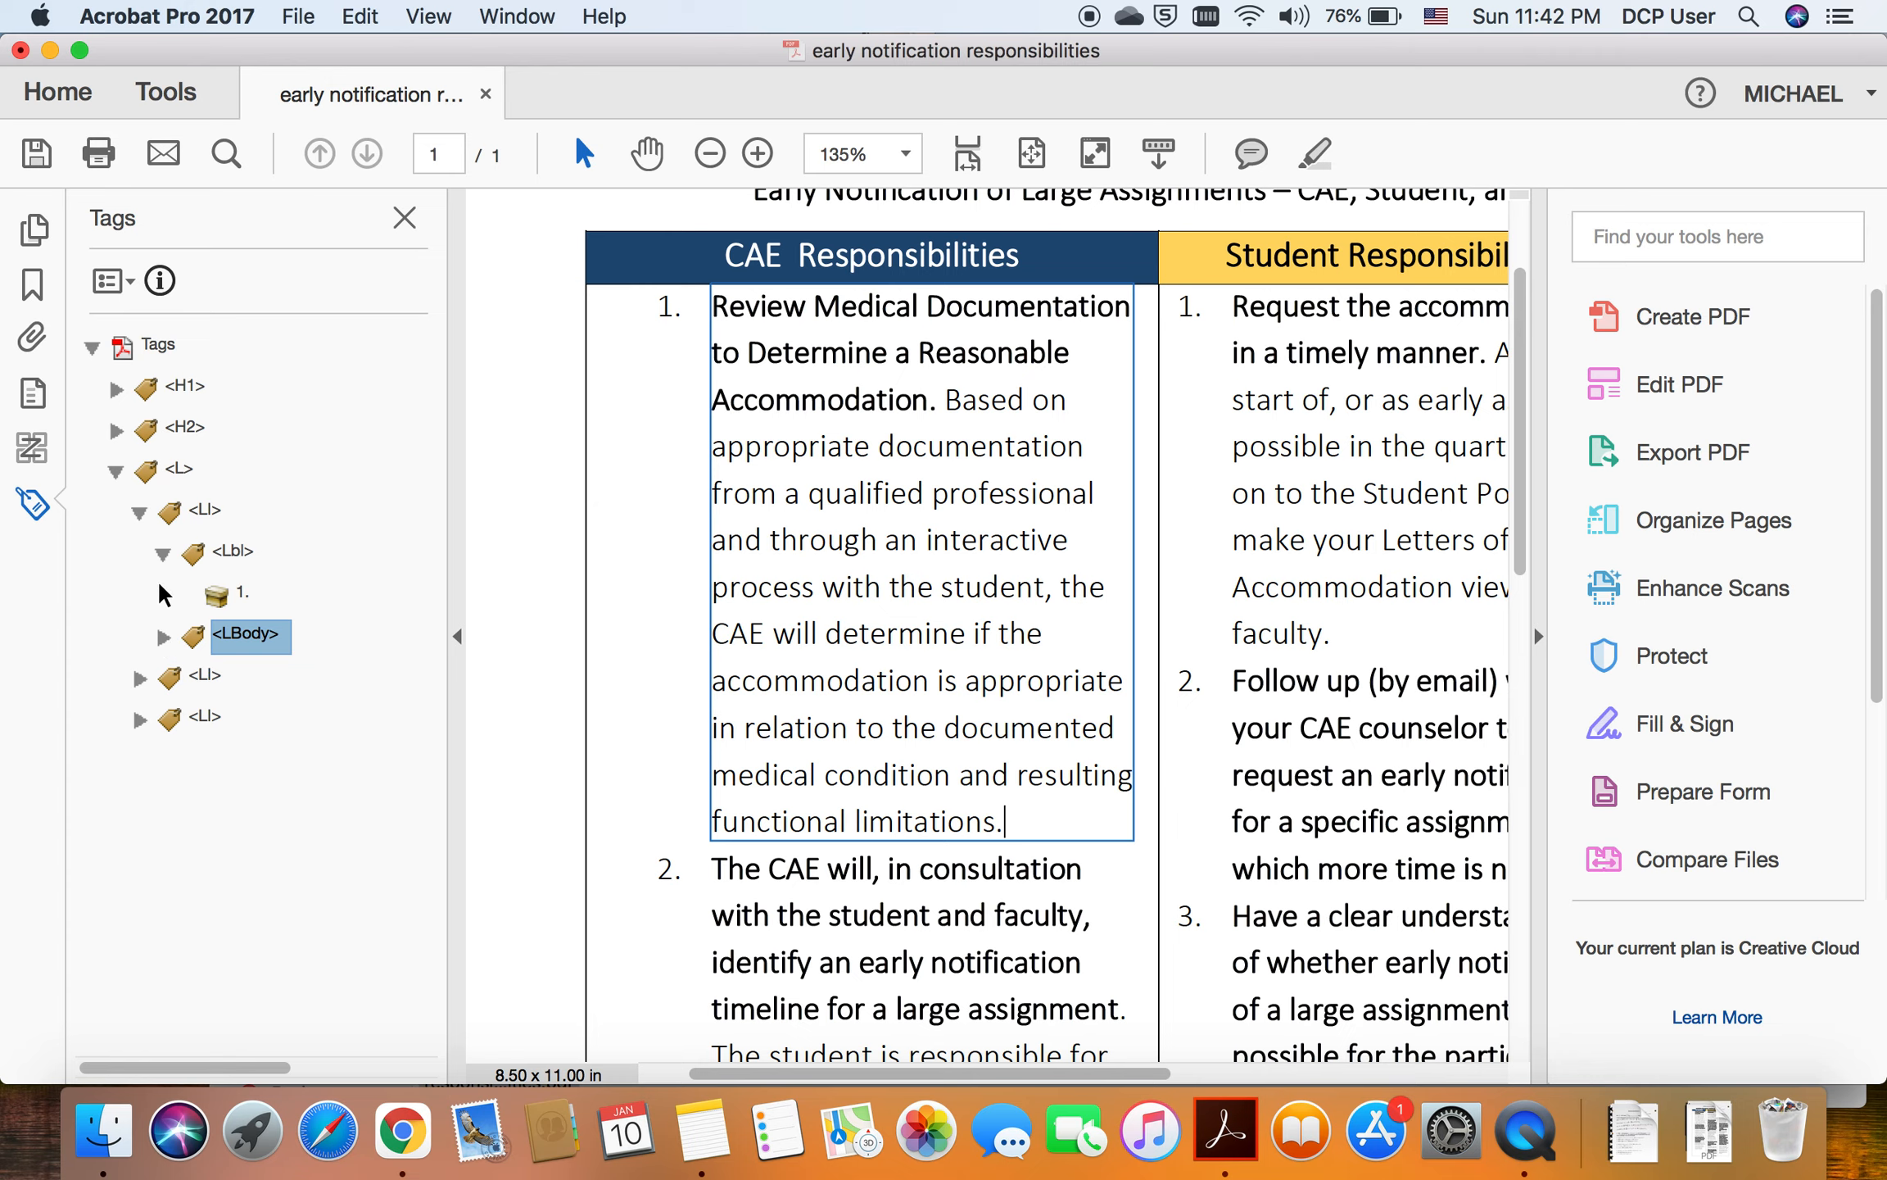
pyautogui.click(163, 554)
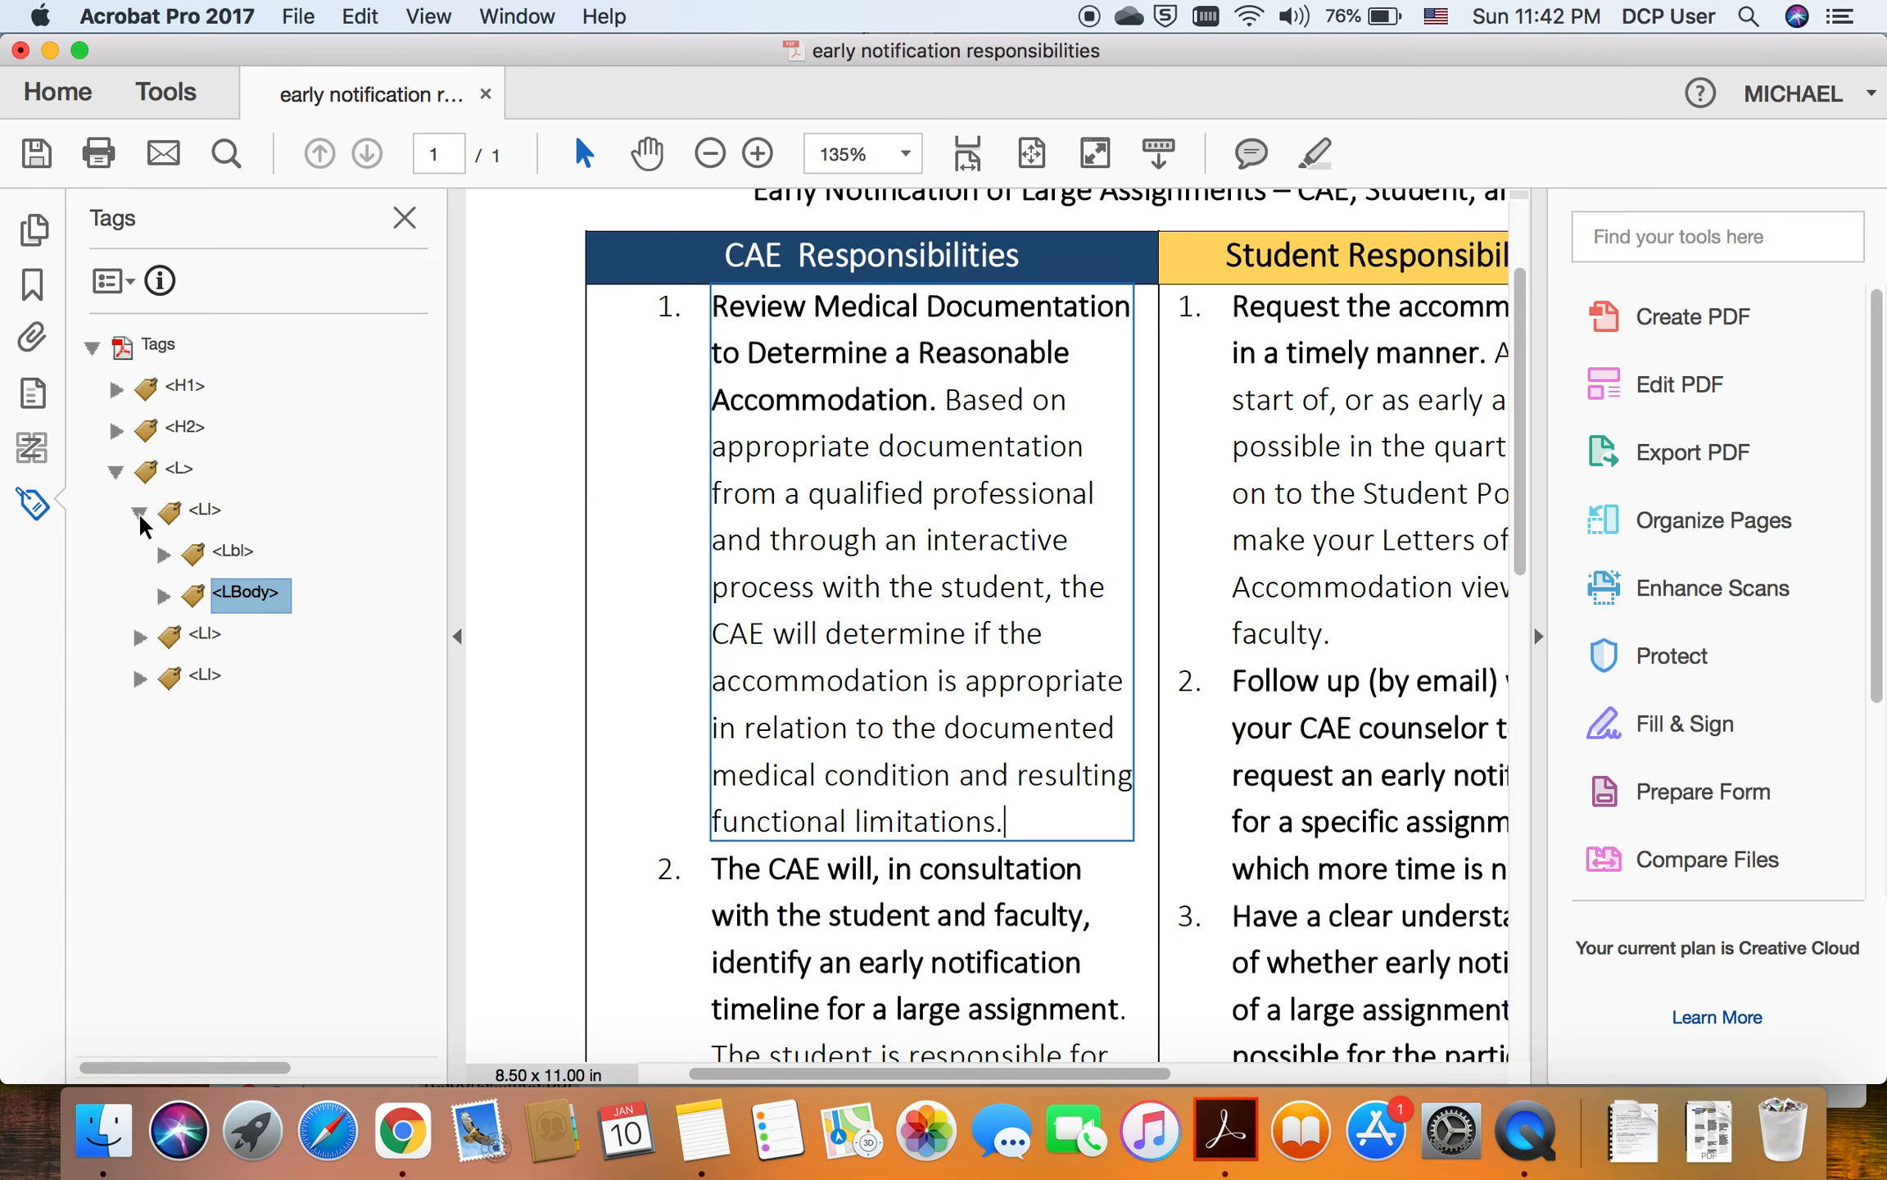
pyautogui.click(205, 510)
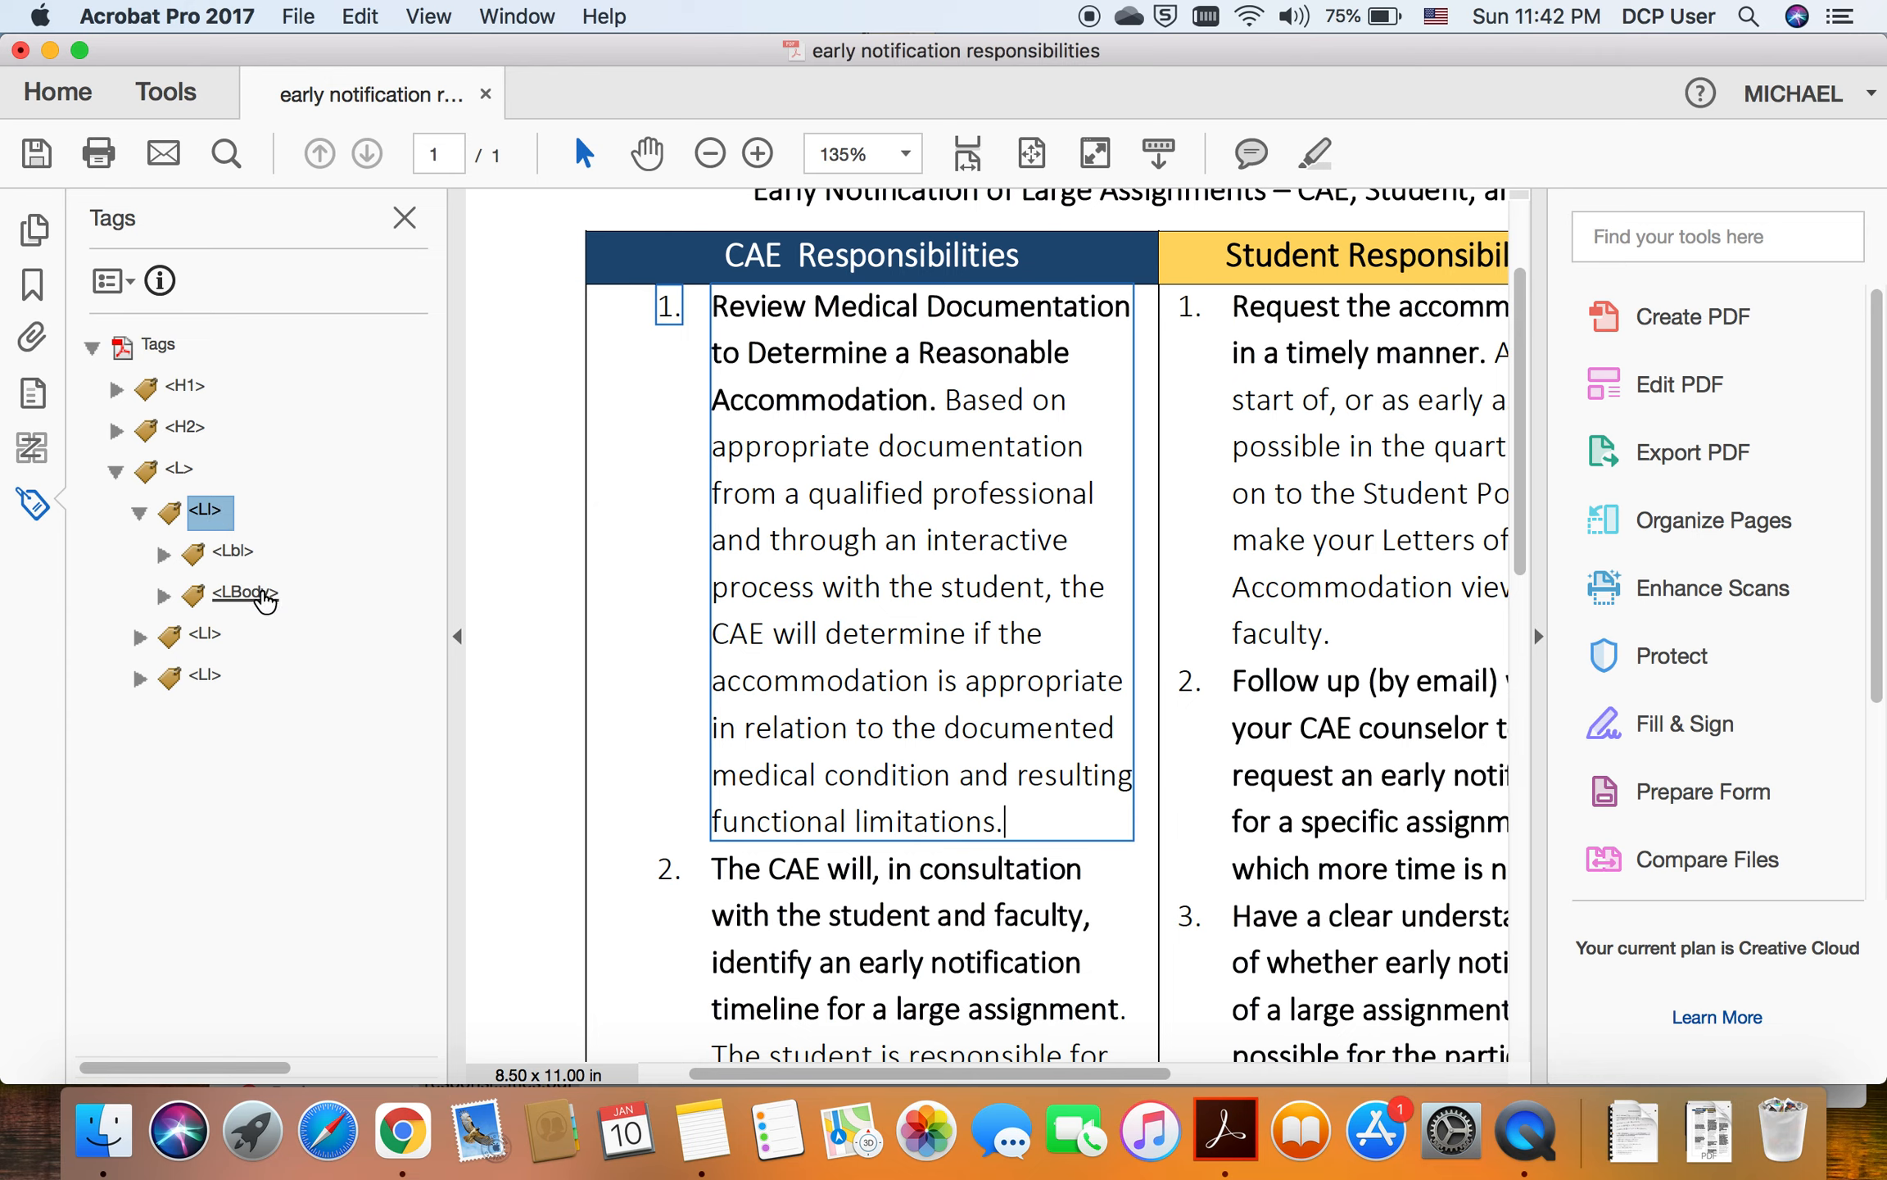
pyautogui.click(169, 590)
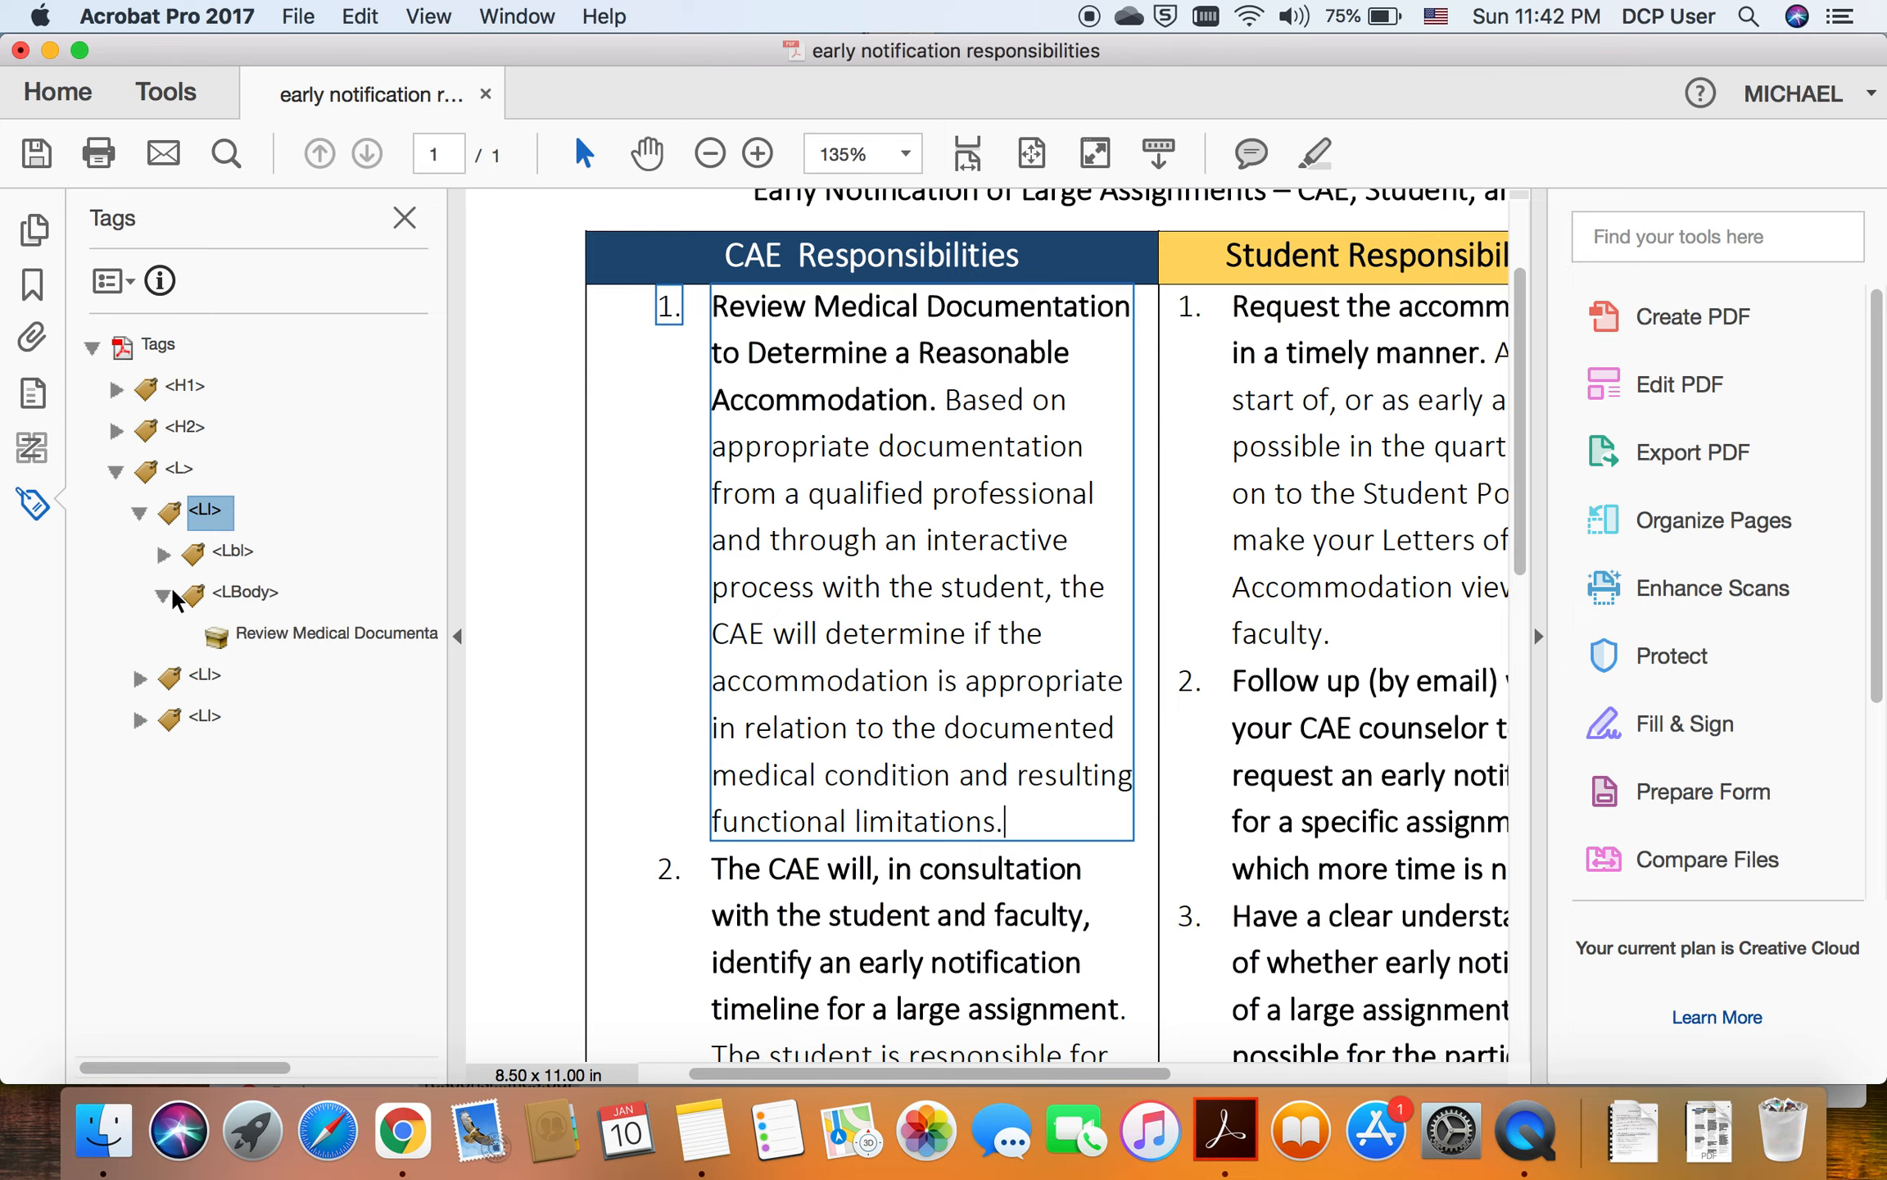
pyautogui.click(166, 555)
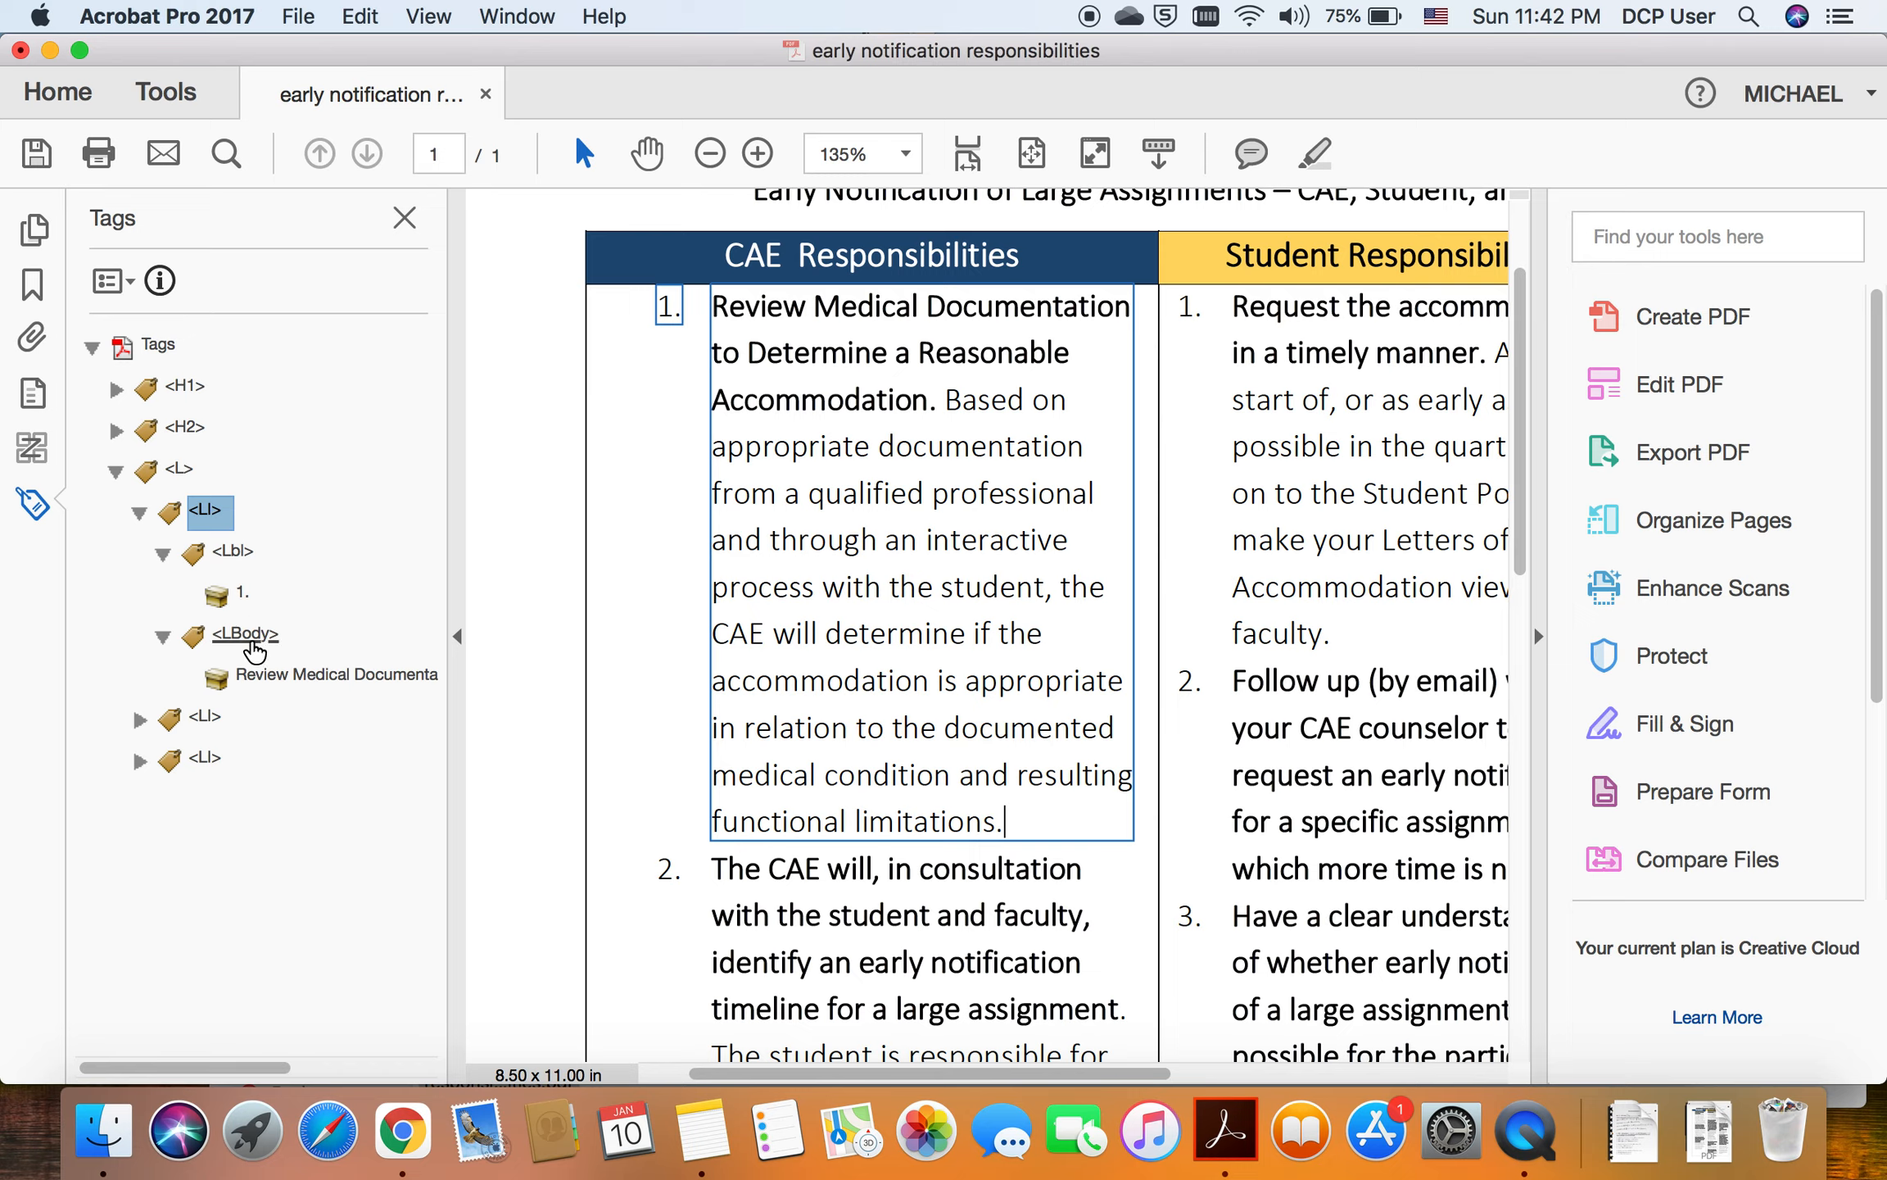
pyautogui.click(244, 593)
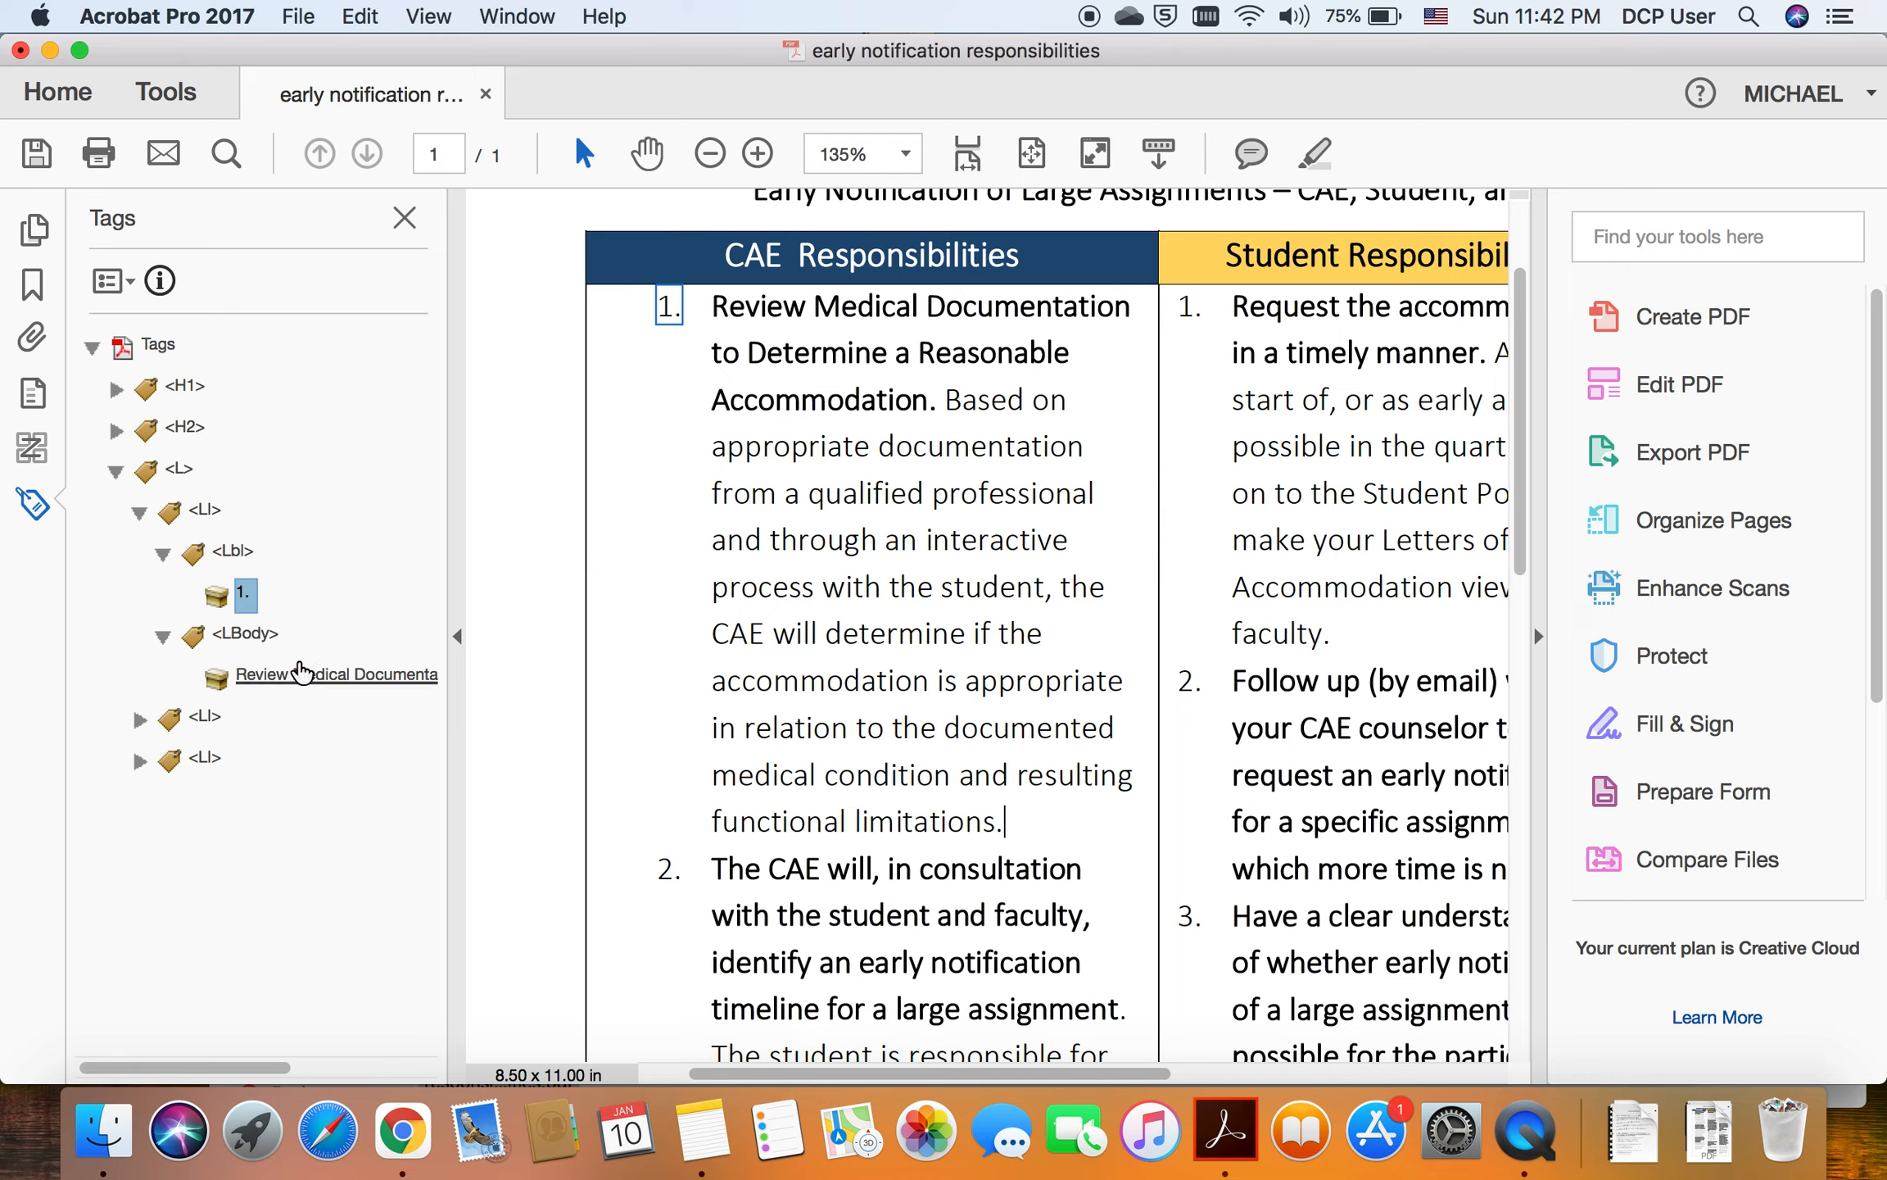
pyautogui.click(270, 674)
pyautogui.click(207, 516)
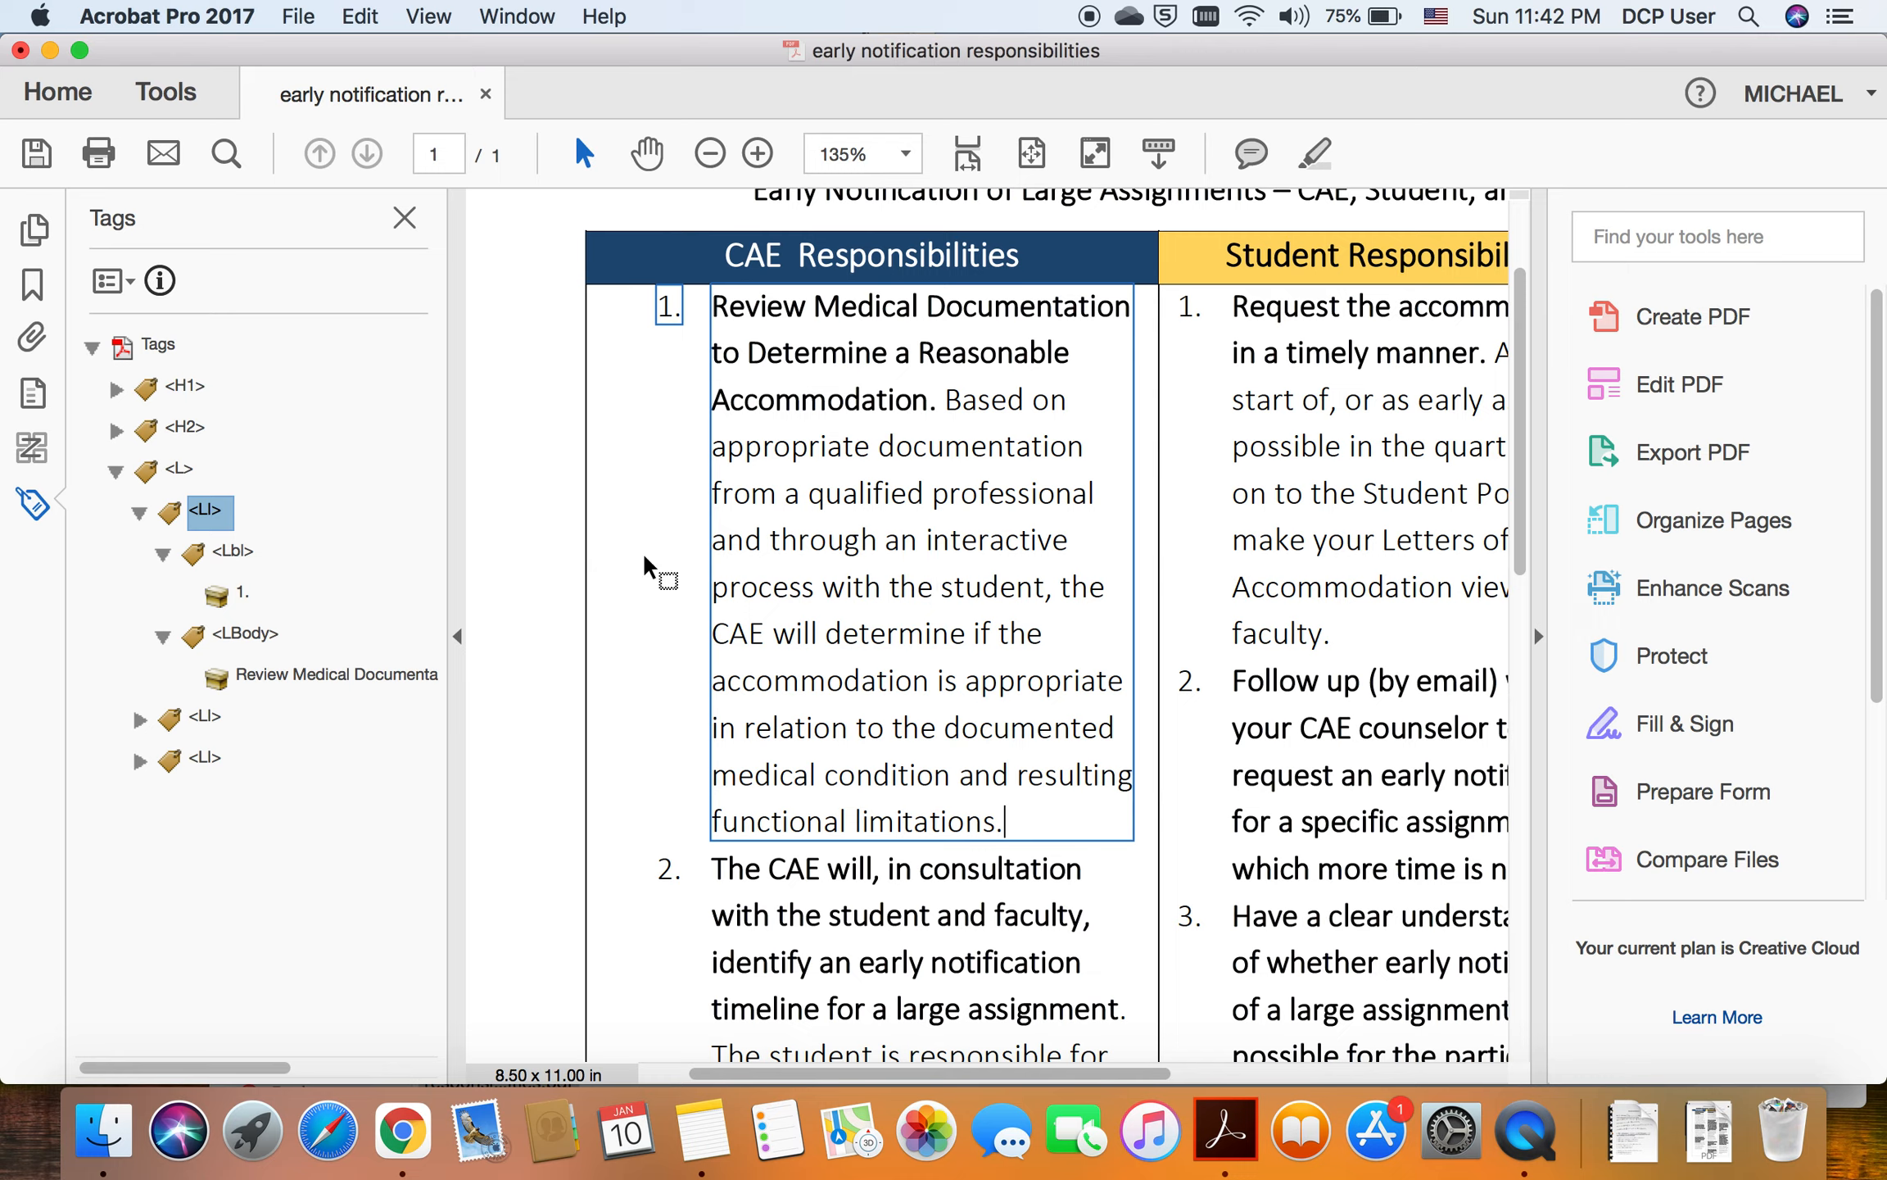
# Step: Tag the number "2." in the CAE Responsibilities column under the second List Item's Lbl with Create Tag from Selection
pyautogui.click(139, 515)
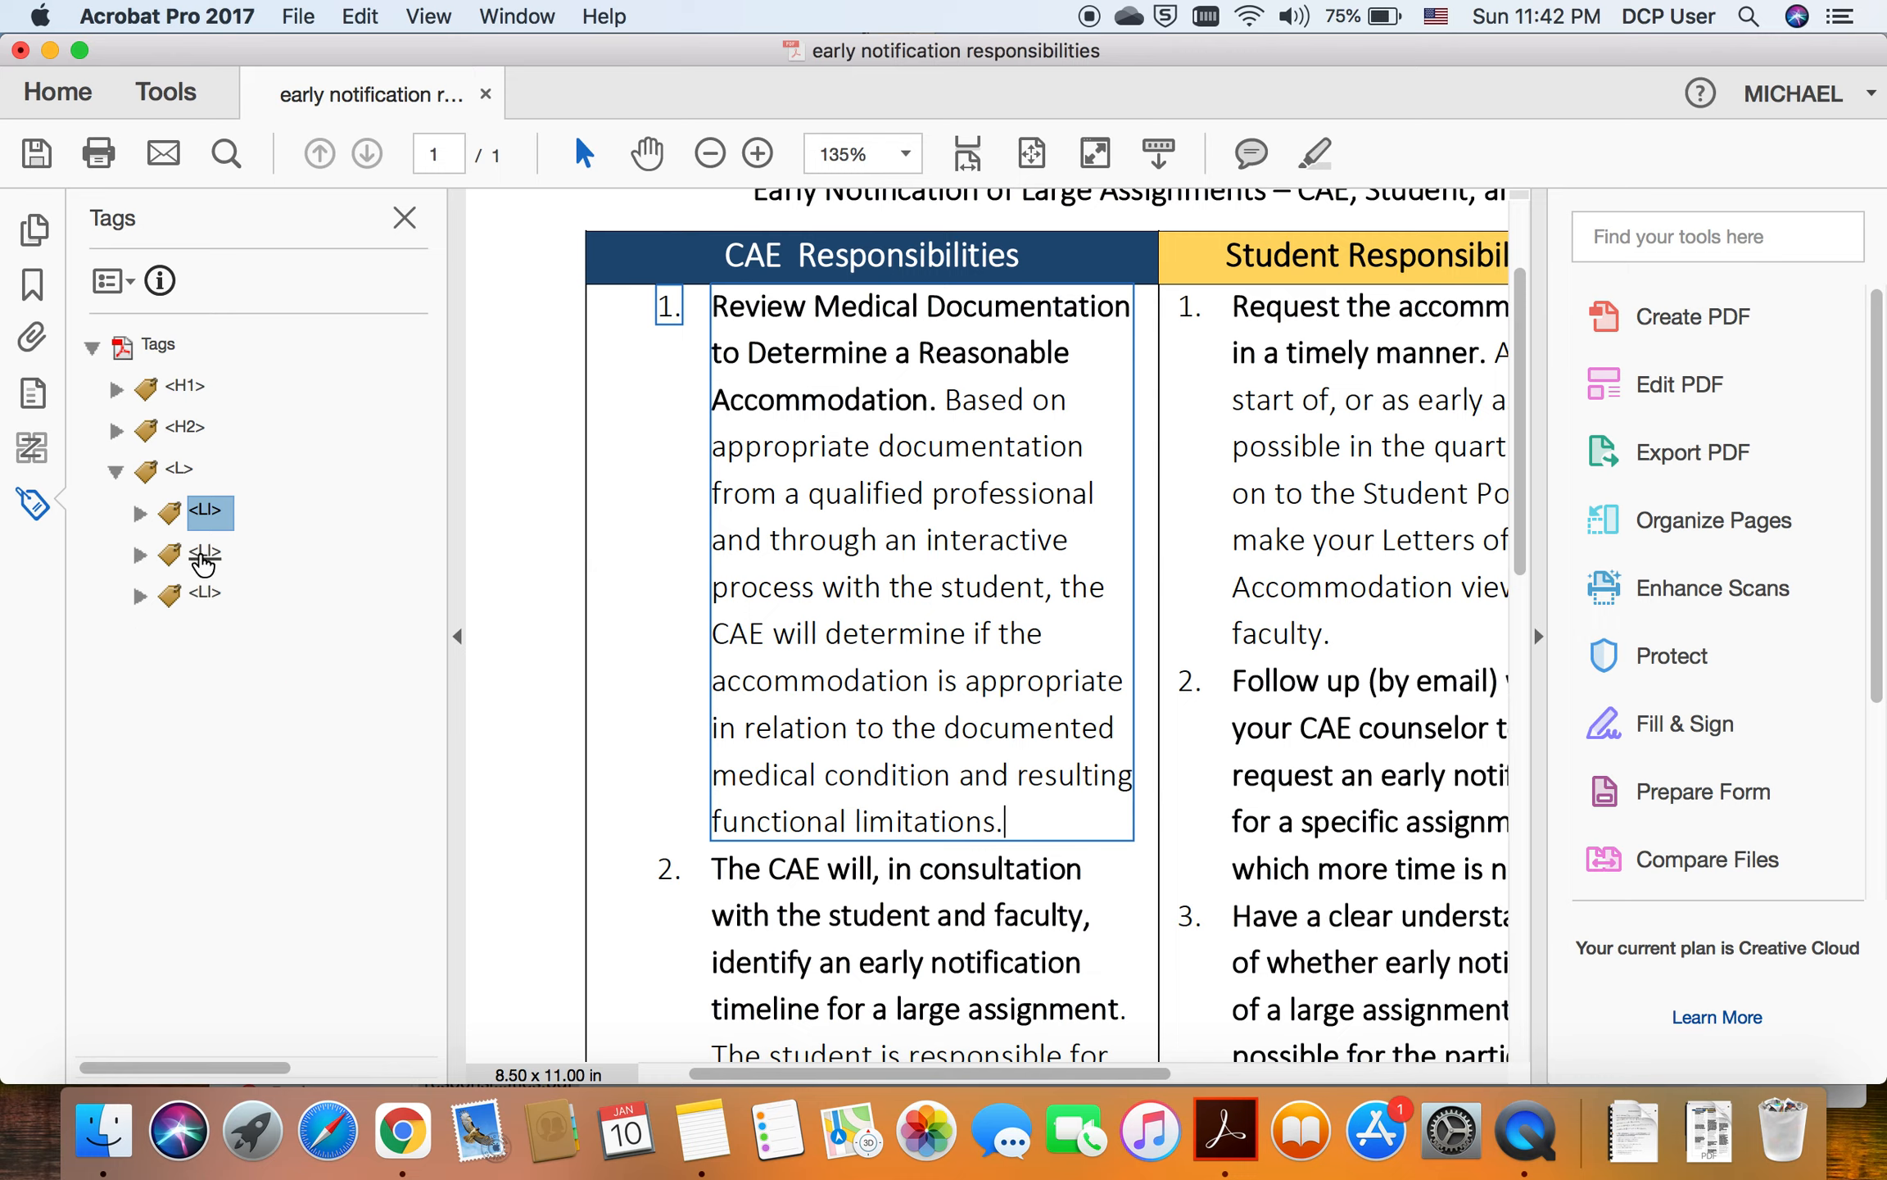
pyautogui.click(141, 553)
pyautogui.click(232, 592)
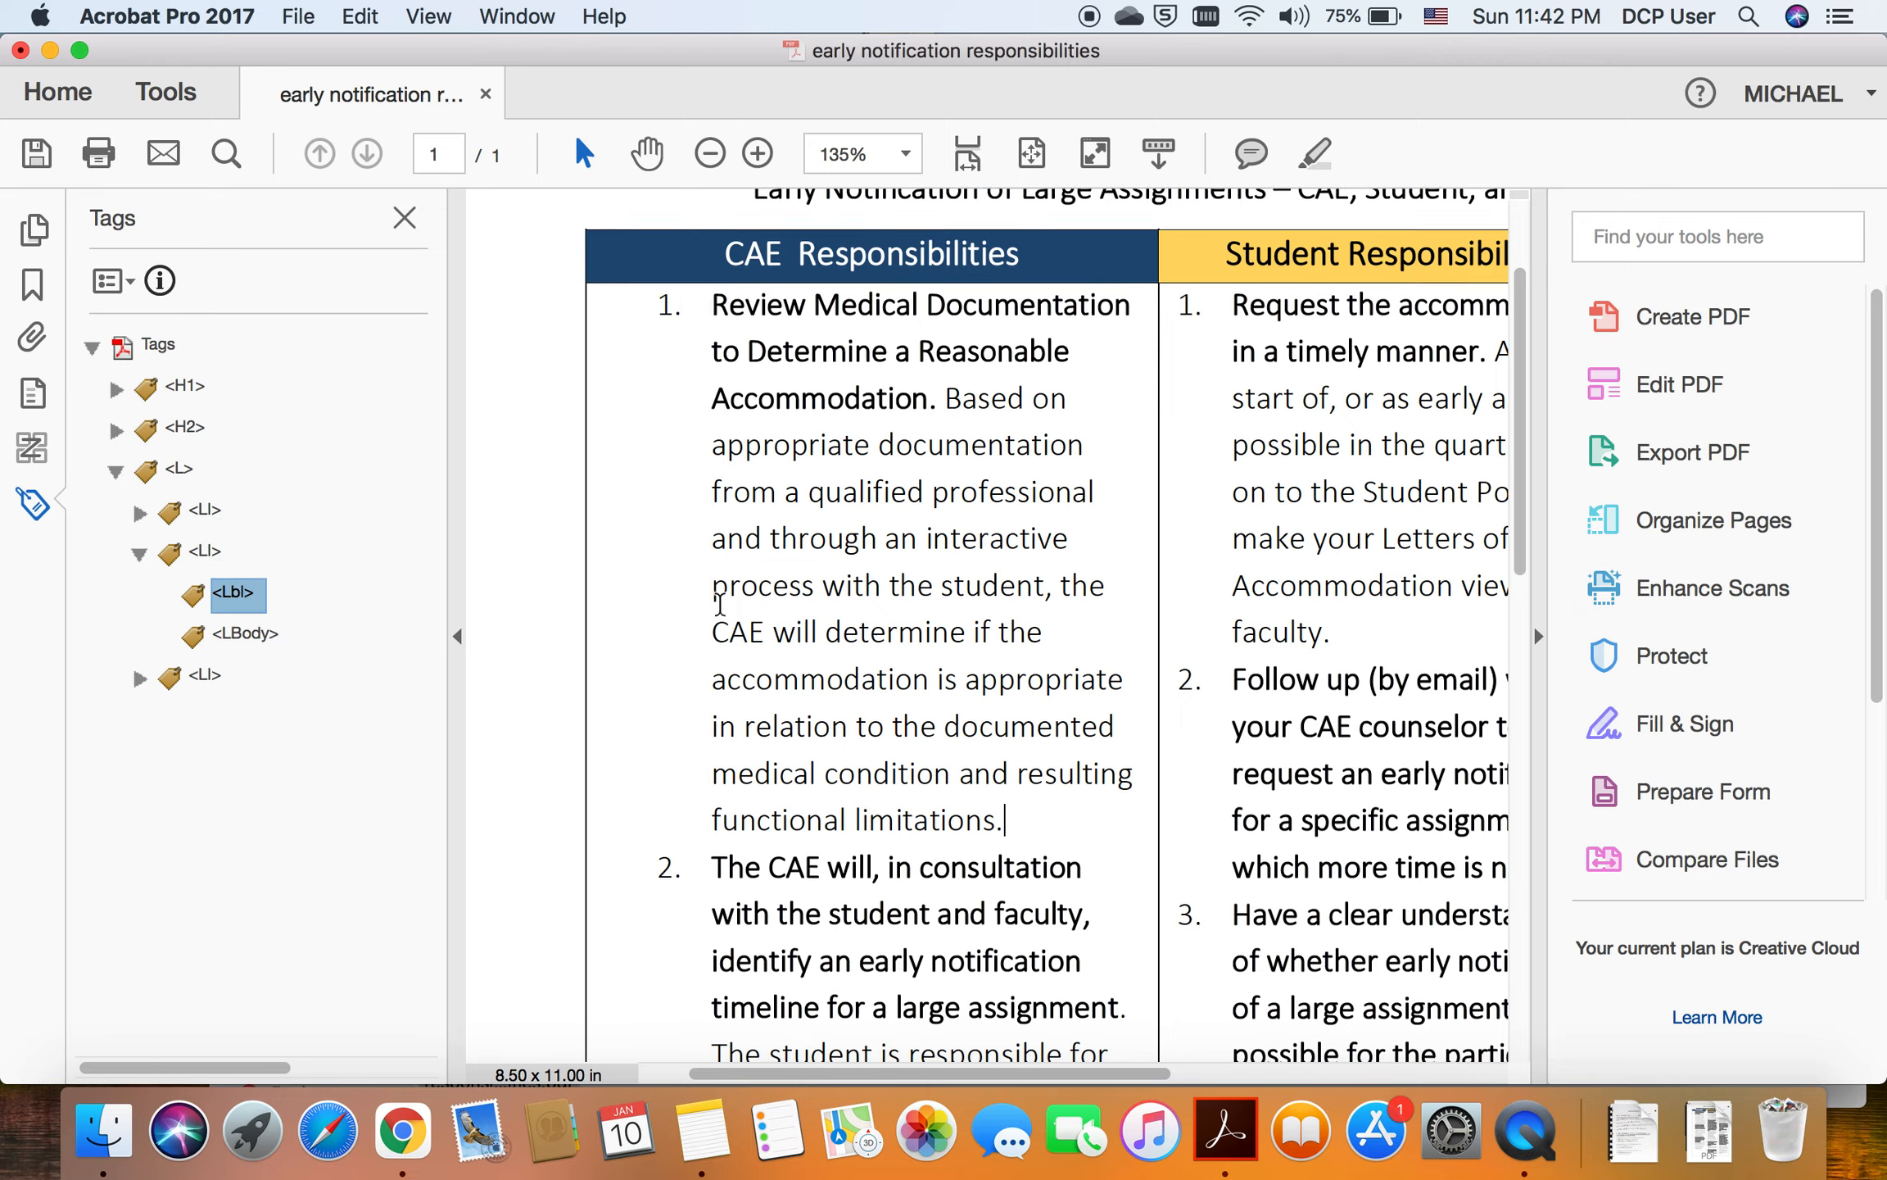
pyautogui.scroll(-6, 882, 618)
pyautogui.scroll(-2, 882, 619)
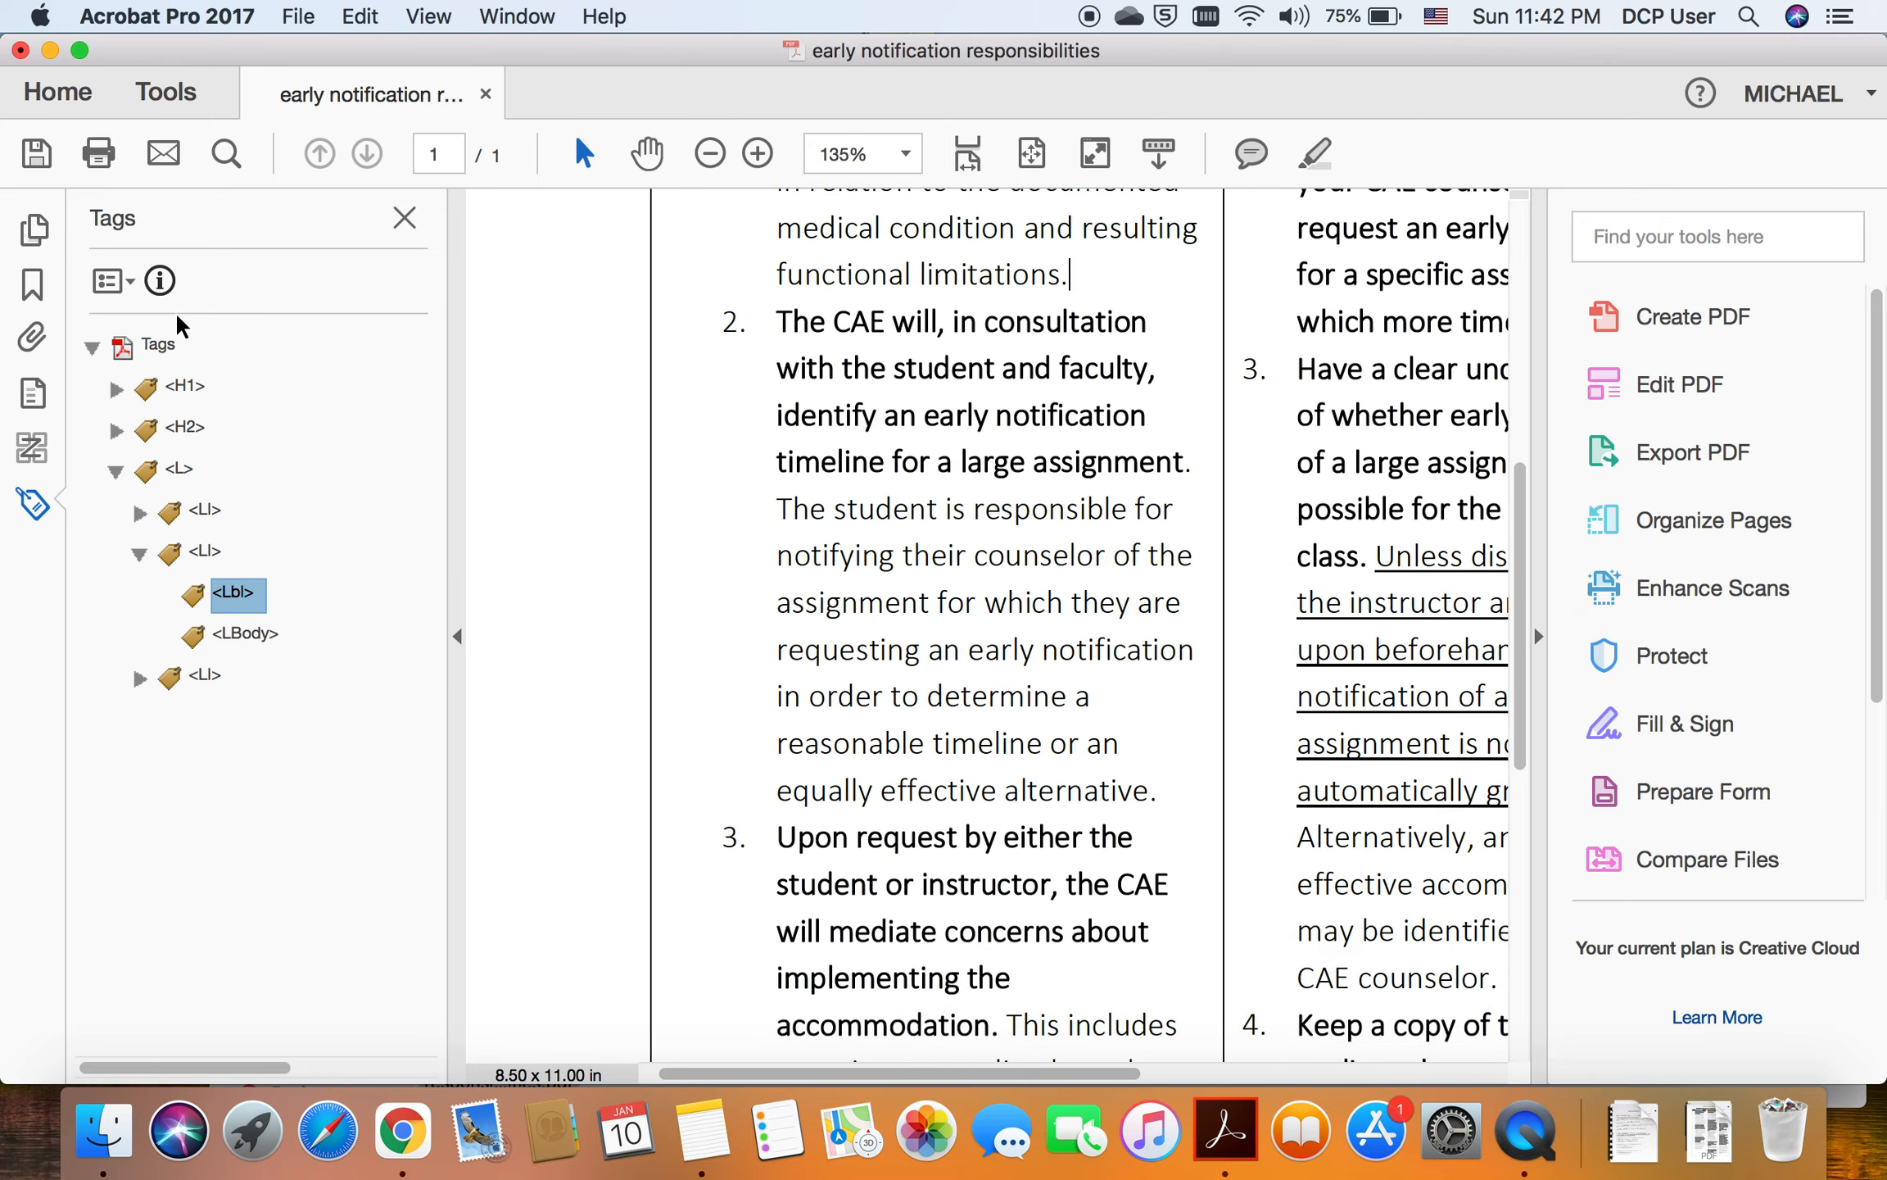
pyautogui.doubleClick(725, 320)
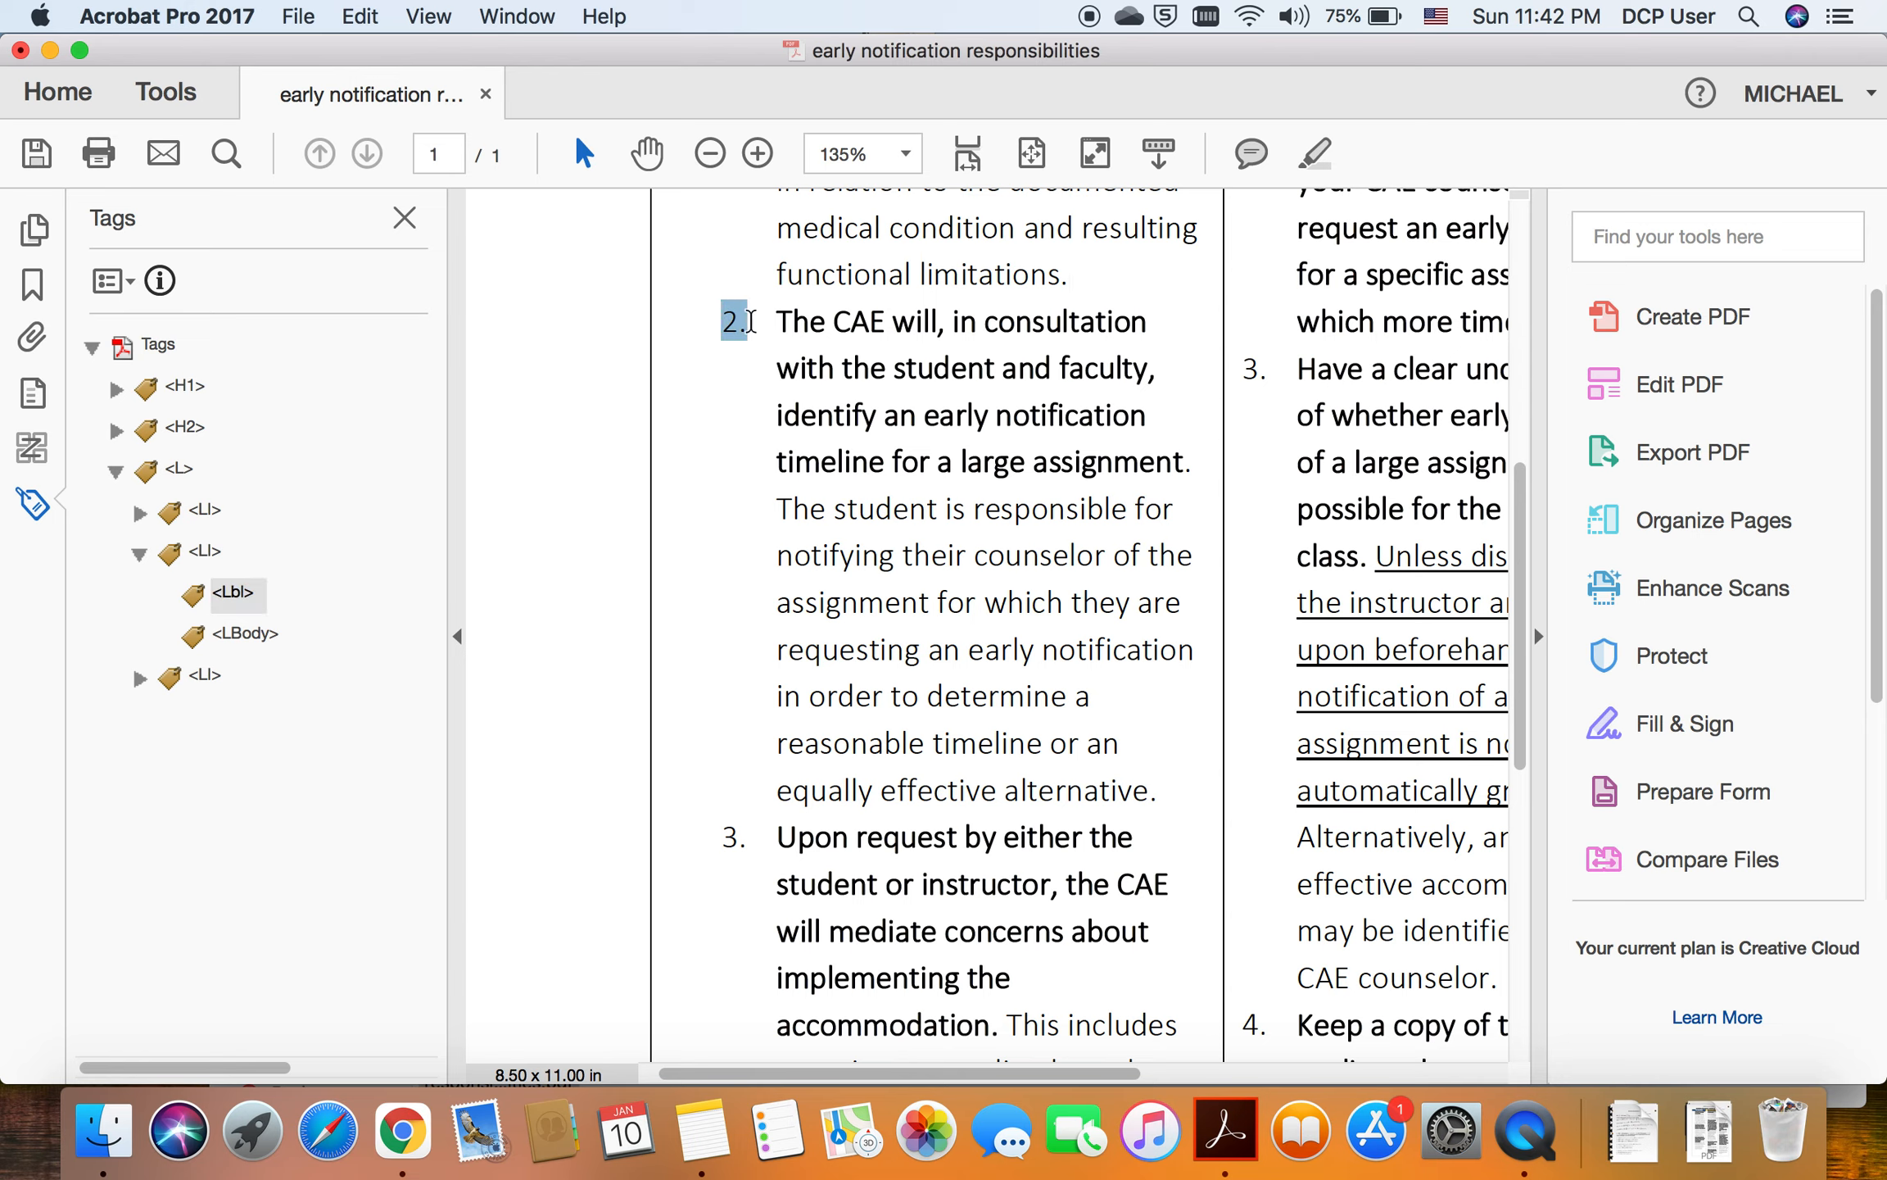
pyautogui.click(110, 281)
pyautogui.click(319, 548)
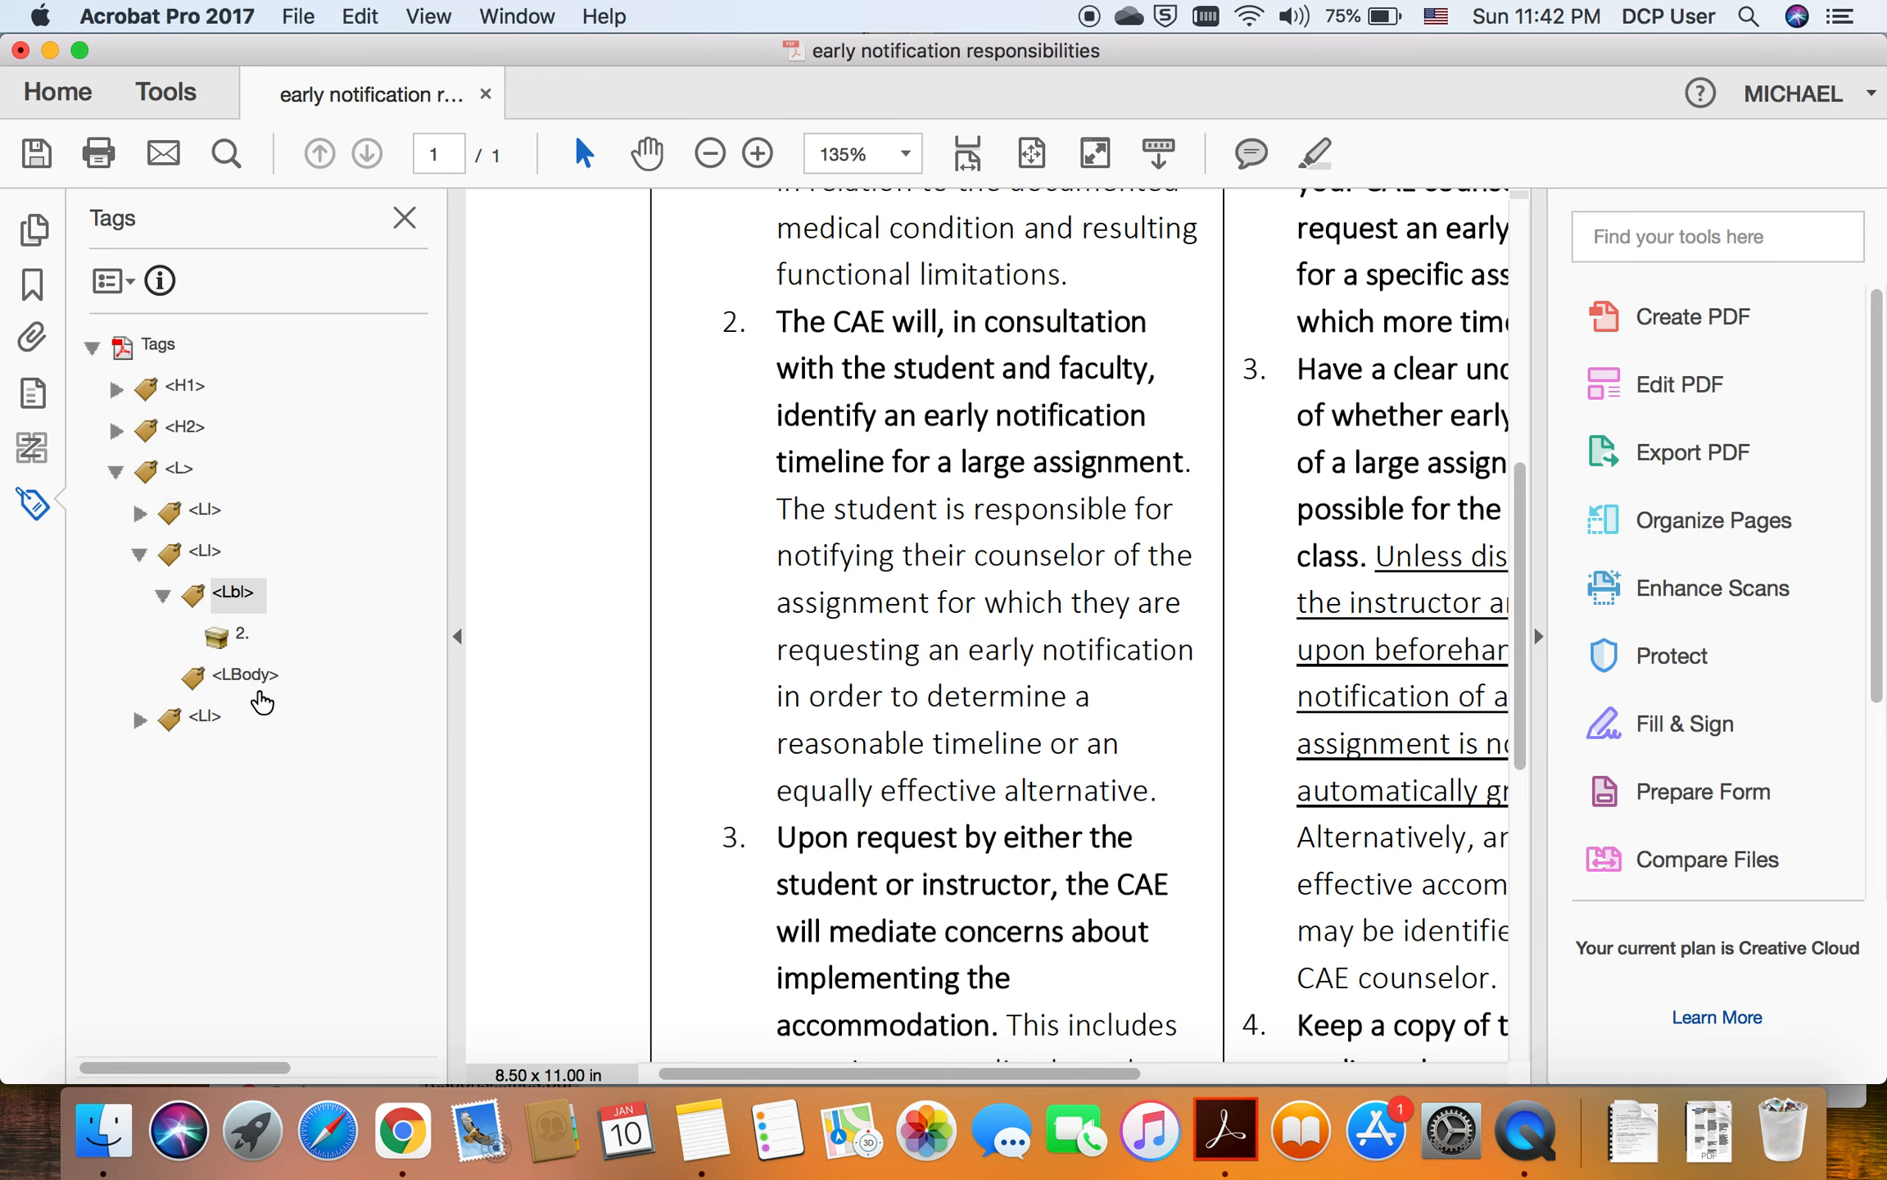
# Step: Tag the whole "The CAE will, in consultation" paragraph under the second List Item's LBody with Create Tag from Selection
pyautogui.click(247, 678)
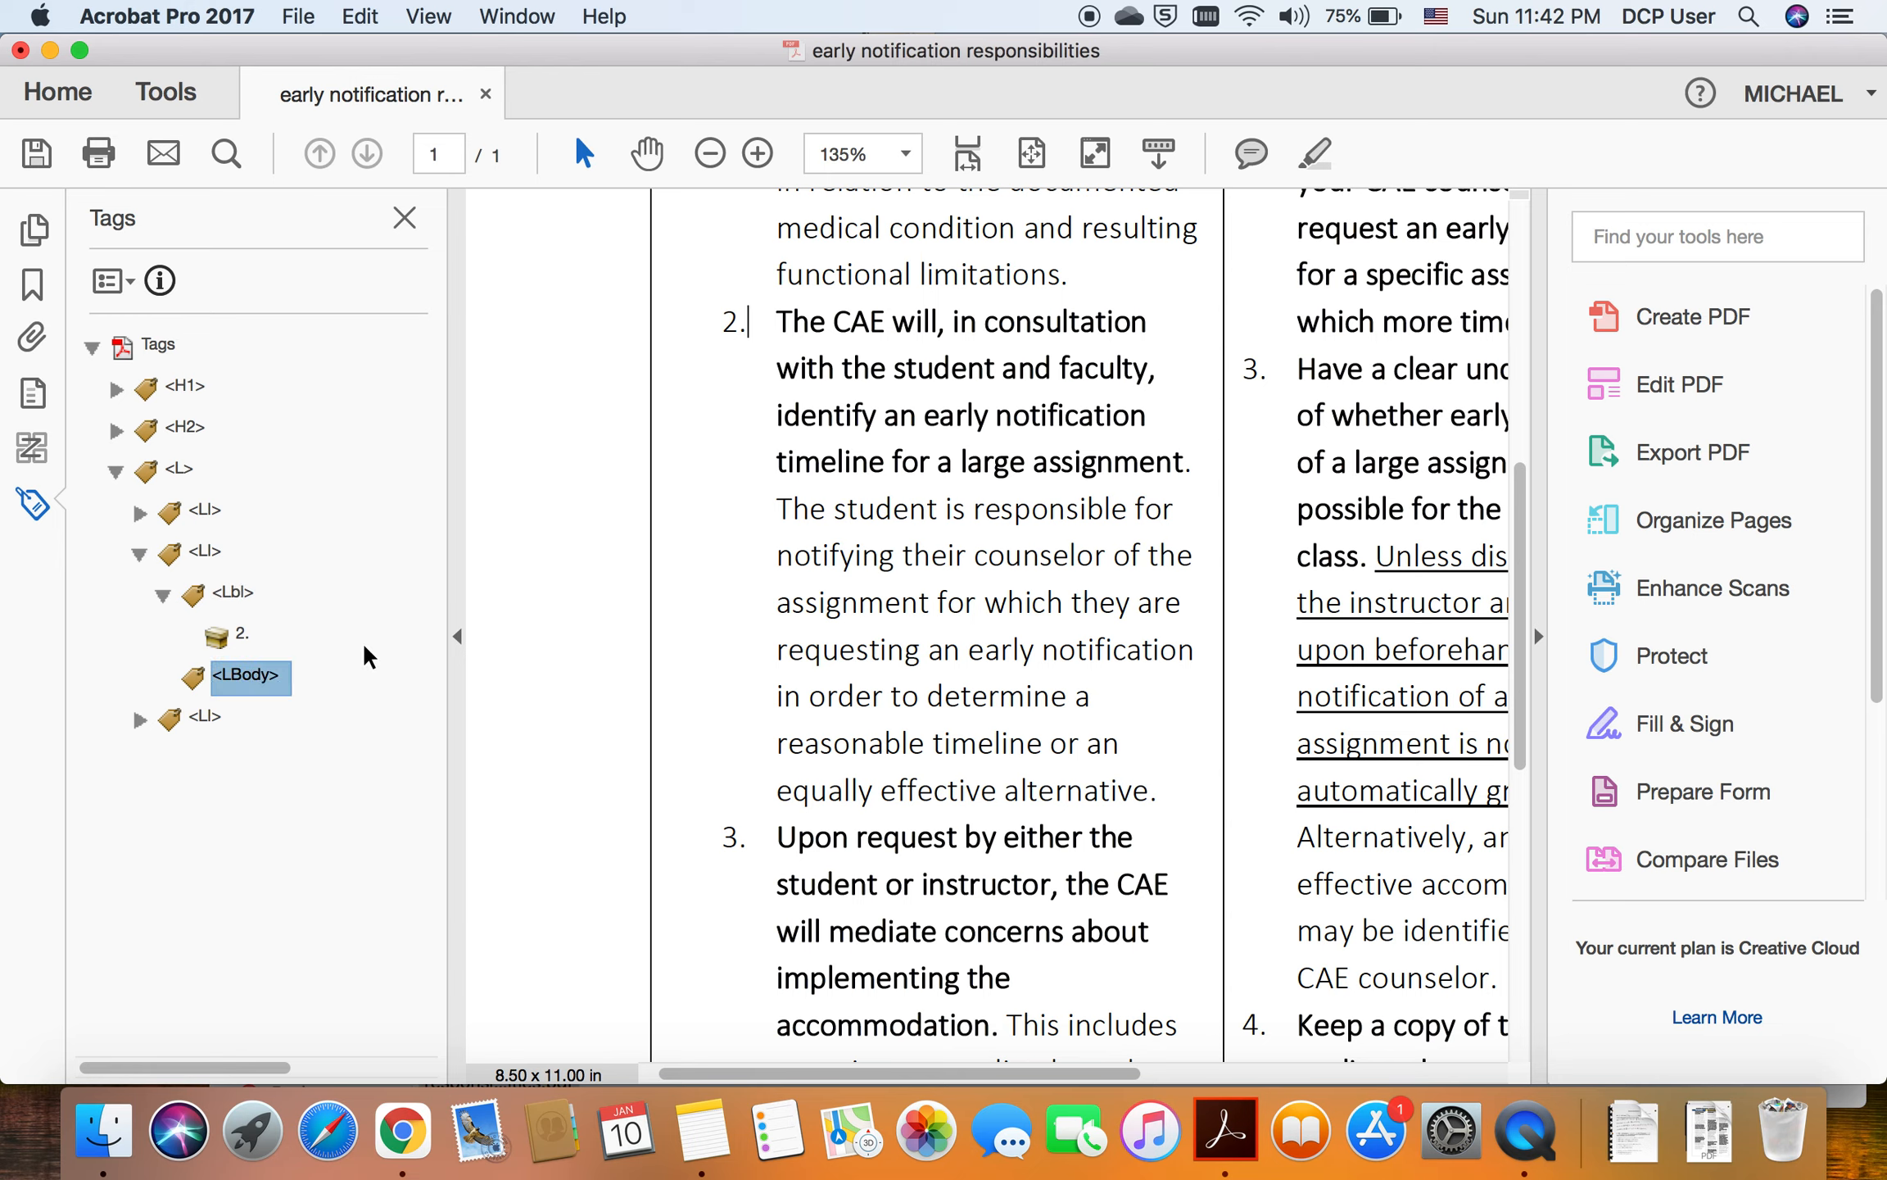
pyautogui.moveTo(778, 320); pyautogui.dragTo(1168, 806)
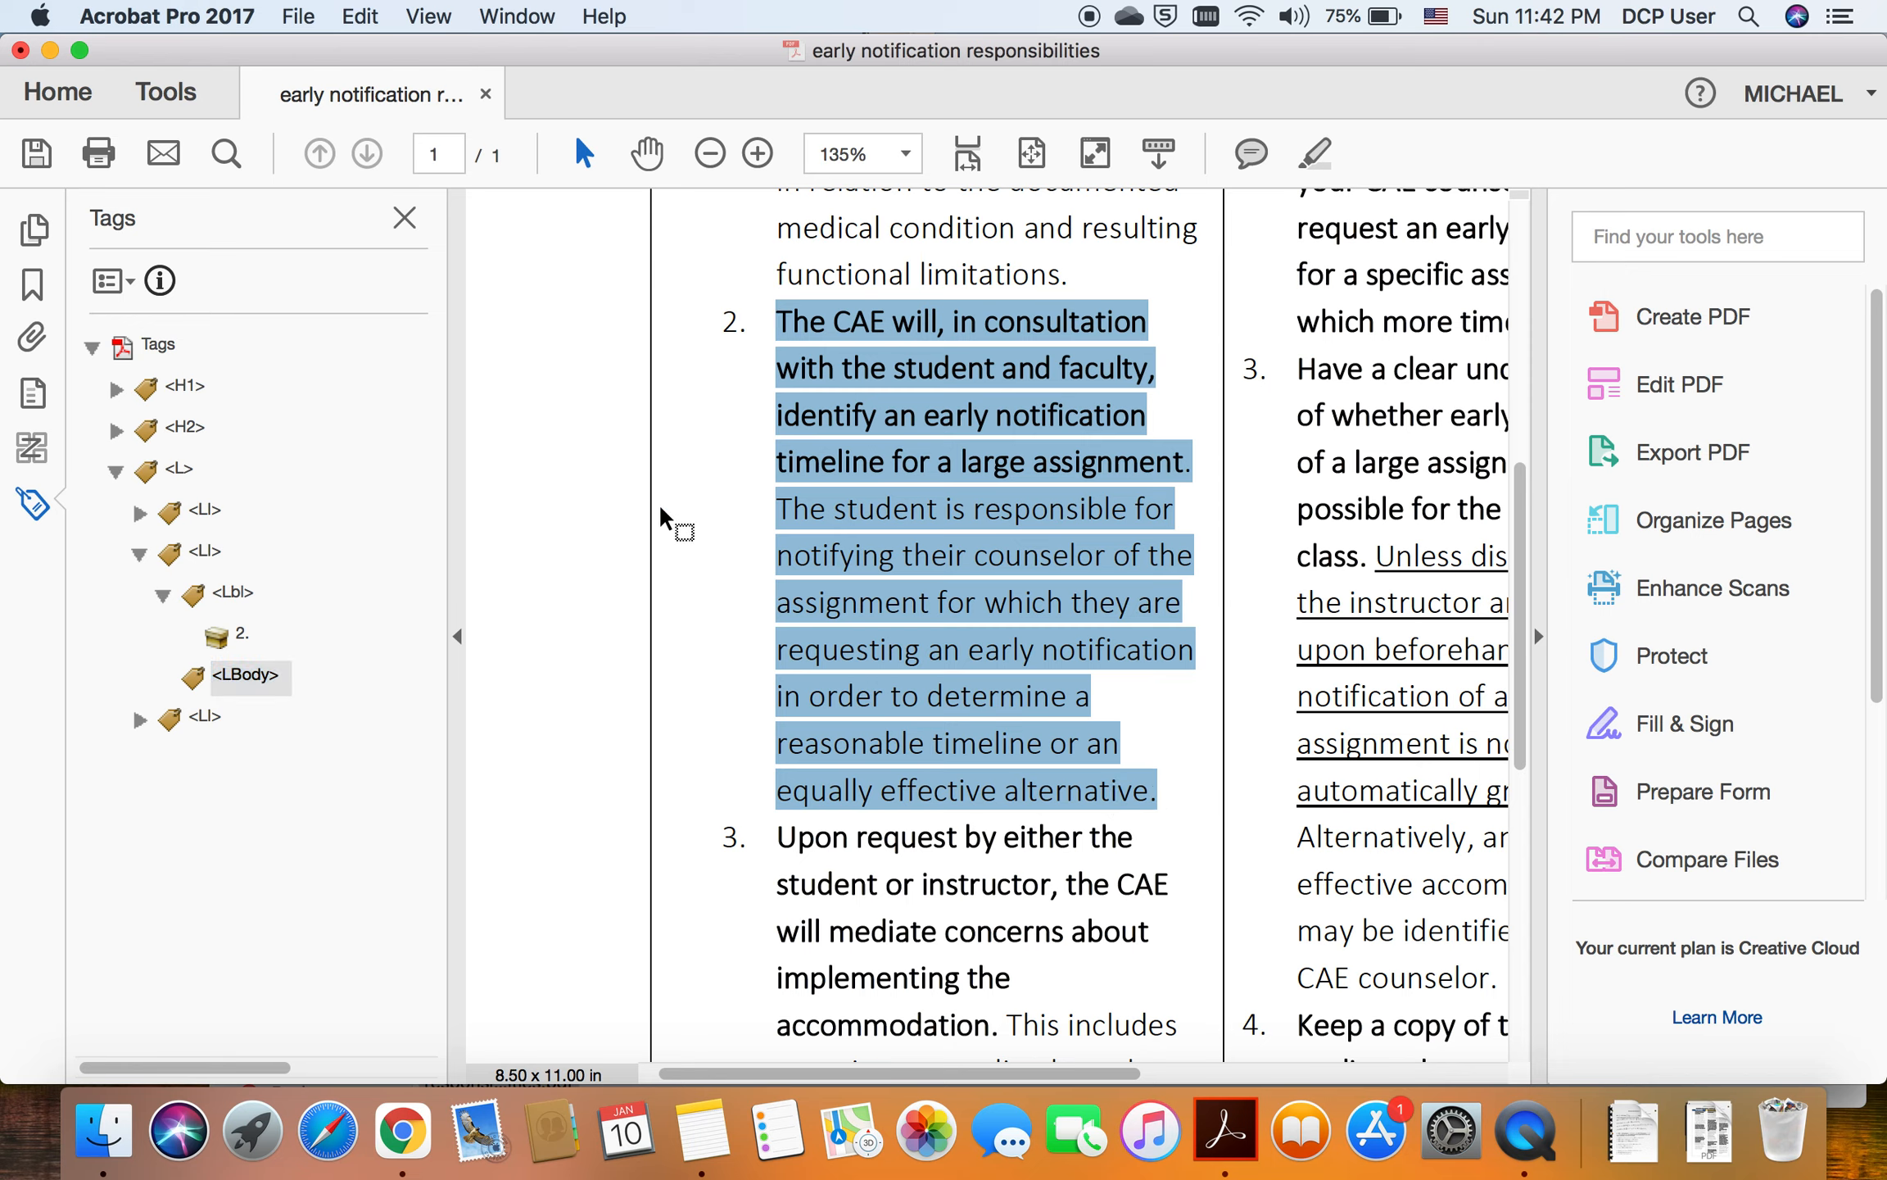
pyautogui.click(116, 280)
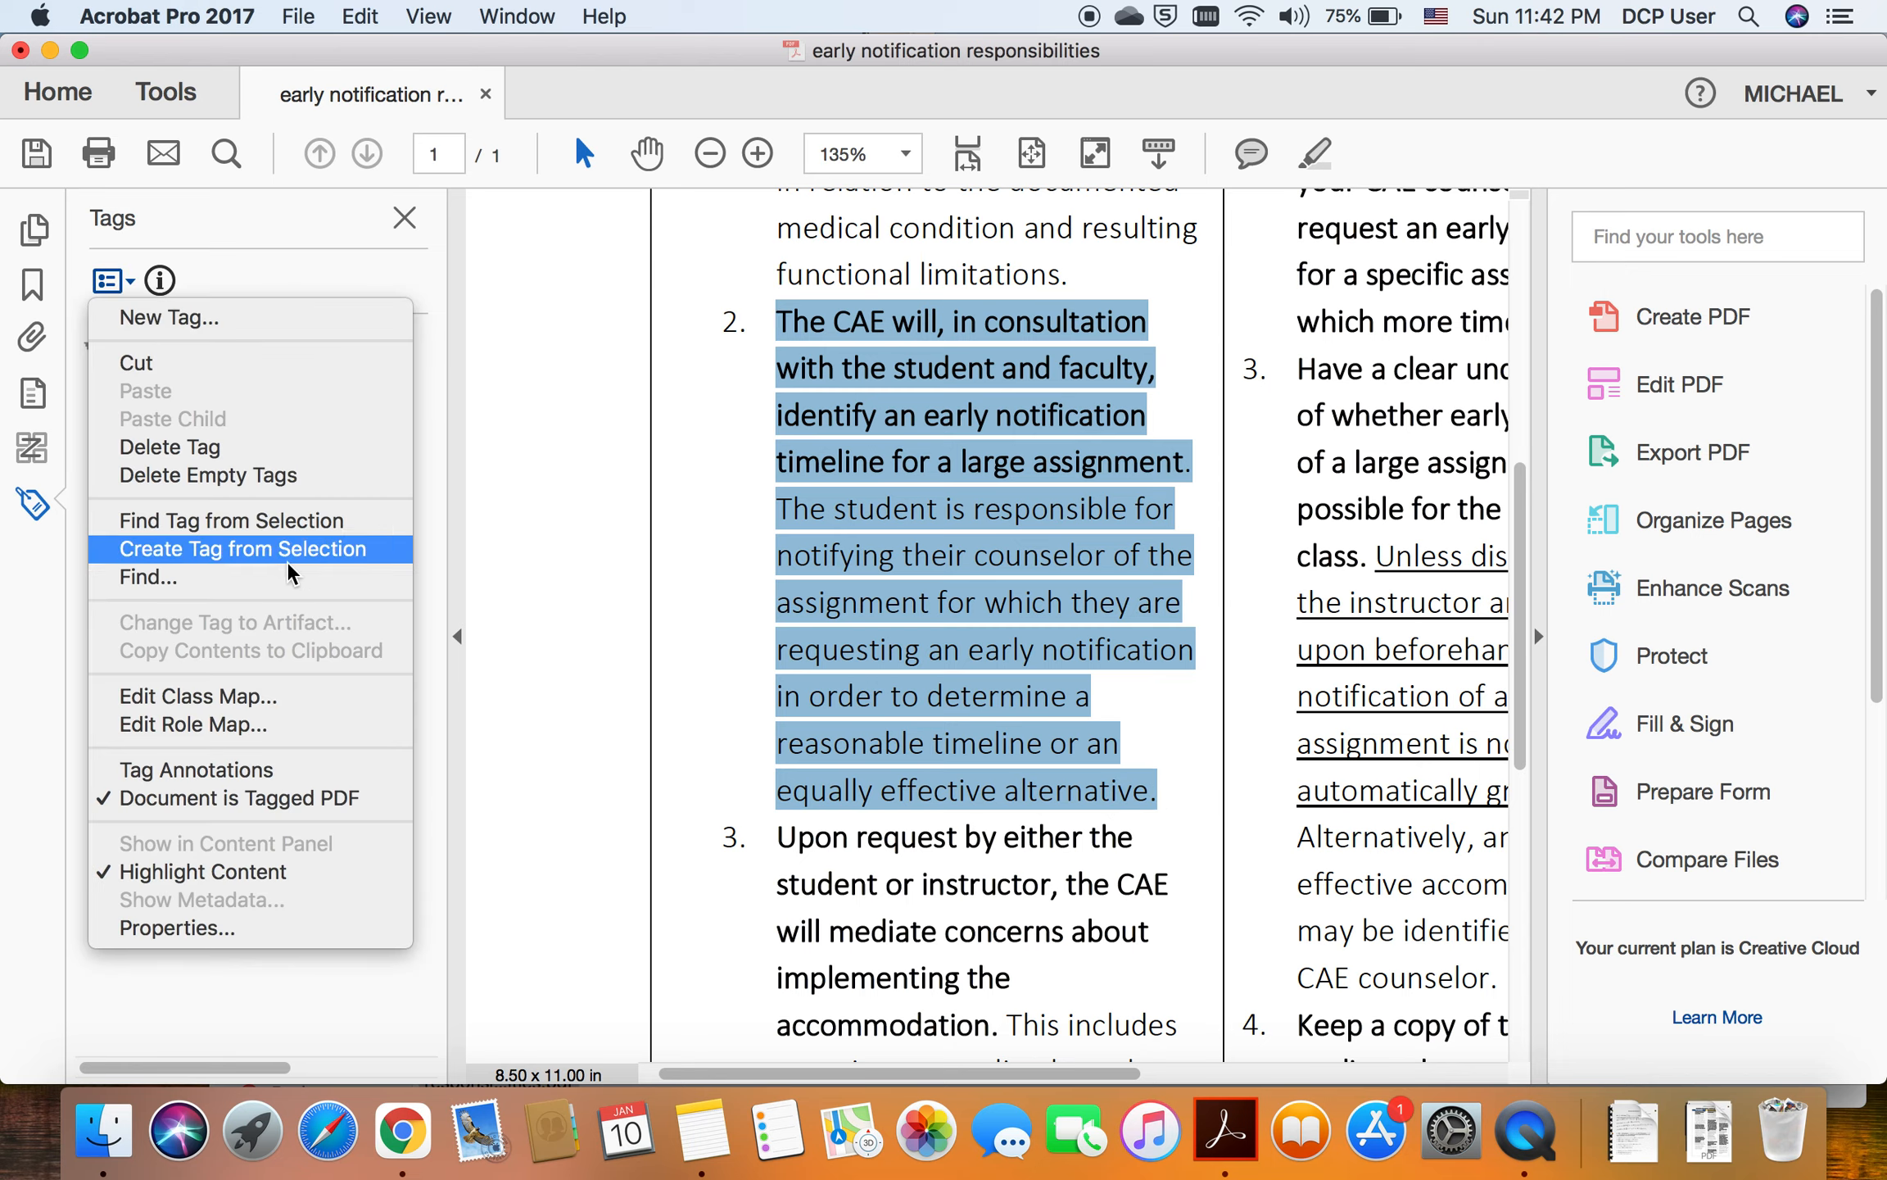
pyautogui.click(385, 559)
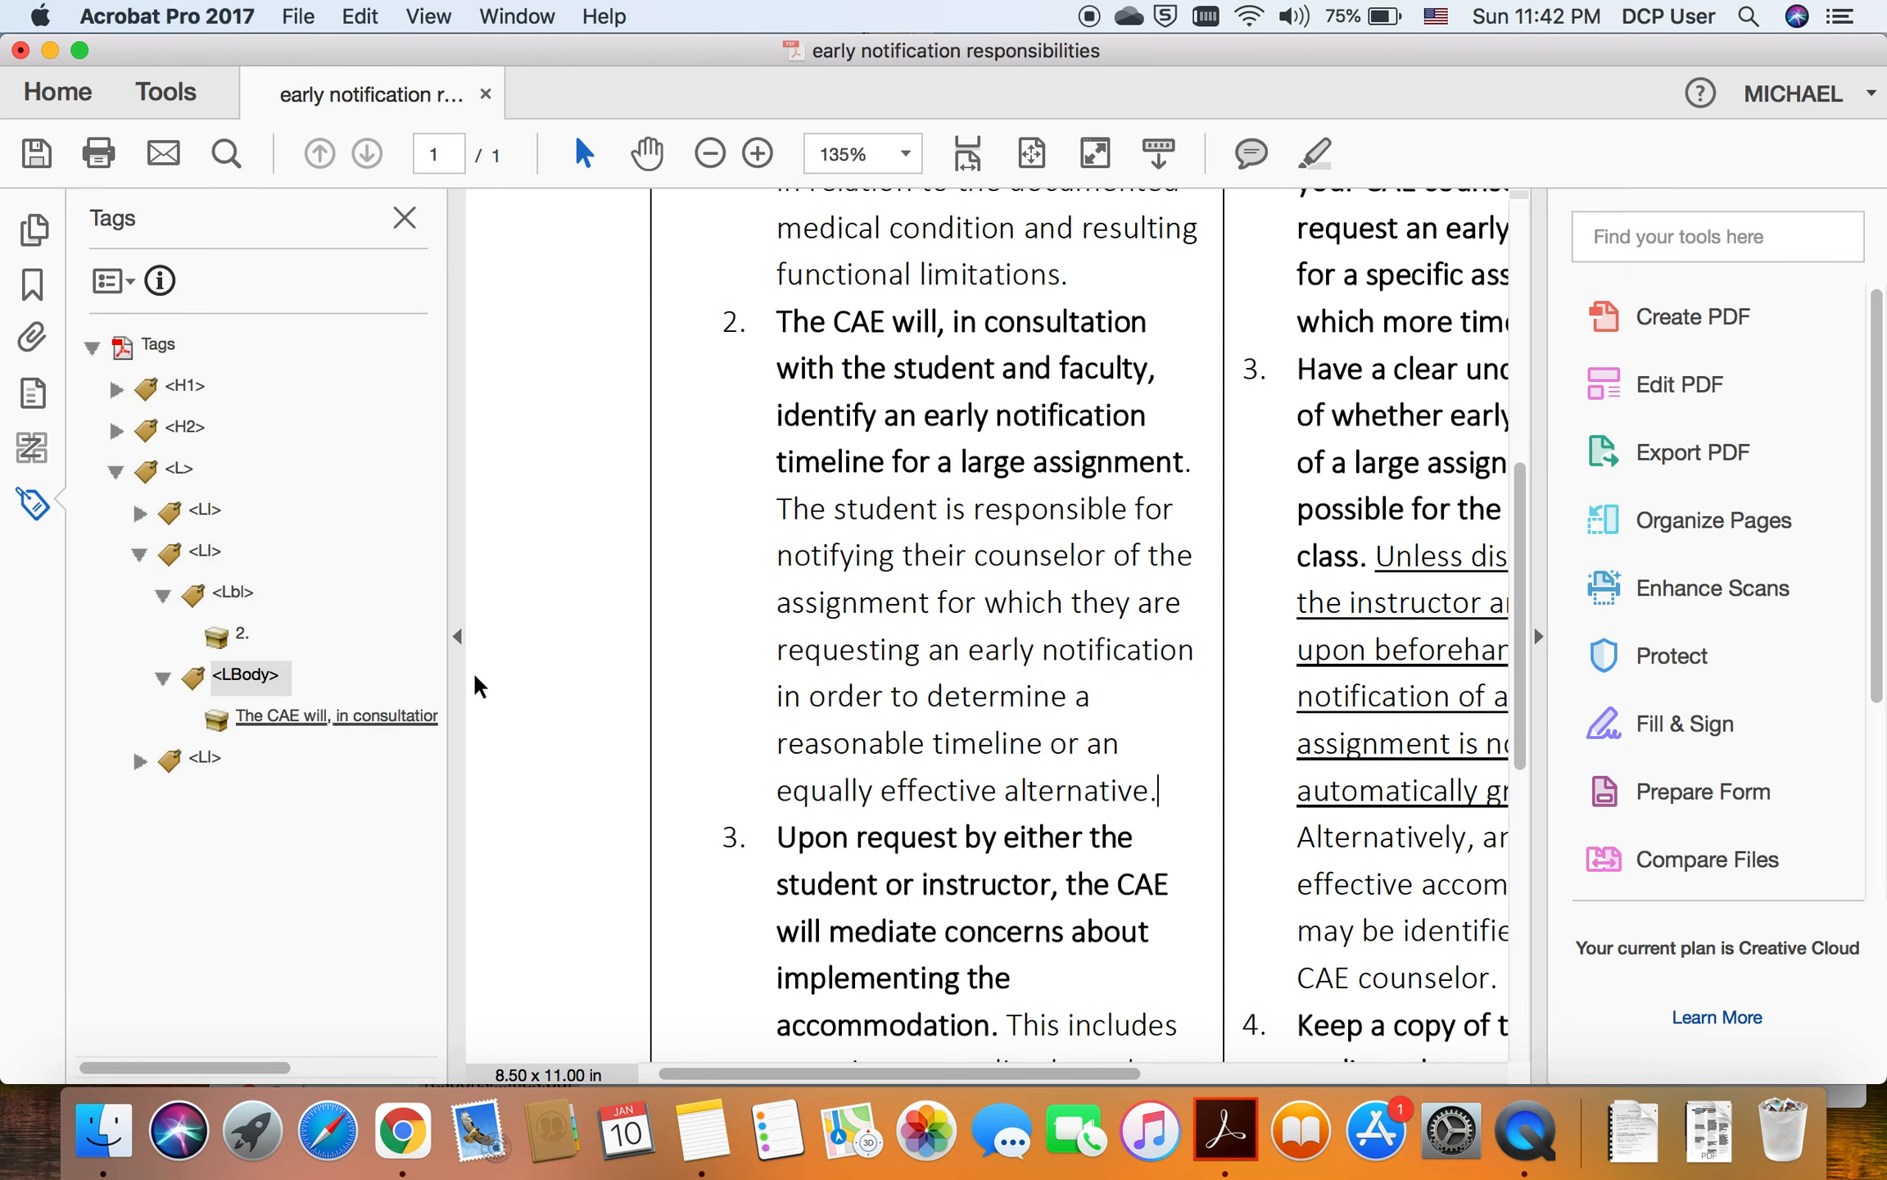
# Step: Tag the number "3." in the CAE Responsibilities column under the third List Item's Lbl with Create Tag from Selection
pyautogui.scroll(-10, 974, 690)
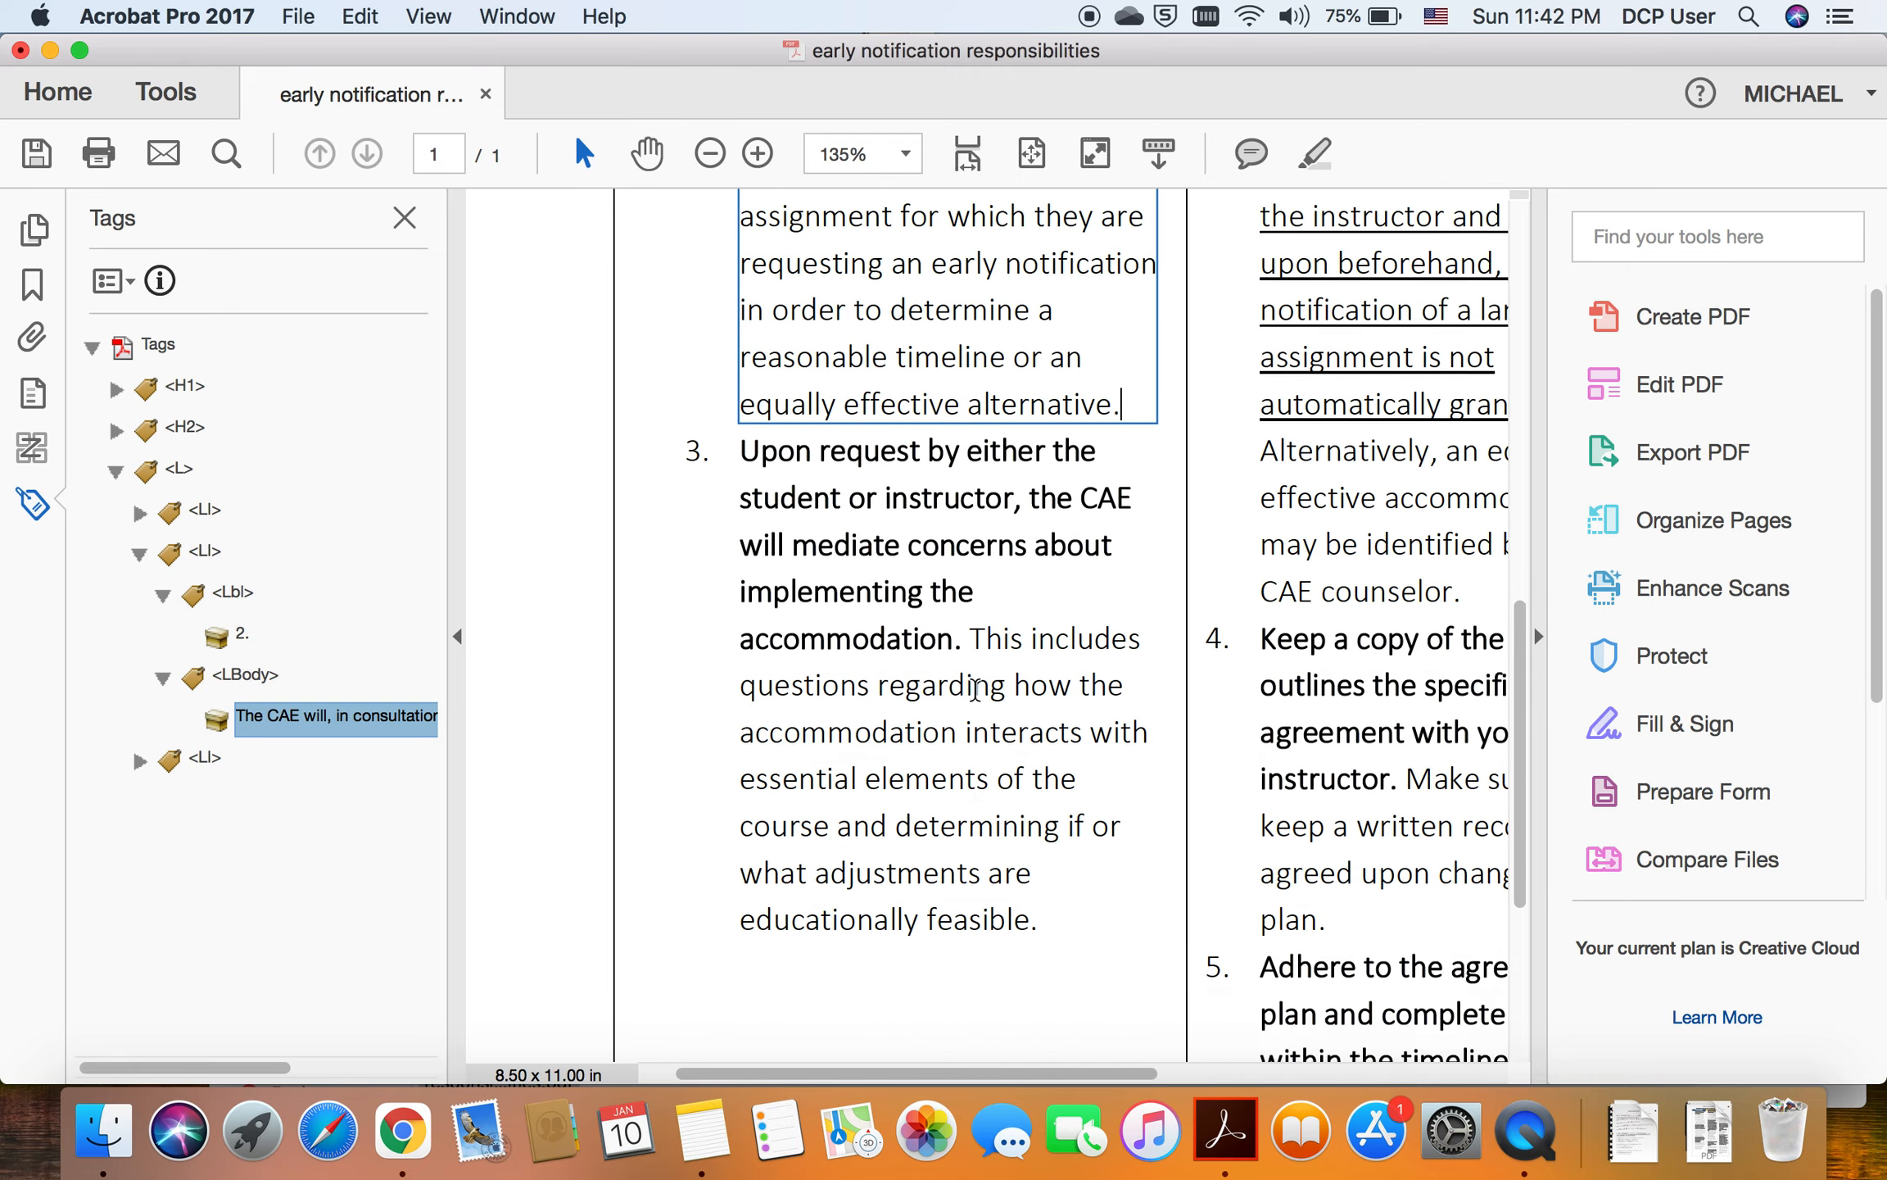
pyautogui.click(140, 761)
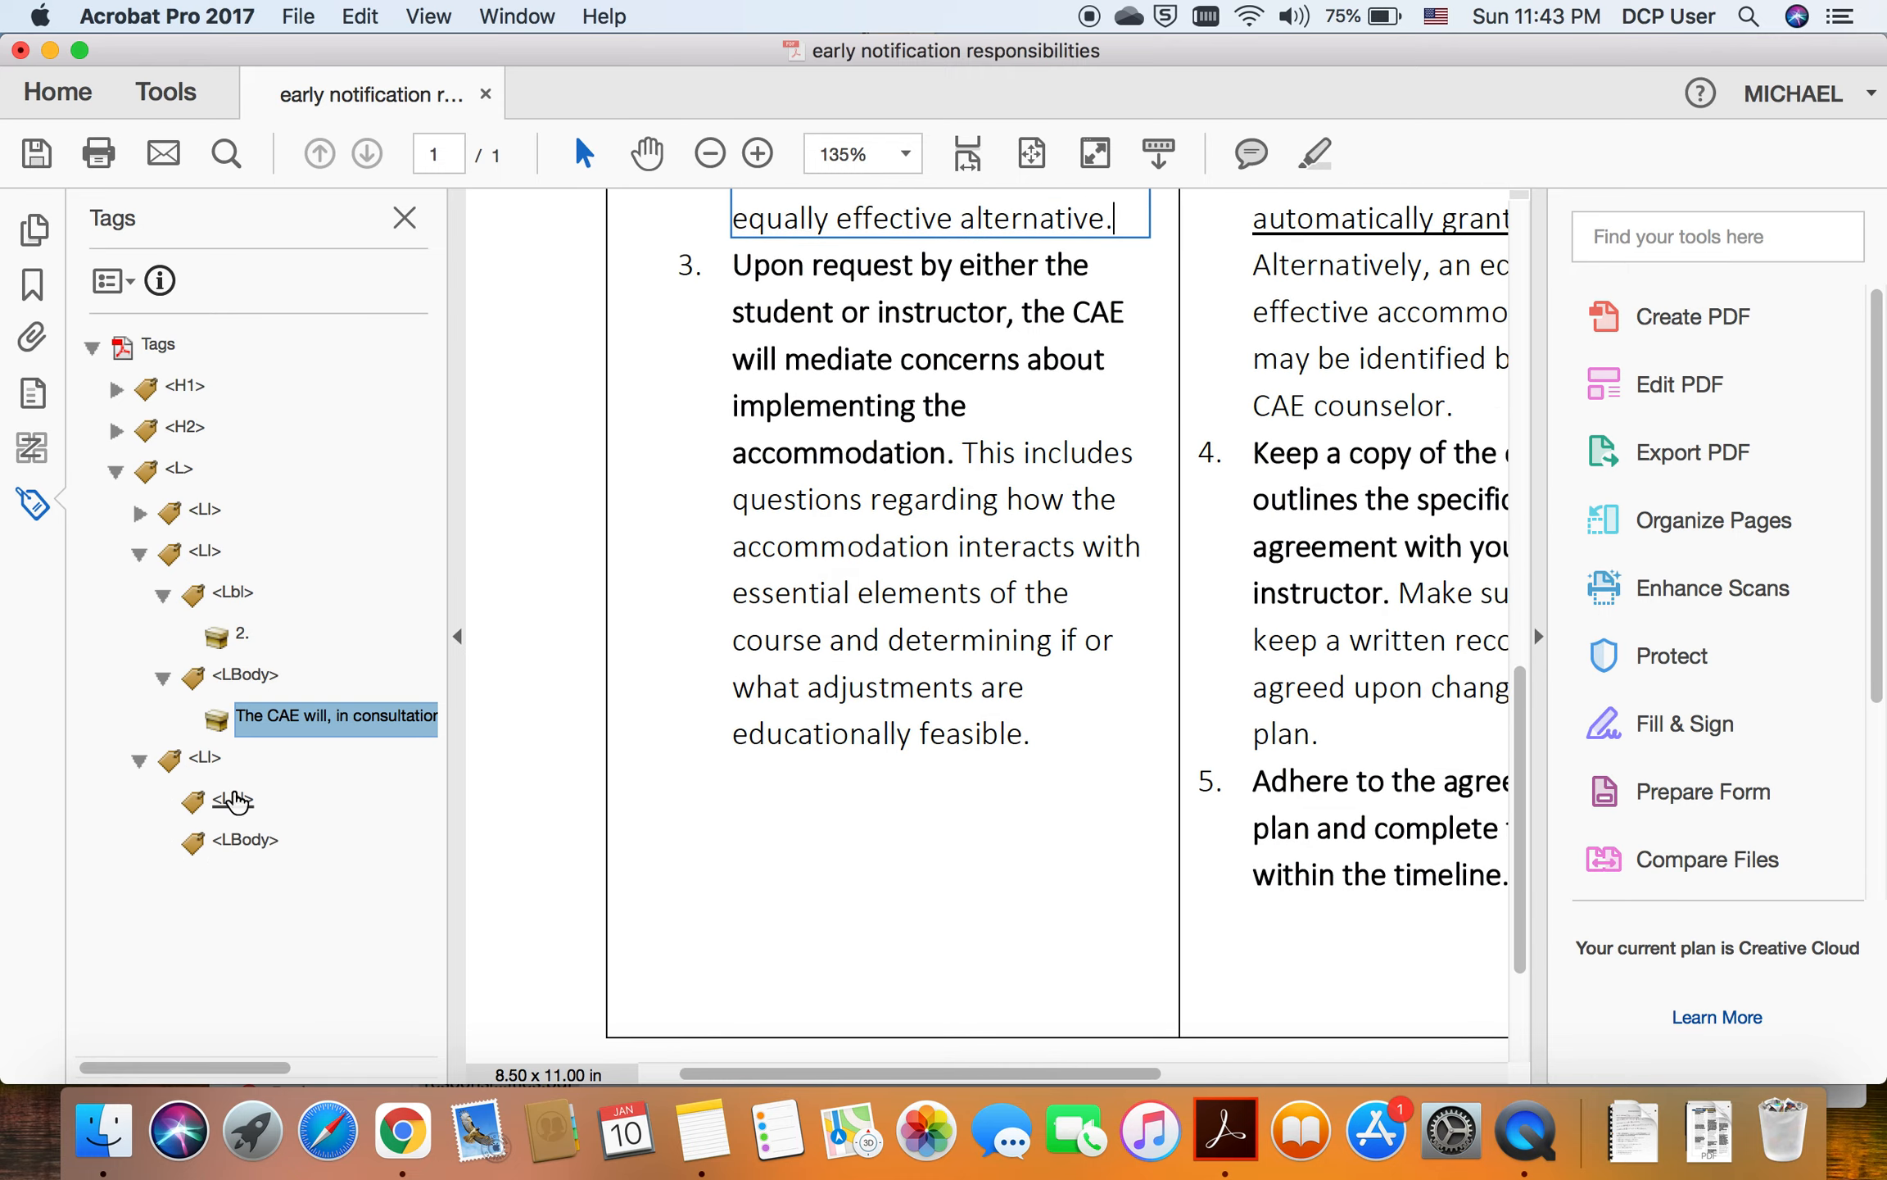
pyautogui.click(243, 799)
pyautogui.moveTo(673, 272); pyautogui.dragTo(702, 280)
pyautogui.click(672, 262)
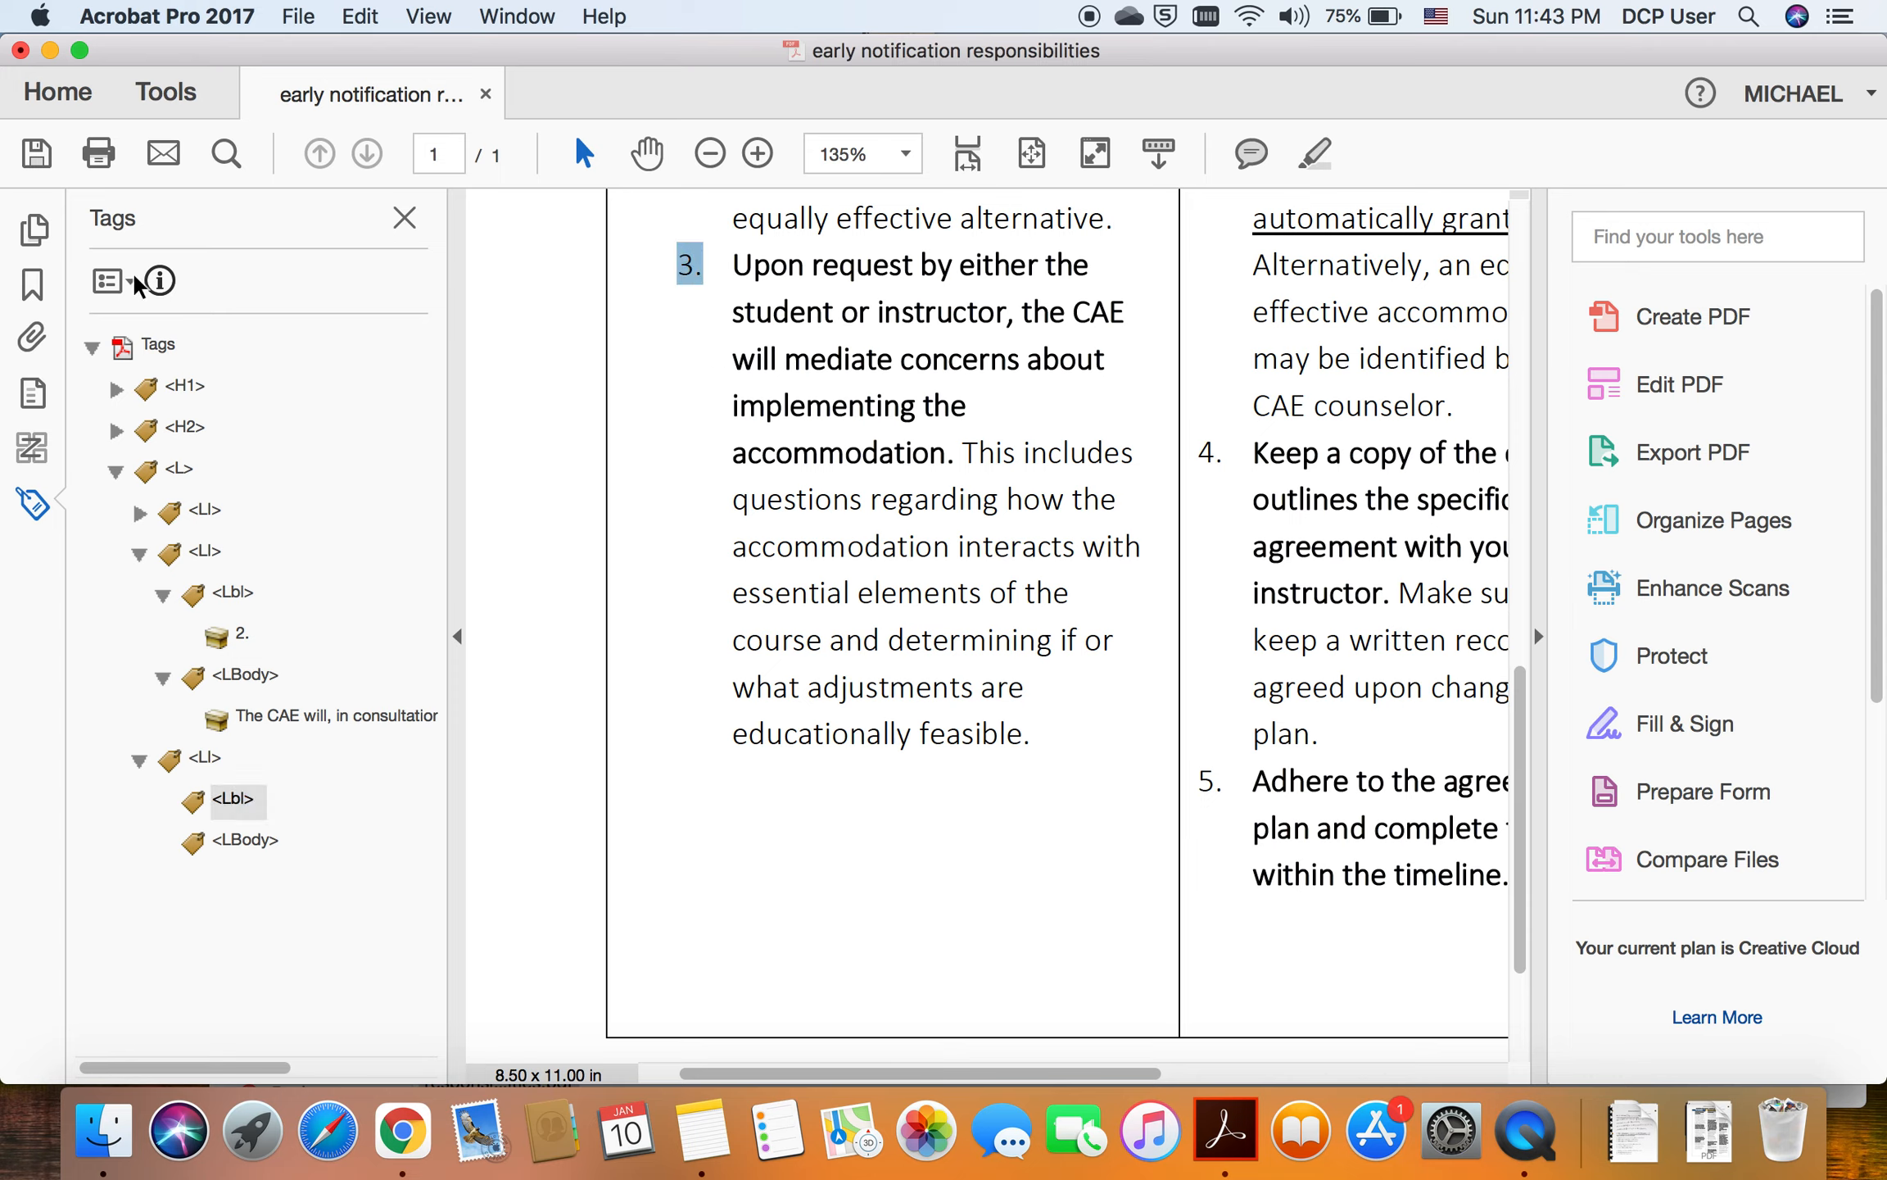
pyautogui.click(110, 281)
pyautogui.click(297, 553)
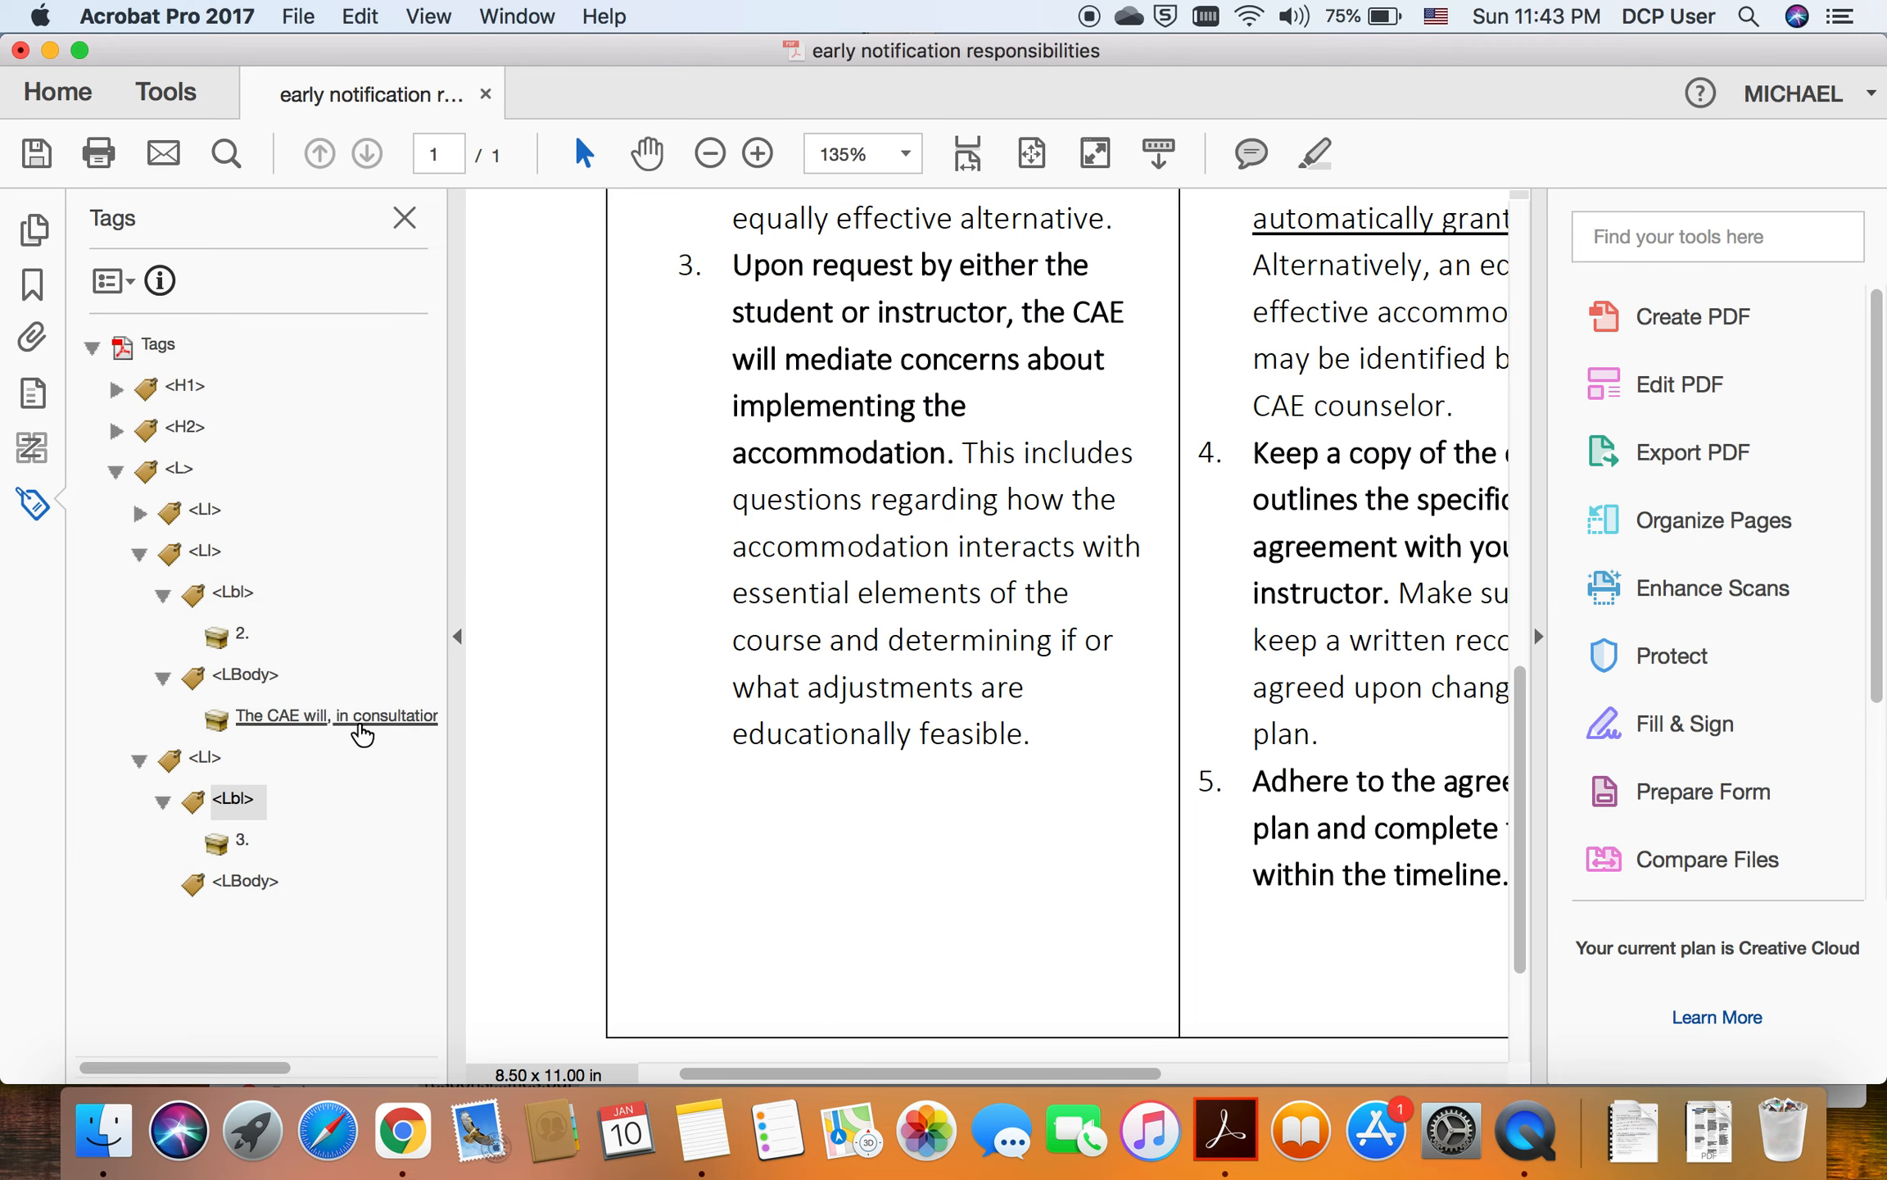
# Step: Tag the whole "Upon request by either the student or instructor" paragraph under the third List Item's LBody with Create Tag from Selection
pyautogui.click(270, 891)
pyautogui.moveTo(734, 264); pyautogui.dragTo(1053, 750)
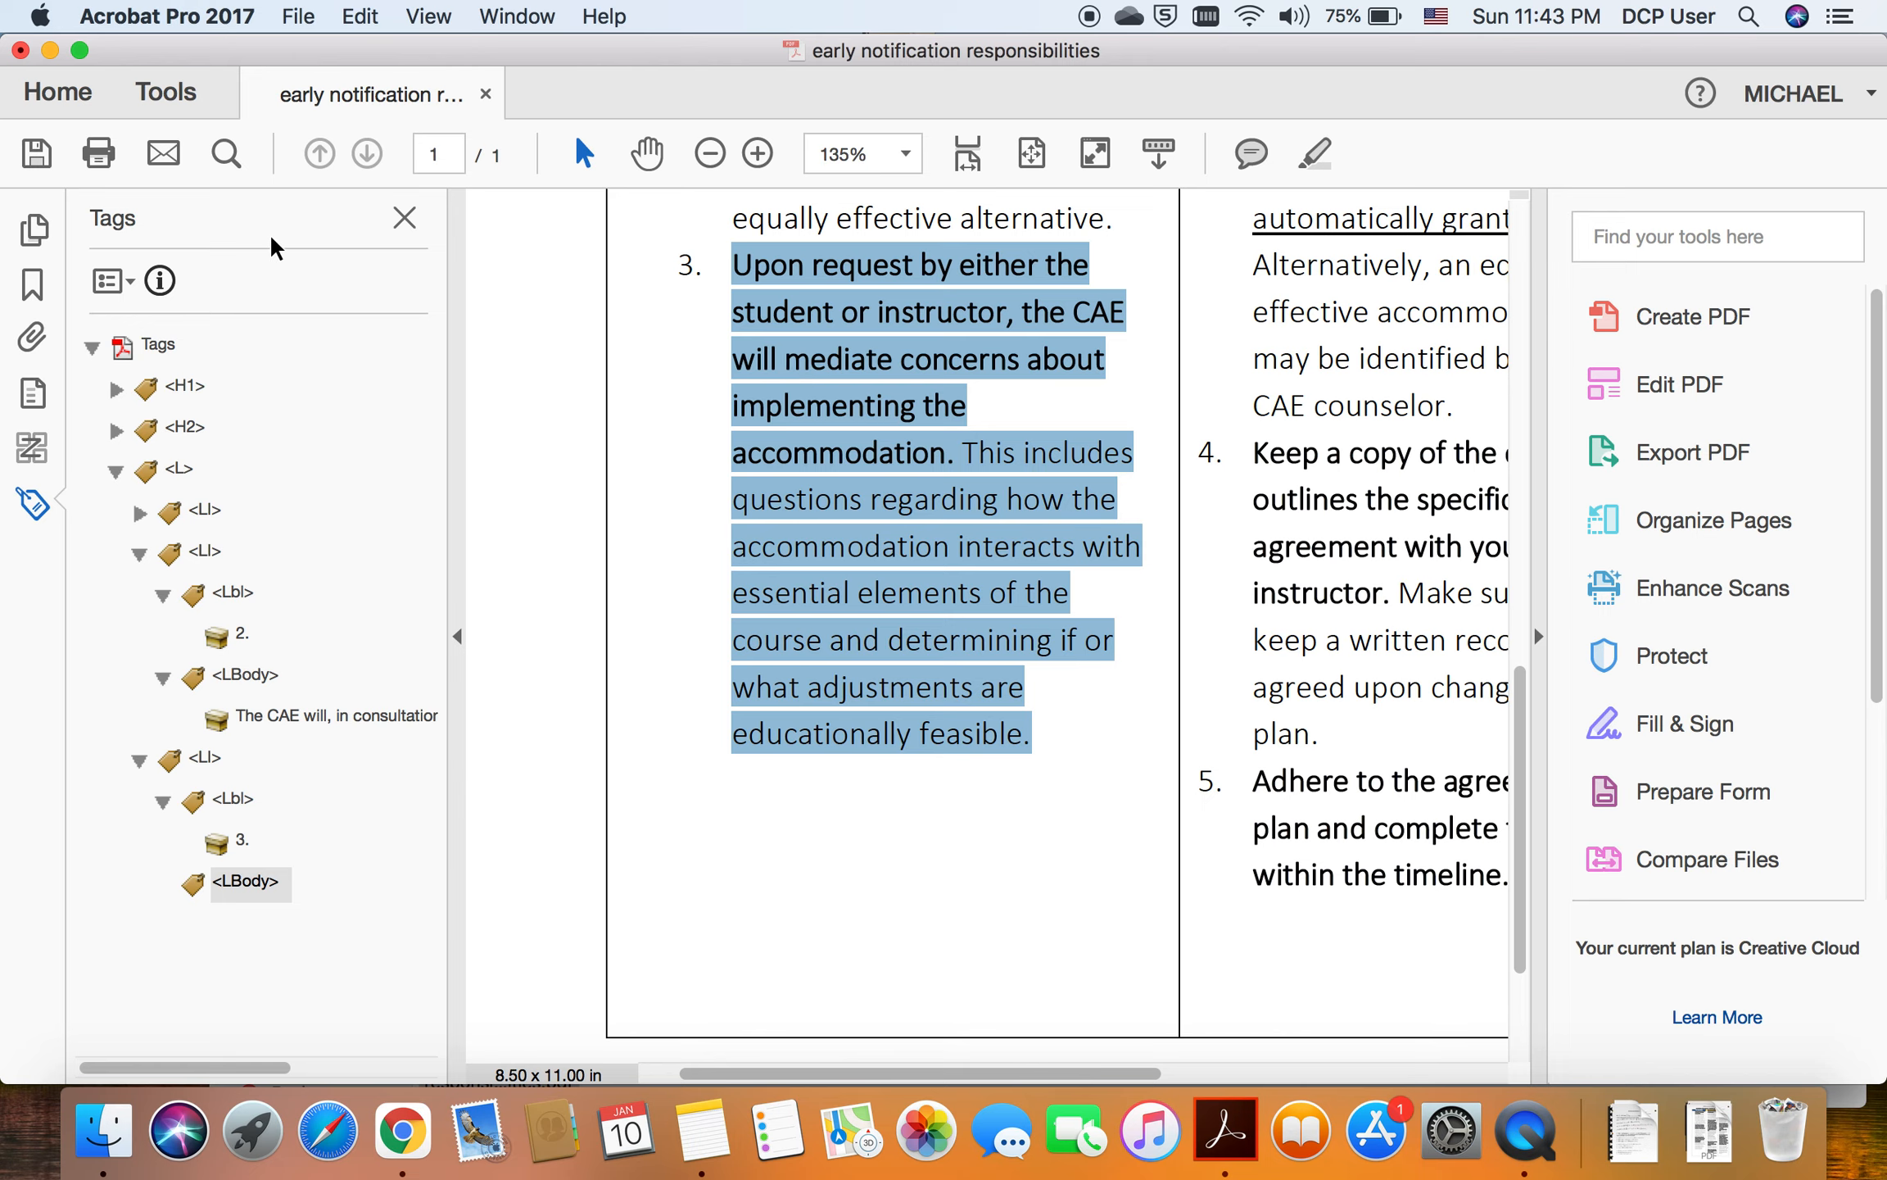
pyautogui.click(102, 293)
pyautogui.click(239, 550)
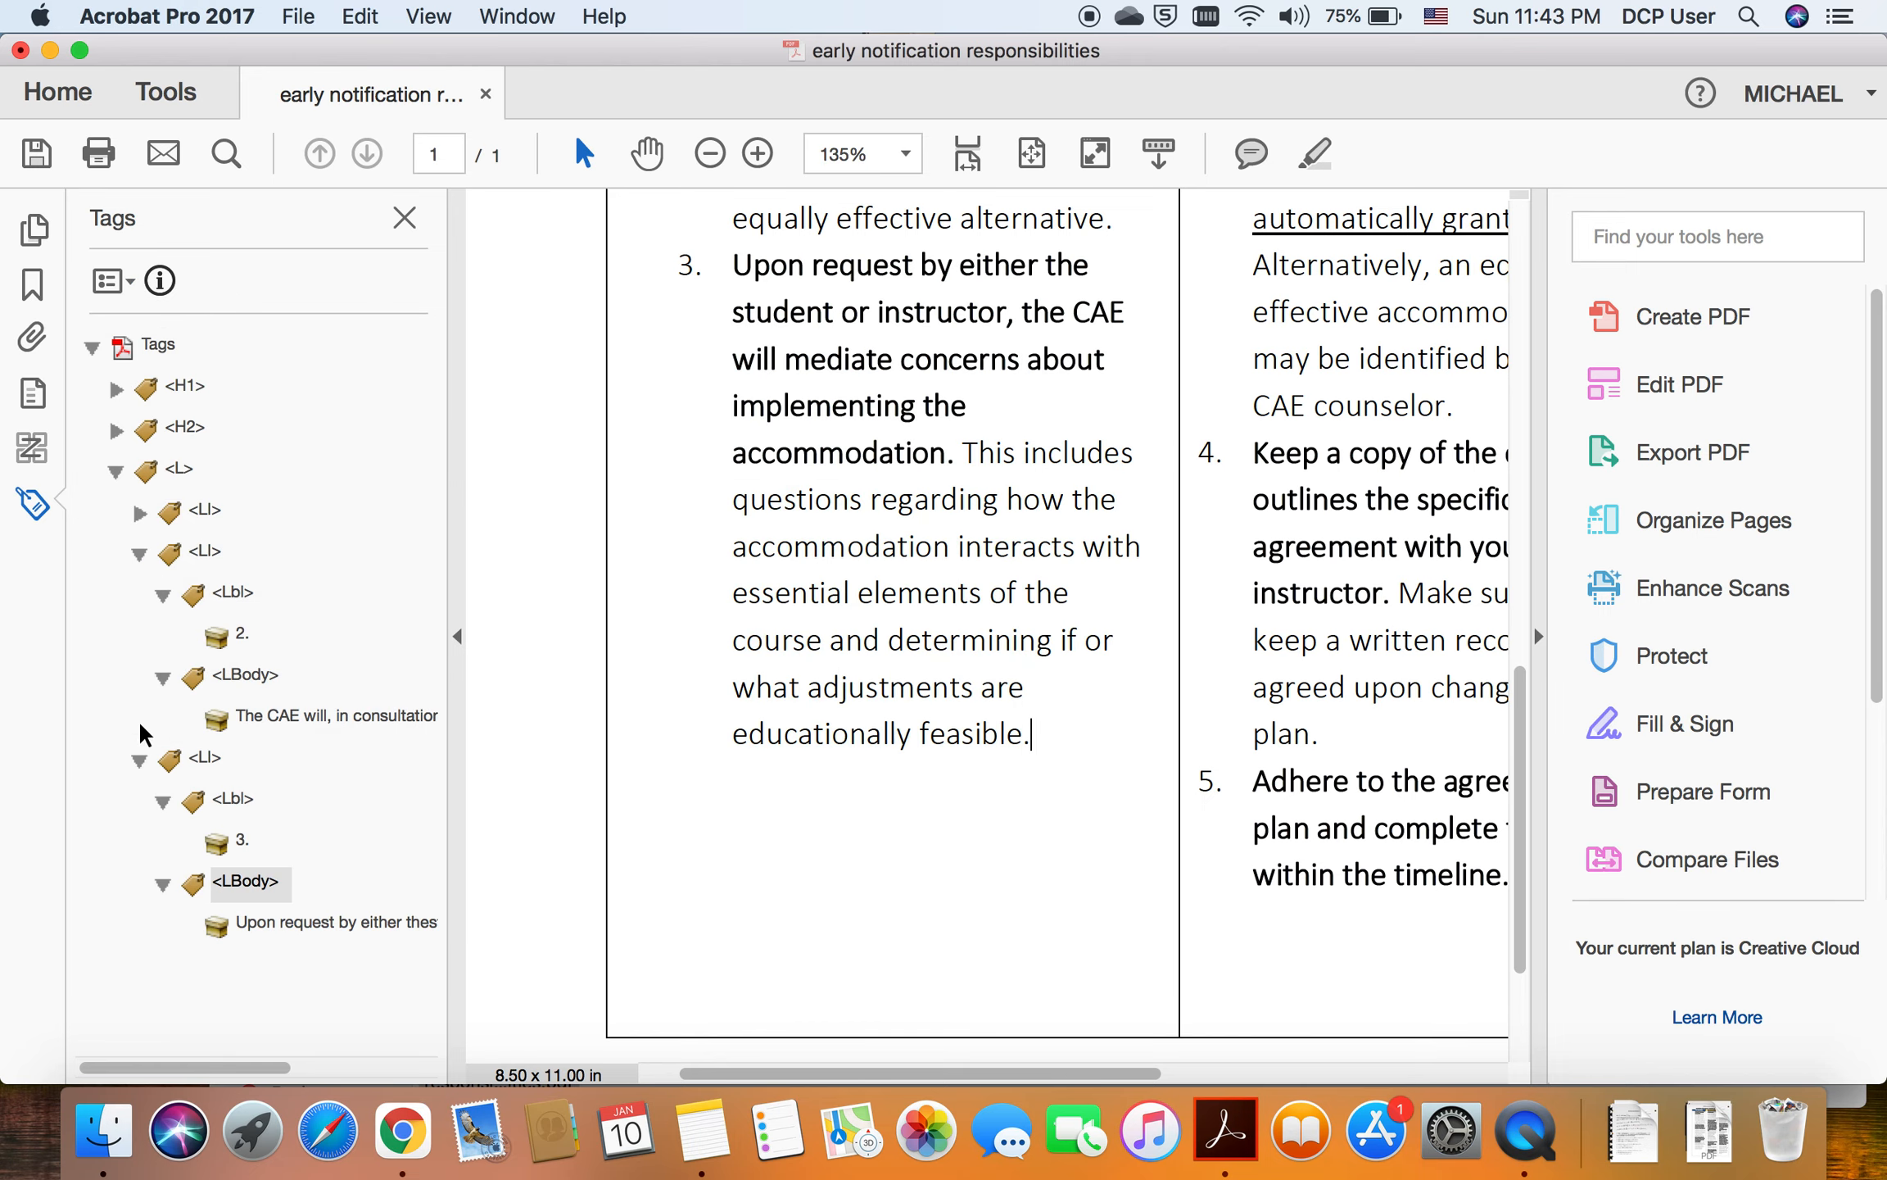
# Step: Check which CAE Responsibilities content each List Item and the parent L tag highlight on the page, collapsing the checked tags
pyautogui.click(203, 757)
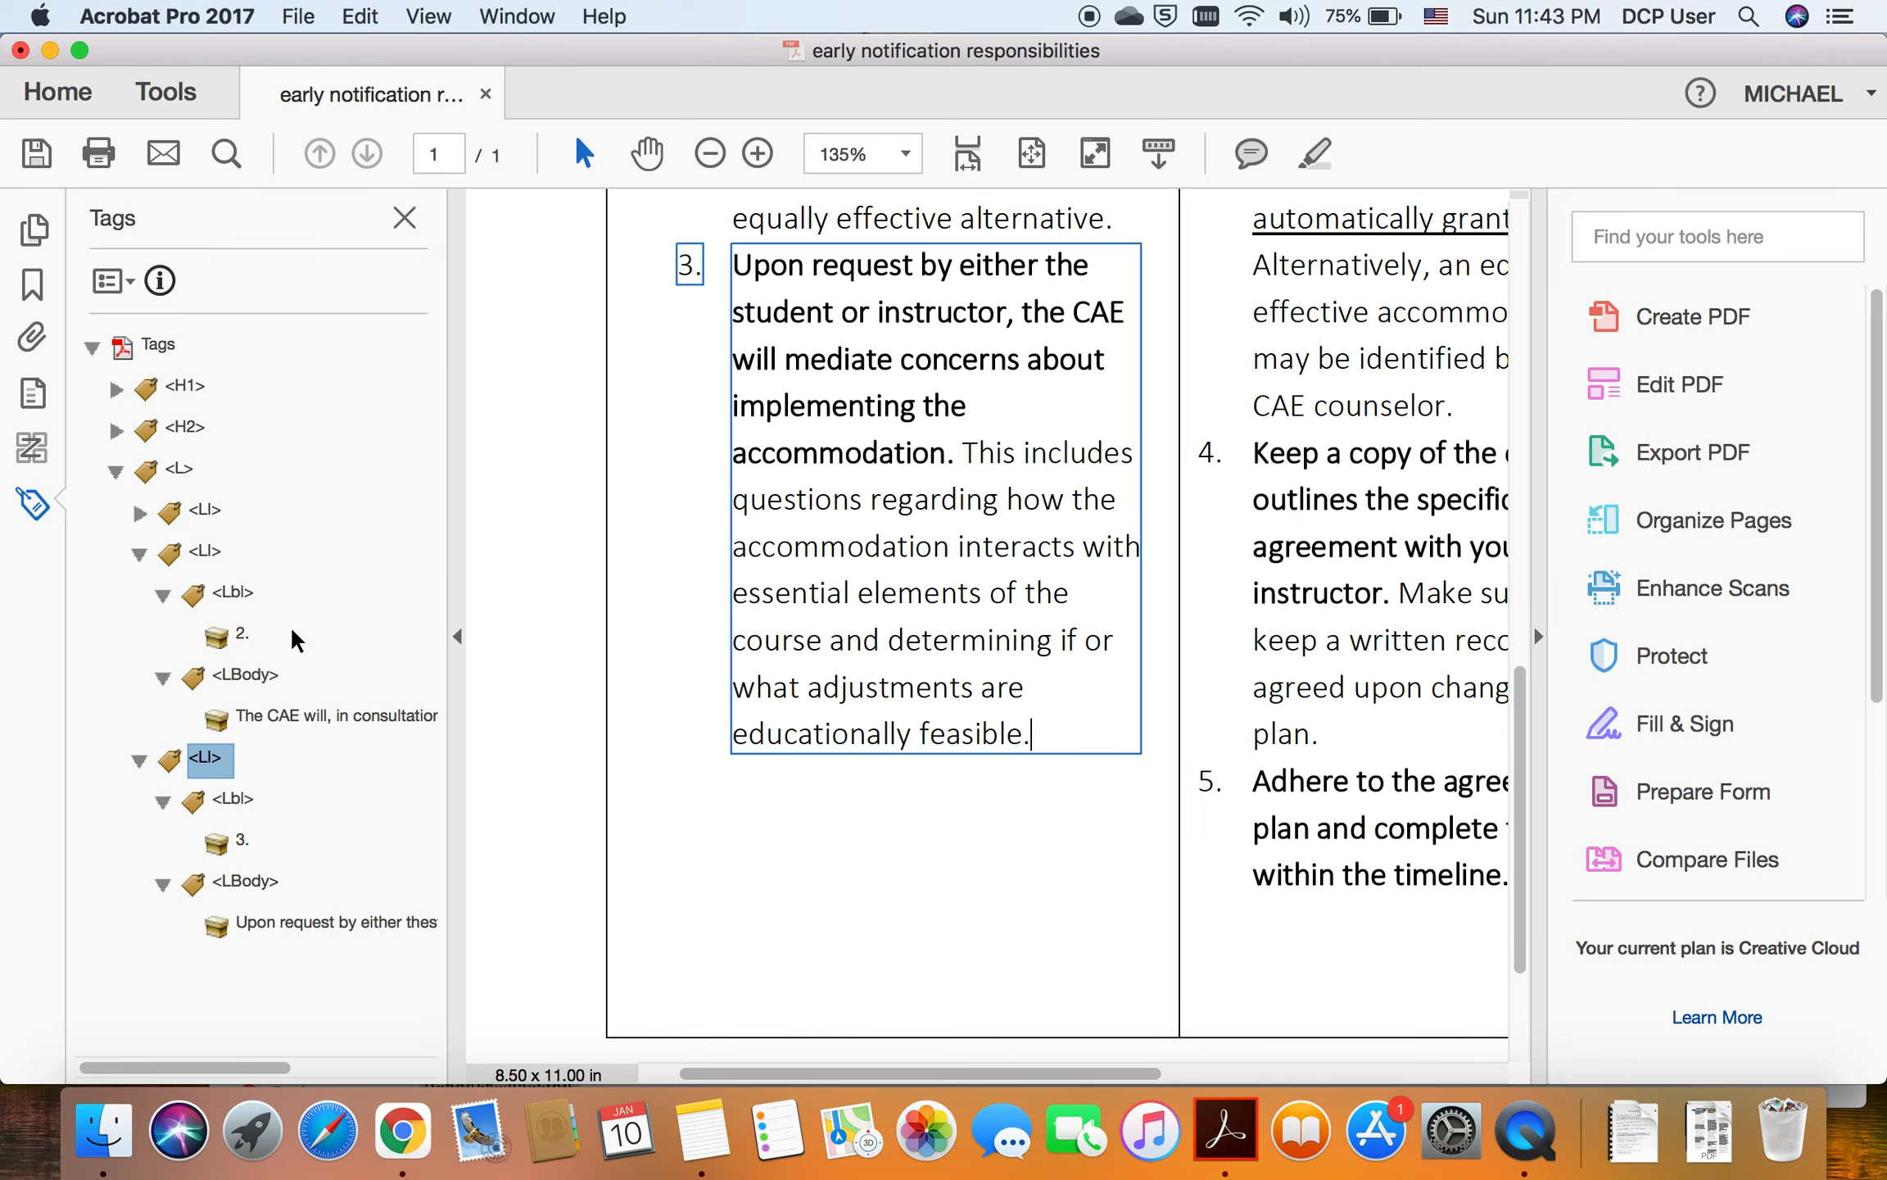
pyautogui.click(140, 553)
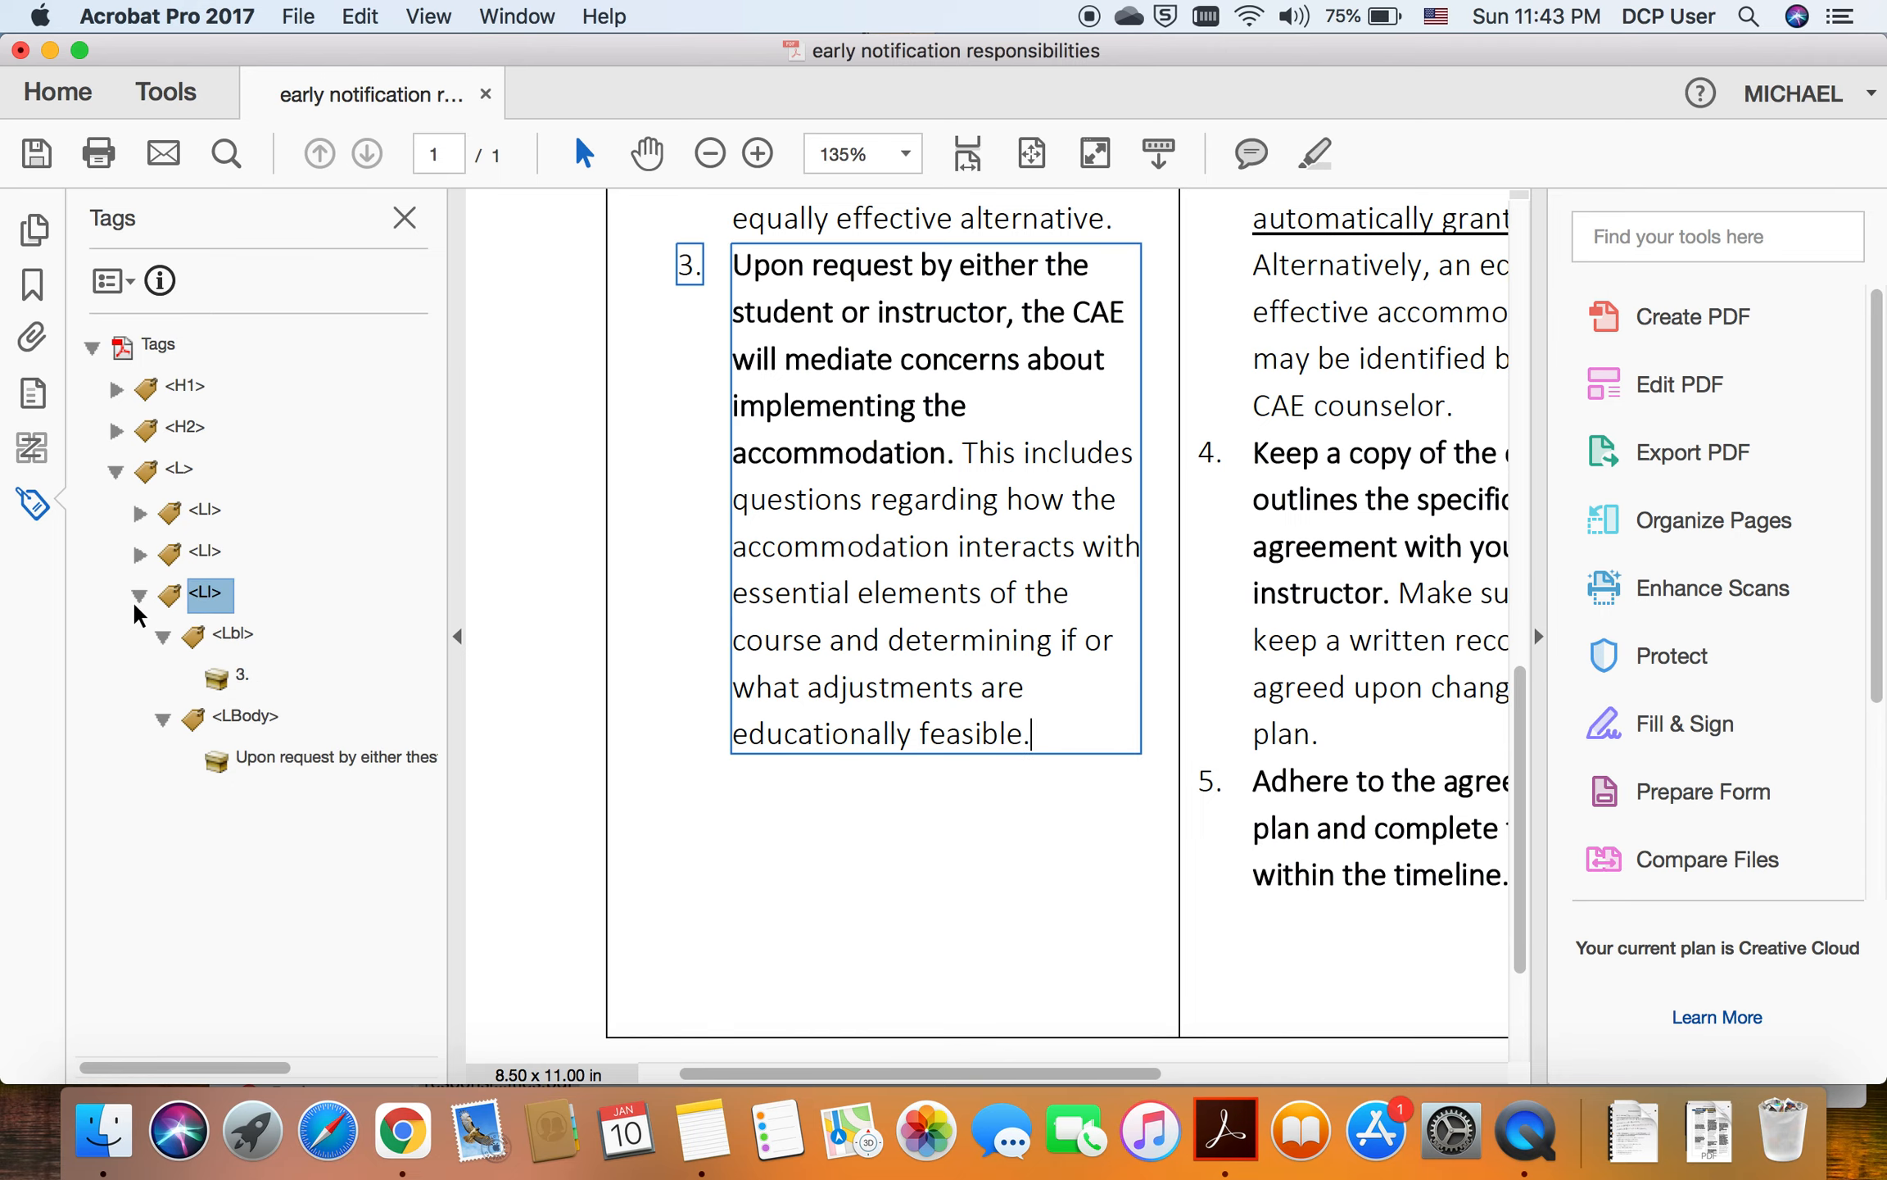
pyautogui.click(139, 594)
pyautogui.scroll(5, 671, 463)
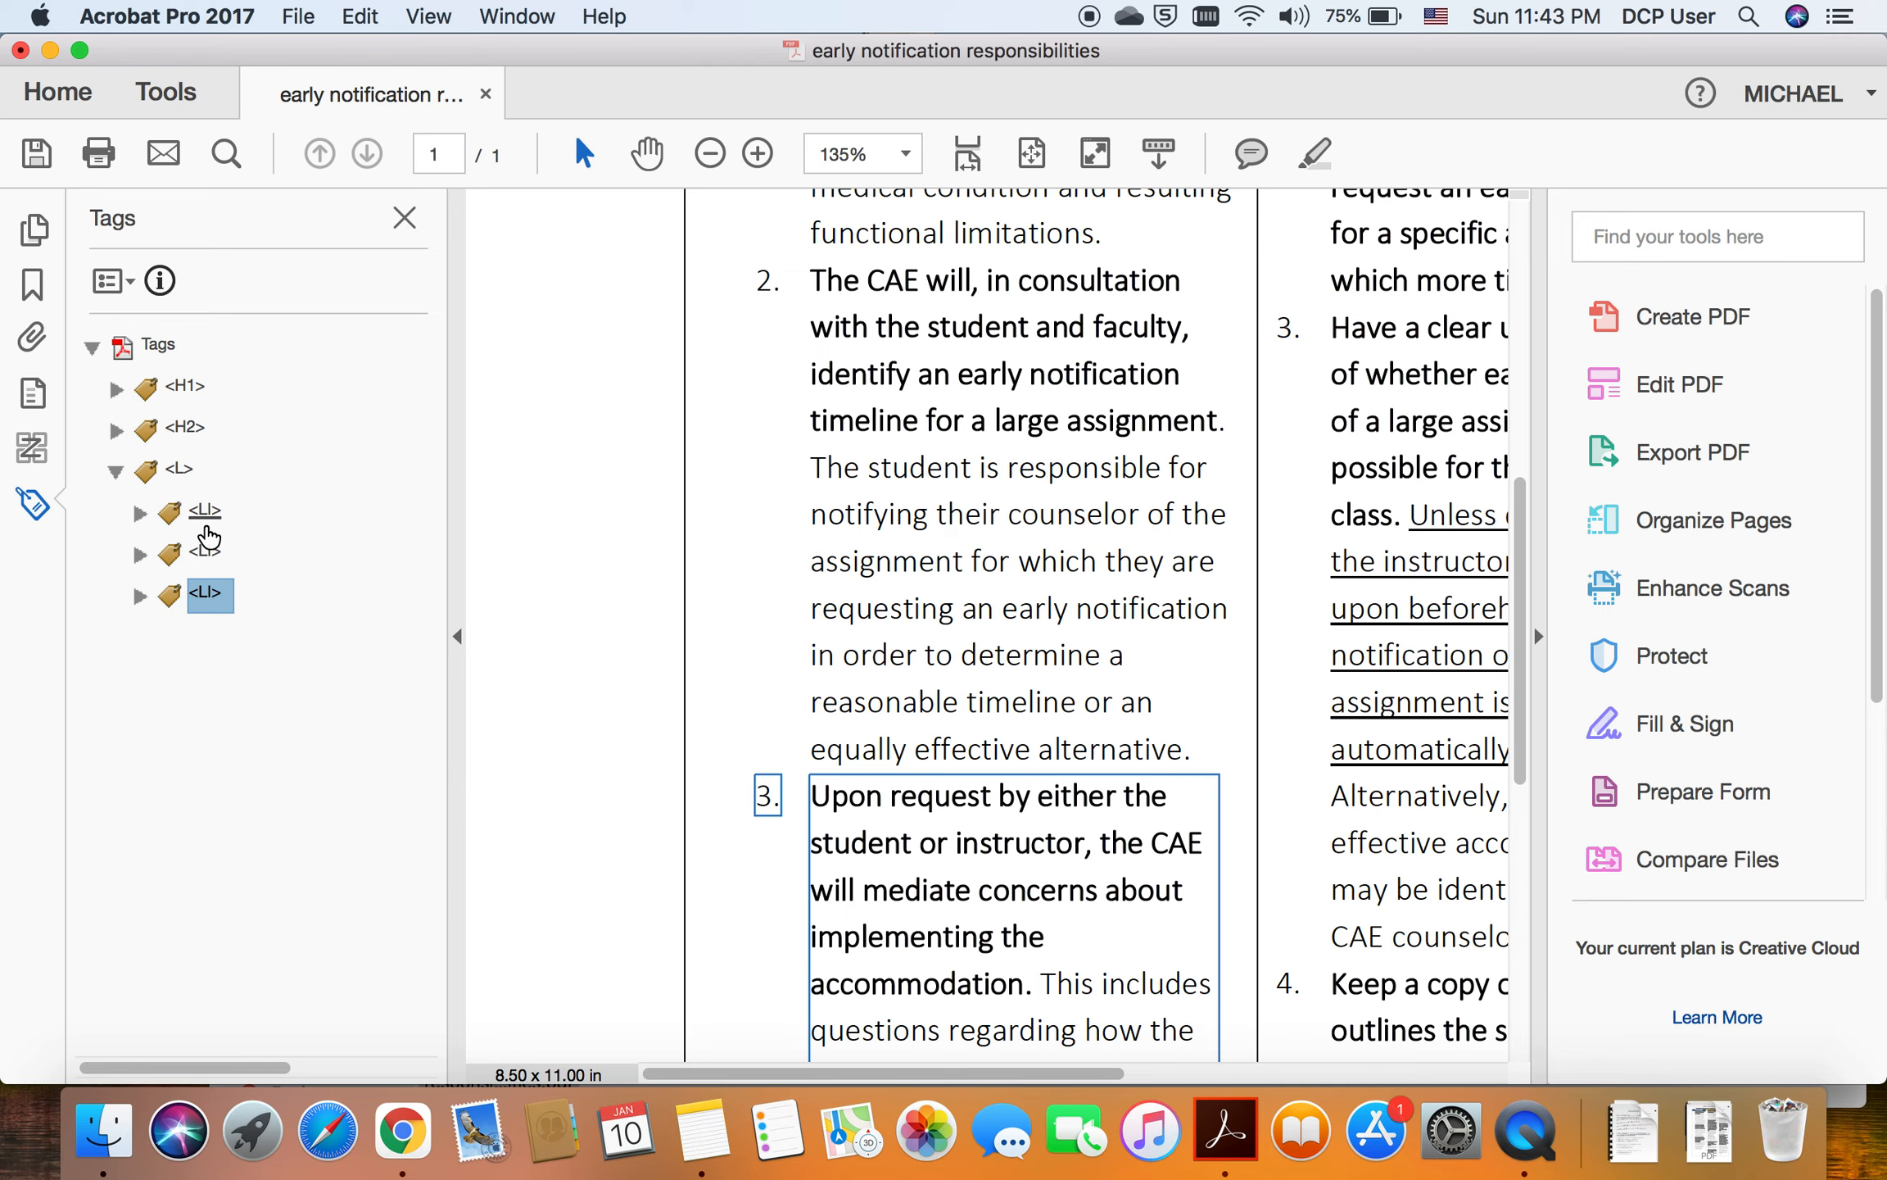
pyautogui.click(206, 516)
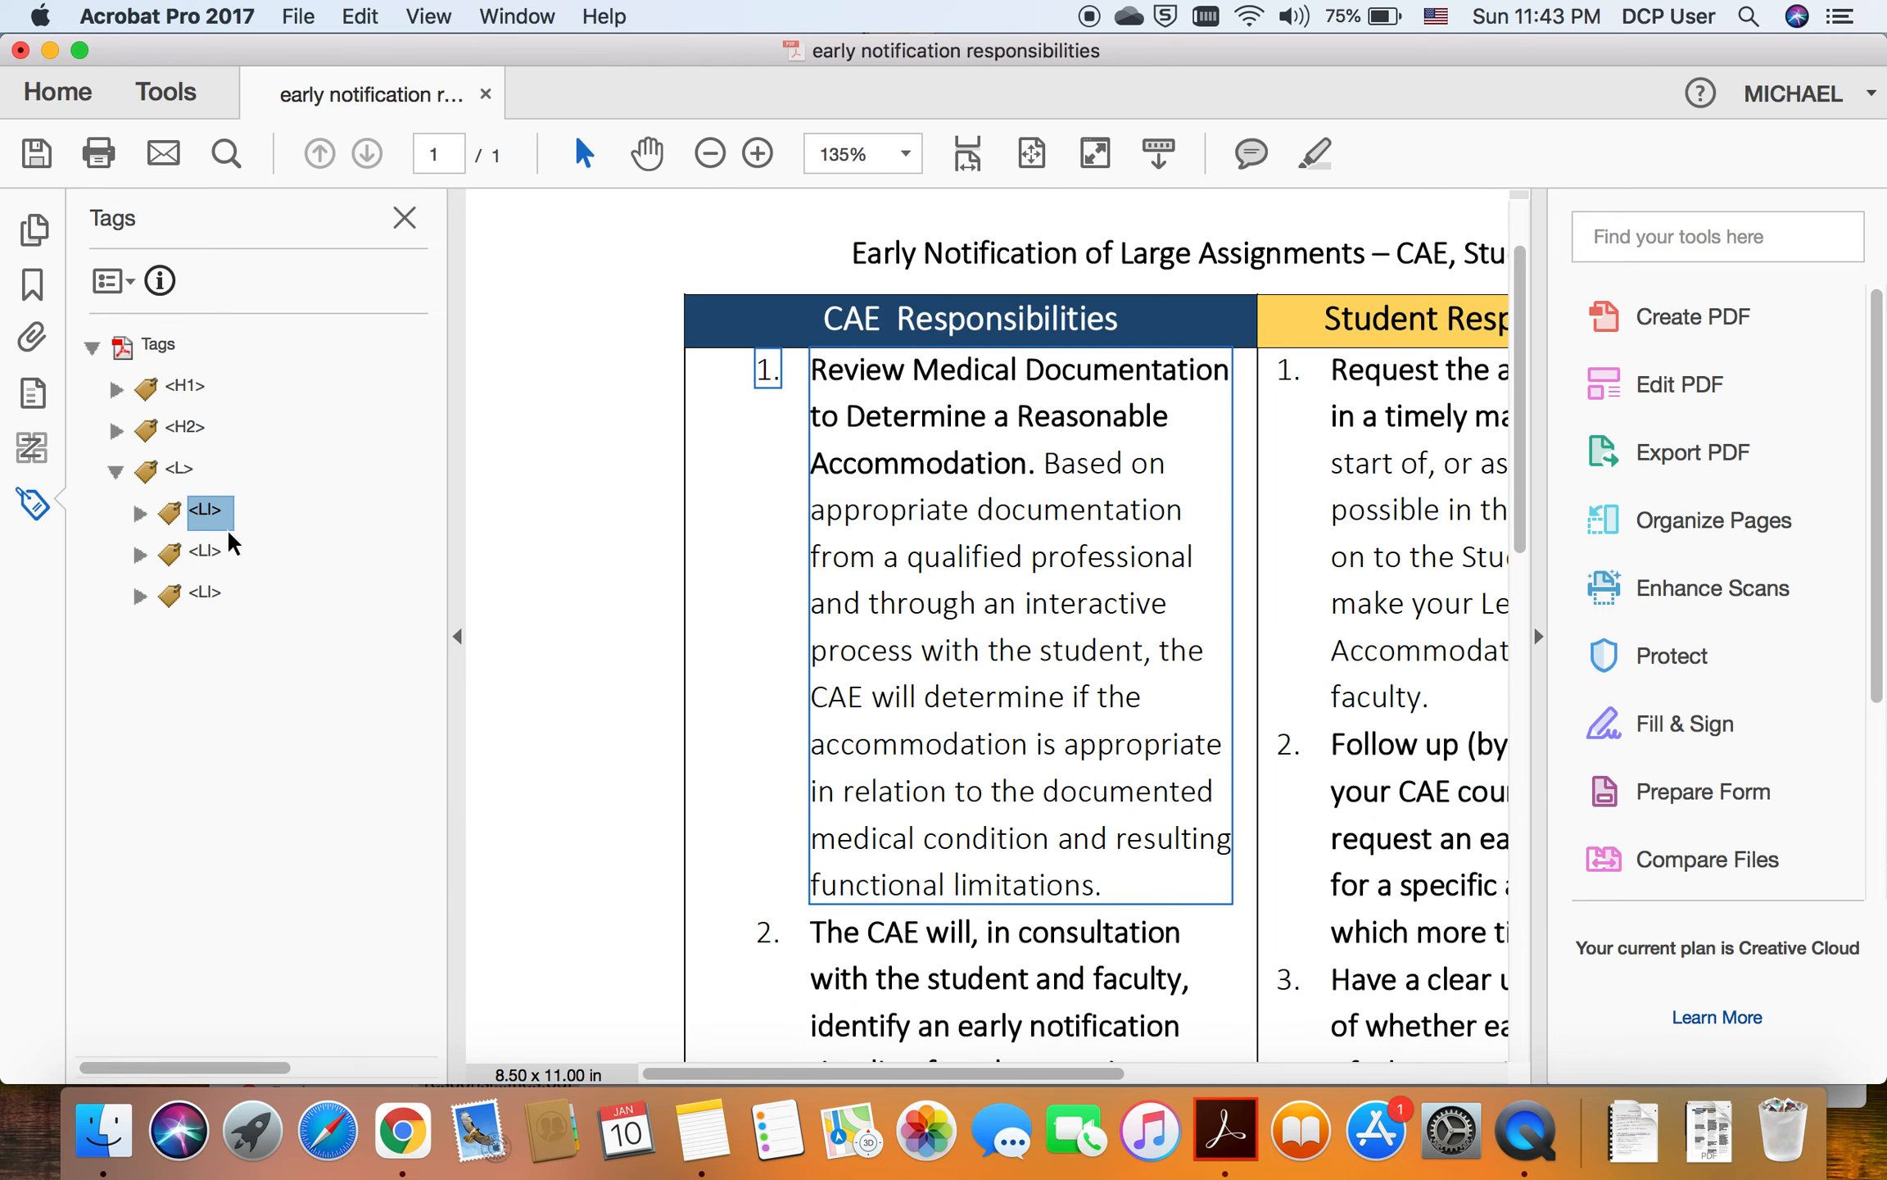
pyautogui.click(209, 550)
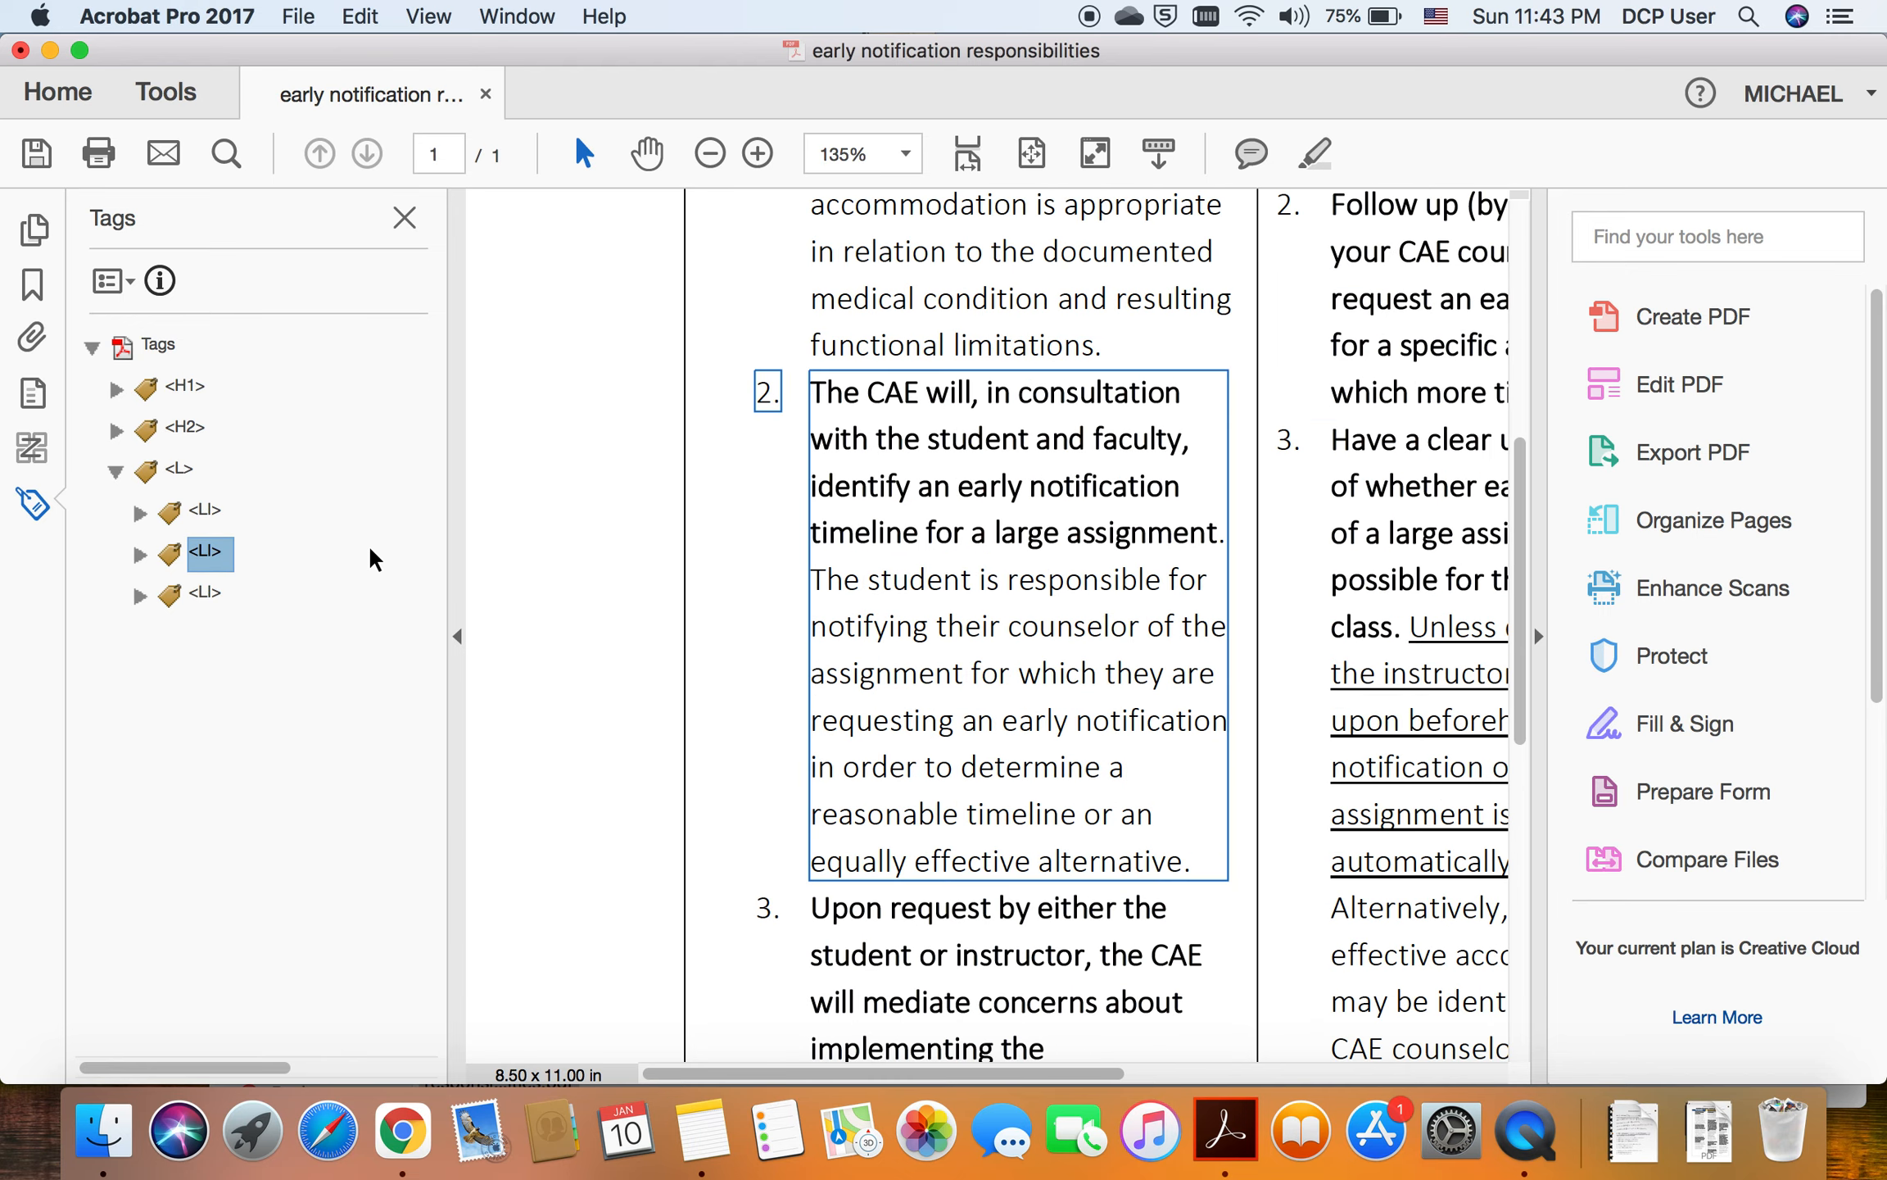
pyautogui.click(204, 593)
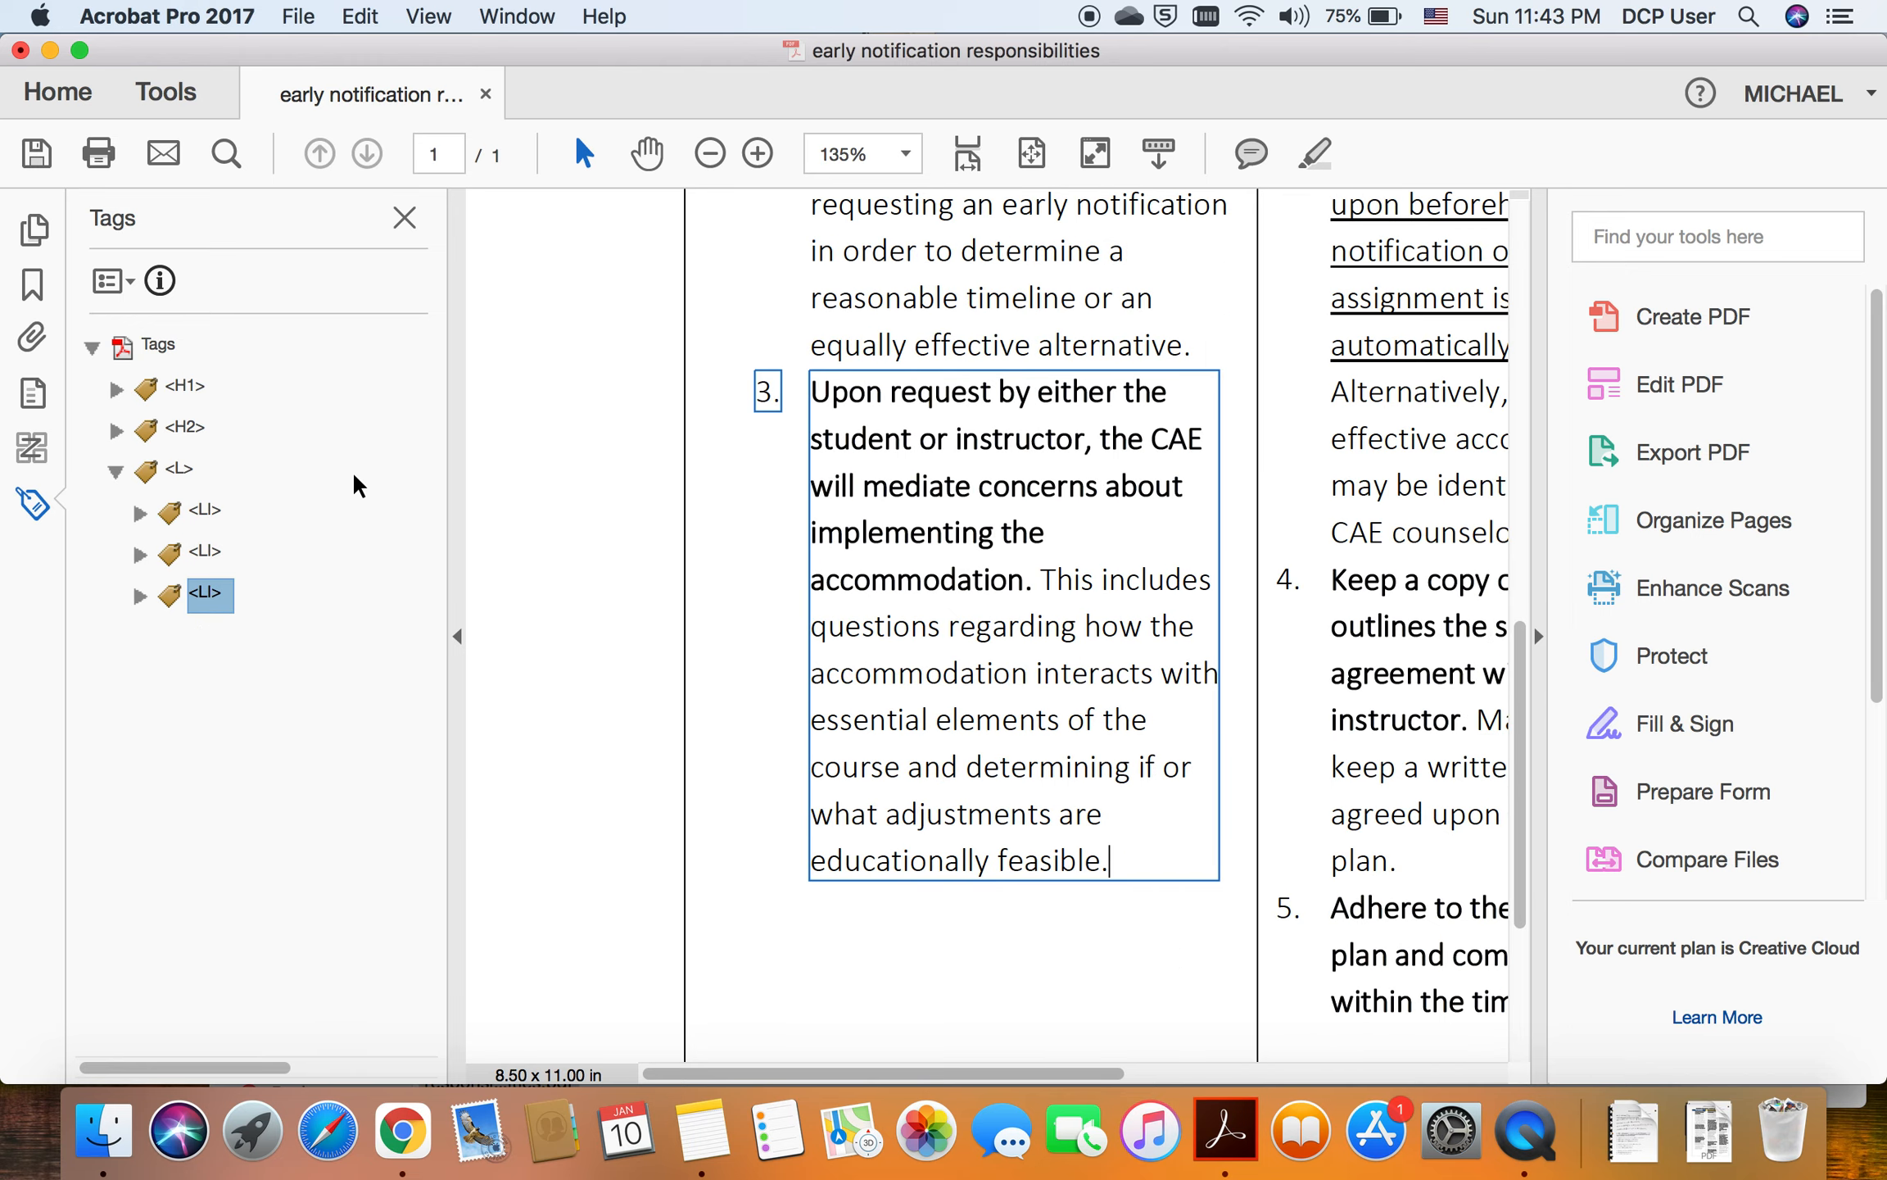
pyautogui.click(174, 470)
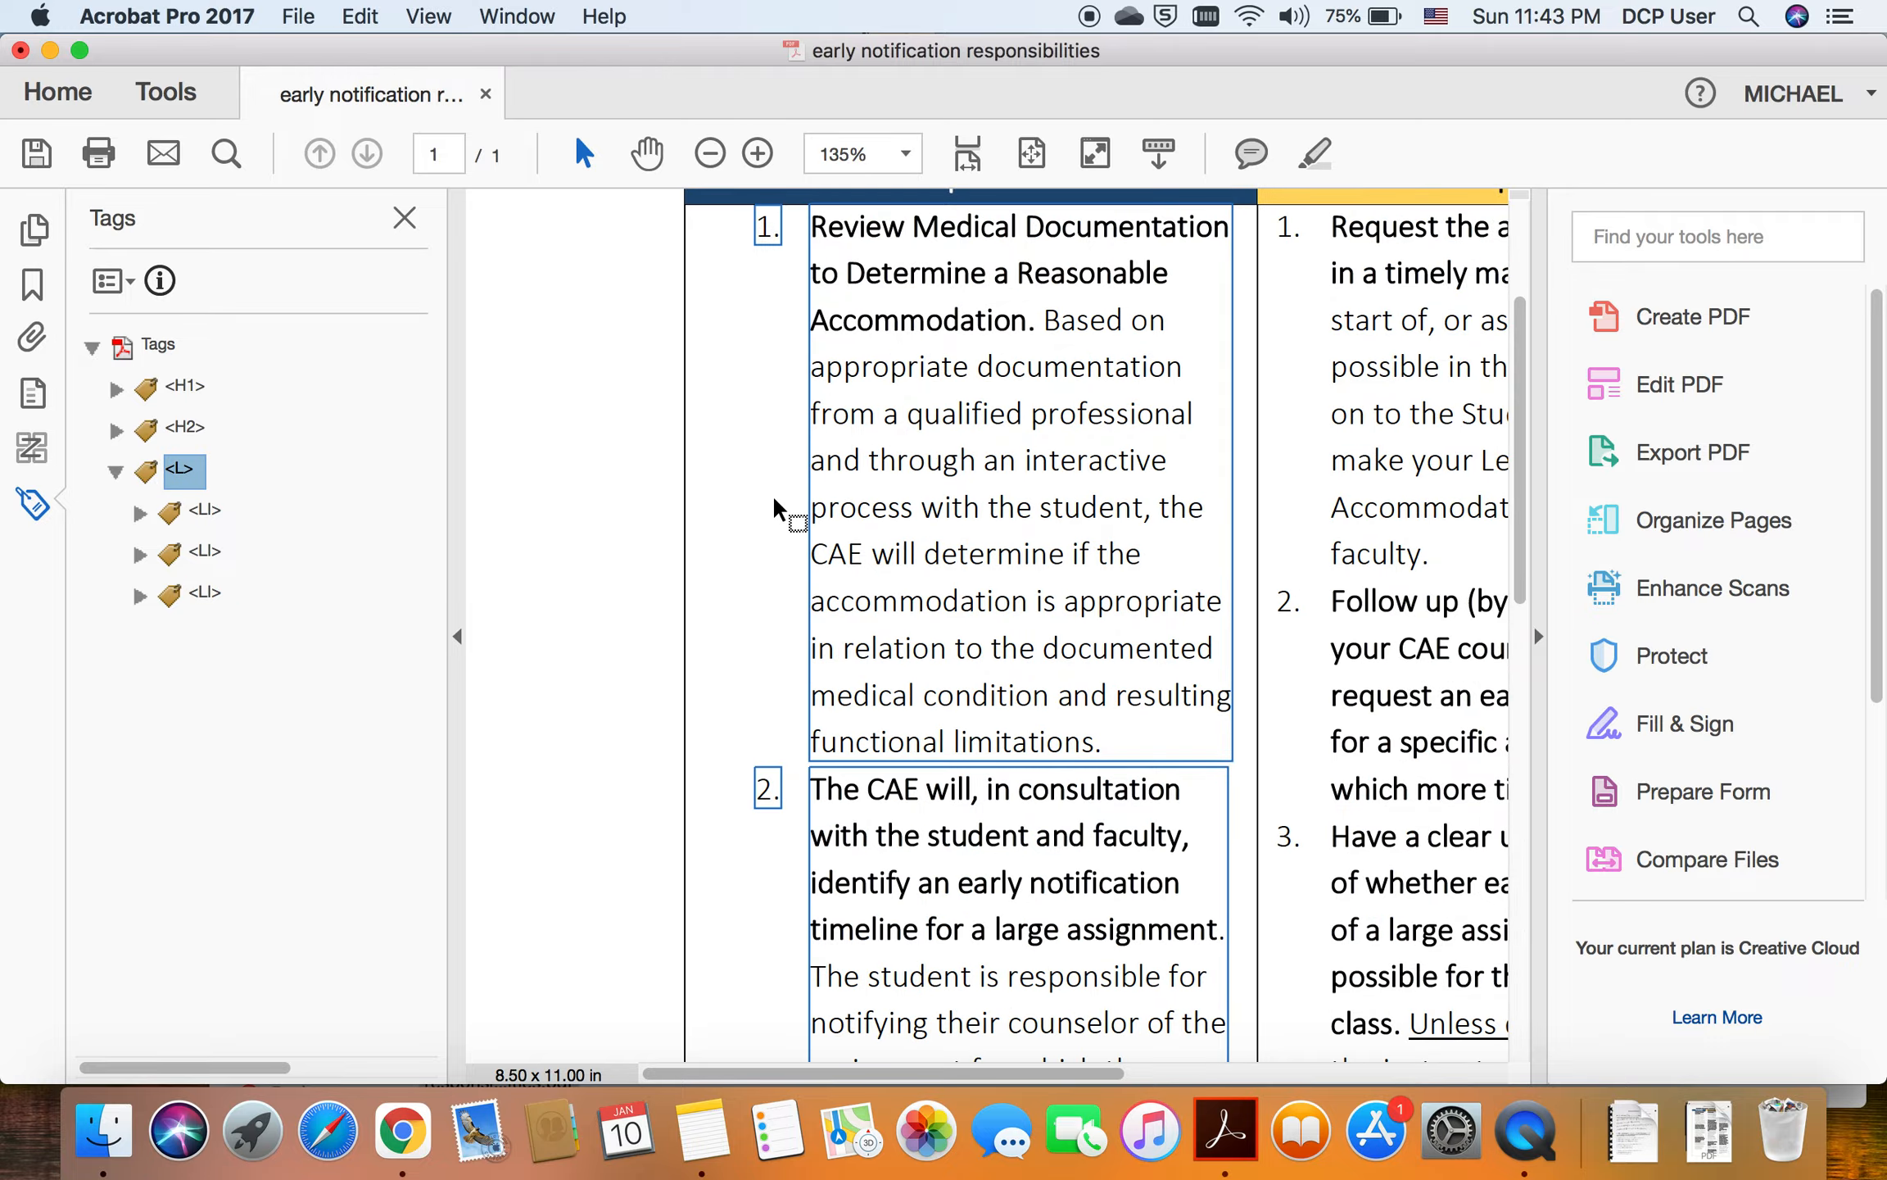
pyautogui.scroll(-5, 733, 570)
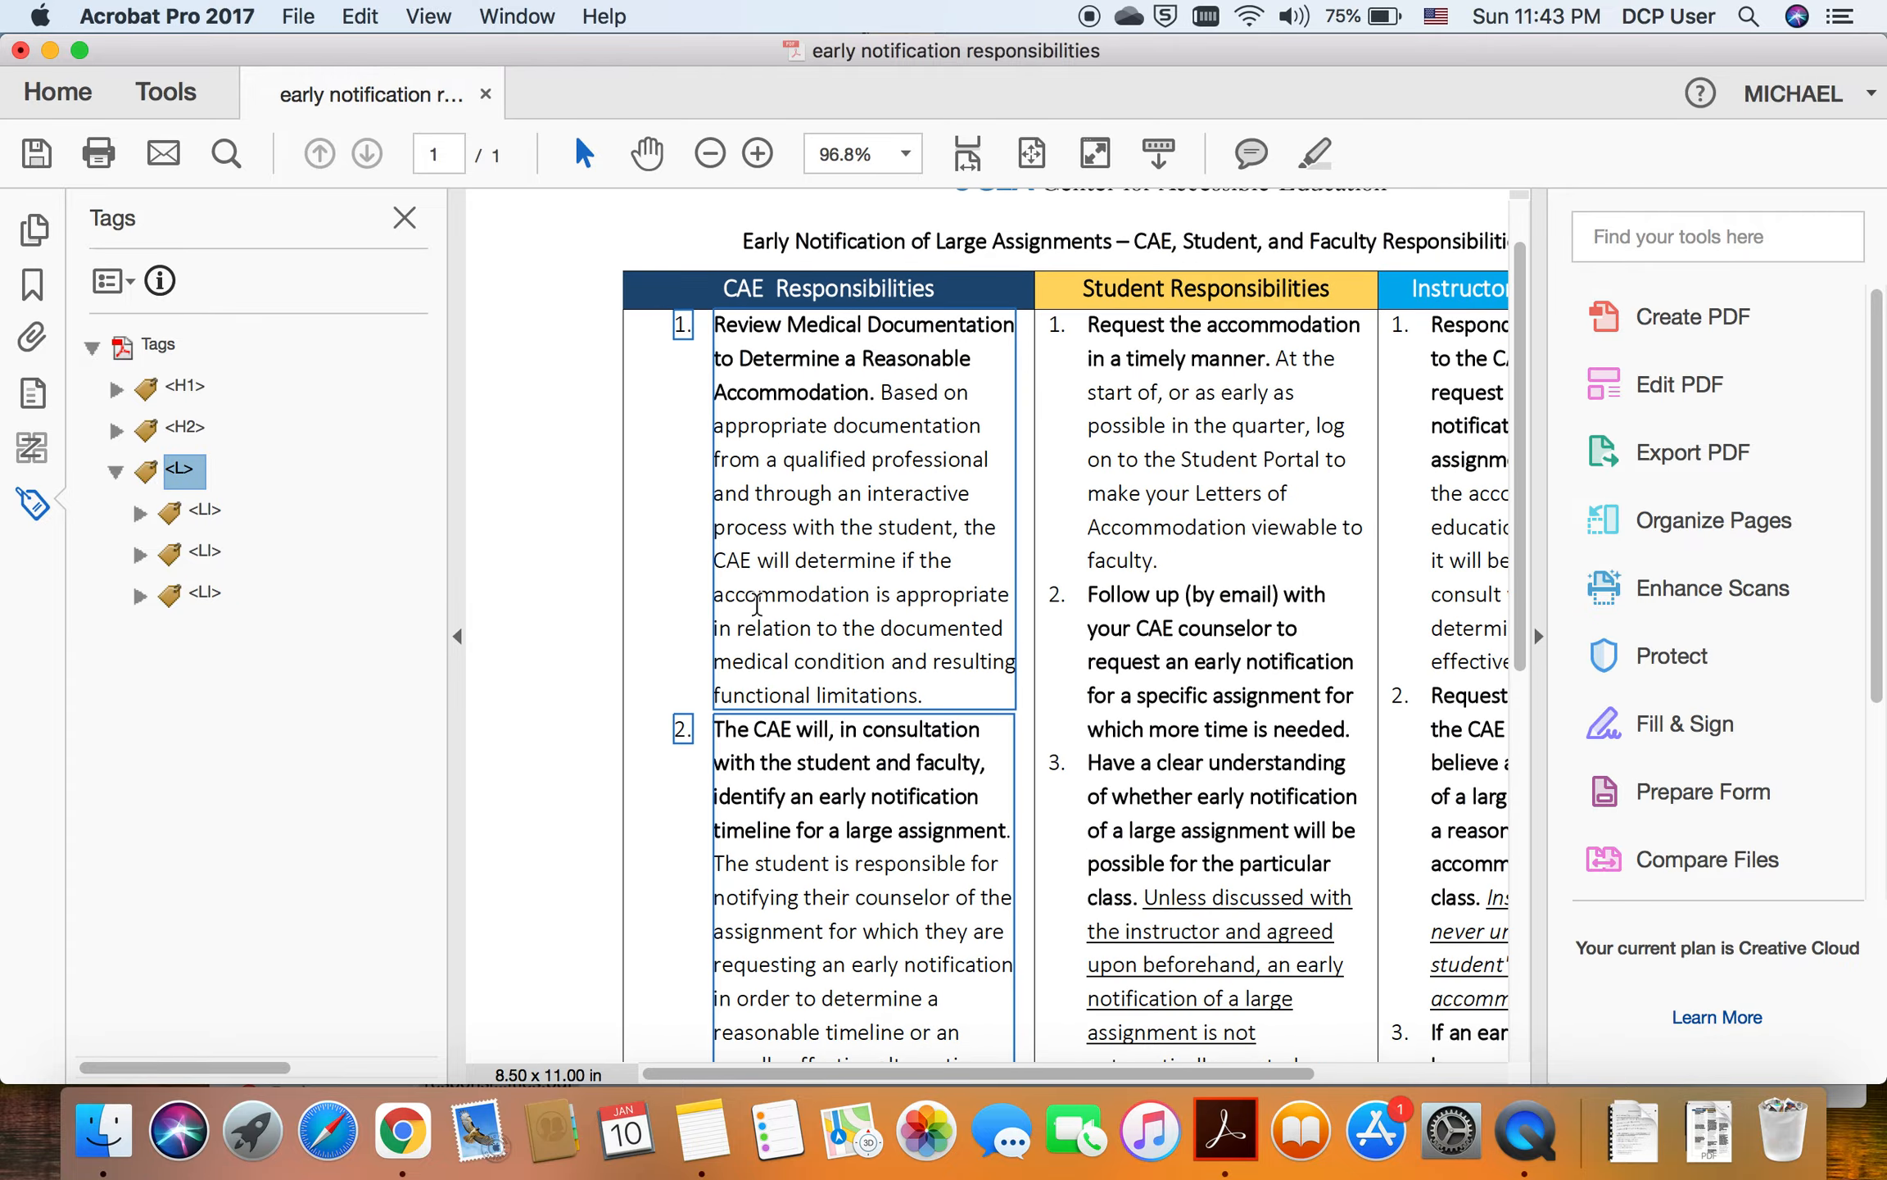
pyautogui.scroll(-4, 757, 605)
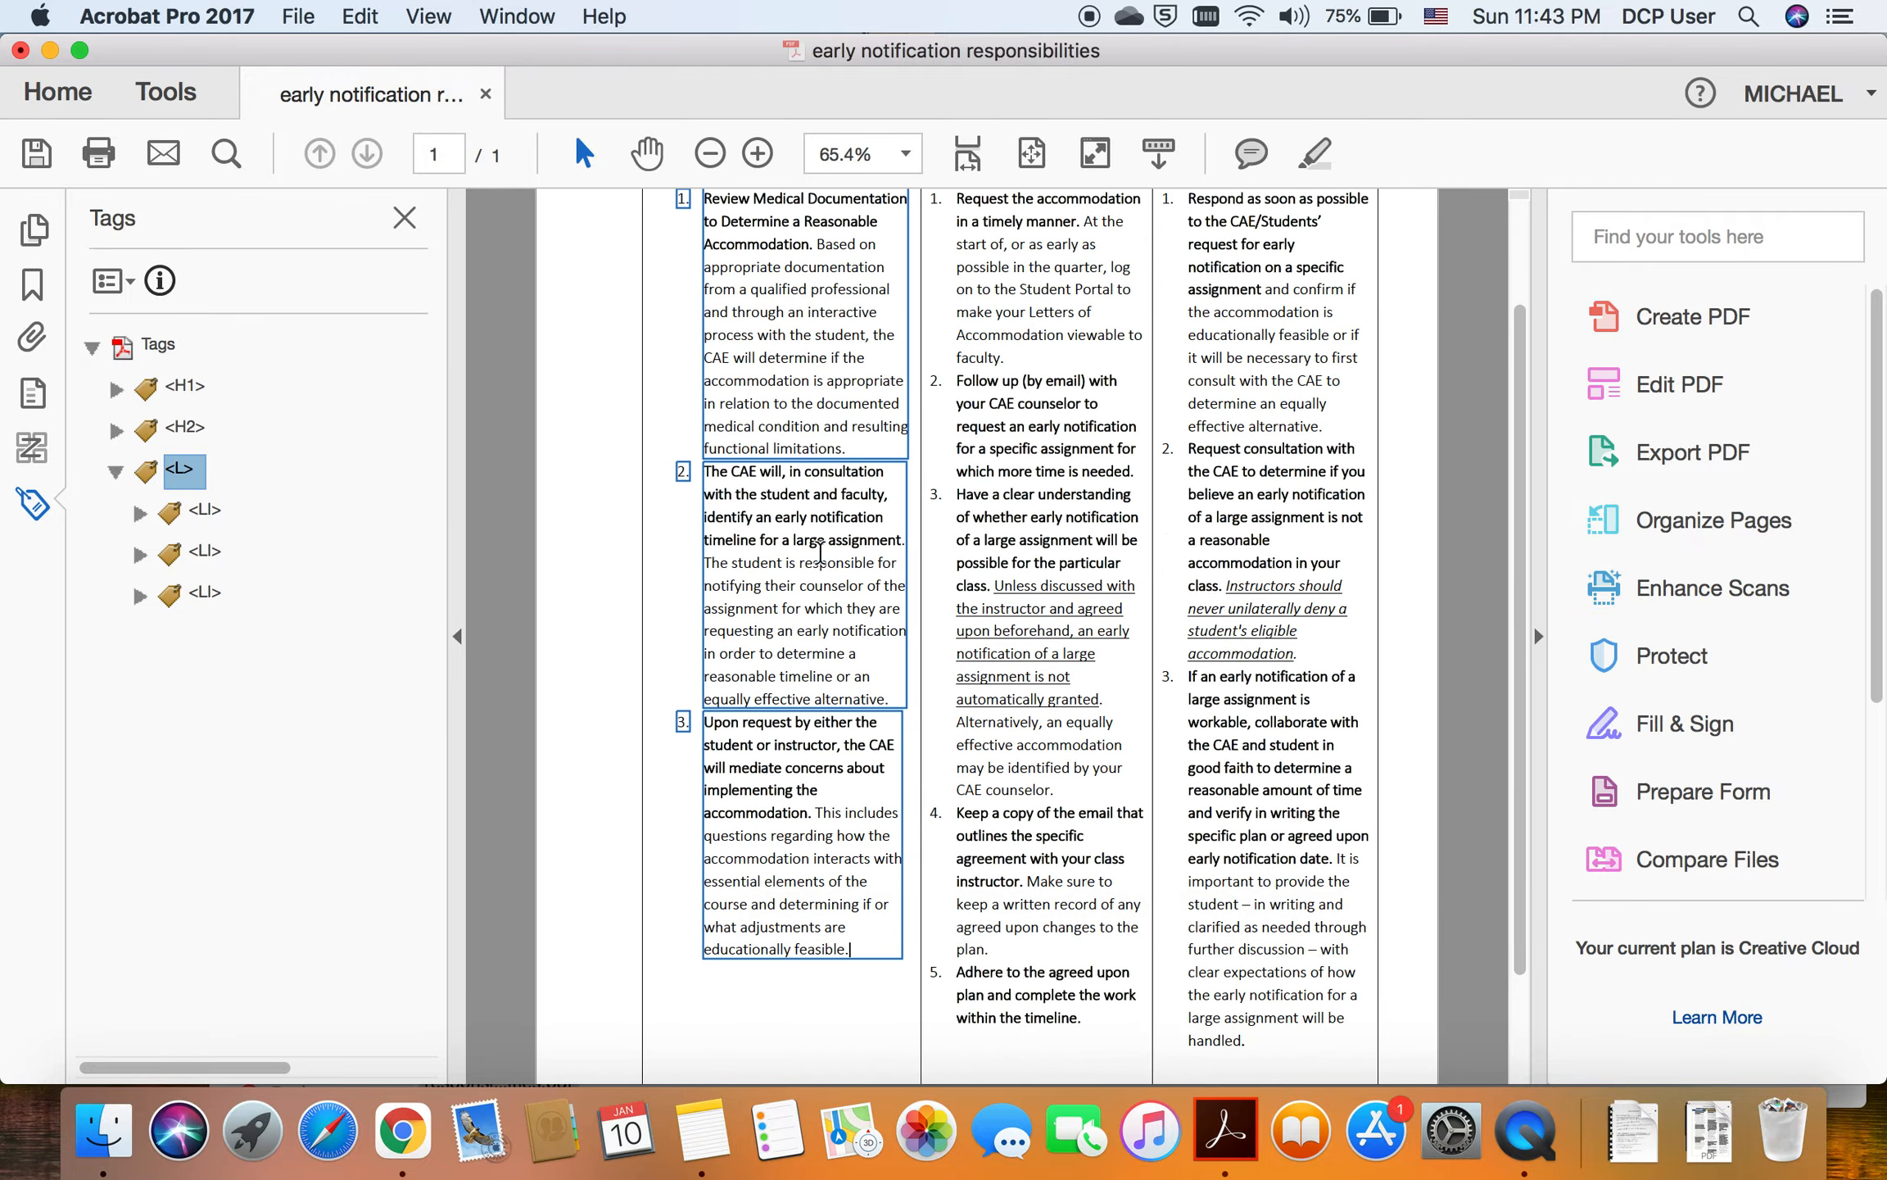
pyautogui.scroll(3, 770, 738)
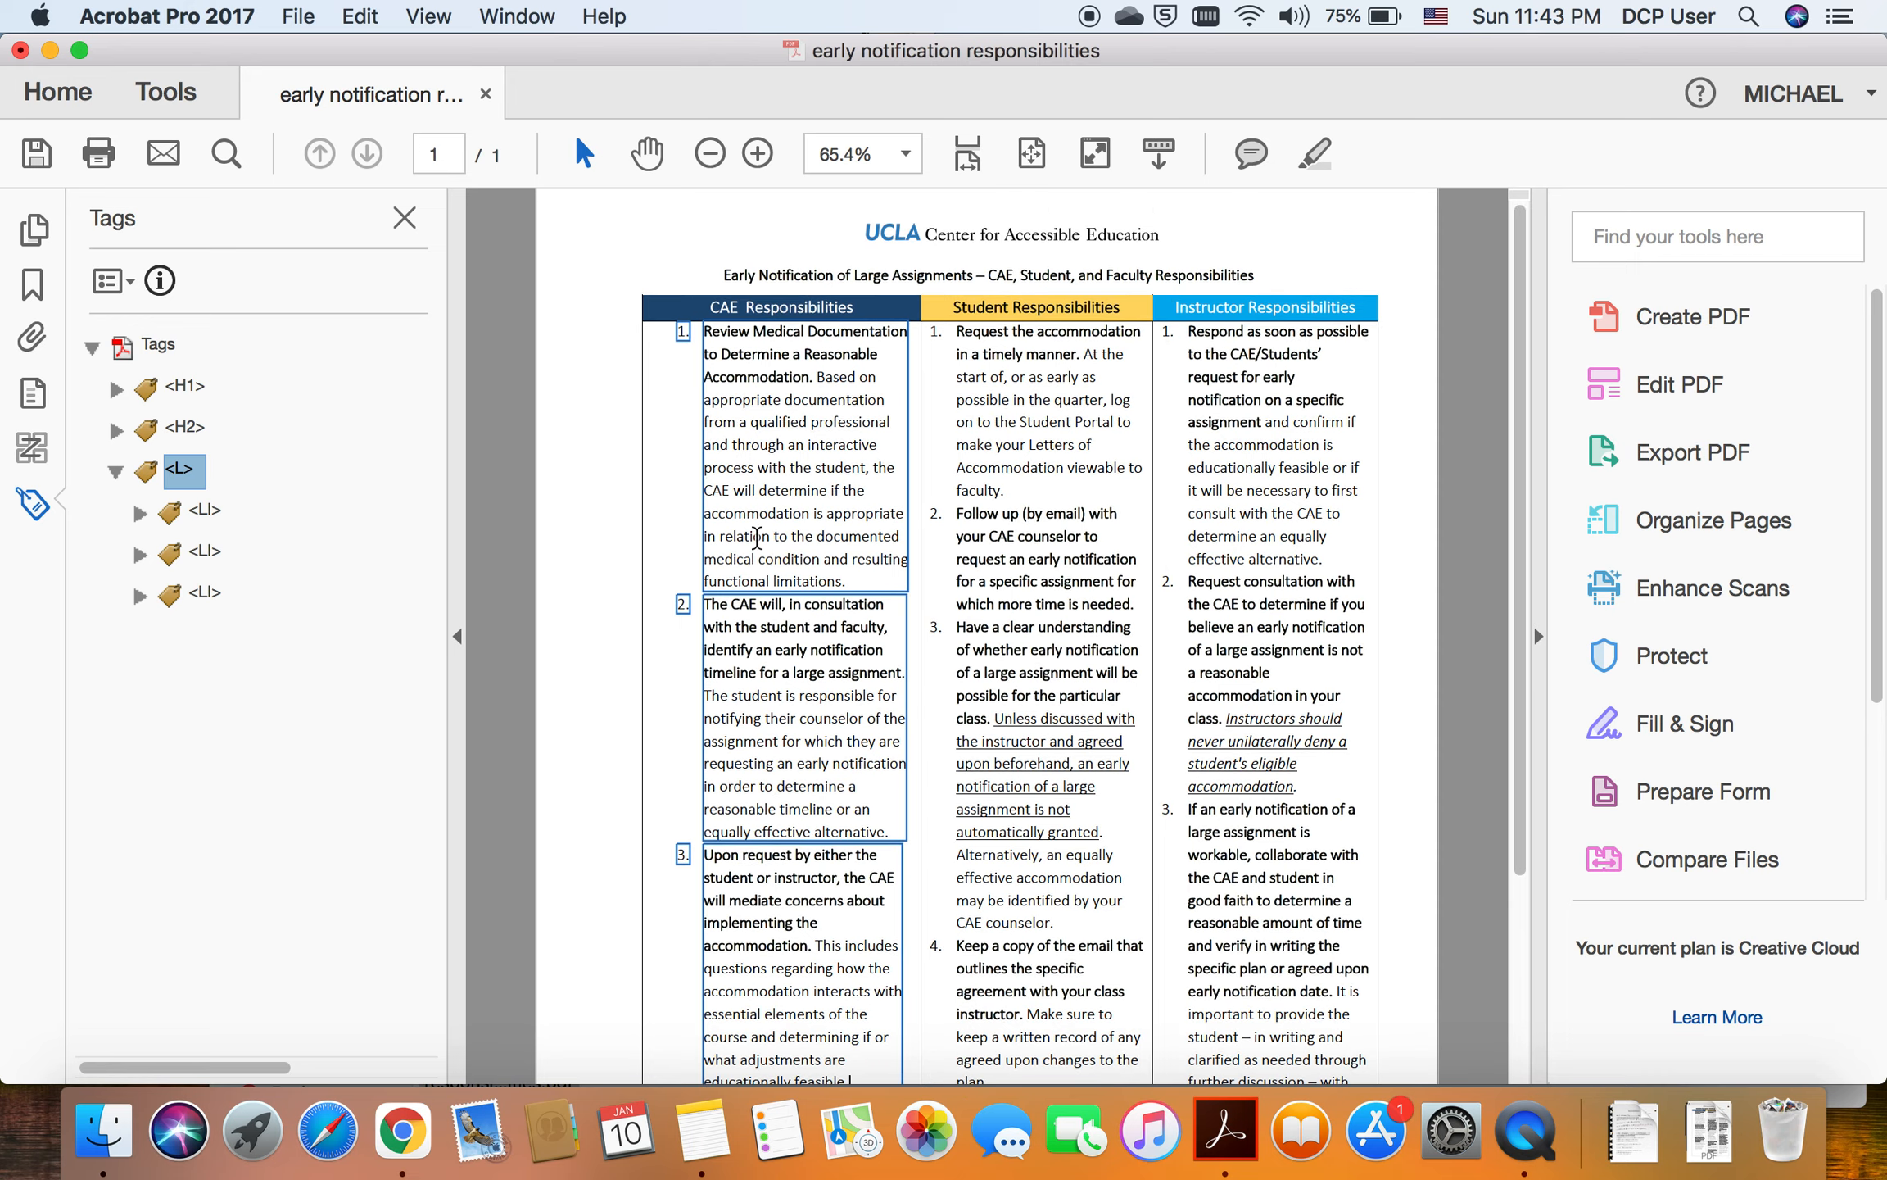
pyautogui.click(118, 472)
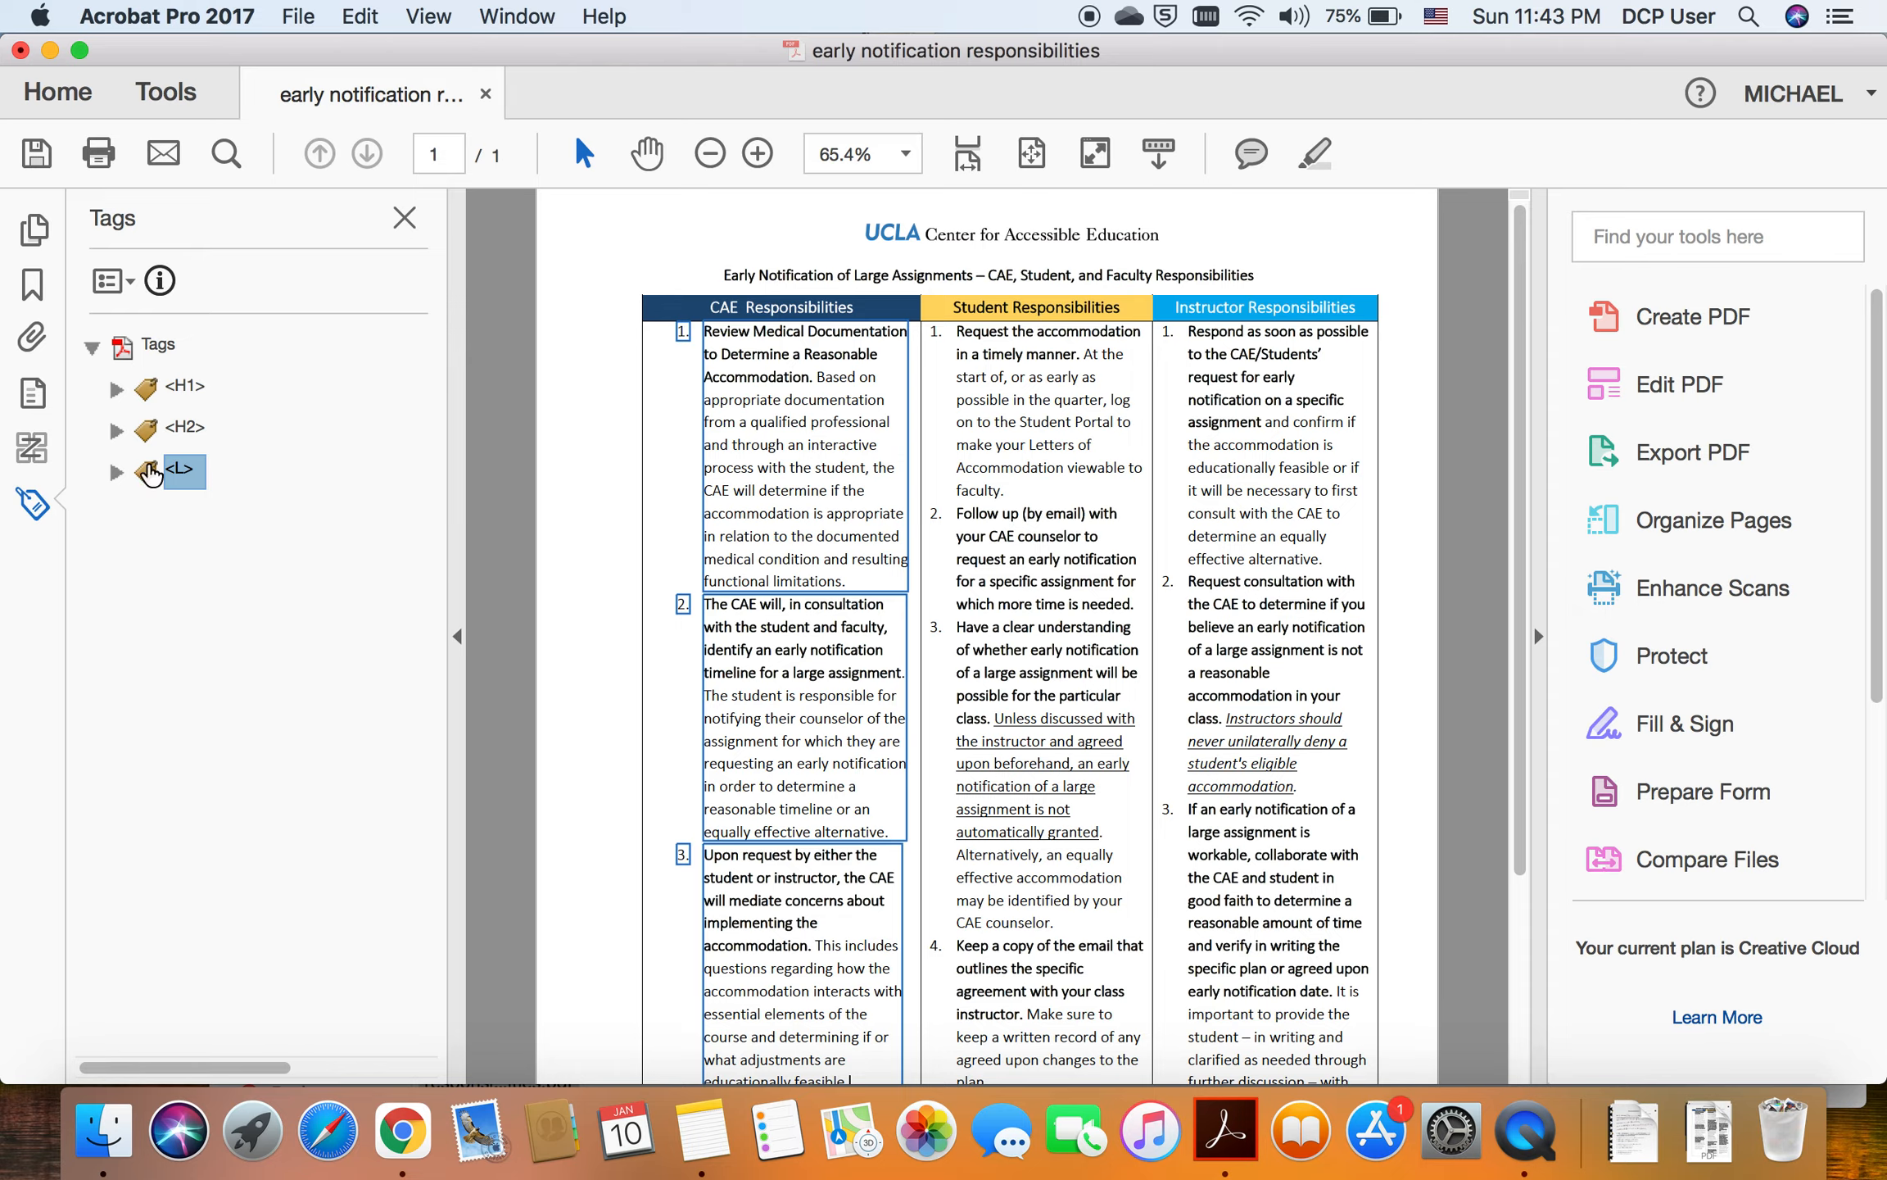
# Step: Examine the page's reading order, comparing the position of the "CAE Responsibilities" heading with the title and the numbered list content
pyautogui.click(31, 443)
pyautogui.scroll(5, 762, 479)
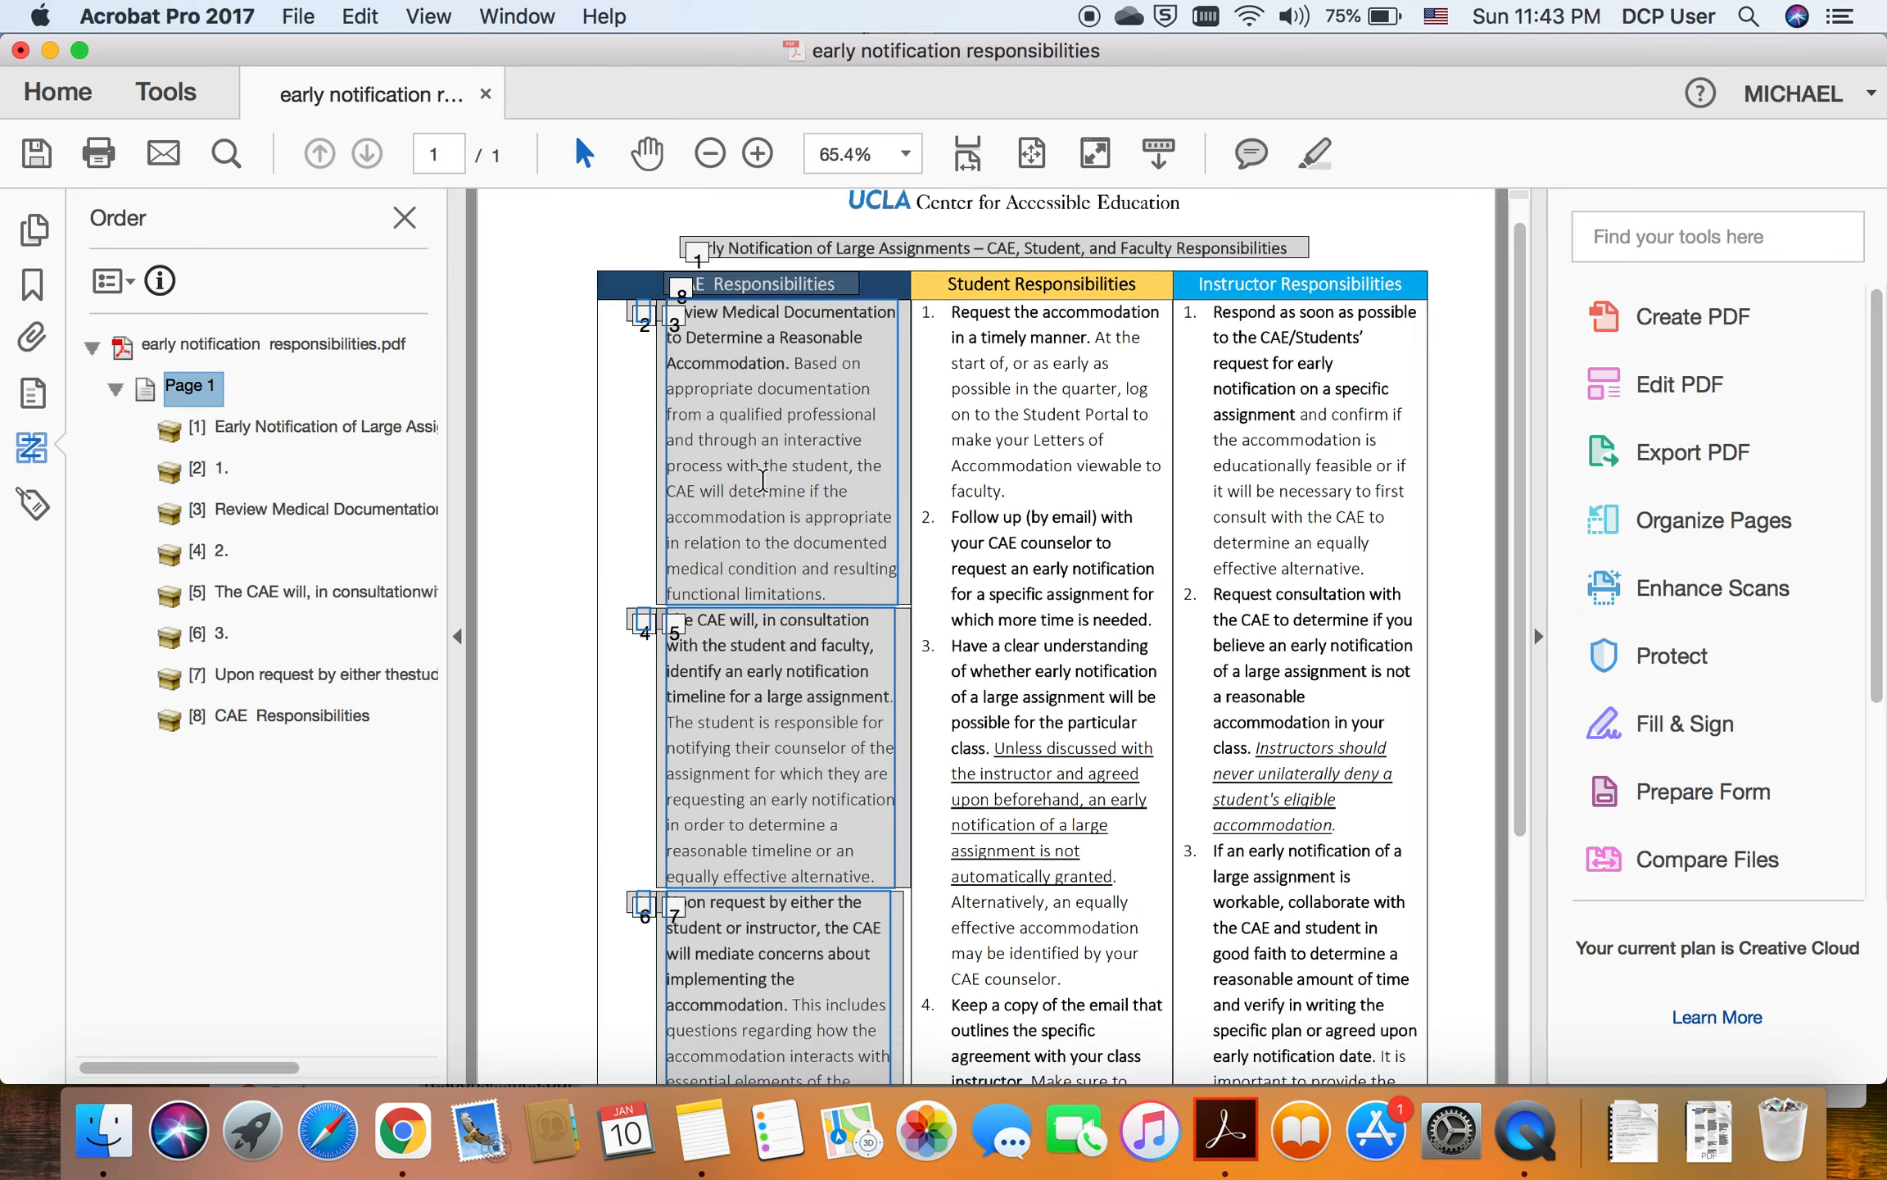
pyautogui.scroll(1, 735, 443)
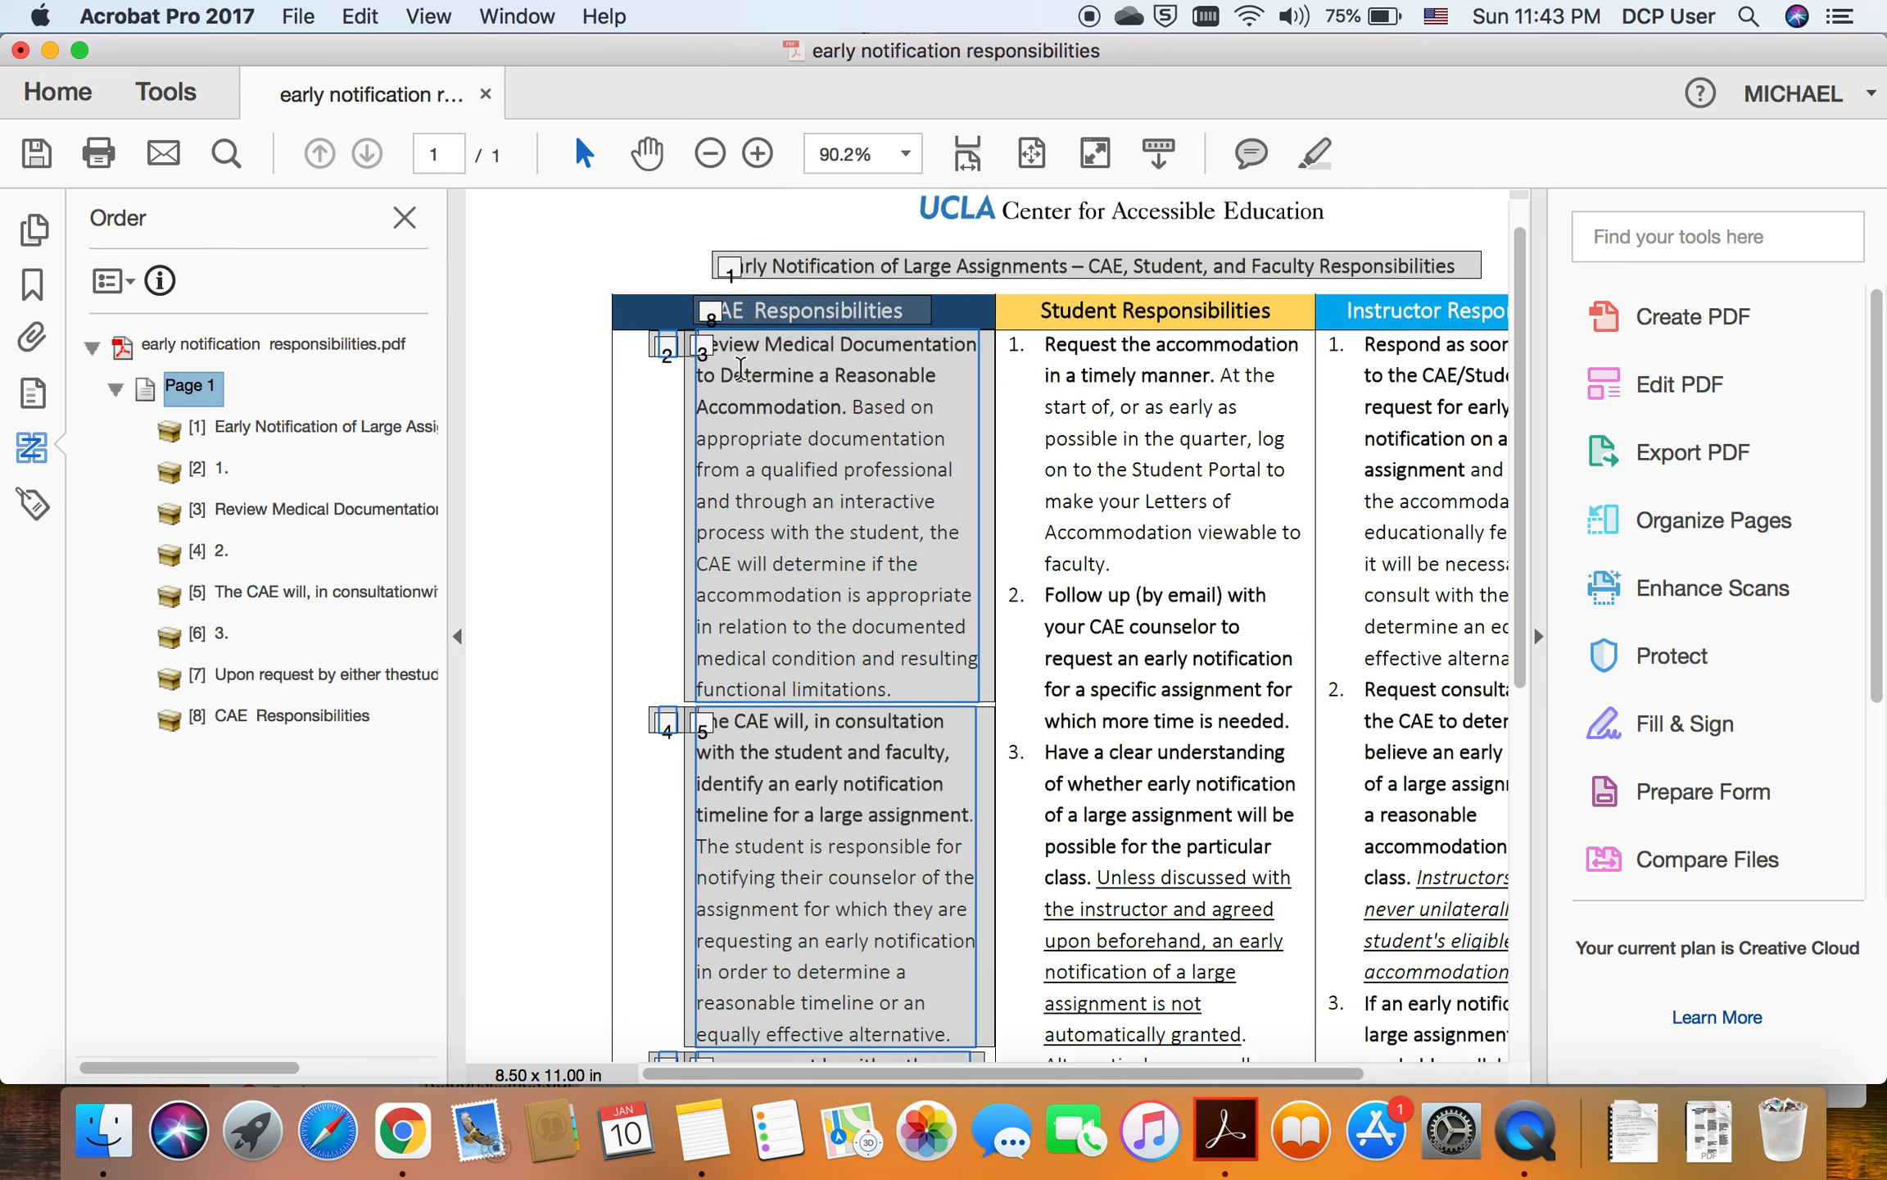
pyautogui.scroll(3, 739, 369)
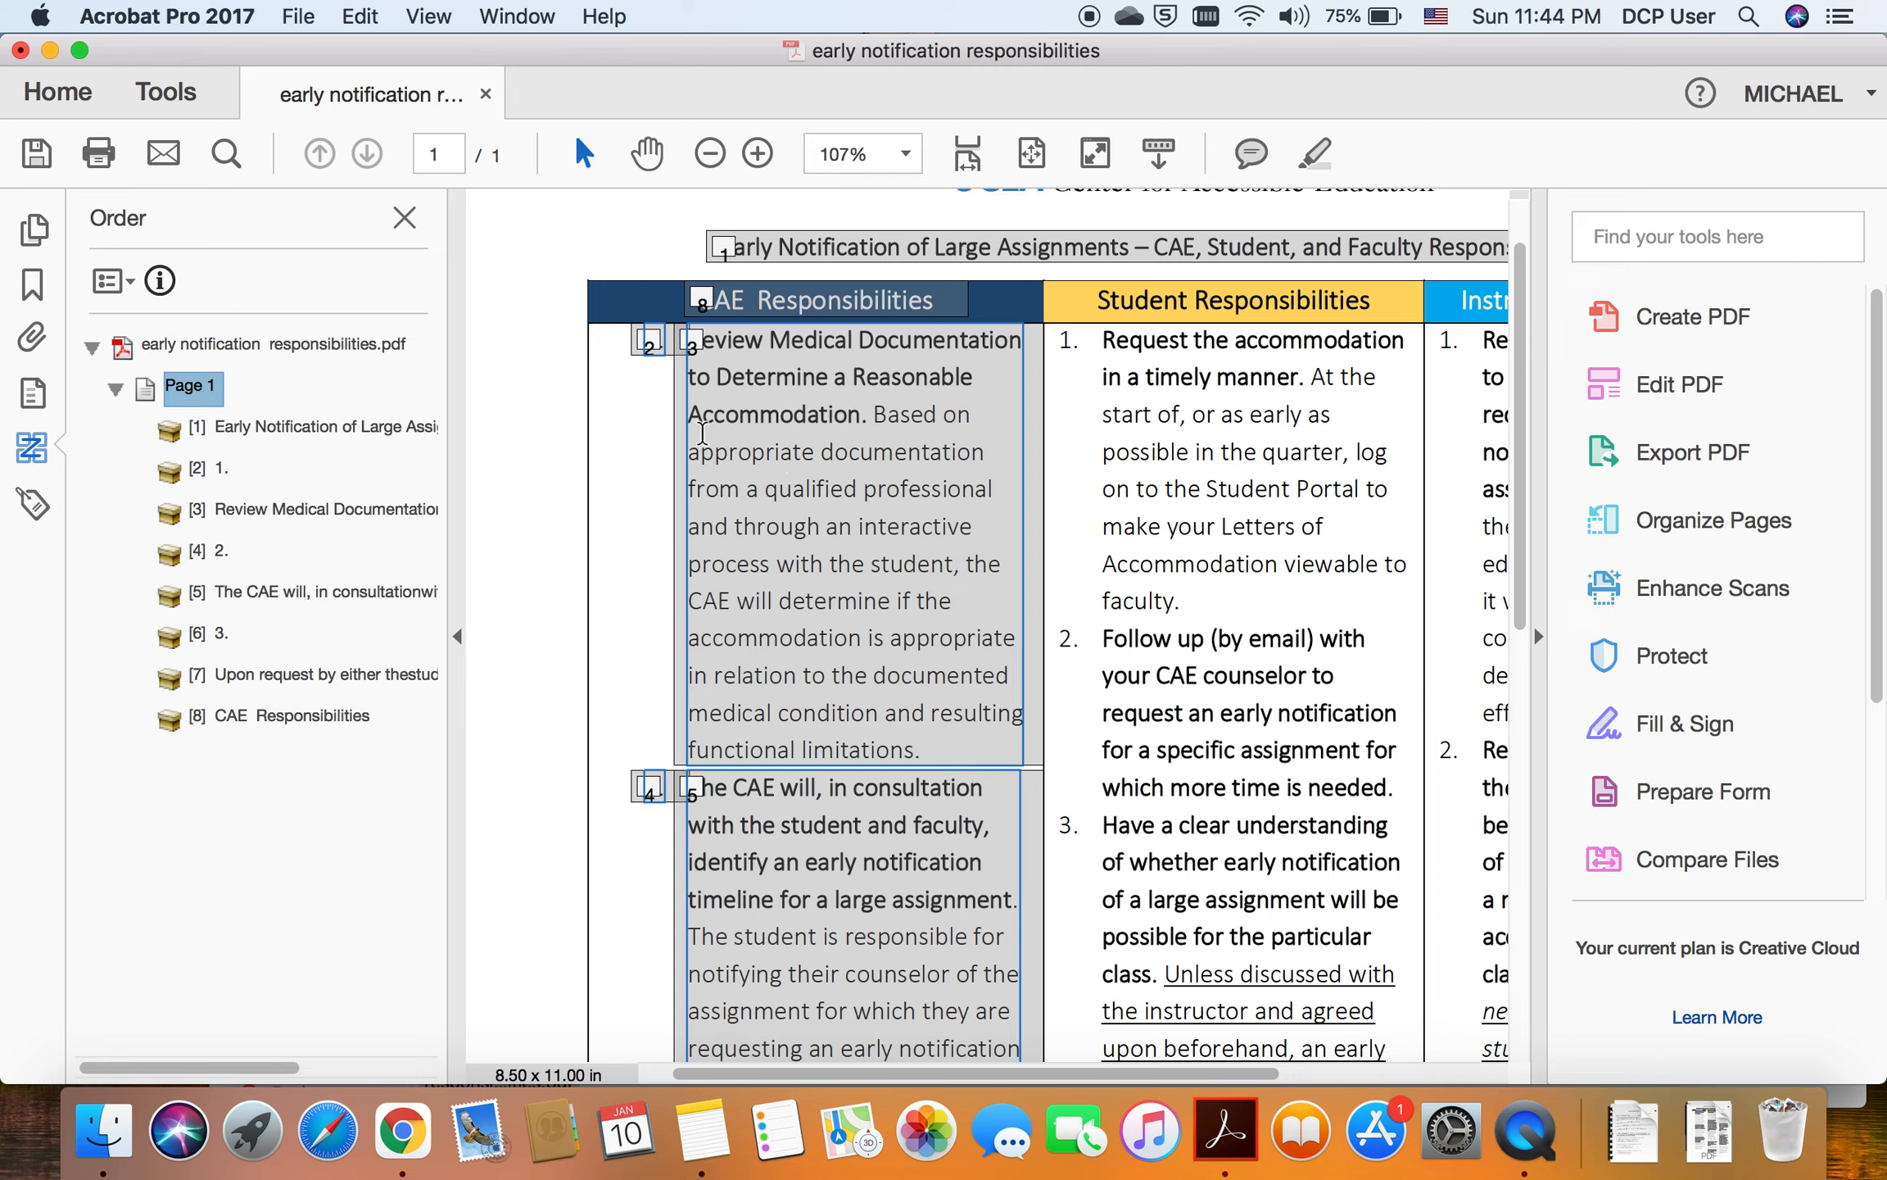
pyautogui.scroll(2, 704, 524)
pyautogui.hscroll(-1, 705, 525)
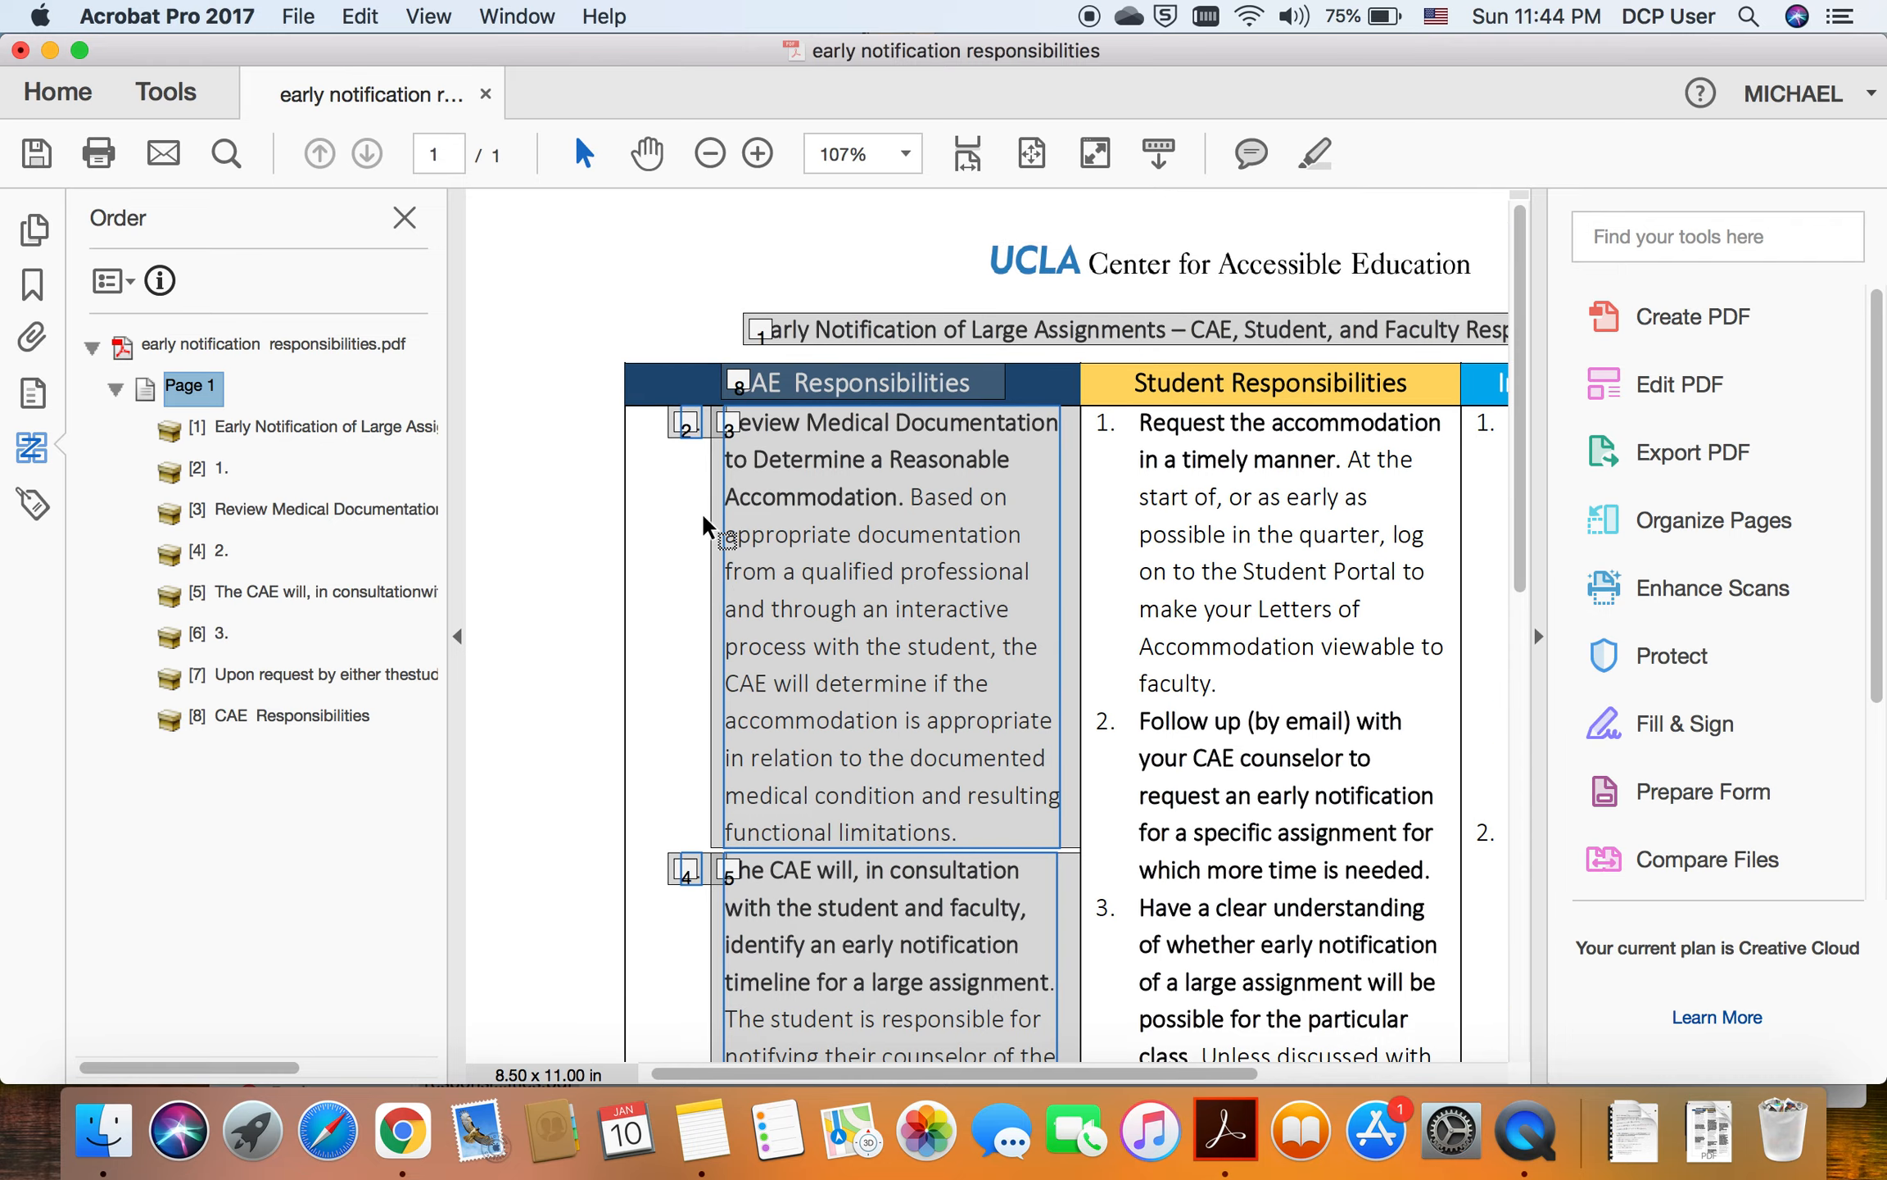
pyautogui.hscroll(-1, 704, 525)
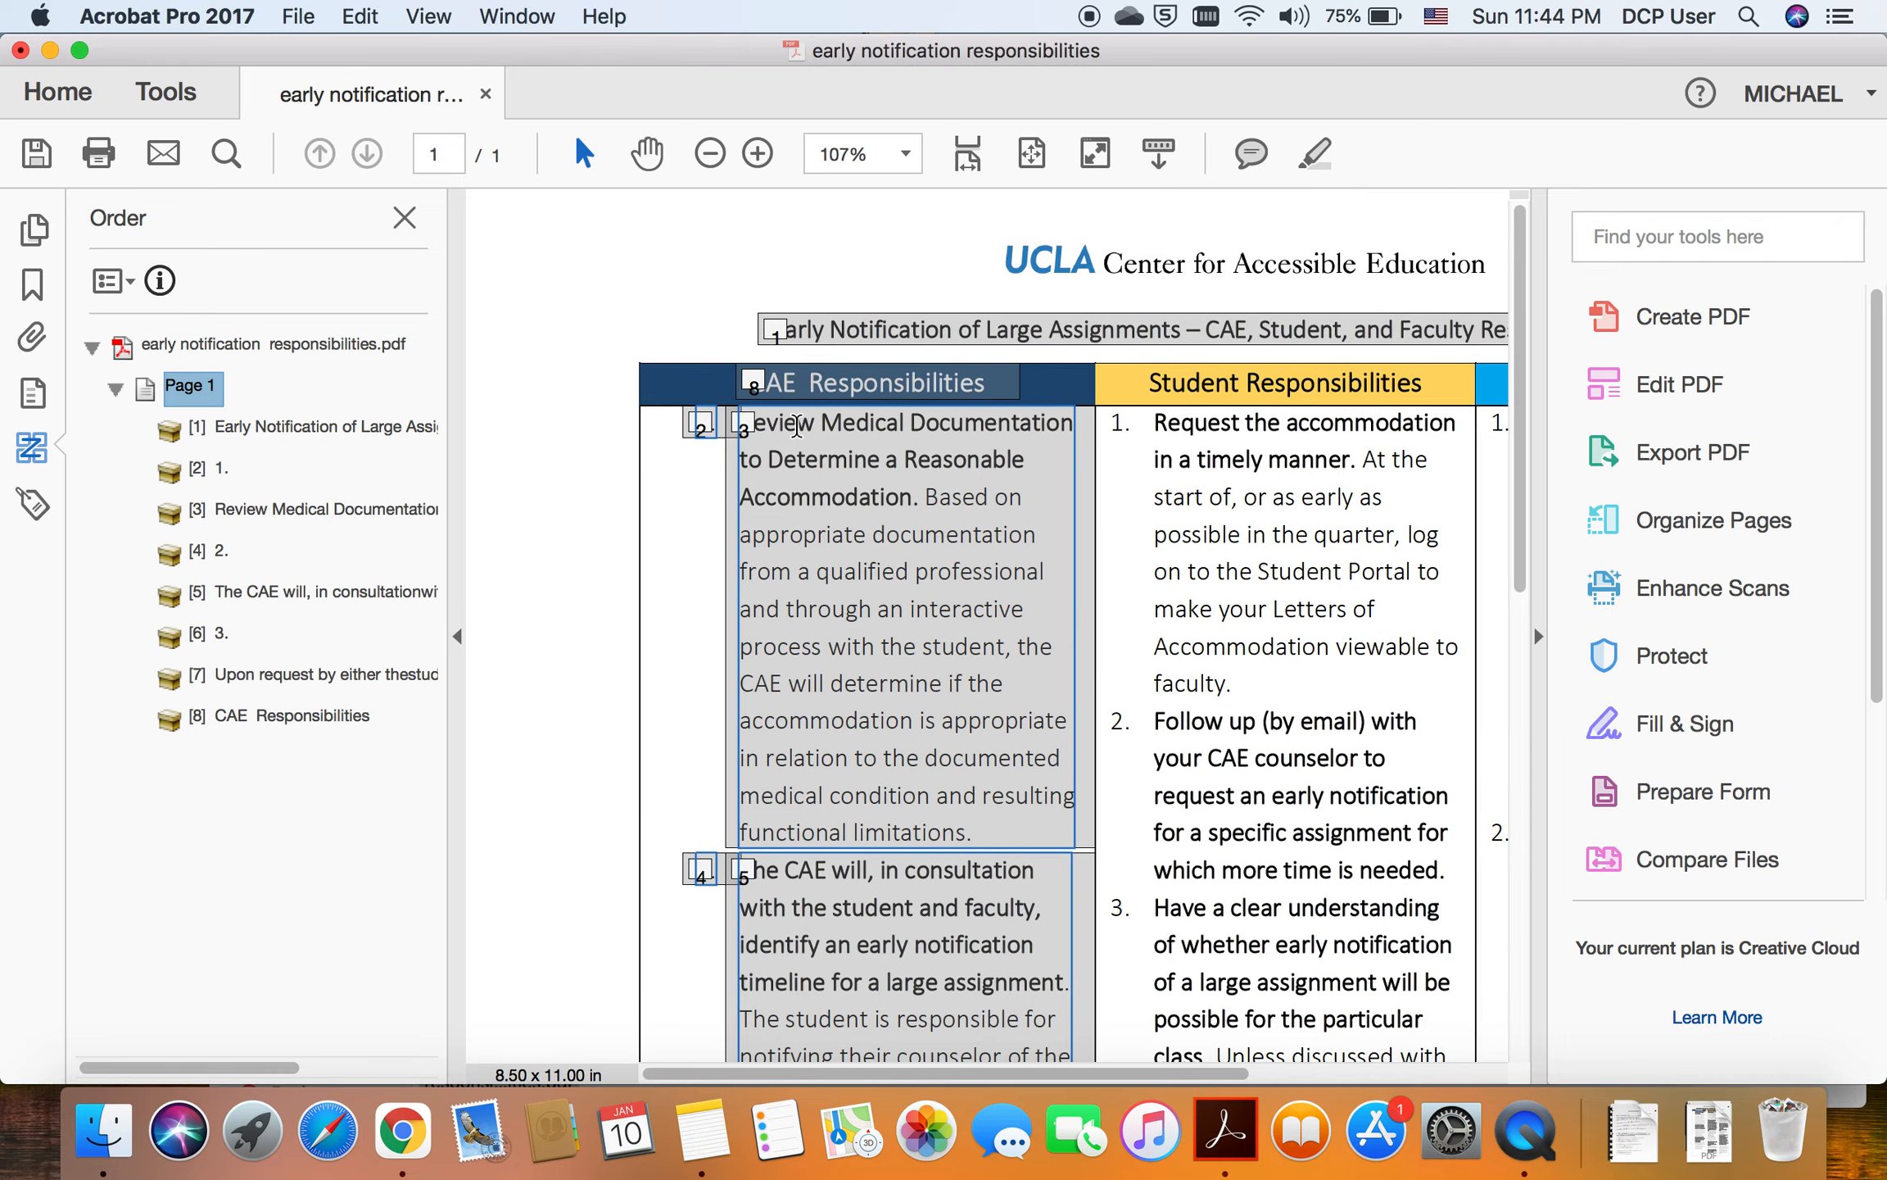
pyautogui.scroll(5, 796, 426)
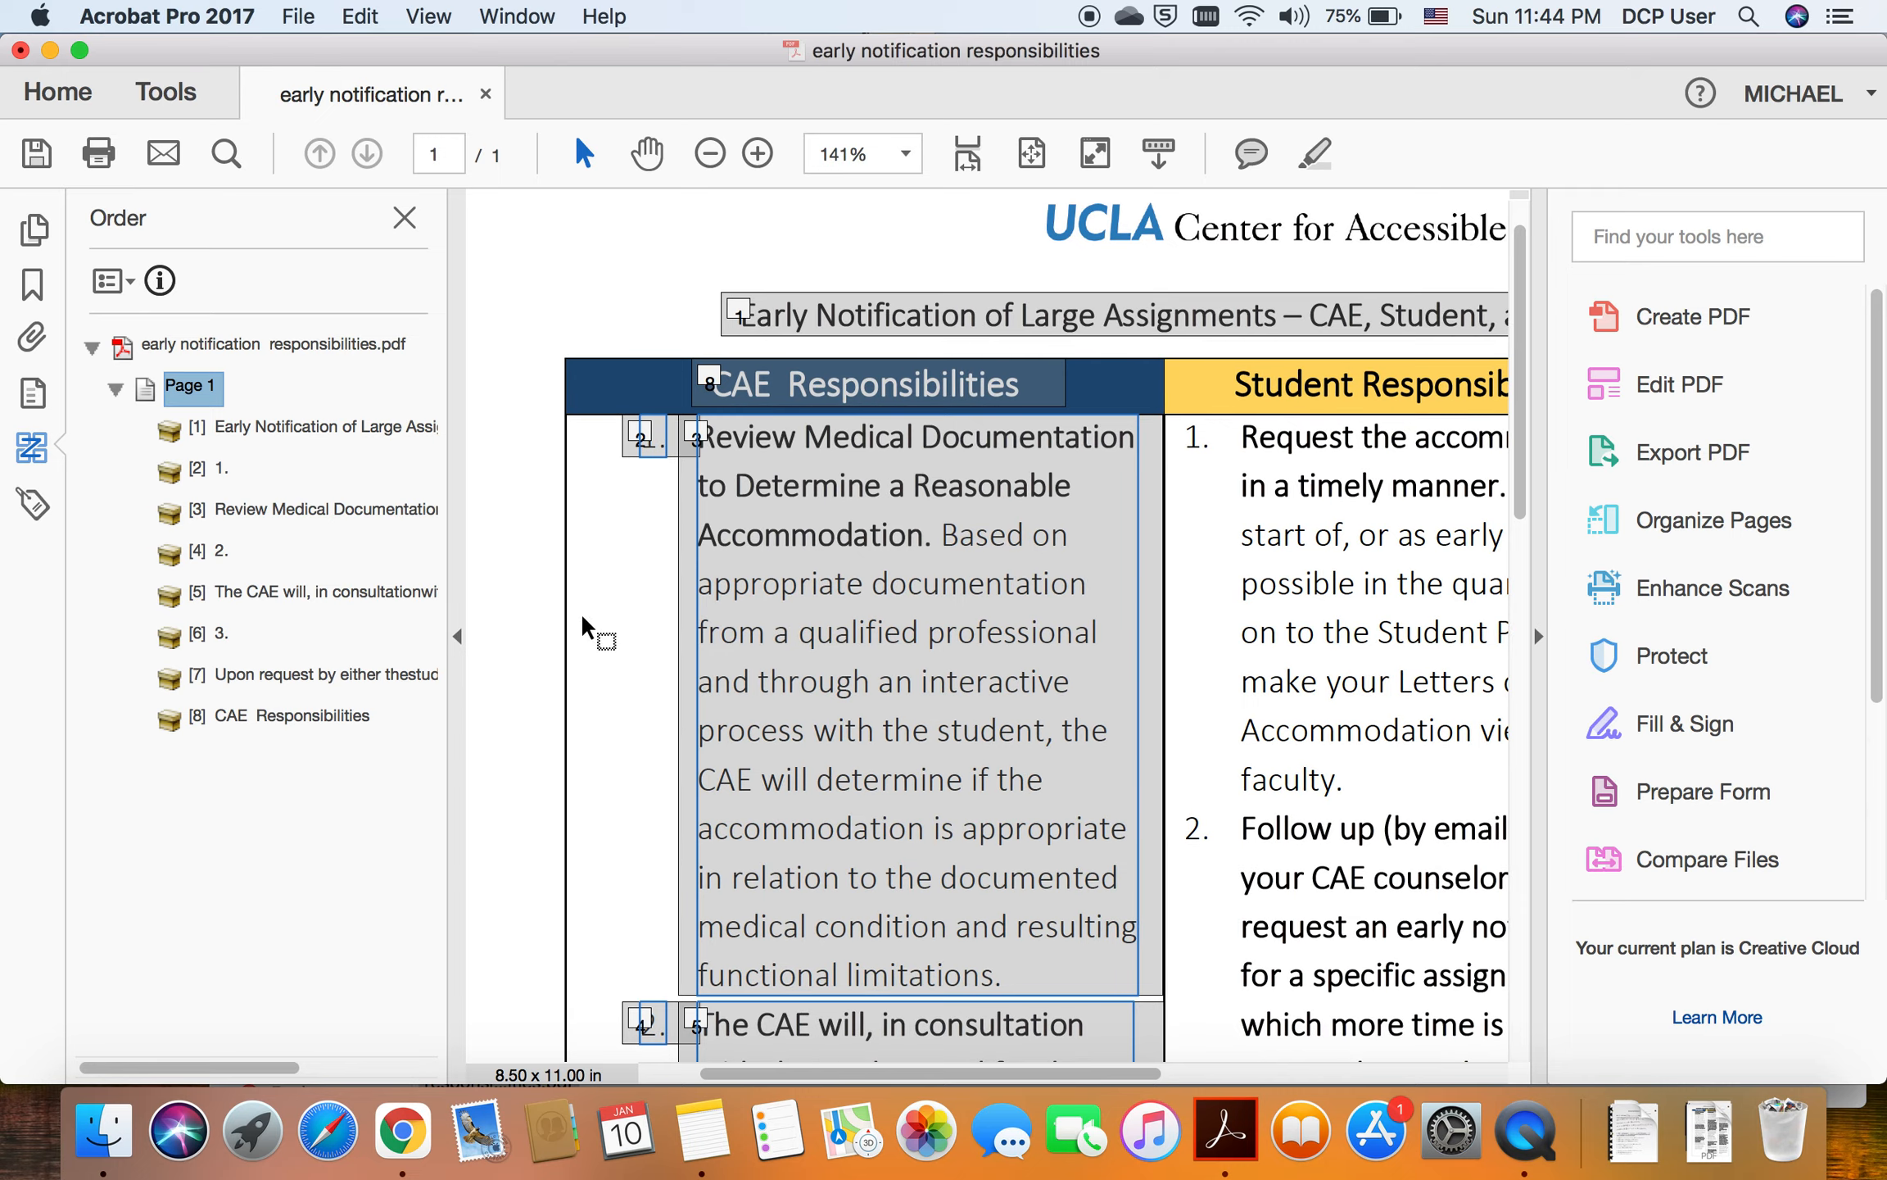
pyautogui.click(277, 724)
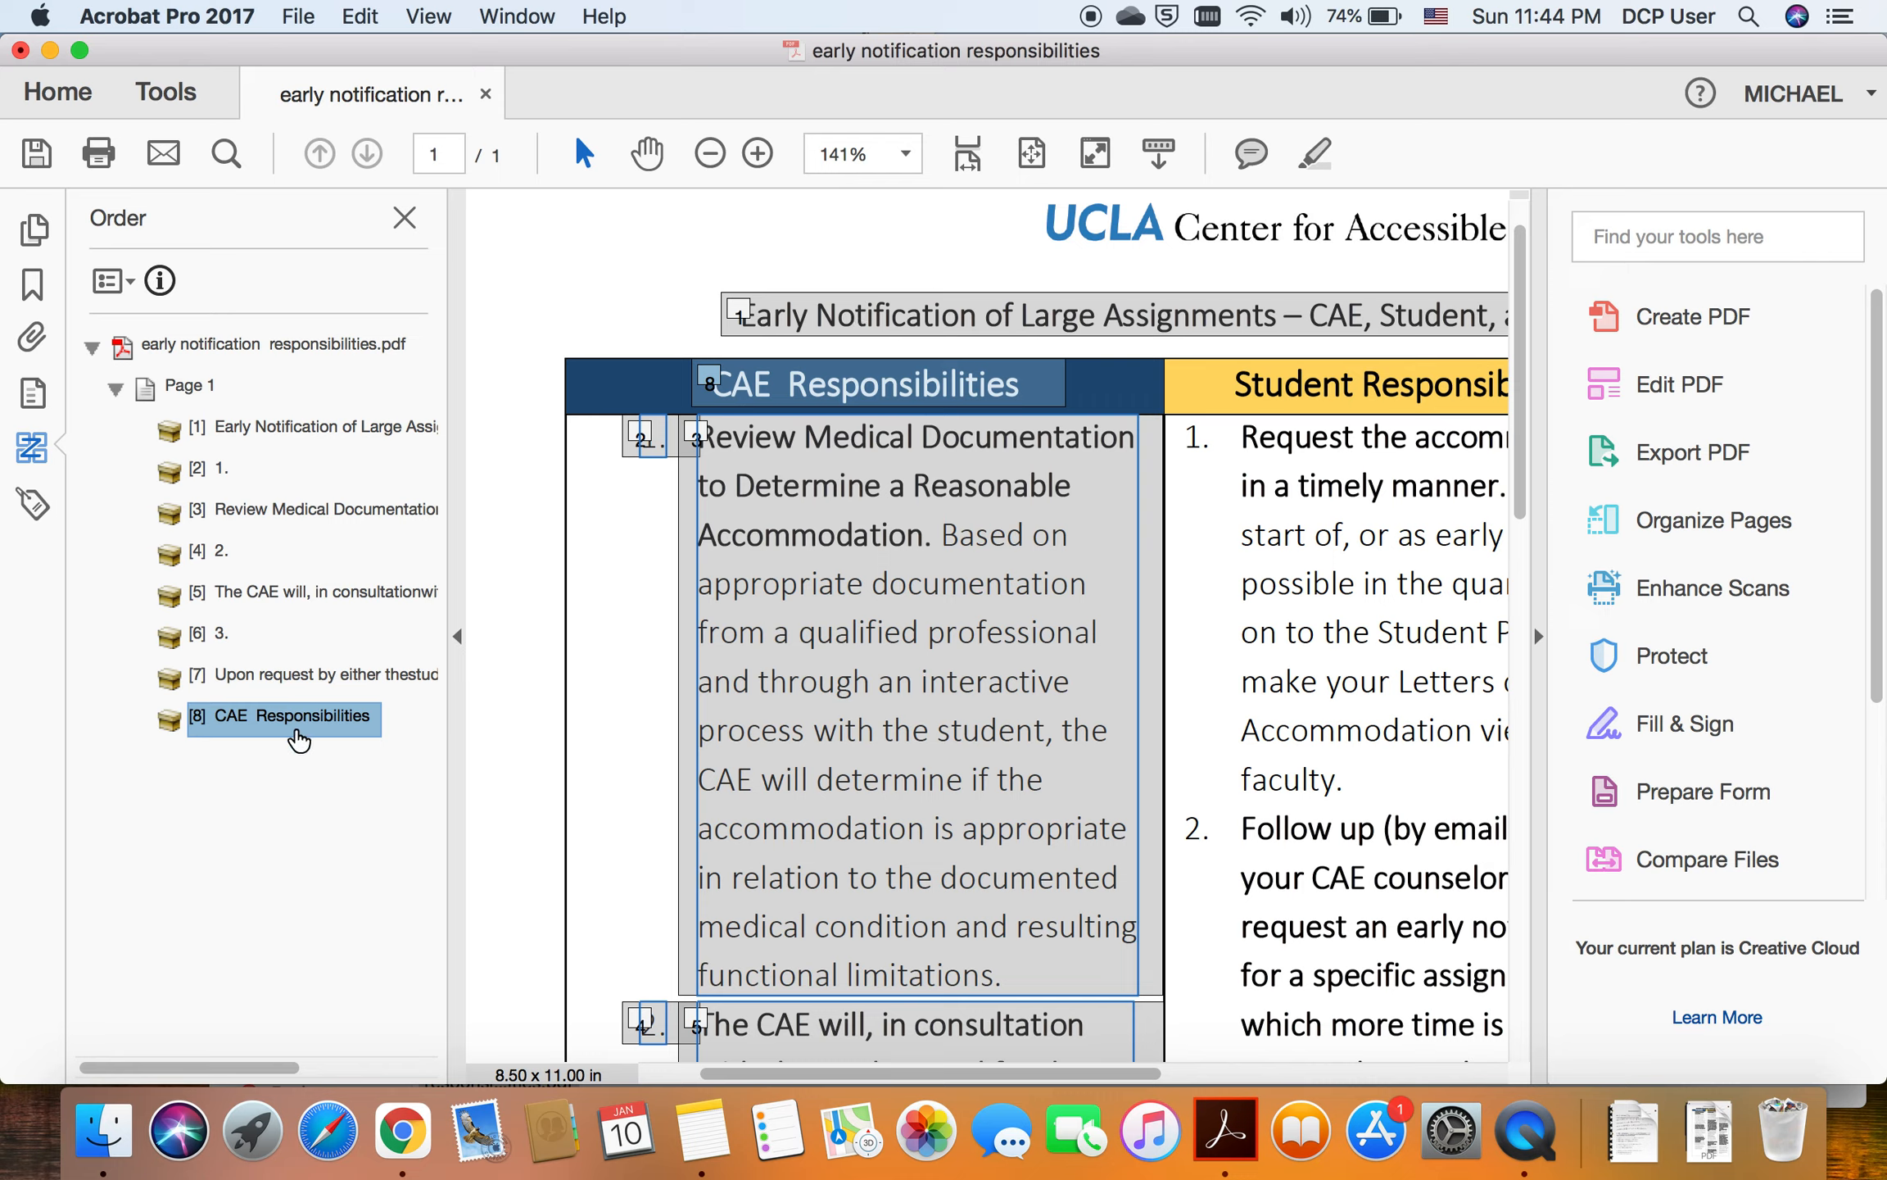
pyautogui.moveTo(260, 737); pyautogui.dragTo(555, 723)
pyautogui.scroll(-5, 575, 605)
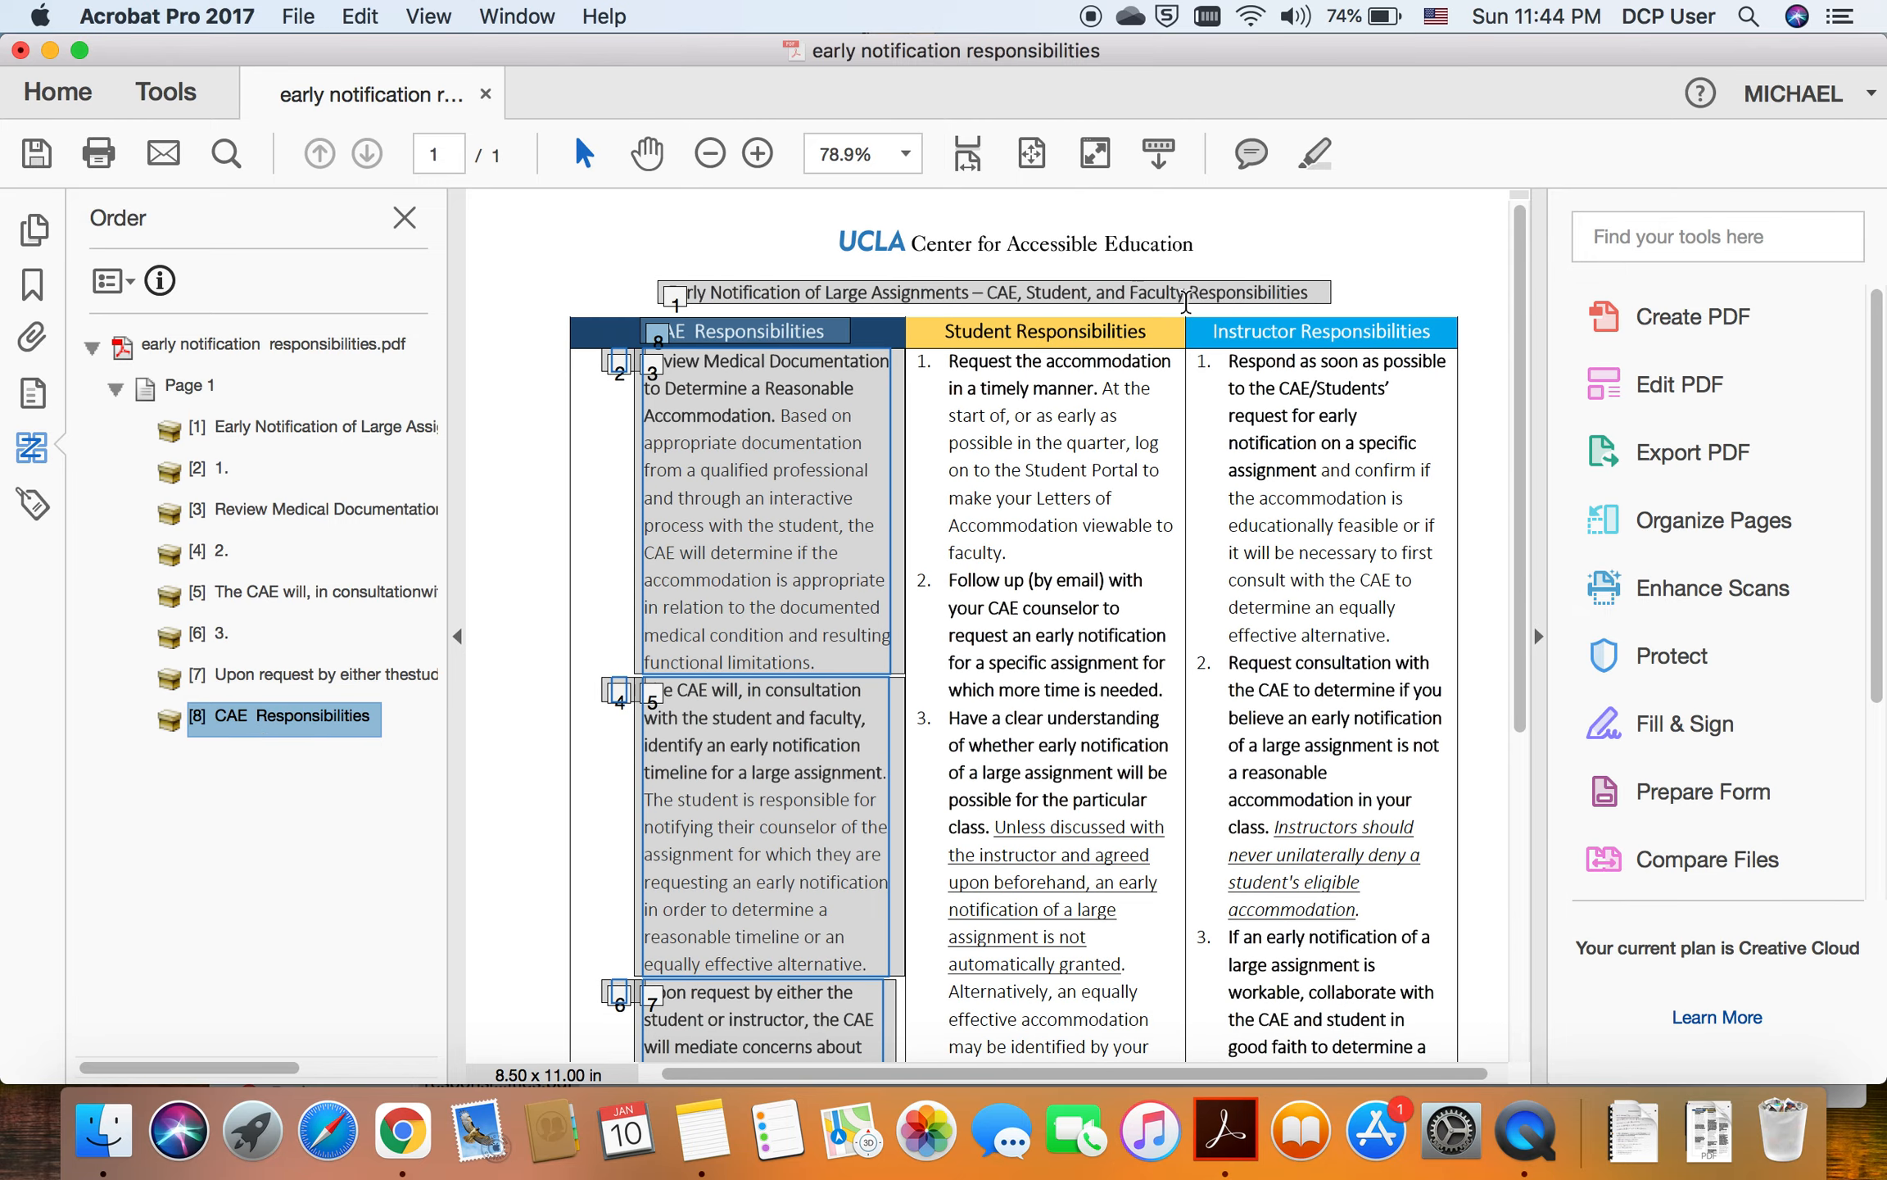
pyautogui.scroll(-3, 775, 692)
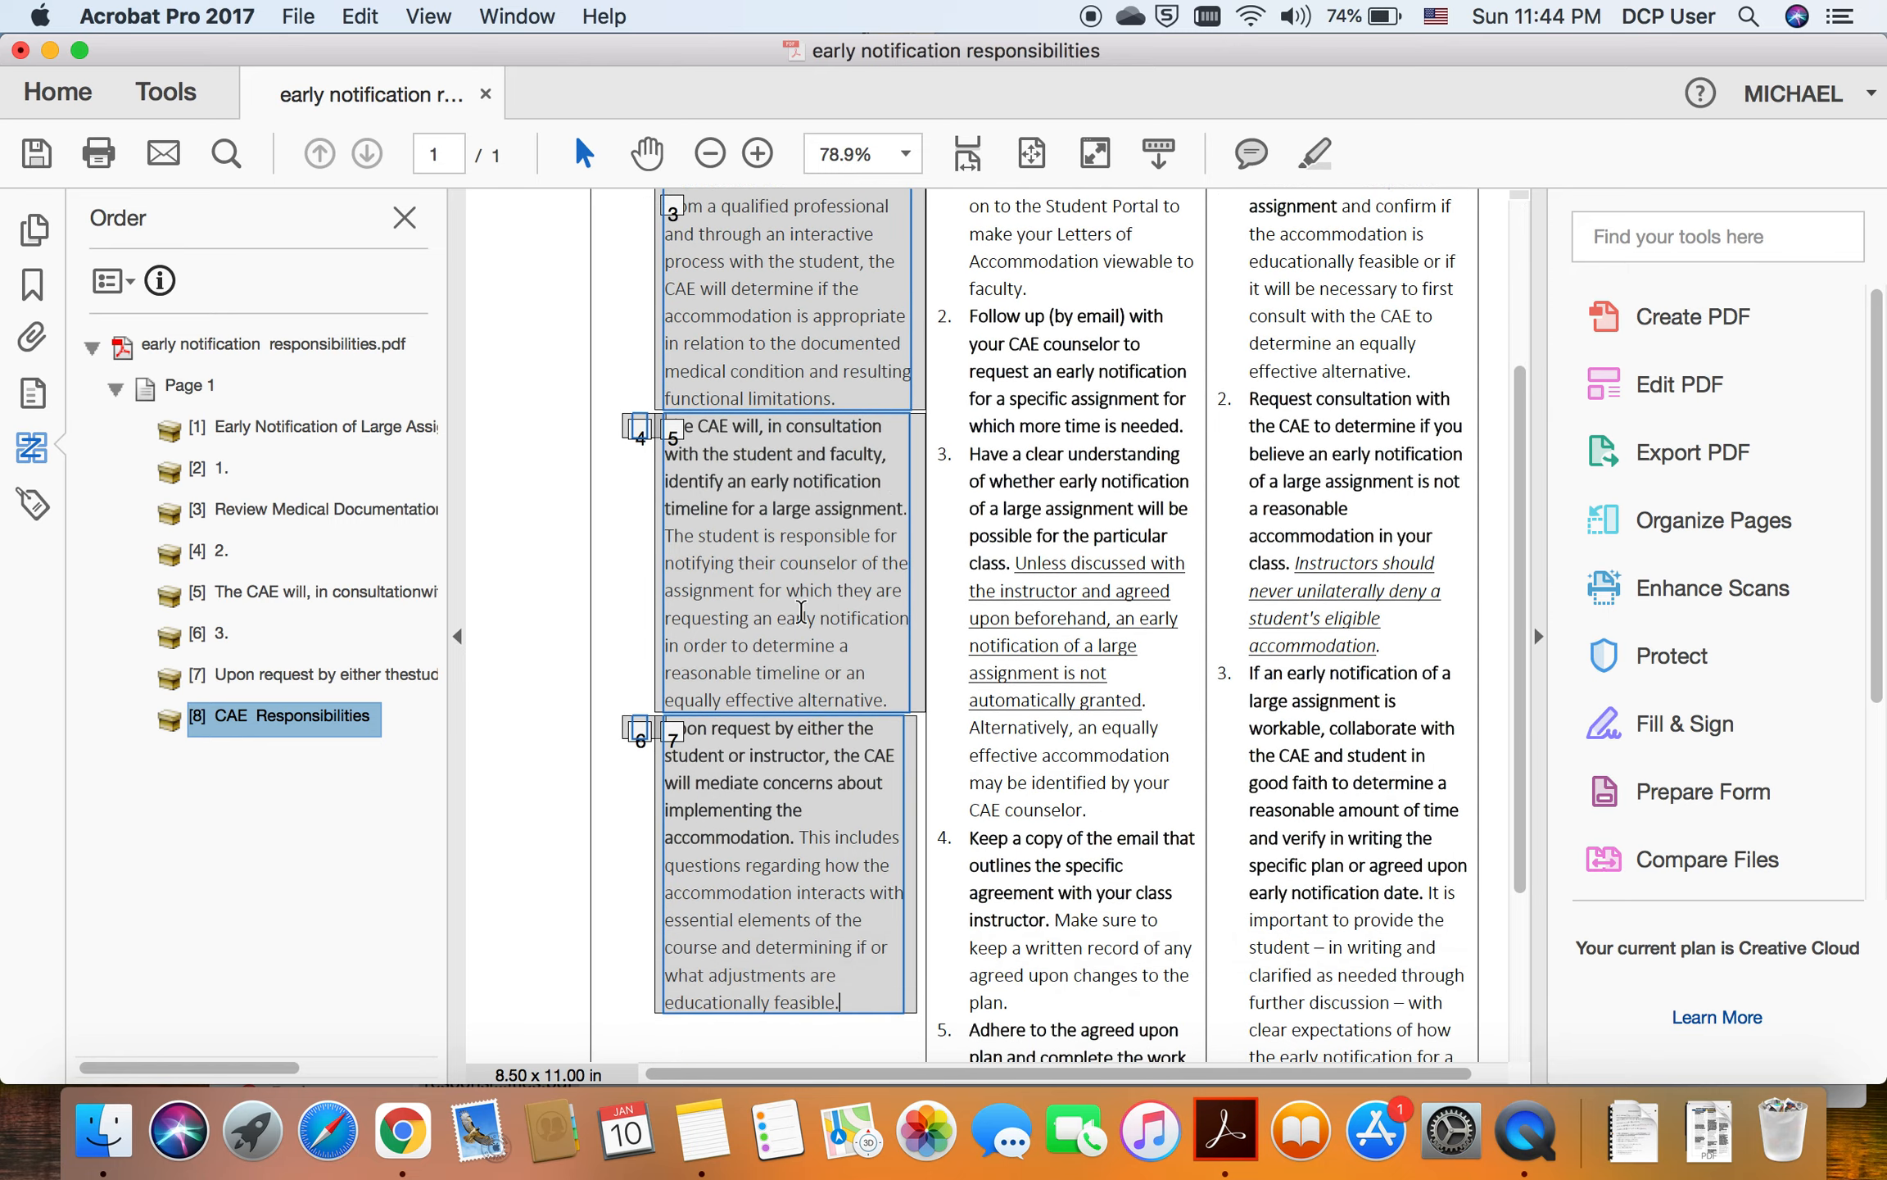
# Step: Move the "CAE Responsibilities" heading directly below the "Early Notification of Large Assignments" title in Page 1's reading order
pyautogui.scroll(5, 776, 692)
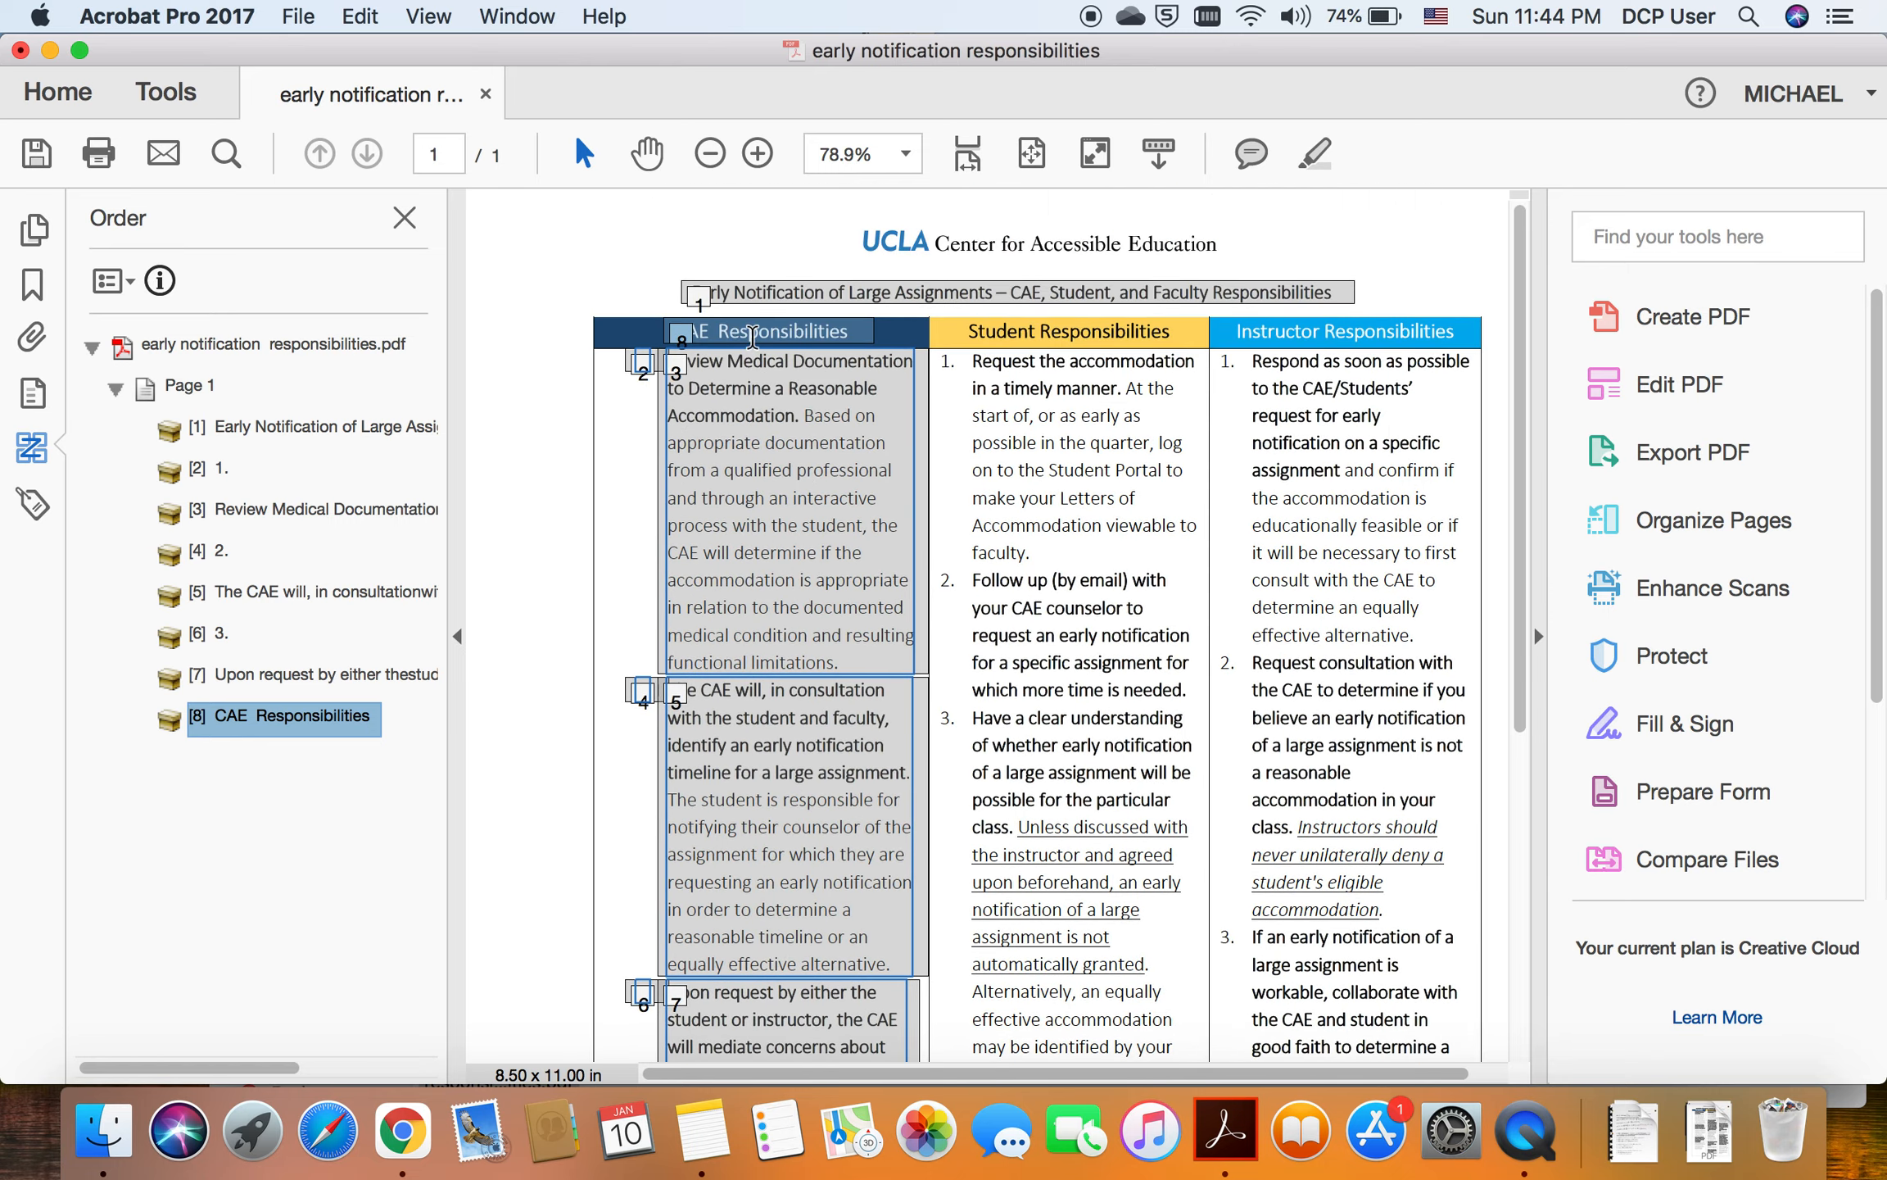
pyautogui.scroll(3, 766, 354)
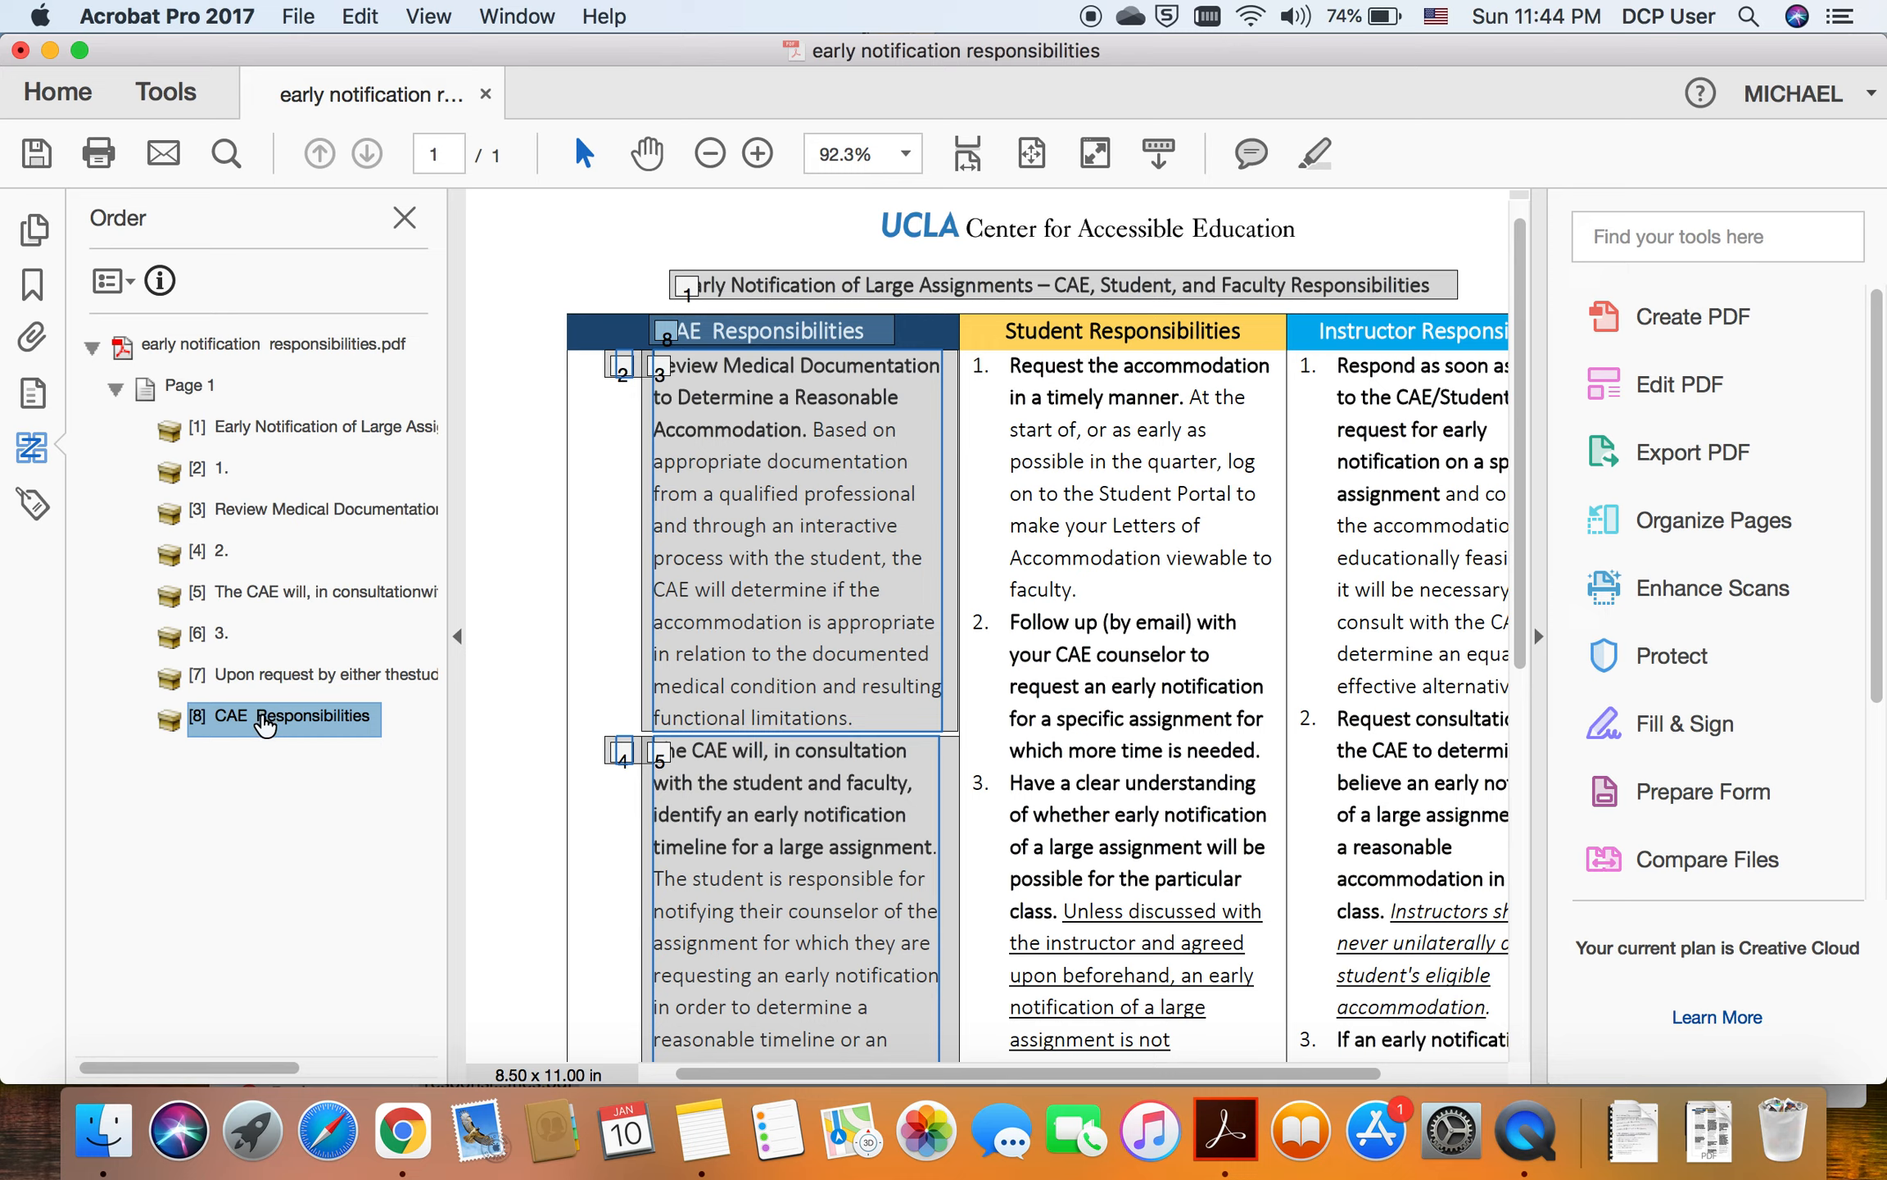
pyautogui.moveTo(244, 711); pyautogui.dragTo(222, 444)
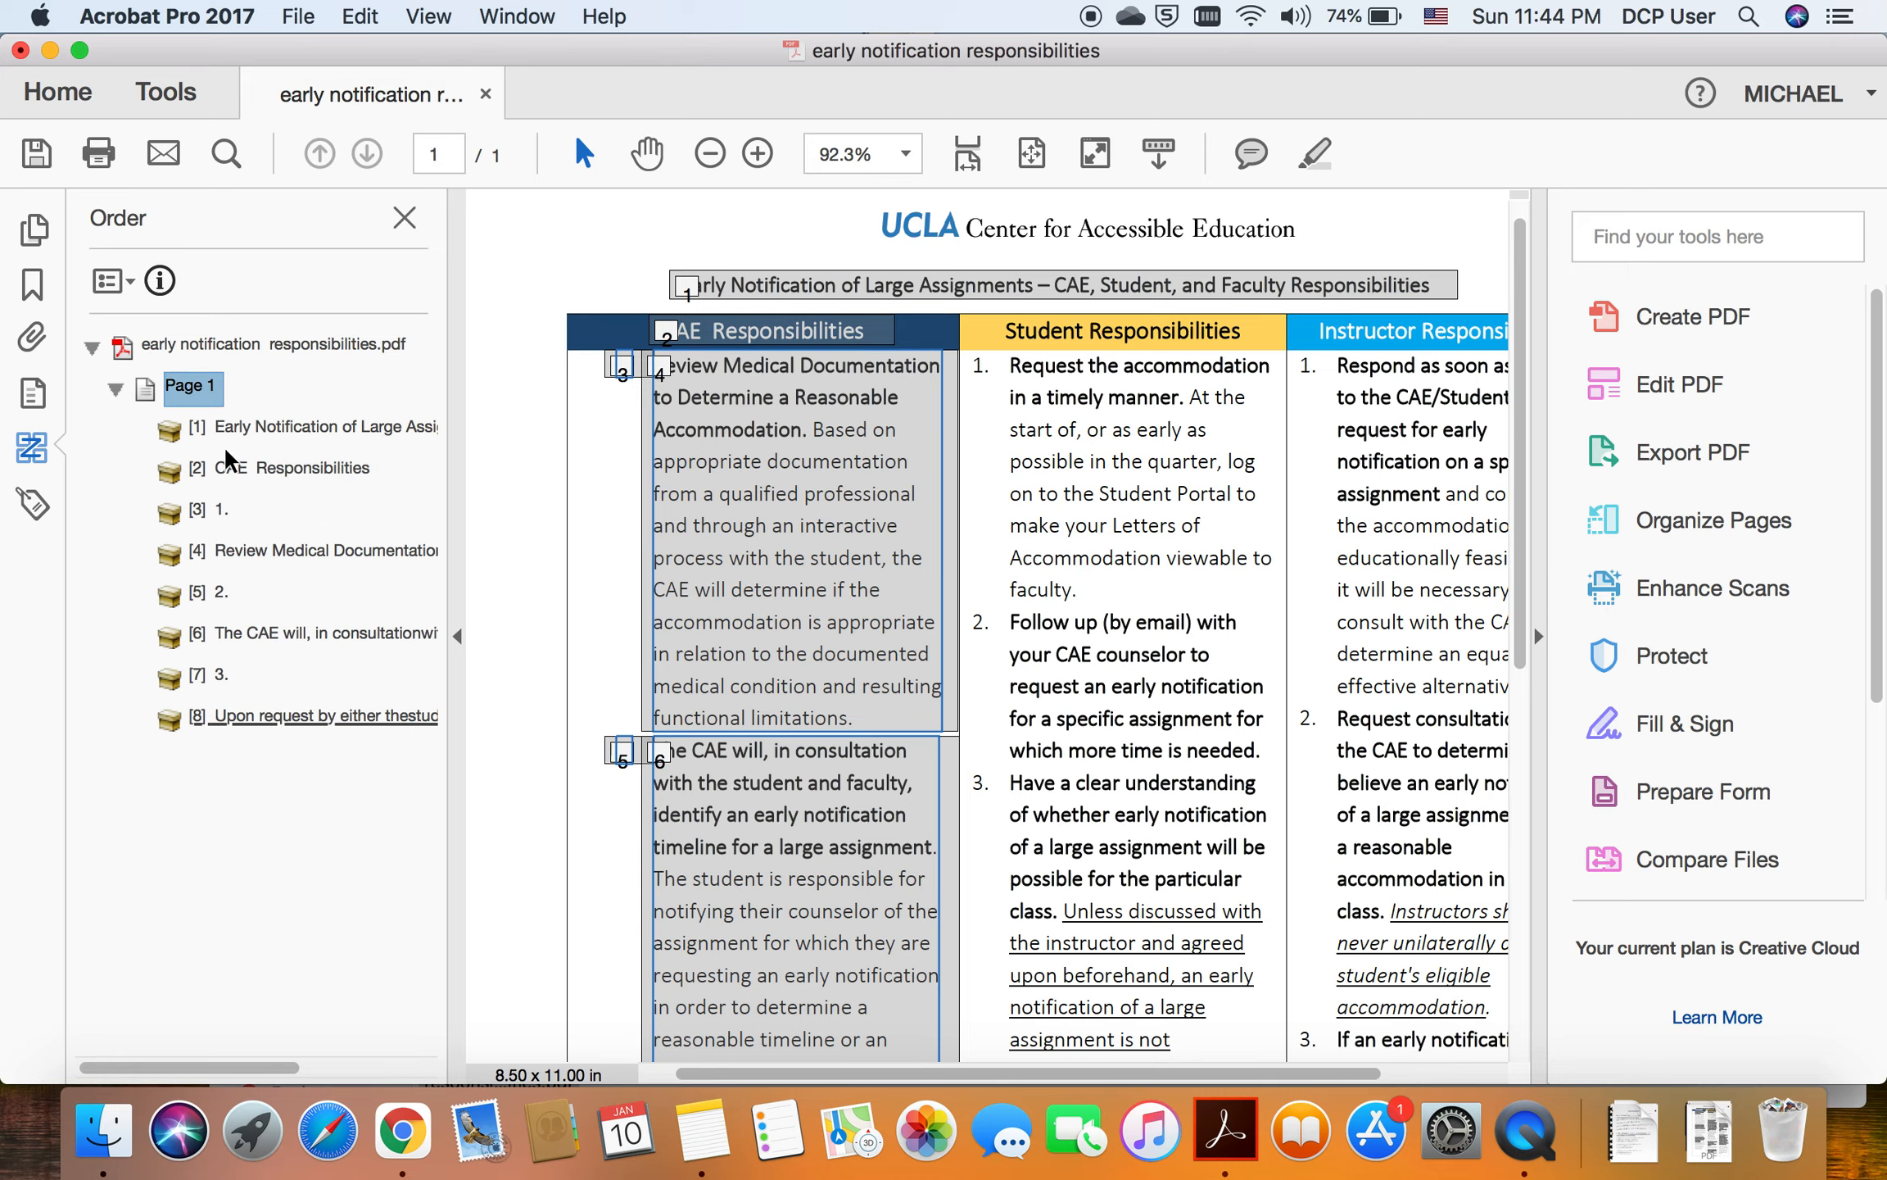
# Step: Check the reading order entry by entry from the page title through the "Upon request by either the student or instructor" paragraph against the highlighted page content
pyautogui.scroll(5, 532, 464)
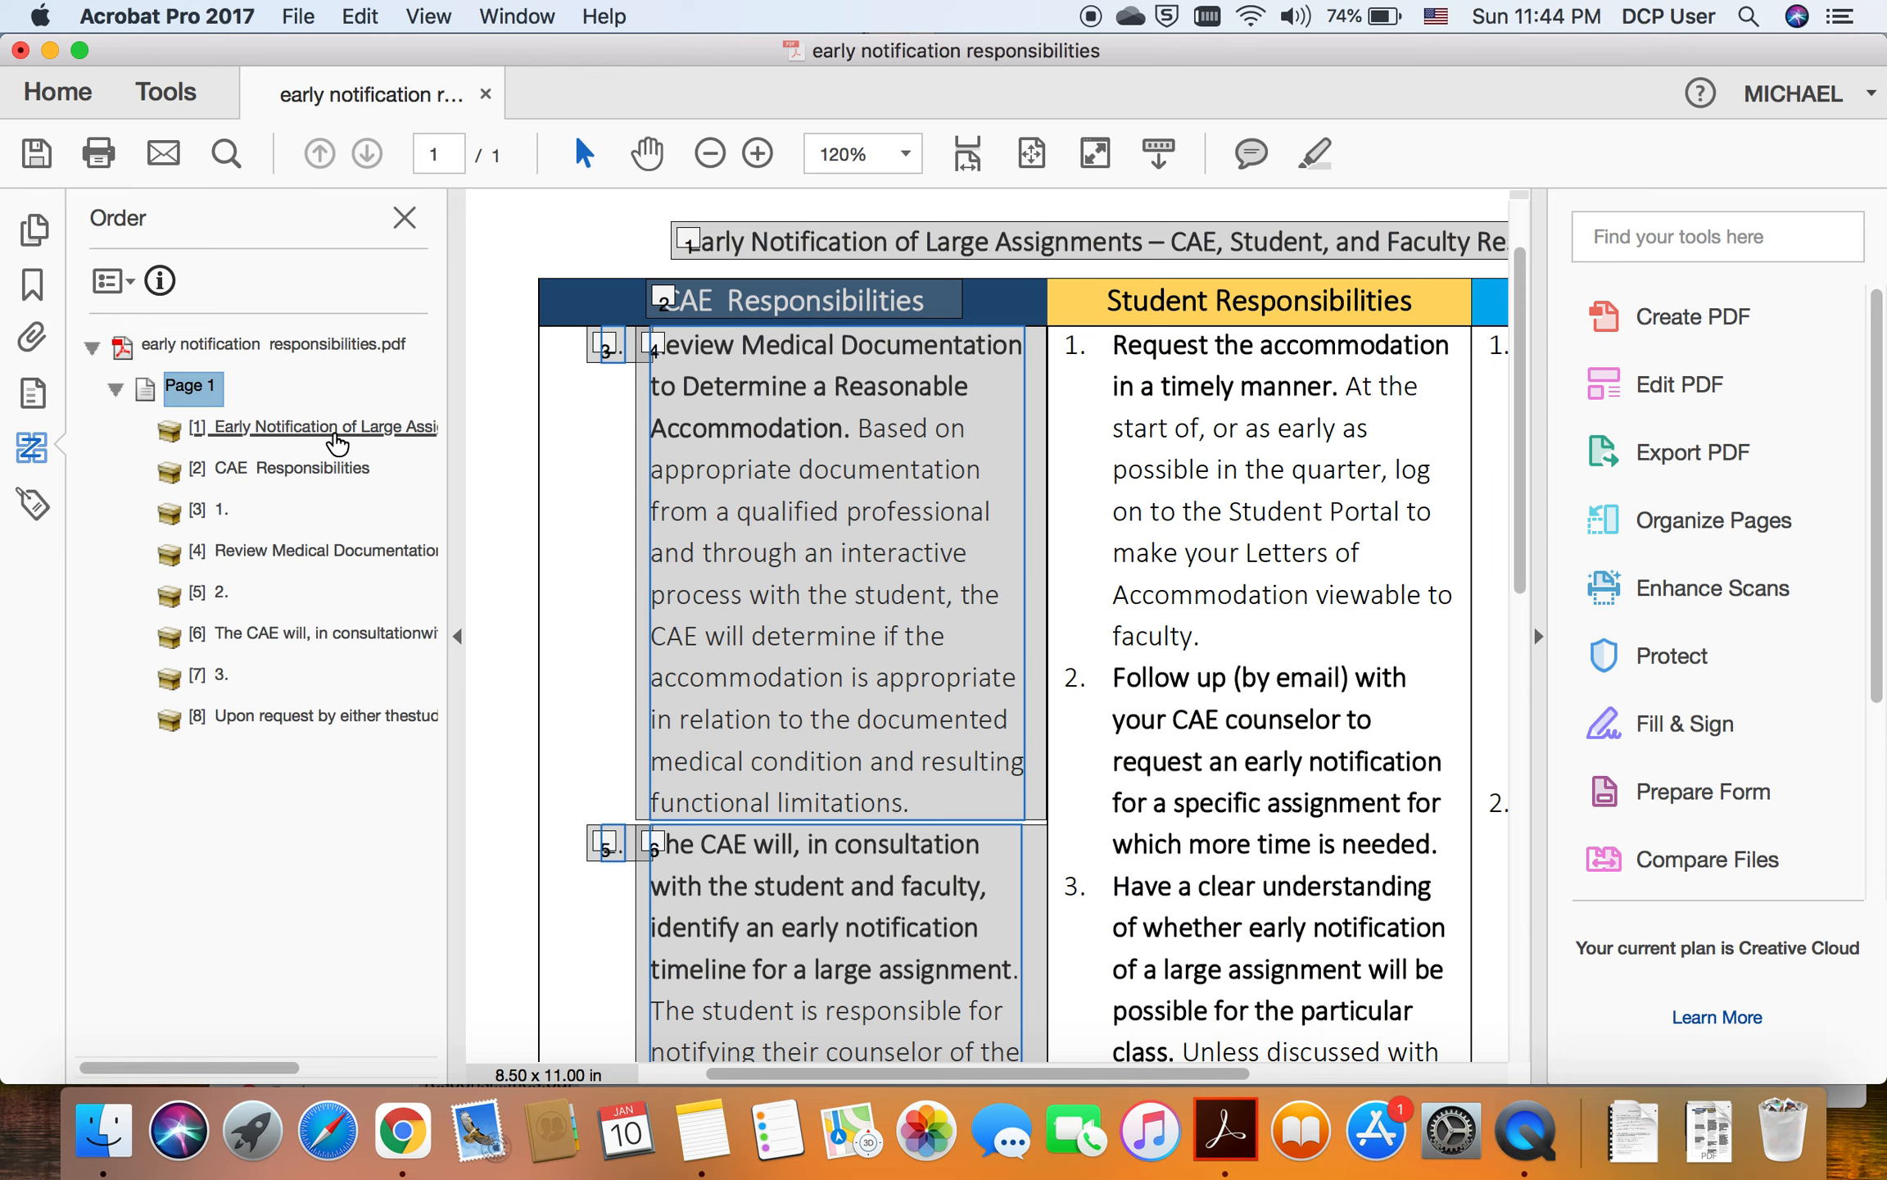
pyautogui.click(336, 429)
pyautogui.click(354, 477)
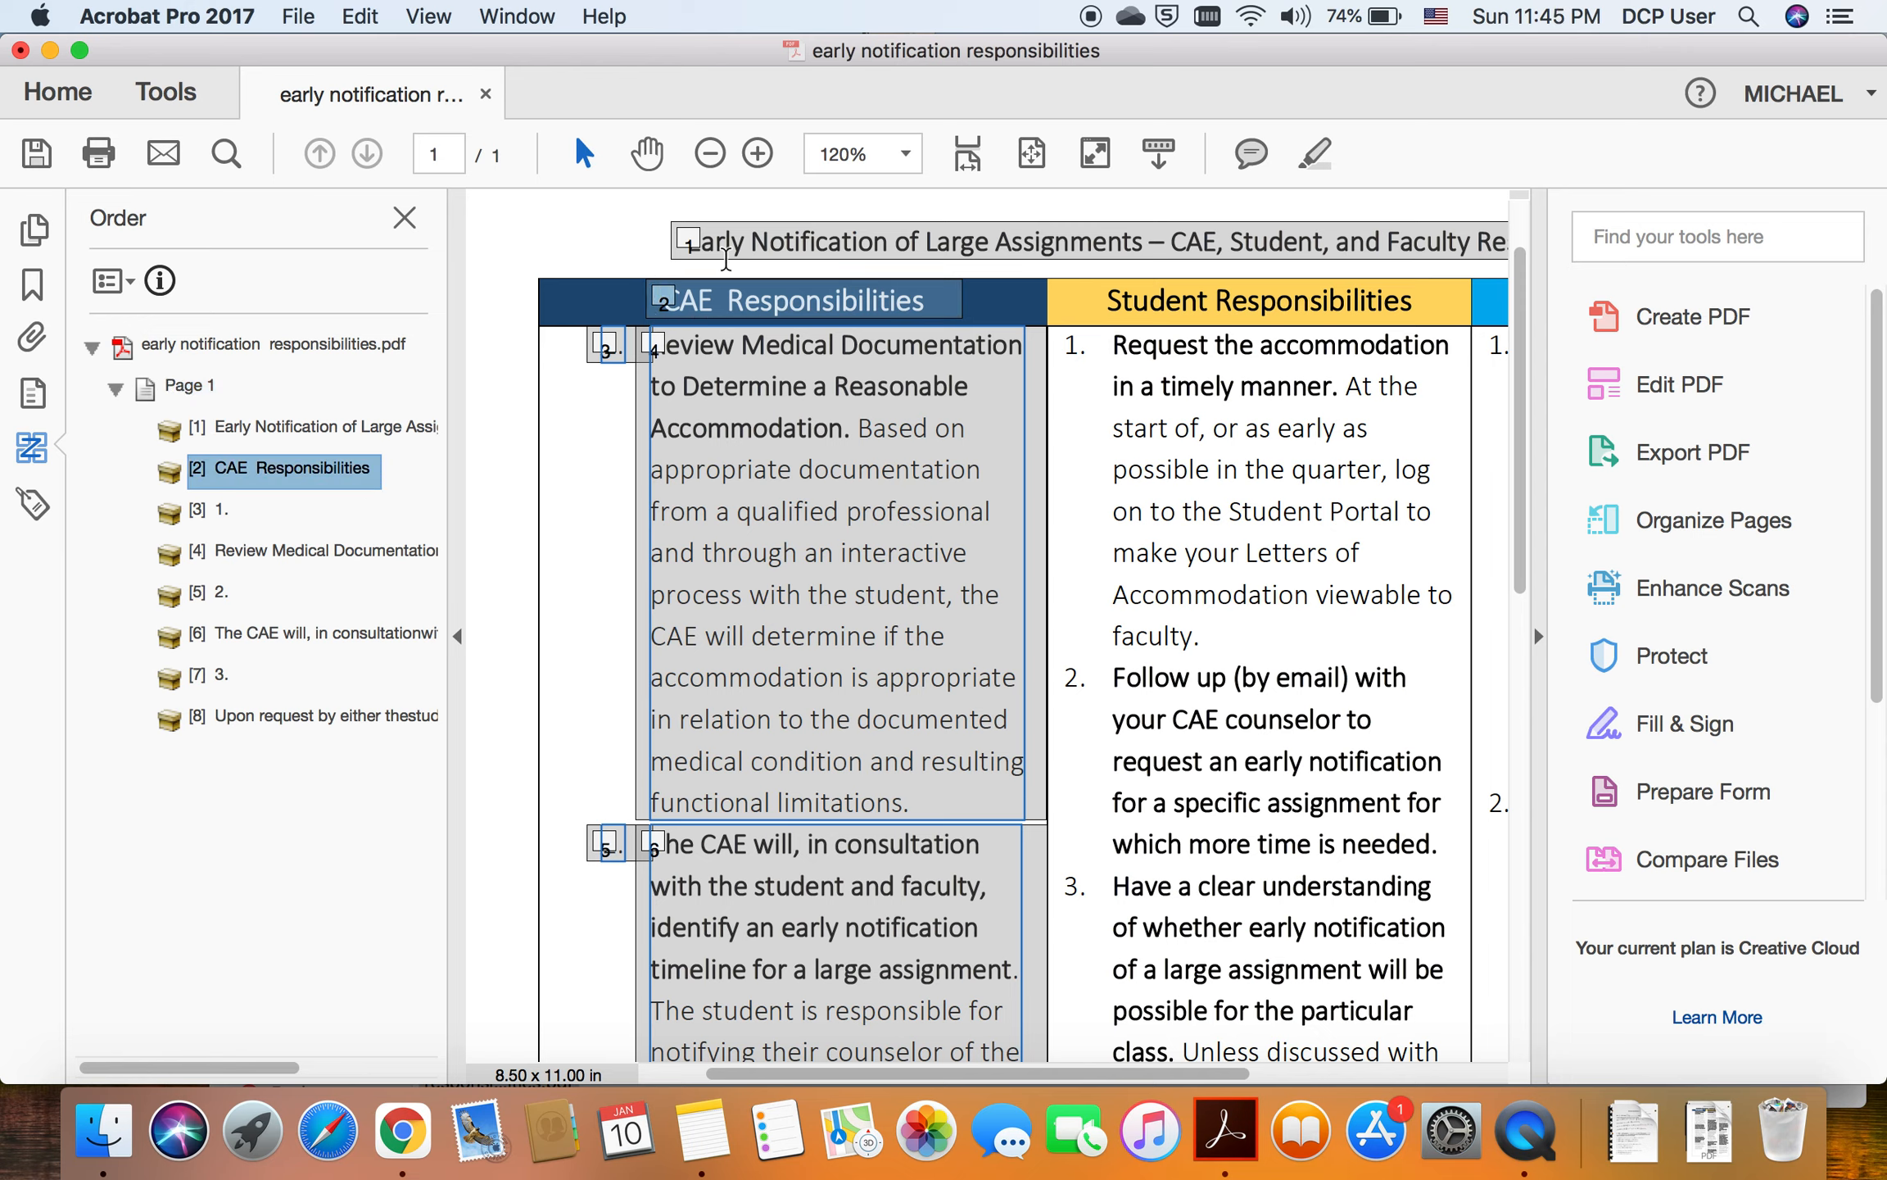
pyautogui.press('Down')
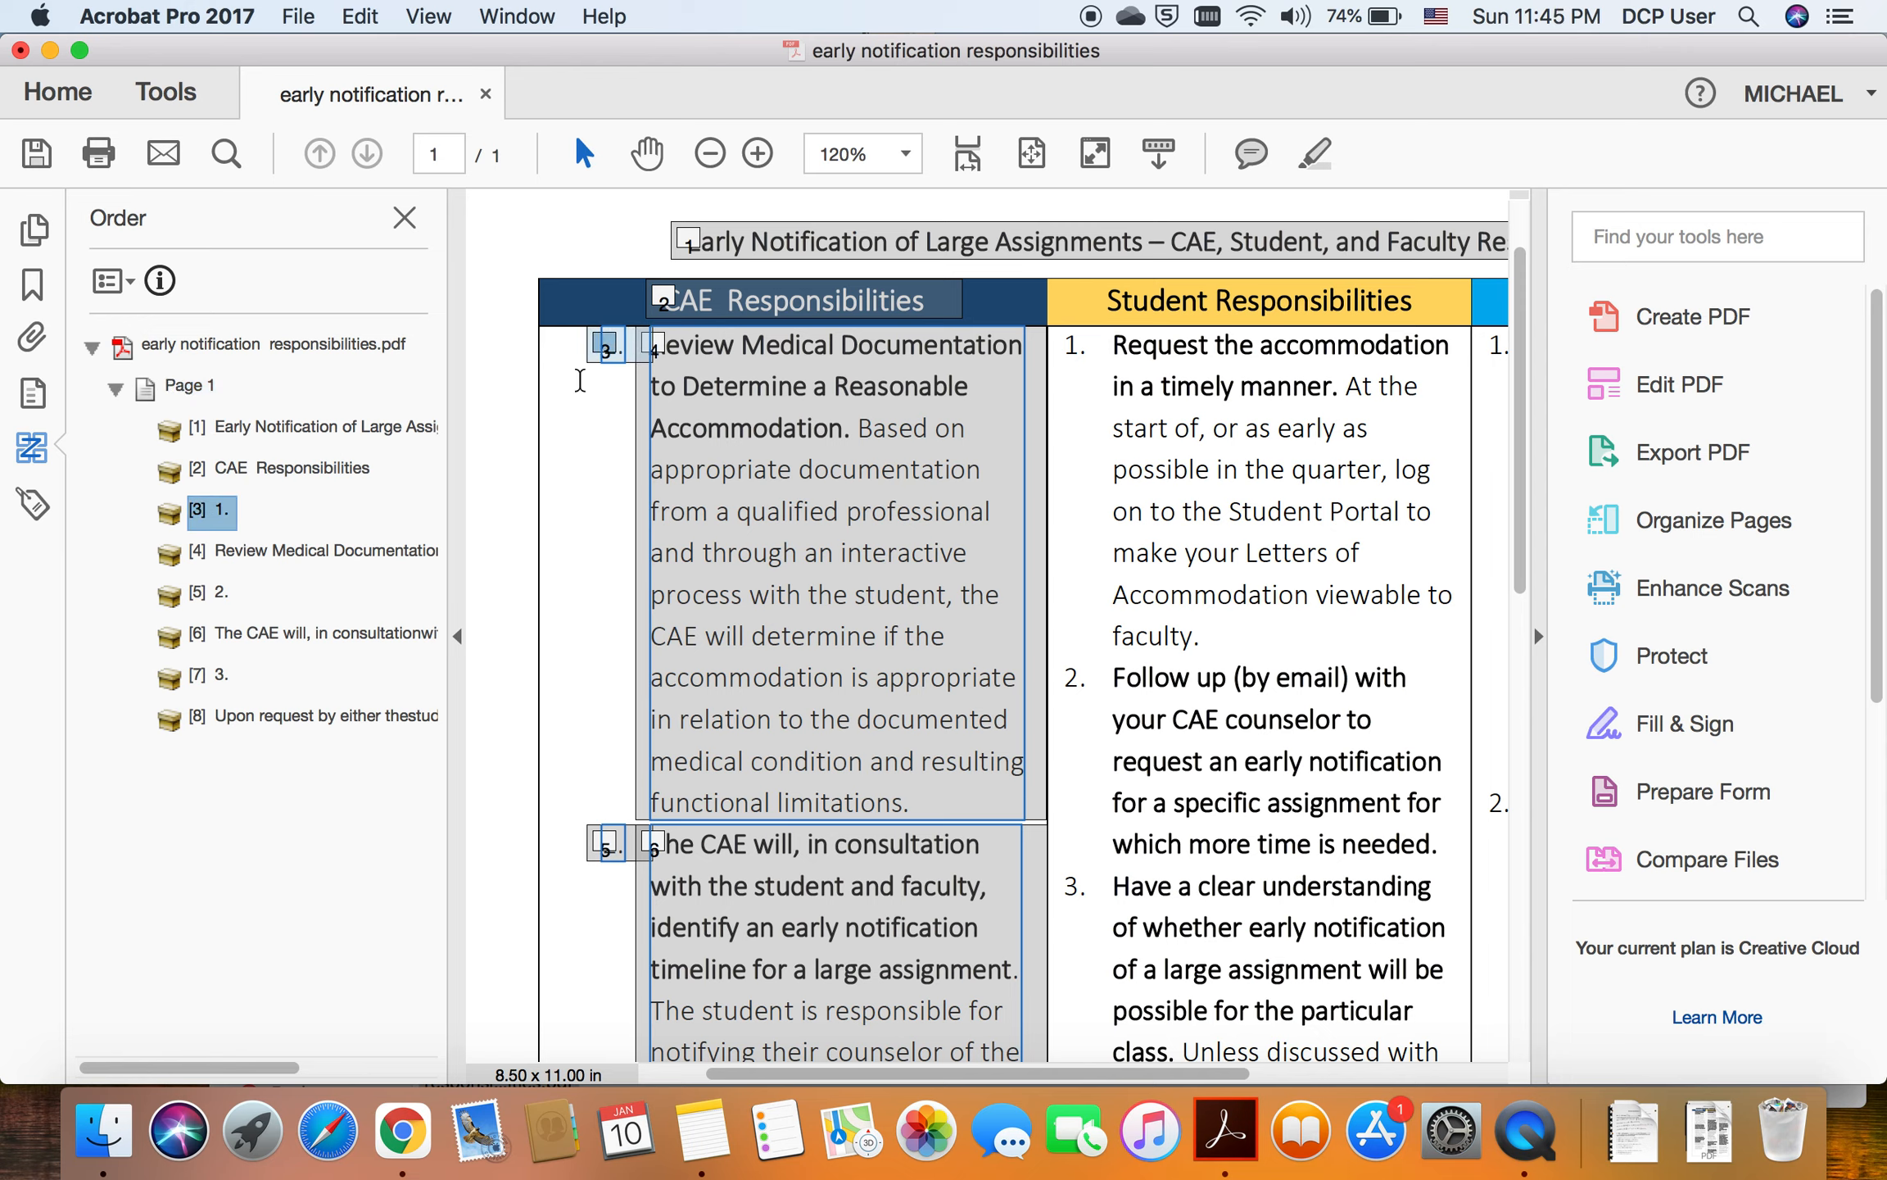
pyautogui.press('Down')
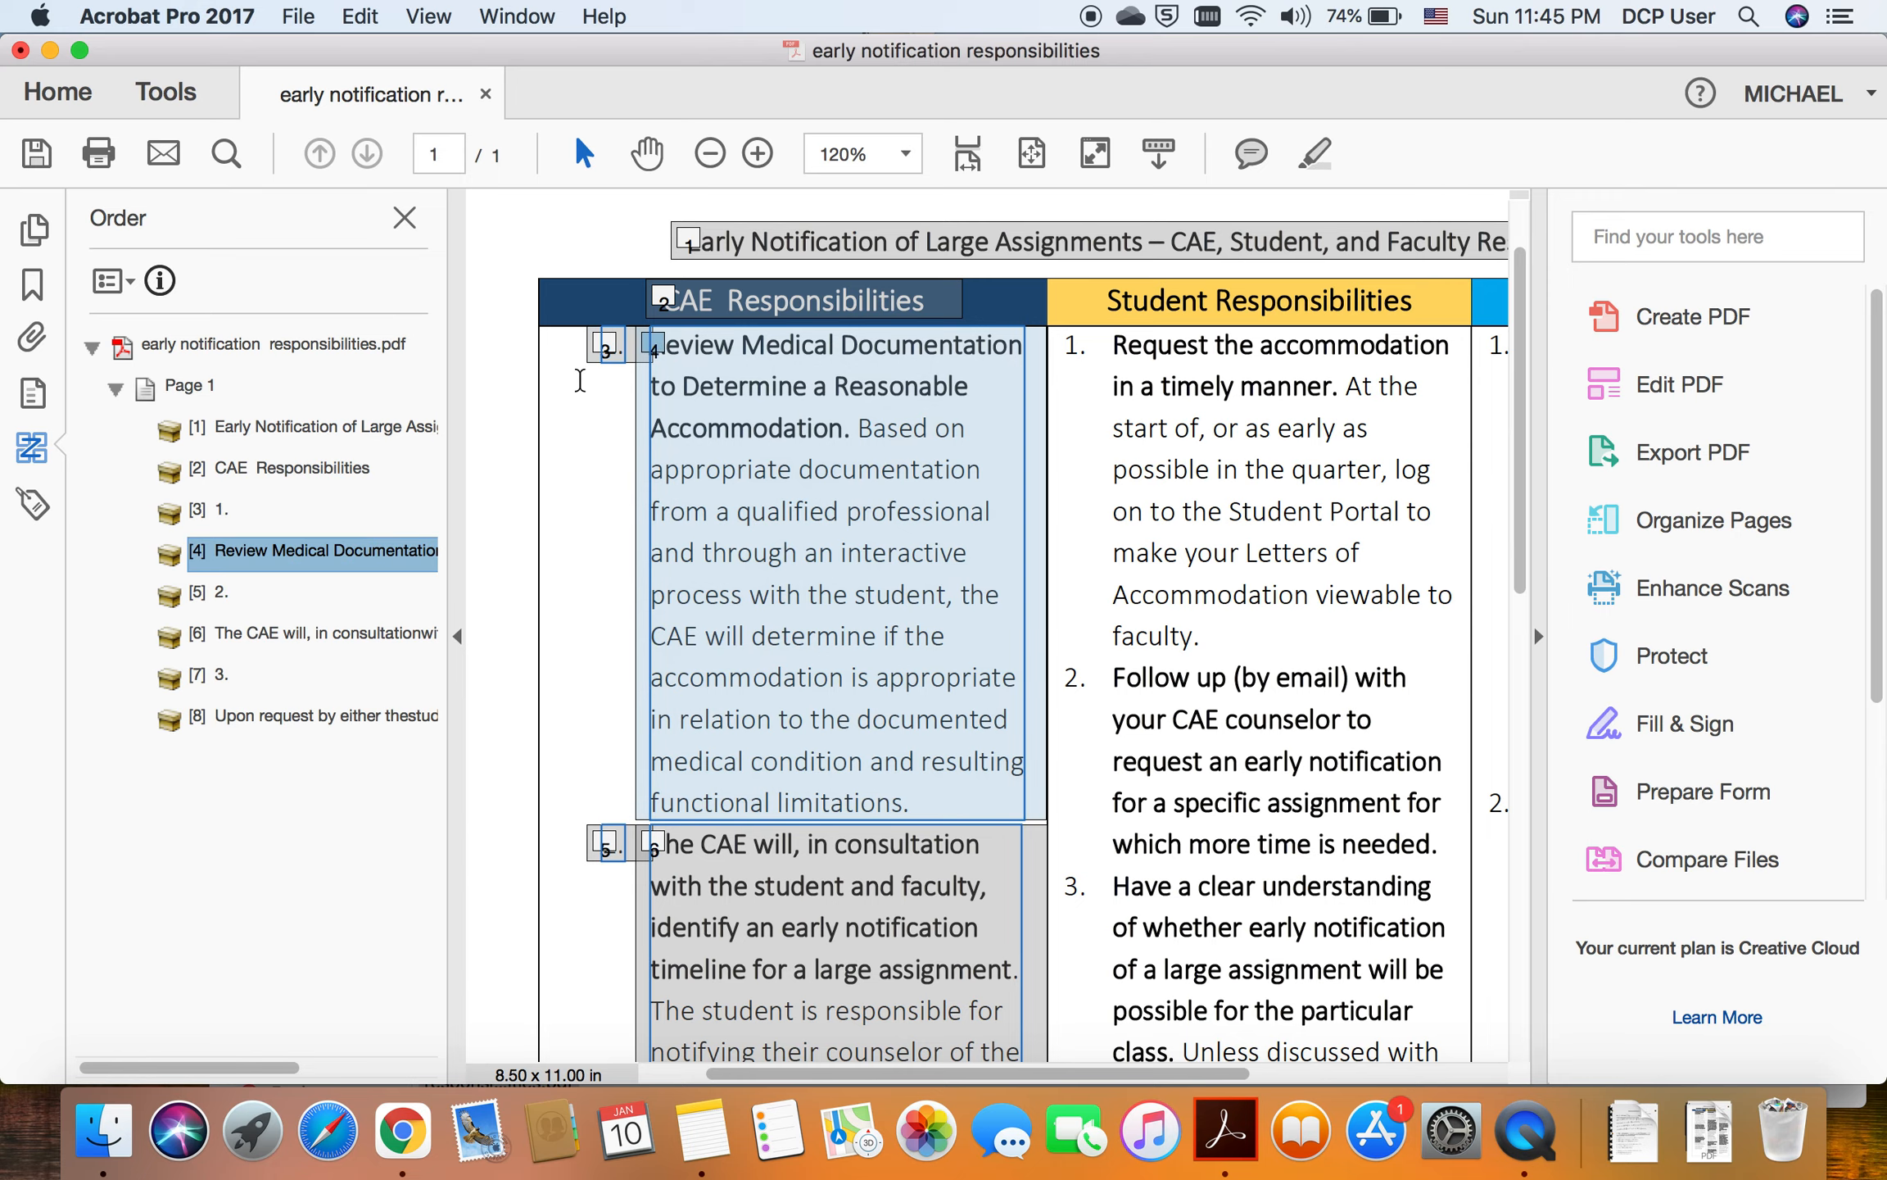
pyautogui.press('Down')
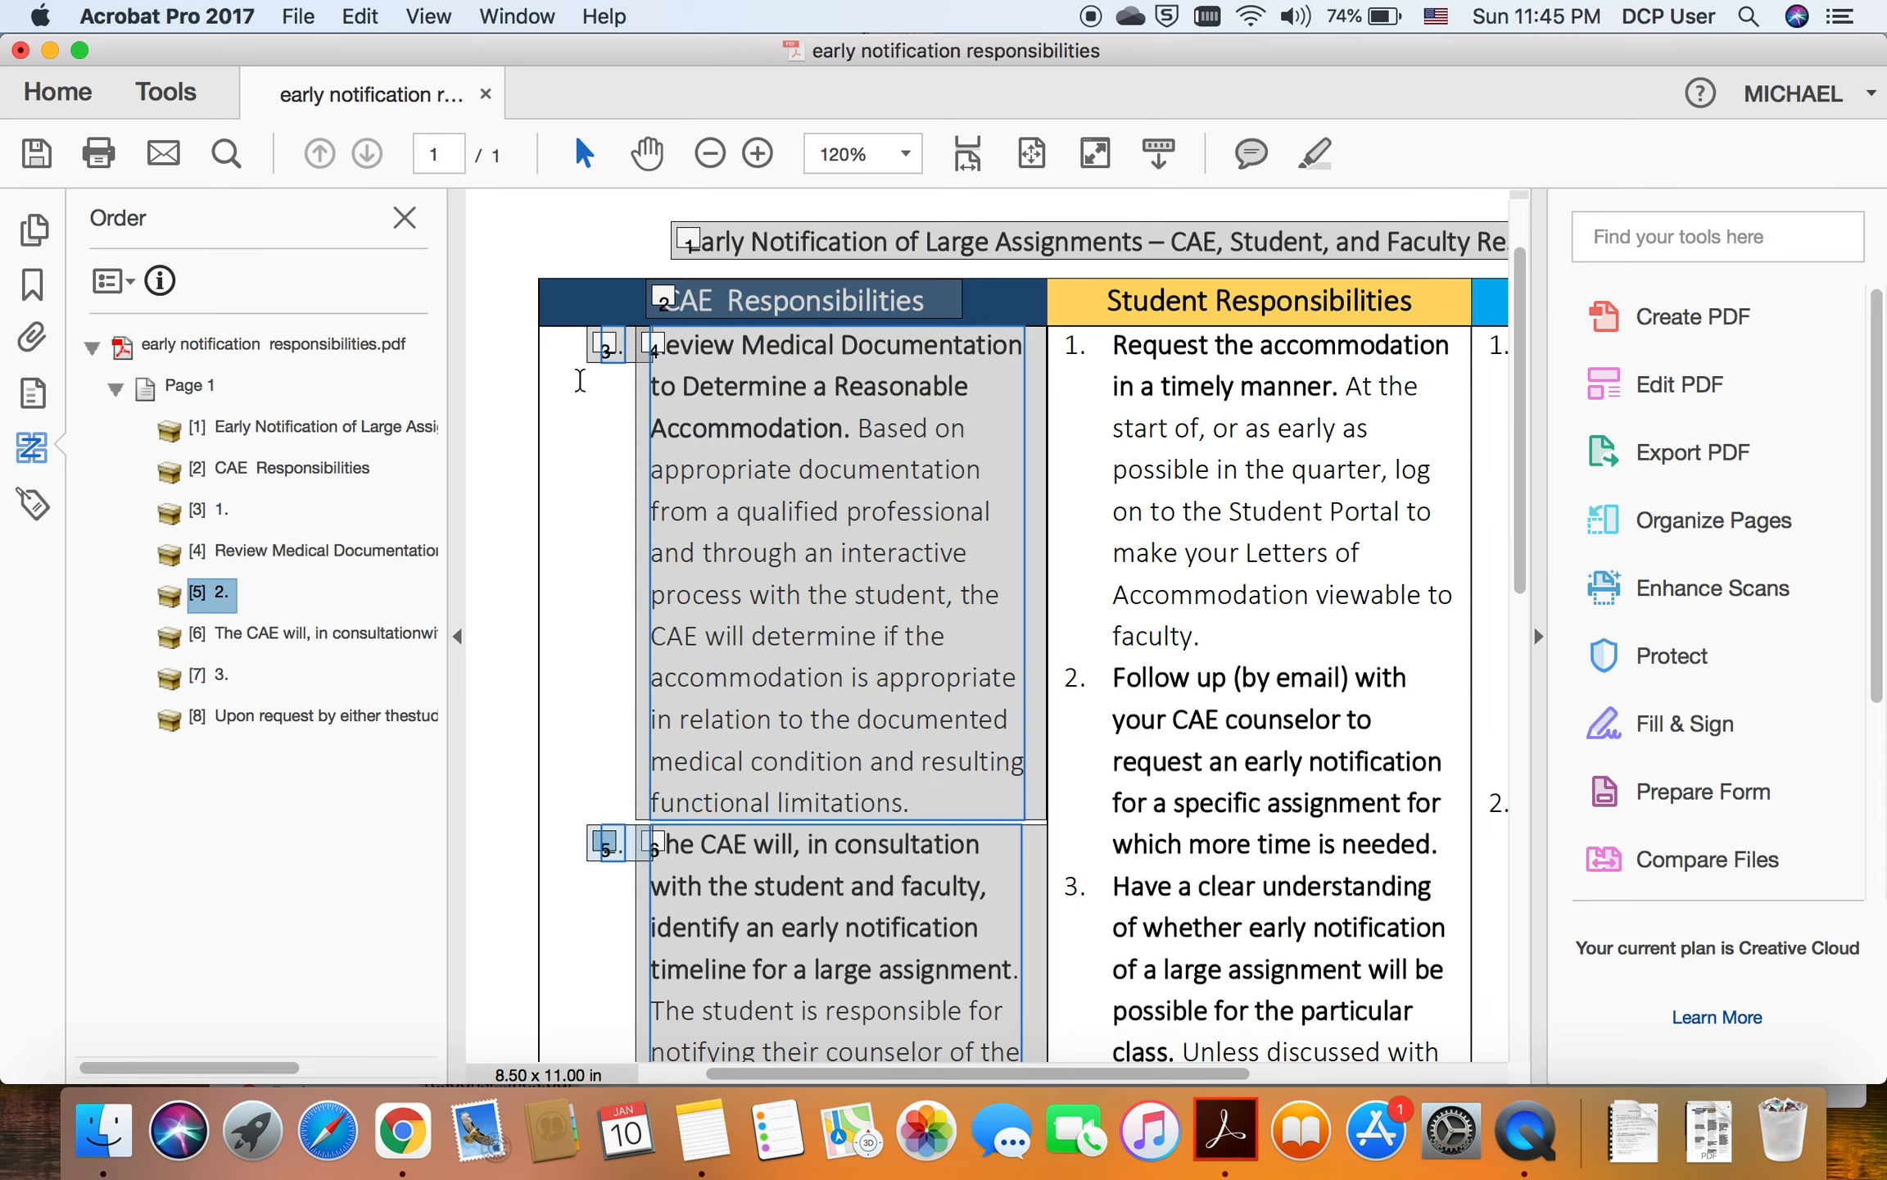
pyautogui.press('Down')
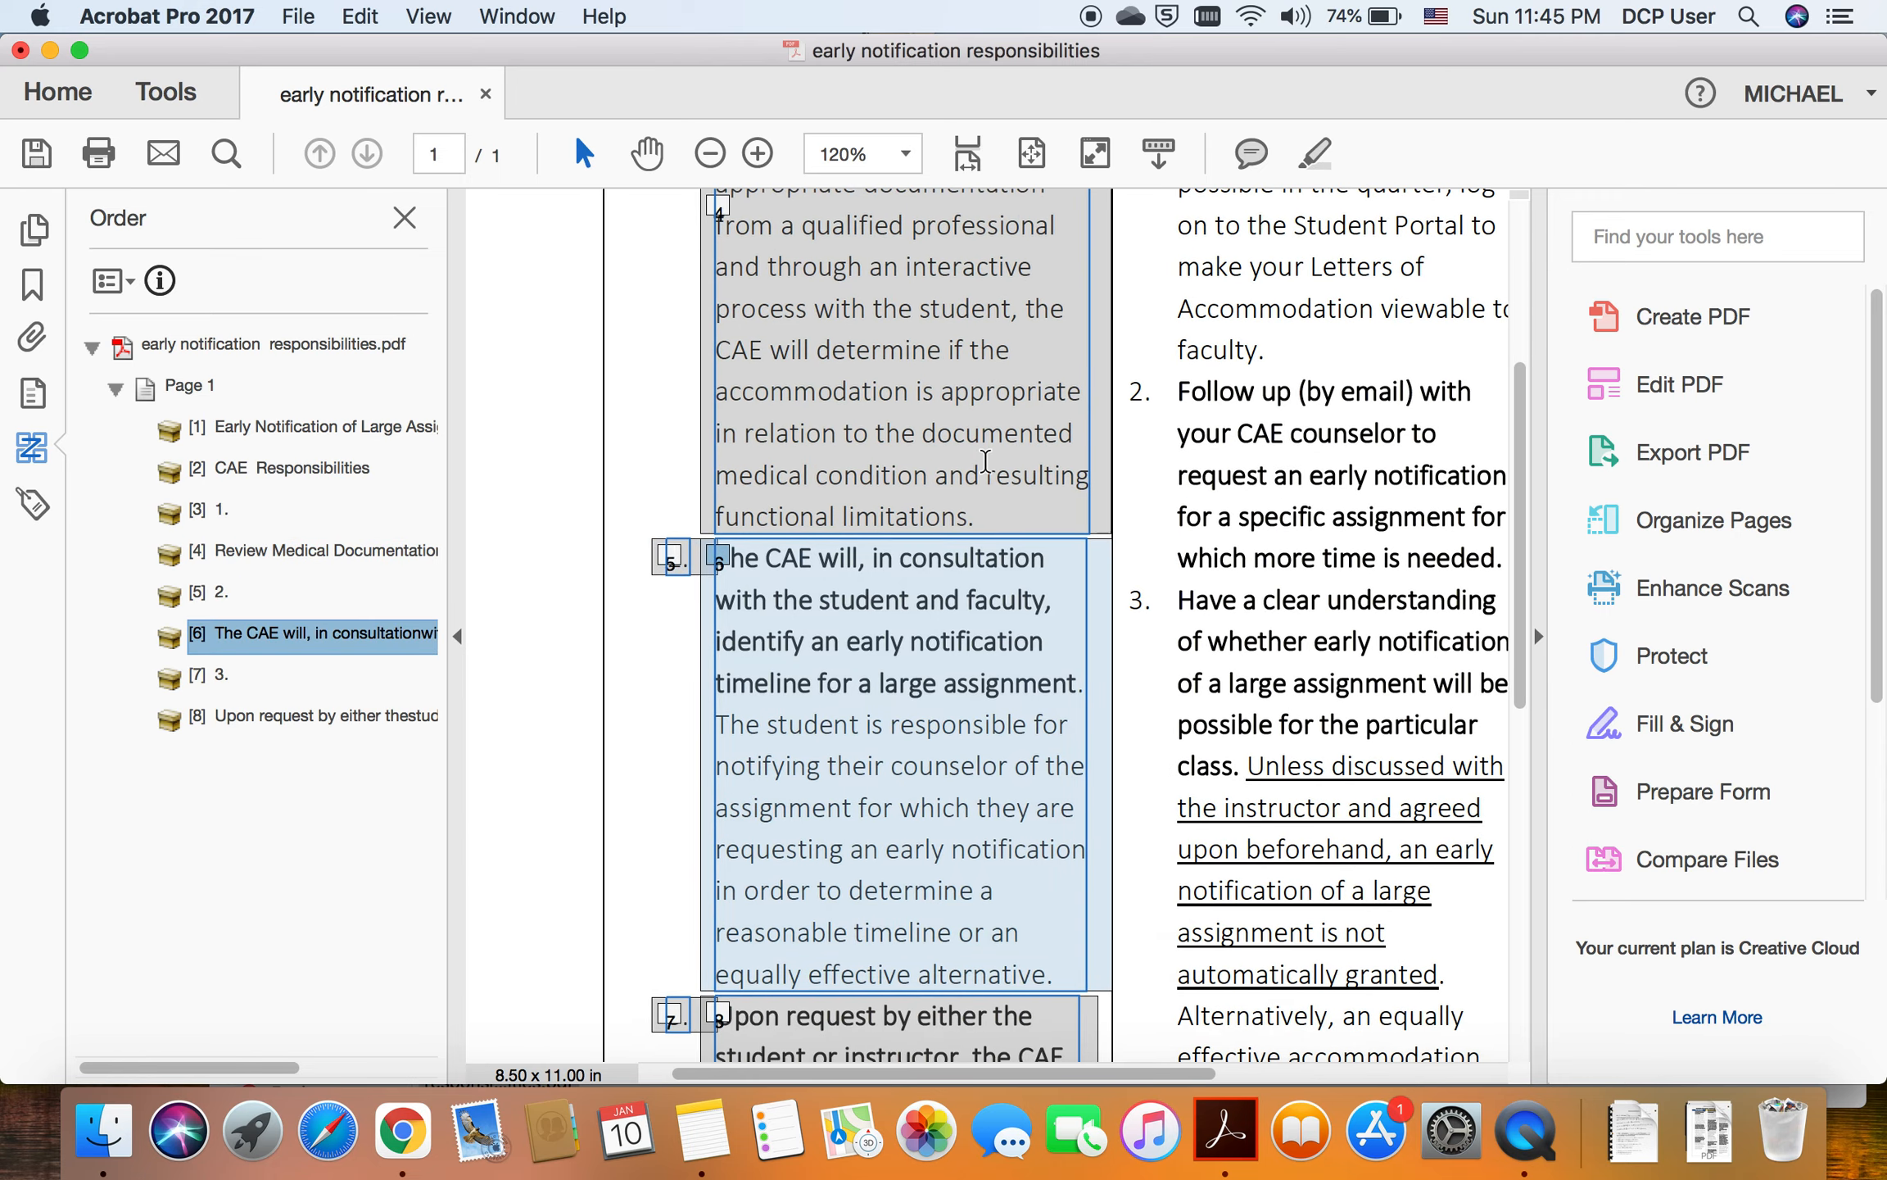
pyautogui.press('Down')
pyautogui.press('Down')
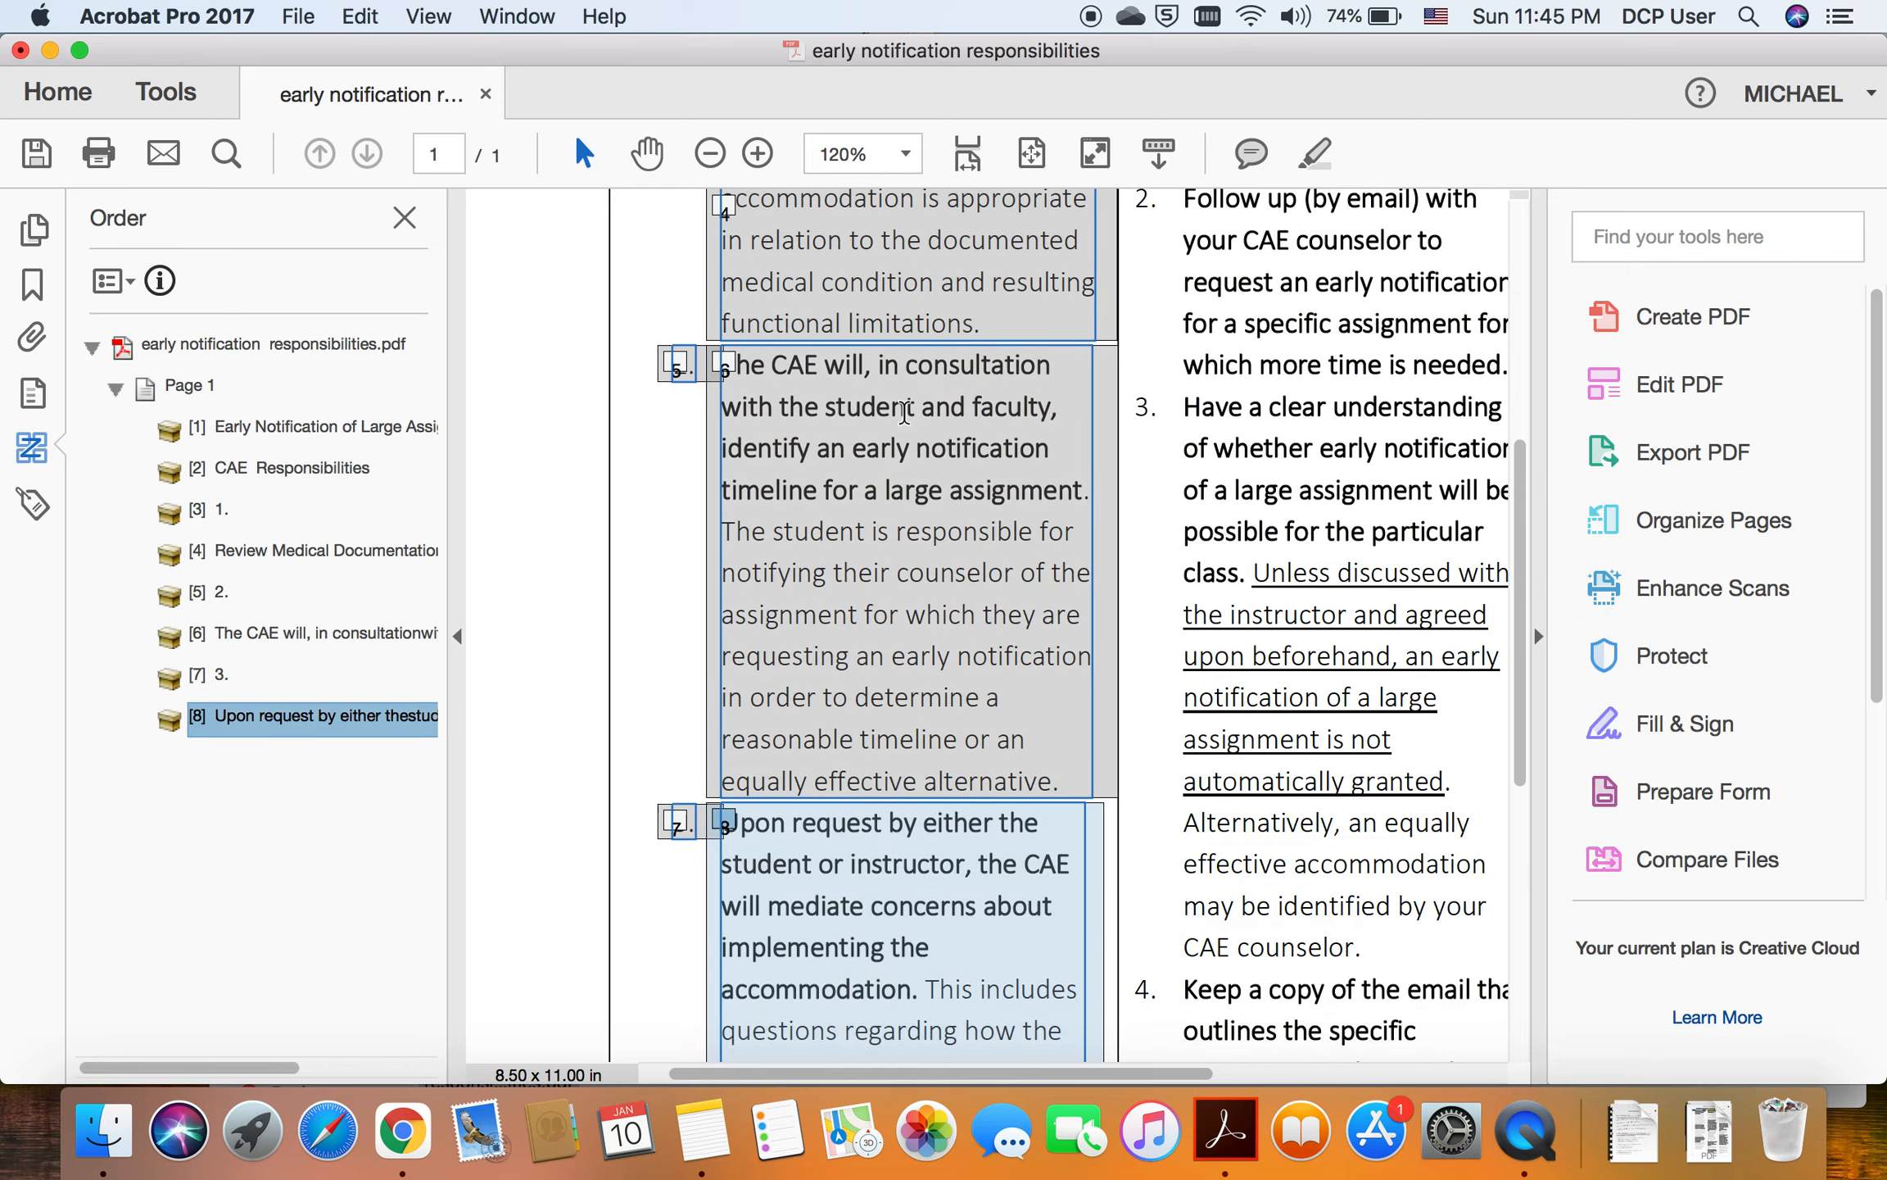
pyautogui.scroll(-5, 971, 402)
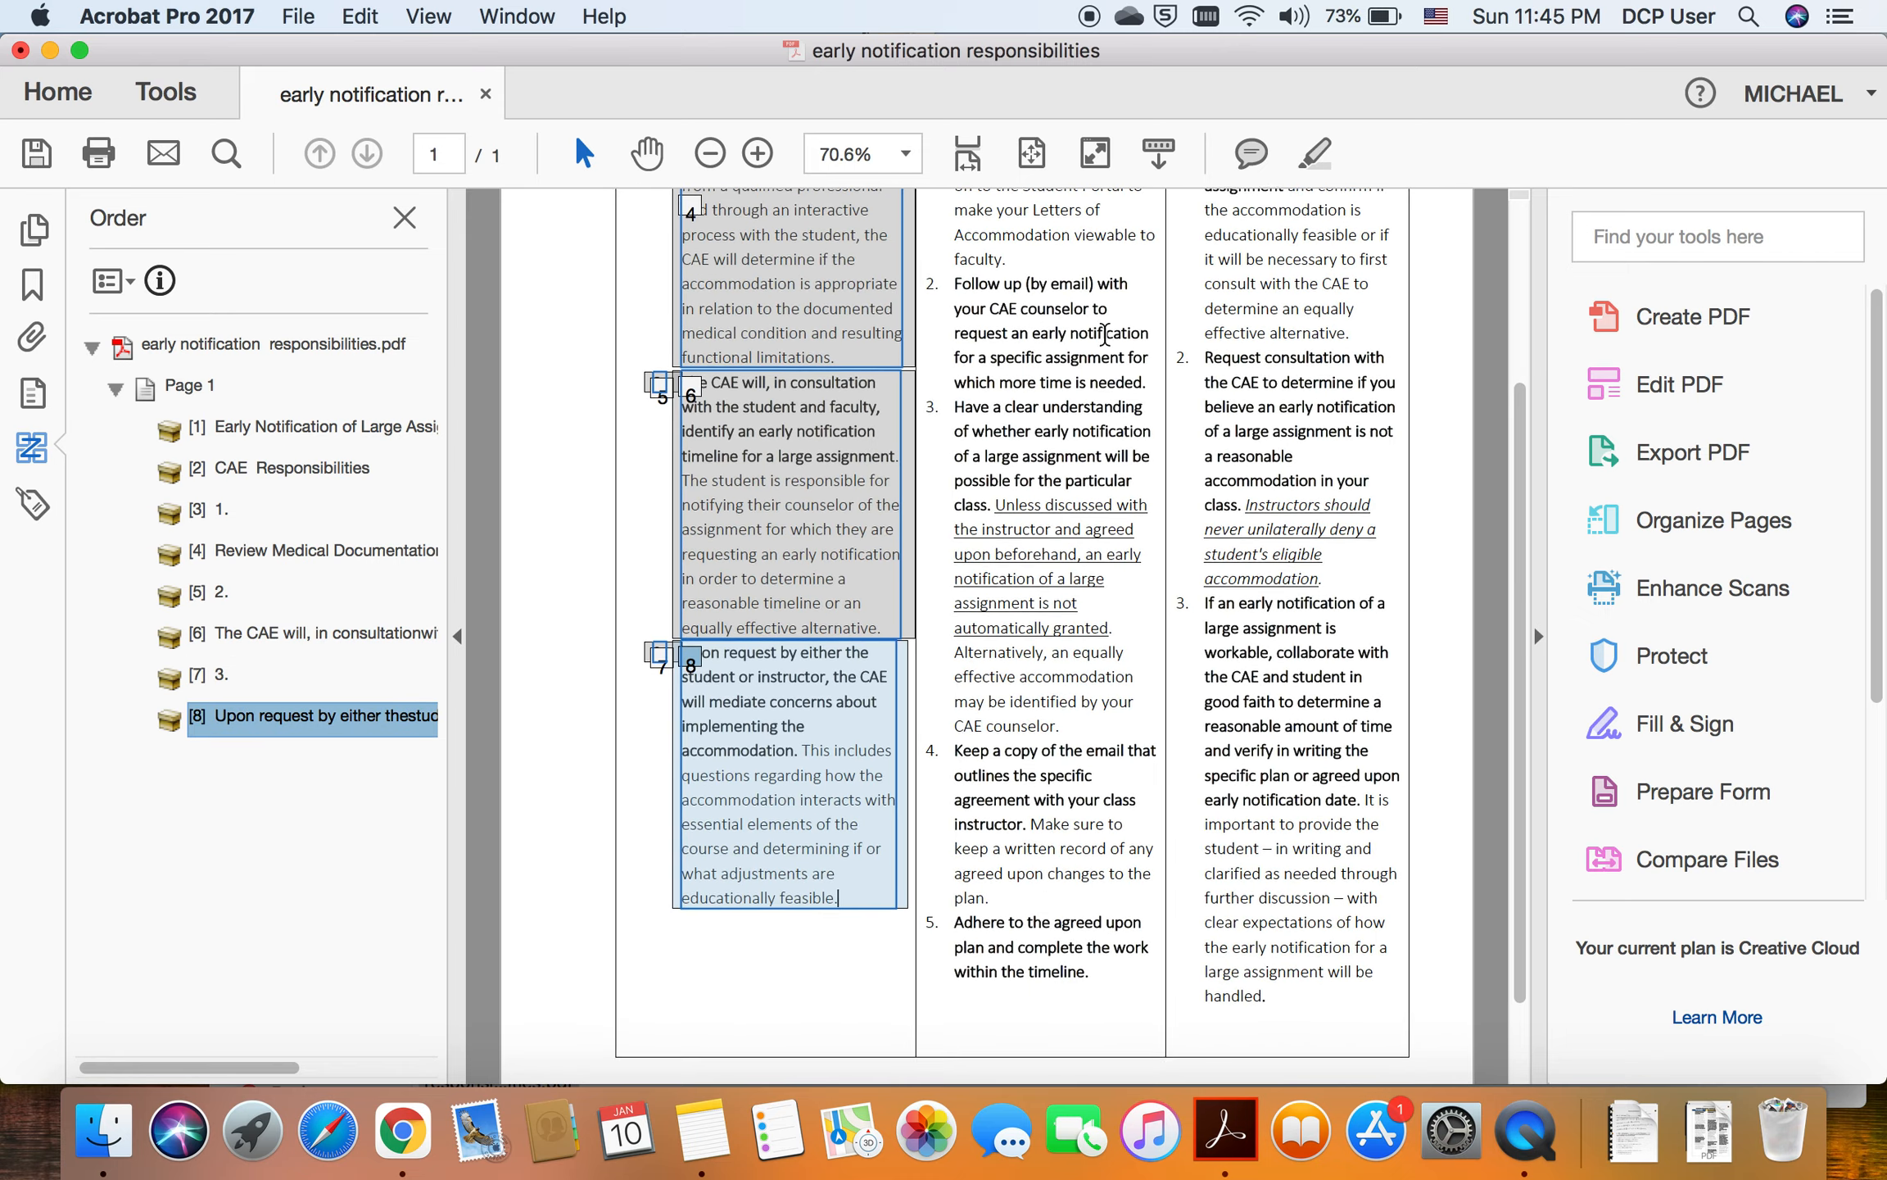
pyautogui.scroll(3, 1098, 352)
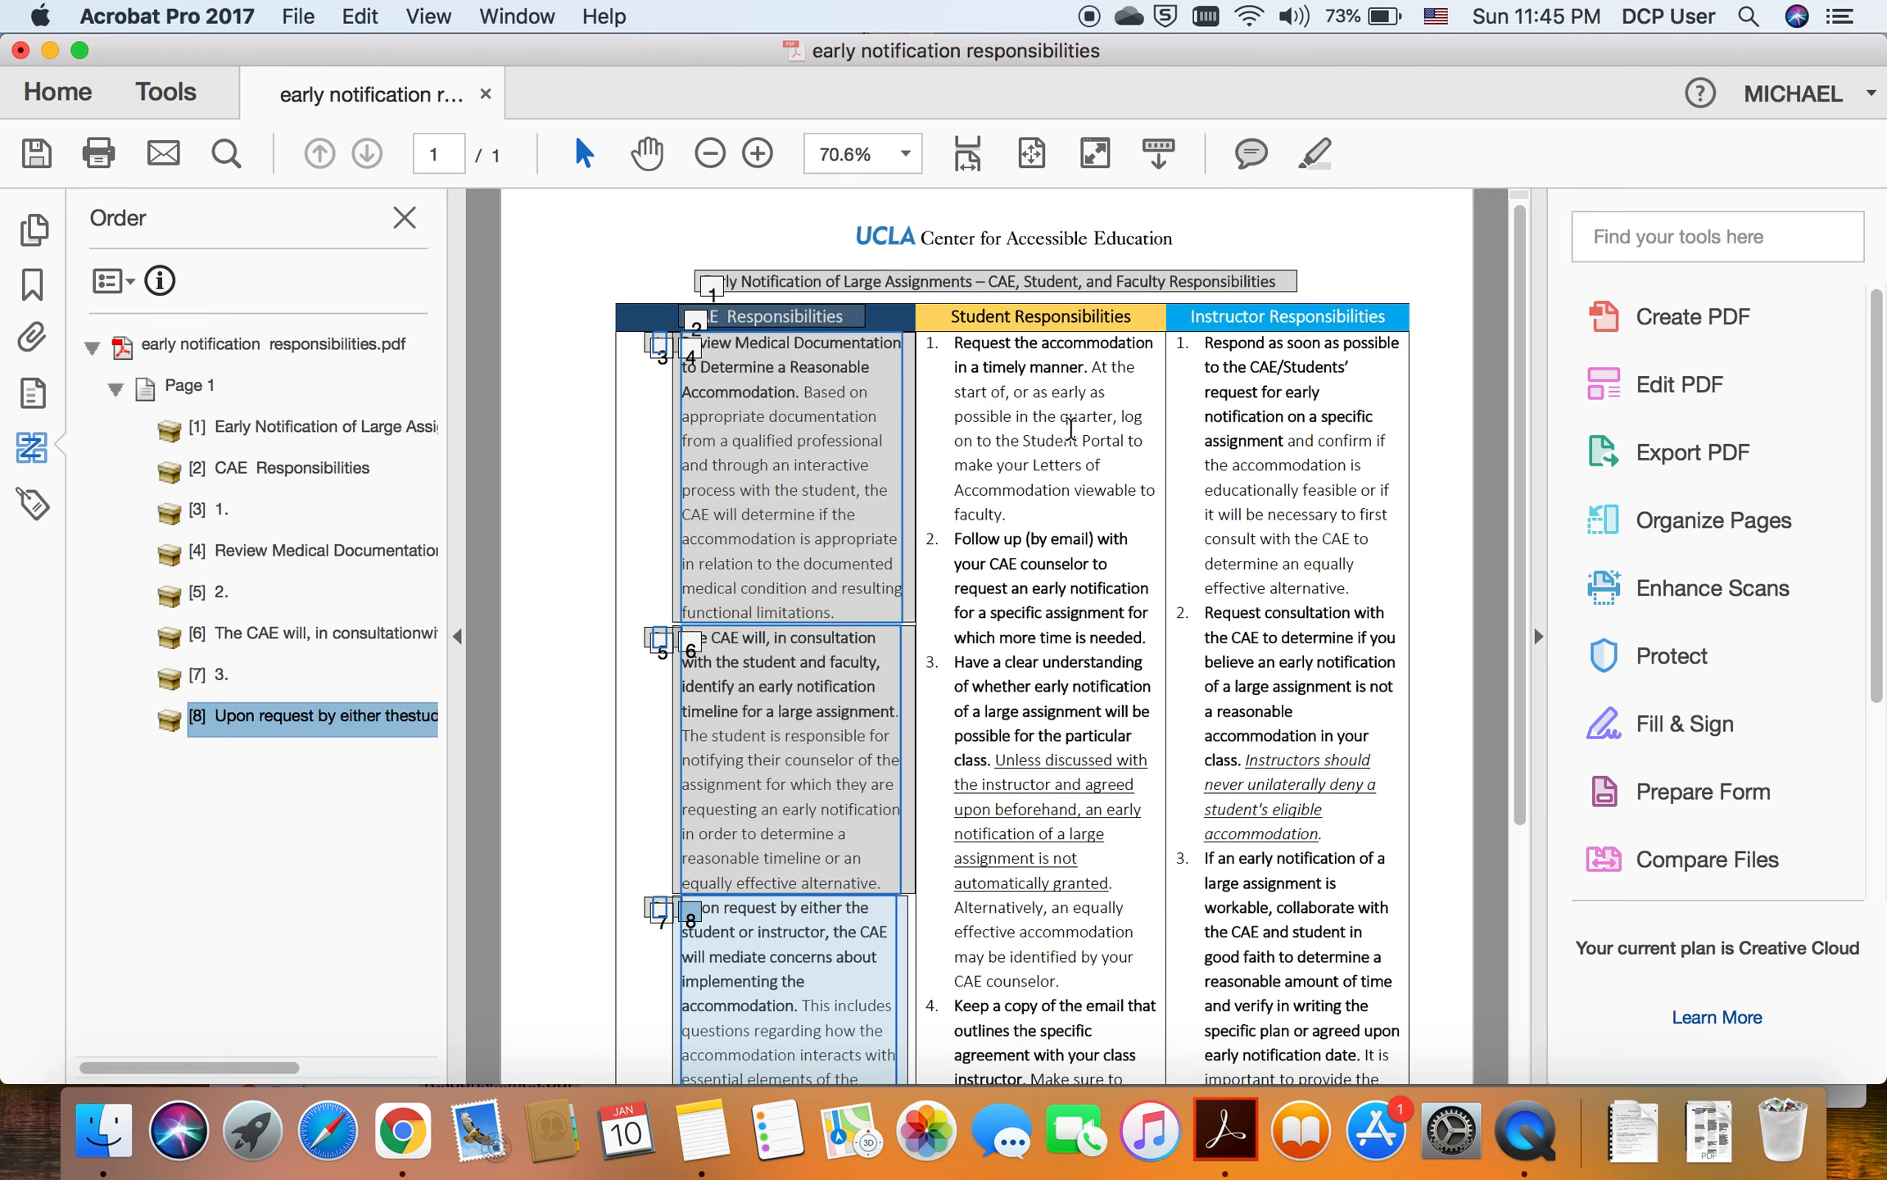
# Step: Compare the document's top-level tags with Page 1's reading order, switching between the two structures
pyautogui.moveTo(852, 392); pyautogui.dragTo(821, 588)
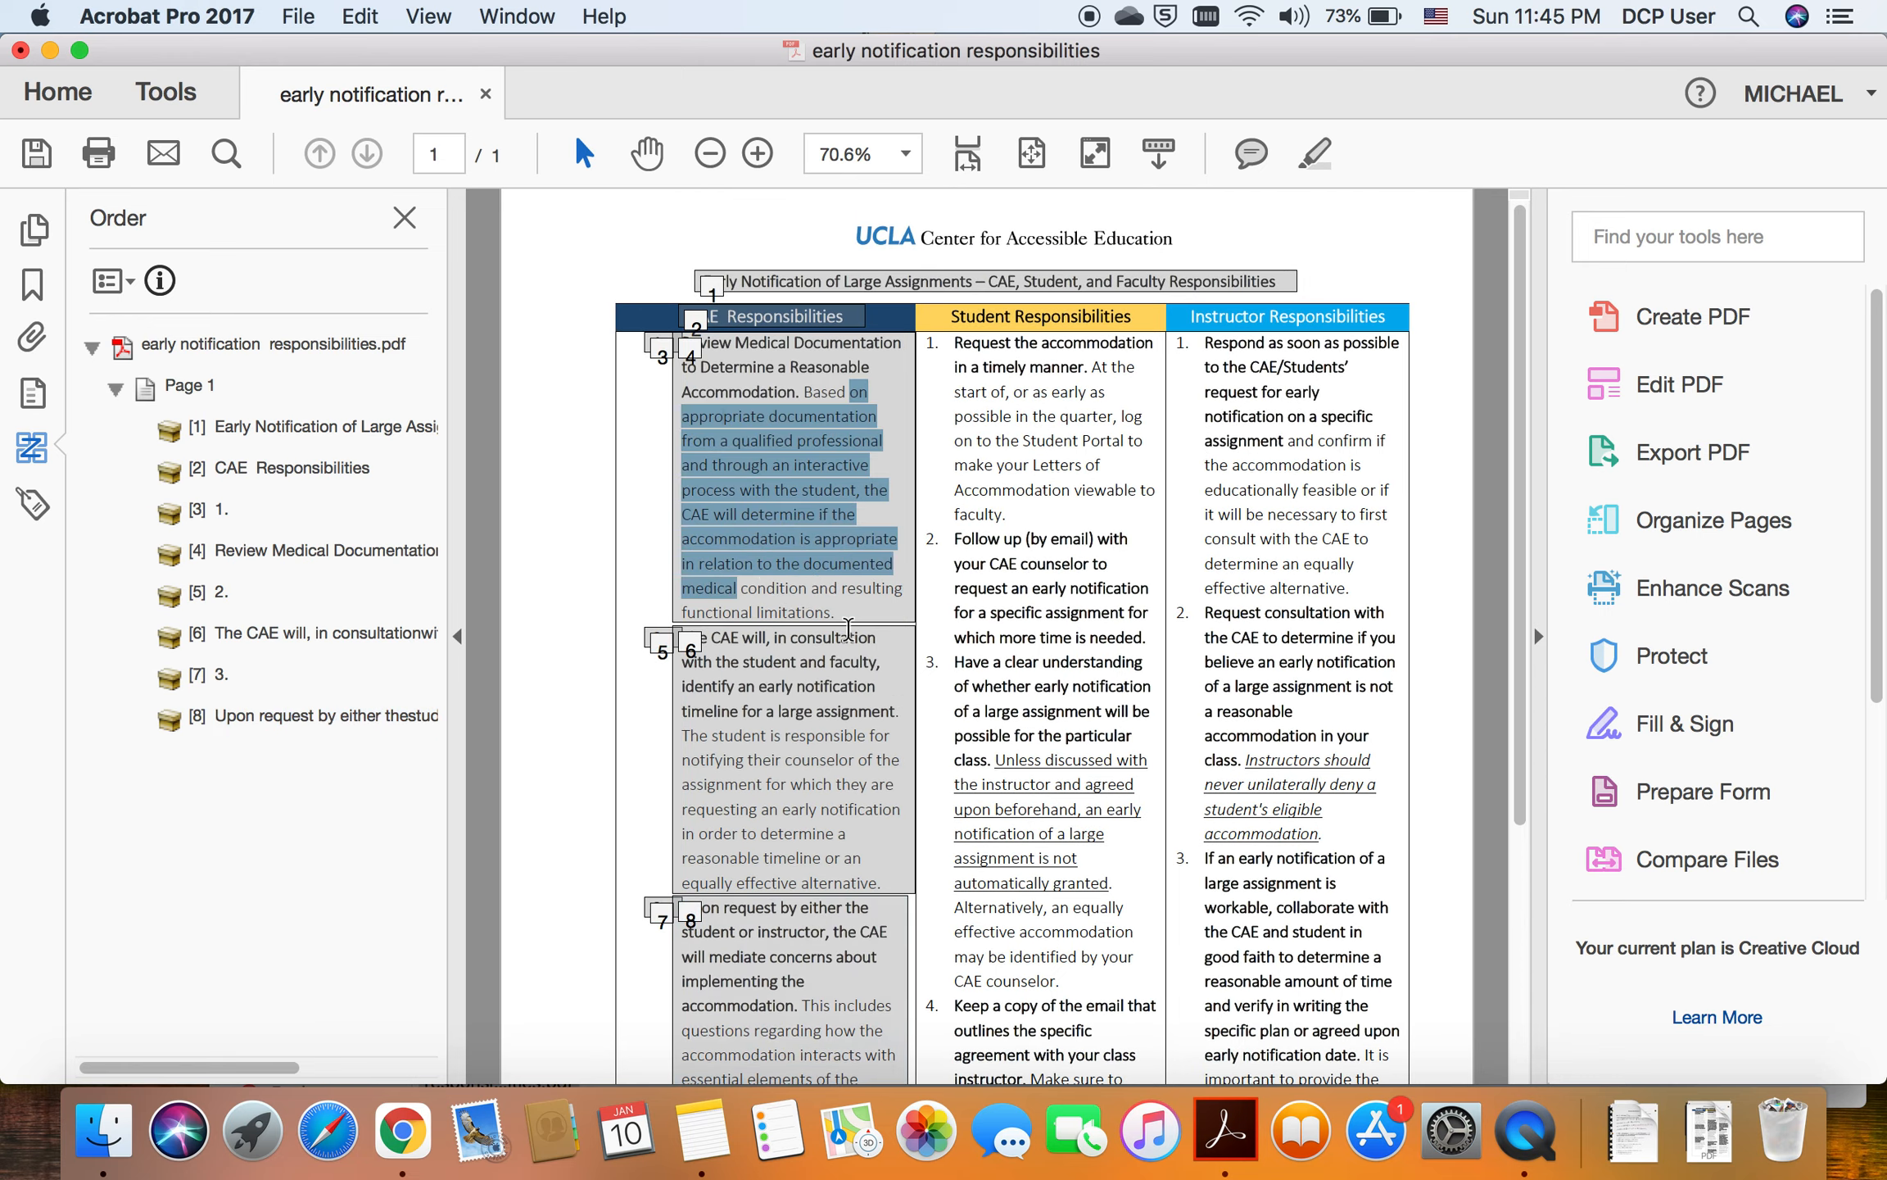
pyautogui.click(33, 508)
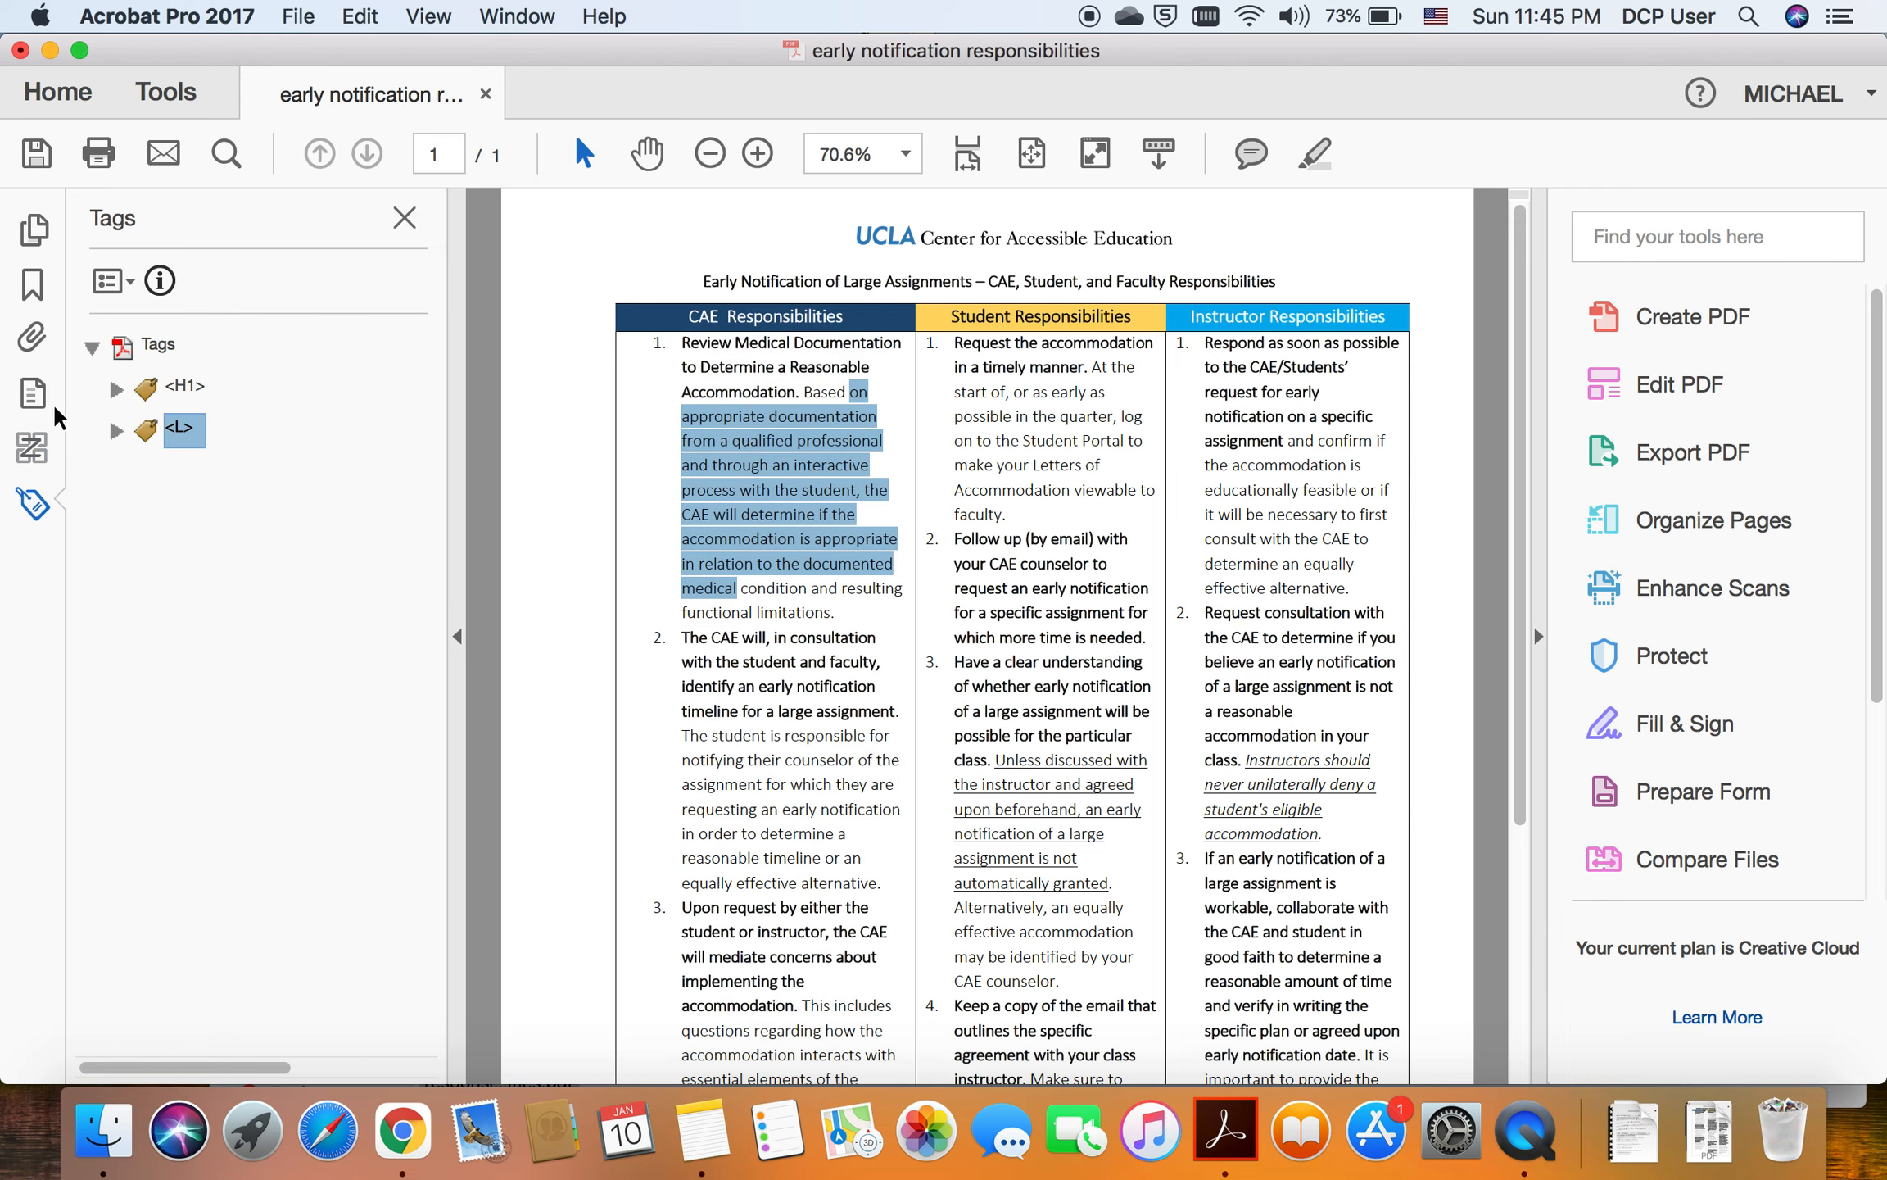
pyautogui.click(33, 447)
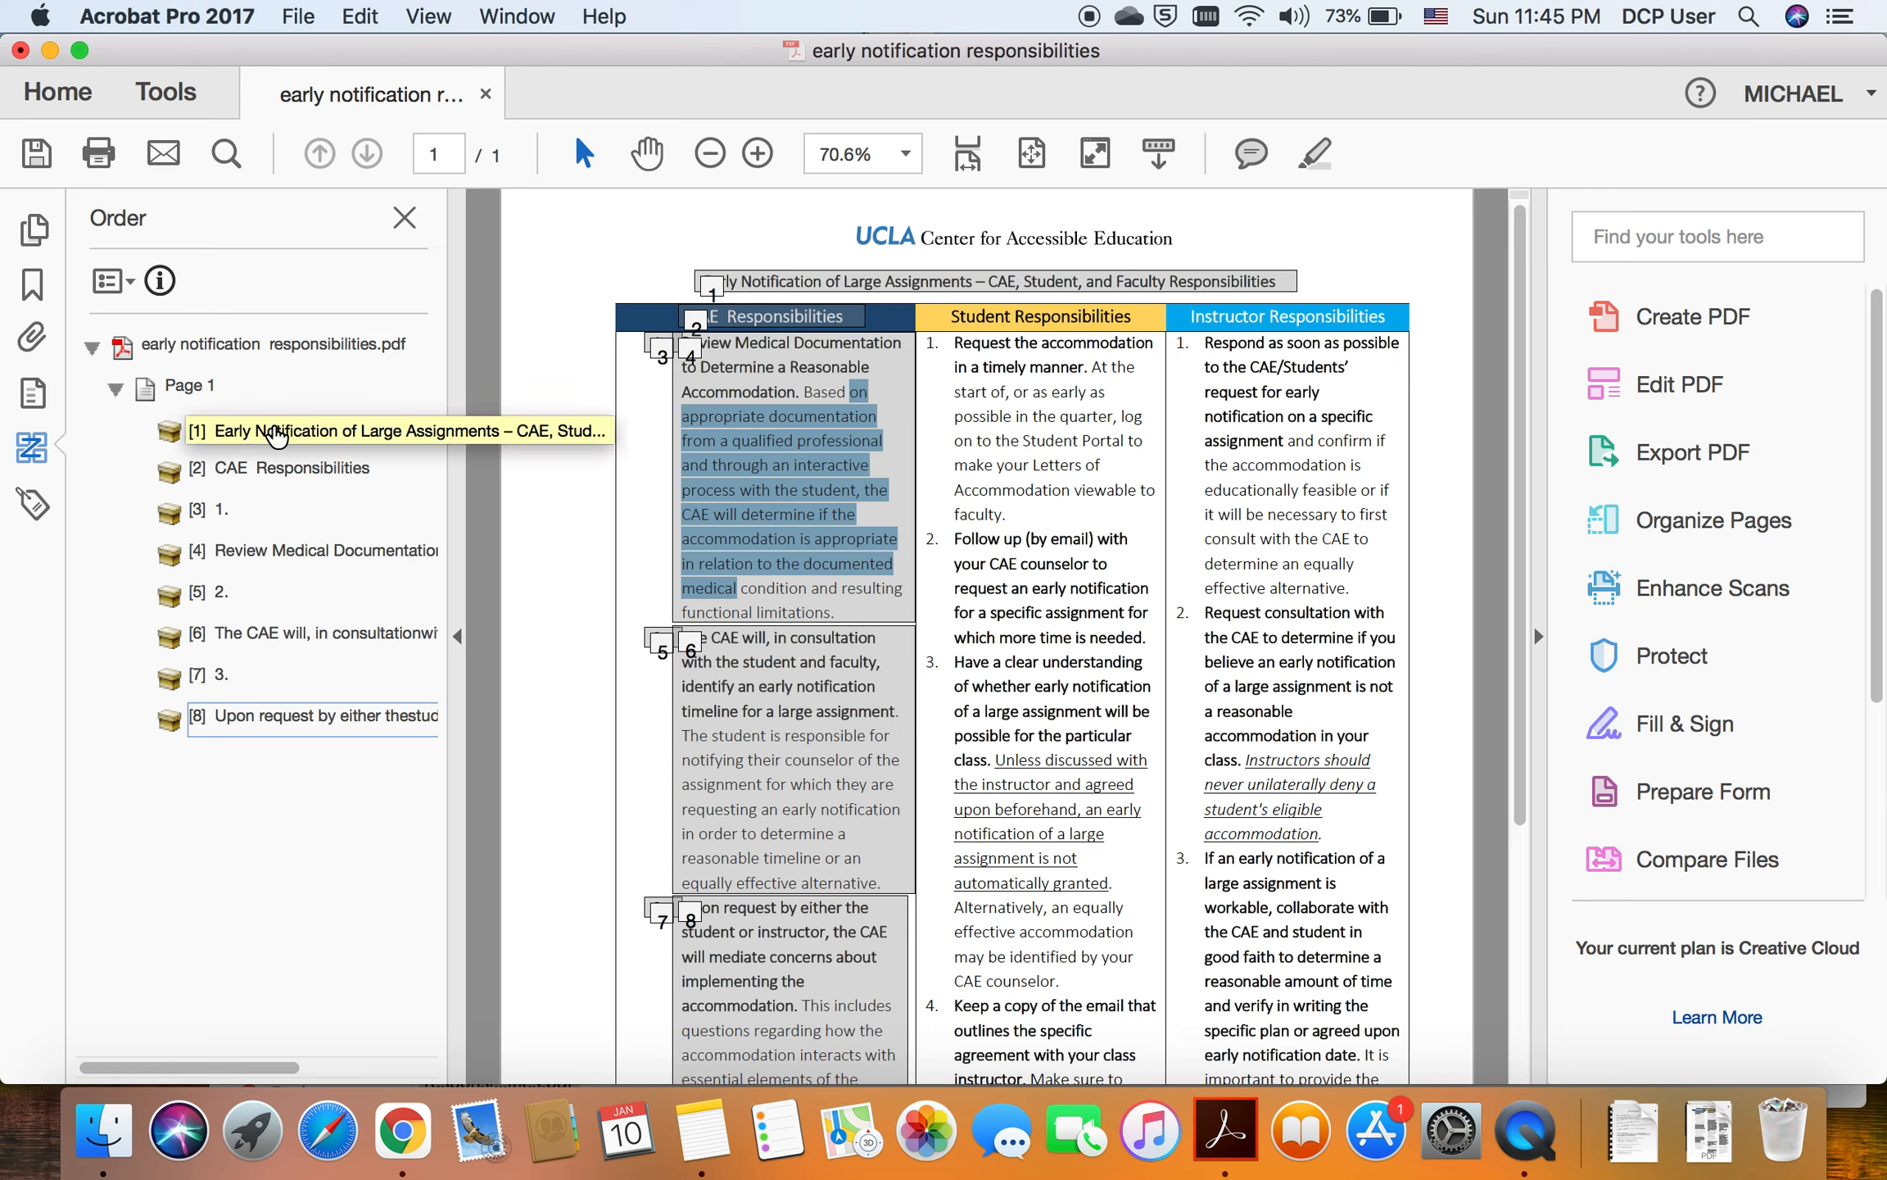
pyautogui.click(32, 503)
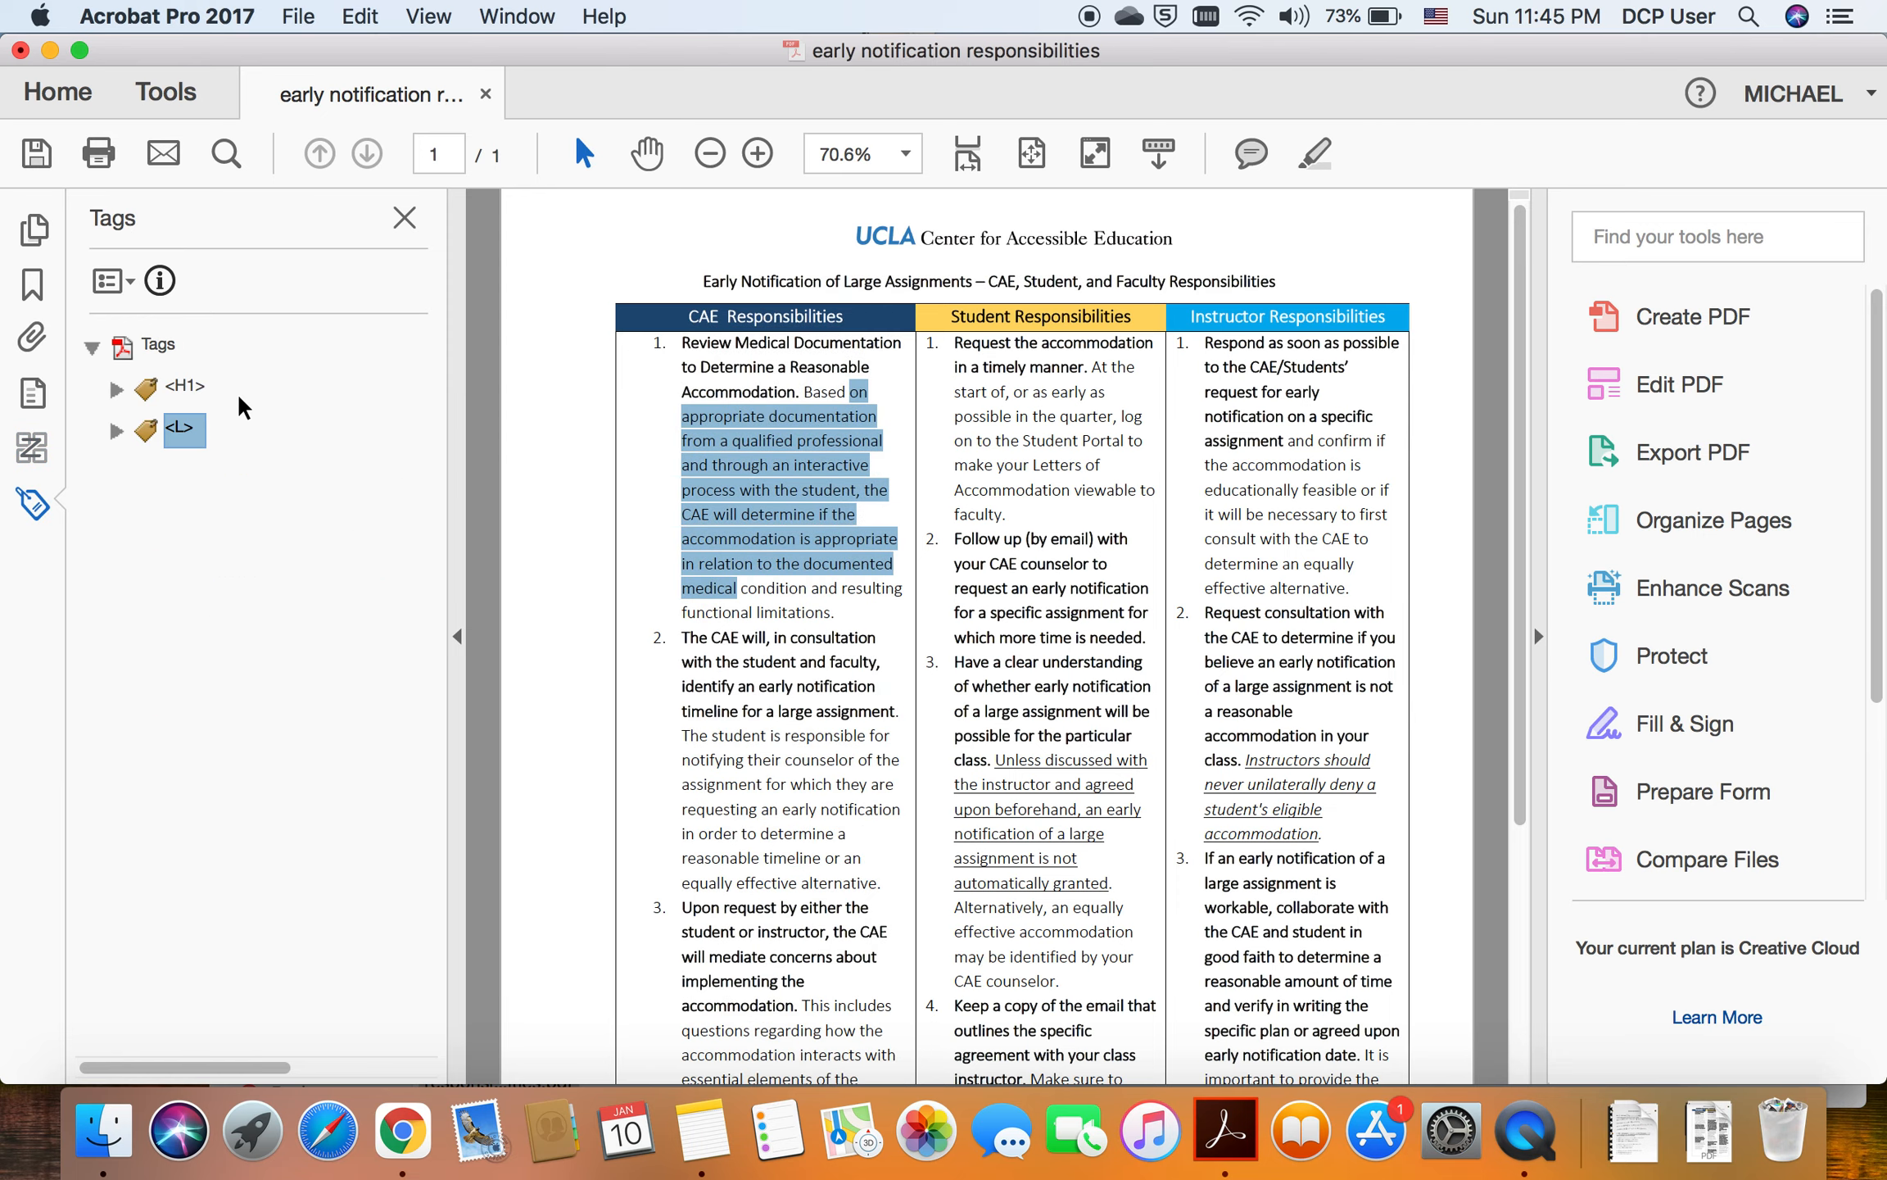
pyautogui.click(31, 448)
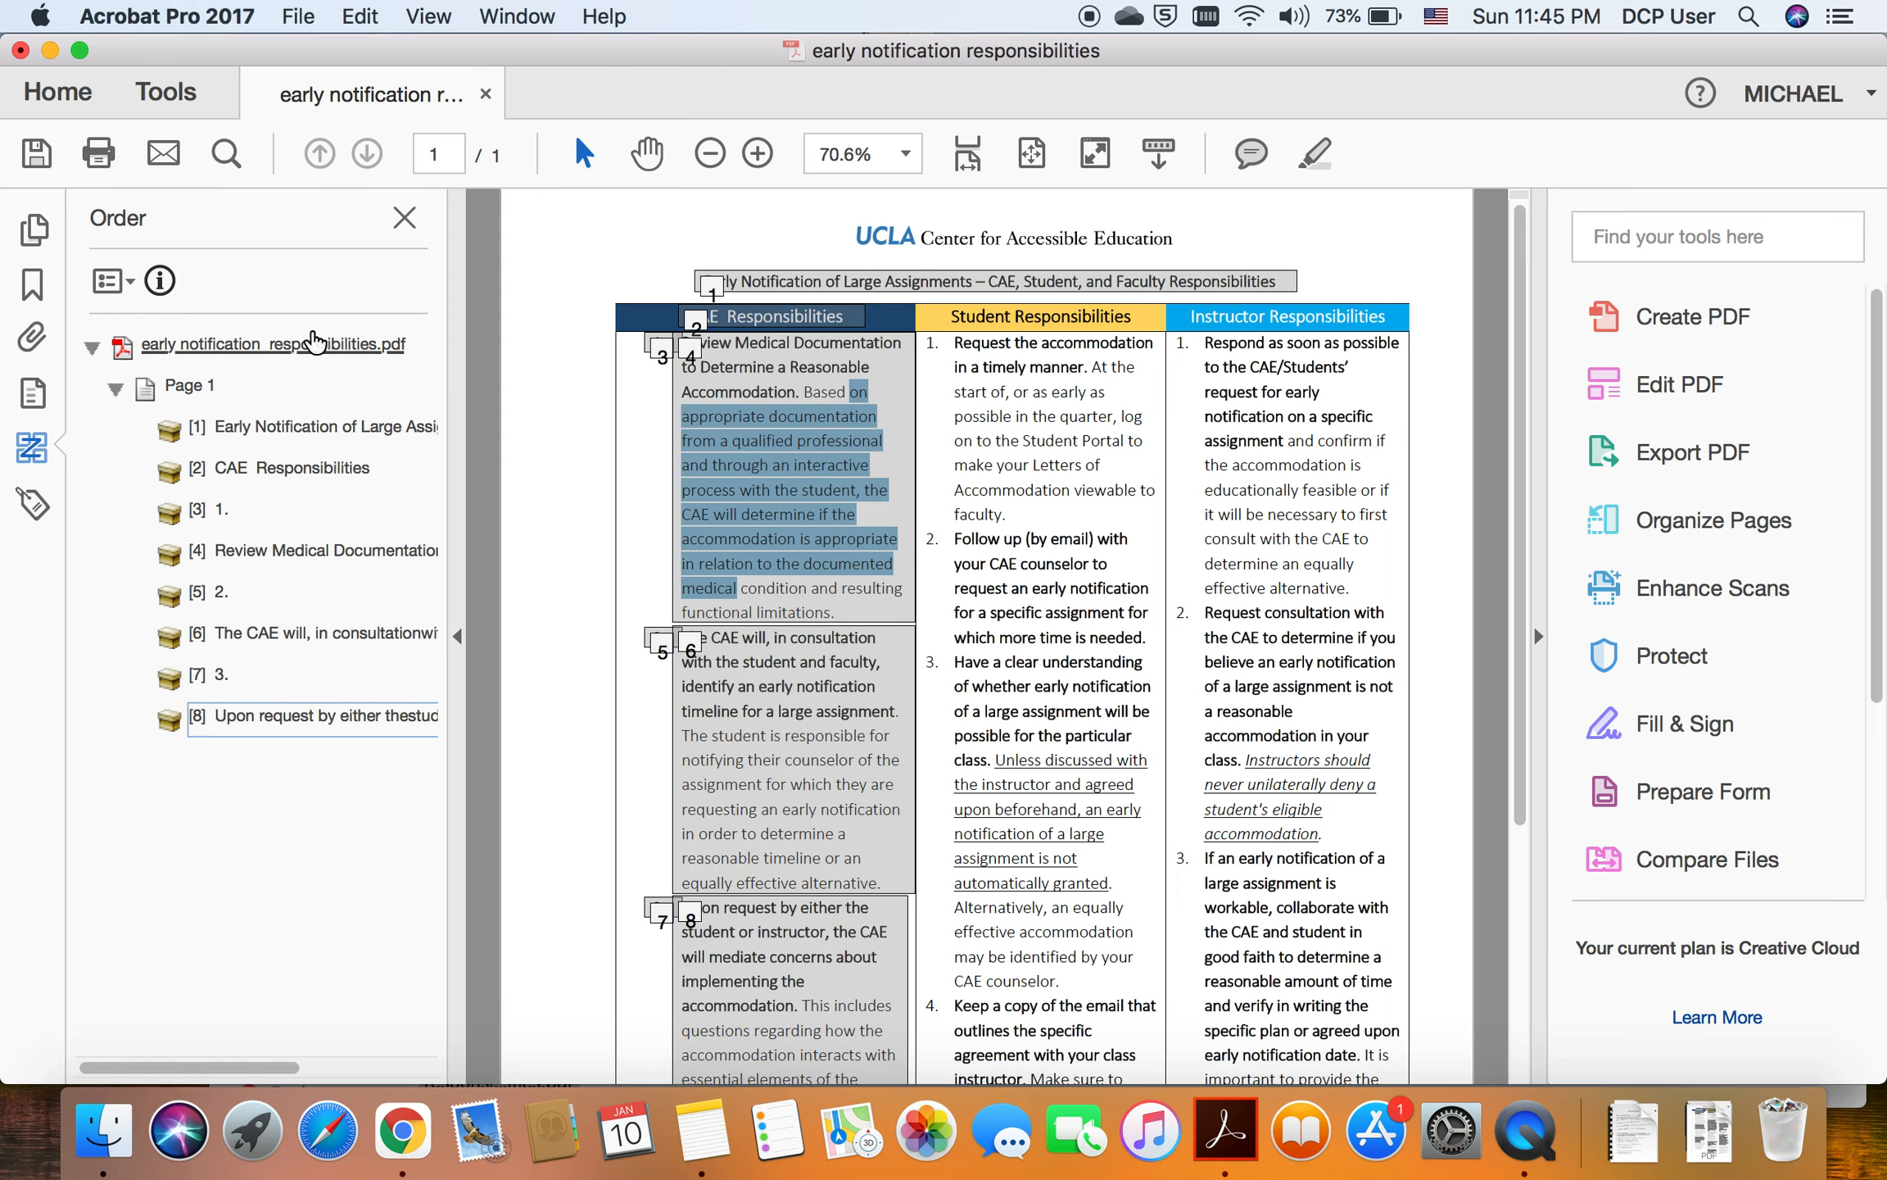